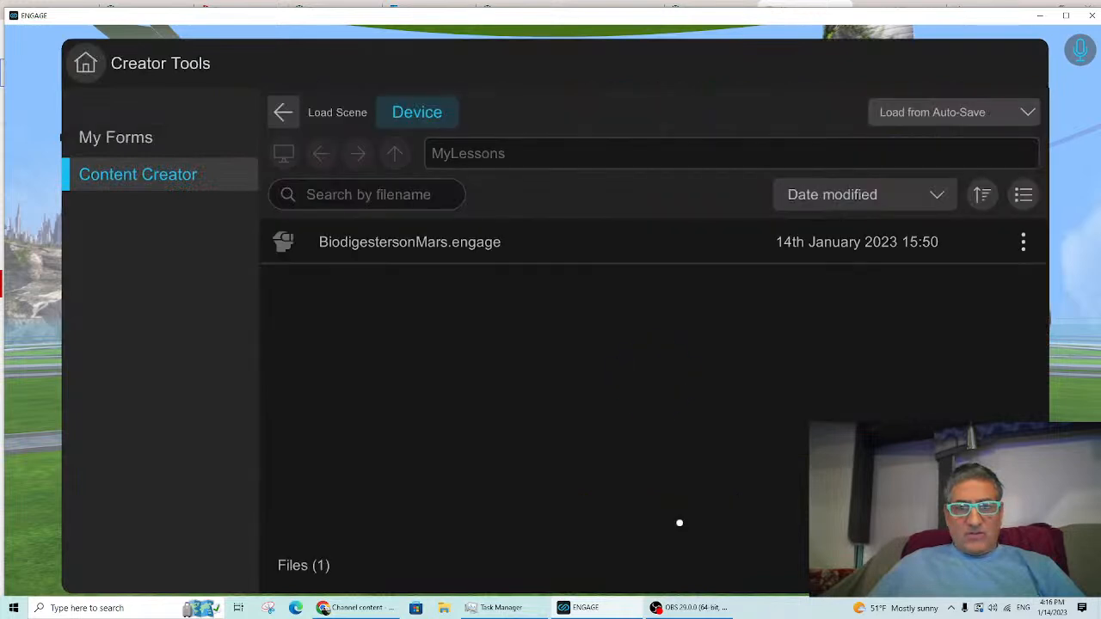
Step: Load the BiodigestersonMars.engage scene in the Martian Surface location
click(398, 242)
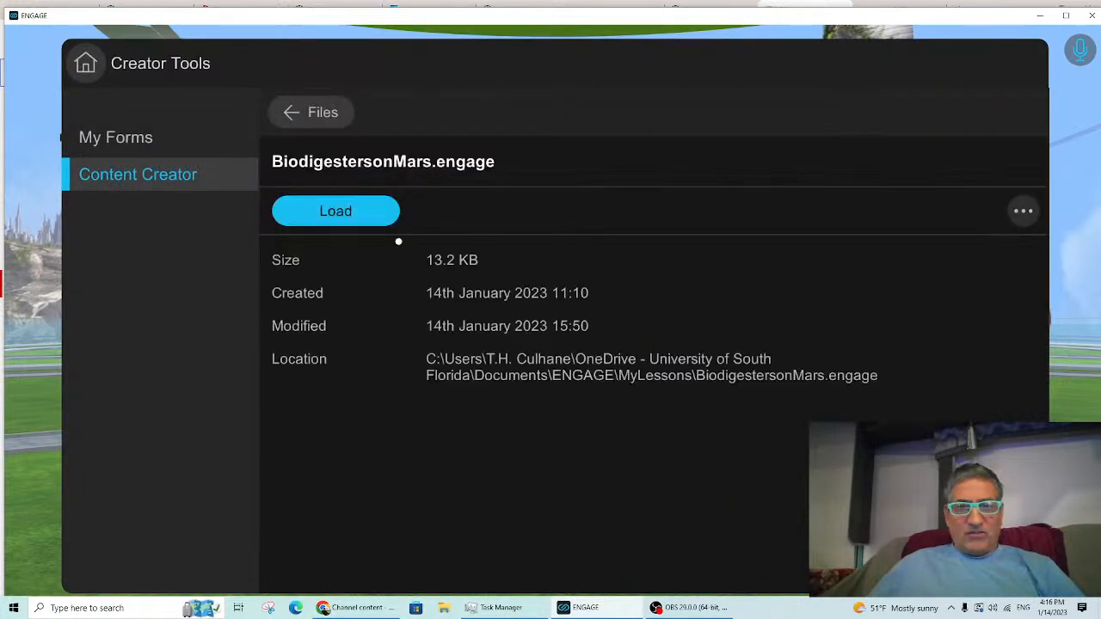
click(348, 217)
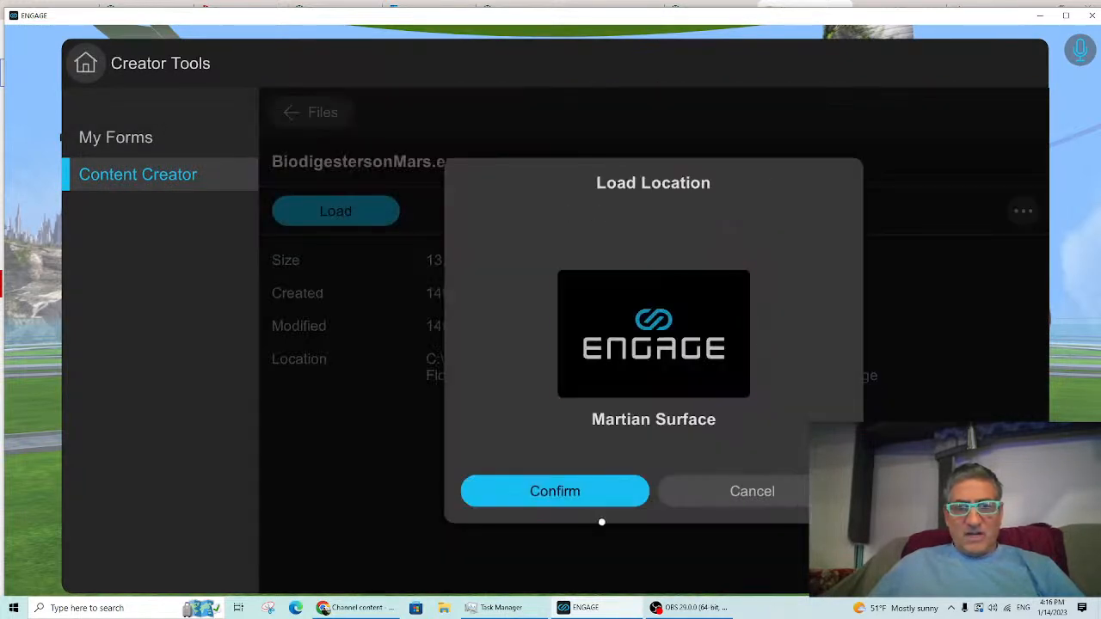
click(568, 497)
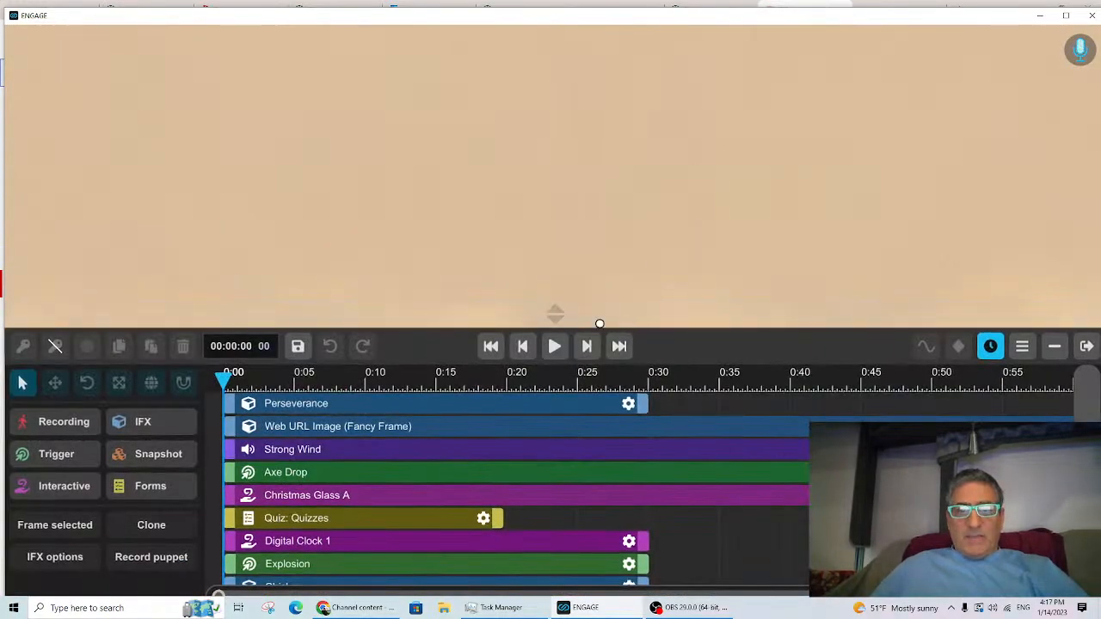
Step: Hide the timeline to explore the Martian surface, select the "Click to get an Axe!" sign, and bring the timeline back
click(555, 313)
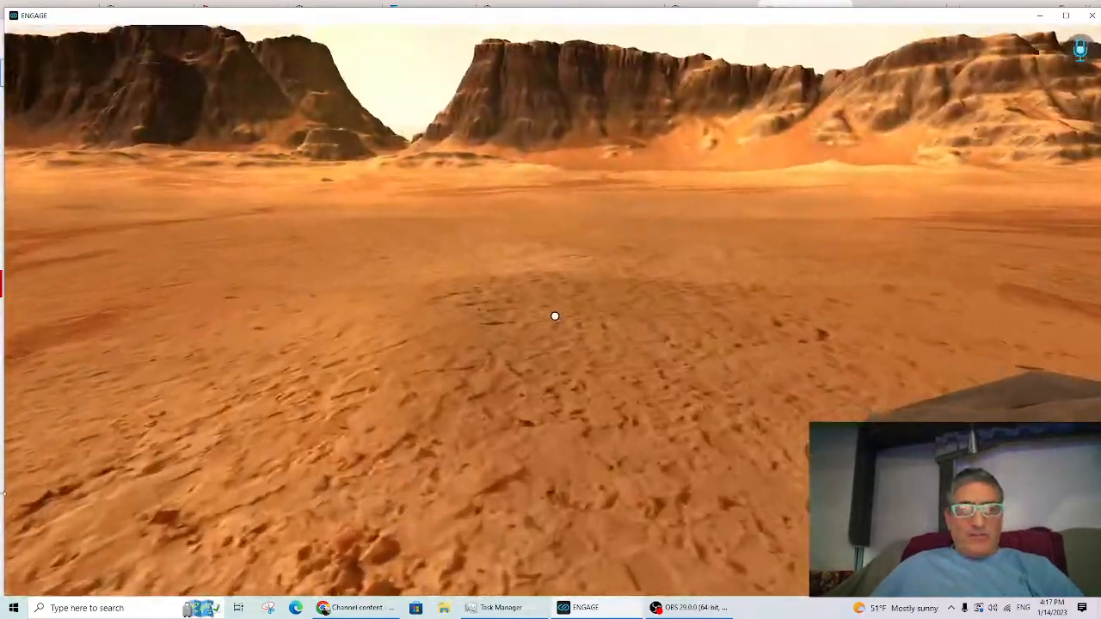
key(w)
key(w)
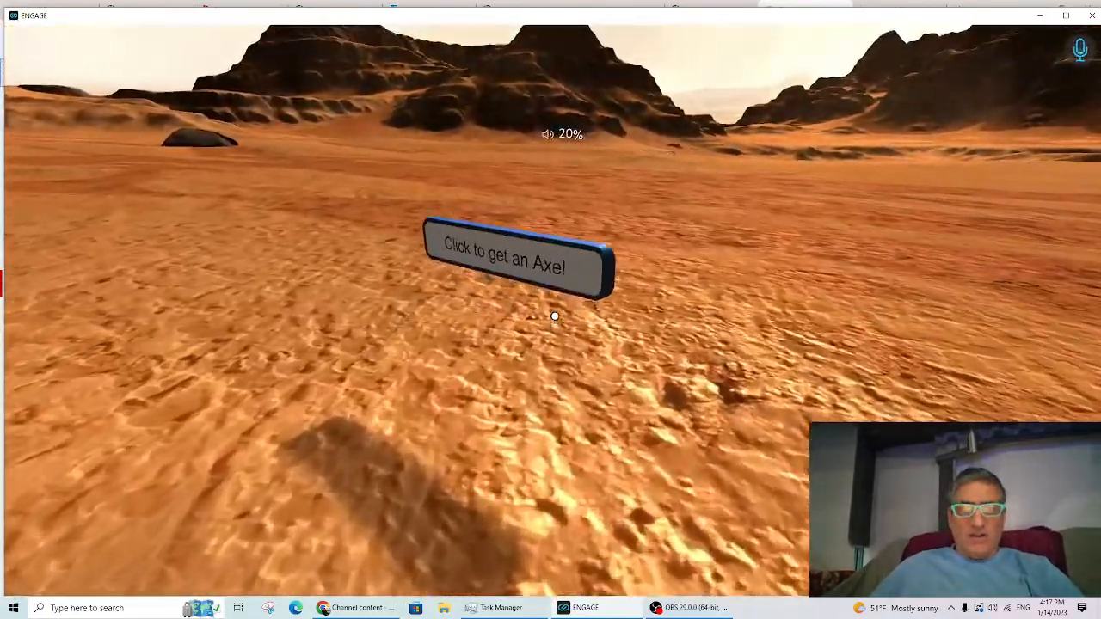
key(w)
click(555, 317)
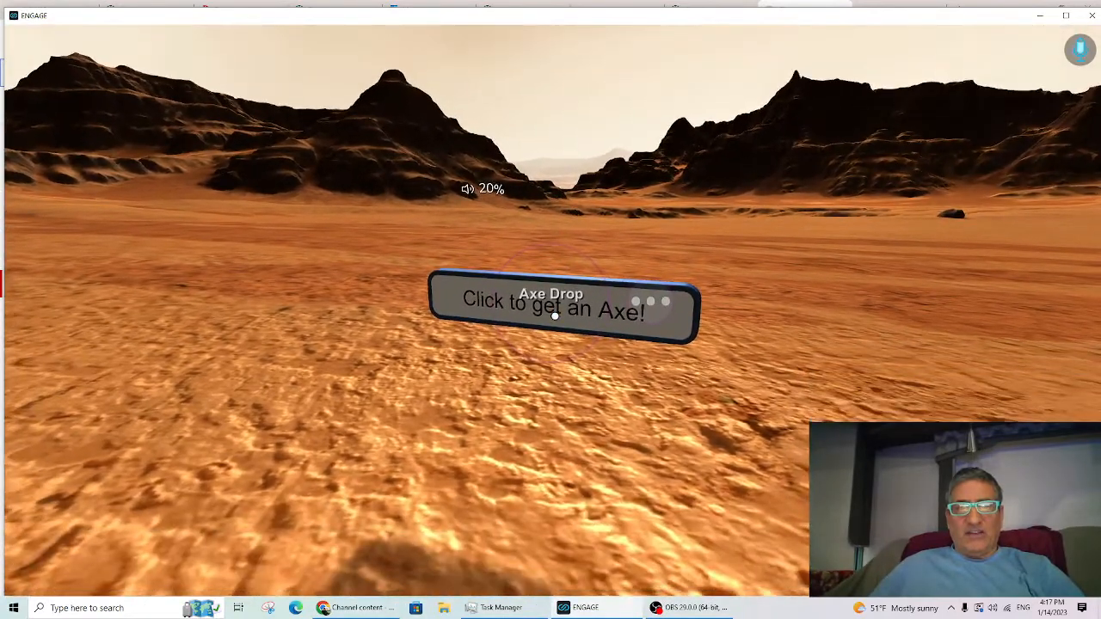
key(Tab)
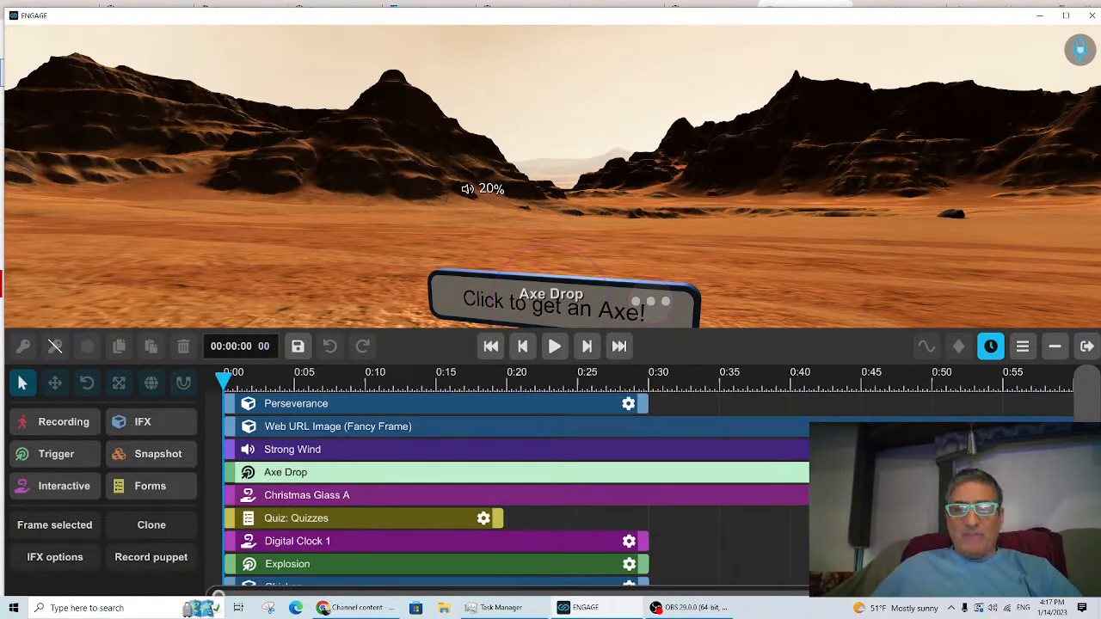
key(Tab)
key(Tab)
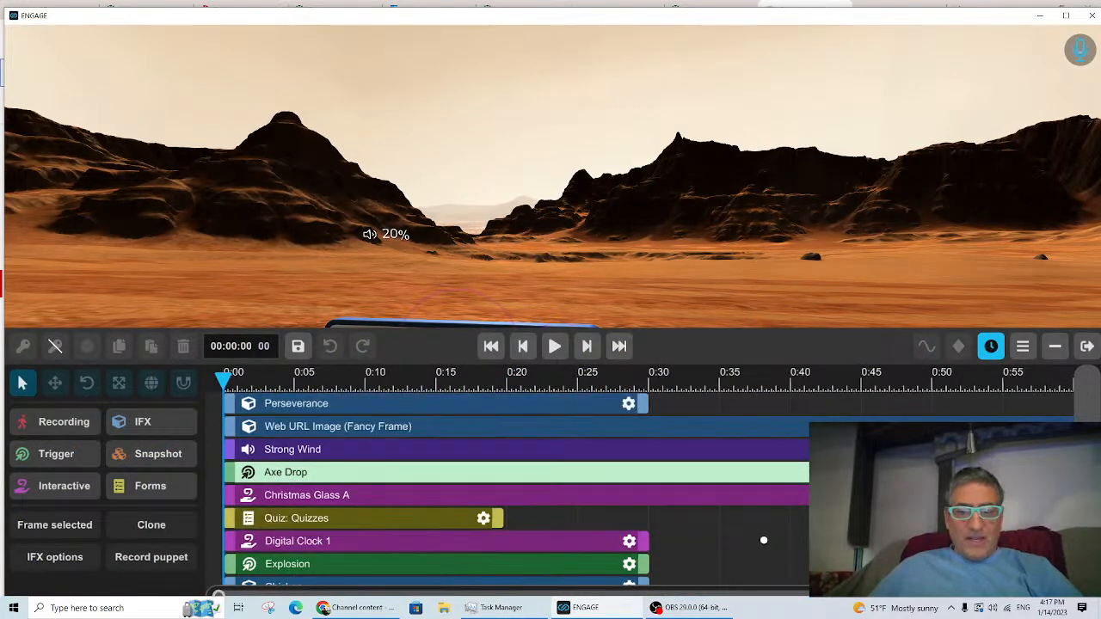
Step: Examine the scene's tracks at a closer timeline scale, starting from 0:00
scroll(770, 539, up, 1)
scroll(802, 540, up, 1)
scroll(803, 540, up, 3)
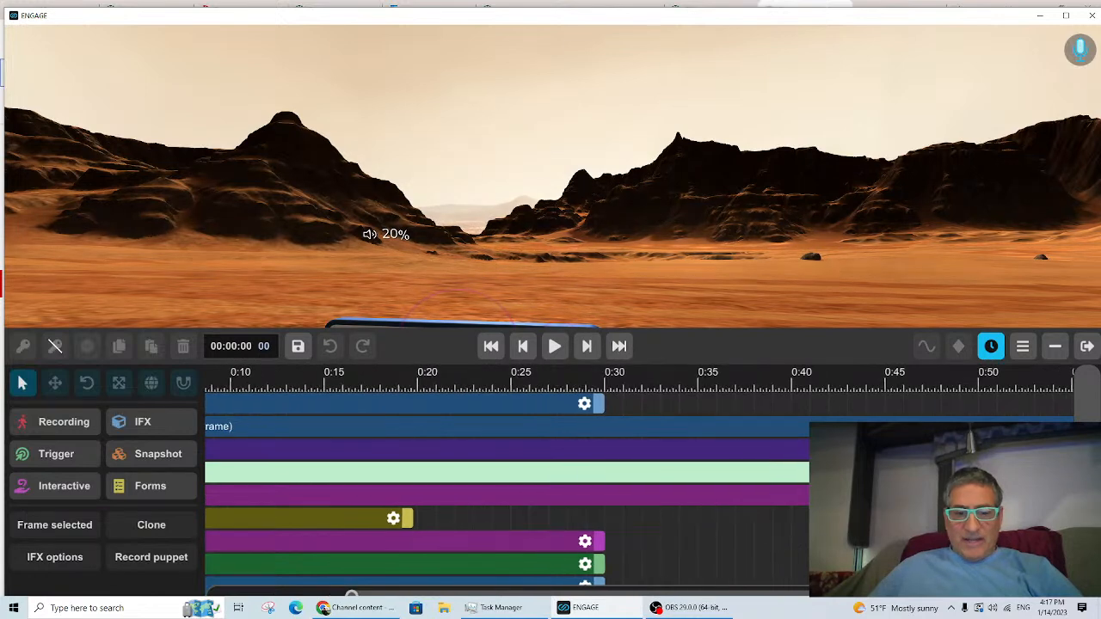
drag(352, 595, 218, 594)
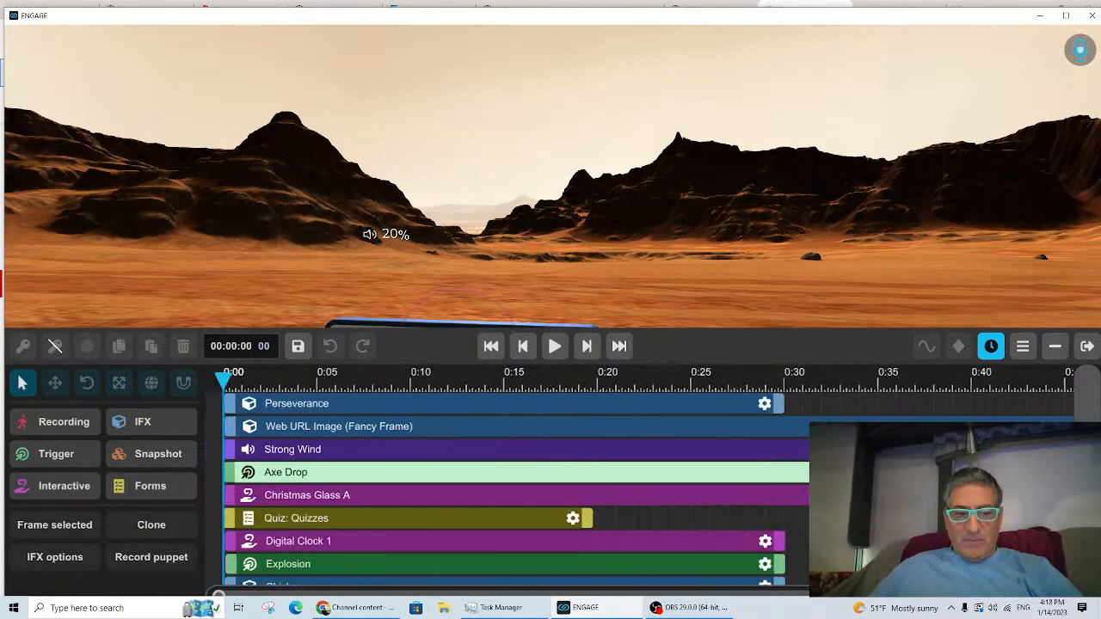
scroll(353, 576, up, 1)
scroll(351, 551, up, 1)
scroll(484, 523, up, 3)
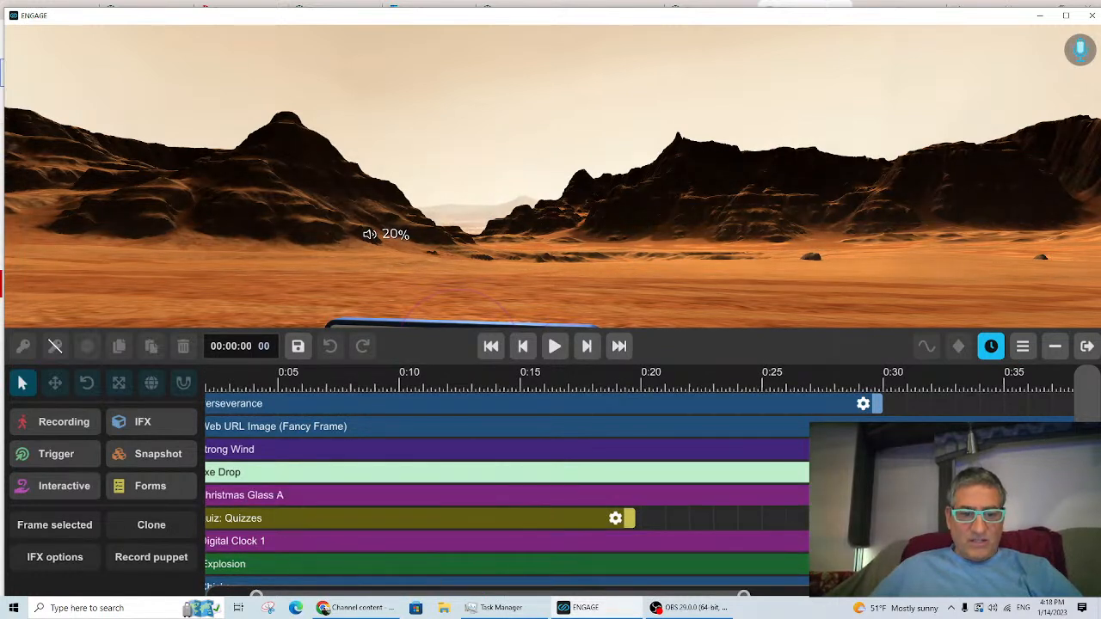
drag(454, 592, 259, 596)
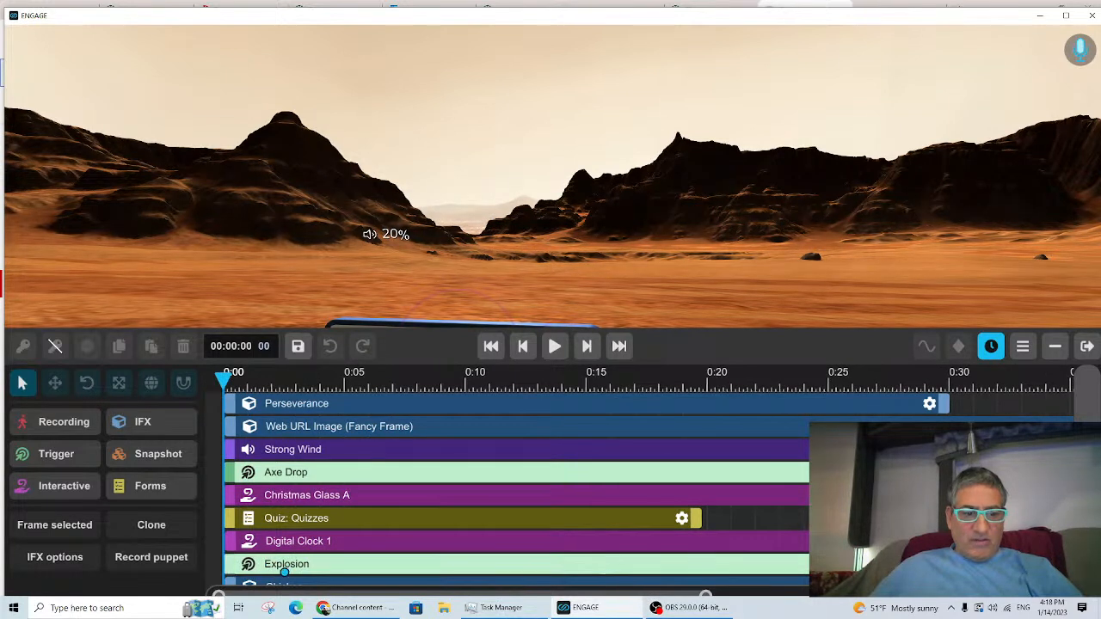
Step: Extend the Quiz: Quizzes track to end at about 0:30
click(285, 567)
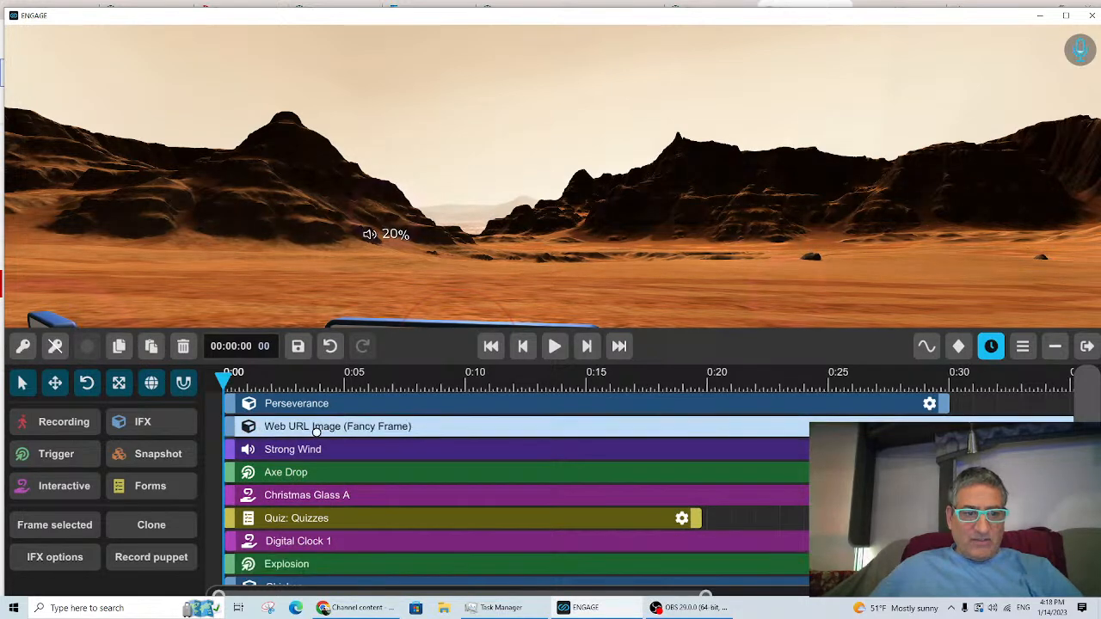
click(591, 543)
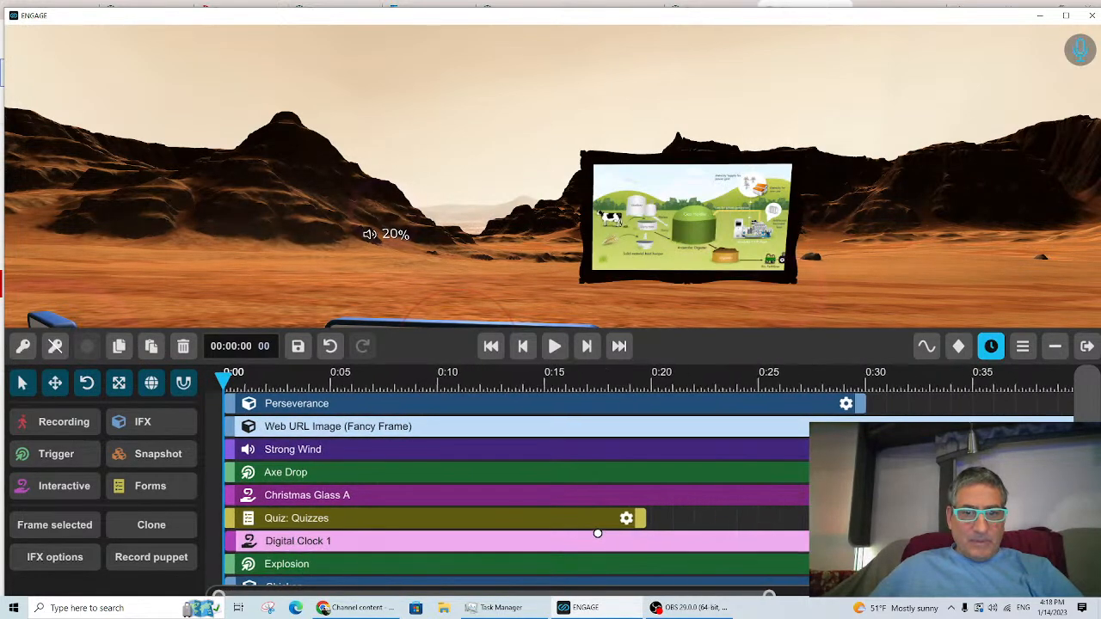
scroll(593, 537, down, 1)
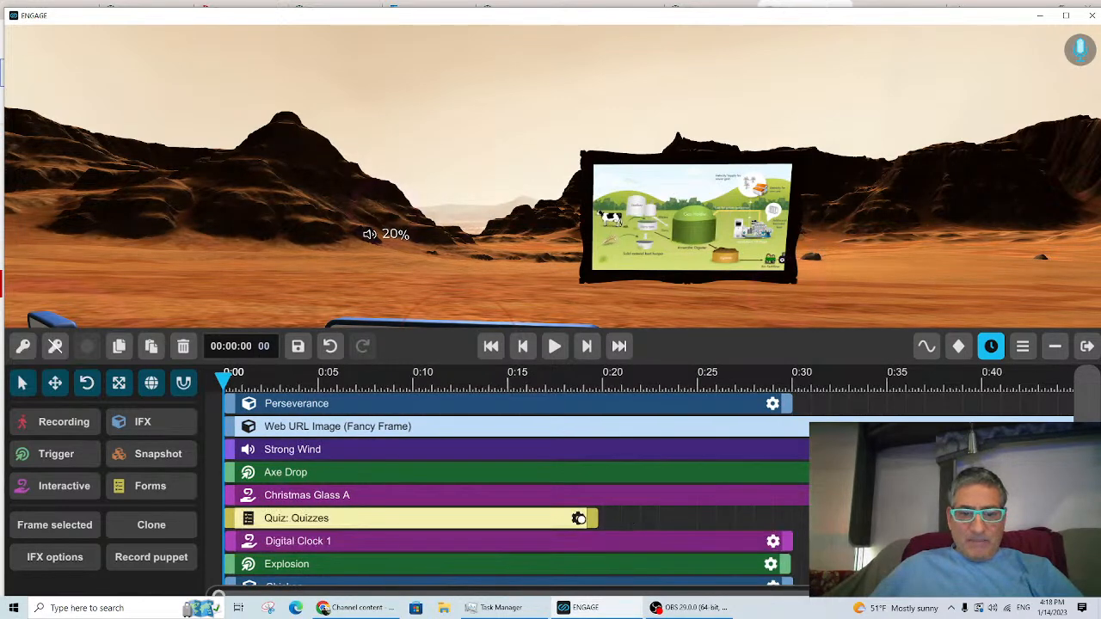
drag(594, 518, 784, 521)
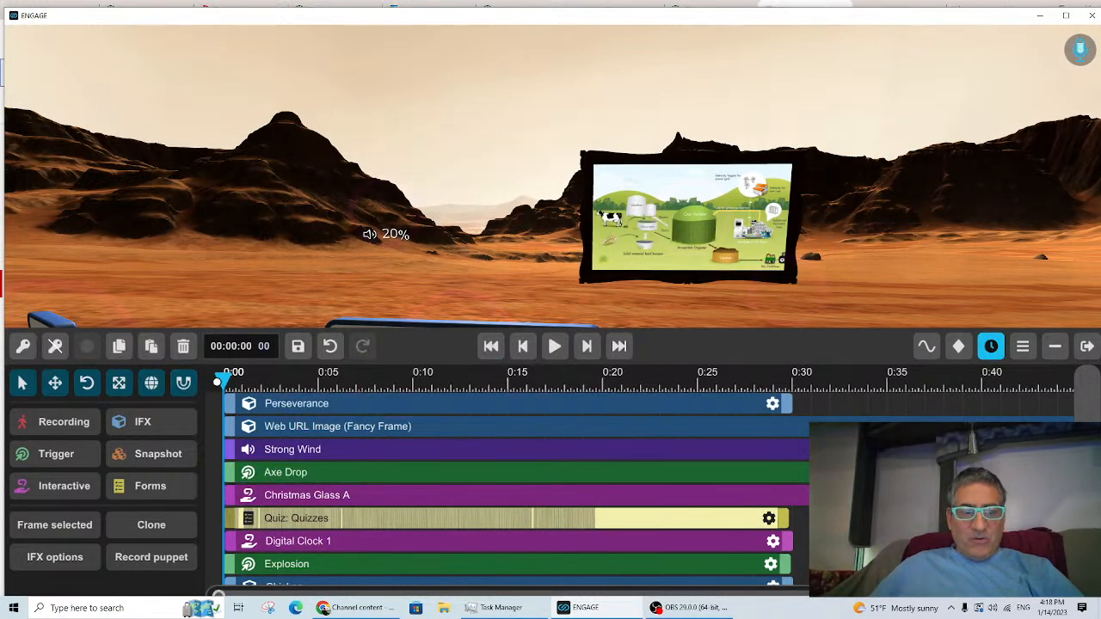
Step: Face the Perseverance rover and scrub the timeline to about 0:17 to check its movement
right_drag(426, 151, 1045, 206)
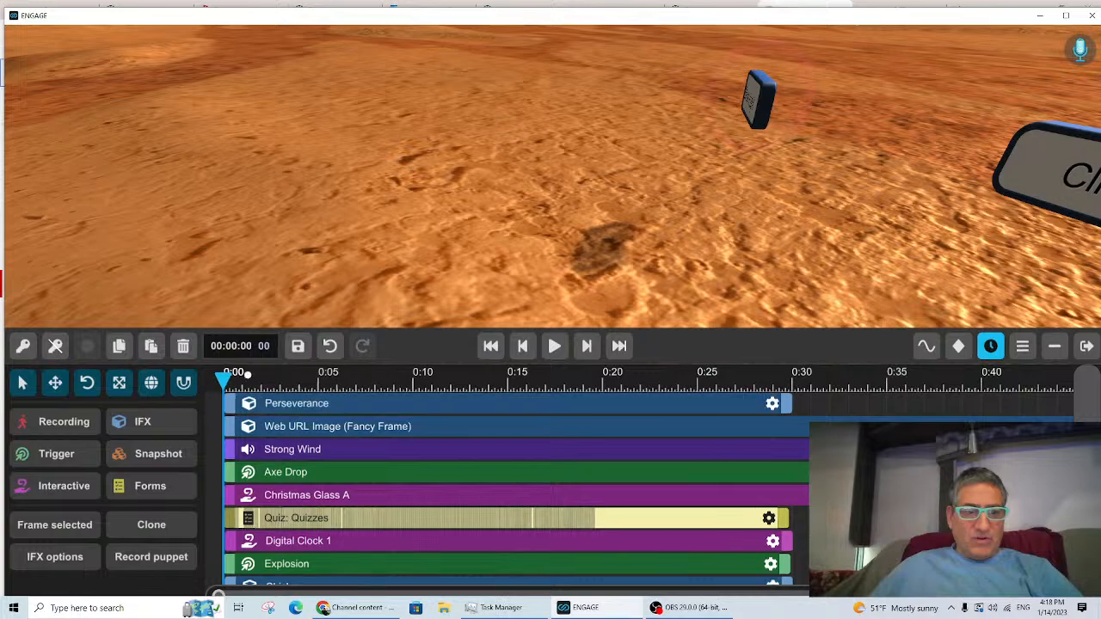
right_drag(716, 203, 52, 145)
right_drag(169, 107, 177, 223)
key(s)
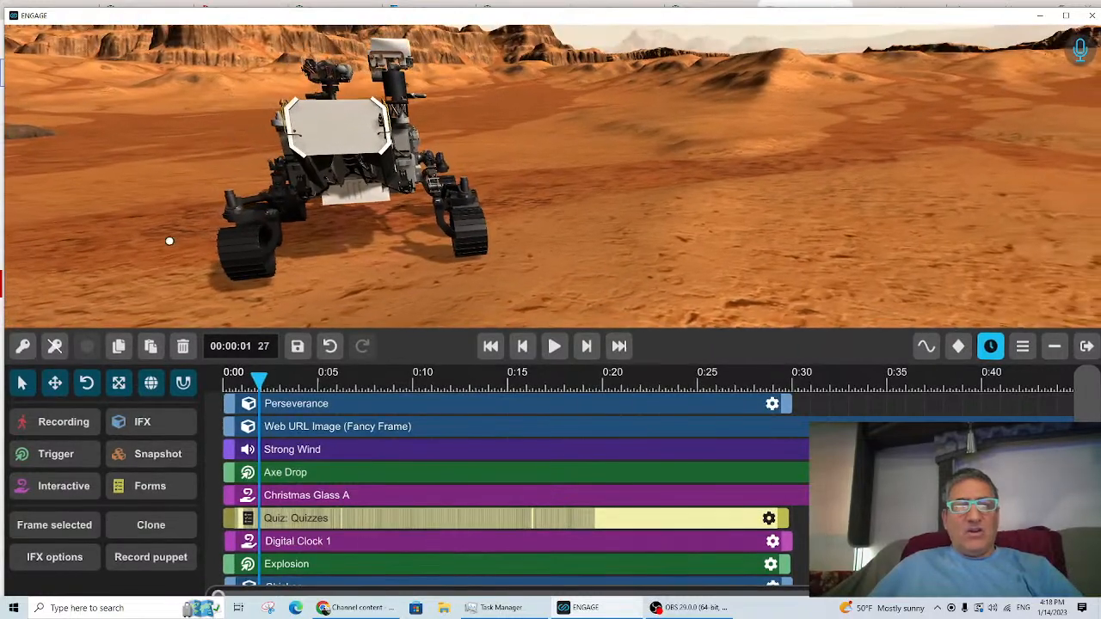
drag(290, 386, 425, 374)
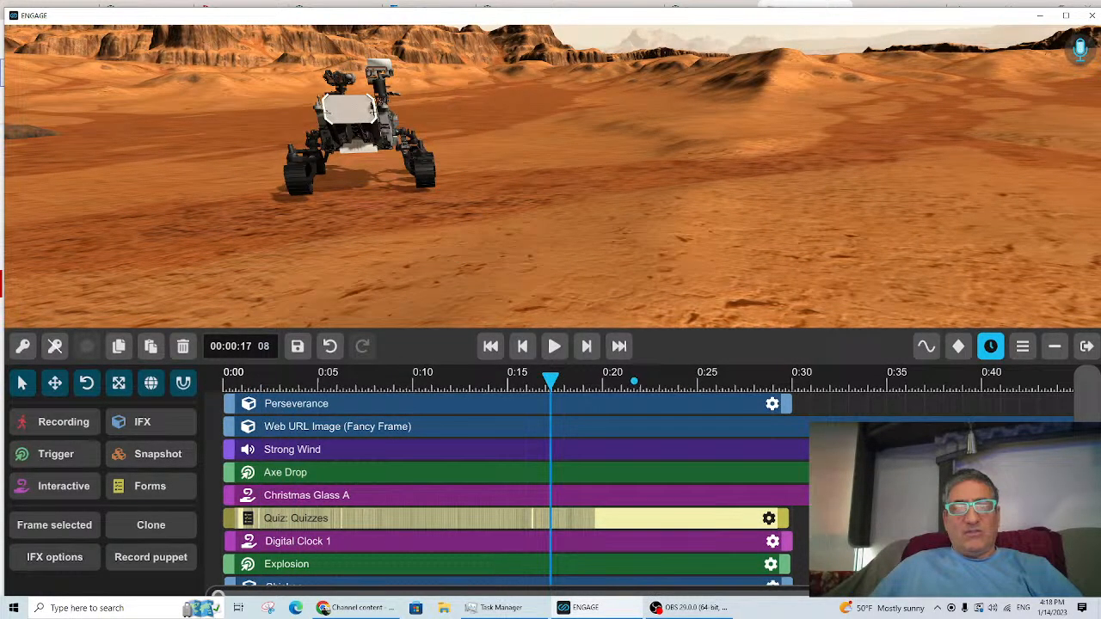
Step: Play the scene from 0:00 past the 0:30 mark and return the playhead to about 0:24
right_drag(776, 209, 259, 207)
right_drag(551, 177, 559, 168)
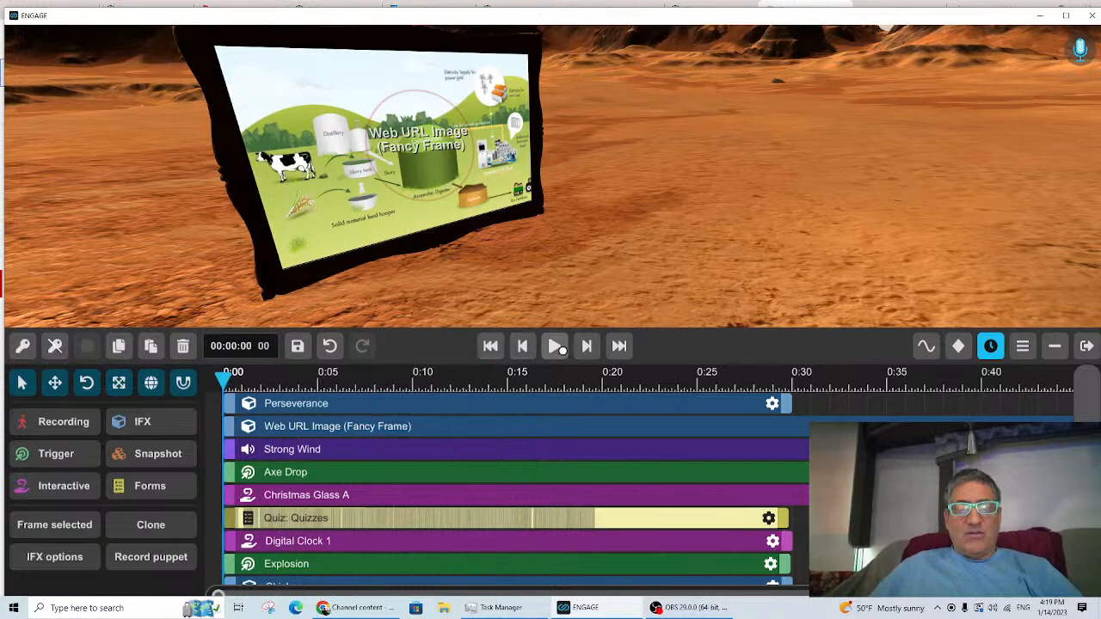
click(555, 346)
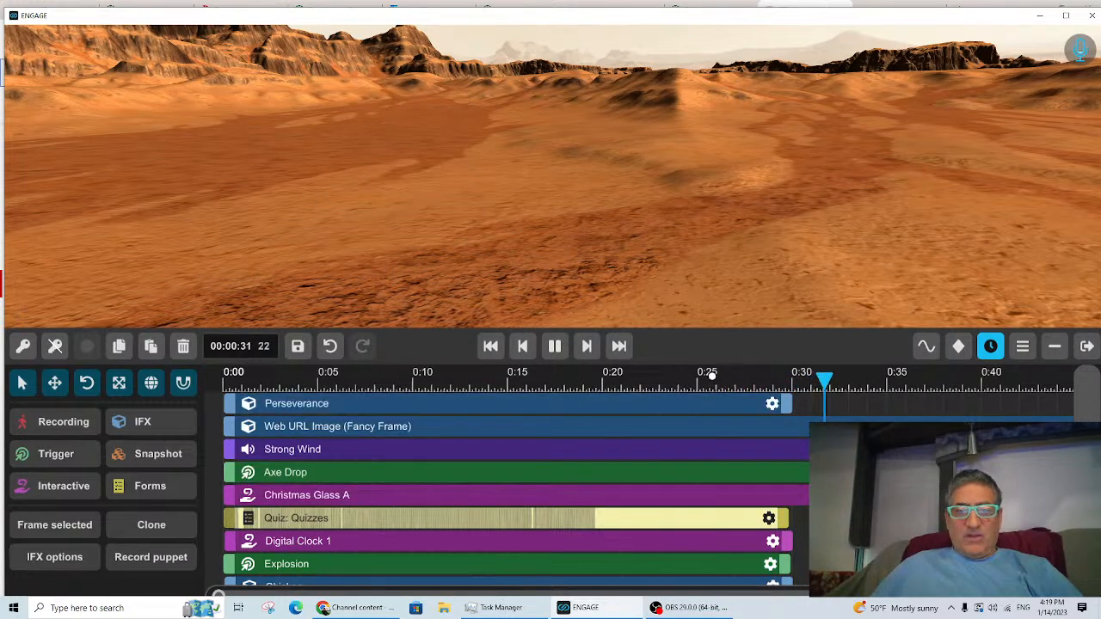
drag(765, 382, 698, 384)
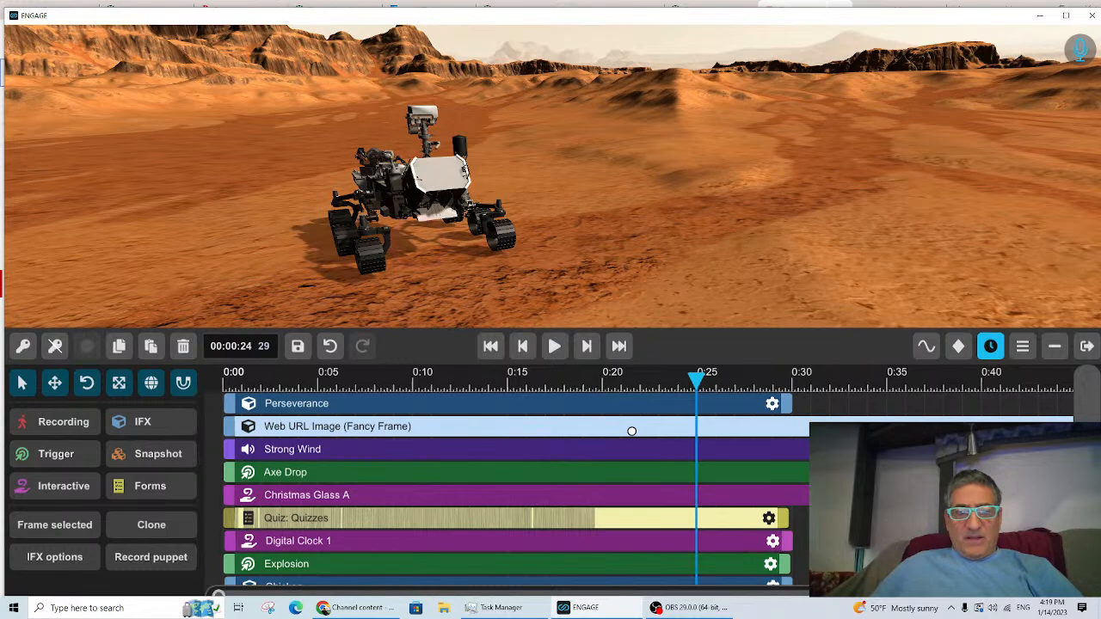
Step: Move through the scene to view the framed biodigester image, the trigger signs and the chicken
right_drag(716, 172, 943, 219)
key(w)
key(w)
key(w)
key(s)
key(s)
key(a)
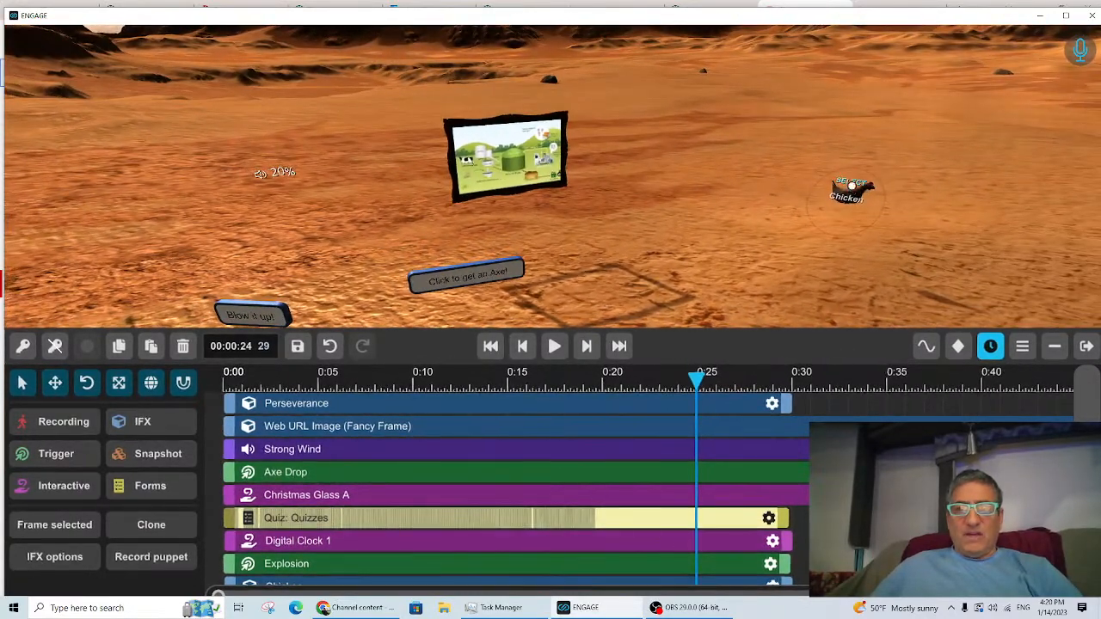
Step: Preview the chicken's movement by scrubbing the early part of the timeline and playing the scene
click(368, 382)
drag(343, 378, 389, 379)
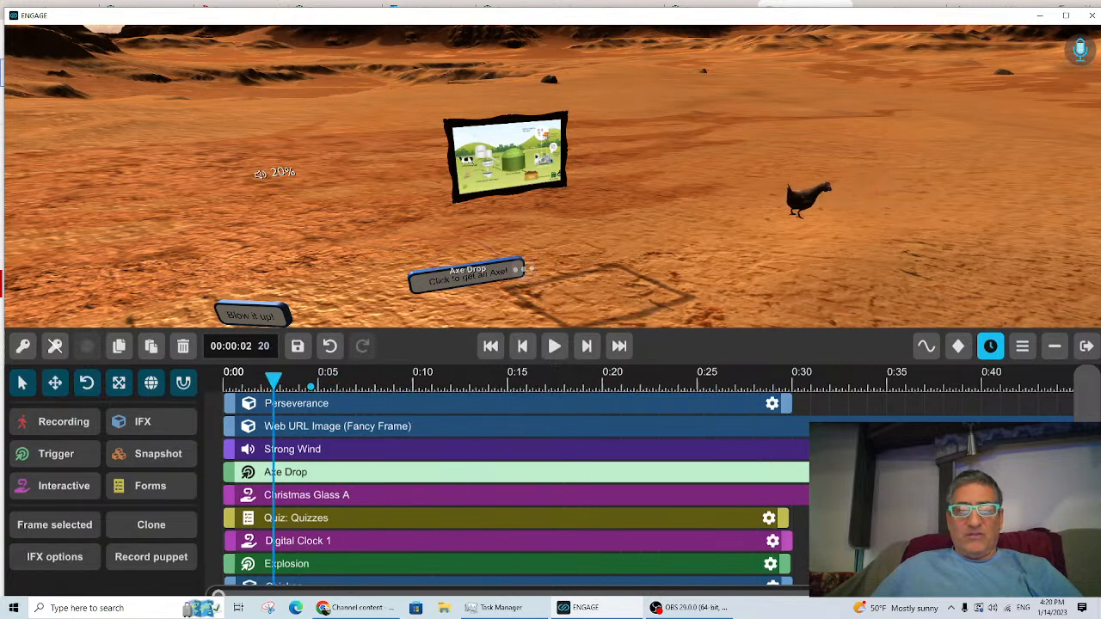
key(space)
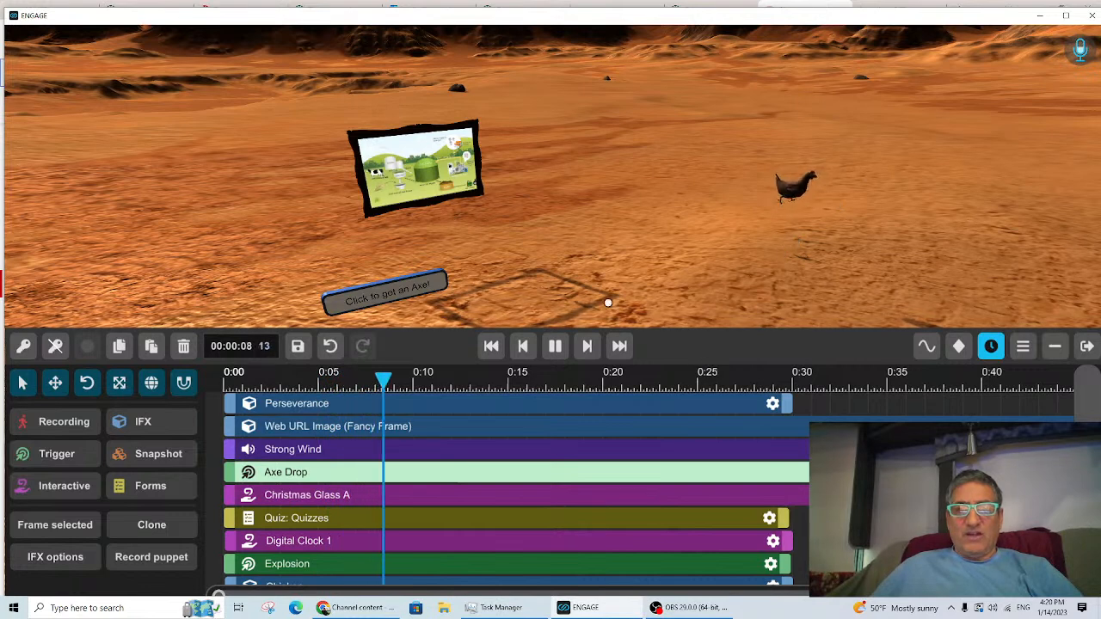
key(space)
drag(283, 376, 312, 378)
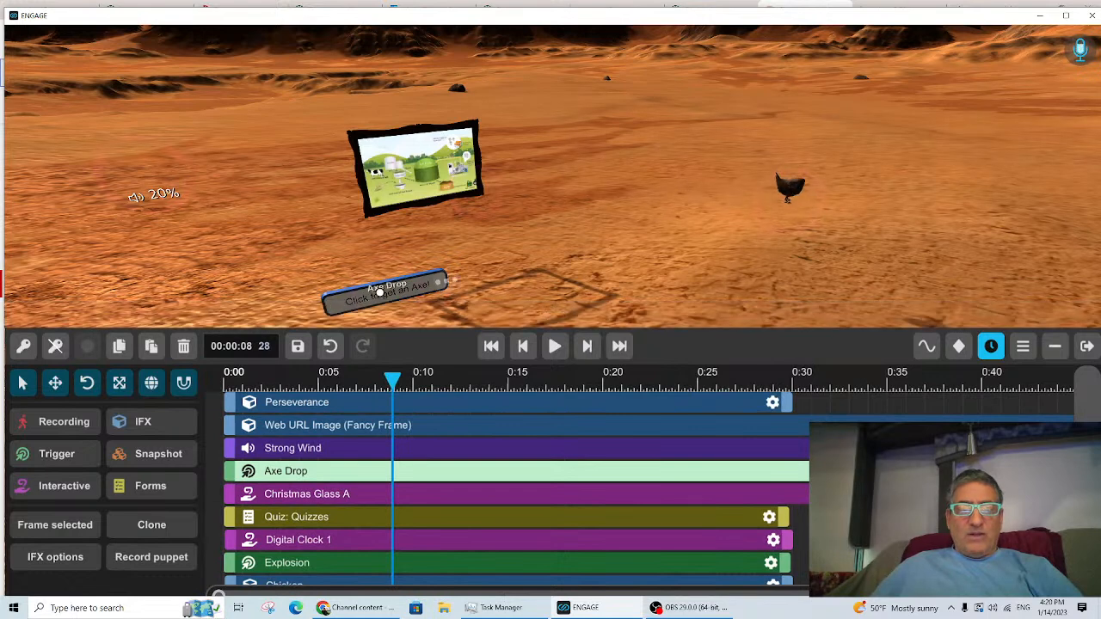
click(558, 348)
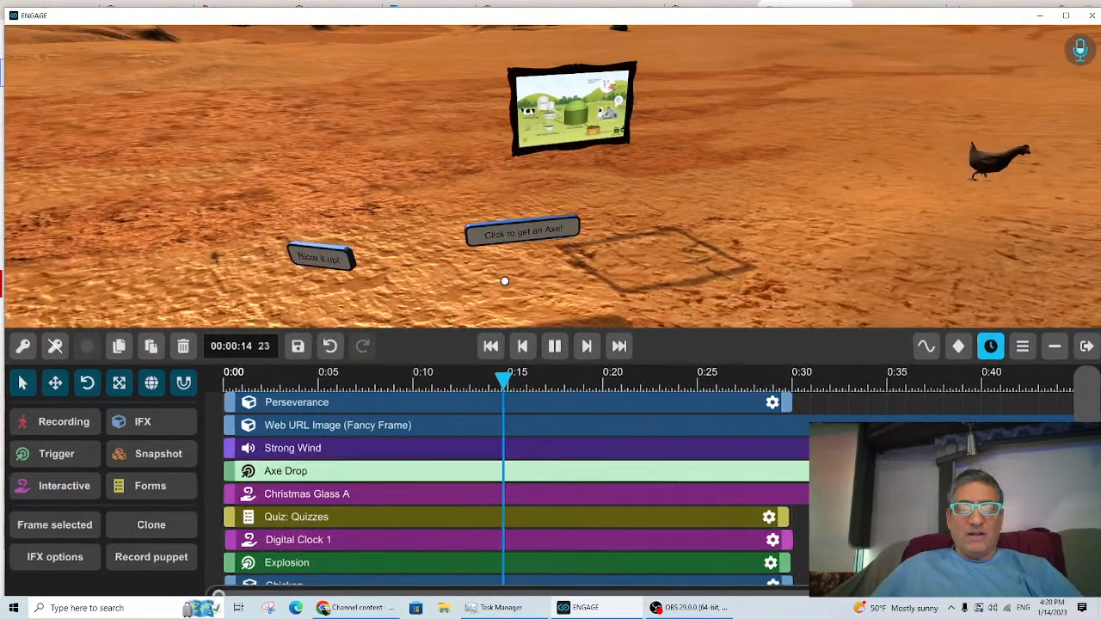
Step: Test the "Blow it up!" trigger twice in full view and circle around the scene's objects
mouse_move(516, 280)
right_down()
mouse_move(481, 277)
mouse_move(525, 271)
right_up()
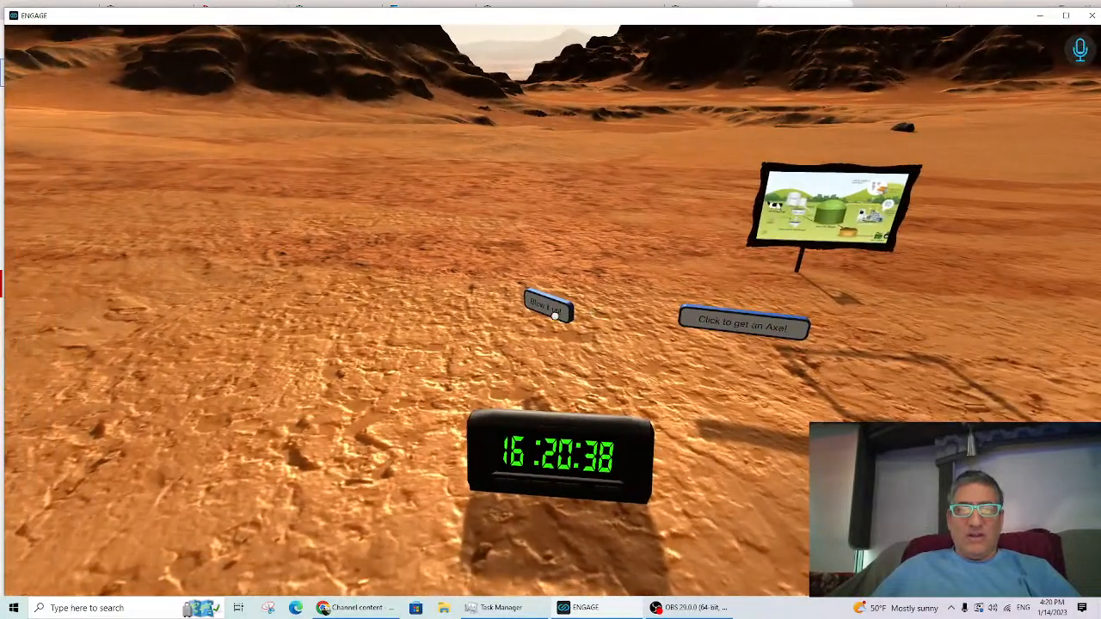
click(555, 315)
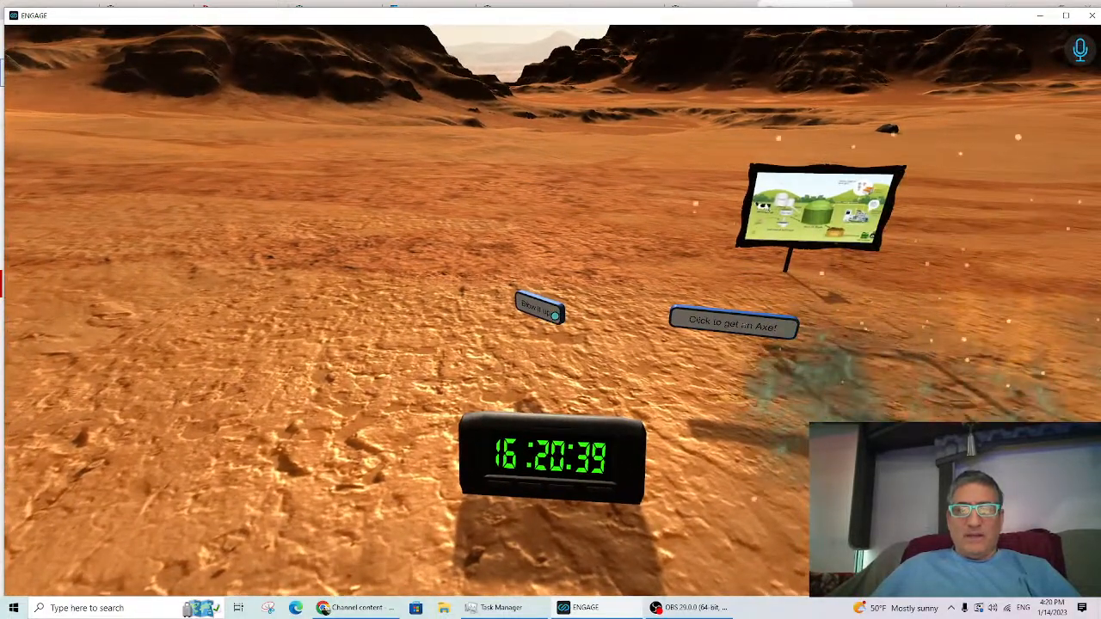
click(555, 315)
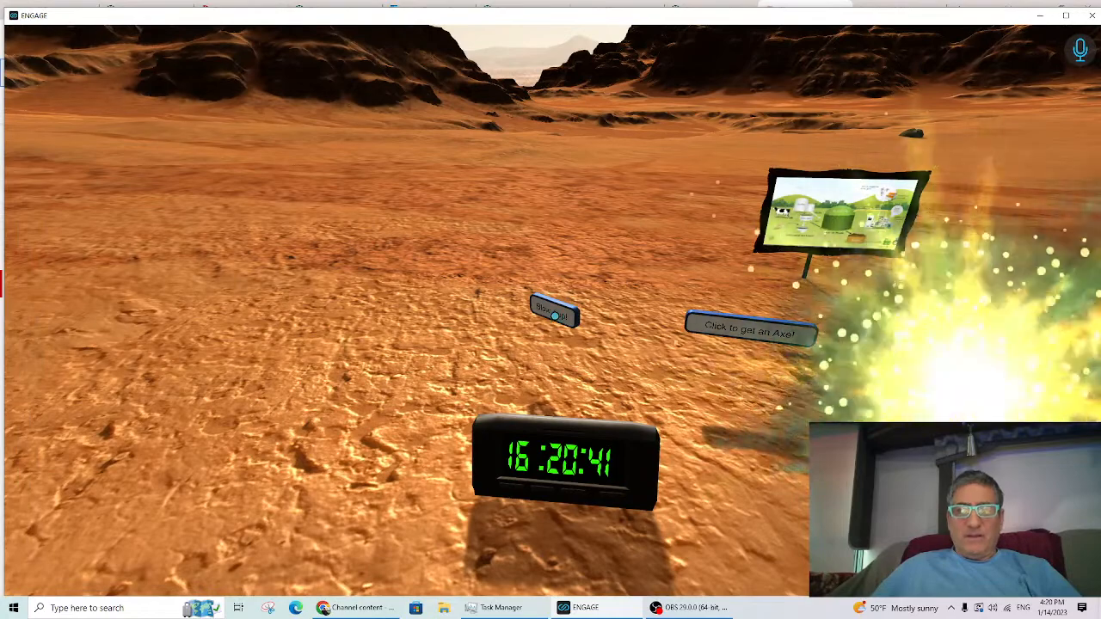
key(a)
key(a)
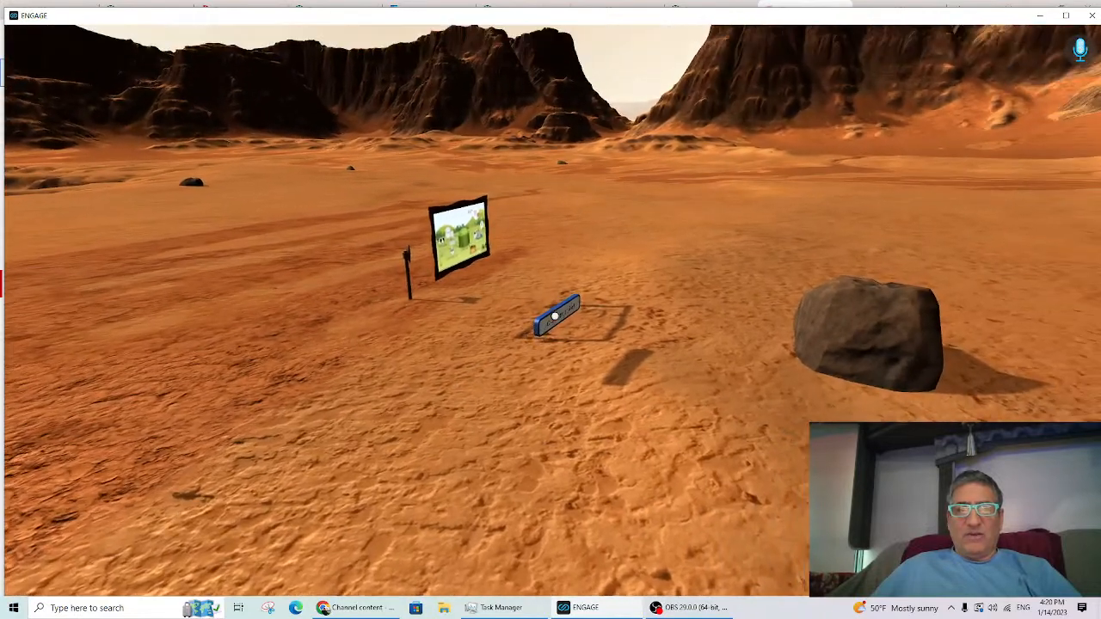
Step: Test the "Click to get an Axe!" and "Blow it up!" triggers, and view the moving Perseverance rover
key(Tab)
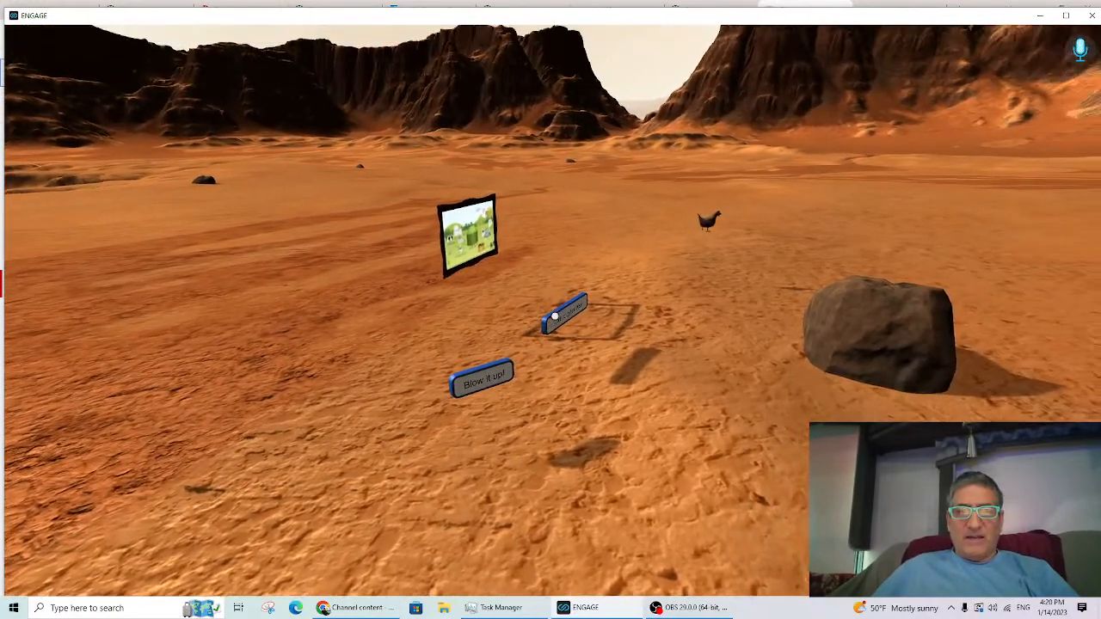
click(554, 317)
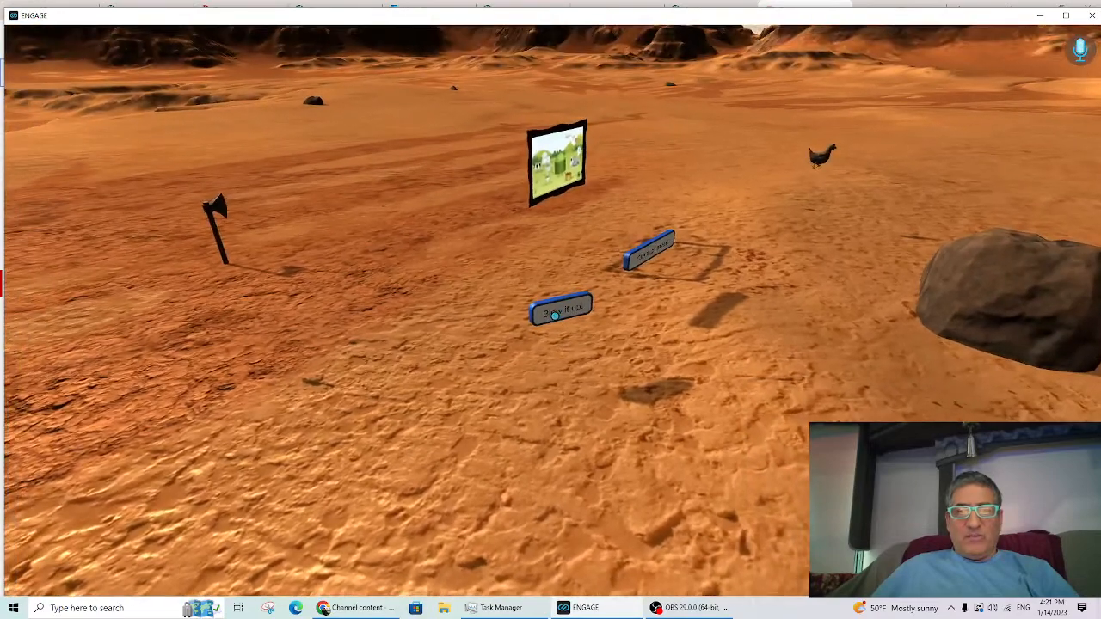
click(555, 316)
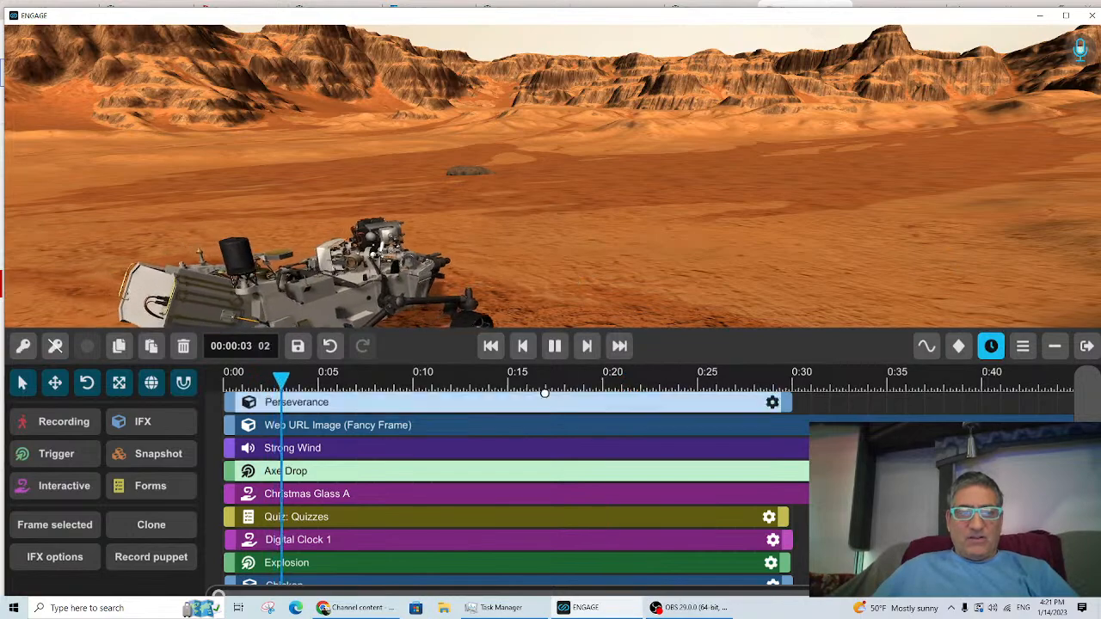
right_click(748, 183)
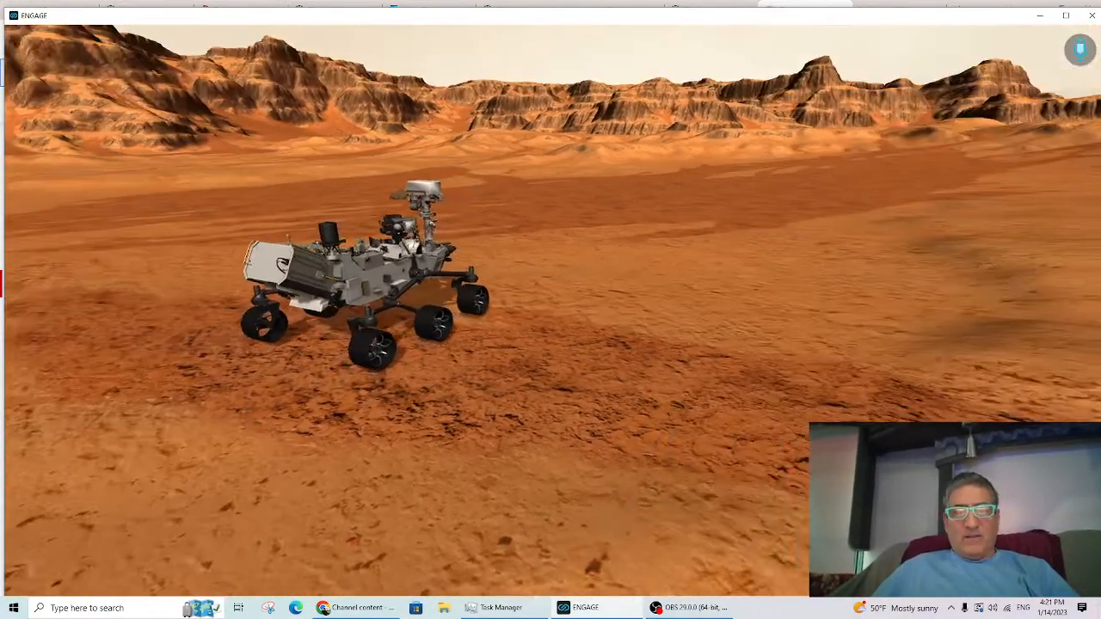
Step: Circle around the Perseverance rover to view it from the side and front
key(w)
key(d)
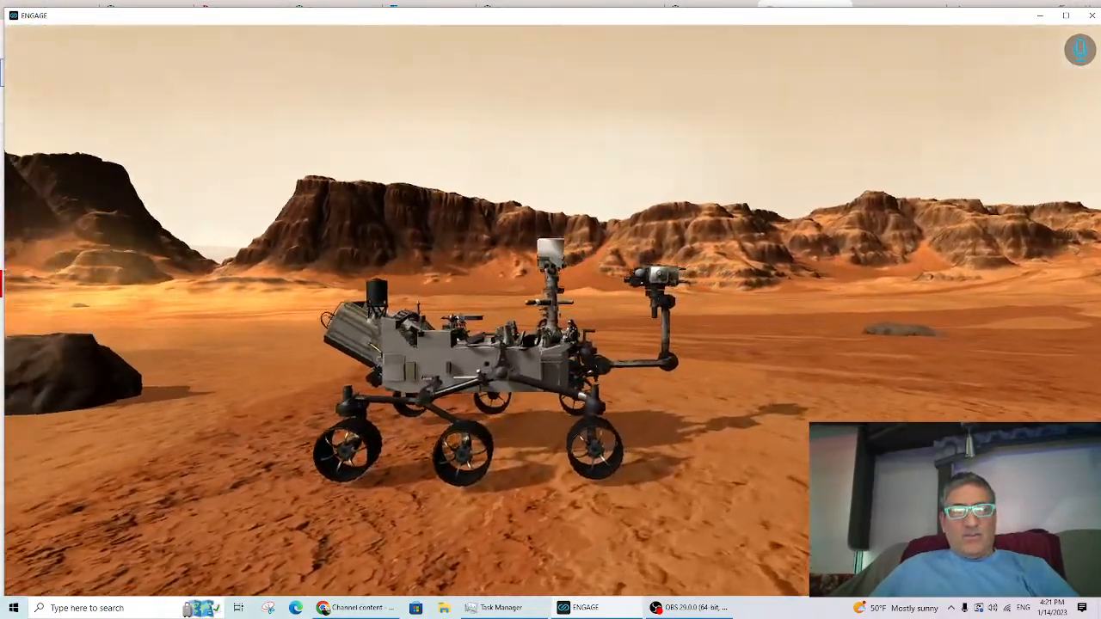
key(d)
key(w)
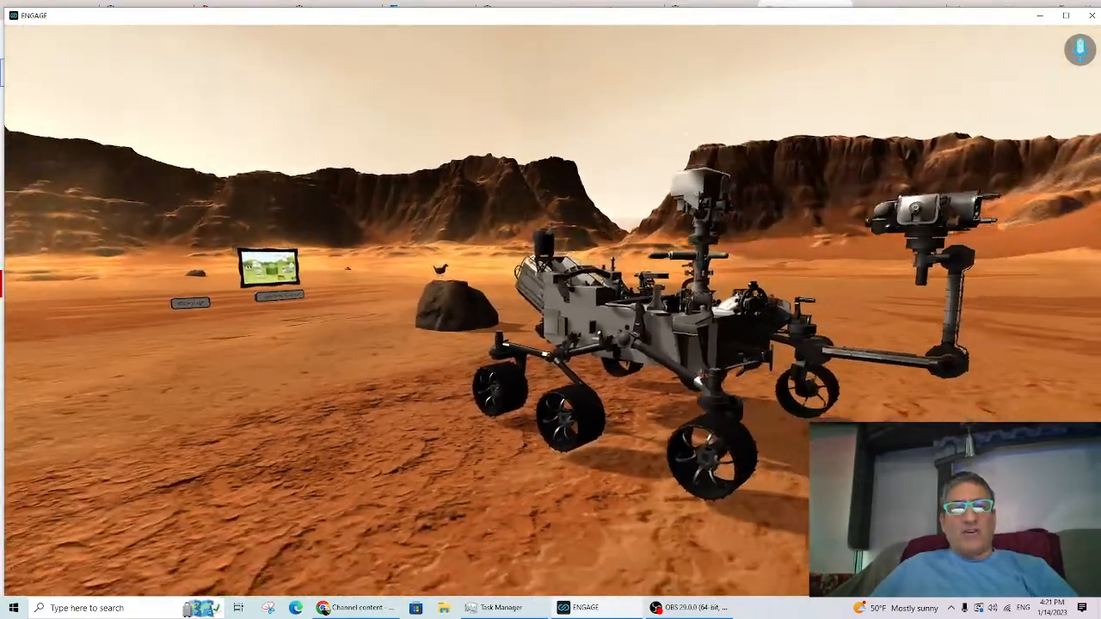
key(s)
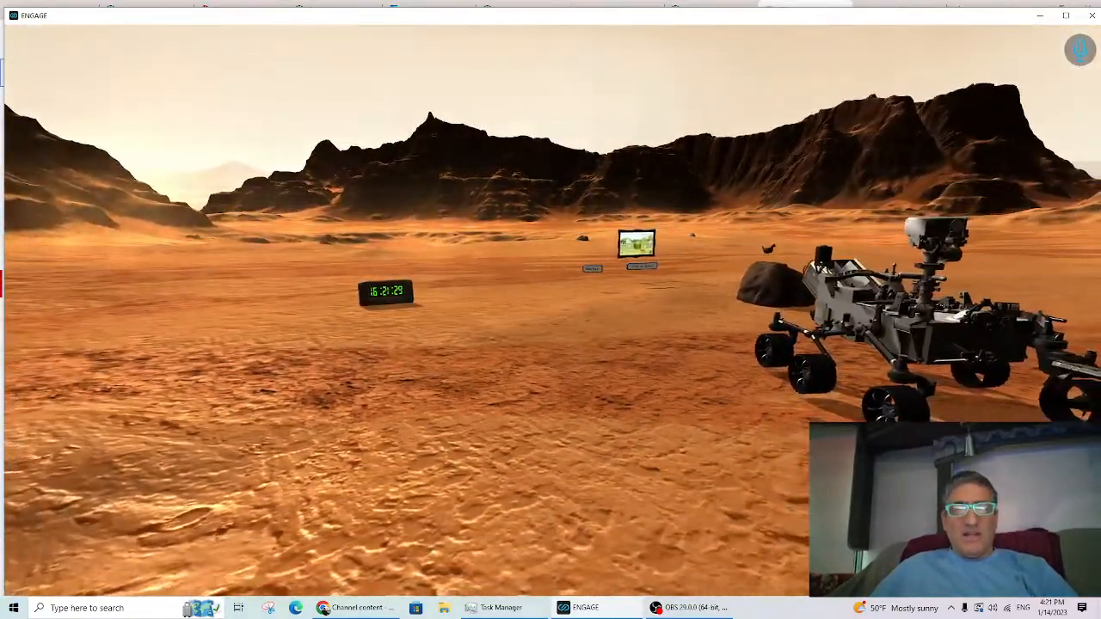
Step: Move past the digital clock toward the framed biodigester image and the trigger signs
key(w)
key(a)
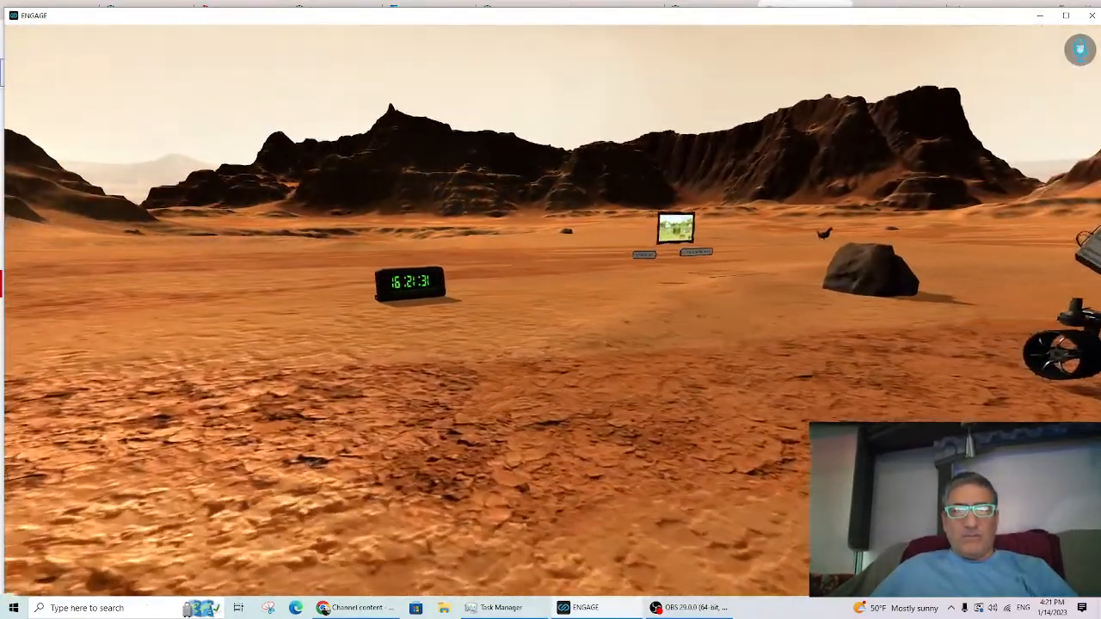
key(a)
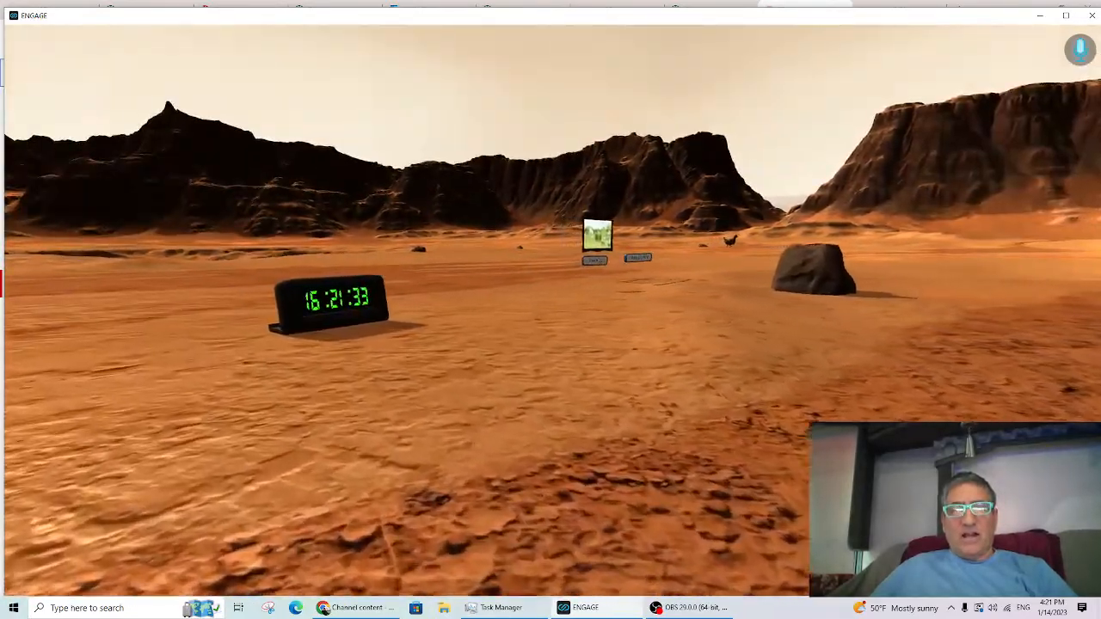
key(a)
key(a)
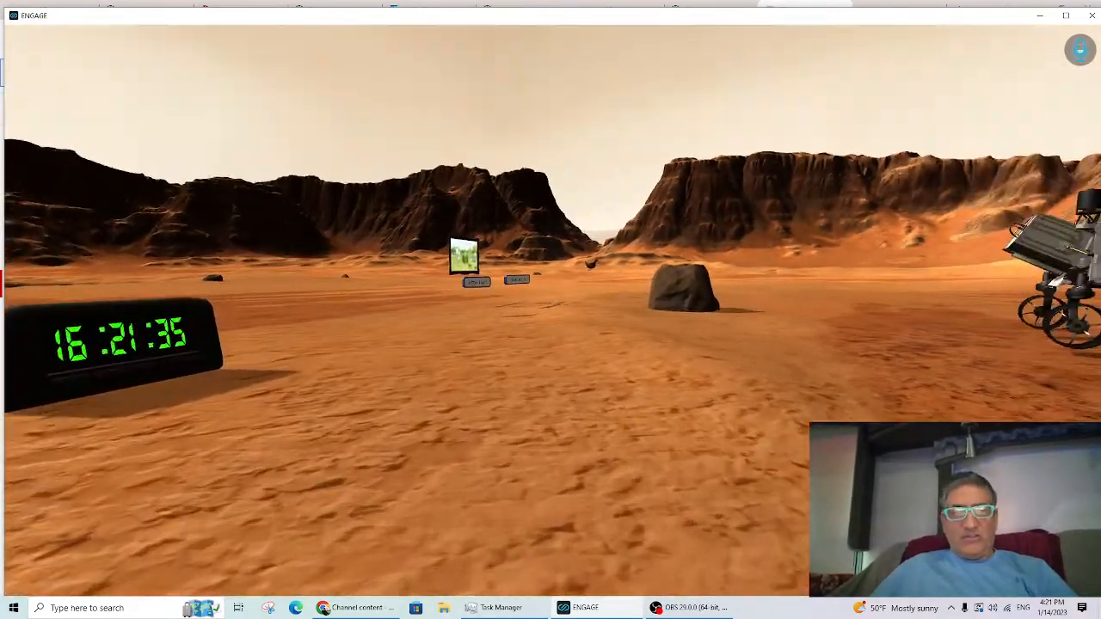
key(w)
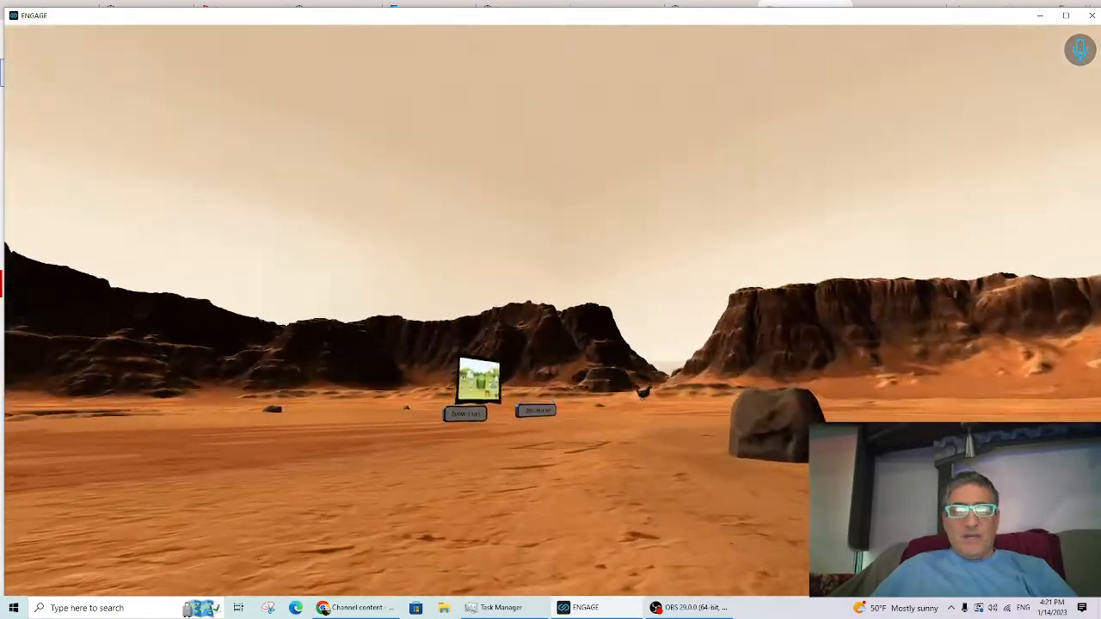
key(w)
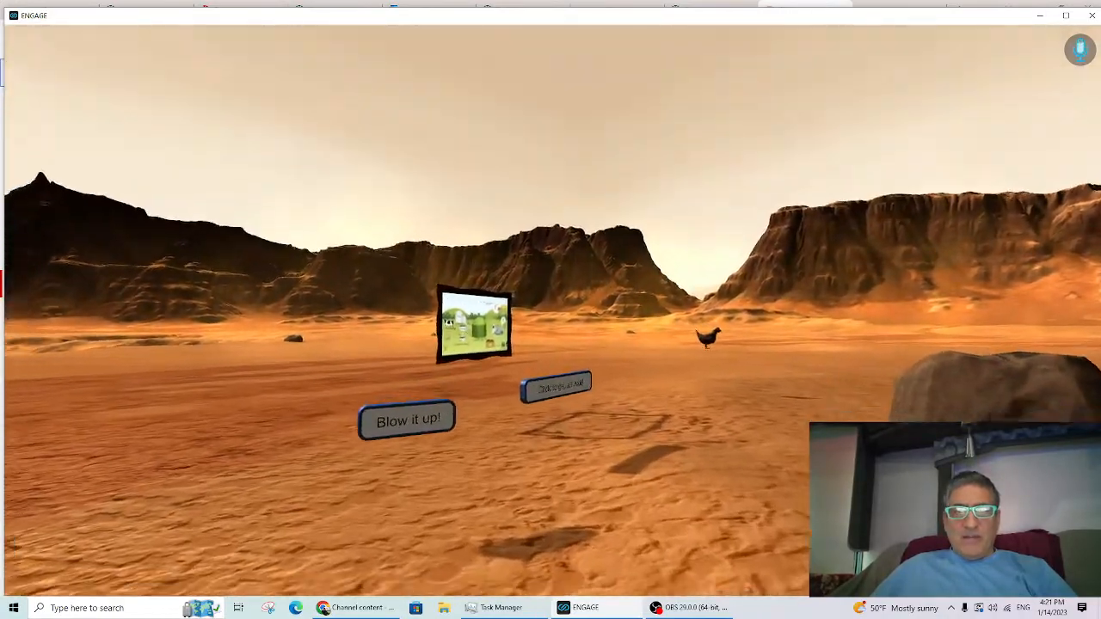
Step: Approach the "Blow it up!" sign, select its Explosion trigger, resume playback and test the trigger in full view
key(a)
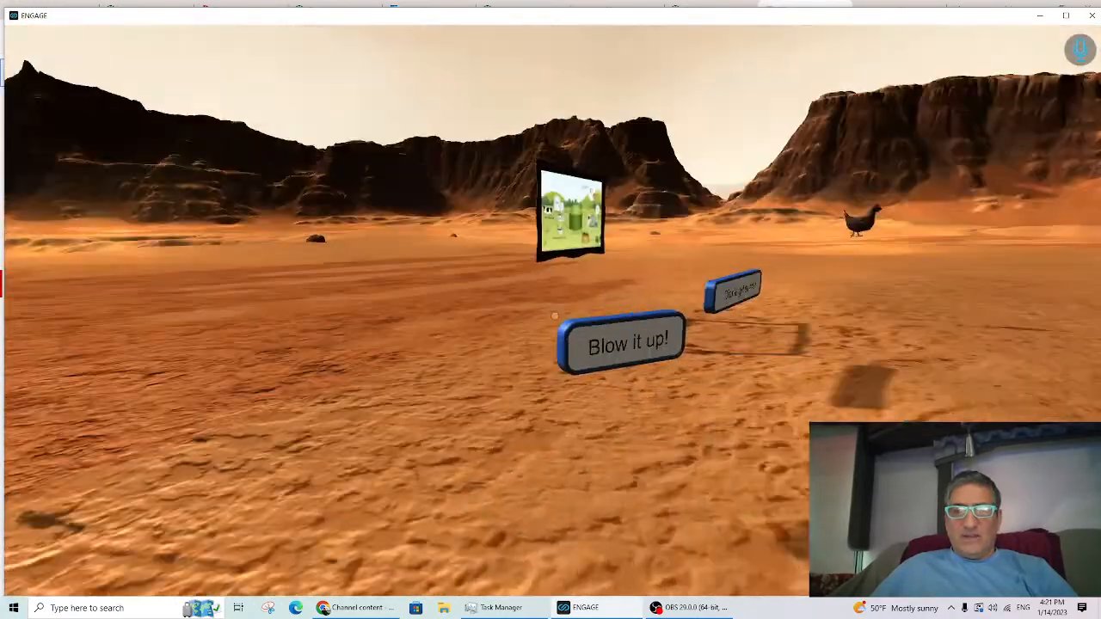
click(553, 313)
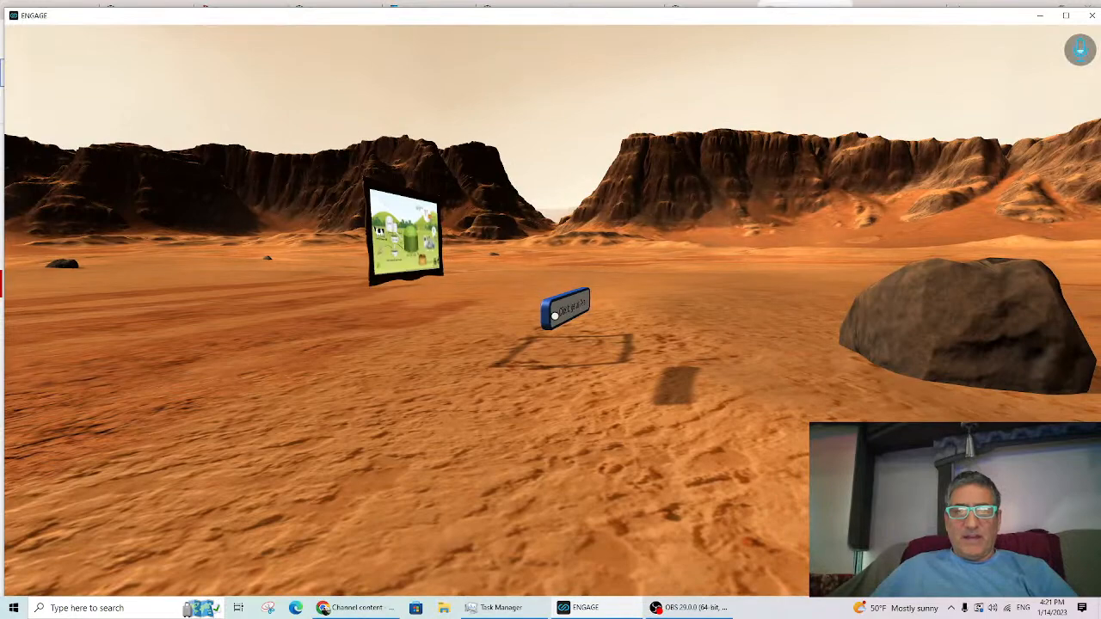
key(w)
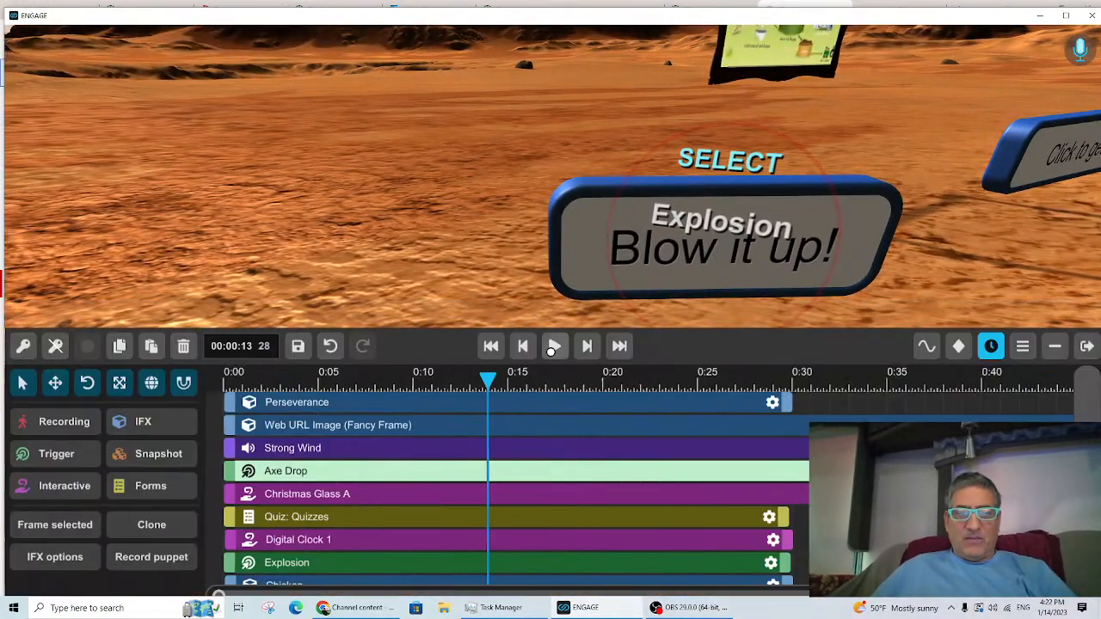
click(705, 282)
key(space)
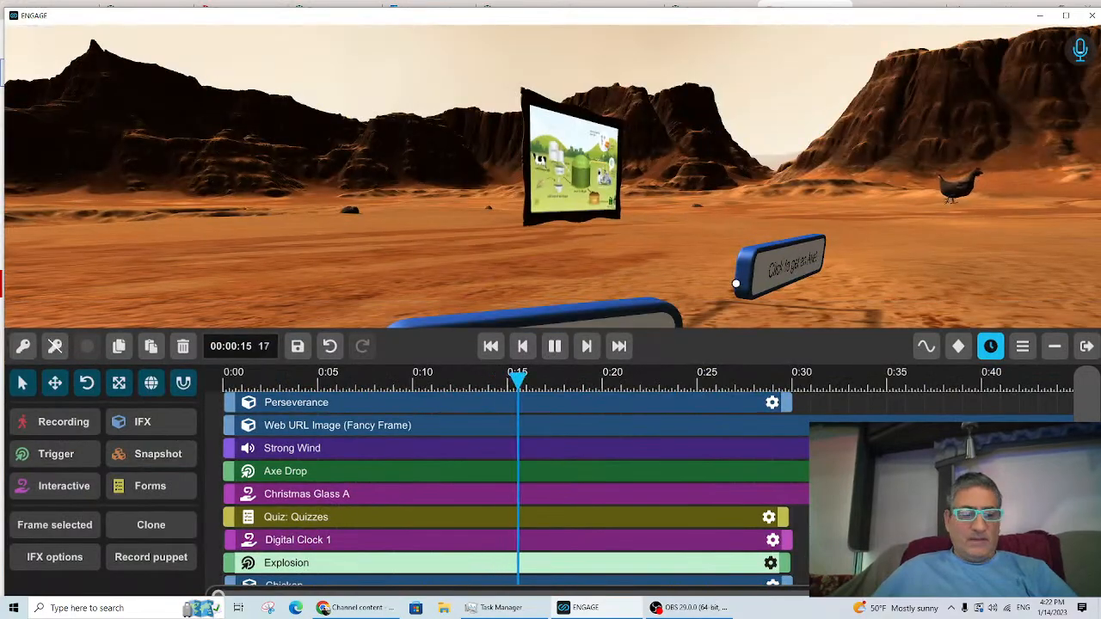
key(space)
click(555, 316)
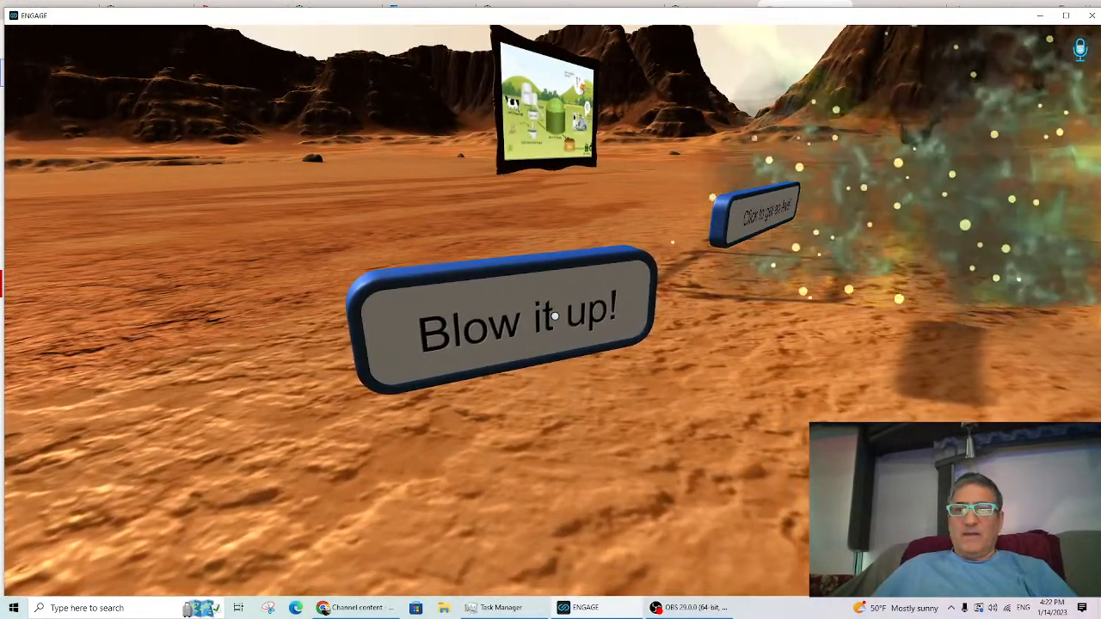
click(555, 317)
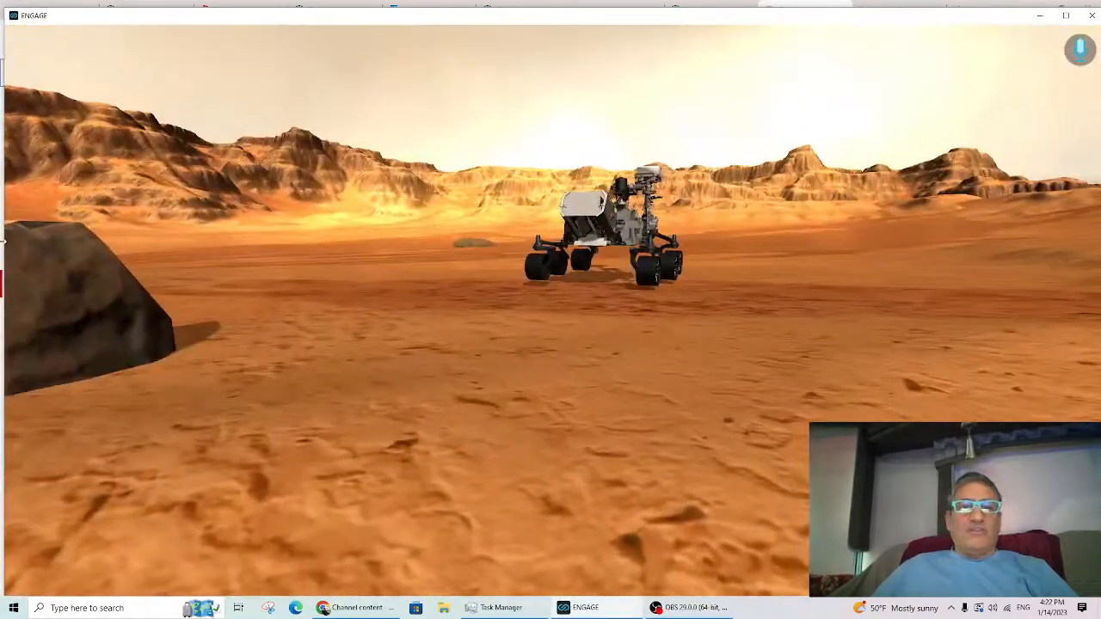
Step: Pause the scene, review the effect options of the Perseverance track and save the effect
key(Escape)
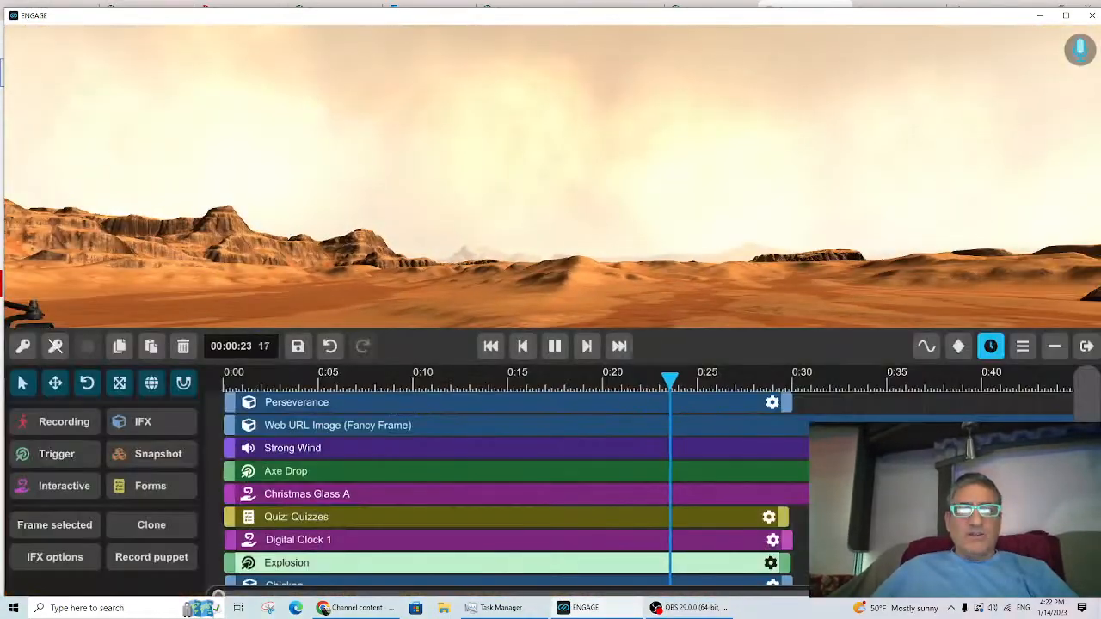
click(555, 346)
click(612, 394)
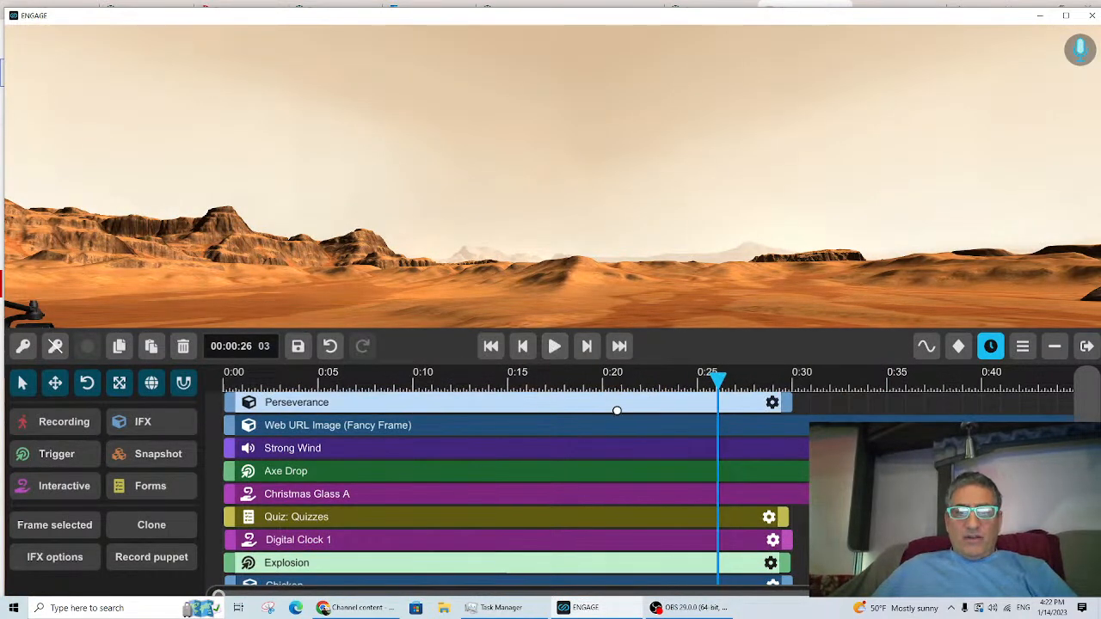
click(616, 406)
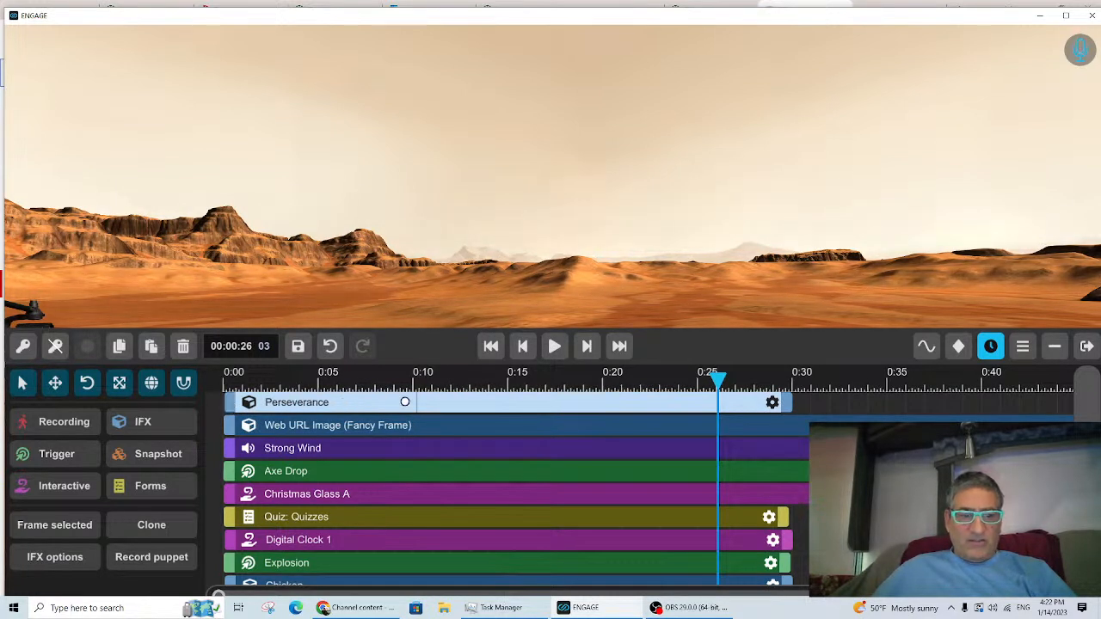
click(772, 402)
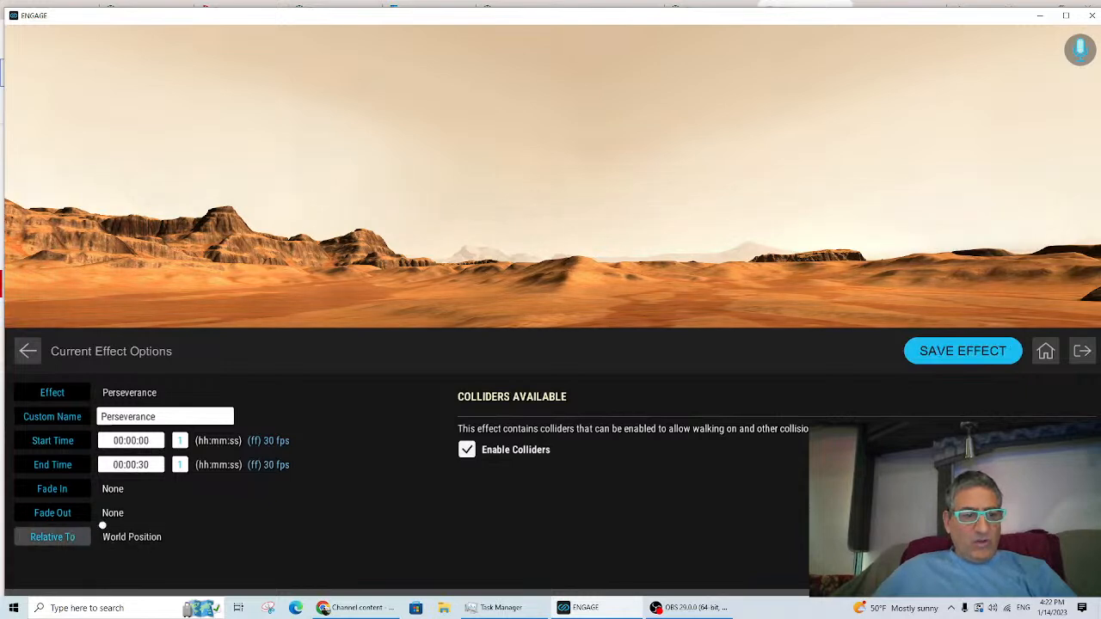
click(931, 353)
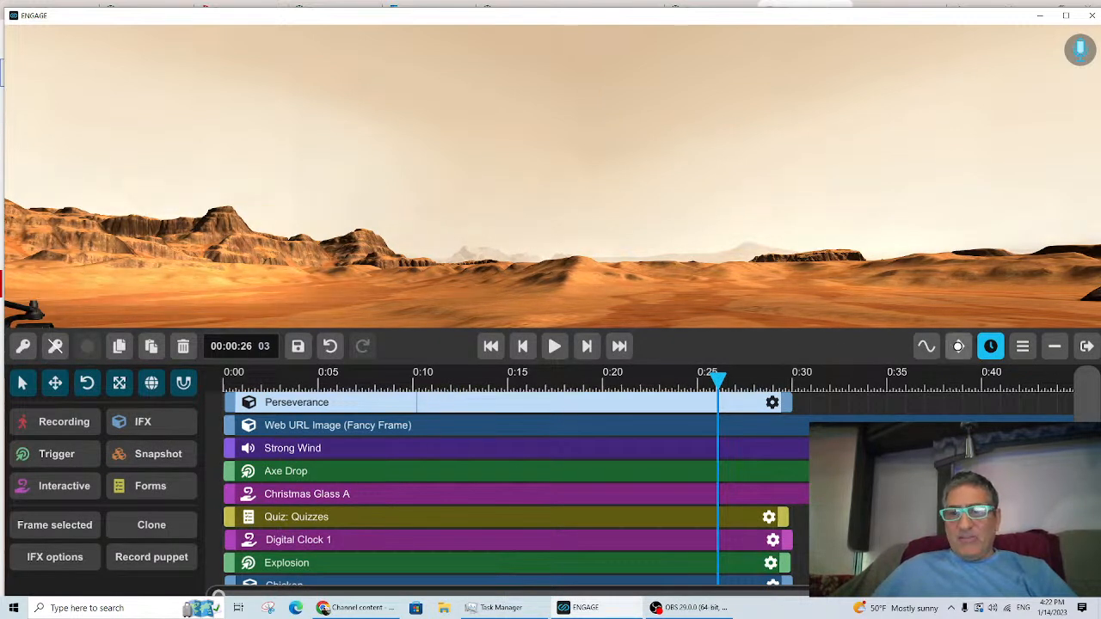
Step: Show the keyframes of Perseverance with the rover in view and place the playhead at 00:00:04 27
click(957, 346)
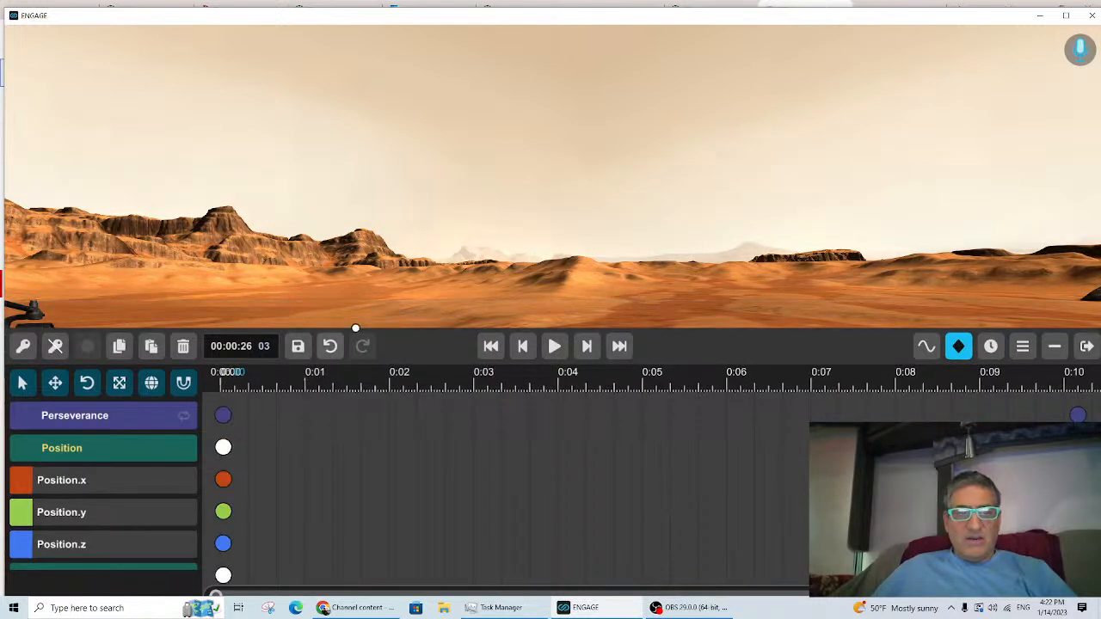
right_drag(506, 257, 321, 319)
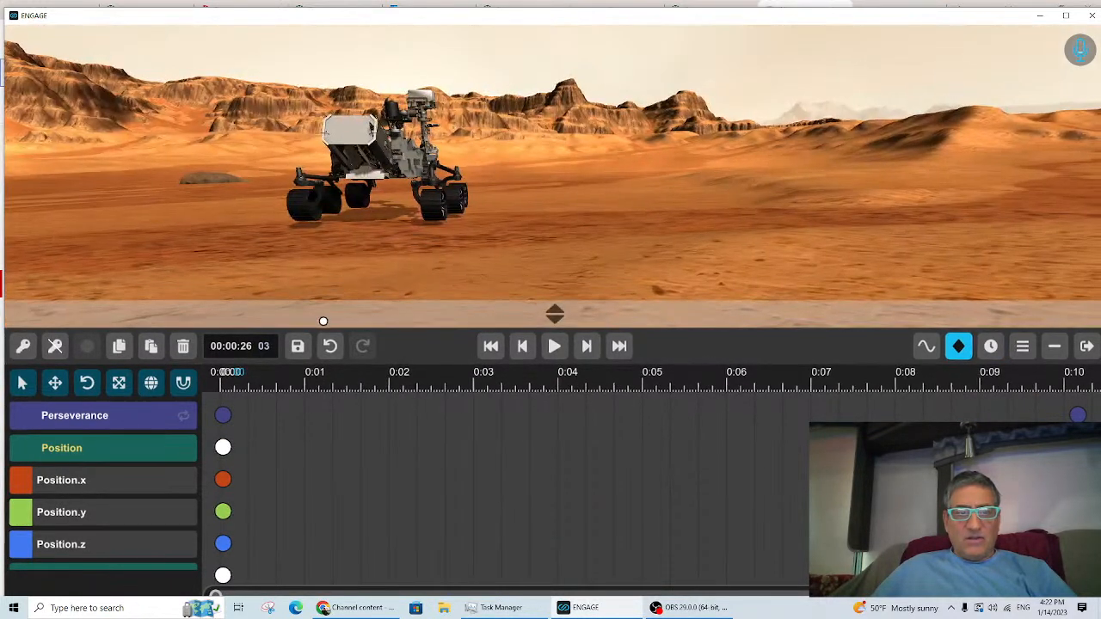
drag(366, 381, 364, 384)
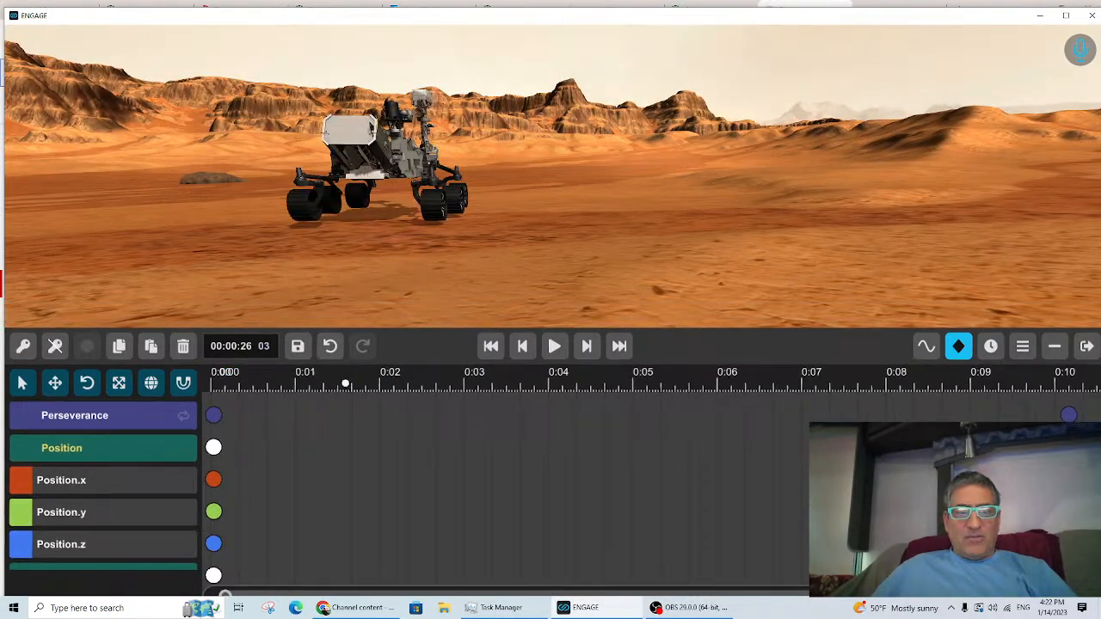
click(337, 384)
drag(282, 386, 572, 413)
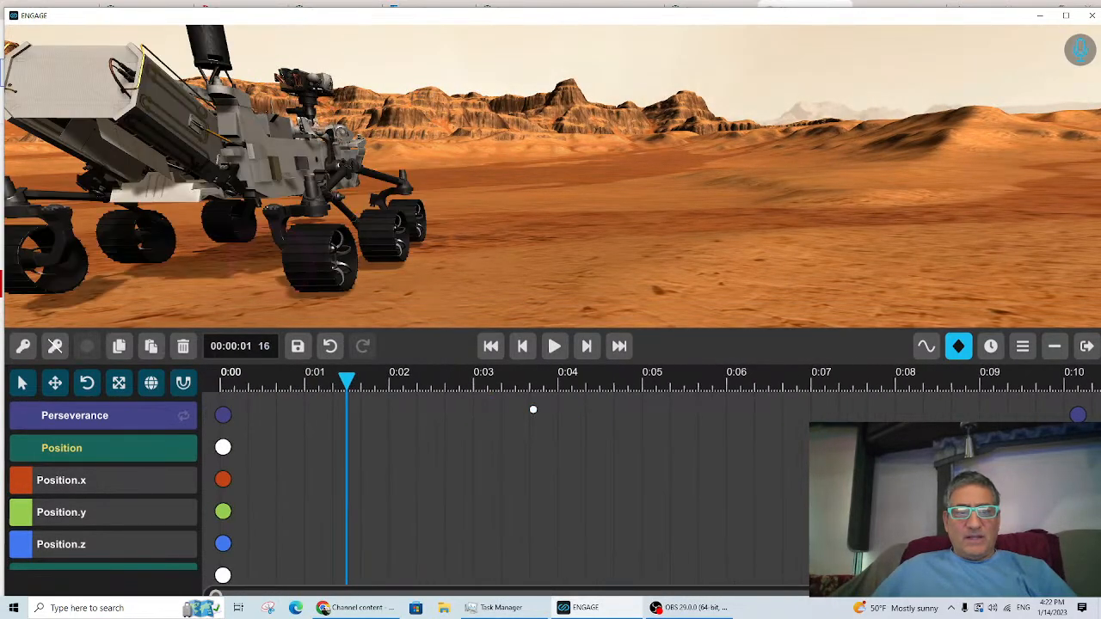
drag(354, 383, 580, 427)
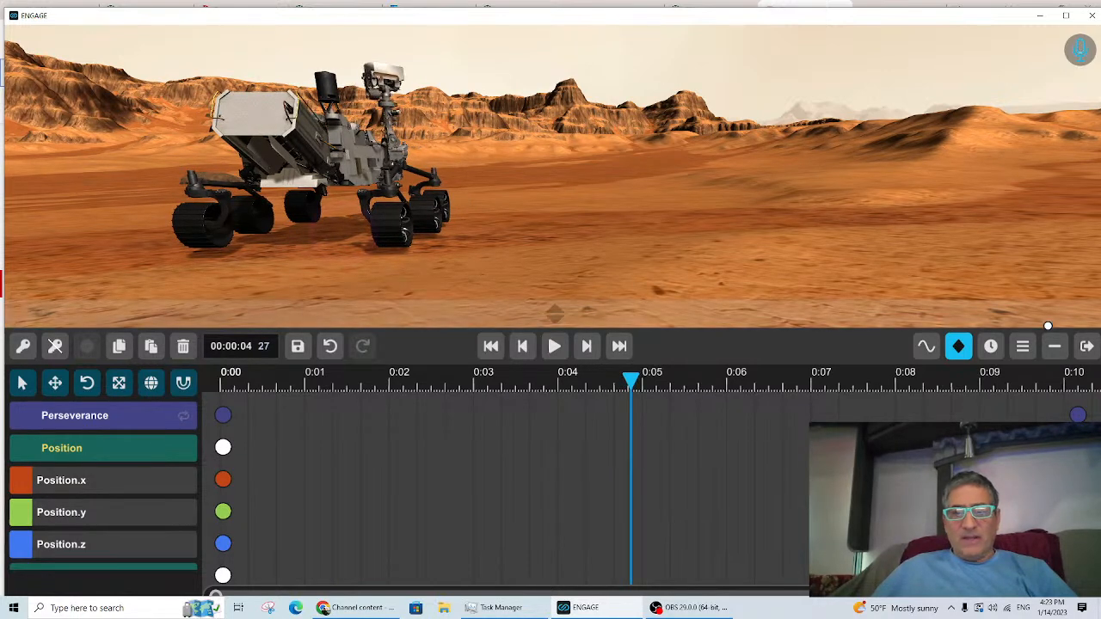
Step: Rotate the Perseverance rover about its vertical axis to about 326 degrees and add a keyframe at the playhead
click(86, 383)
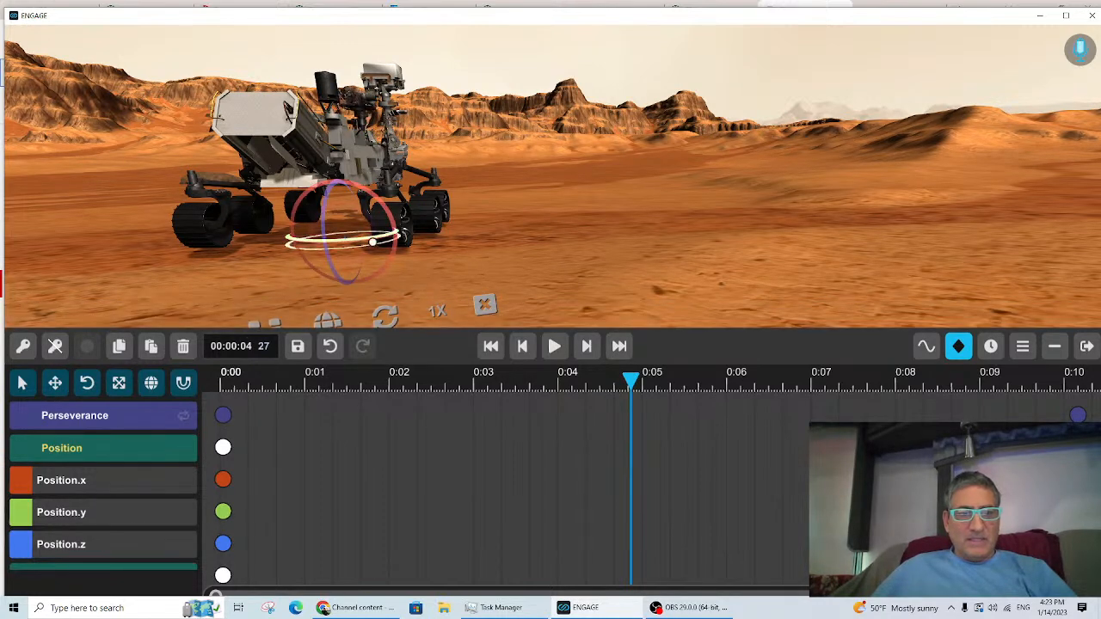
mouse_move(375, 235)
mouse_down()
mouse_move(414, 240)
mouse_move(369, 240)
mouse_up()
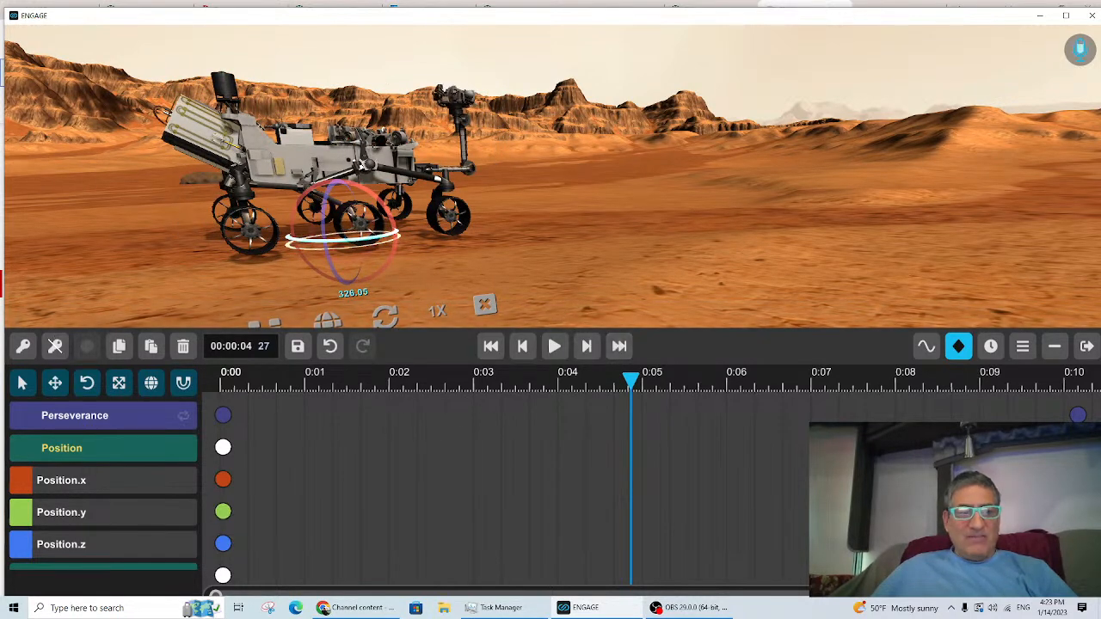
click(23, 346)
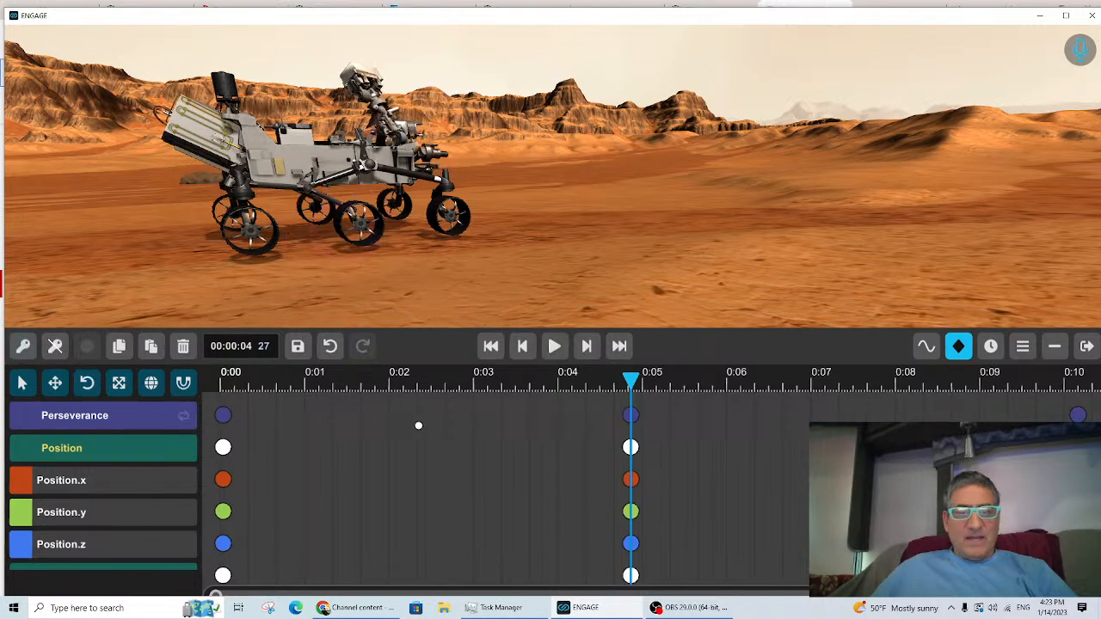
Step: Preview the rover's turn by scrubbing, and move its middle keyframe to about 0:01
drag(430, 386, 432, 440)
drag(390, 434, 433, 434)
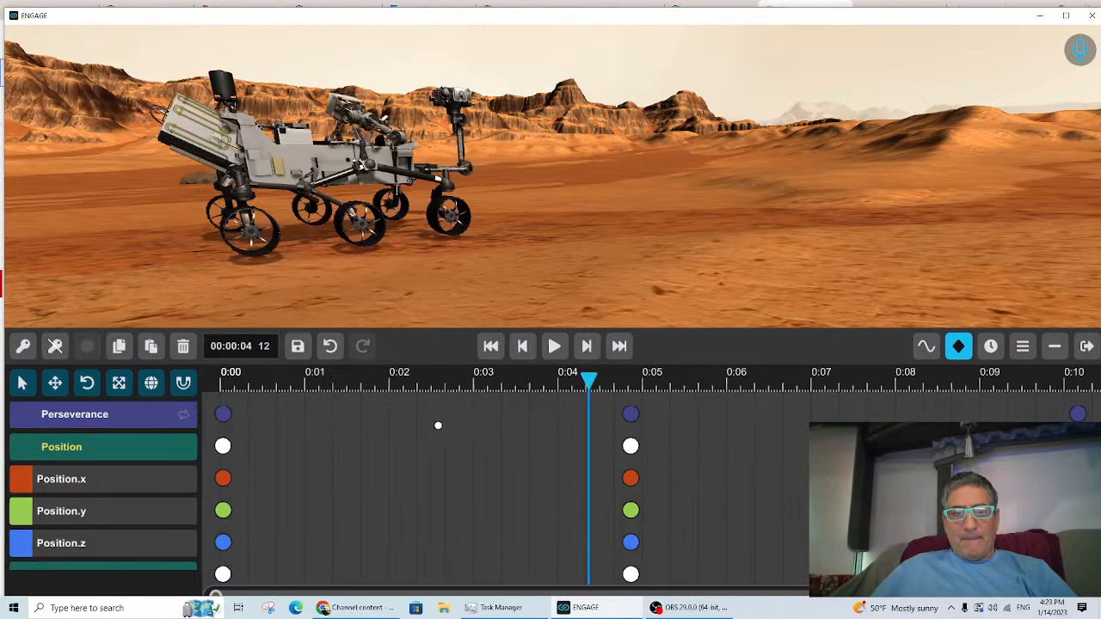
drag(619, 414, 293, 415)
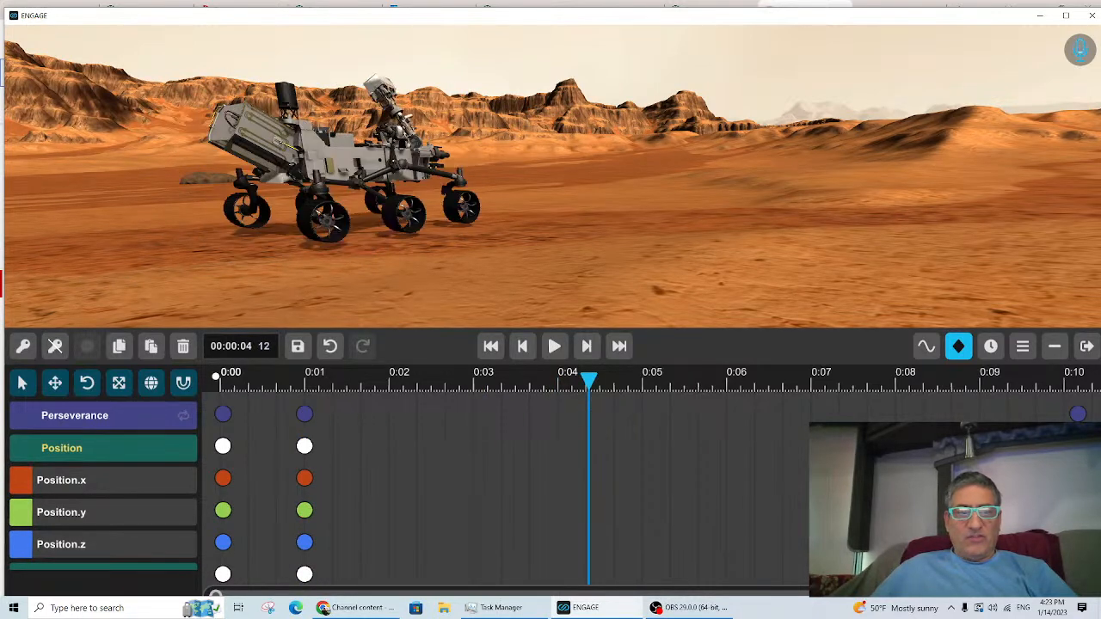
Step: Scrub through the rover's animation to its last keyframe and move that keyframe to just after 0:09
click(249, 379)
drag(240, 383, 1097, 418)
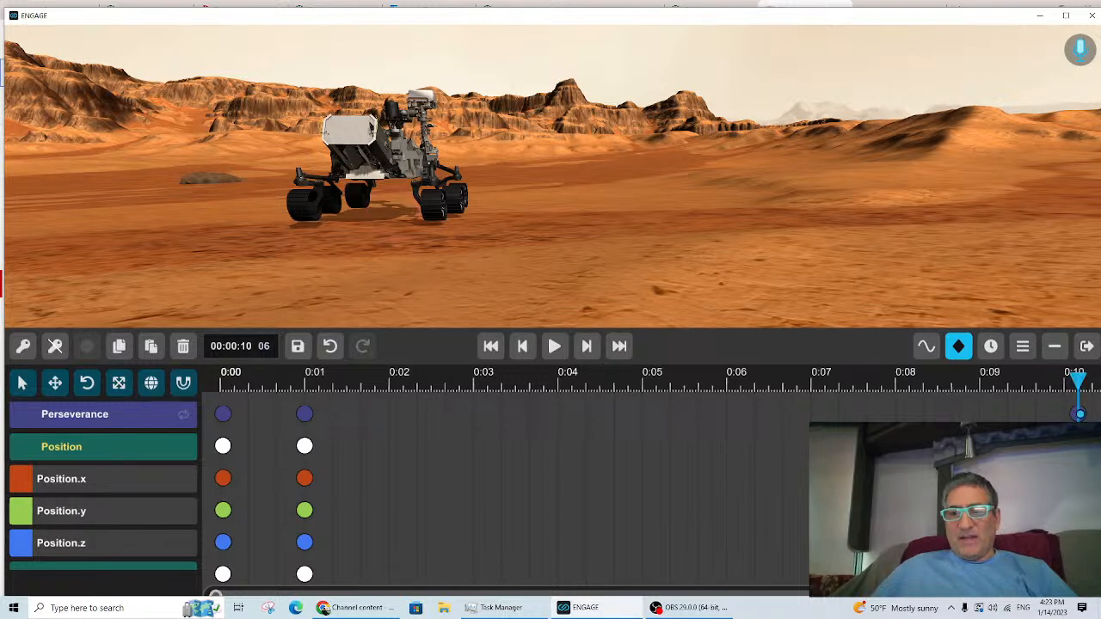
drag(1078, 377, 1035, 390)
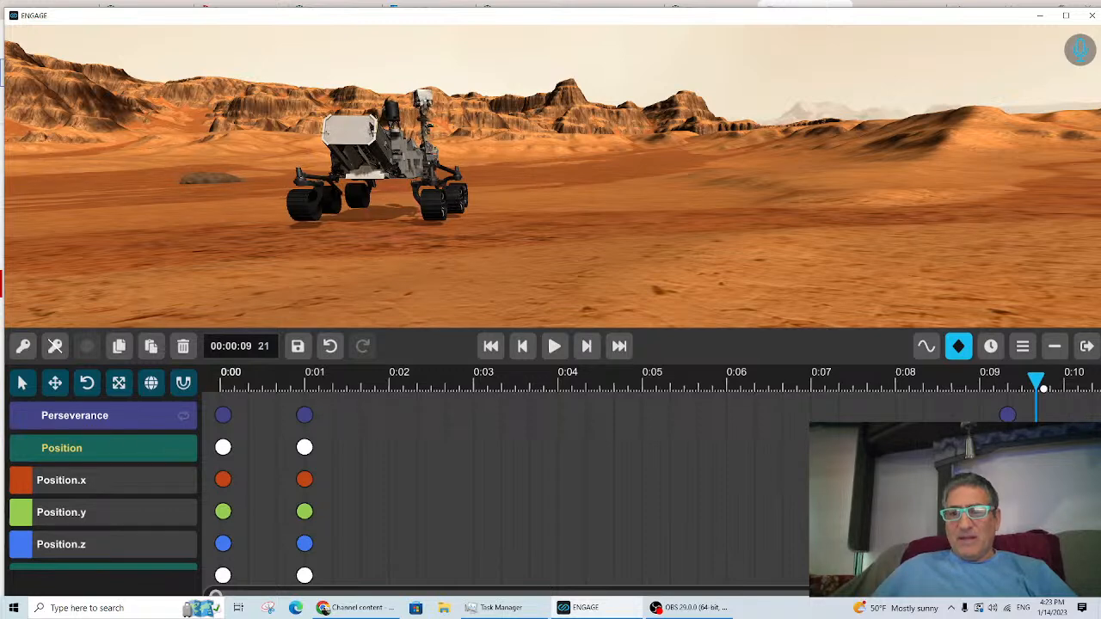
mouse_move(1028, 381)
mouse_down()
mouse_move(230, 380)
mouse_move(1045, 381)
mouse_up()
Step: Extend the visible time range to 0:20 and place the playhead at 00:00:19 15
scroll(730, 470, down, 4)
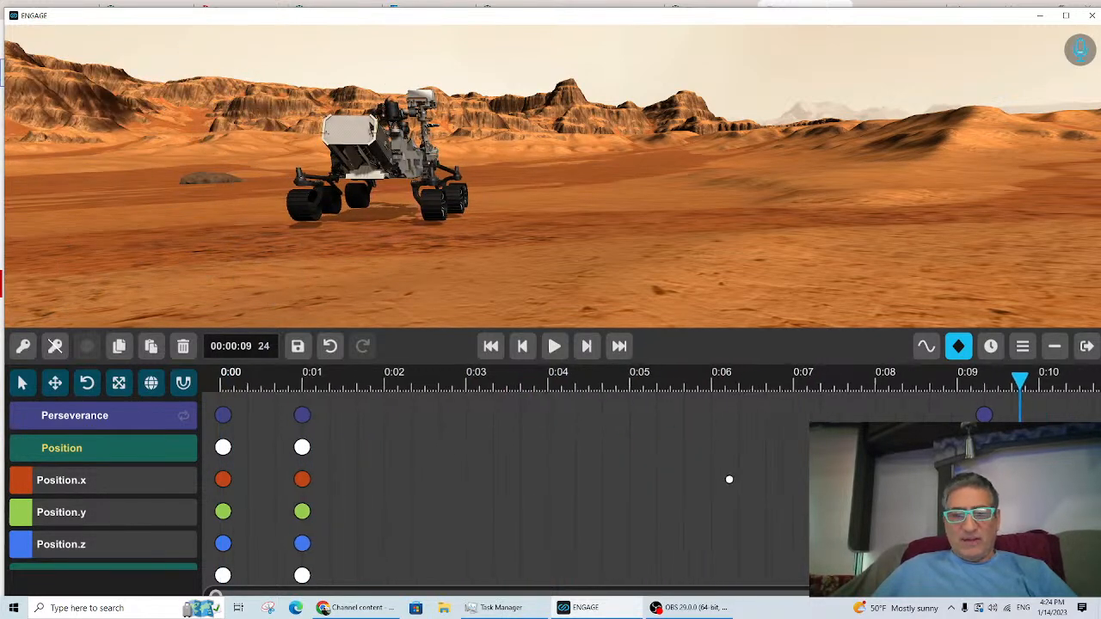
scroll(753, 433, down, 5)
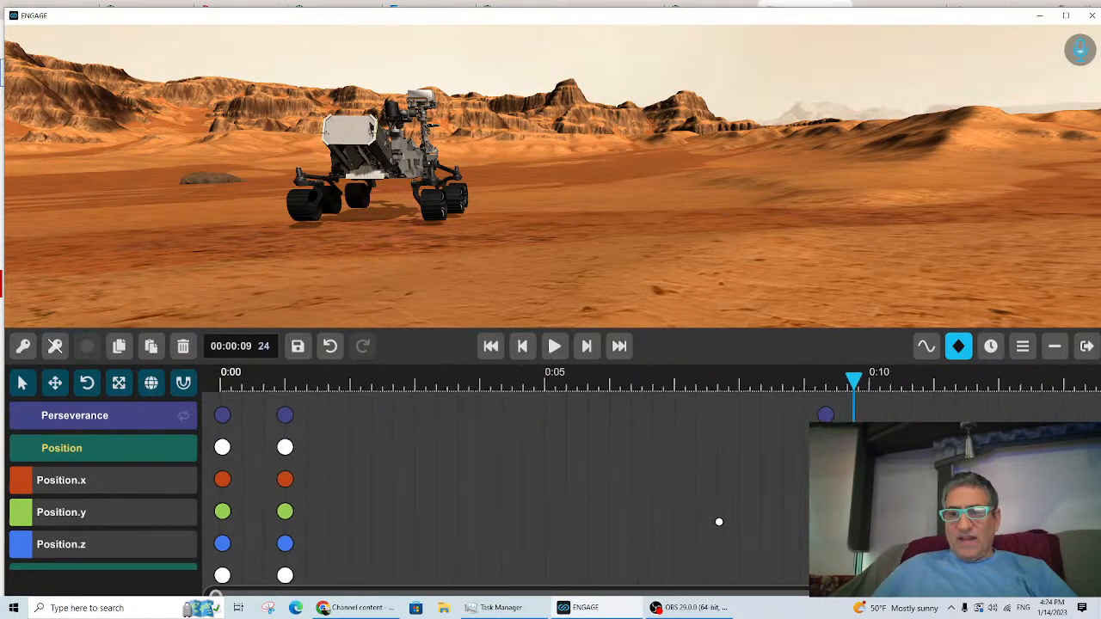
scroll(689, 497, down, 4)
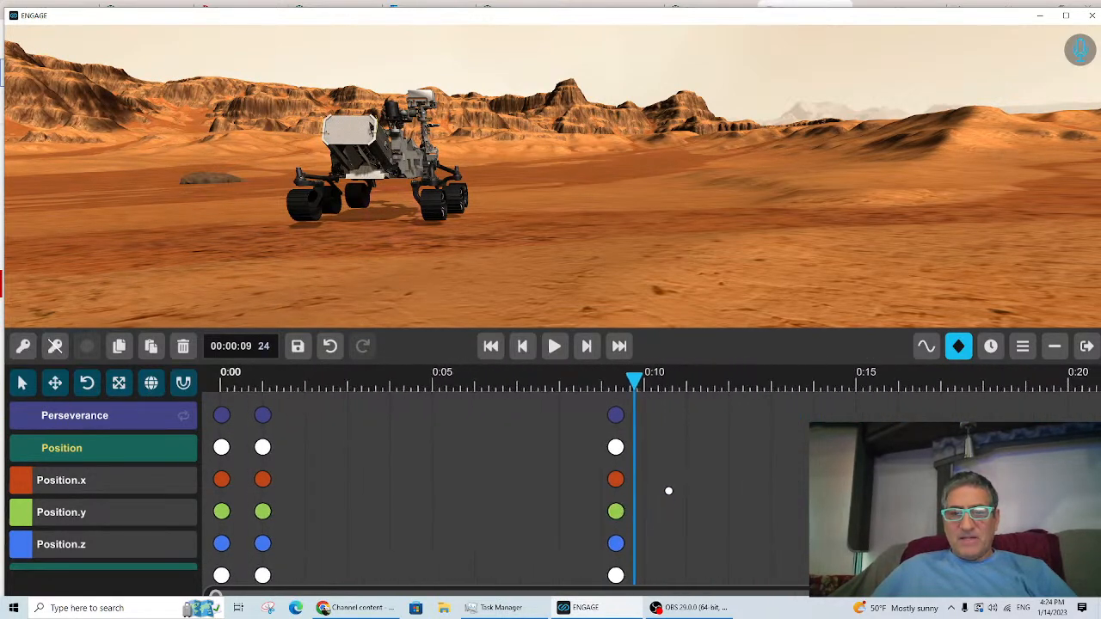
drag(632, 378, 829, 379)
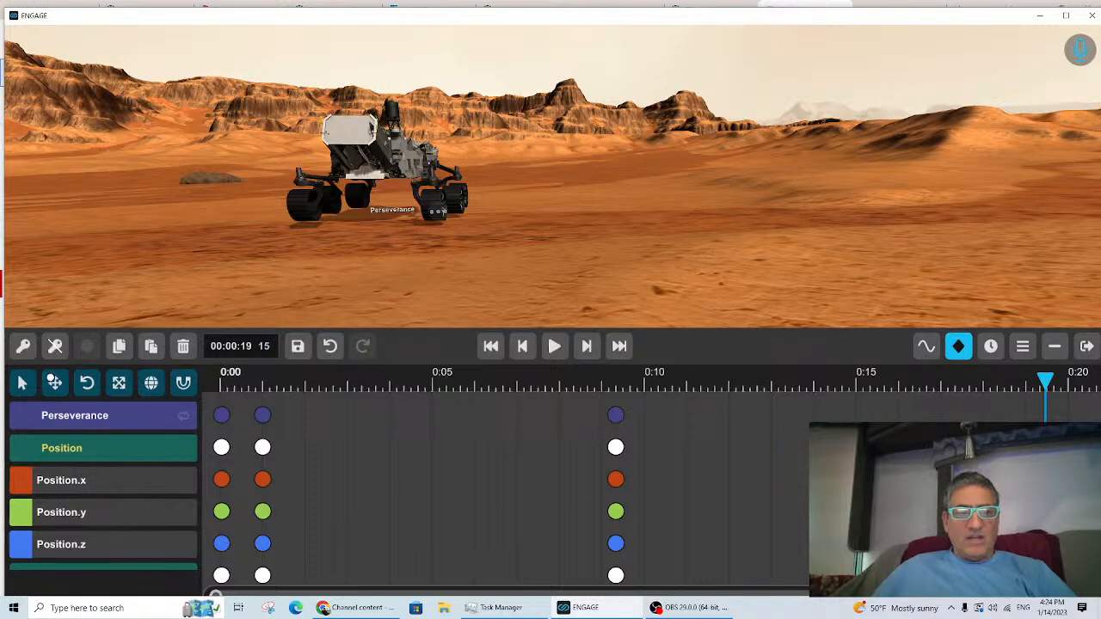
Step: Move the Perseverance rover sideways across the terrain, rotate it about its vertical axis to about 16 degrees, and add a keyframe at 00:00:19 15
click(55, 384)
drag(470, 212, 809, 213)
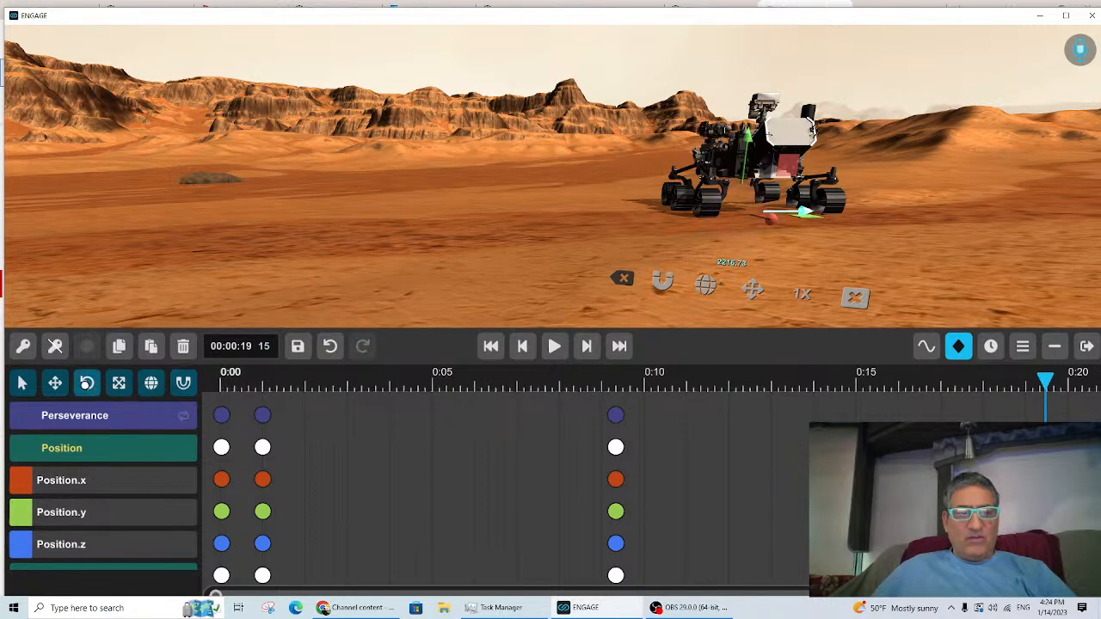
click(87, 383)
mouse_move(775, 217)
mouse_down()
mouse_move(739, 229)
mouse_move(793, 216)
mouse_up()
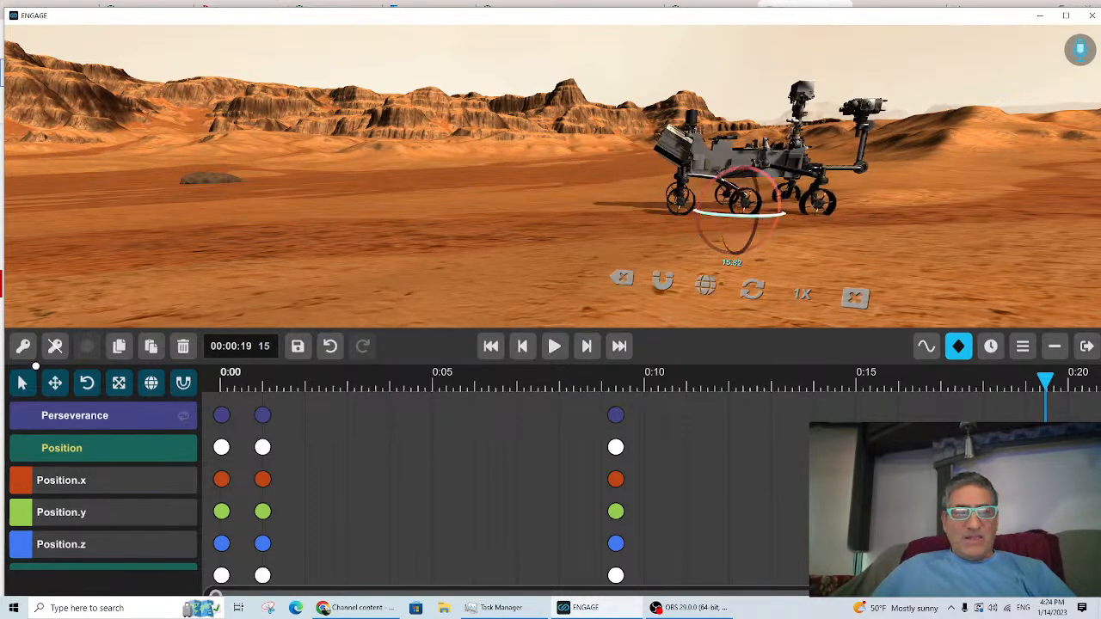
click(27, 343)
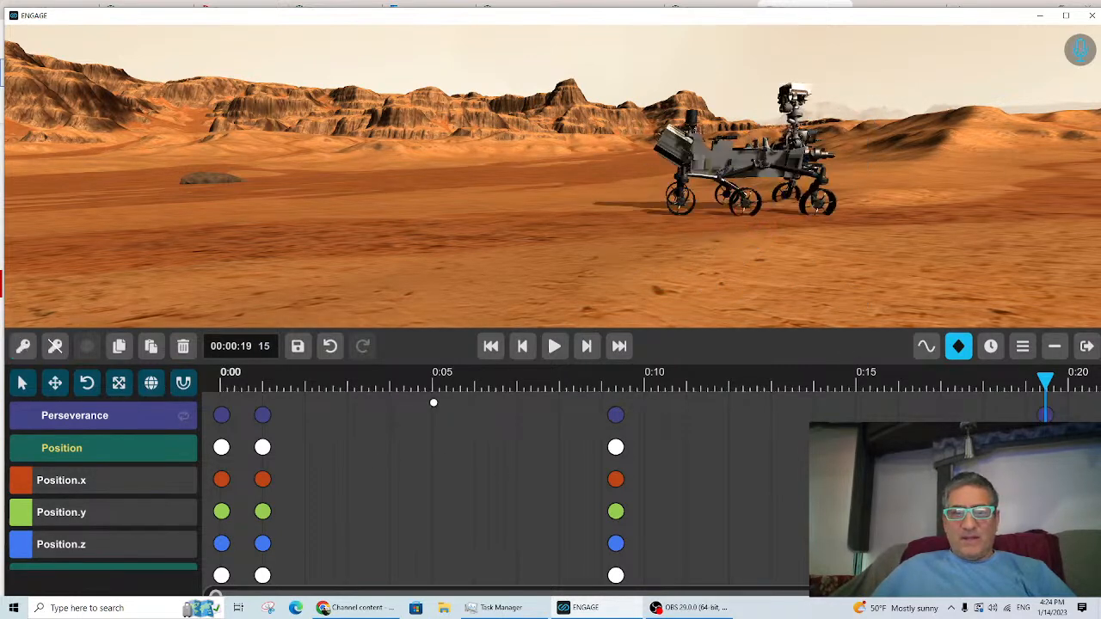
Step: Preview the rover's movement by scrubbing, return to the start, and look through its position, rotation and scale tracks
drag(377, 381, 1031, 388)
click(312, 385)
double_click(481, 339)
click(480, 341)
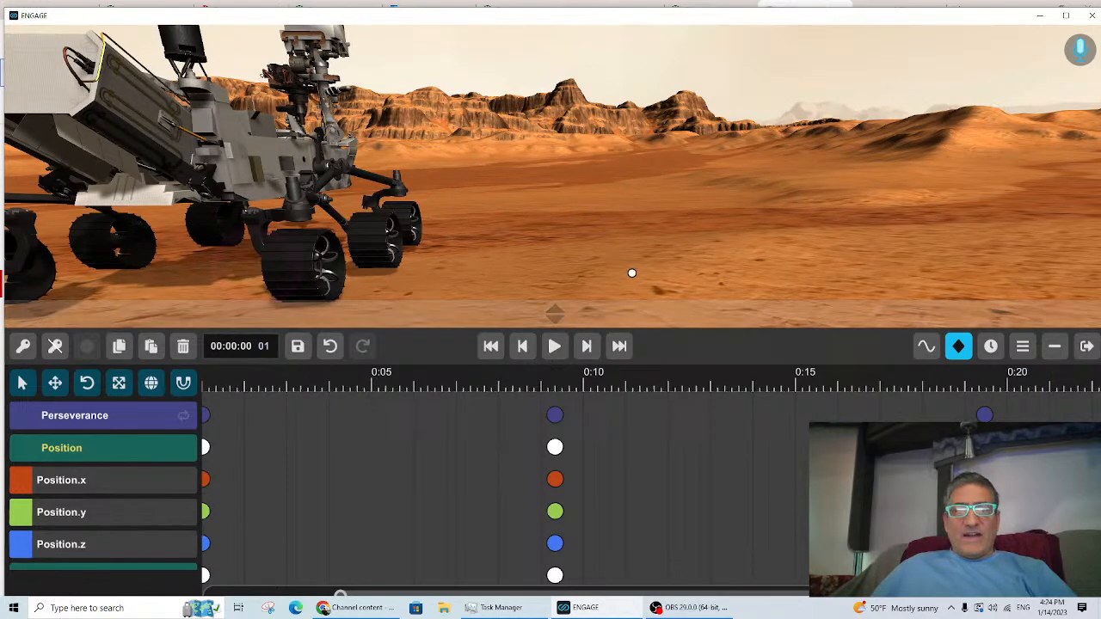
scroll(663, 501, down, 5)
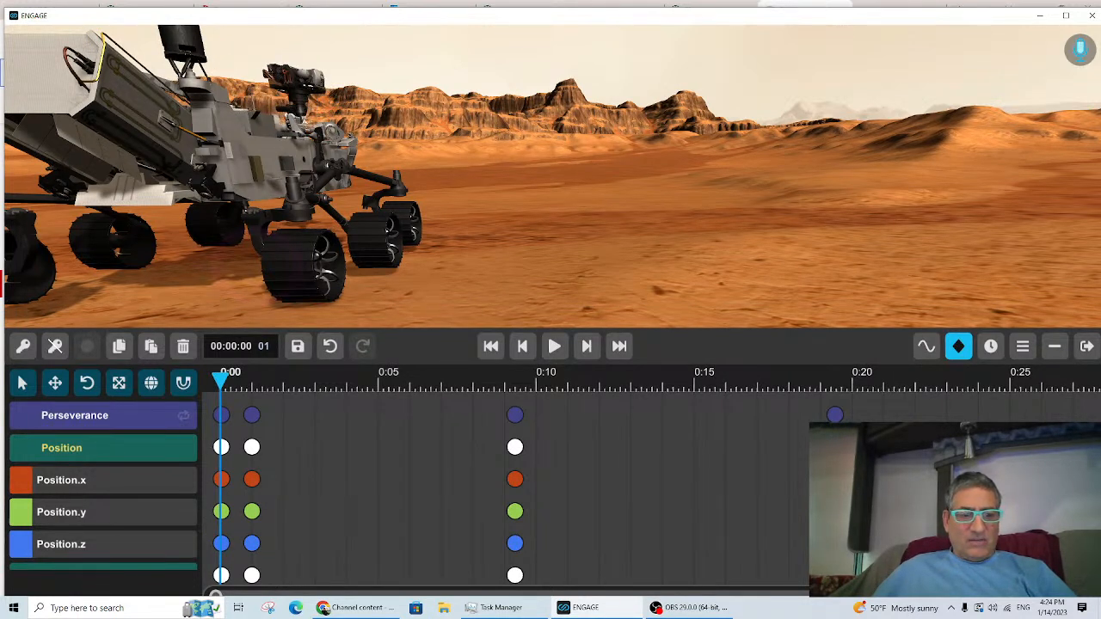
scroll(129, 511, down, 5)
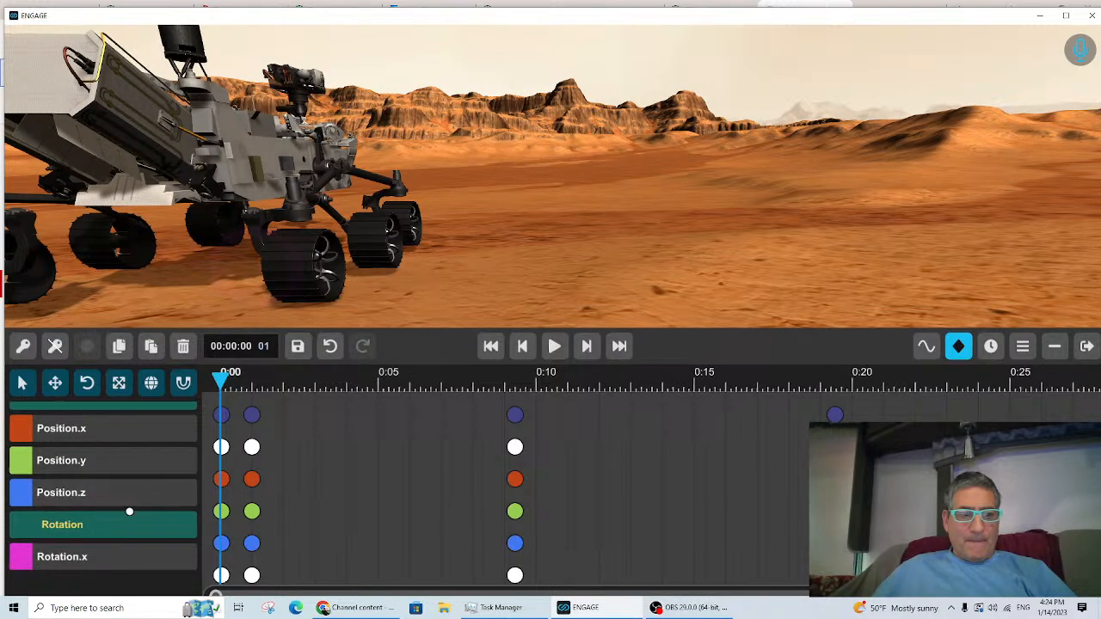
scroll(129, 511, down, 3)
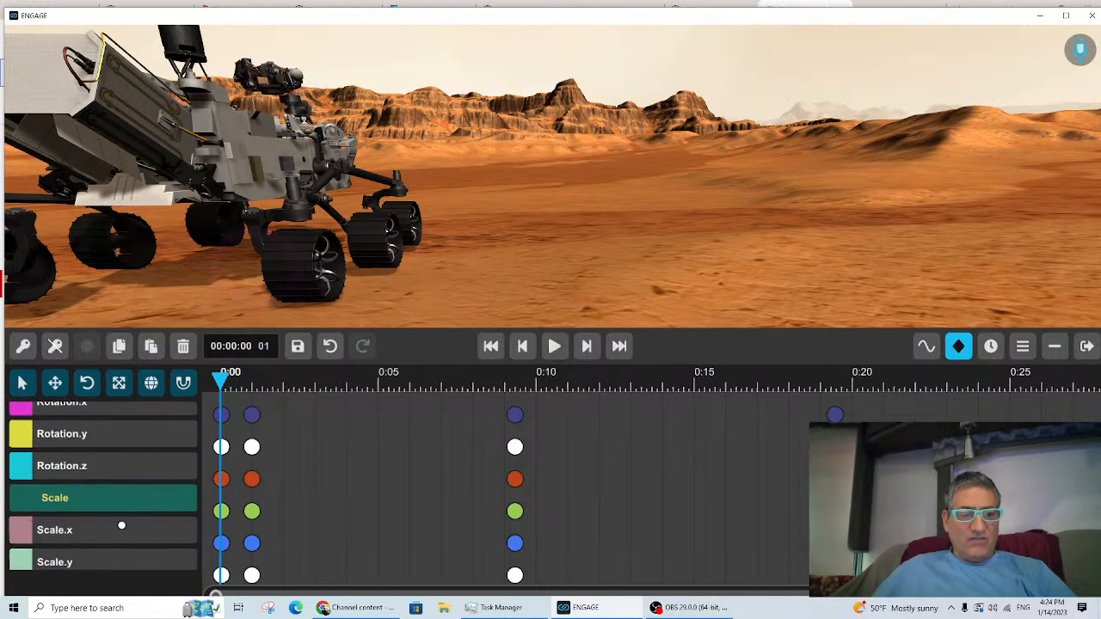
scroll(119, 524, up, 3)
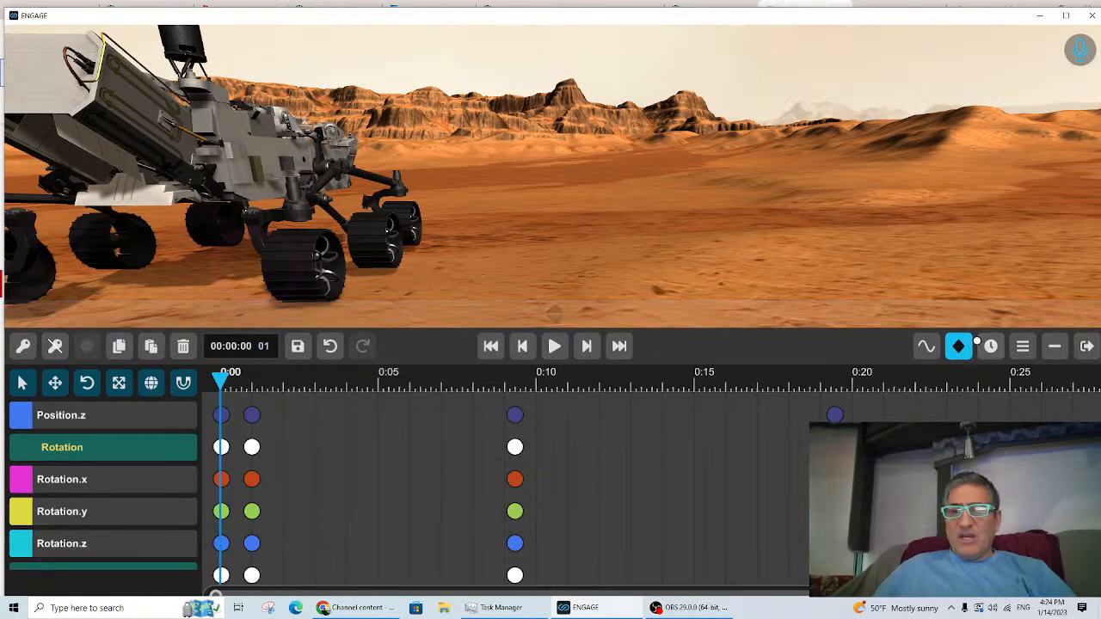
Step: Show the rover's keyframes as curves and examine the position and rotation channels
click(927, 346)
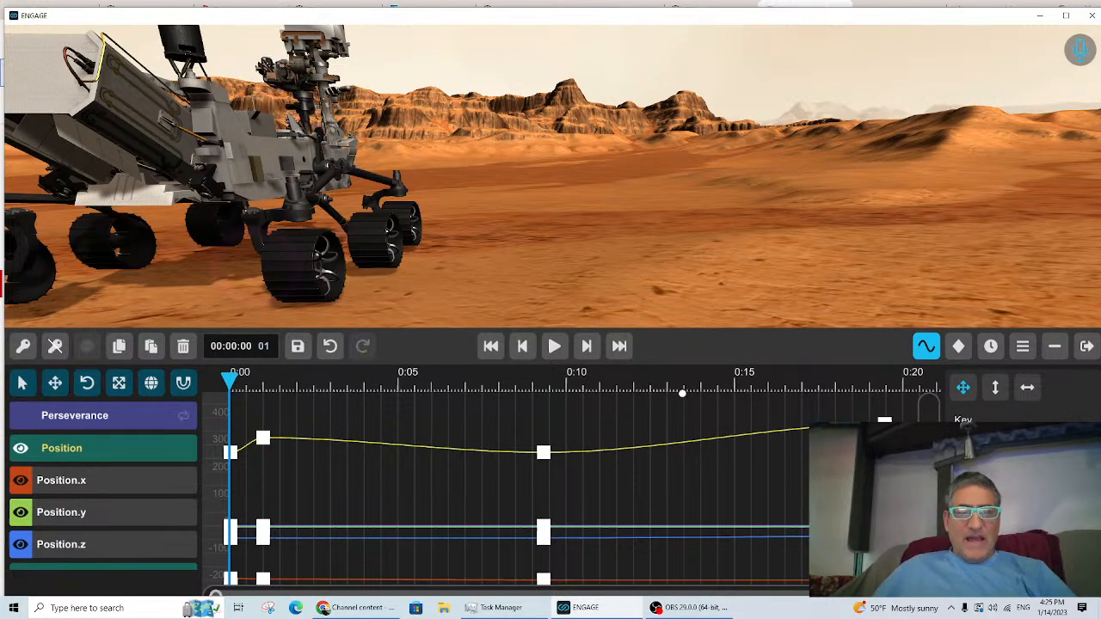
scroll(734, 474, down, 1)
scroll(789, 495, down, 2)
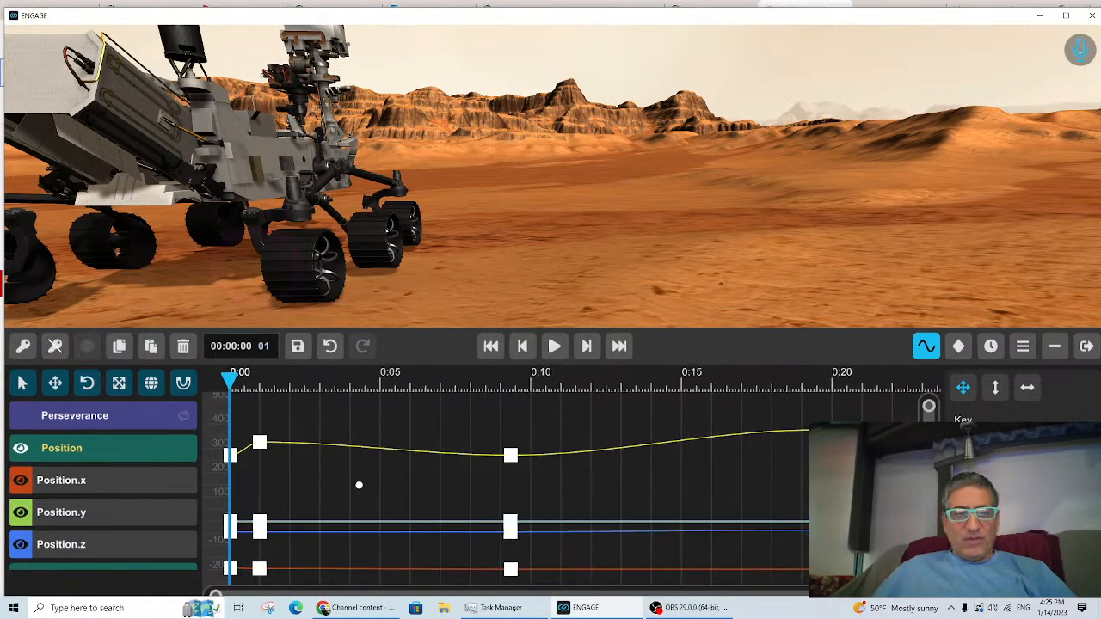
scroll(141, 508, down, 1)
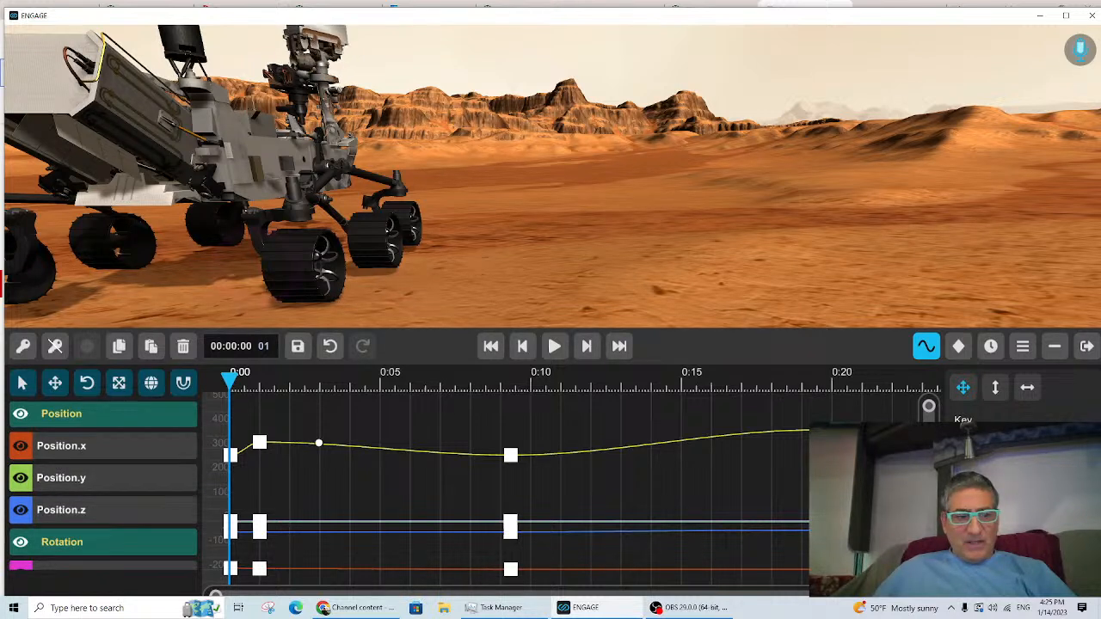
scroll(131, 478, down, 1)
scroll(131, 478, down, 1)
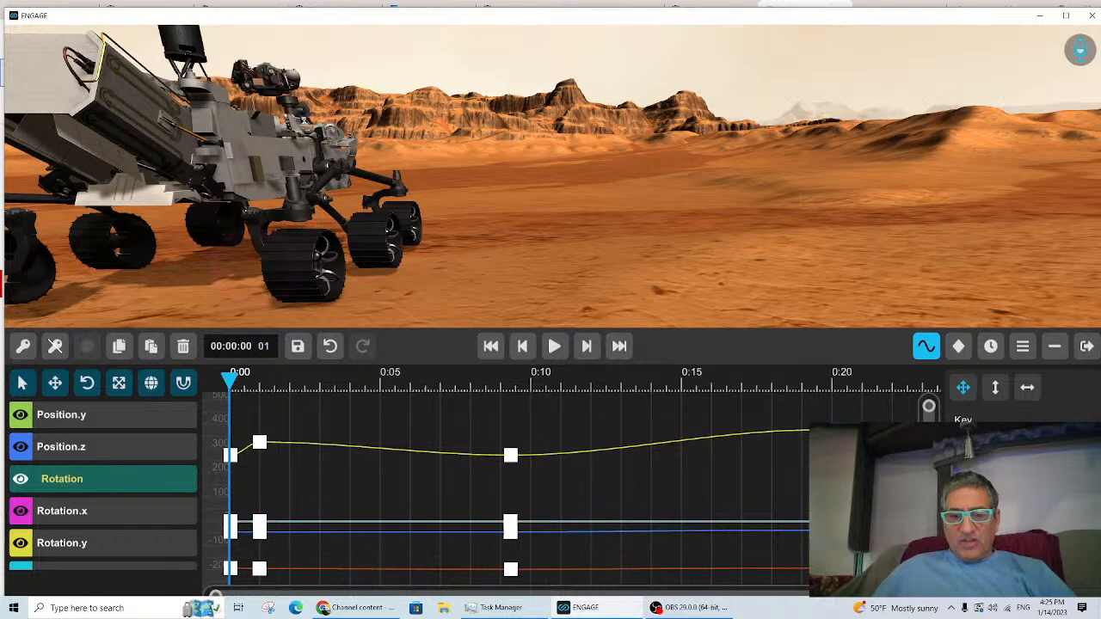
scroll(131, 478, up, 3)
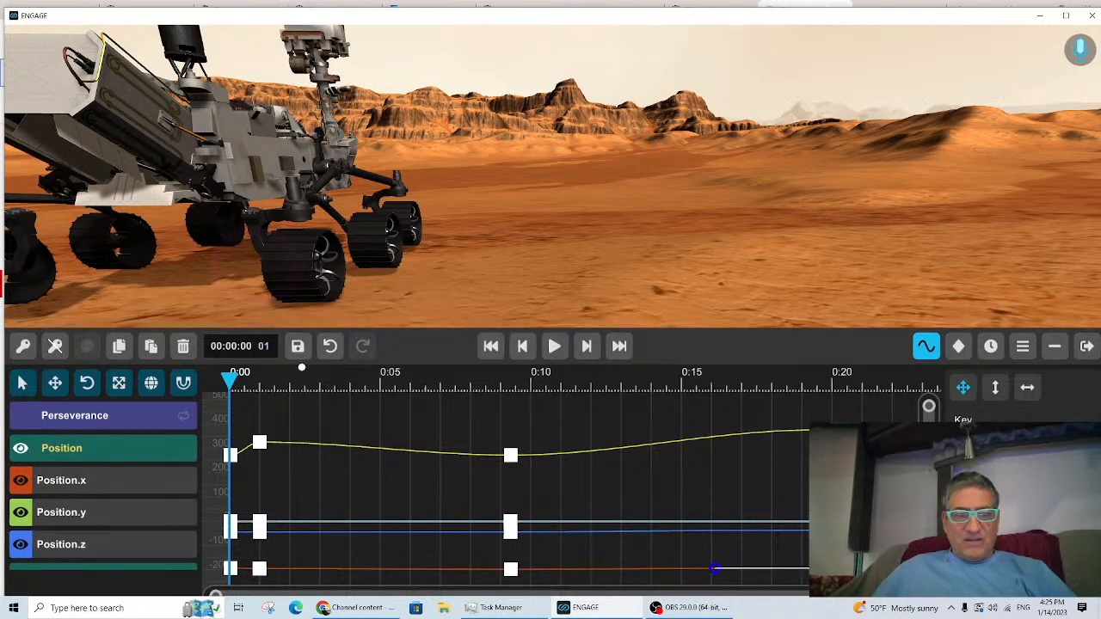
Step: Scrub the rover's animation to the keyframe just after 0:09 and select that keyframe on the yellow Rotation.y curve
drag(234, 381, 506, 445)
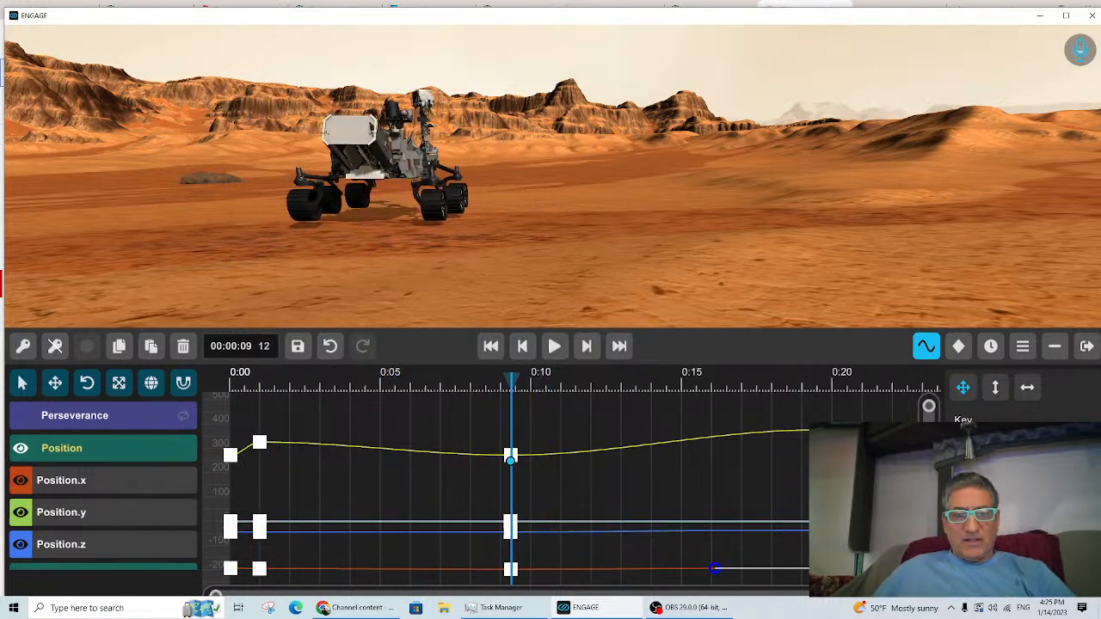
scroll(50, 505, down, 2)
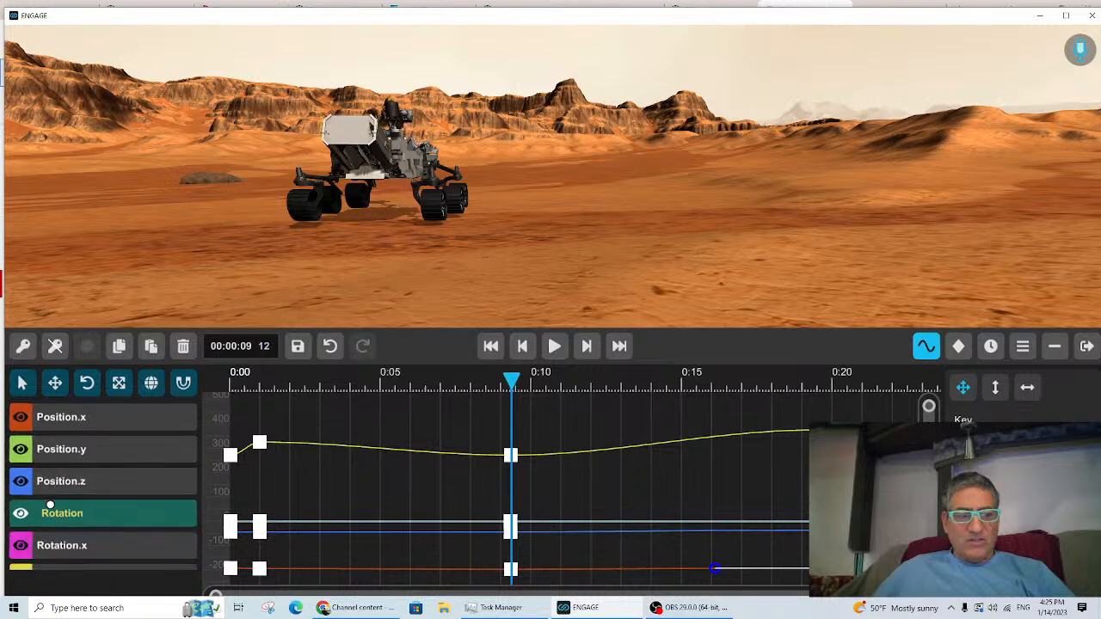
scroll(123, 520, down, 1)
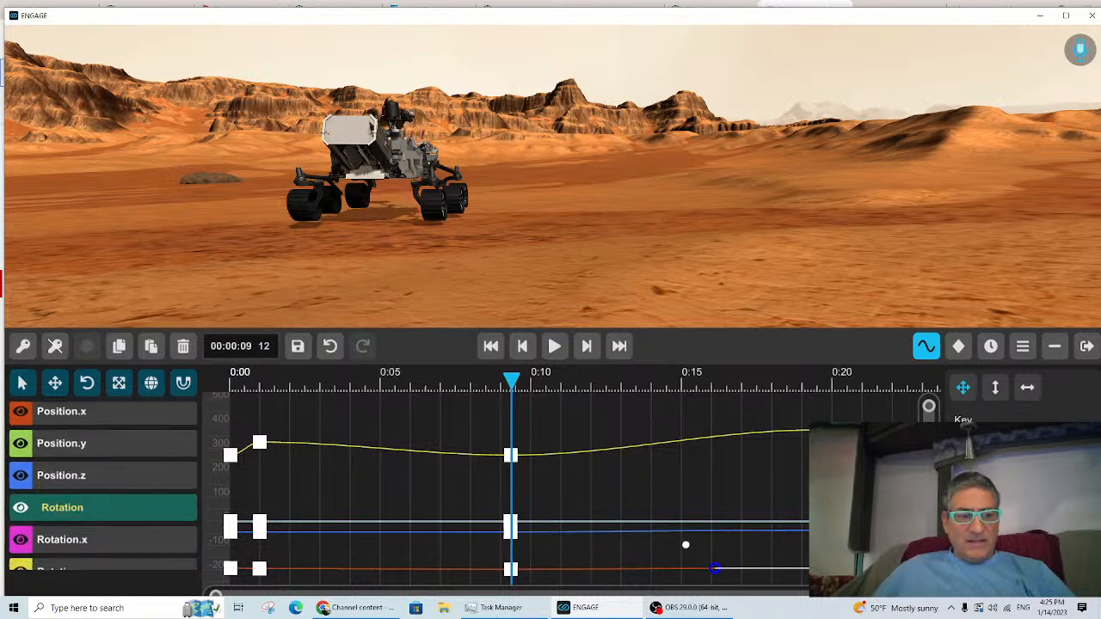
scroll(604, 544, down, 1)
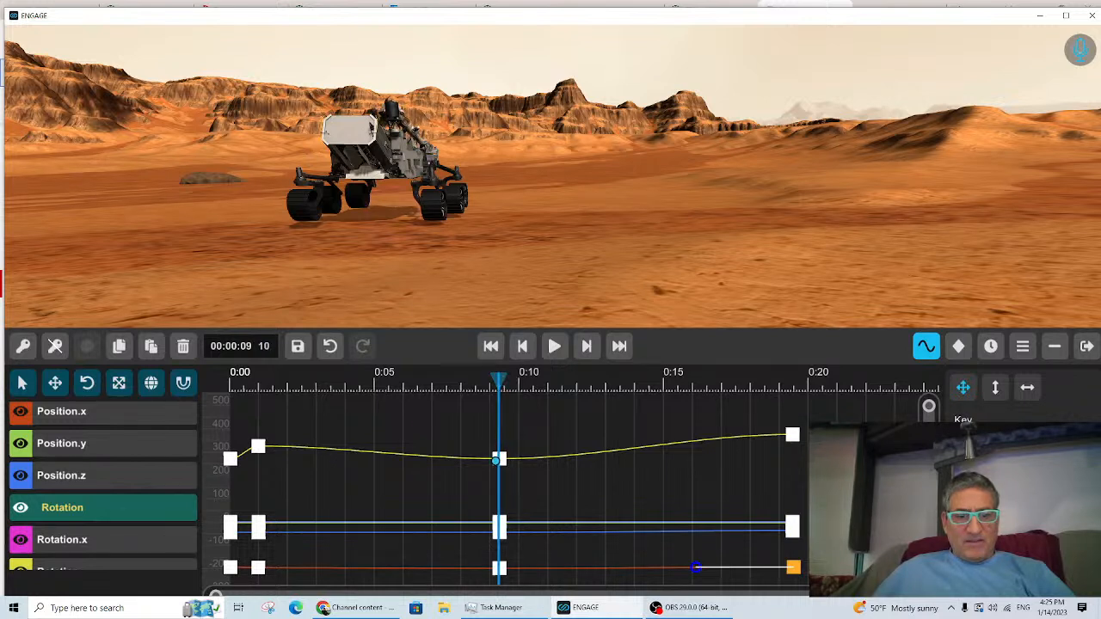
click(470, 389)
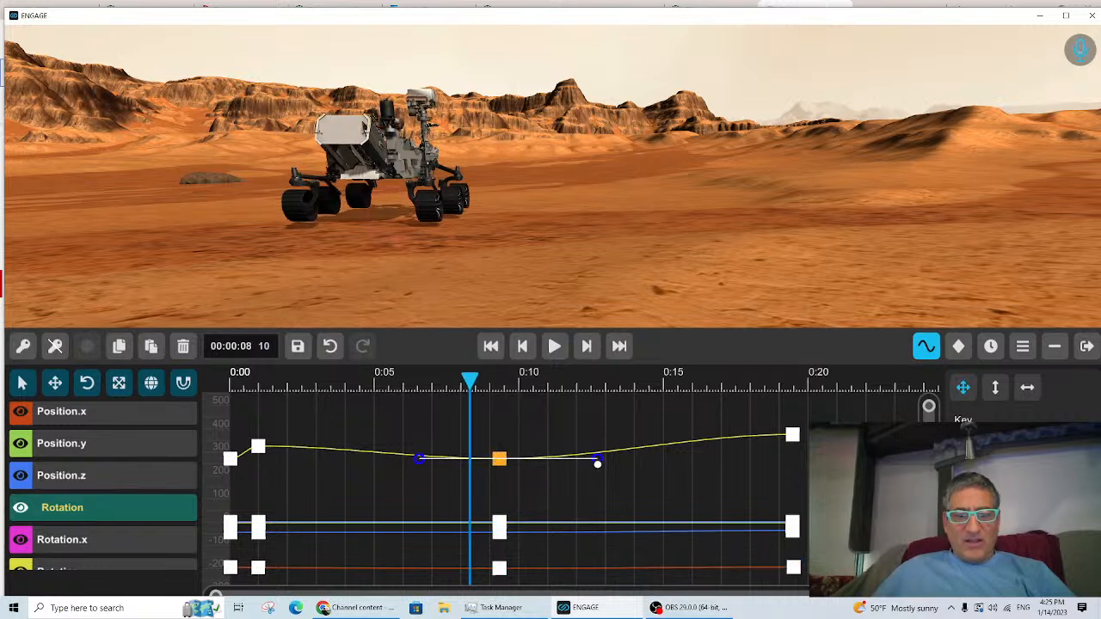
Step: Raise the Rotation.y keyframe just after 0:09 slightly and adjust its tangent until the curve runs level through it
drag(597, 459, 603, 470)
drag(470, 411, 602, 448)
drag(585, 384, 788, 439)
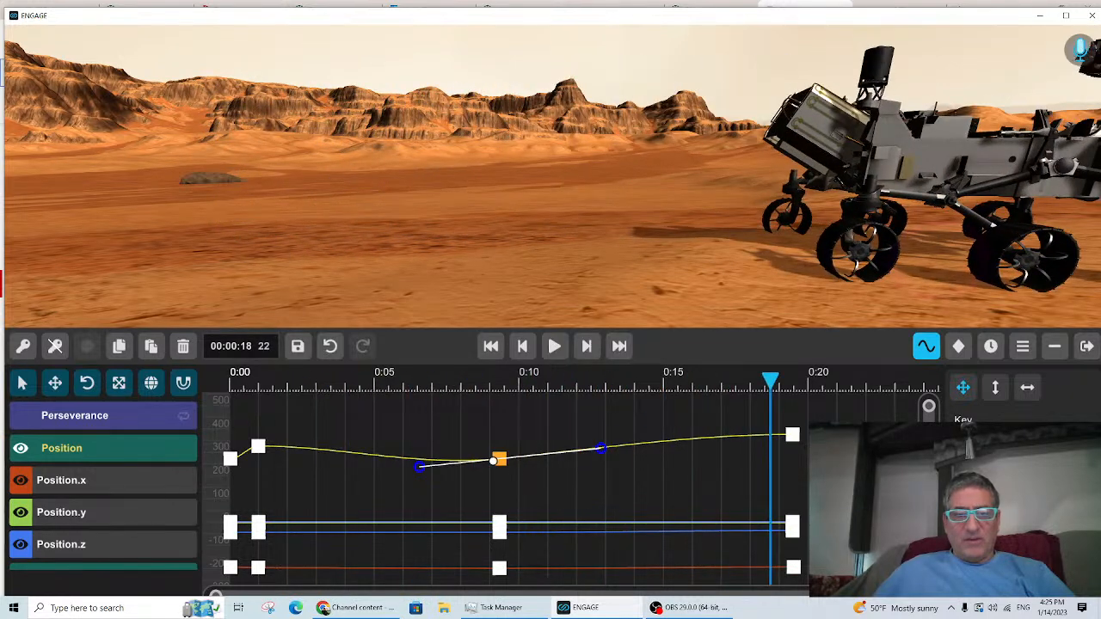
drag(498, 457, 499, 451)
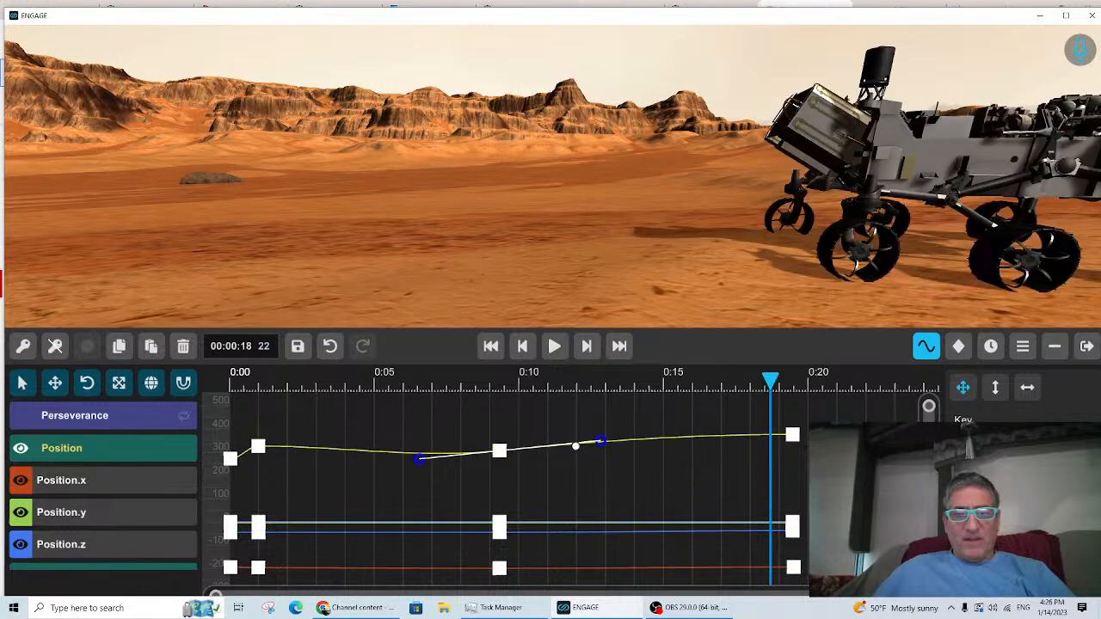
drag(603, 447, 605, 469)
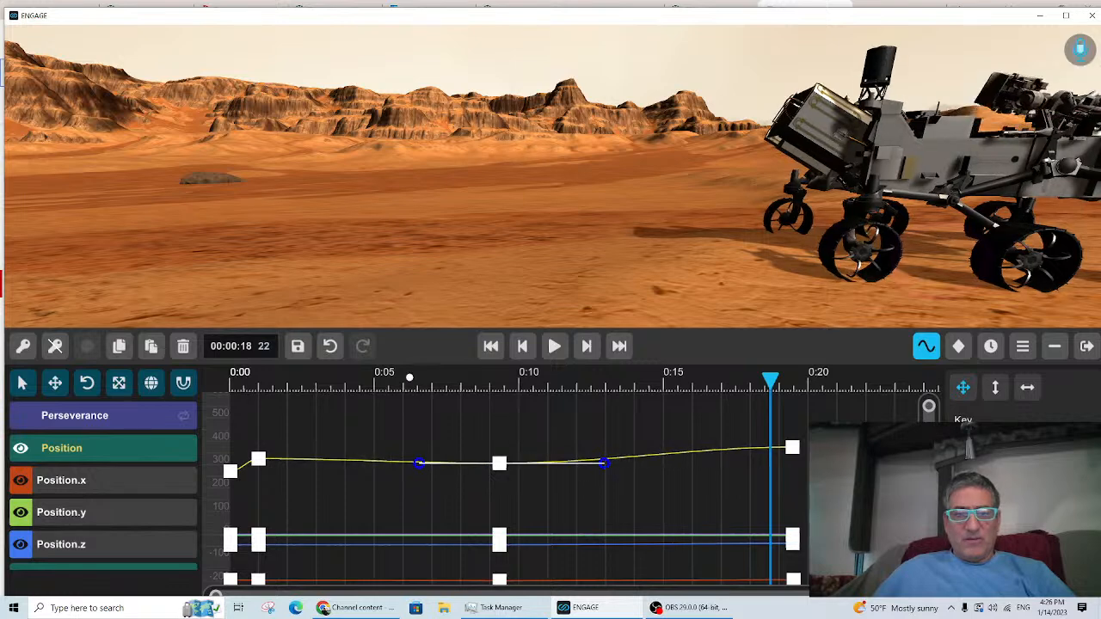
Step: Preview the adjusted rotation by scrubbing, and add a keyframe for the rover at 00:00:16 26
click(484, 379)
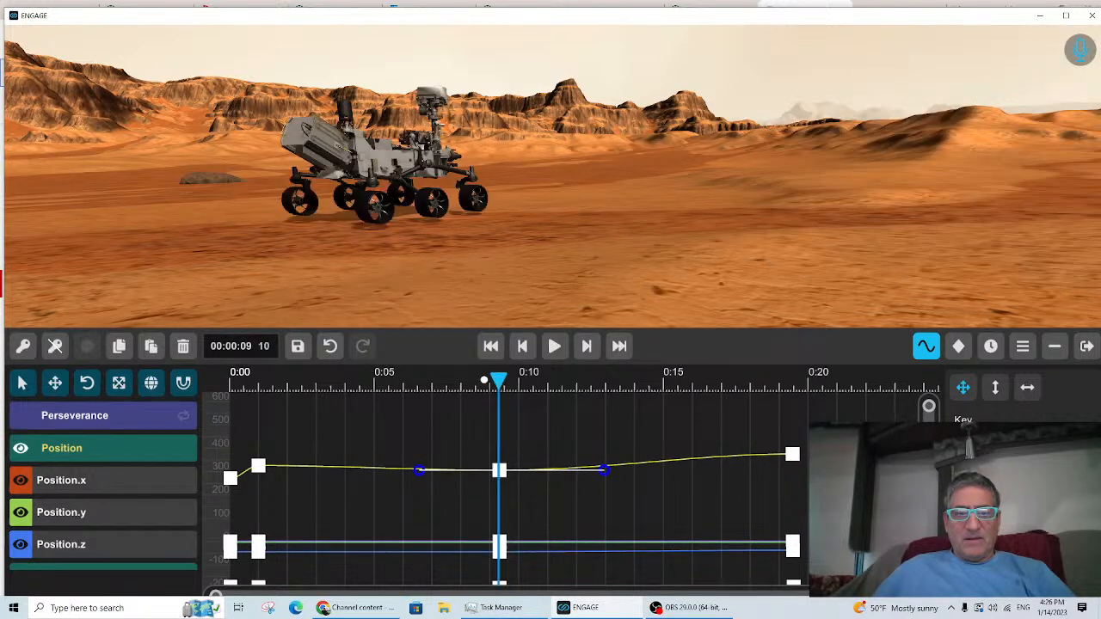
drag(493, 382, 251, 426)
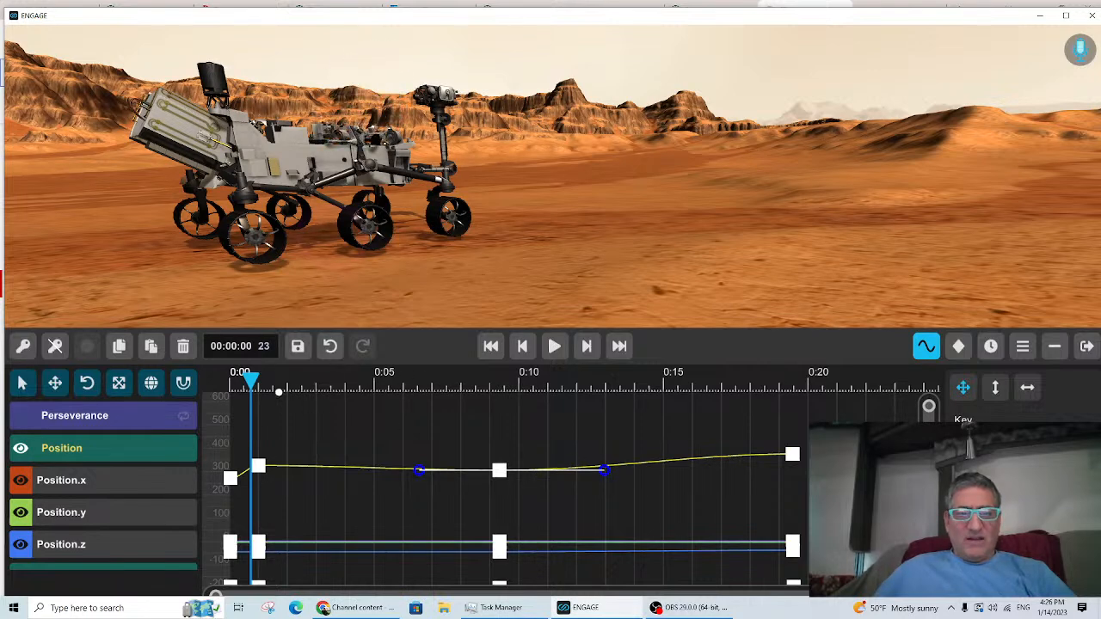
drag(251, 401, 735, 401)
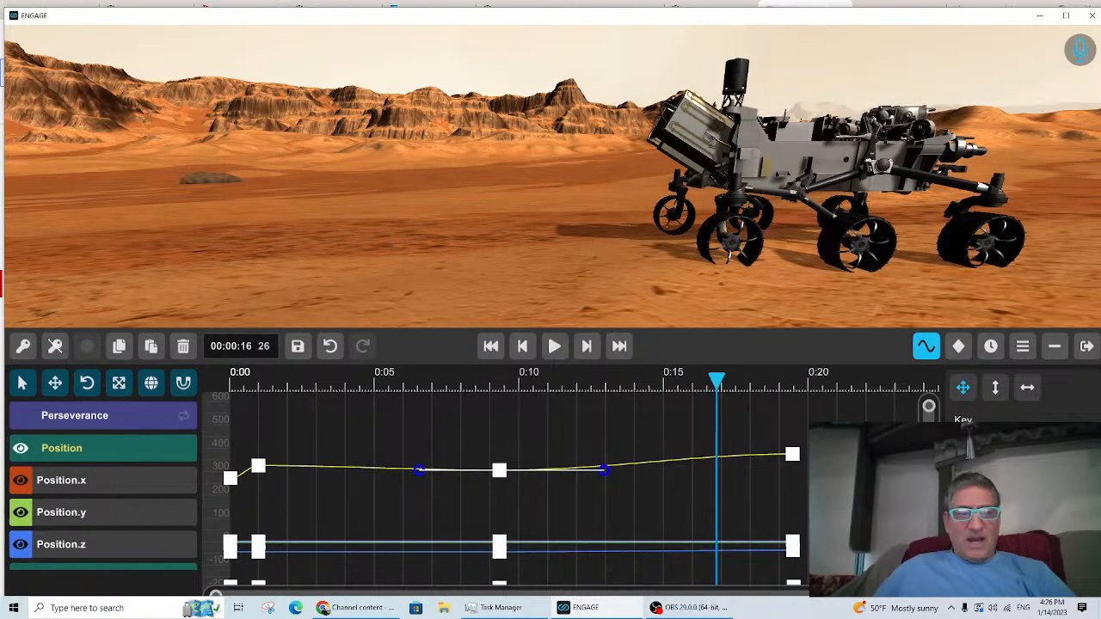
click(22, 346)
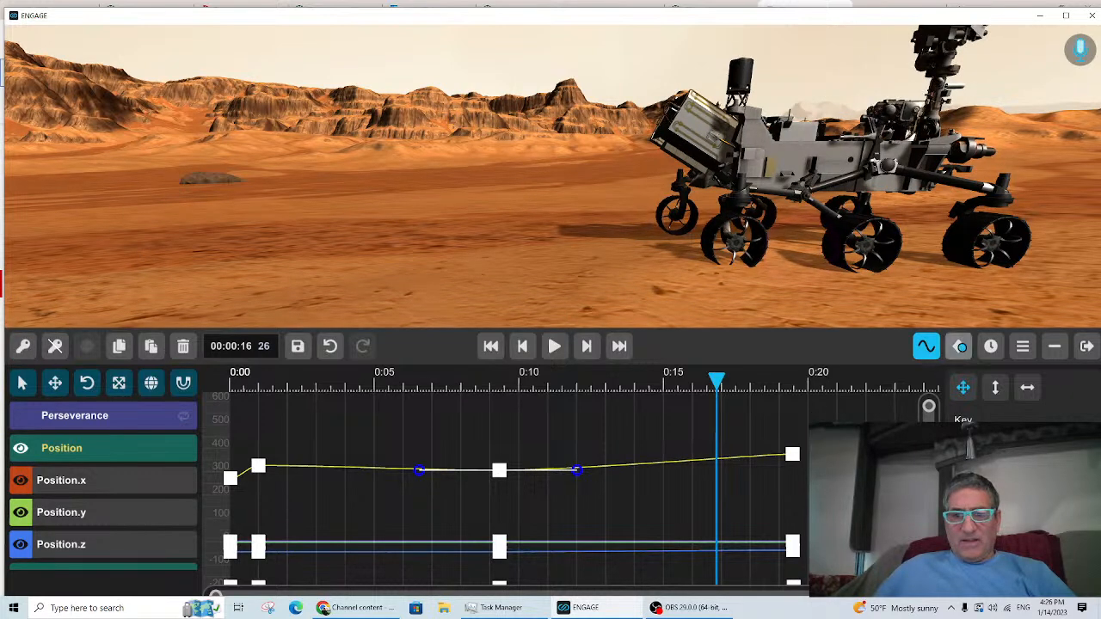
click(959, 346)
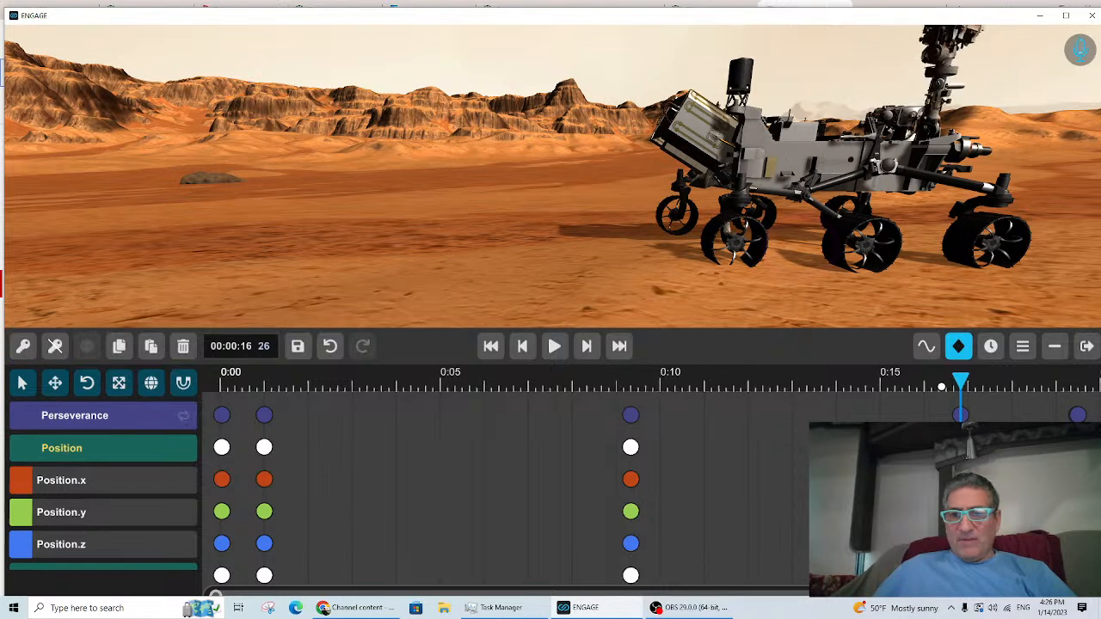
click(926, 345)
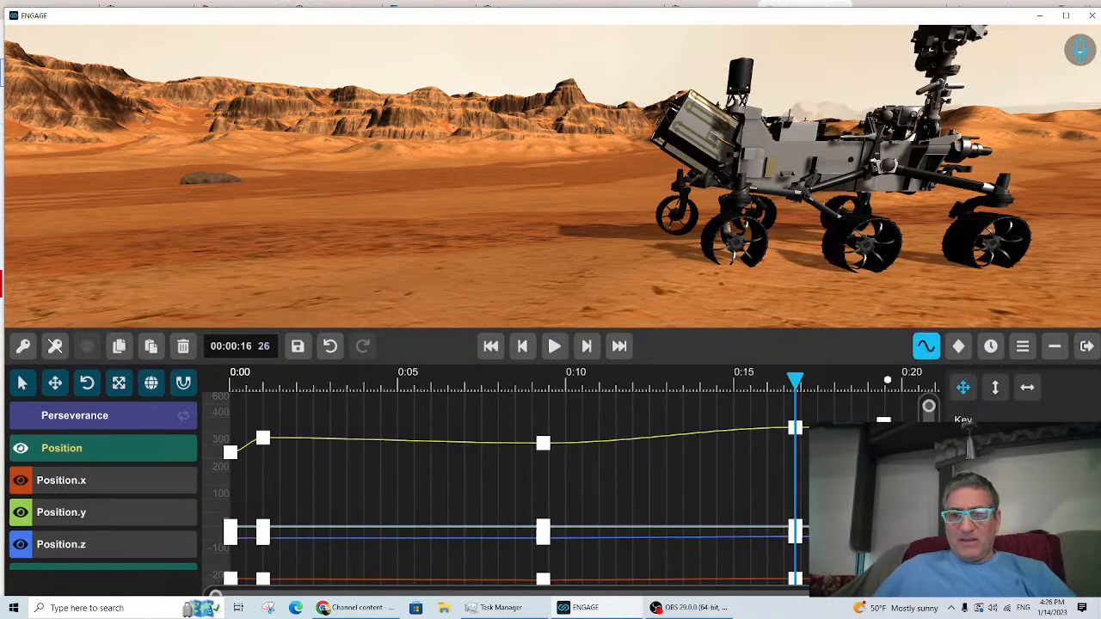
Step: Raise the Rotation.y keyframe near 0:17, tilt its tangent slightly upward, and scrub through the rover's turn to check it
click(780, 381)
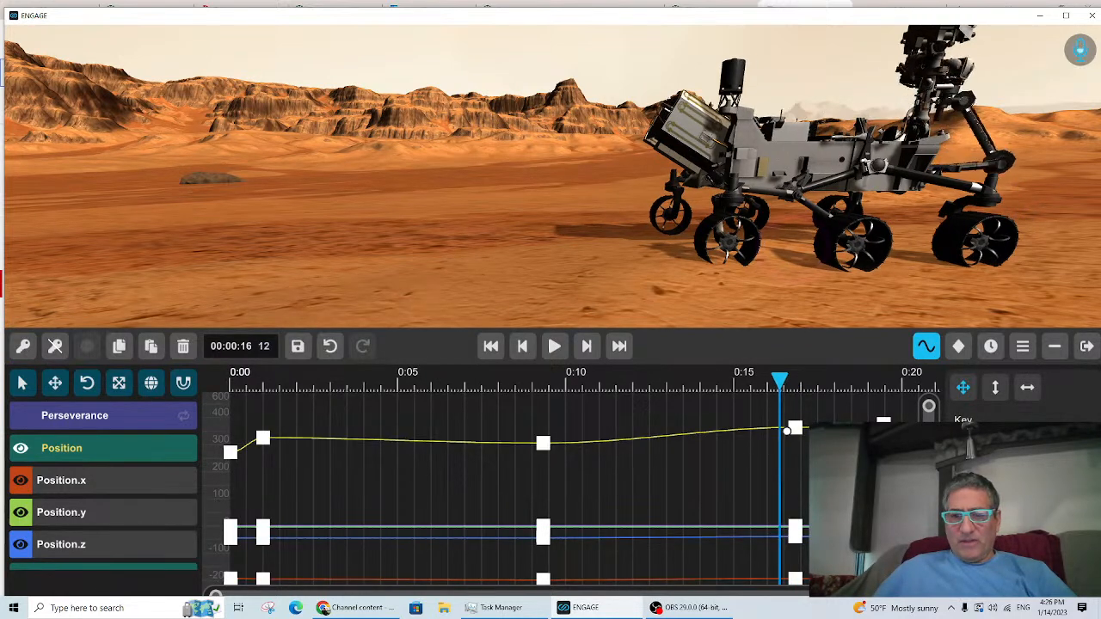
click(794, 429)
drag(798, 437, 796, 448)
drag(714, 439, 715, 426)
drag(792, 382, 659, 384)
drag(773, 393, 801, 383)
drag(715, 401, 715, 423)
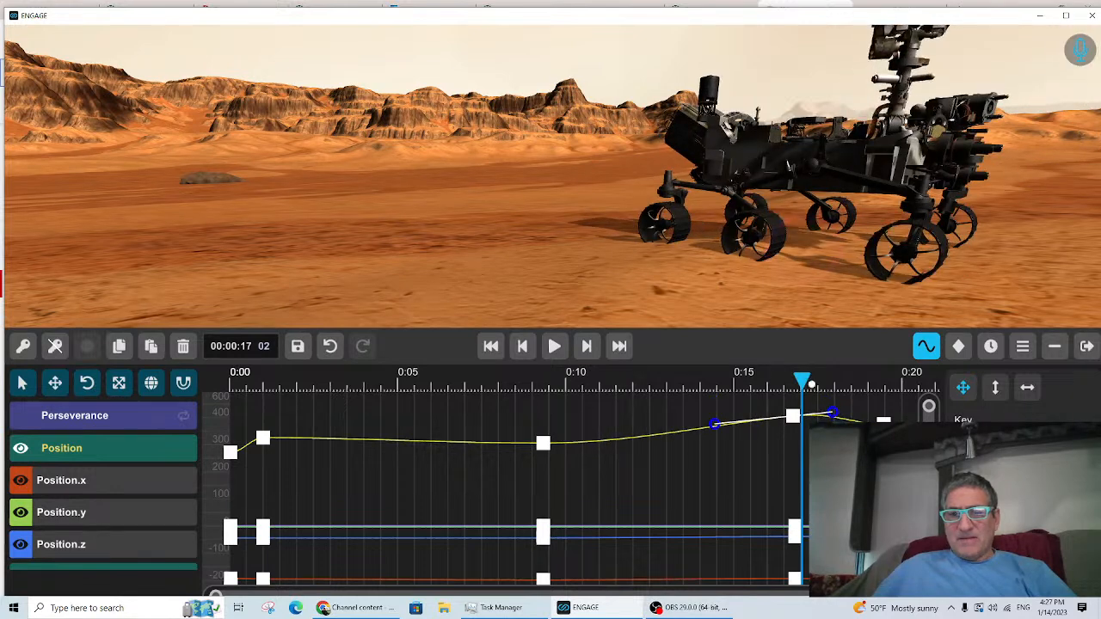
drag(802, 384, 599, 383)
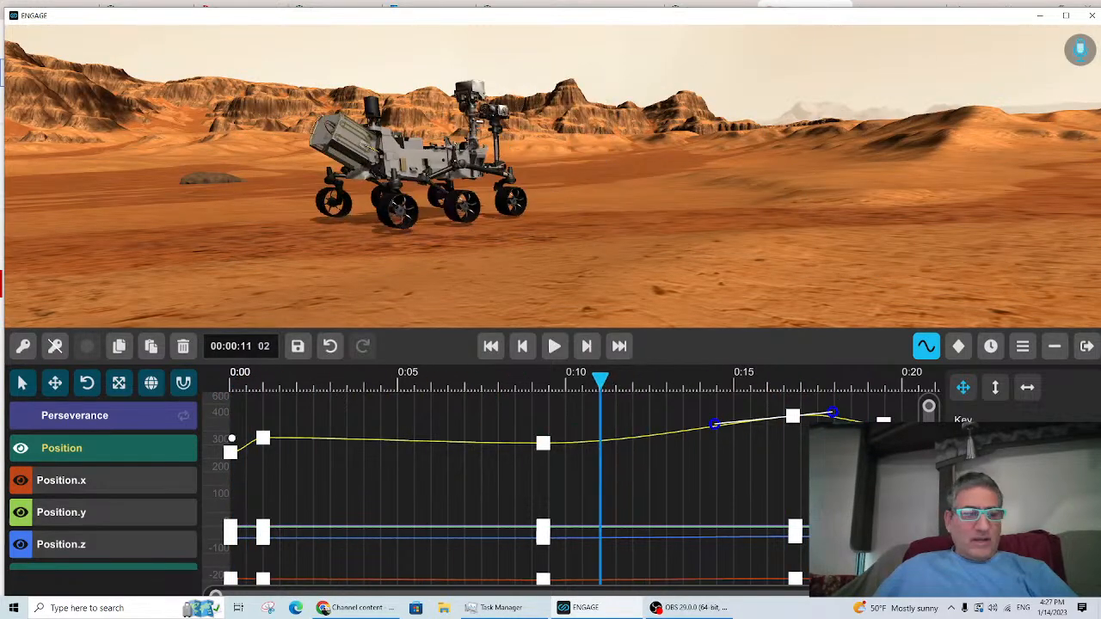
Step: Return to the scene timeline, play the animation from about 0:01, and look around at the rover, rock and Explosion trigger
click(989, 347)
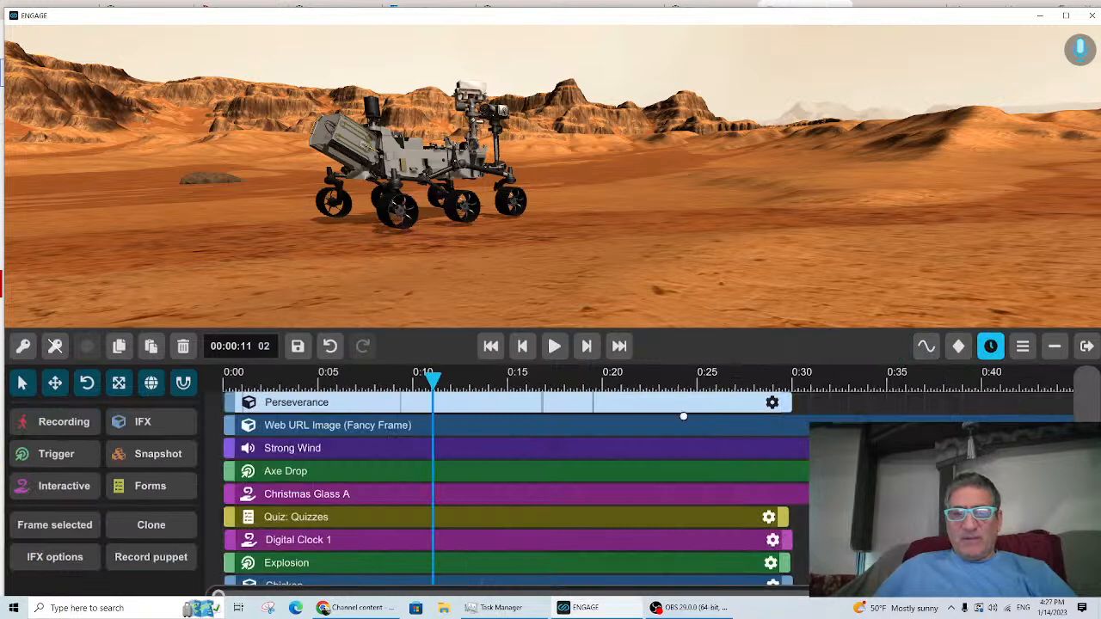
click(245, 379)
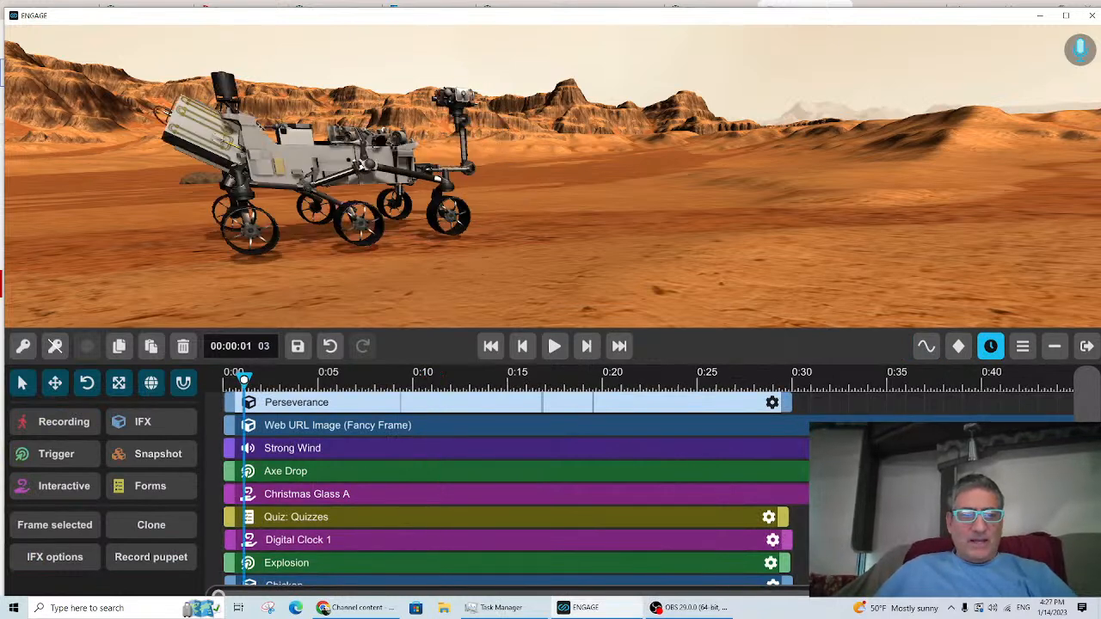
click(556, 346)
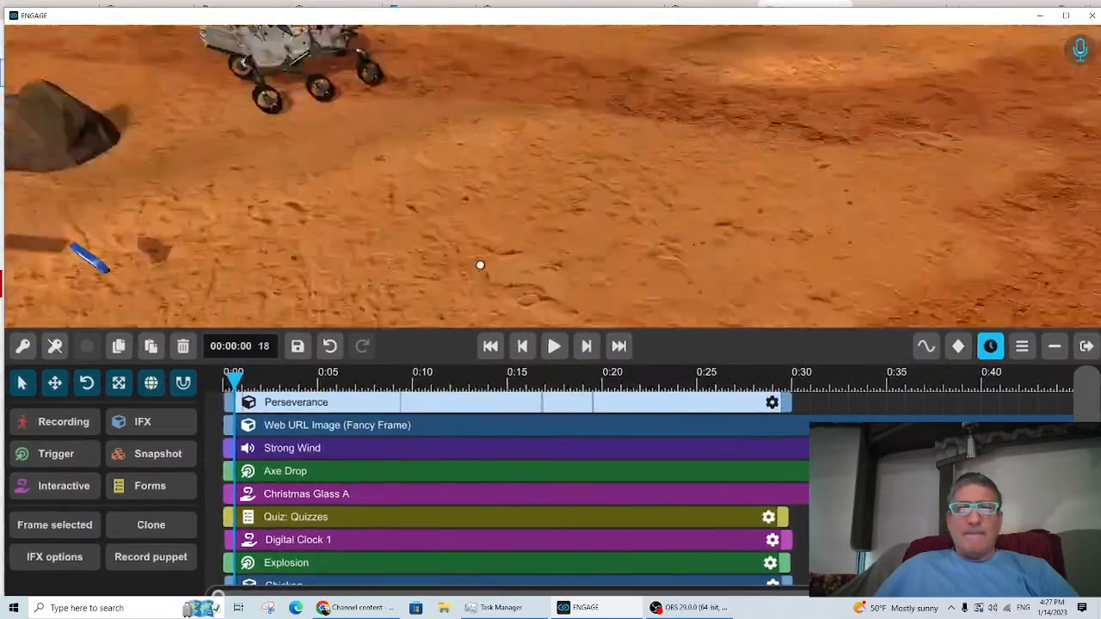
right_drag(480, 265, 12, 247)
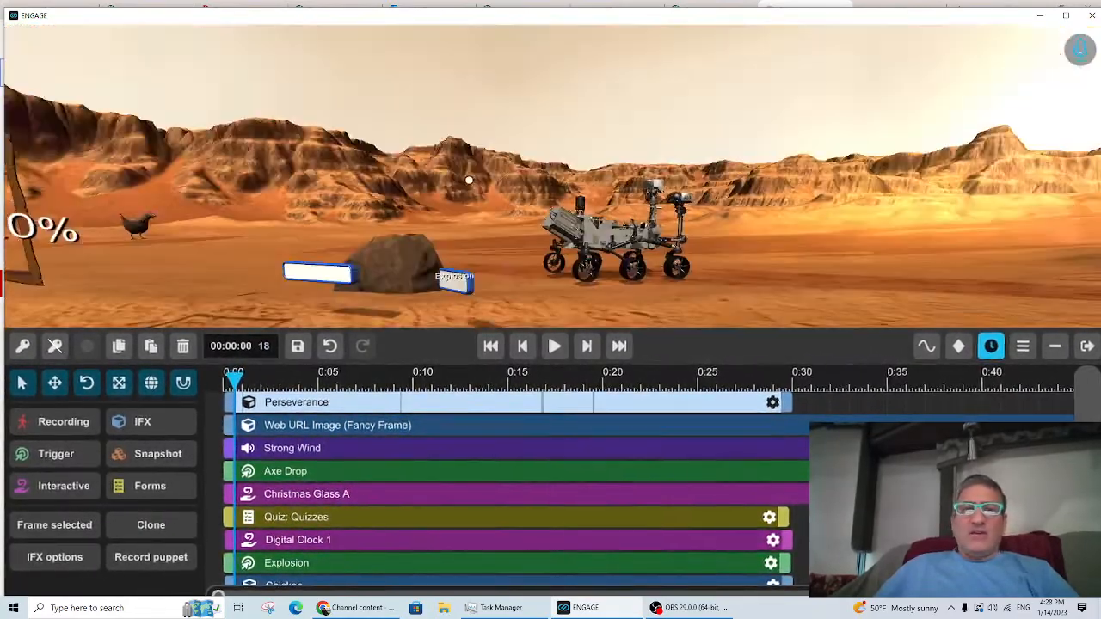
right_drag(469, 180, 433, 172)
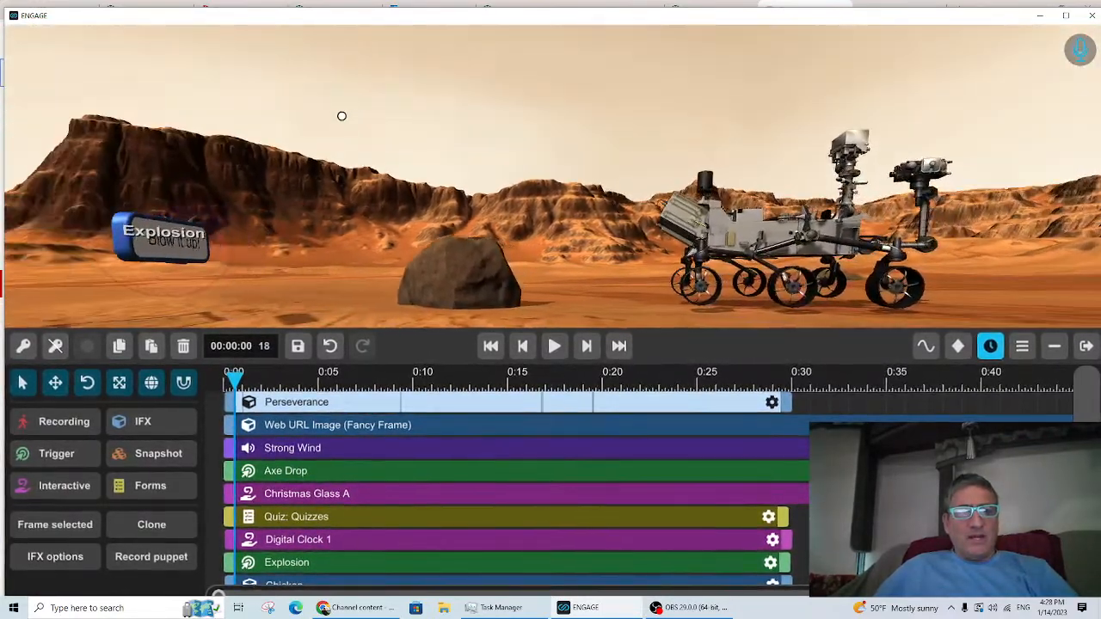
Step: Move toward the "Blow it up!" button in the scene and open the effect options of the Explosion trigger
right_drag(341, 116, 299, 119)
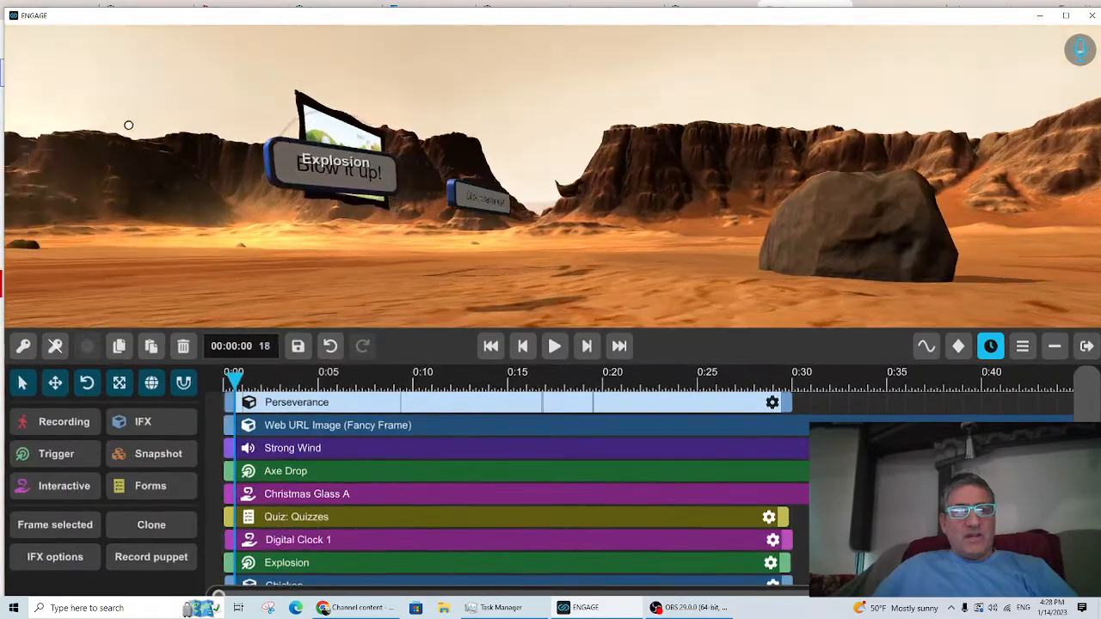
right_drag(86, 119, 37, 117)
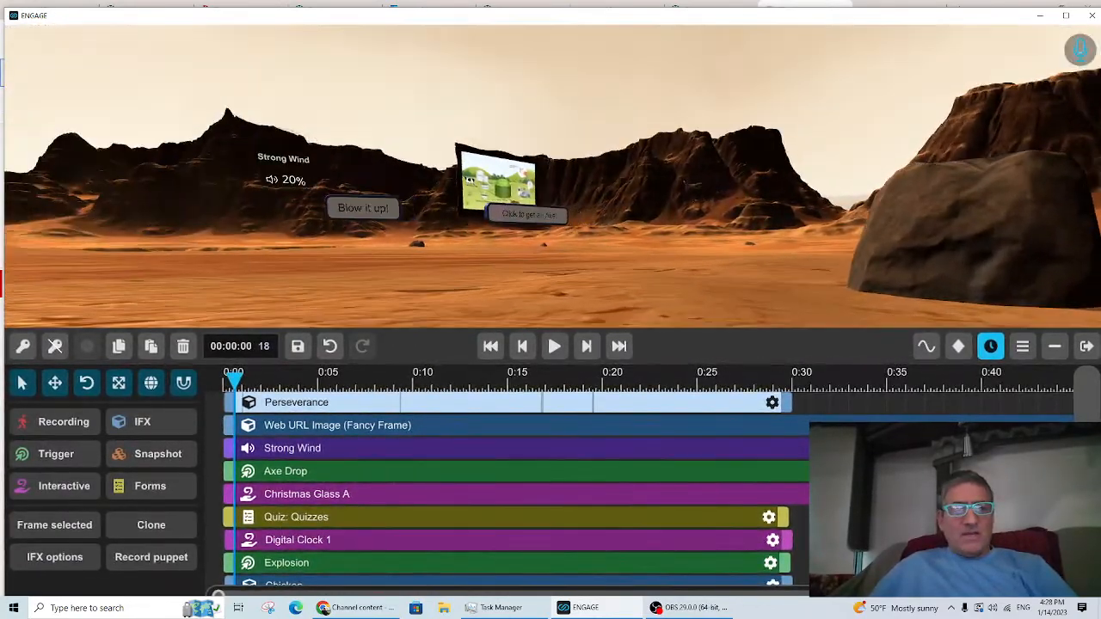
right_drag(692, 185, 679, 171)
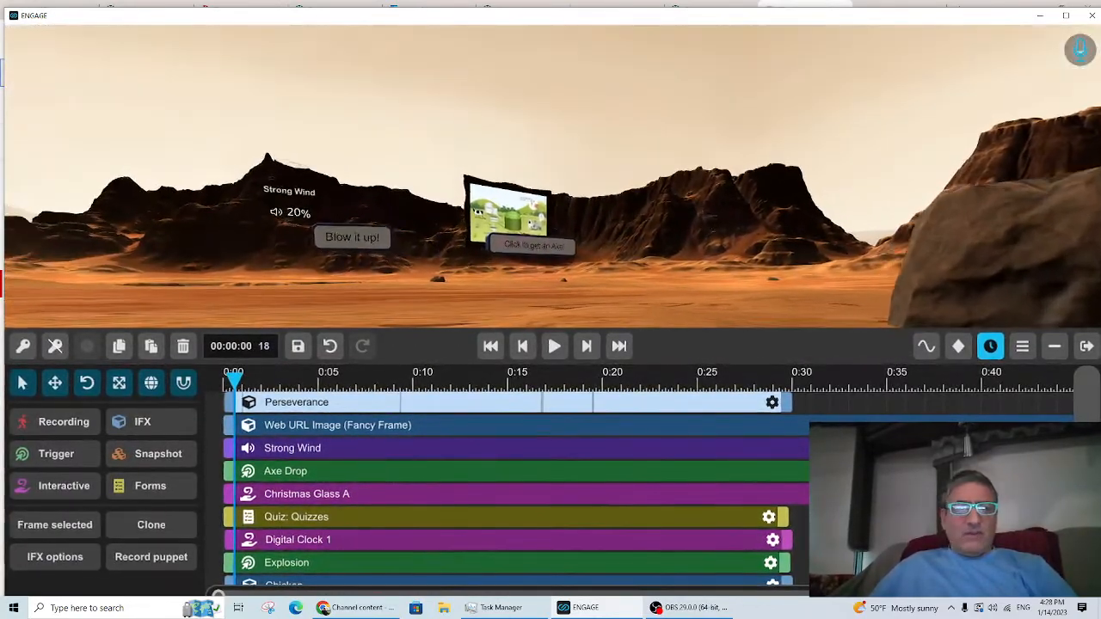
key(w)
key(a)
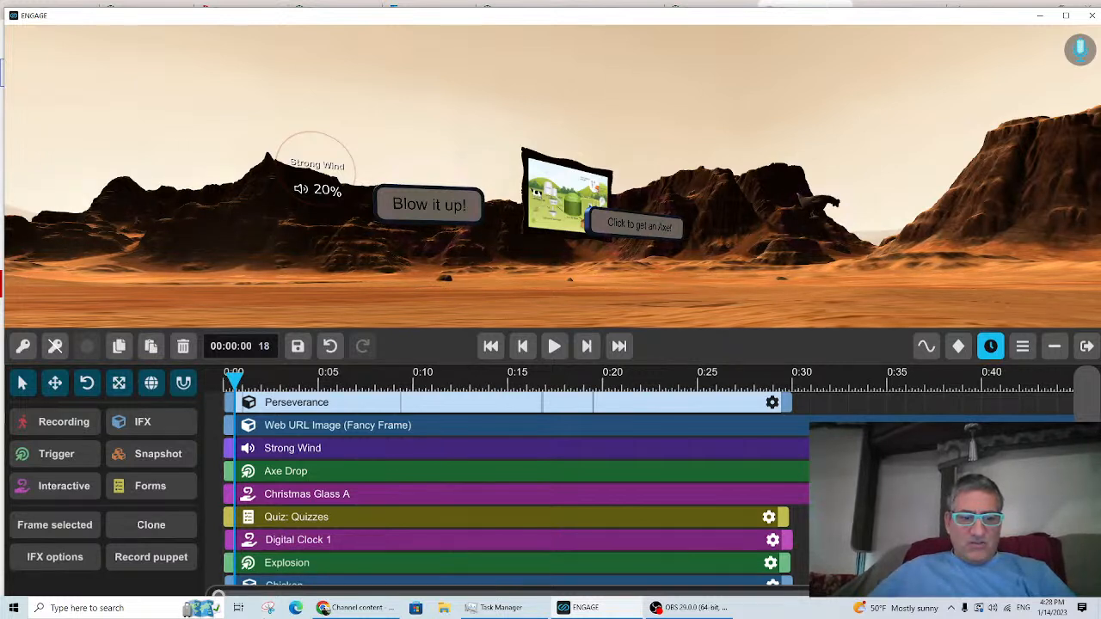
click(631, 559)
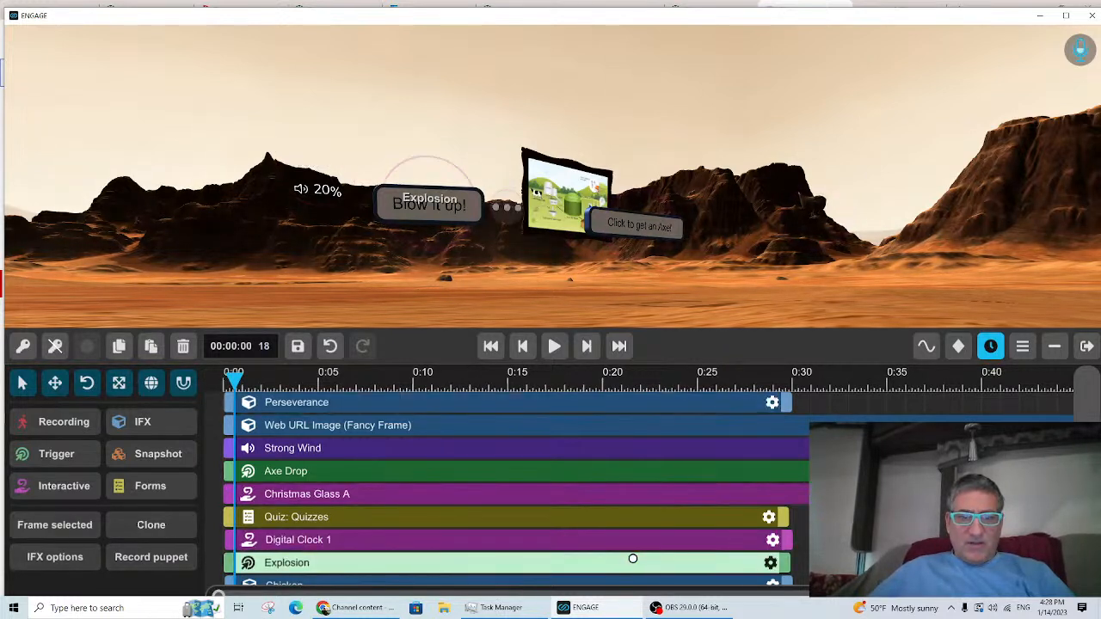
click(769, 563)
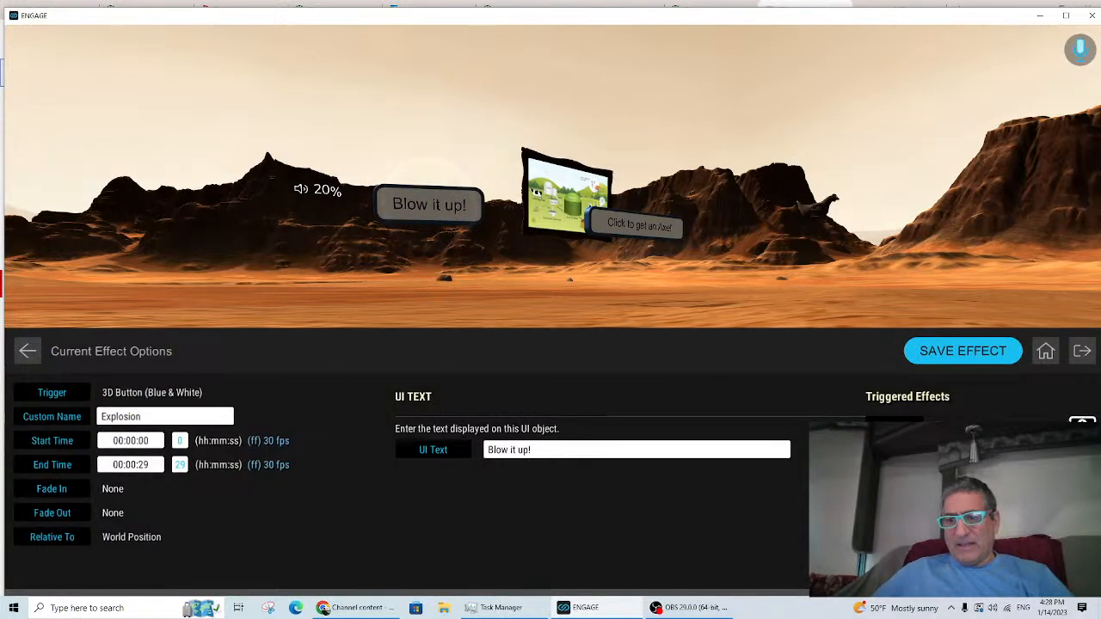
Step: Search the public IFX library for "explosion" and place Mana Explosion in the scene as the Explosion trigger's triggered effect
click(1082, 424)
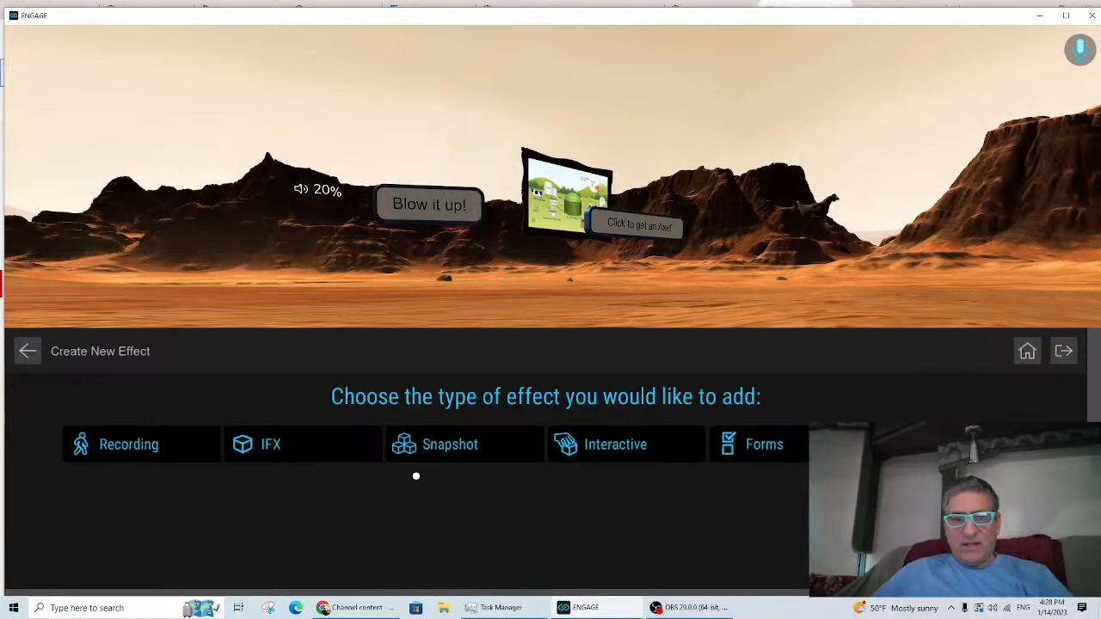
click(270, 454)
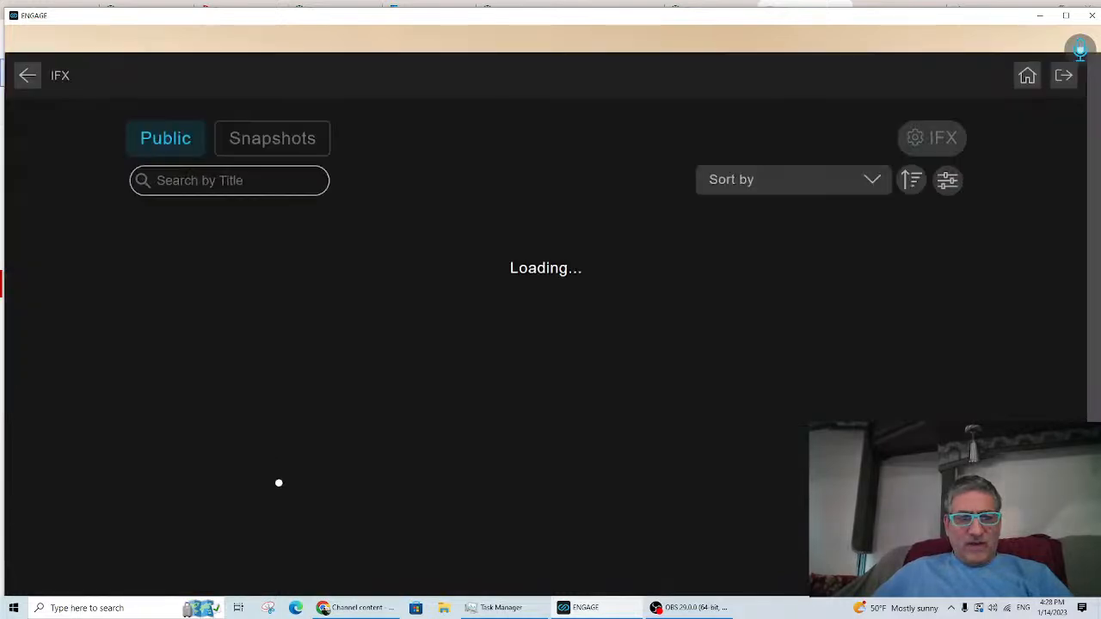
click(198, 182)
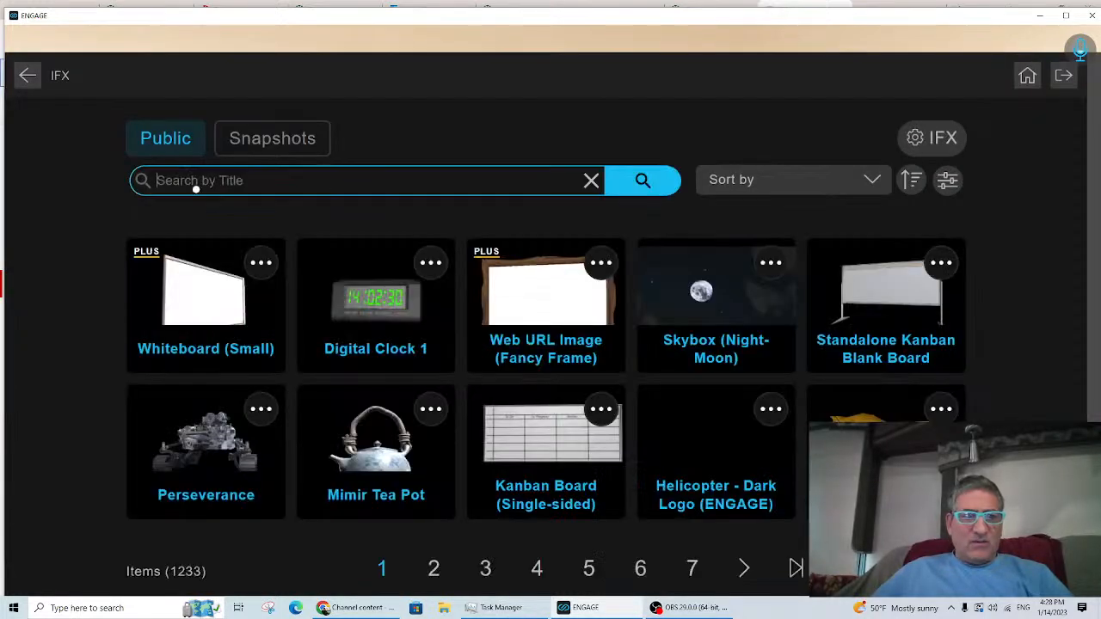
text(explosion)
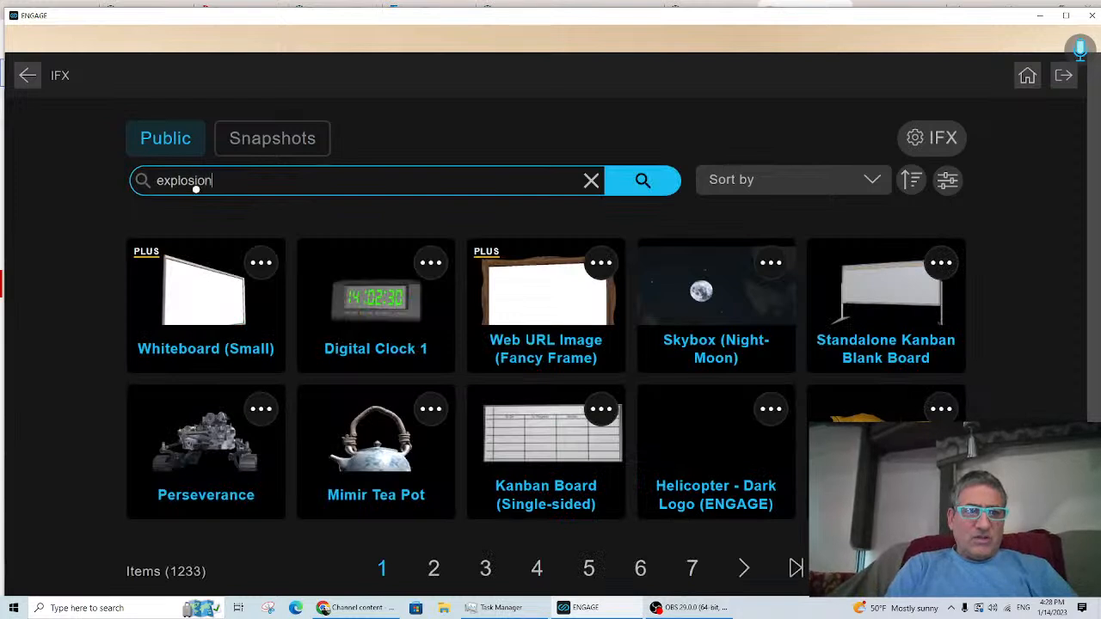
key(Return)
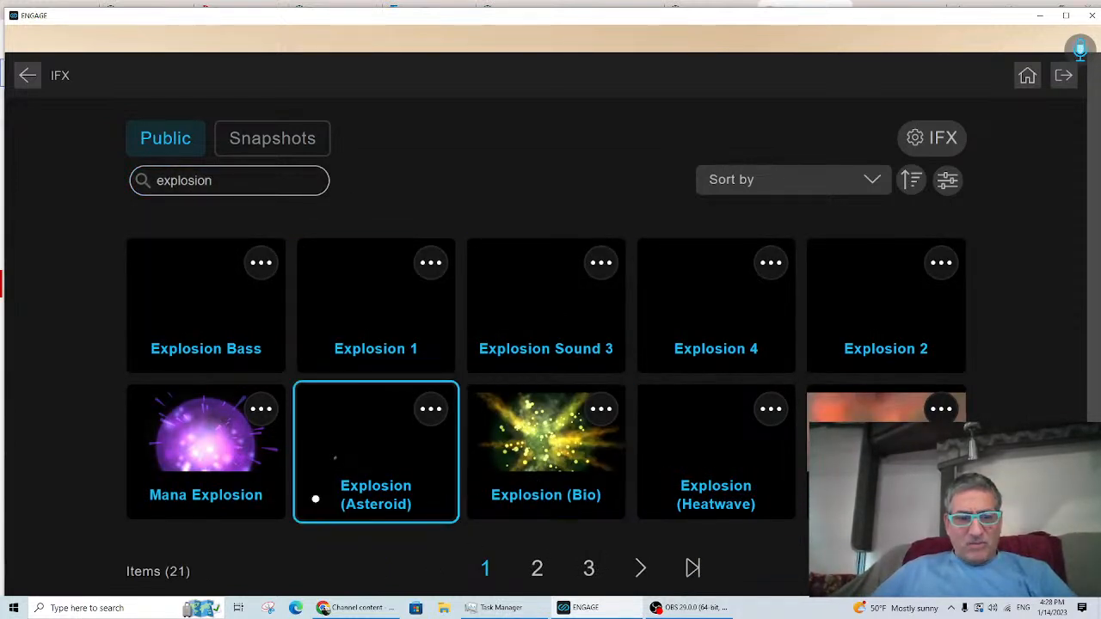
click(195, 449)
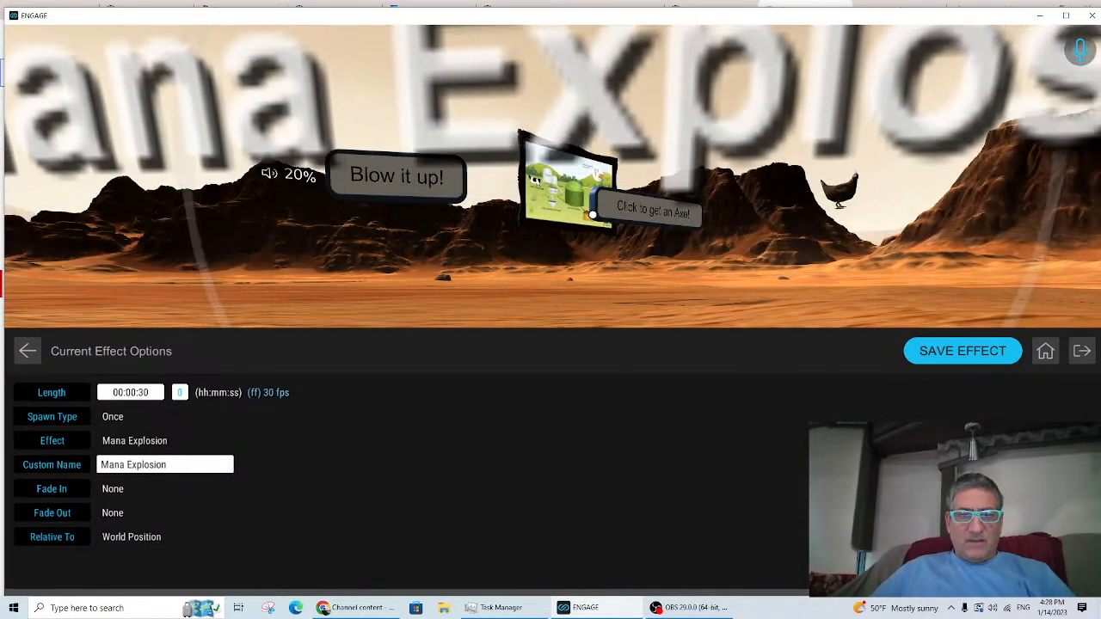
click(580, 187)
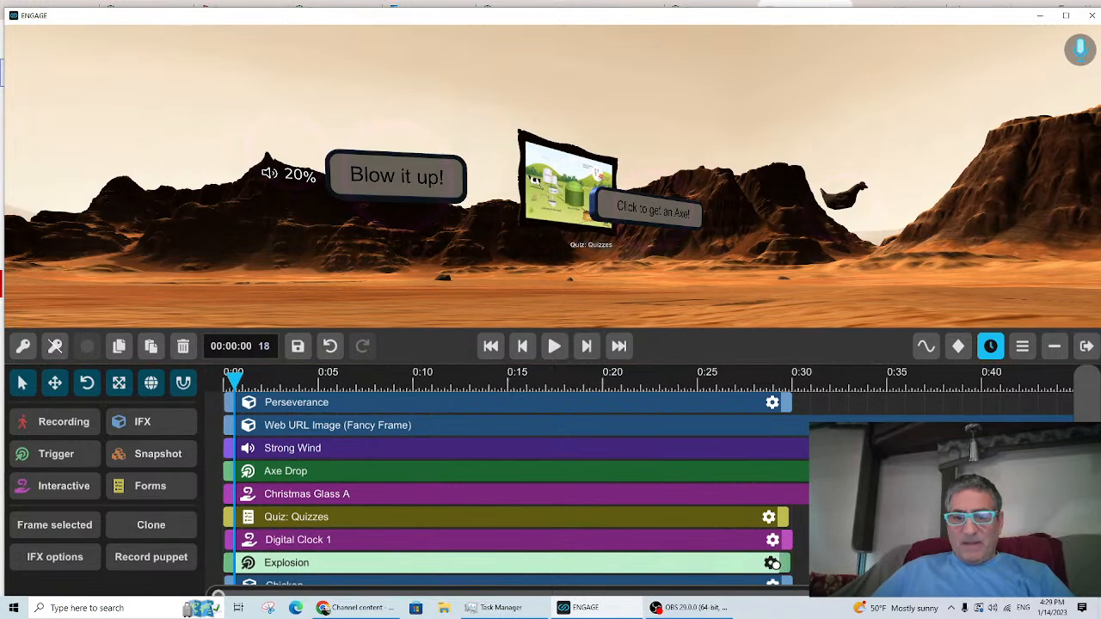
Step: Reopen the Explosion trigger's Mana Explosion effect, set its spawn type to Multiple, and save the effect
click(772, 562)
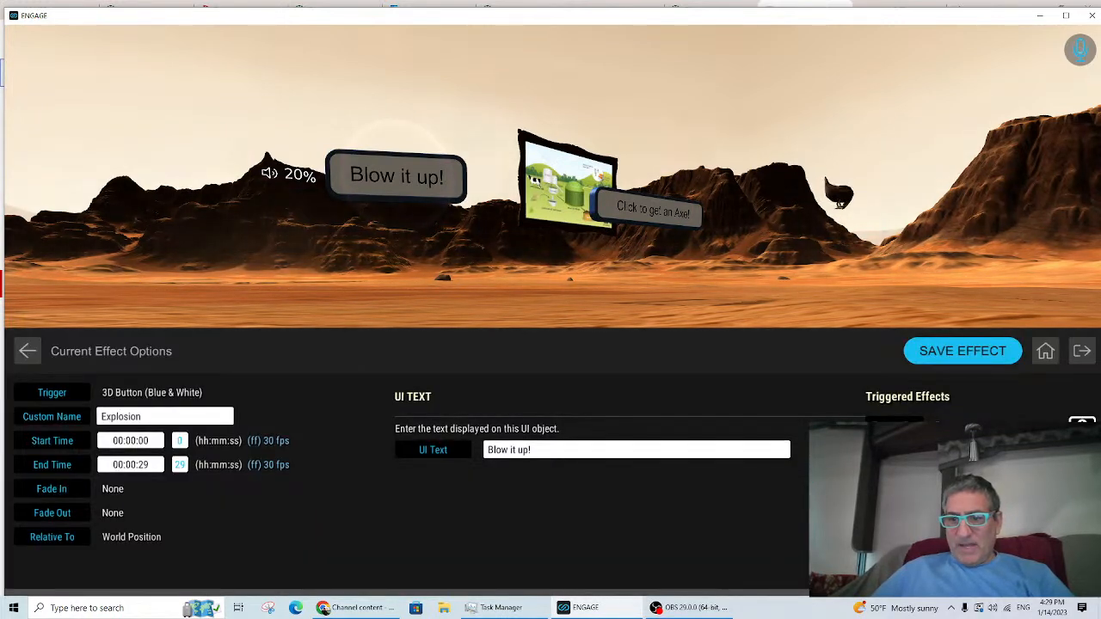
click(1081, 425)
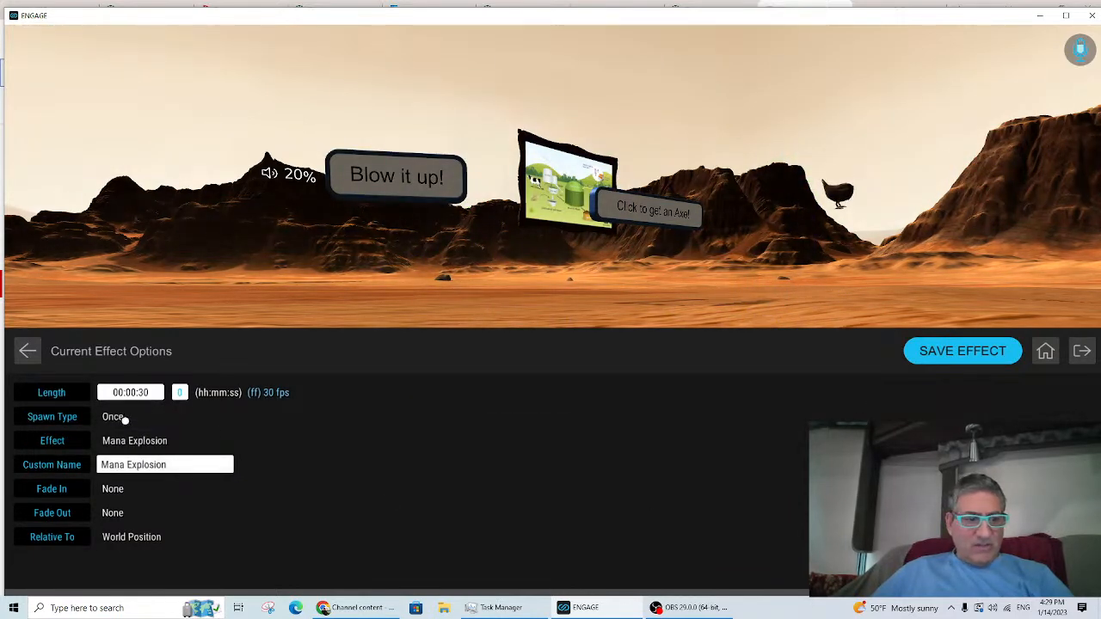
click(64, 421)
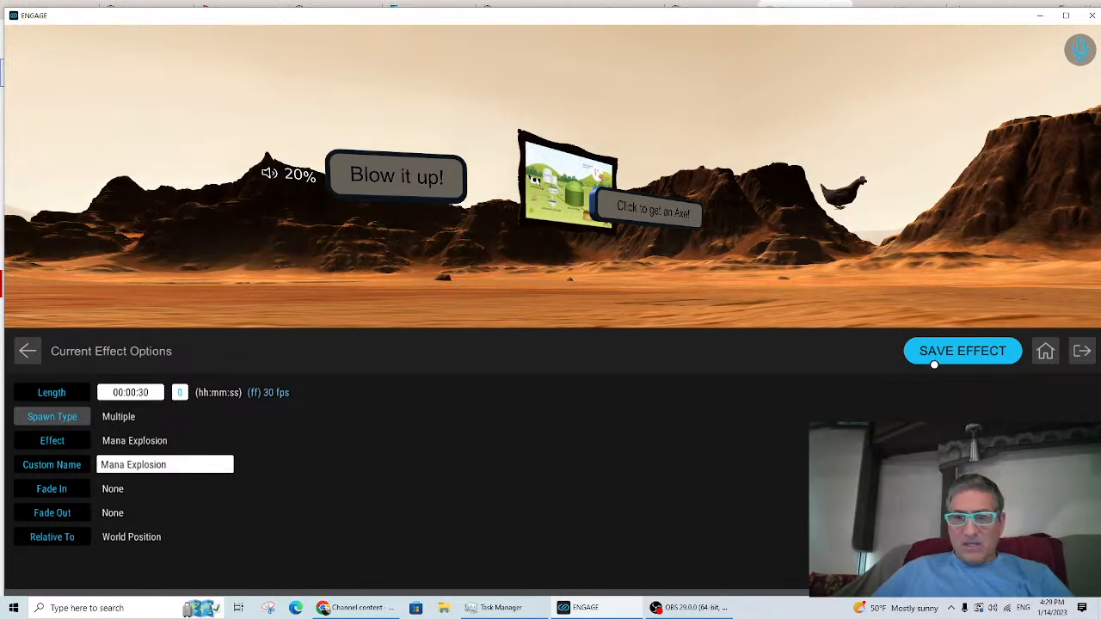
click(946, 351)
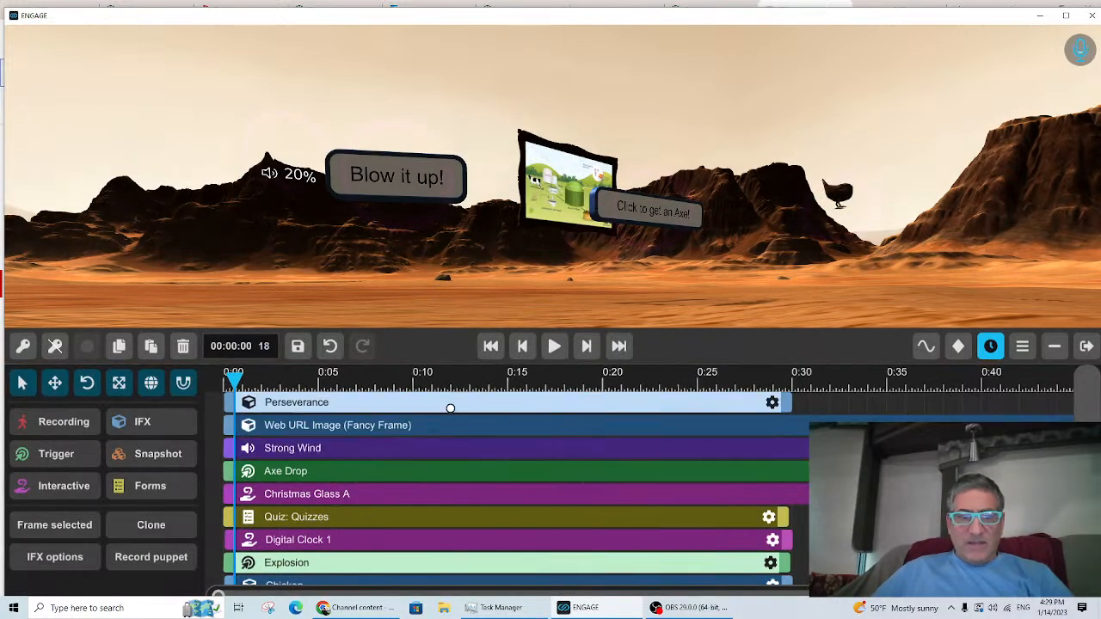
Step: Play the scene, walk around the trigger buttons with the editor hidden to test them, and bring the editor back
click(553, 345)
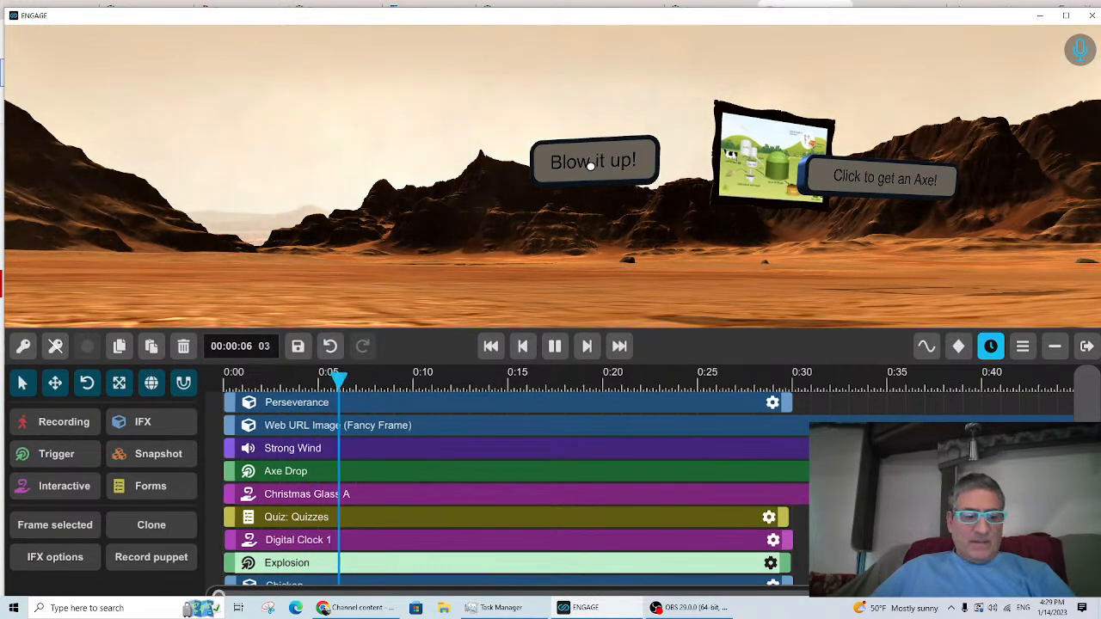
key(Tab)
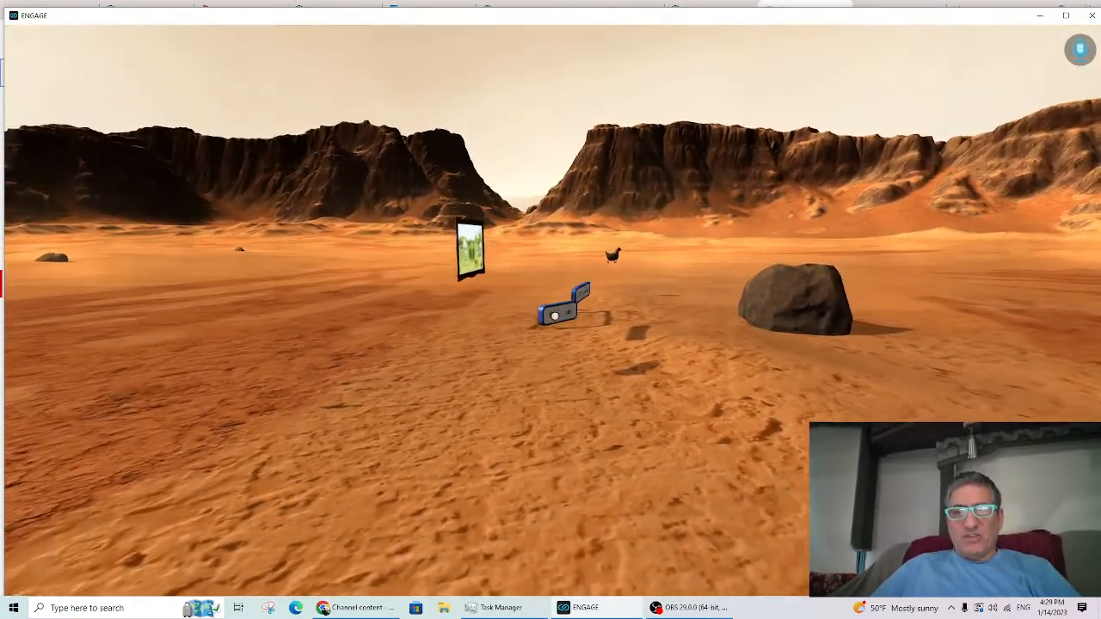
key(s)
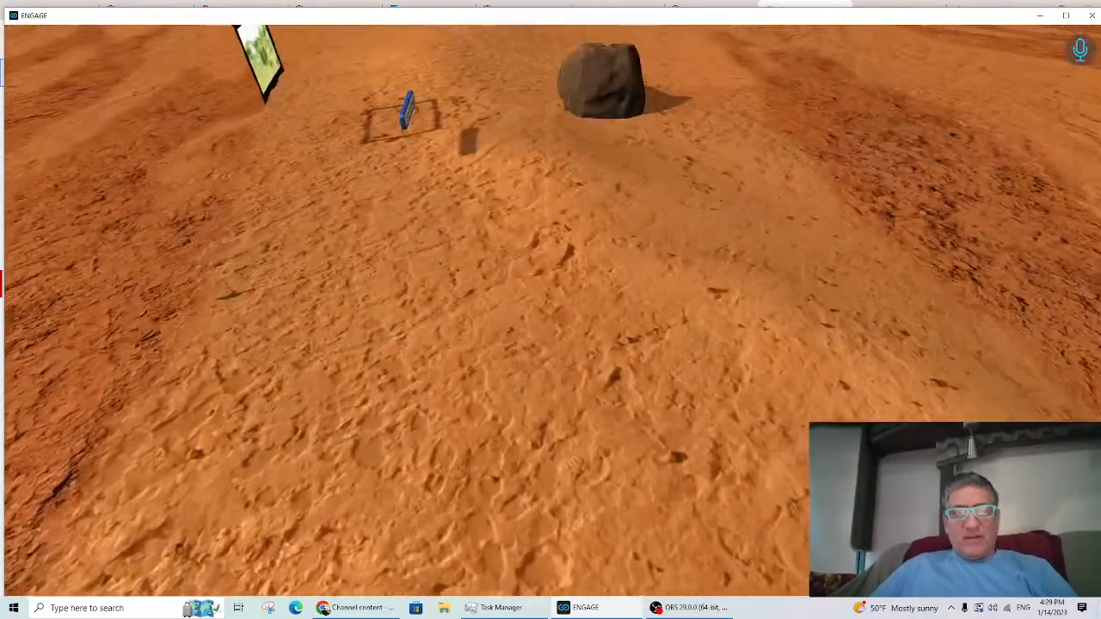
key(w)
key(w)
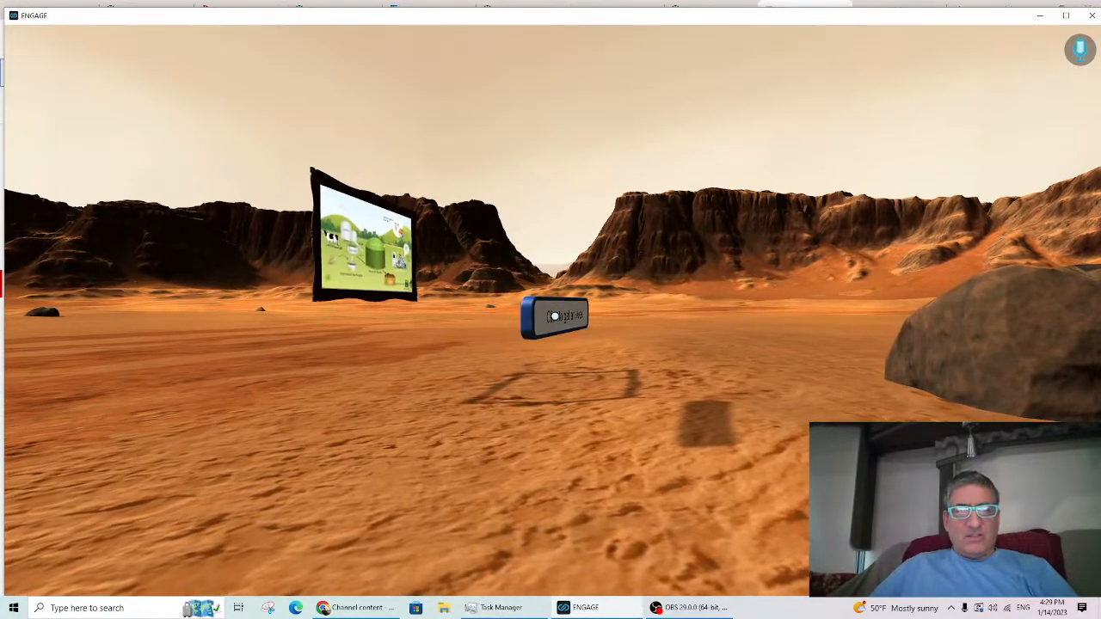
key(d)
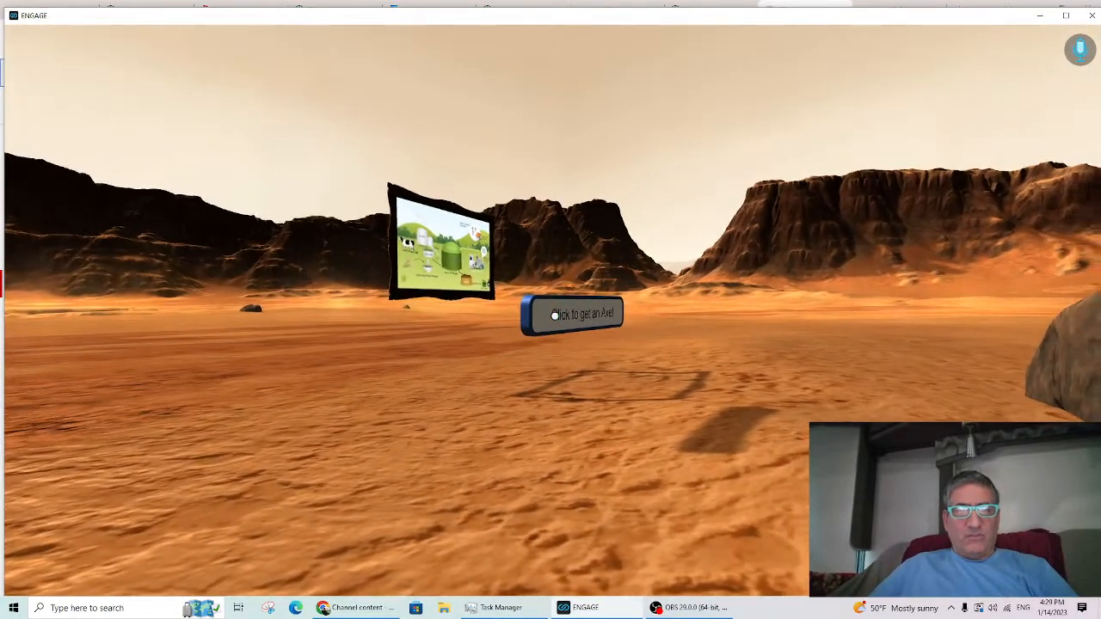
key(Tab)
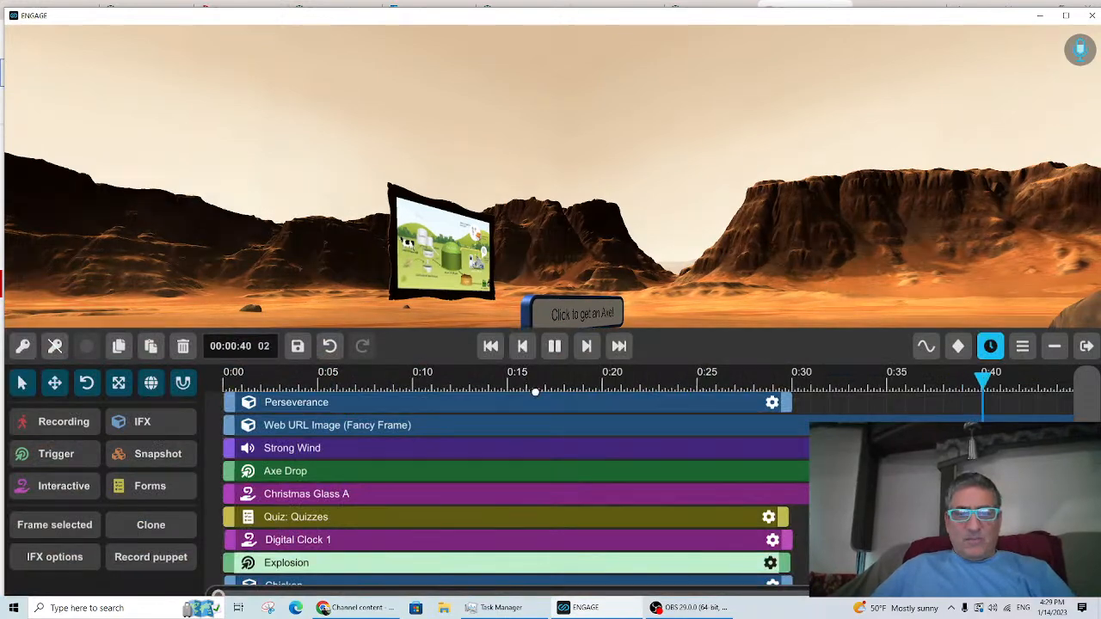
Step: Set the playhead to 00:00:14 11 and open the effect options of the Axe Drop trigger
click(495, 383)
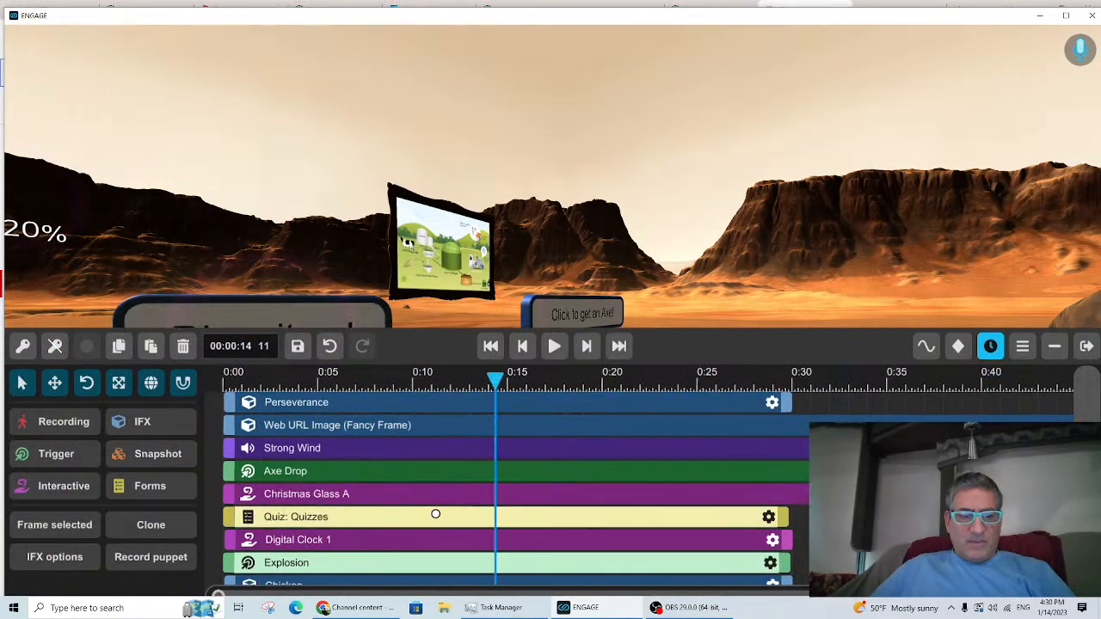
click(413, 463)
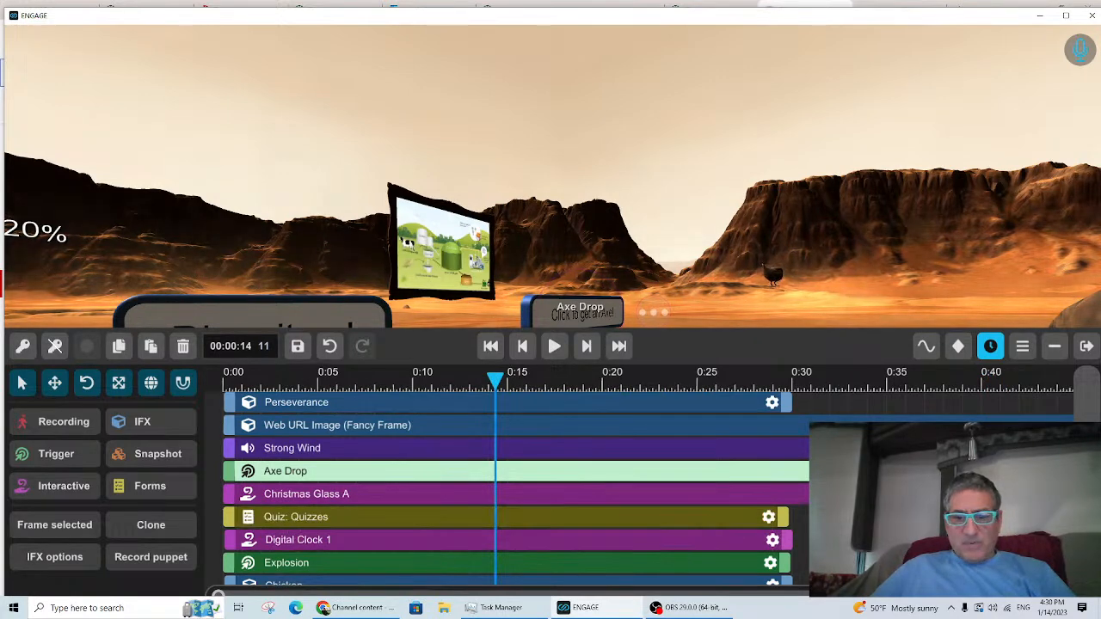
drag(851, 593, 1028, 593)
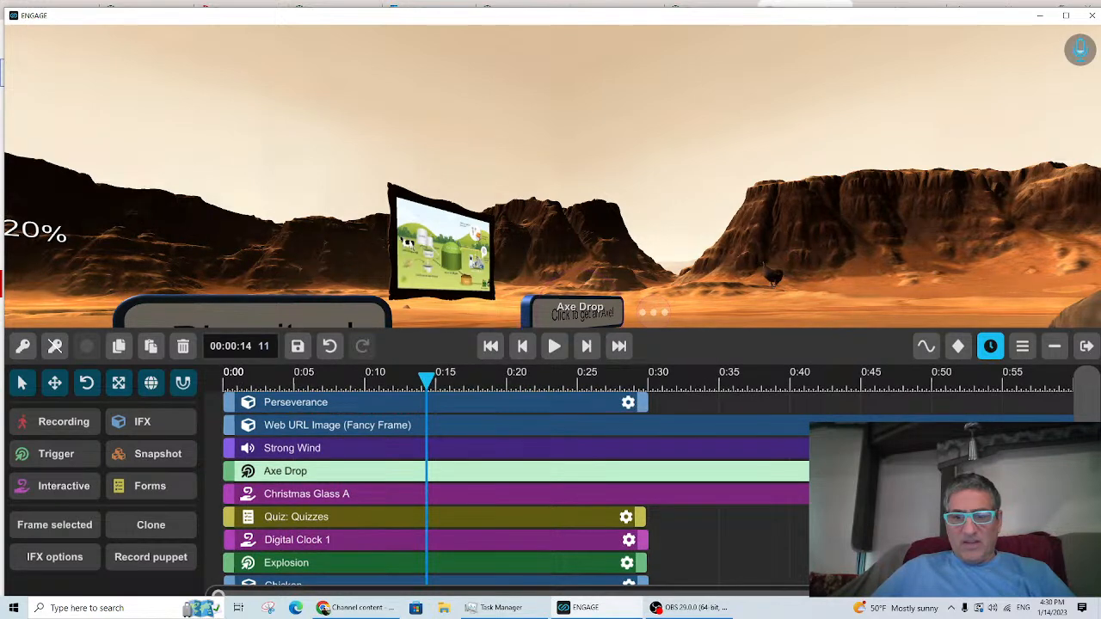
click(885, 471)
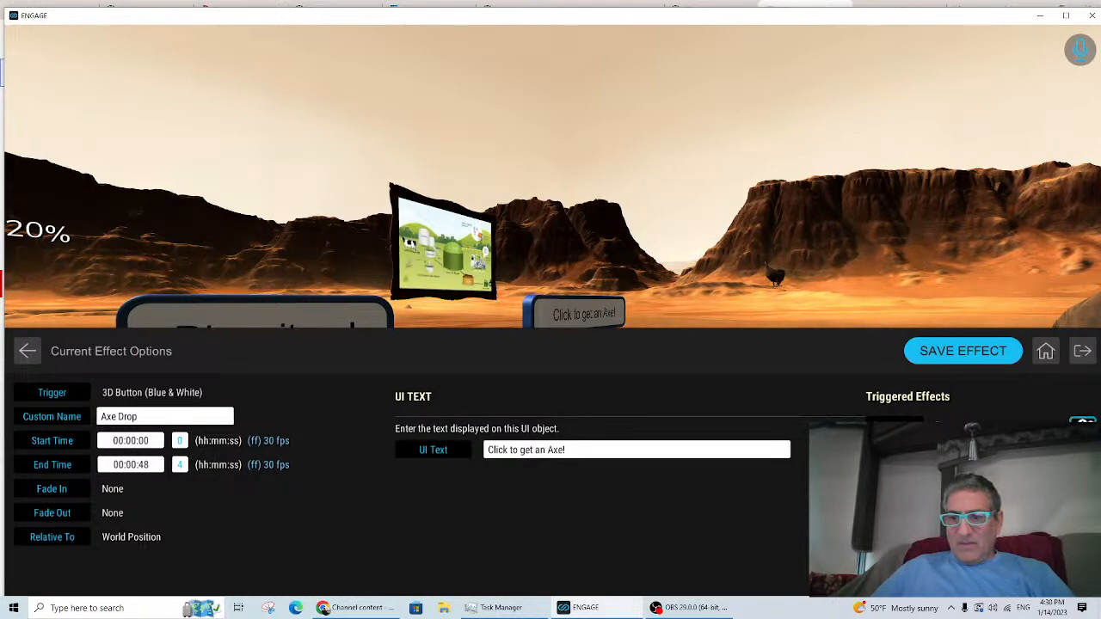
Step: Start adding a triggered IFX effect to the Axe Drop trigger and search the public IFX library for "BOUNCE"
click(1081, 425)
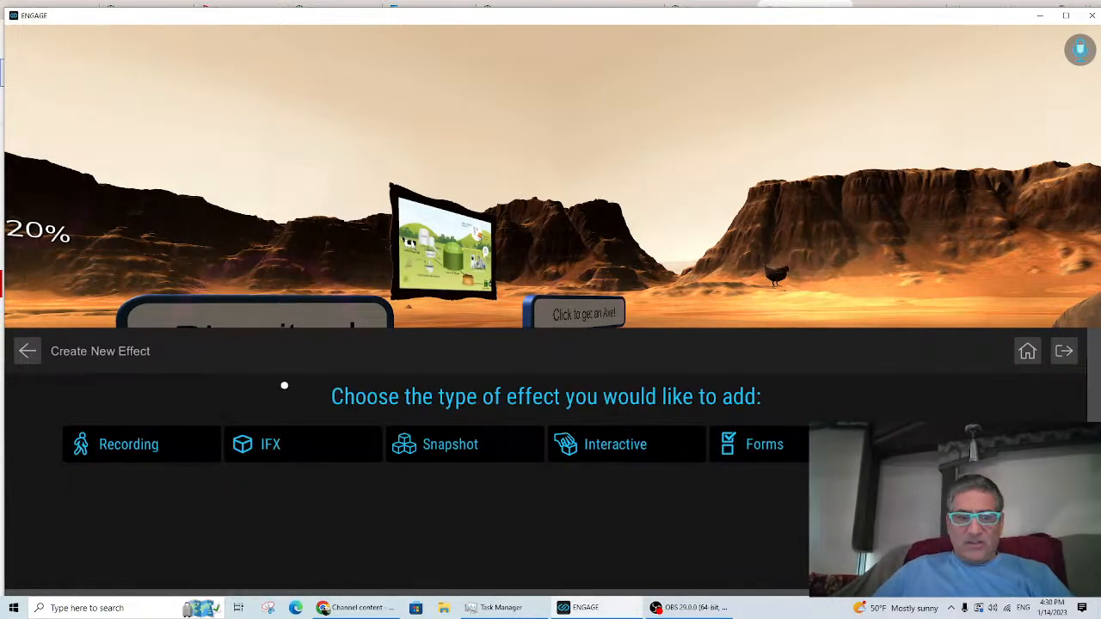
click(296, 444)
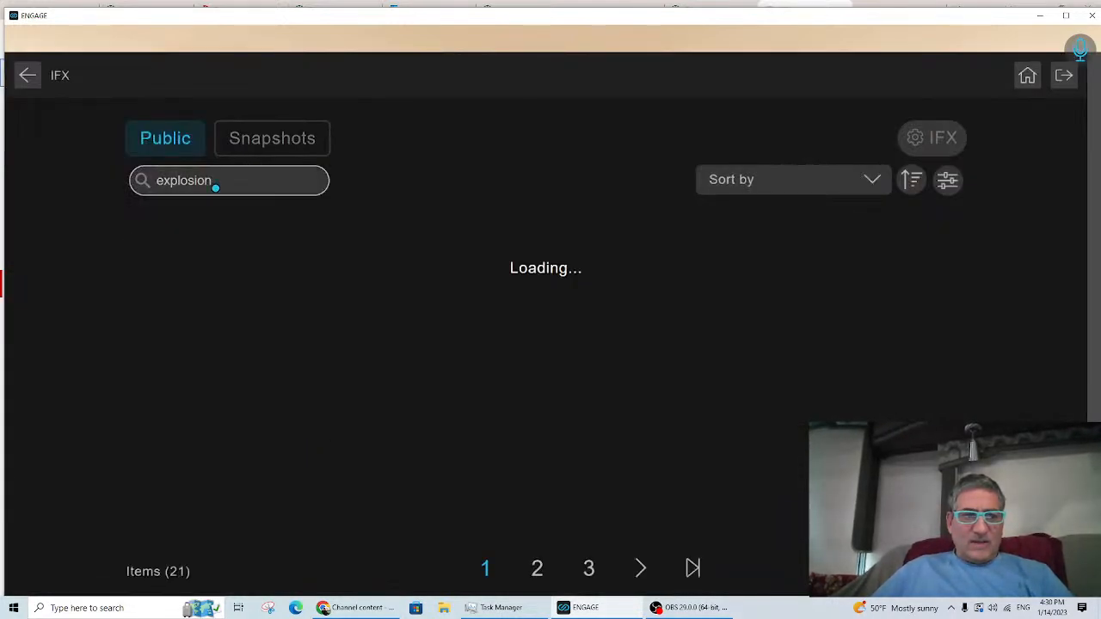
click(214, 182)
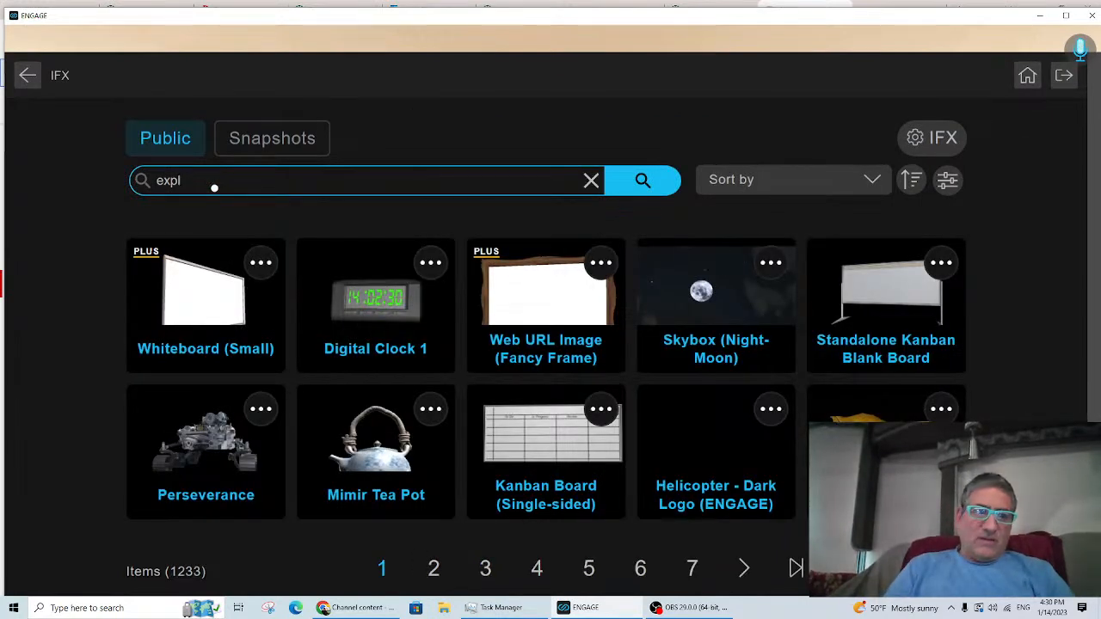
text(BOKU)
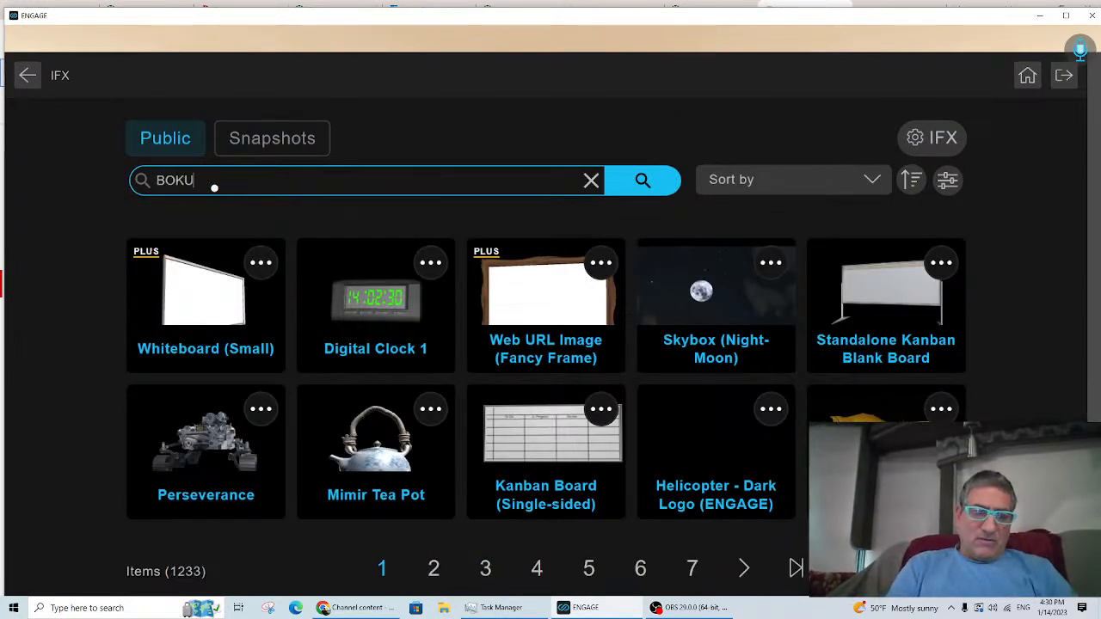
text(NCE)
key(Return)
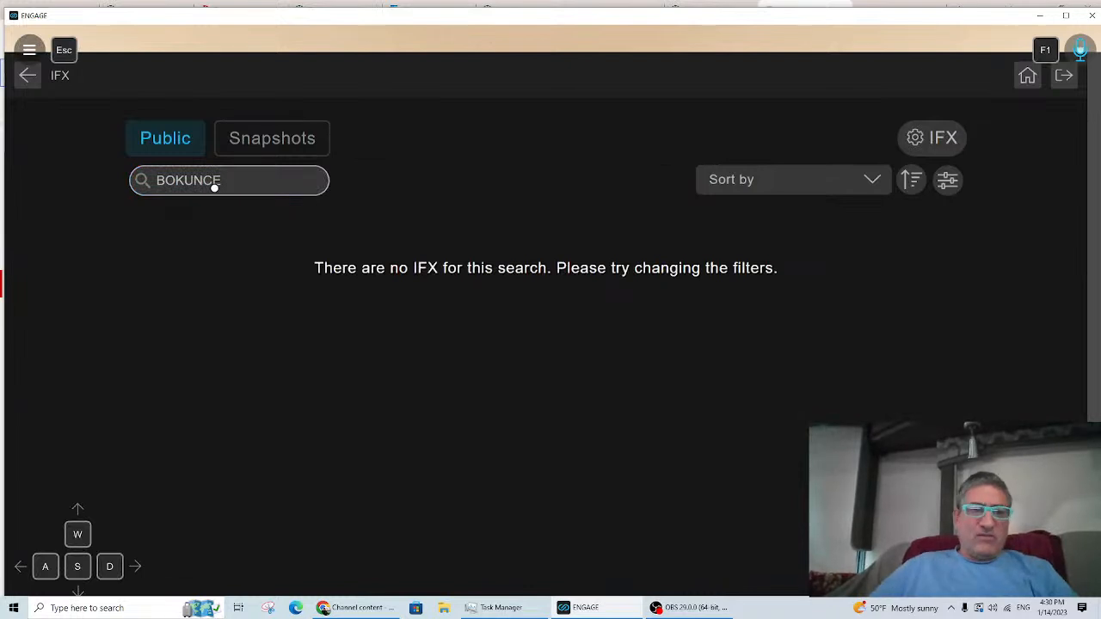
click(210, 182)
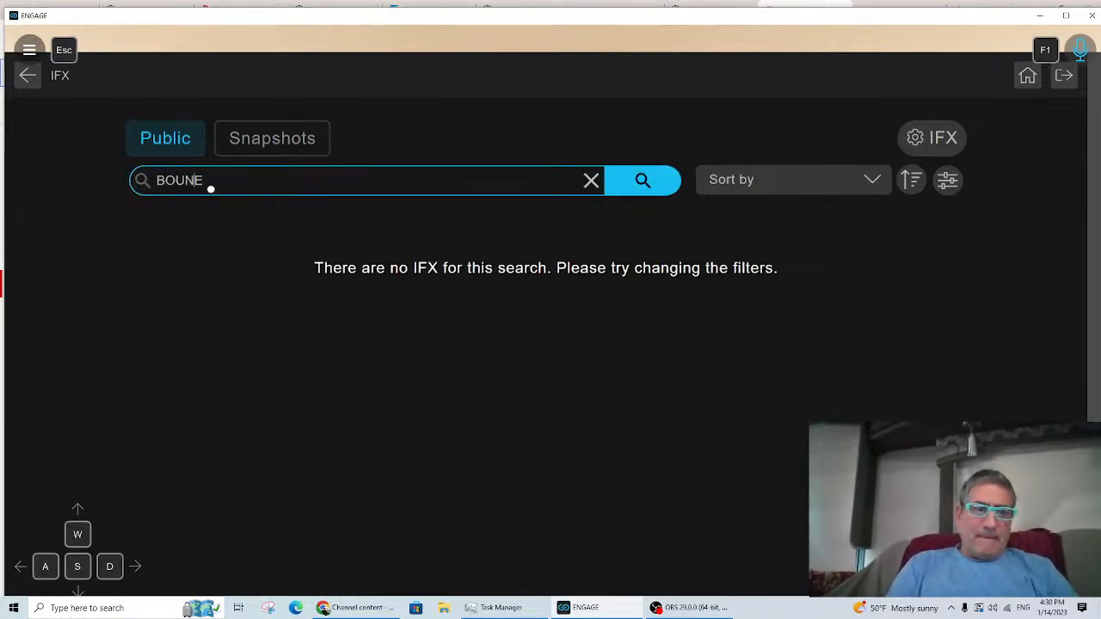
text(C)
key(Return)
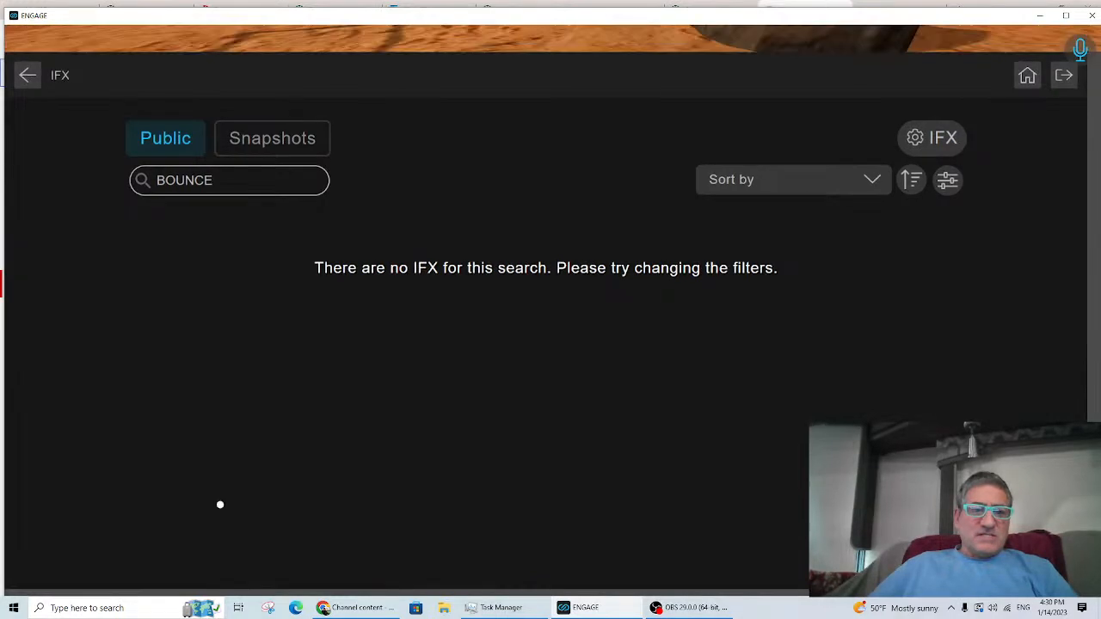
Step: Search the public IFX library for "fx" and for "sound", add Button Sound to the Axe Drop trigger, and save the effect
click(215, 185)
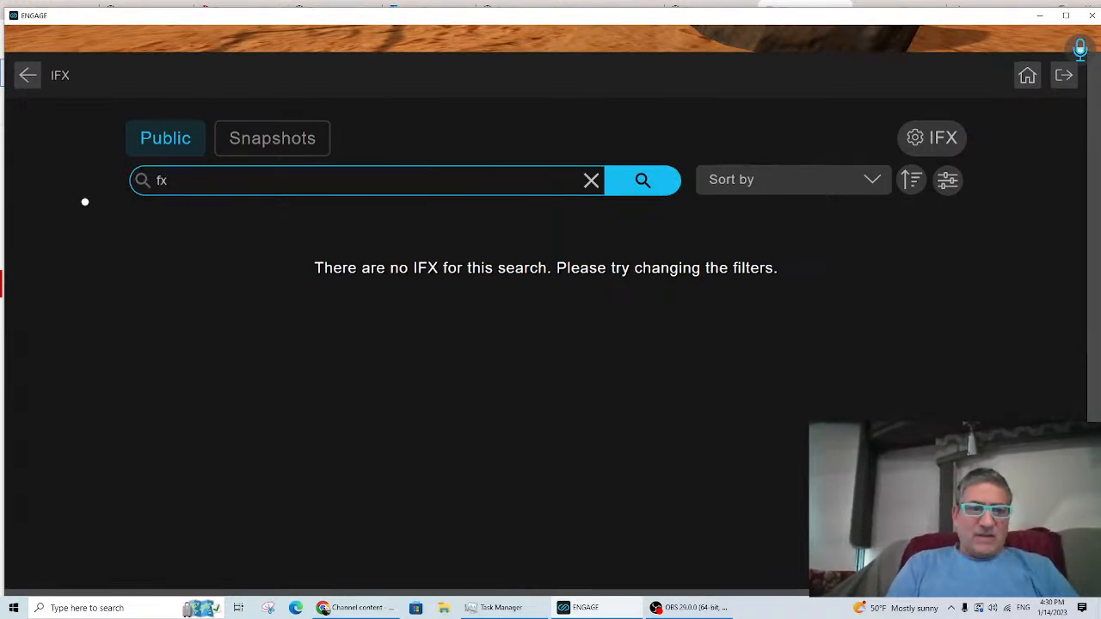
key(Return)
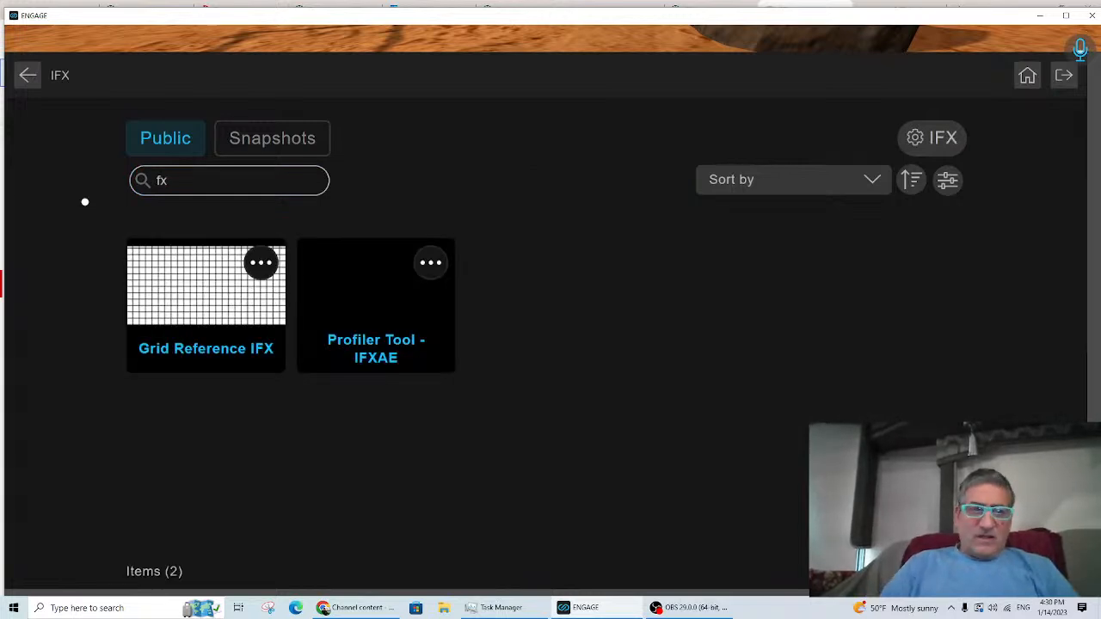
click(171, 186)
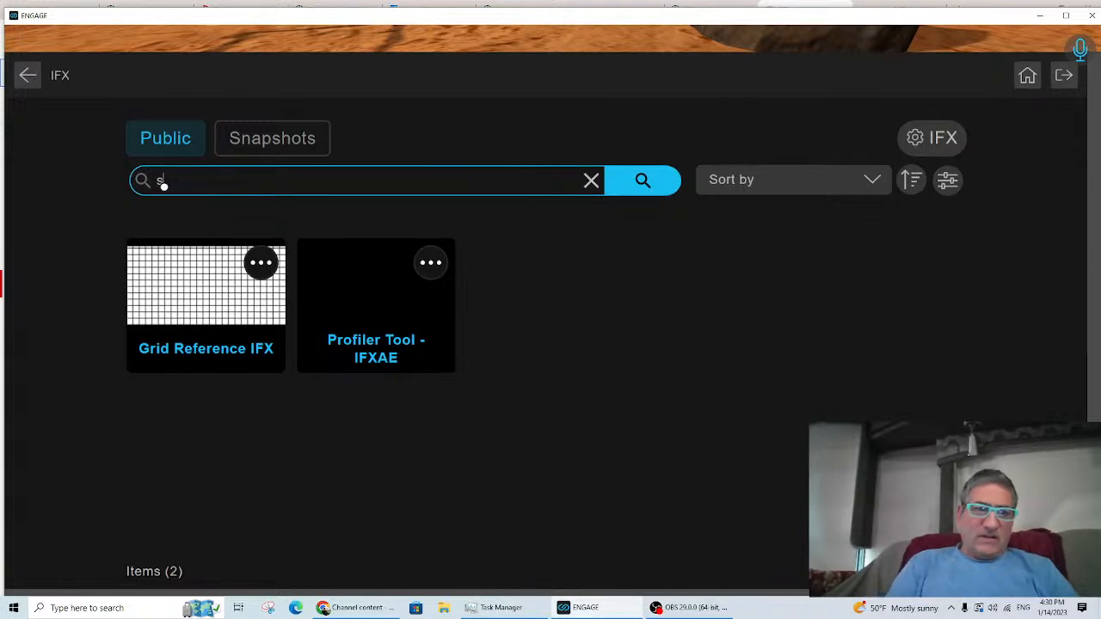
text(sound)
key(Return)
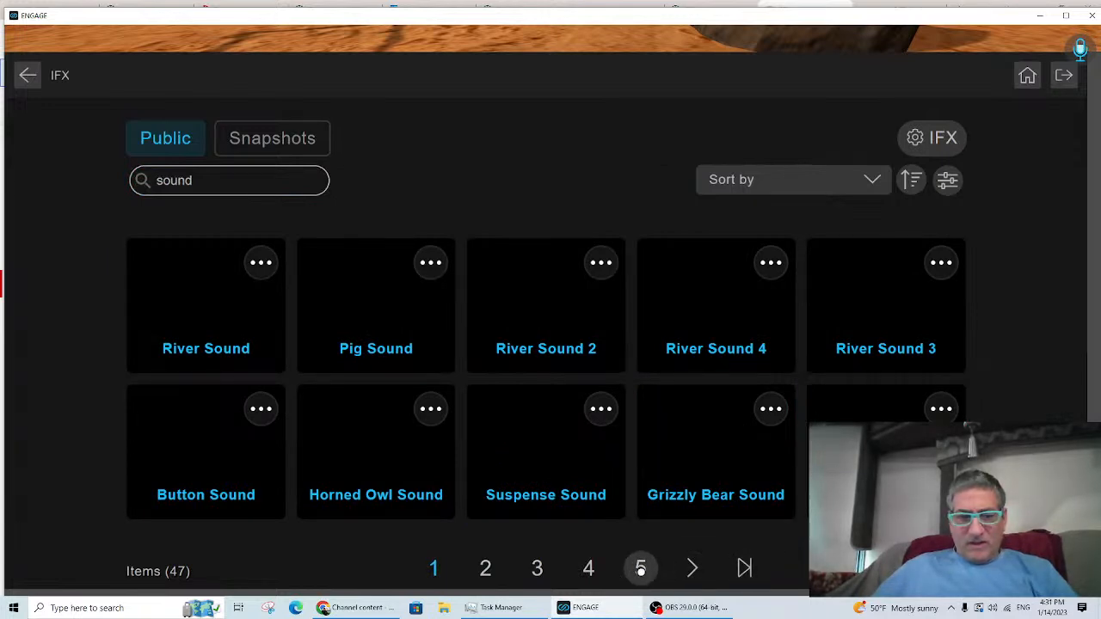
click(217, 471)
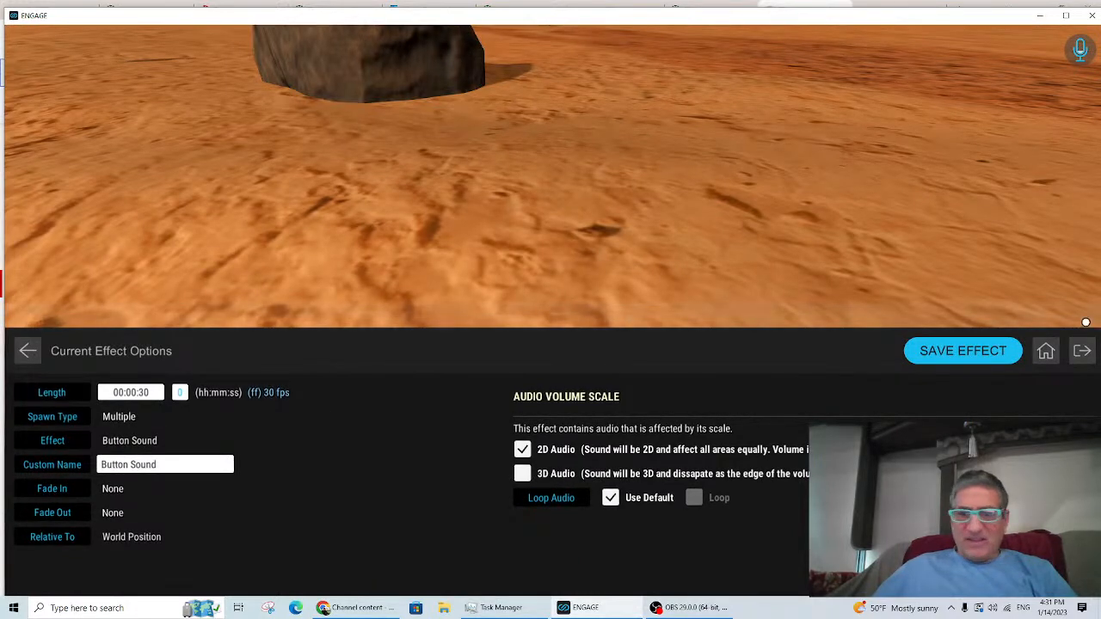
click(962, 351)
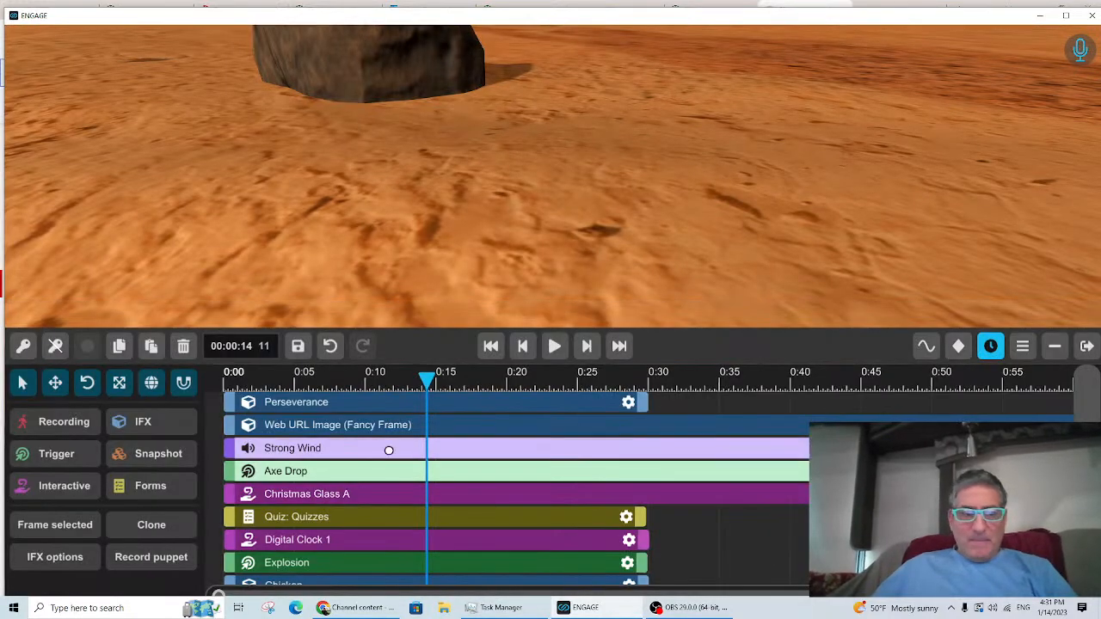
Step: Start adding another triggered IFX effect to the Axe Drop trigger and browse the public IFX library up to page 3
click(886, 471)
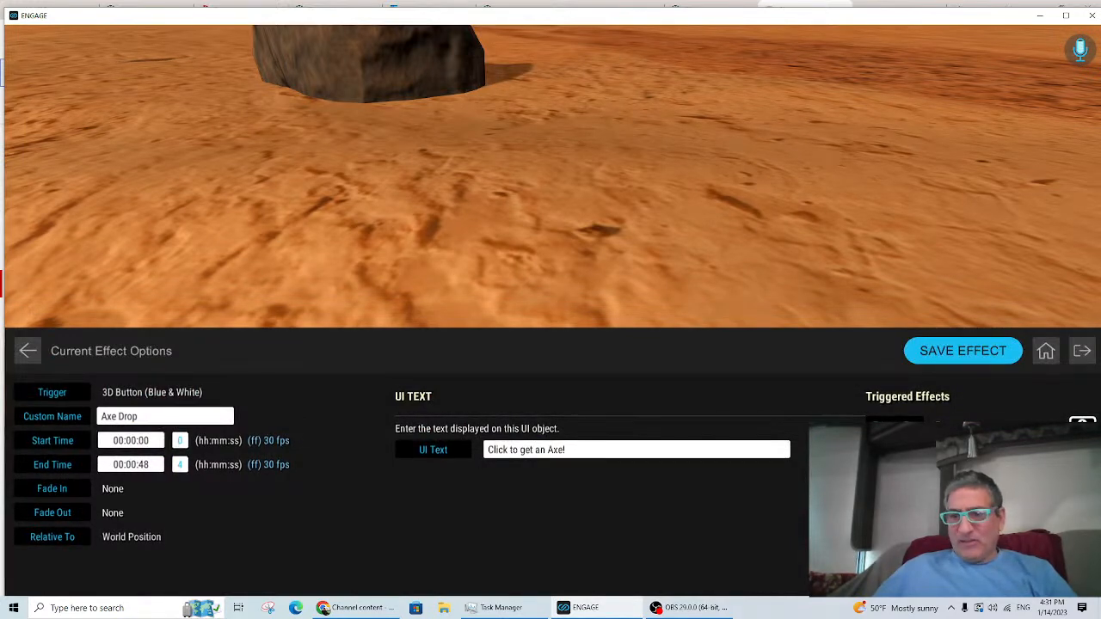
click(1081, 426)
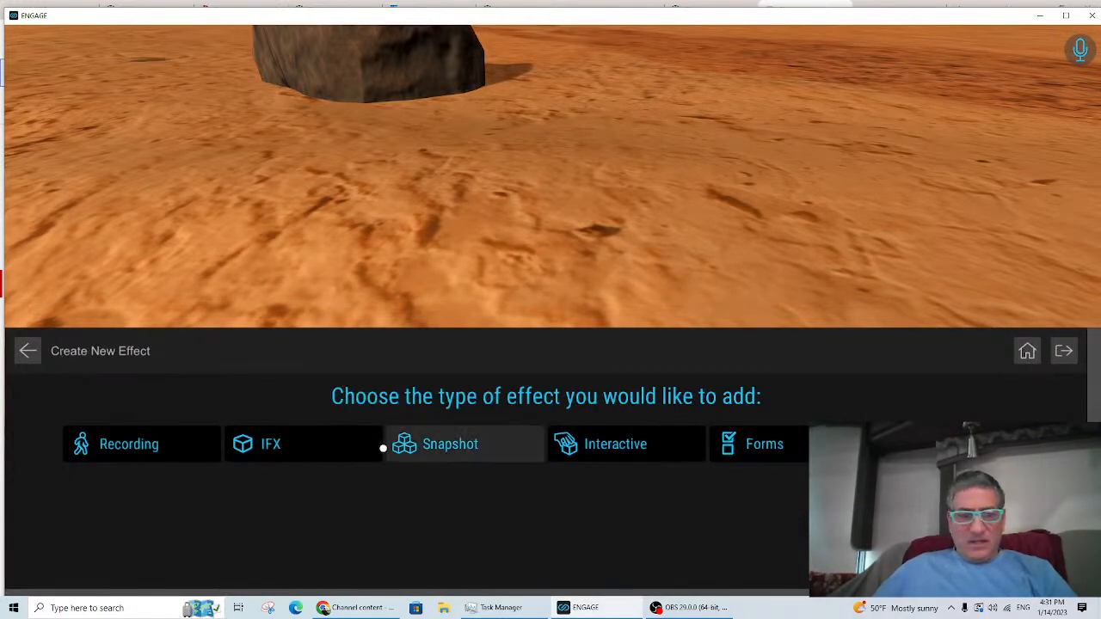
click(297, 444)
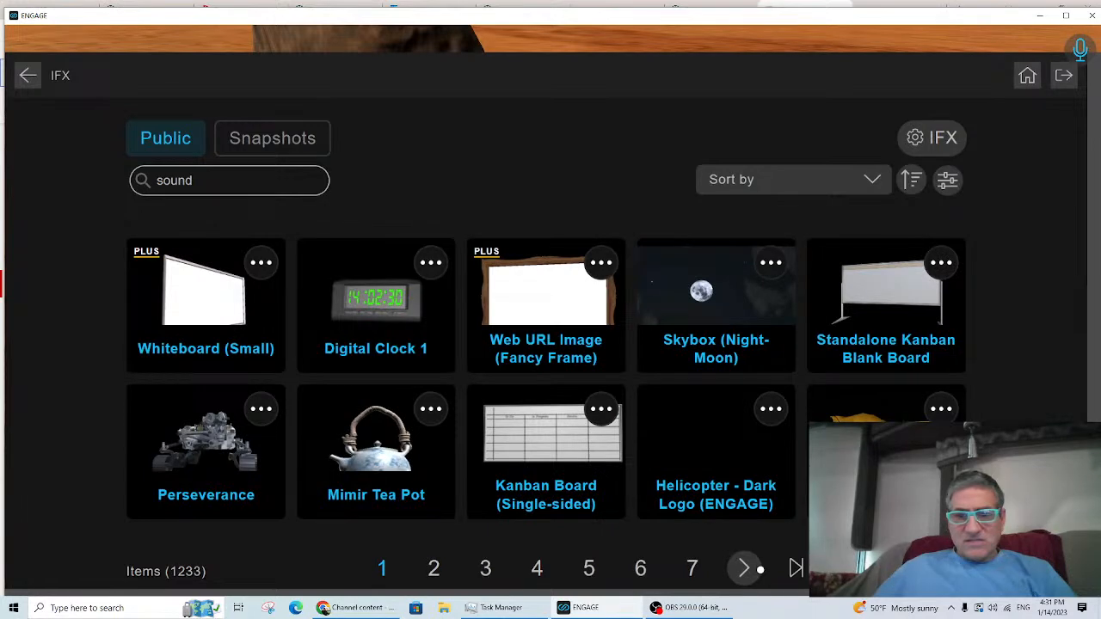
click(741, 570)
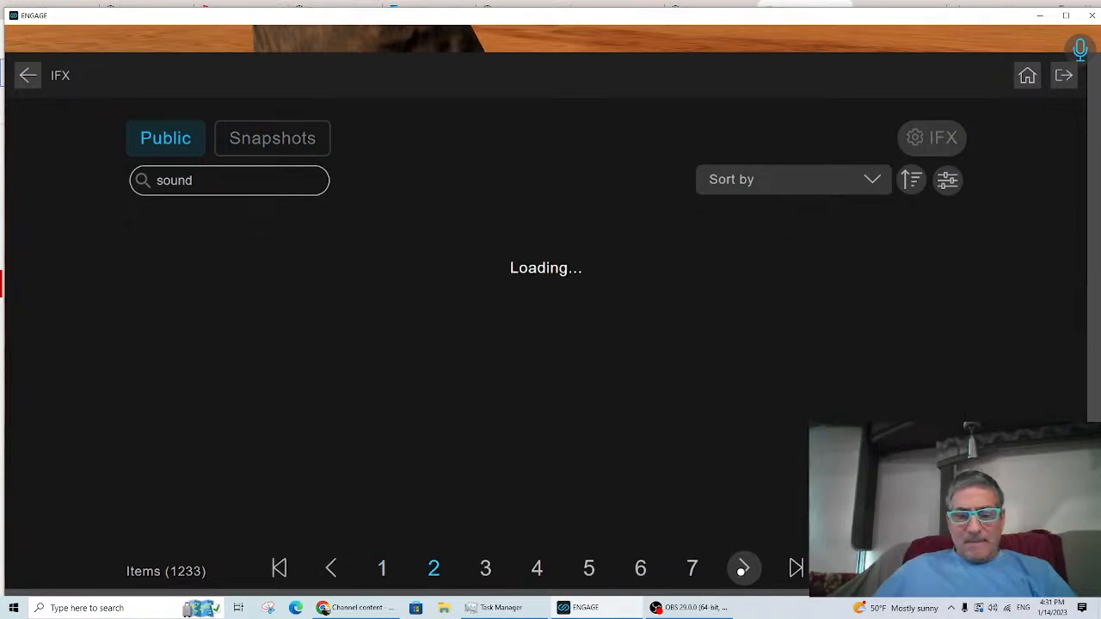
click(741, 571)
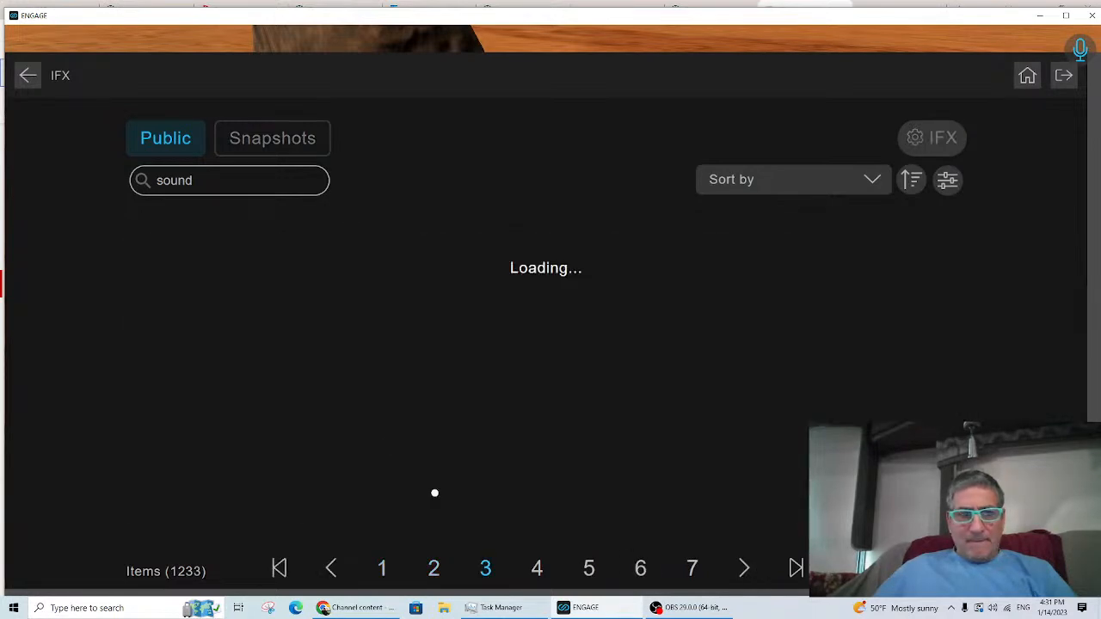
Step: Search the IFX library for "sound", add Fail Trombone Sound to the Axe Drop trigger, and save the effect
click(190, 180)
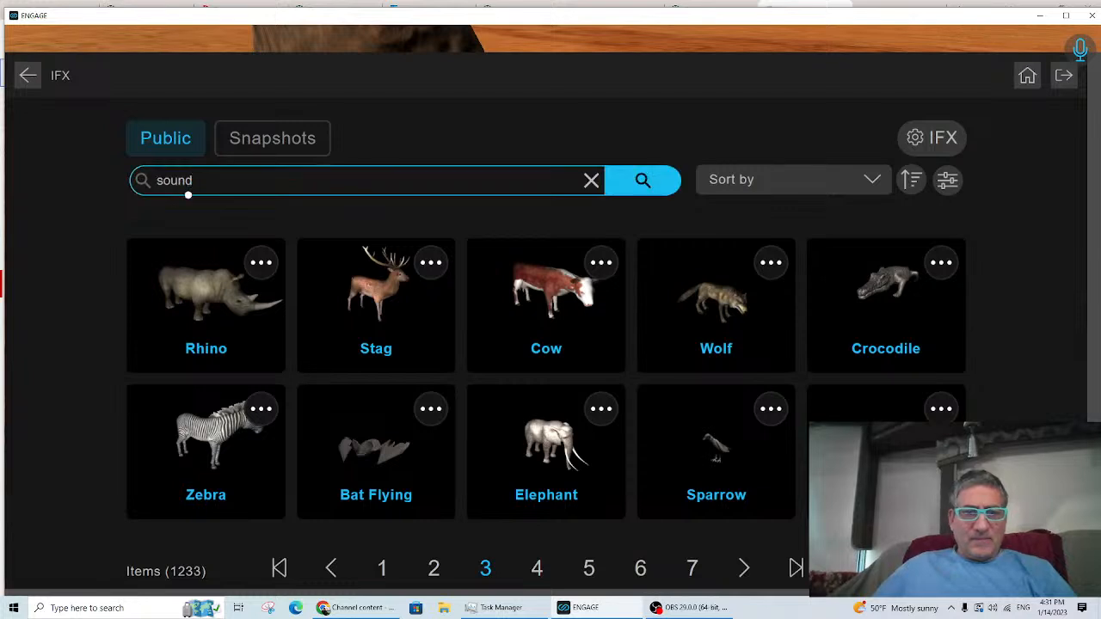
key(BackSpace)
text(sound)
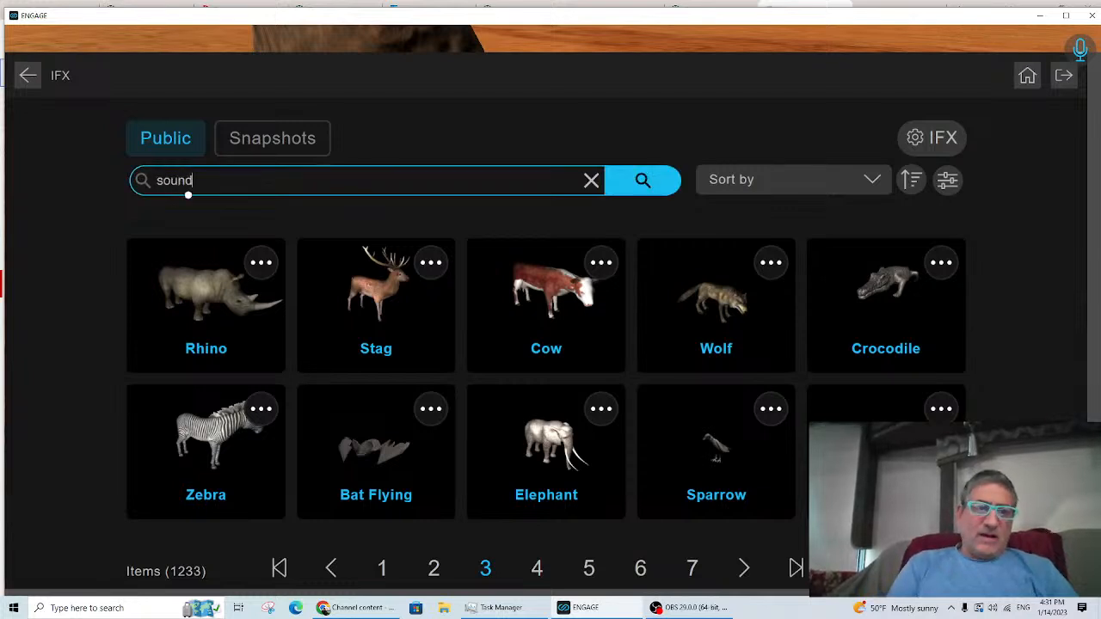
key(Return)
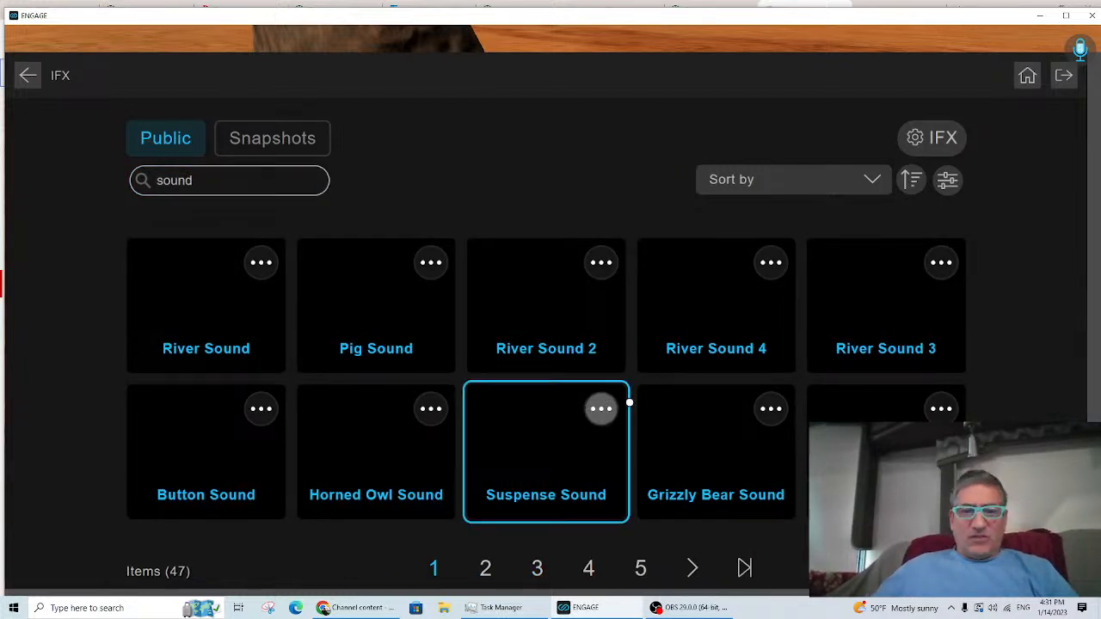
click(693, 568)
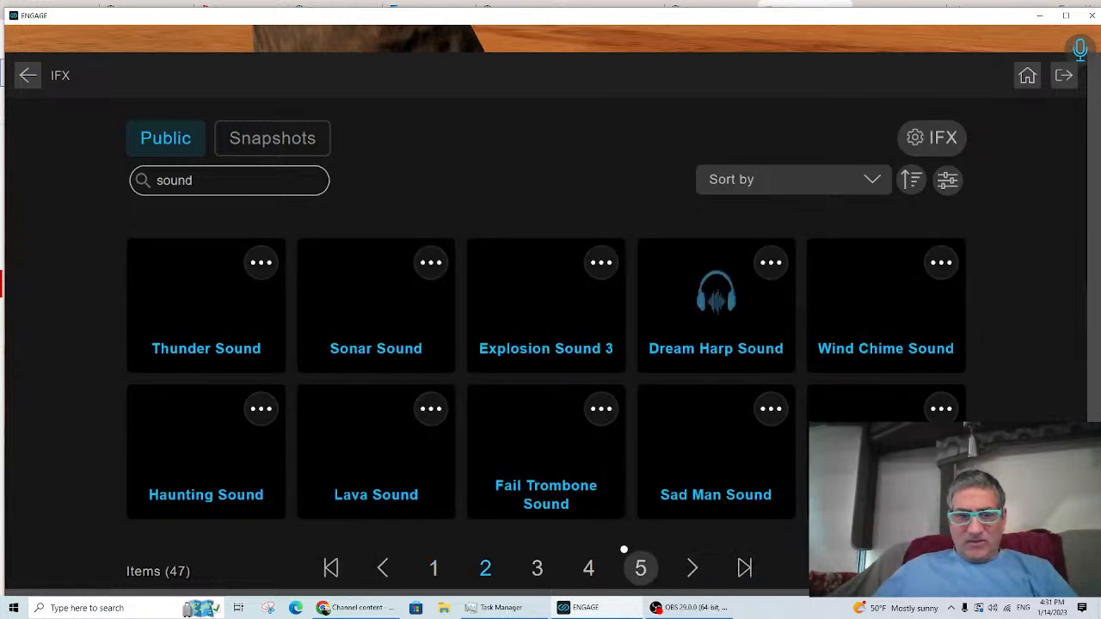
click(564, 463)
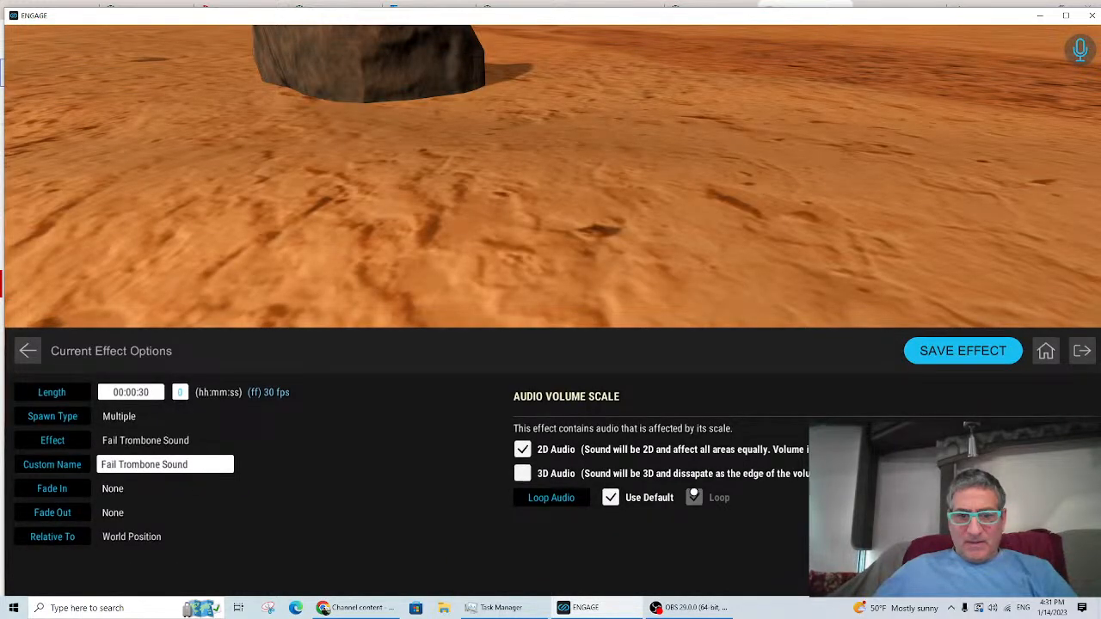
click(993, 346)
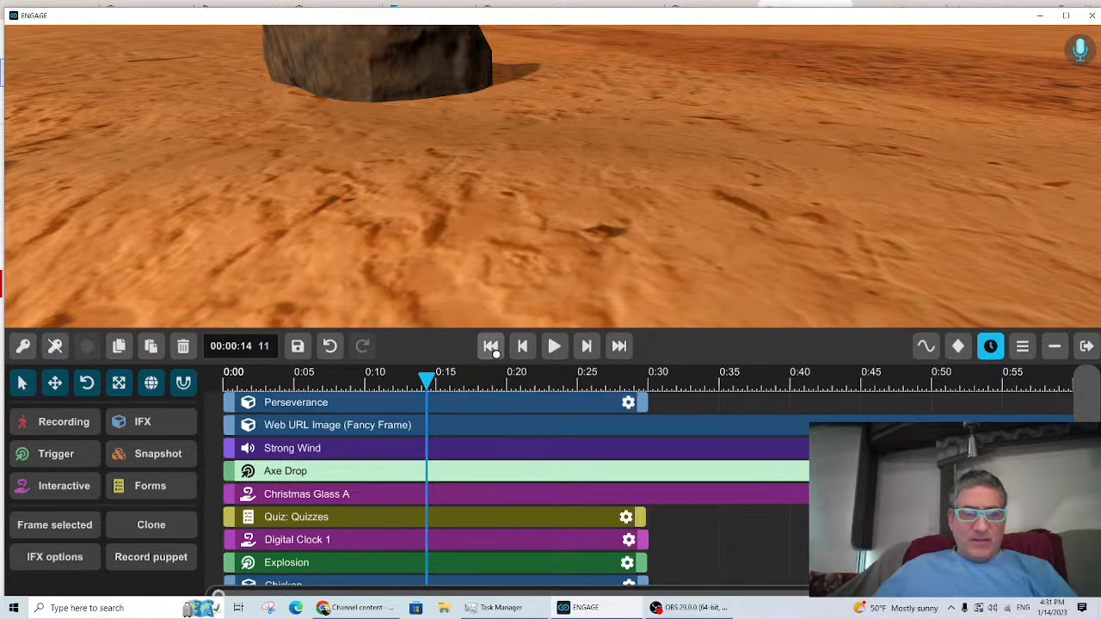
Step: Play the scene from the start, set off the "Blow it up!" button, and walk around to look at the rover and triggers
click(491, 345)
click(557, 346)
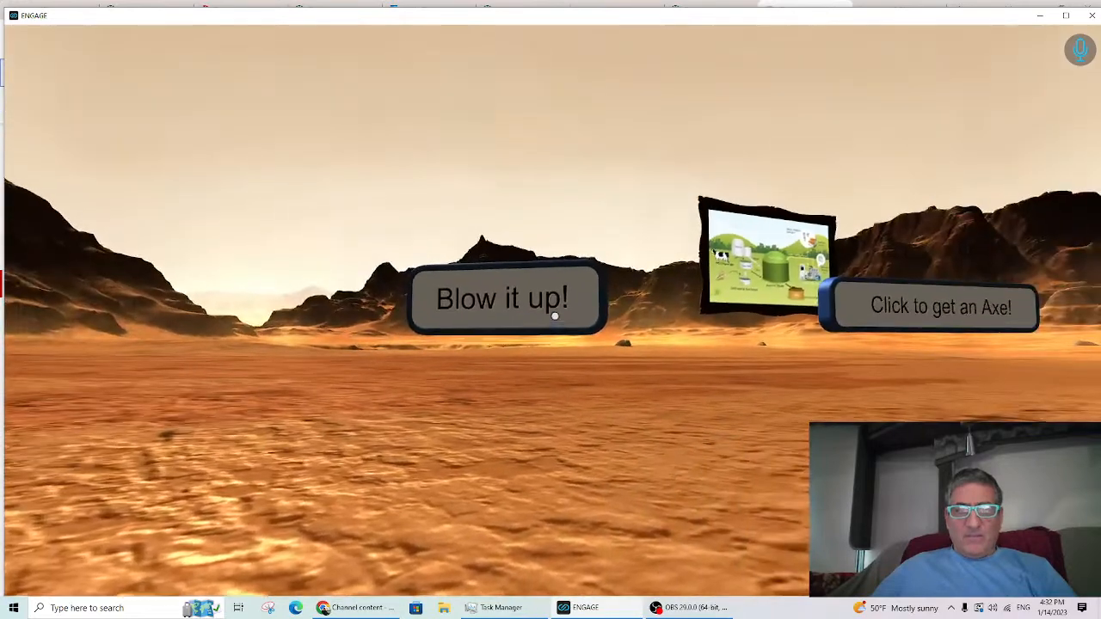
key(a)
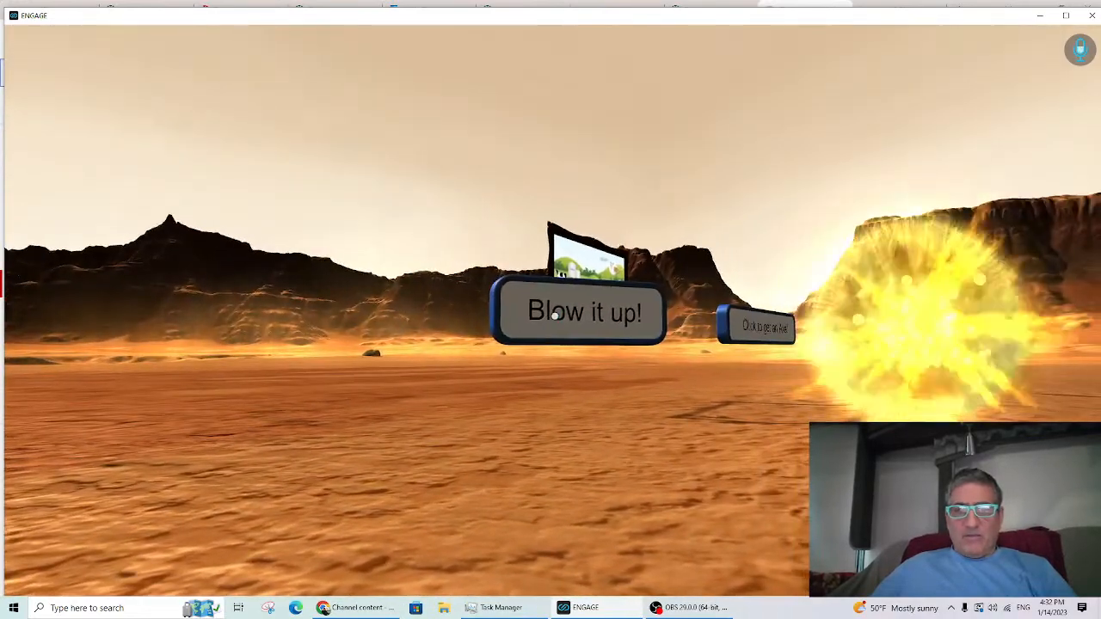
click(555, 316)
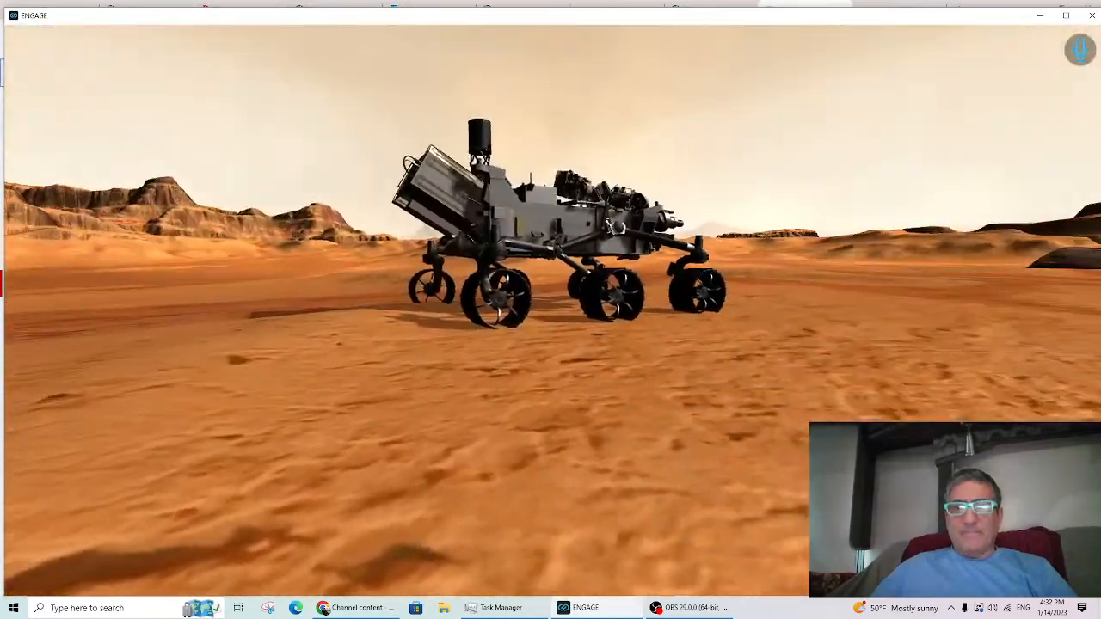
key(s)
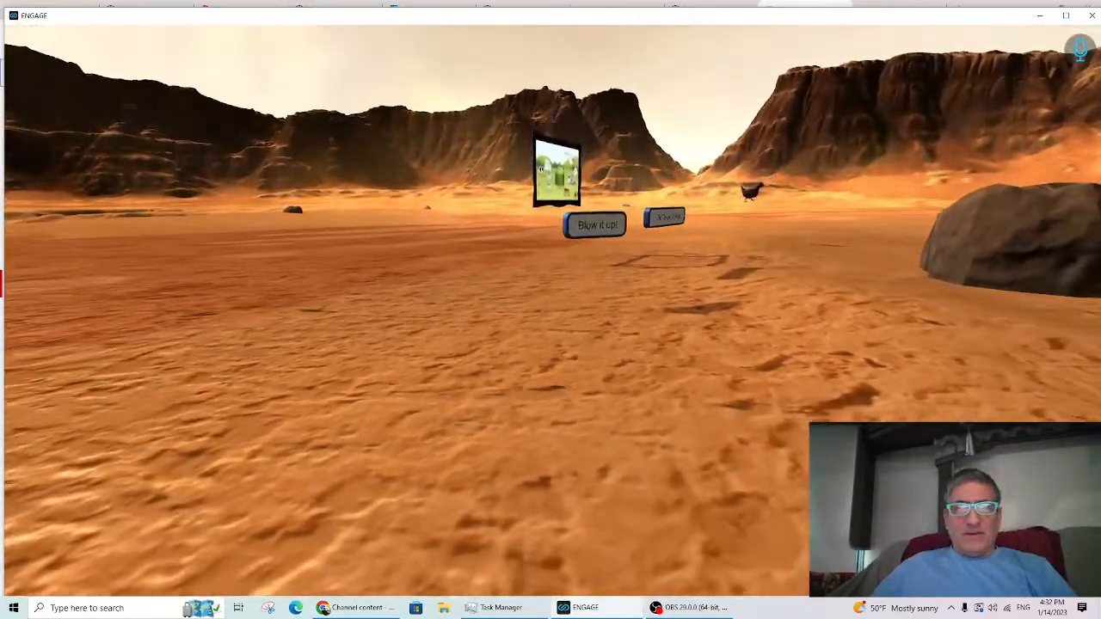
key(w)
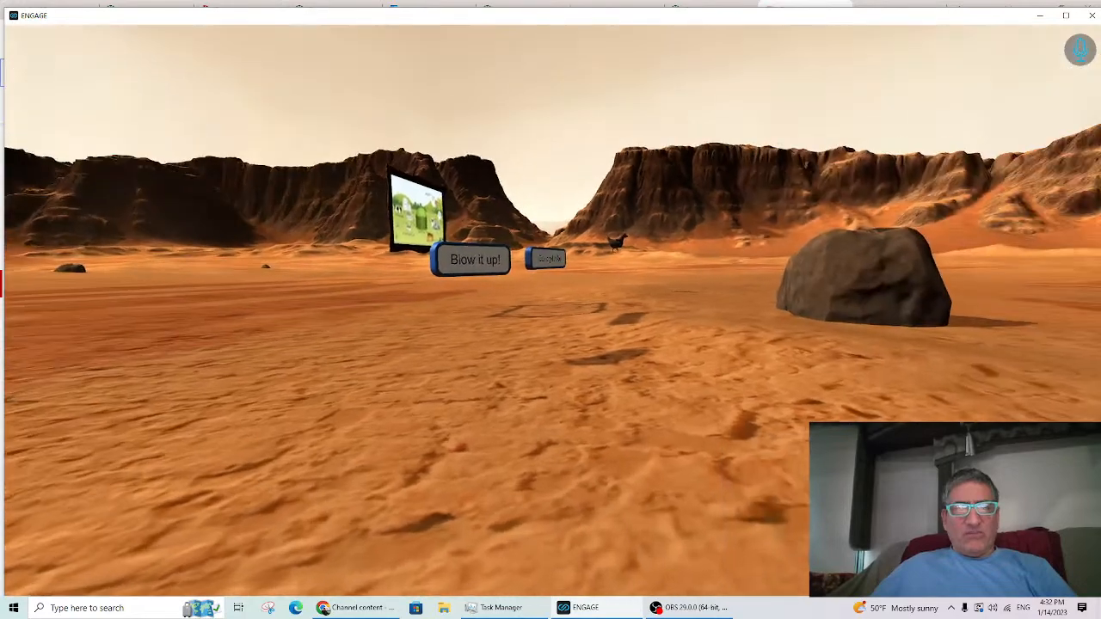
key(d)
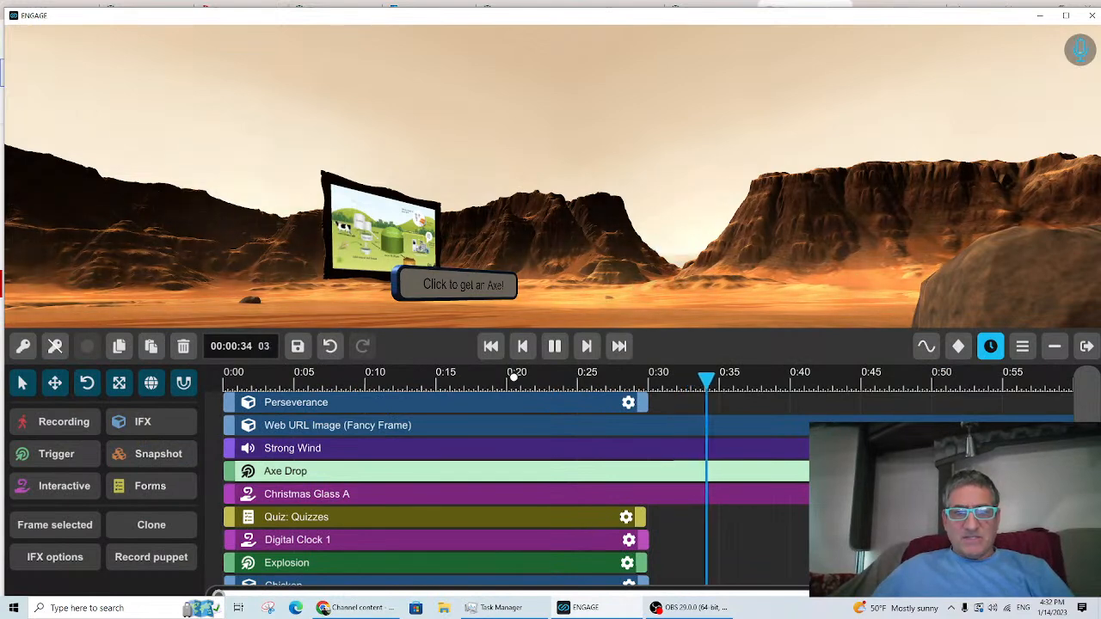
Step: Replay the scene, set off the "Blow it up!" button again, bring the editor back, and pause at 00:00:11 26
click(555, 347)
key(Escape)
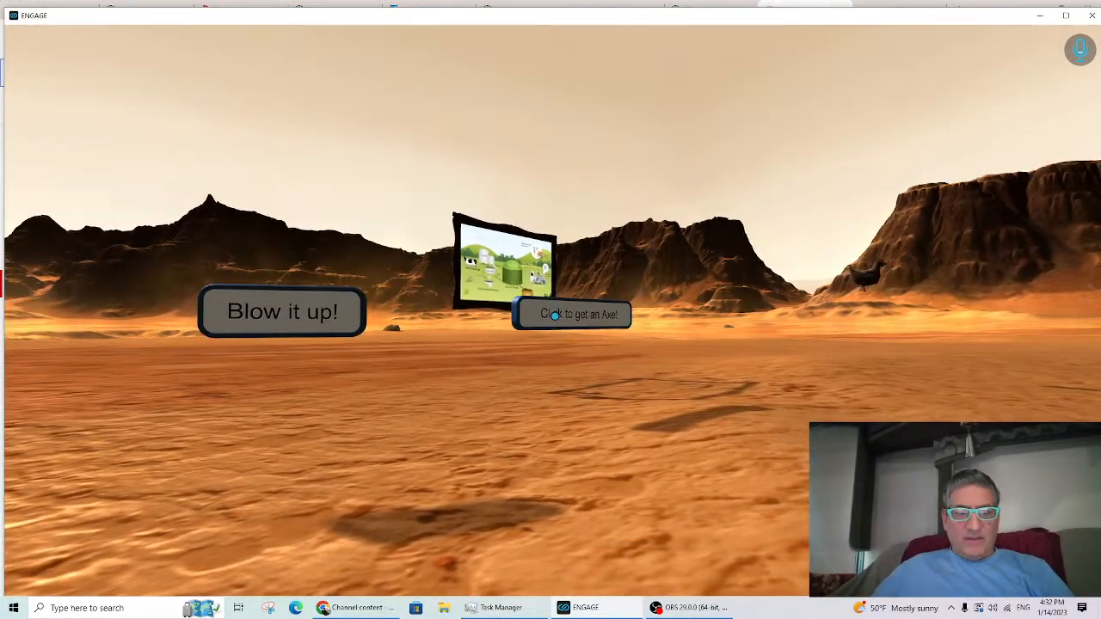
key(w)
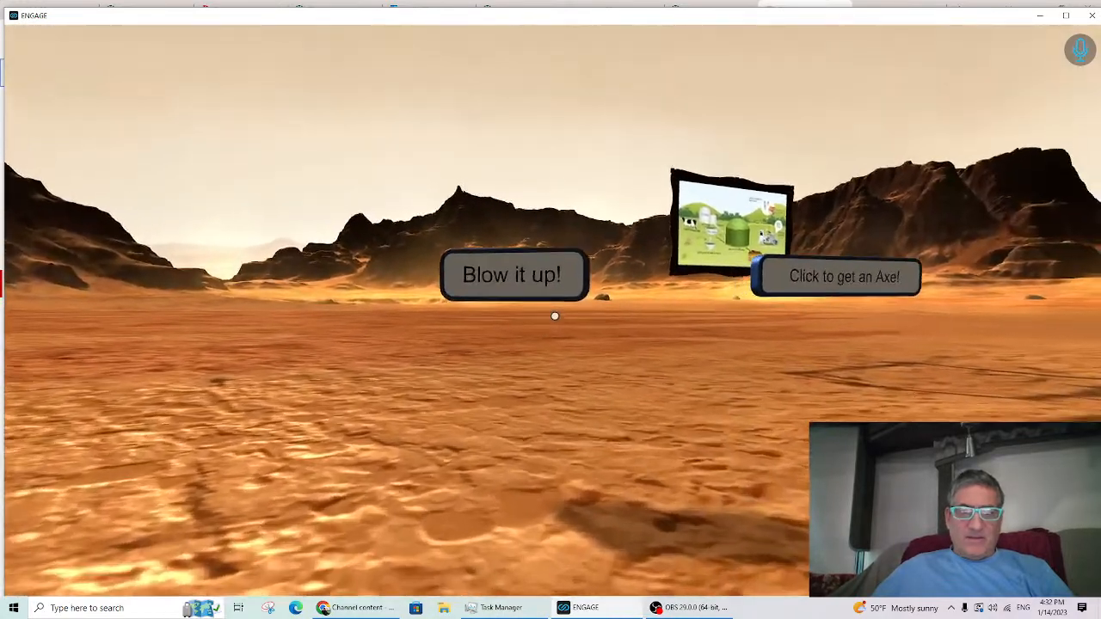
click(555, 316)
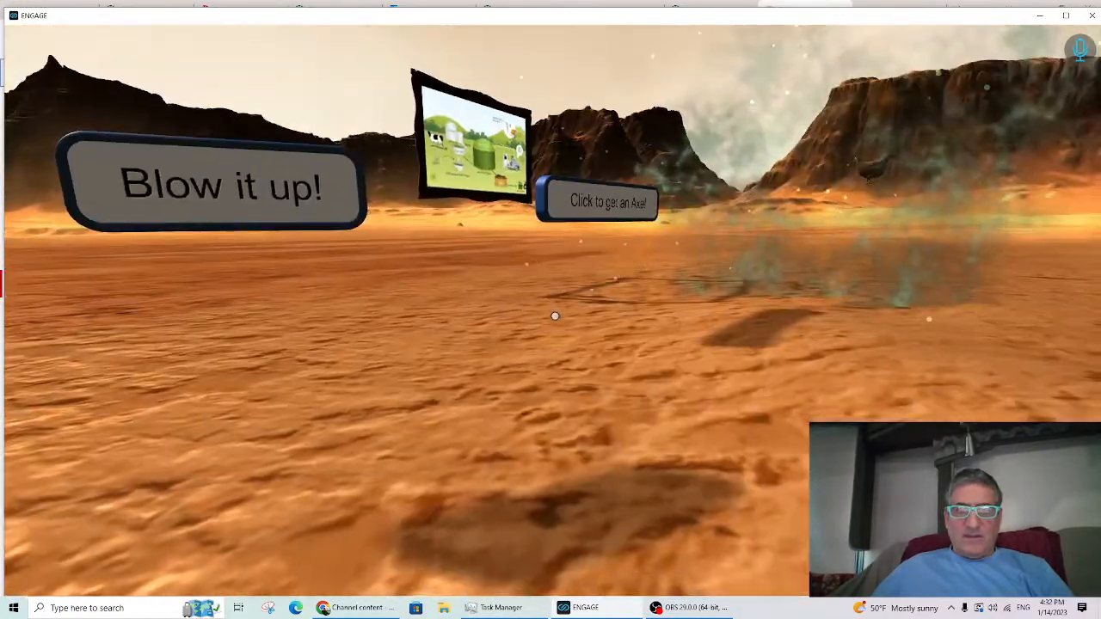
key(Tab)
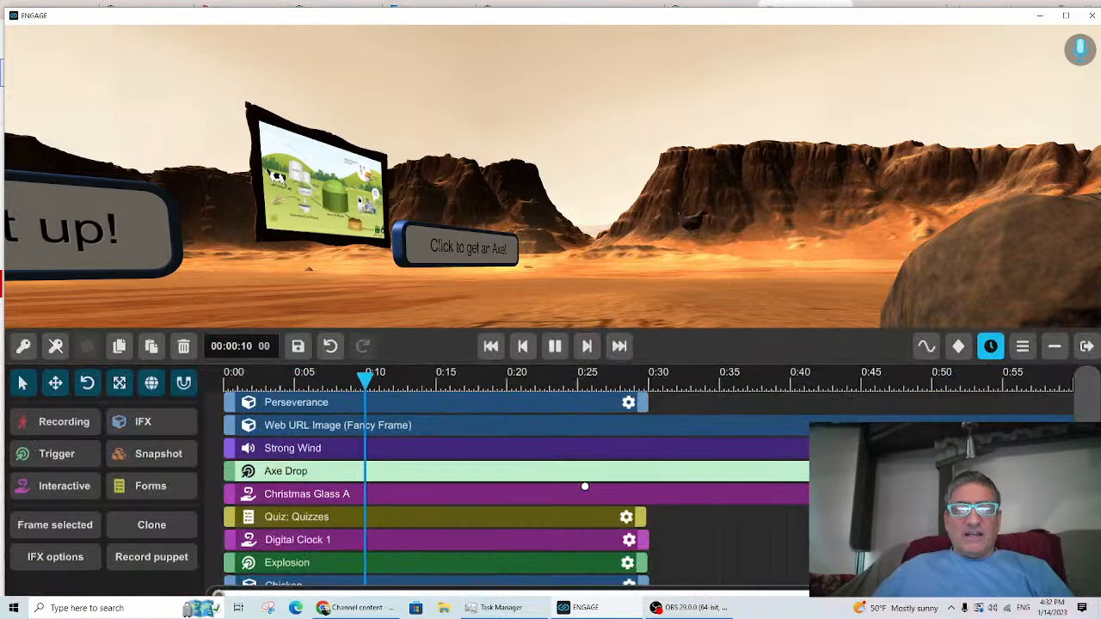
click(554, 345)
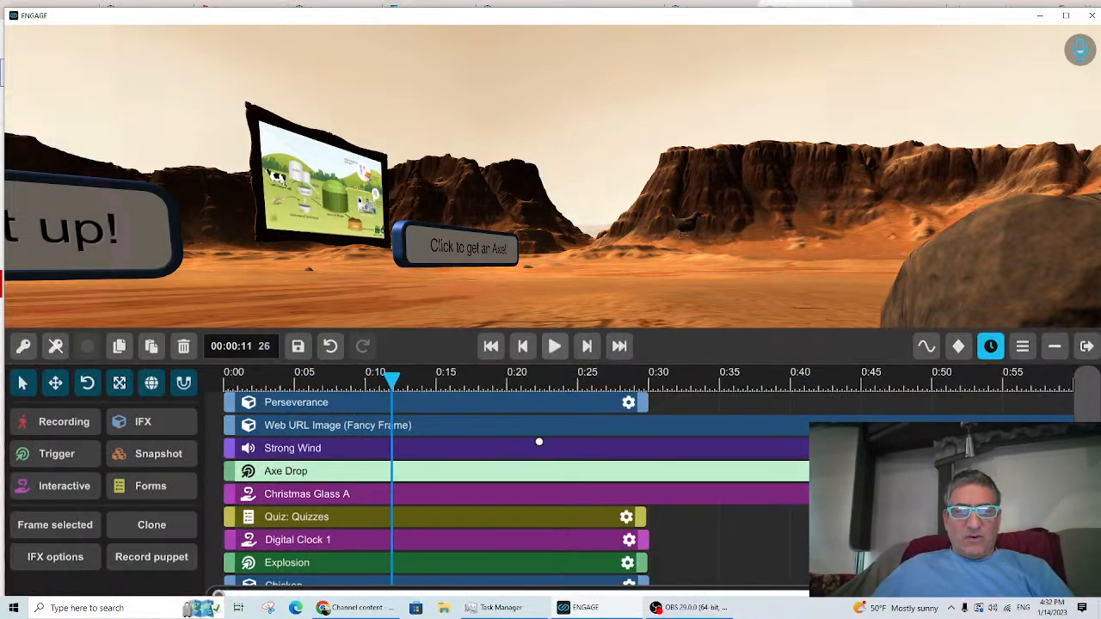
Step: Make the Christmas Glass A object relative to World Position and save the effect
click(495, 532)
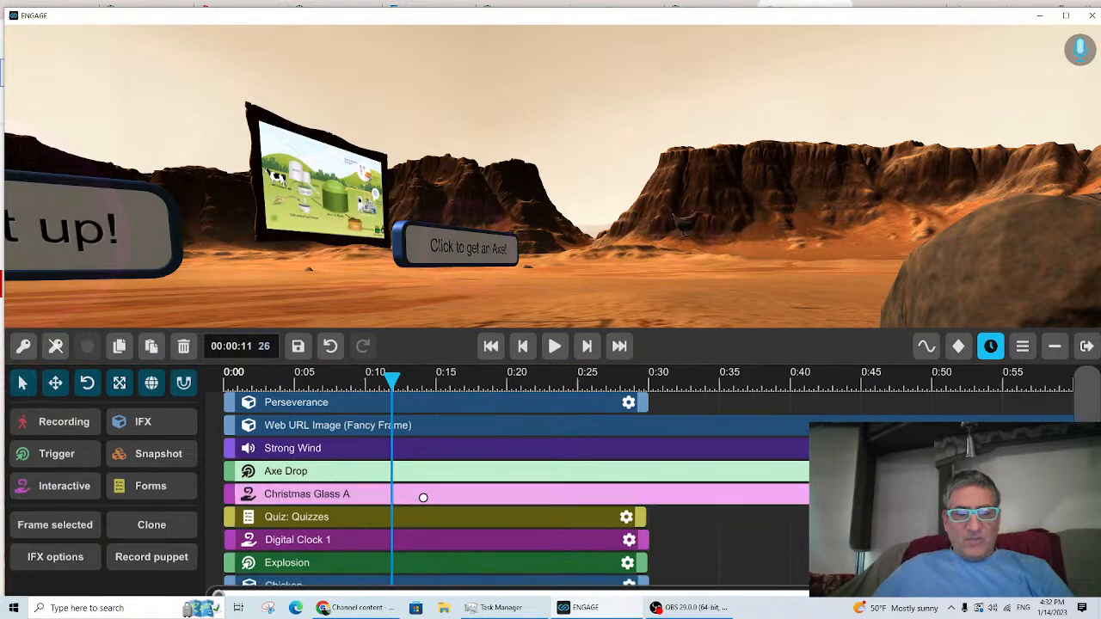
right_drag(730, 279, 565, 332)
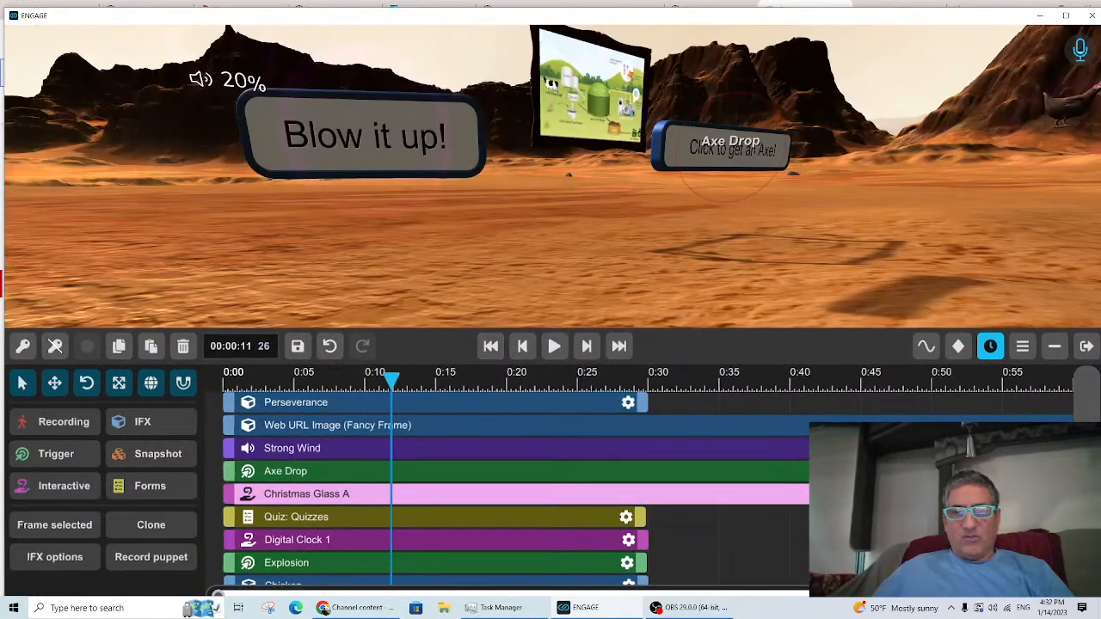
click(887, 494)
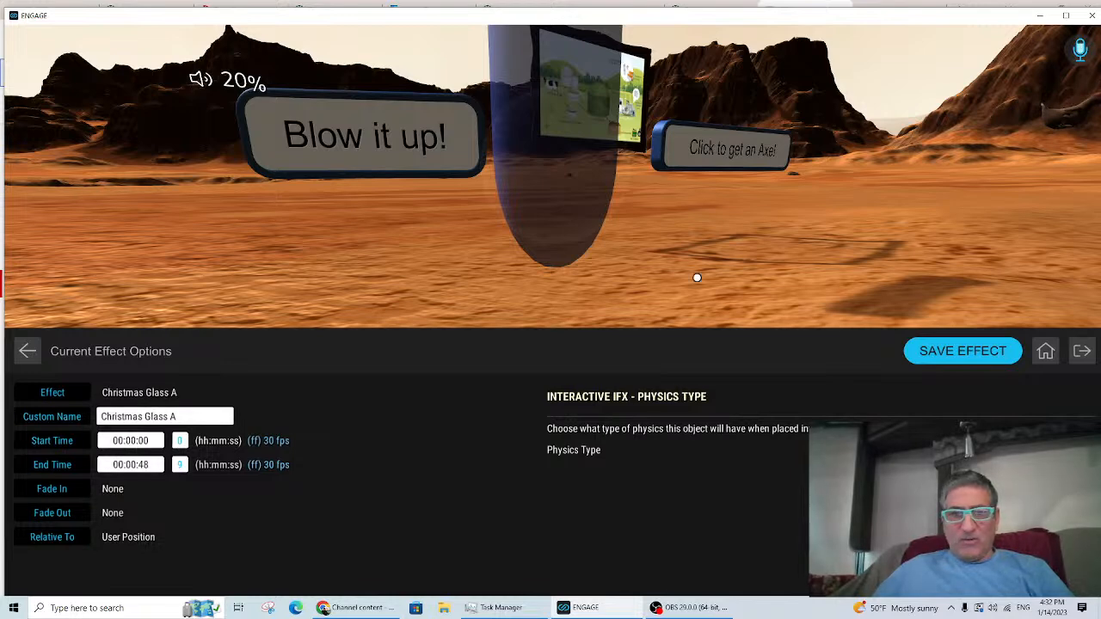
right_drag(630, 162, 495, 219)
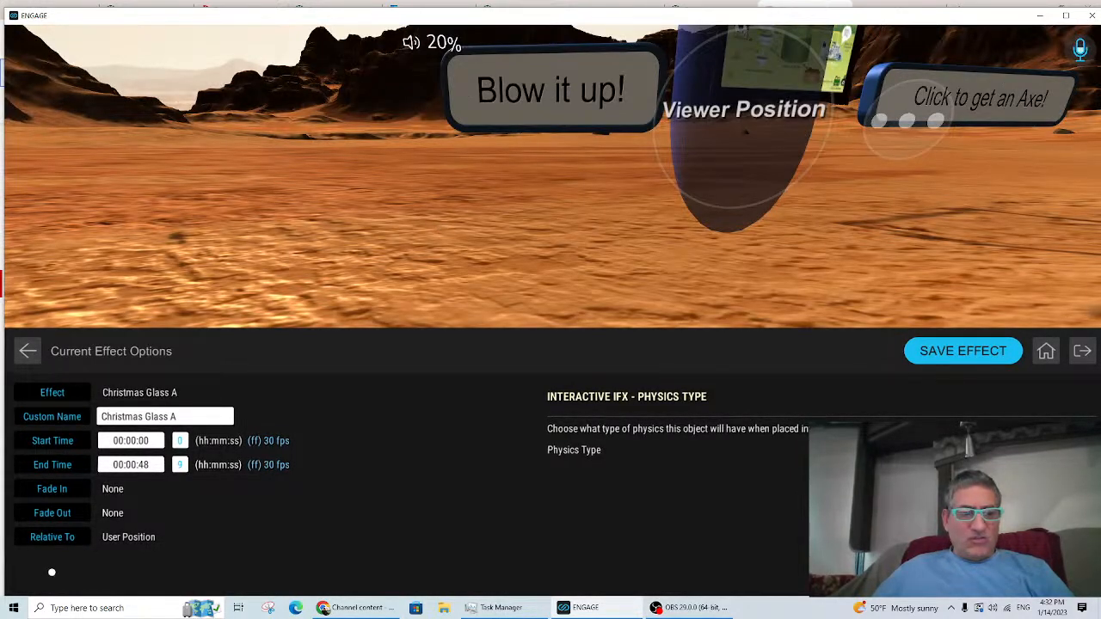
click(54, 536)
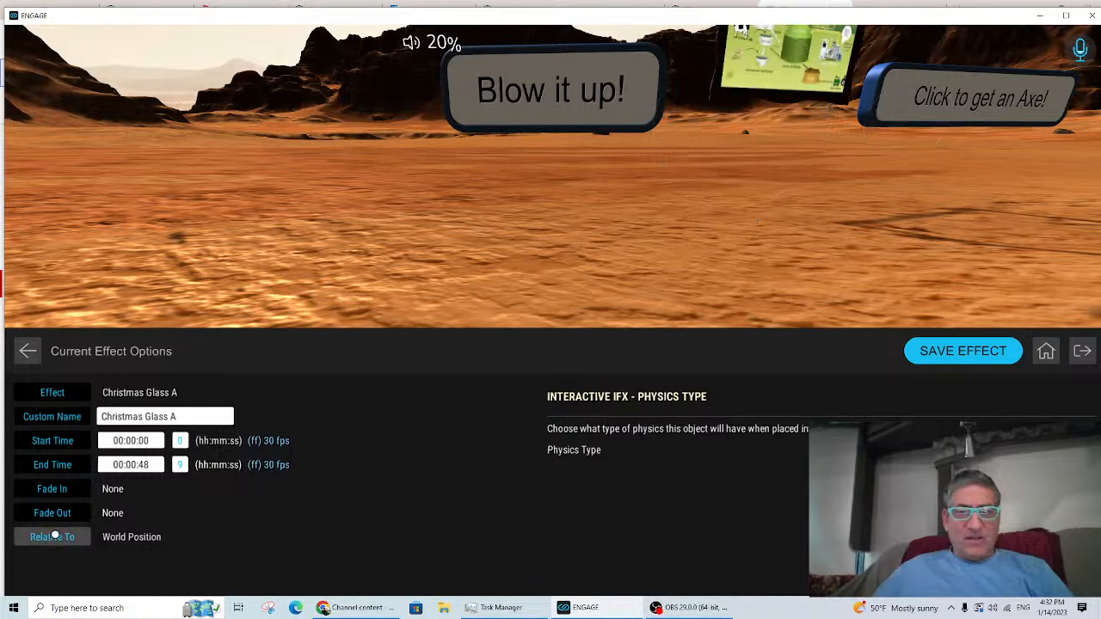
right_drag(590, 252, 747, 181)
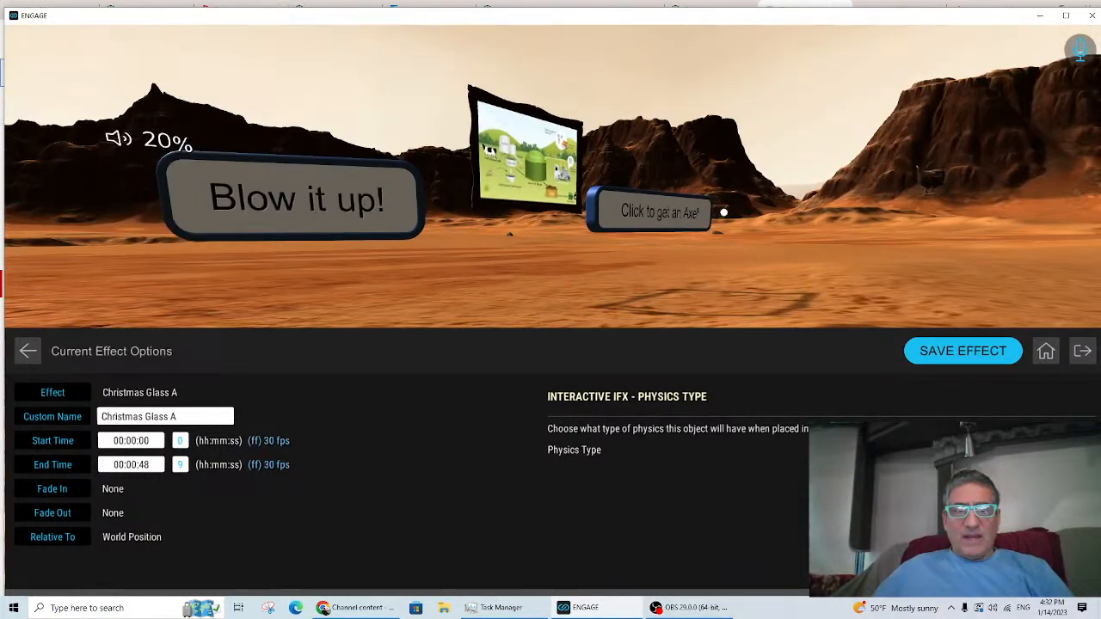
click(922, 350)
right_drag(590, 238, 266, 223)
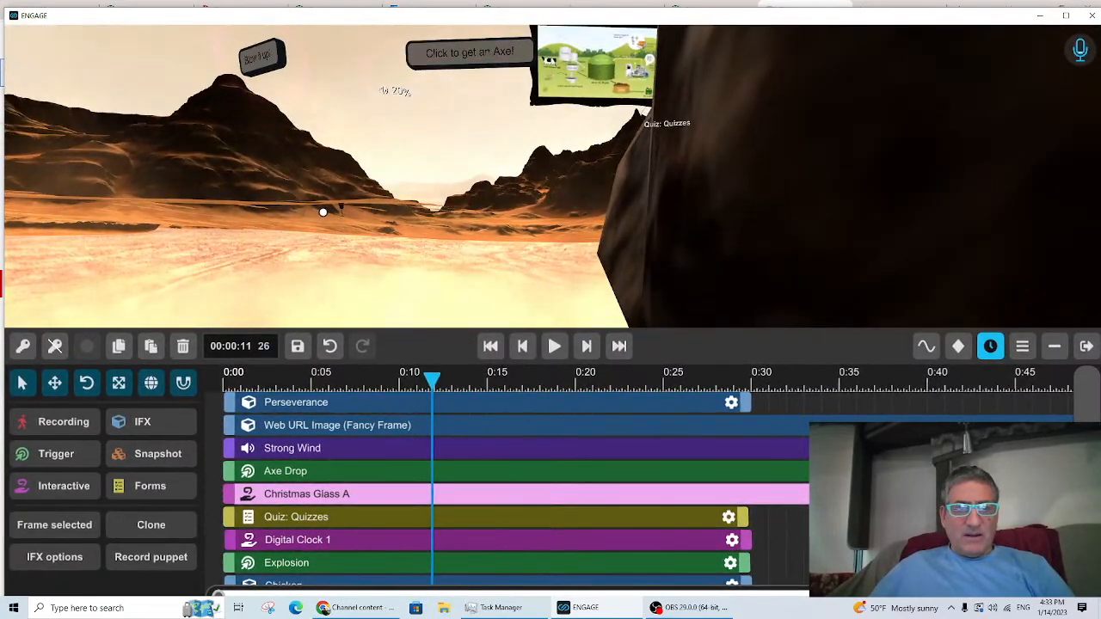
Step: Switch Christmas Glass A's relative setting to User Position and back to World Position, and save the effect
right_drag(339, 207, 219, 163)
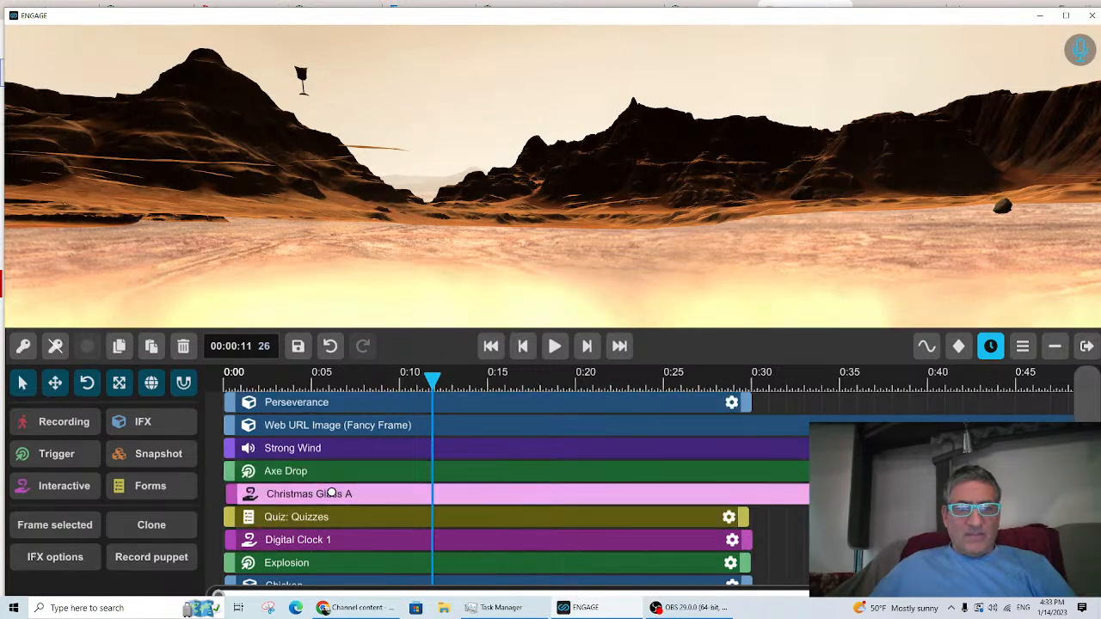
click(55, 384)
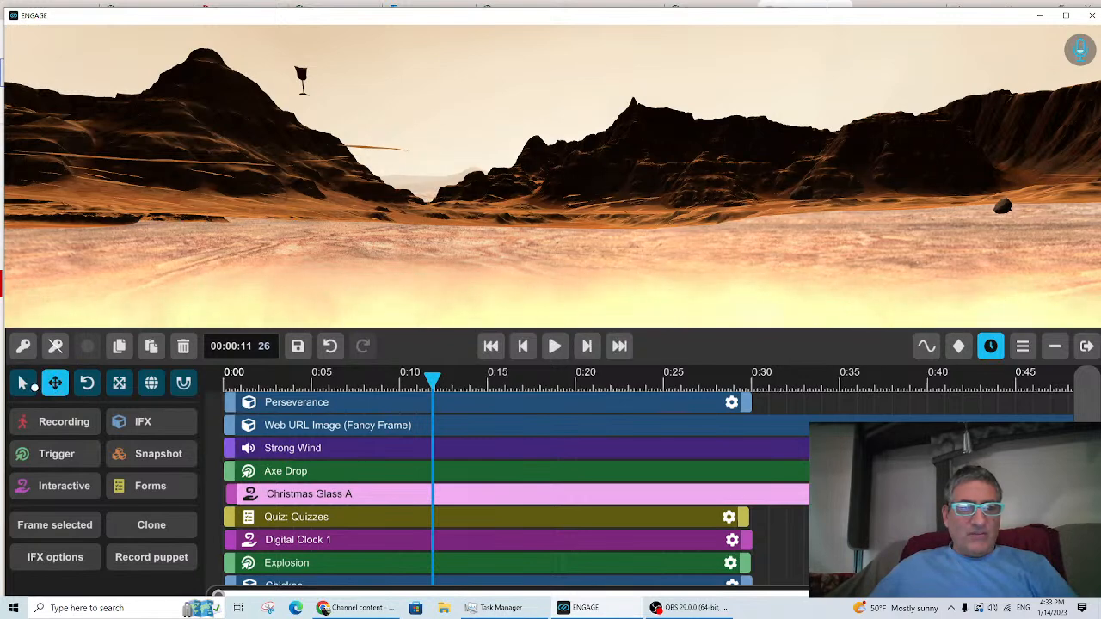
click(148, 237)
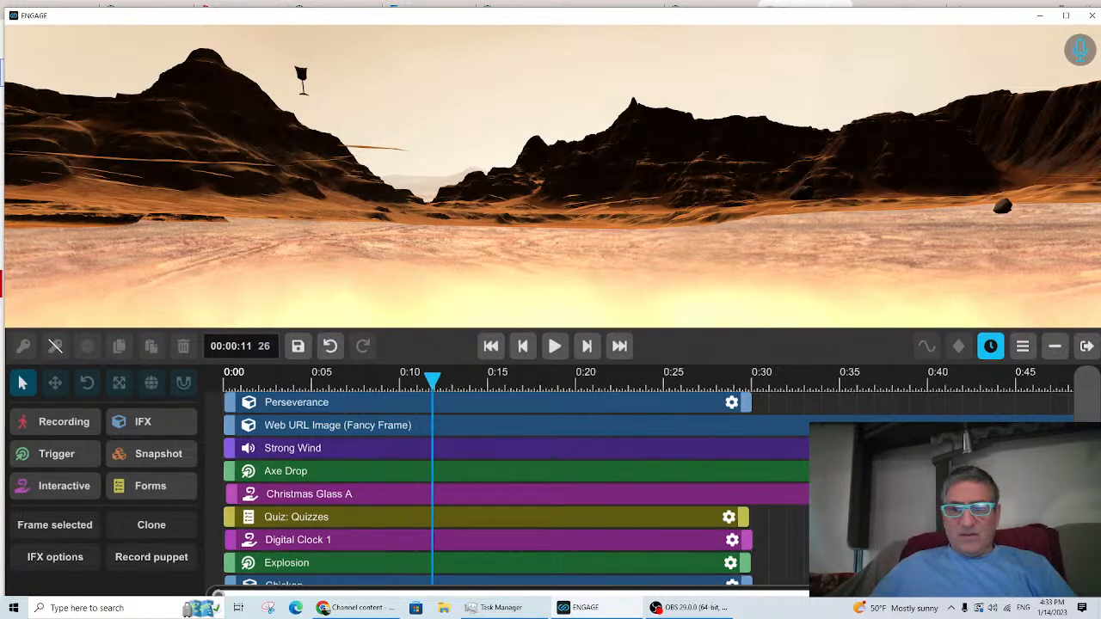
click(516, 494)
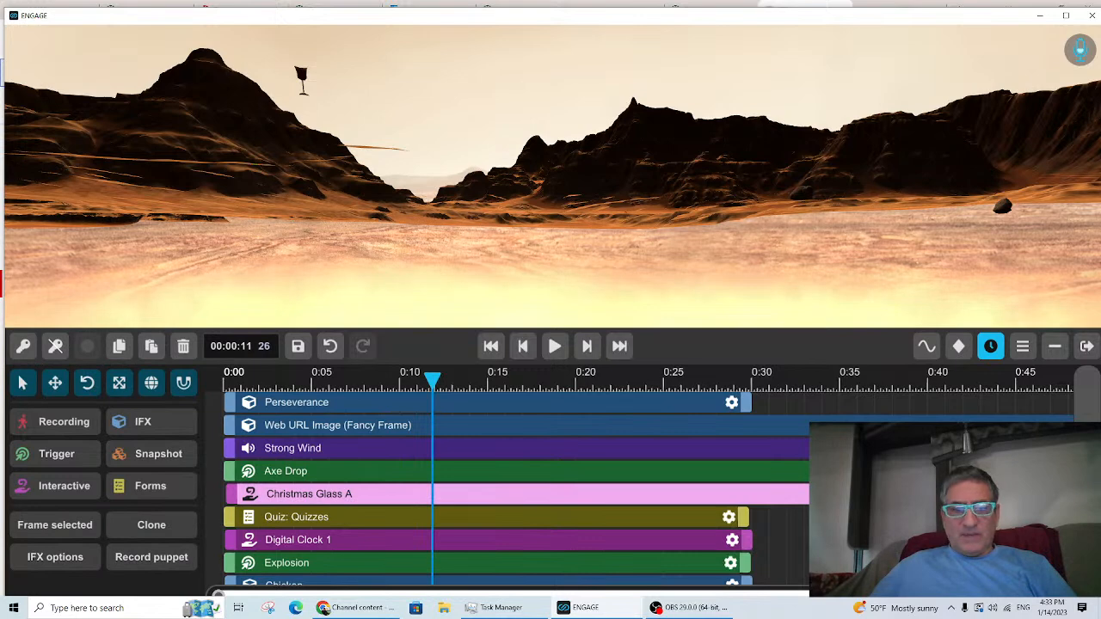
click(1055, 493)
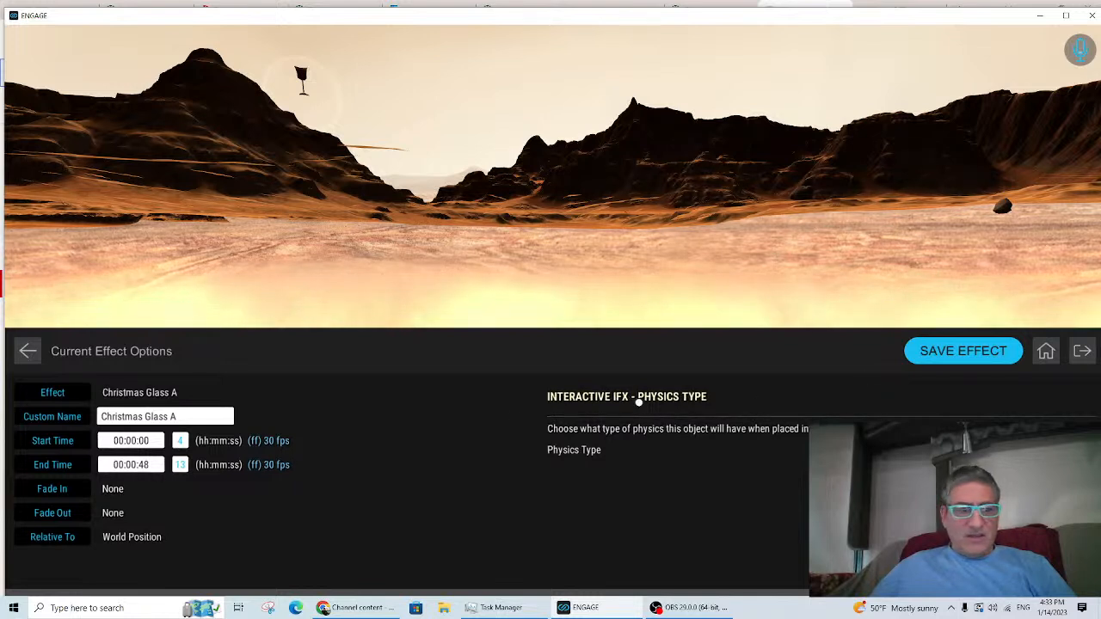
click(68, 536)
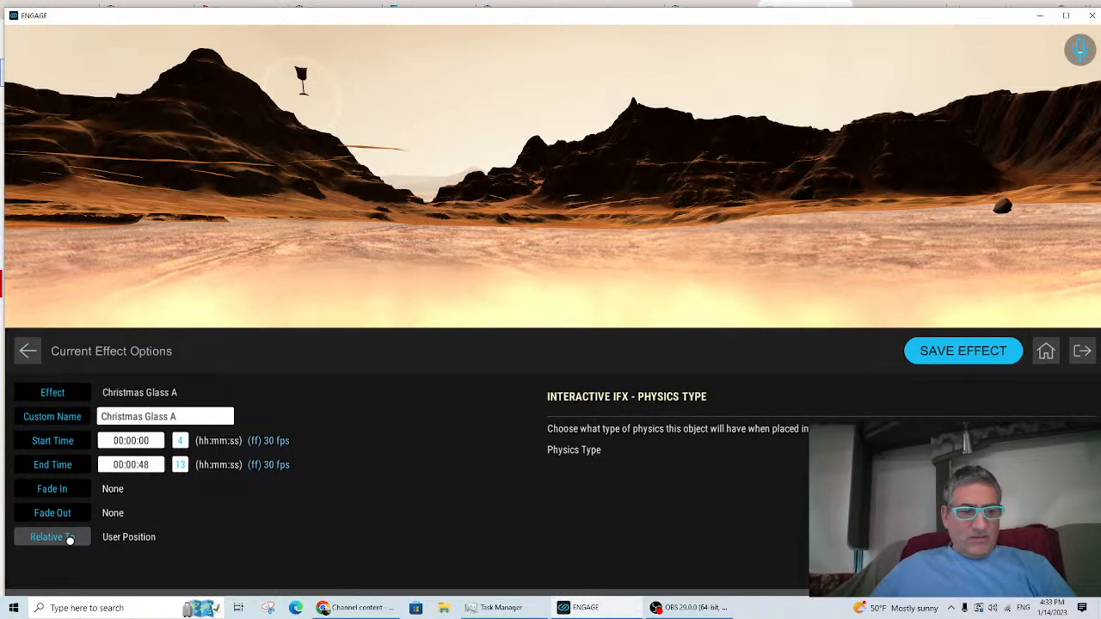
click(73, 537)
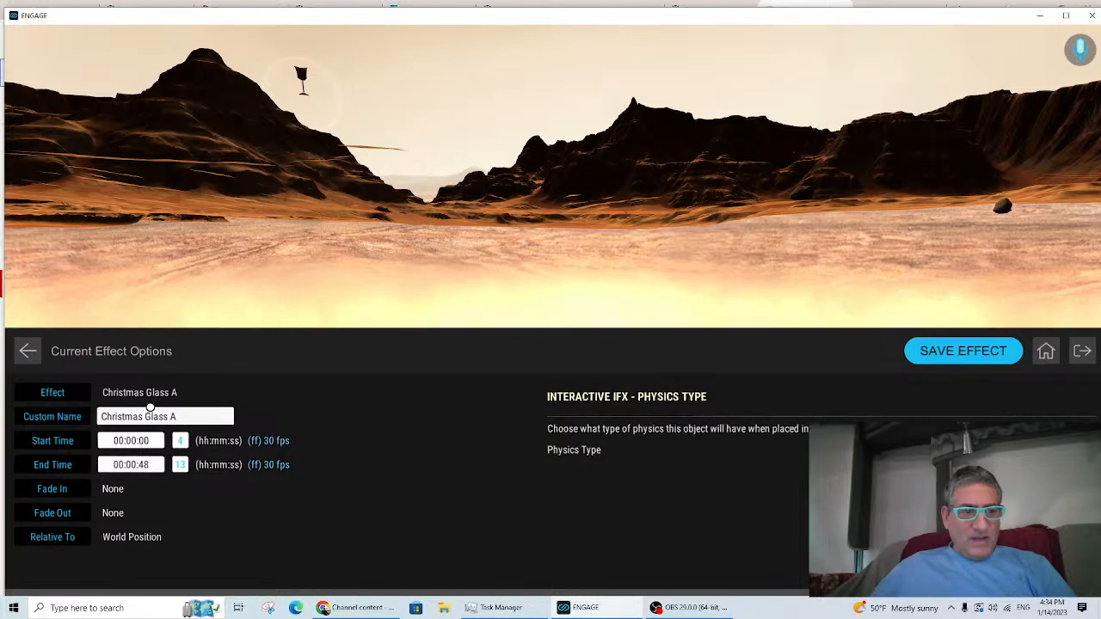
click(952, 359)
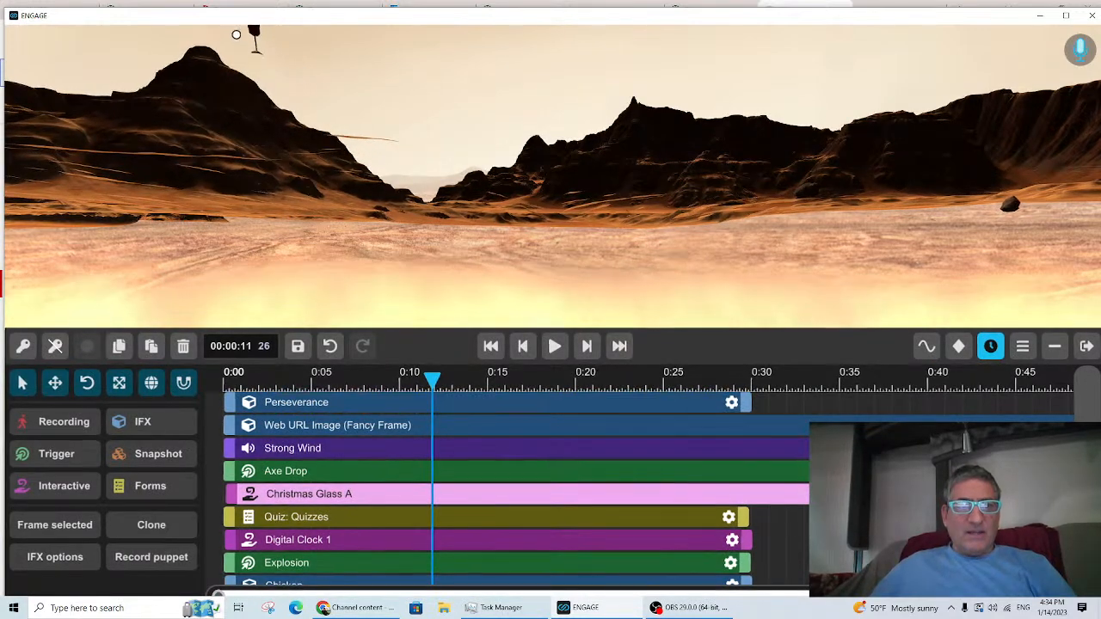
Step: Examine the placement of the Christmas Glass A object in the scene from close up and farther away
right_drag(305, 79, 217, 45)
key(w)
key(s)
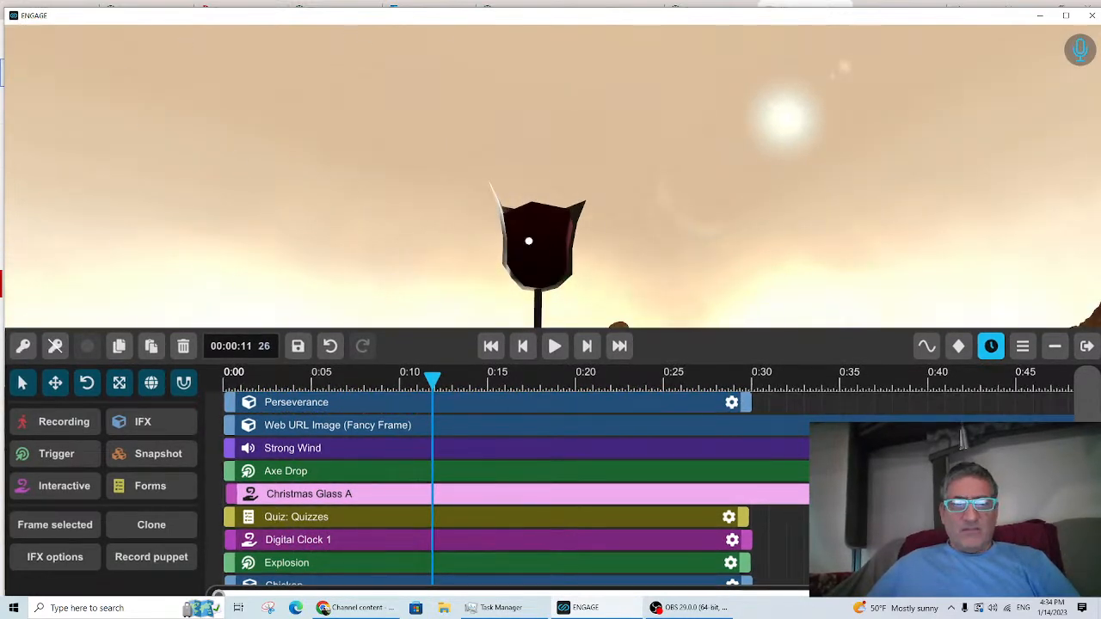
right_drag(554, 242, 552, 267)
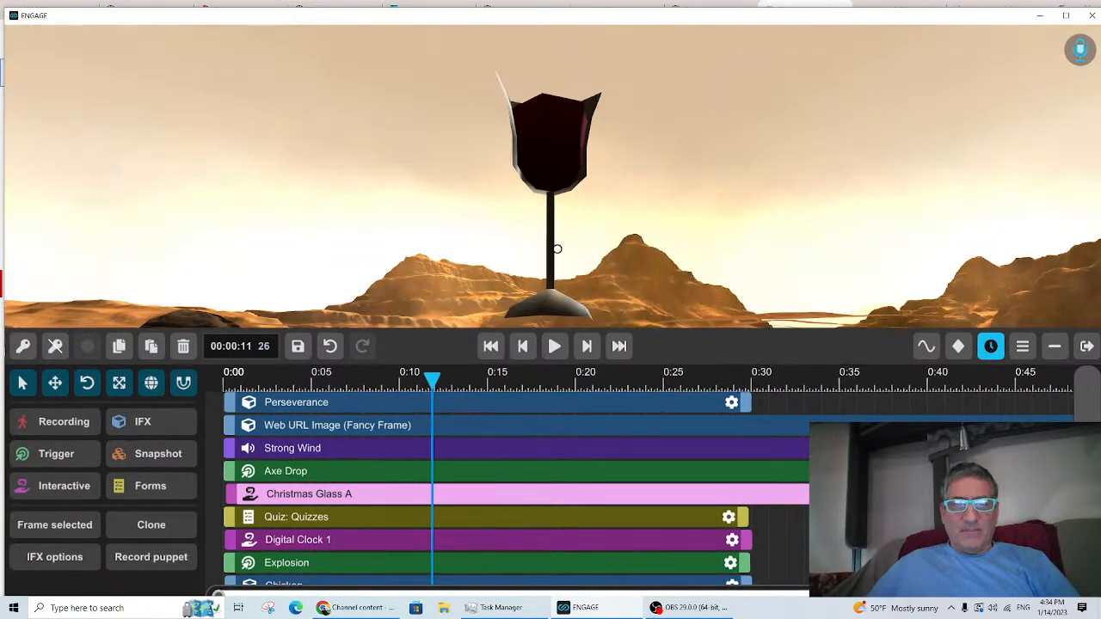
right_drag(553, 160, 568, 198)
key(s)
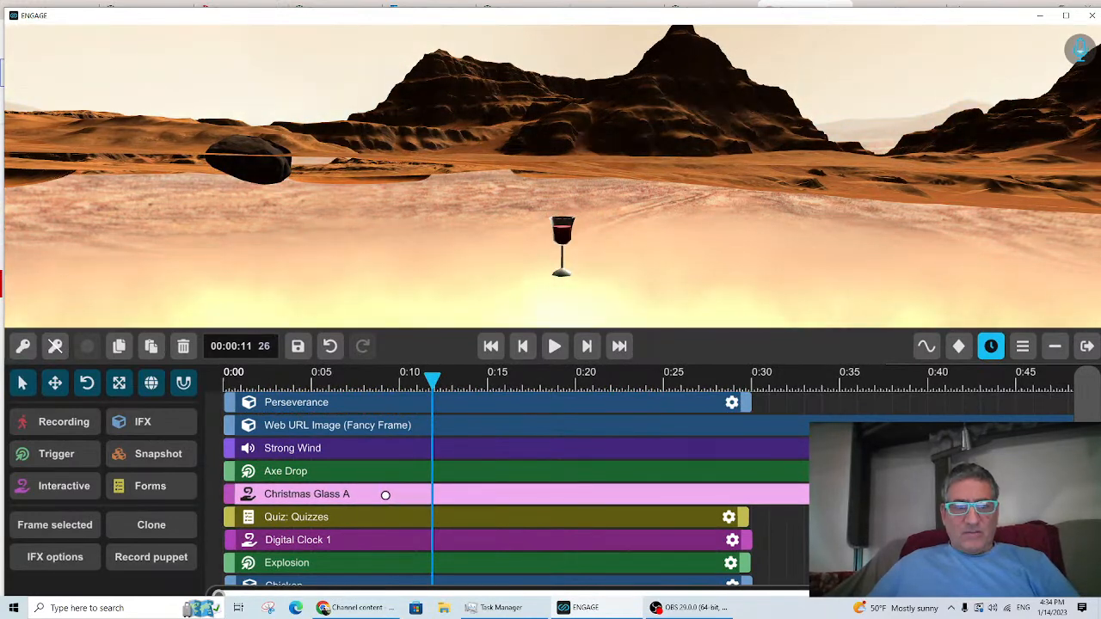
Step: Show the Chicken's keyframes, move the playhead to 00:00:03 01, and bring the chicken into view
right_drag(691, 280, 738, 256)
scroll(402, 445, down, 1)
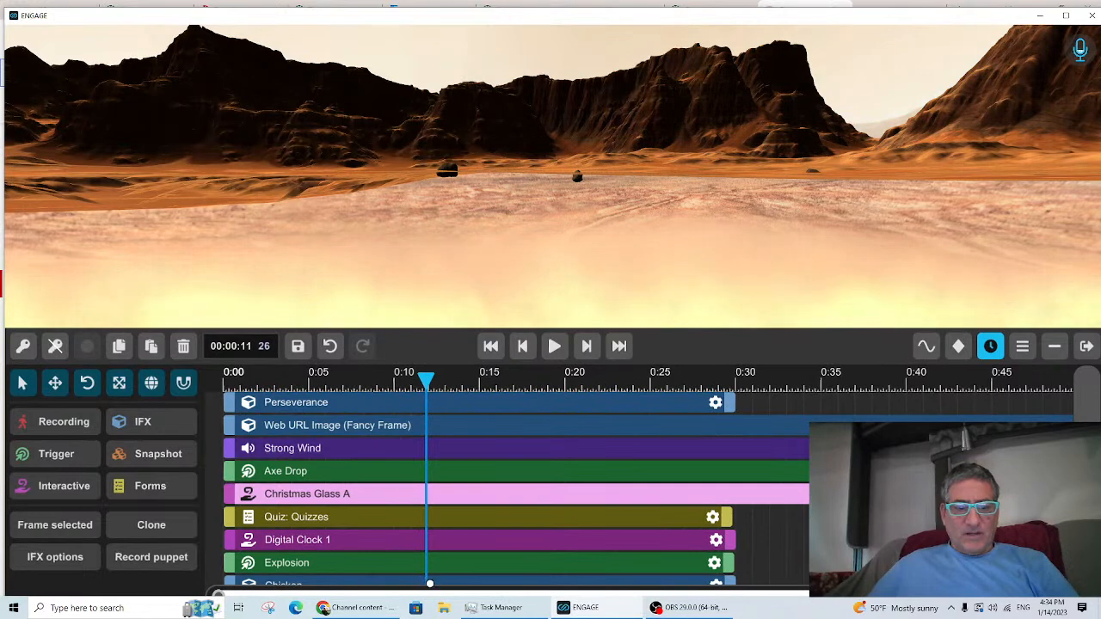
click(457, 582)
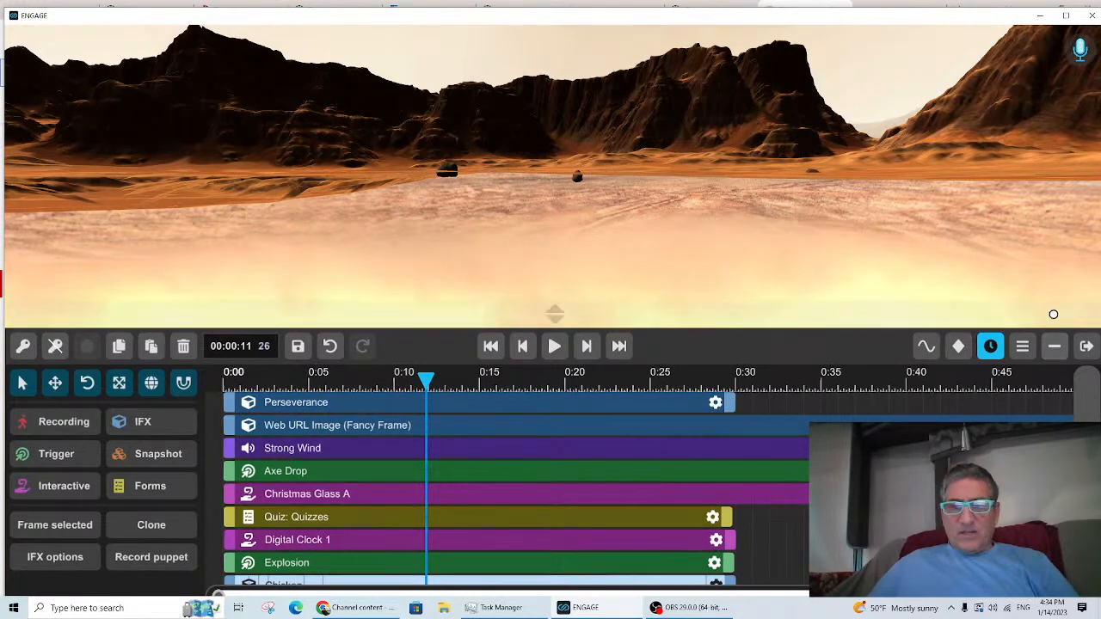
click(958, 346)
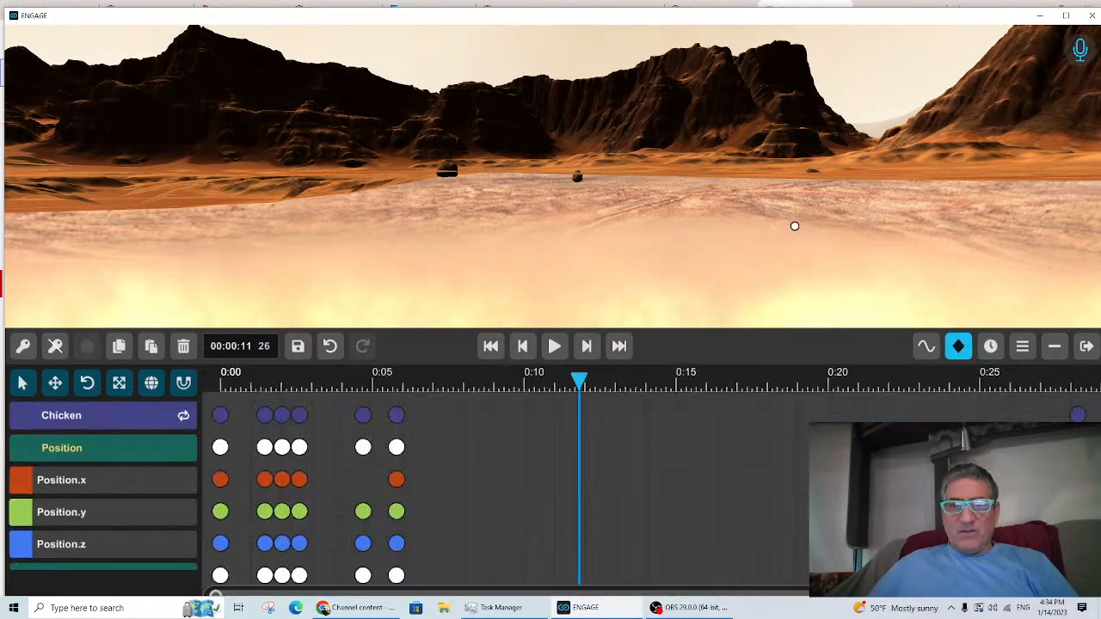
right_drag(706, 226, 799, 215)
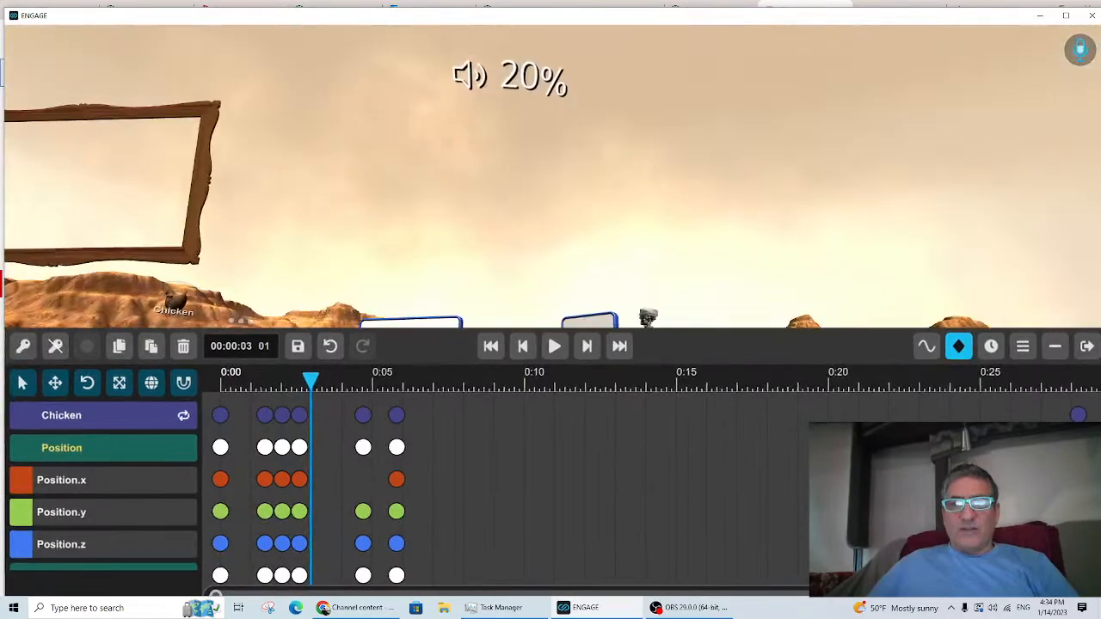
right_drag(551, 177, 533, 220)
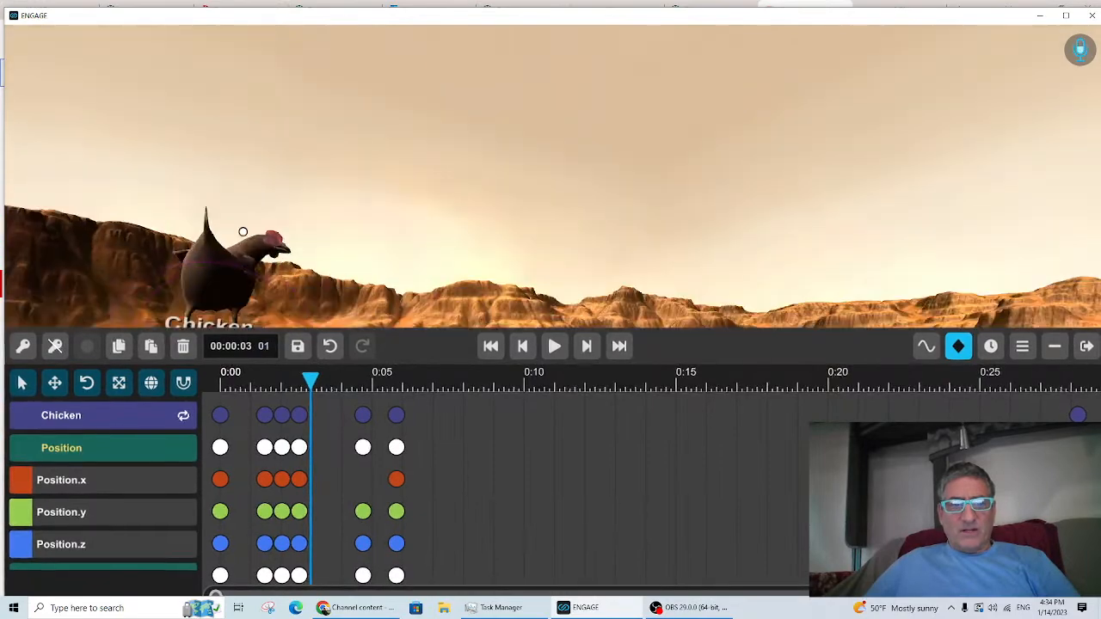
right_drag(243, 231, 12, 280)
key(d)
key(a)
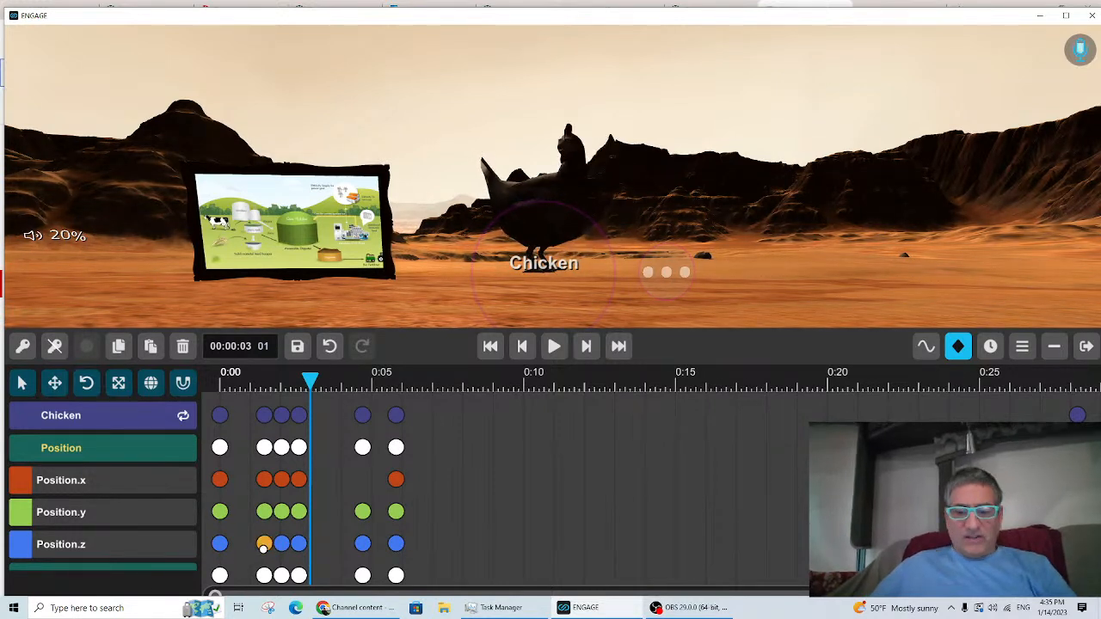
Step: Delete all of the Chicken's Position.z keyframes from the start to about six seconds
key(Delete)
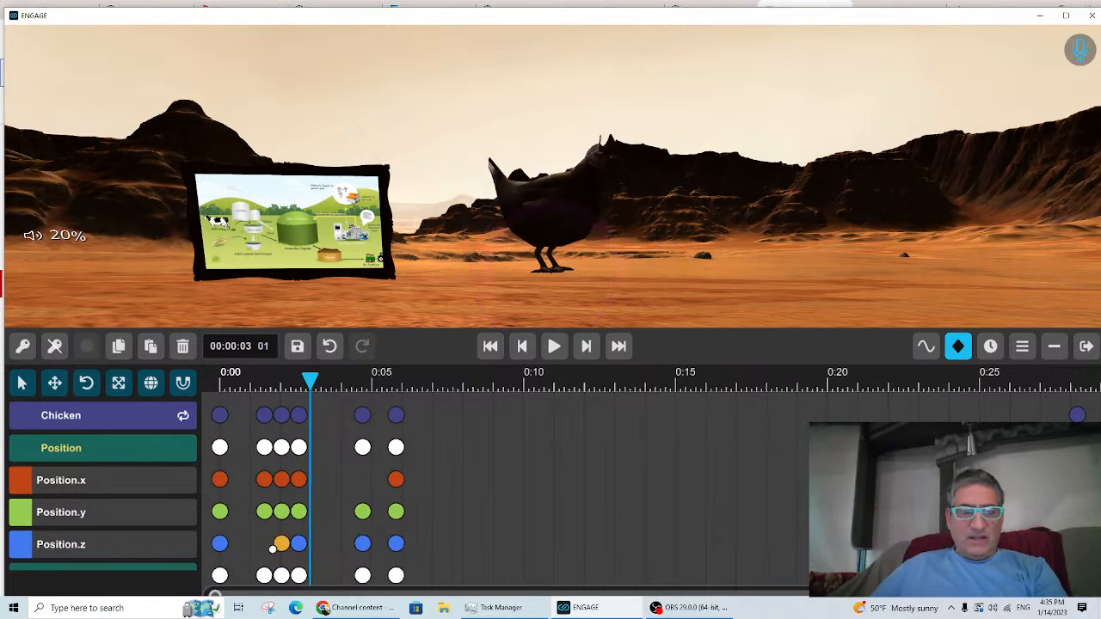
key(Delete)
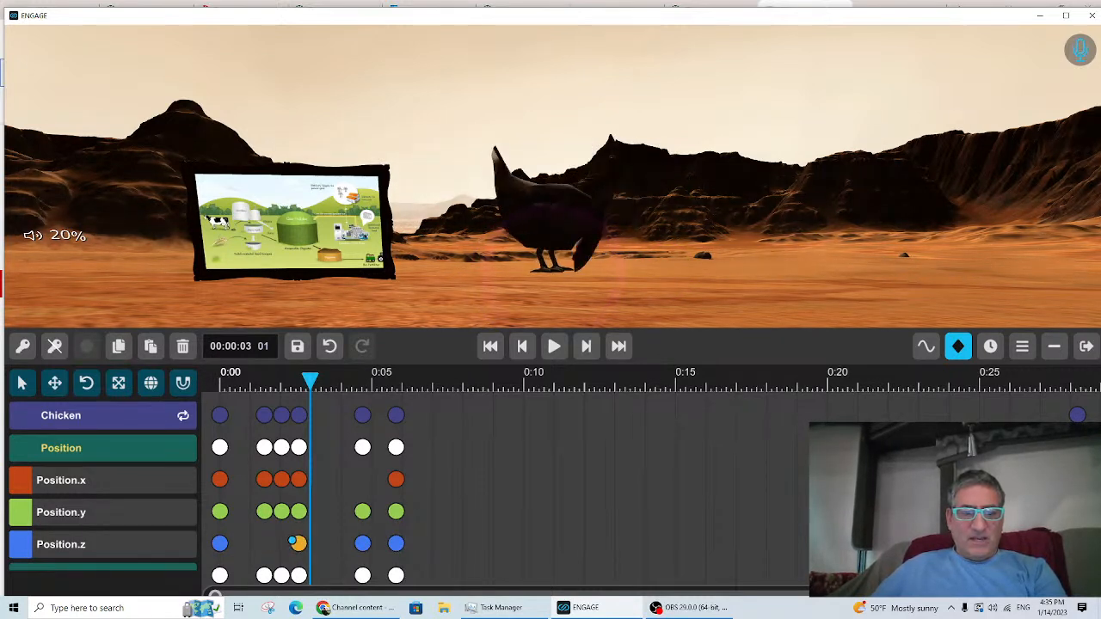
key(Delete)
click(364, 546)
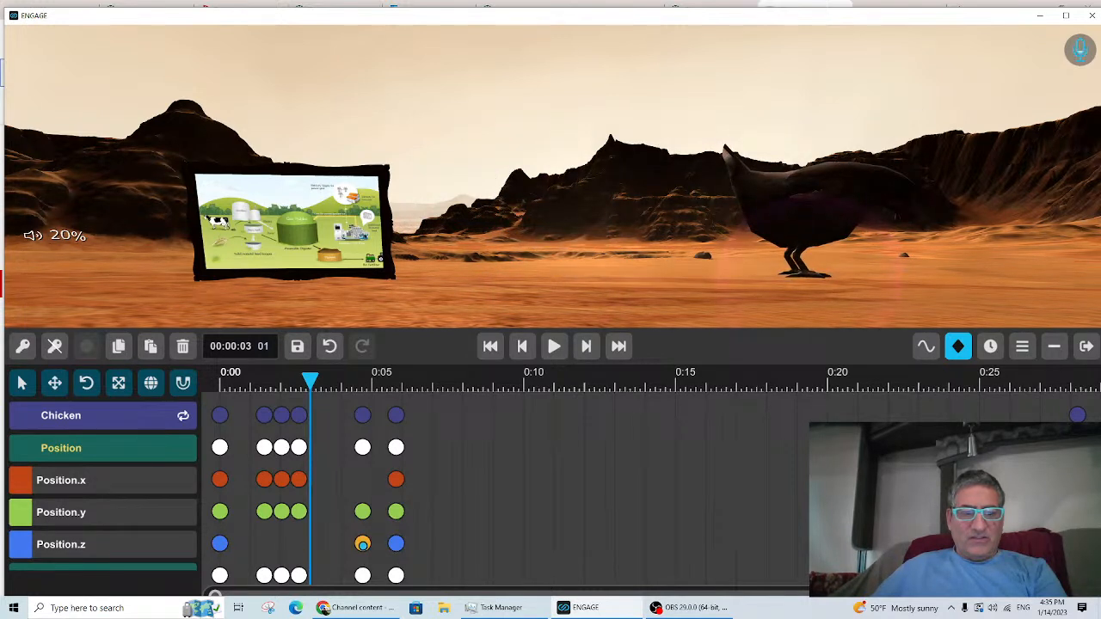
key(Delete)
click(391, 543)
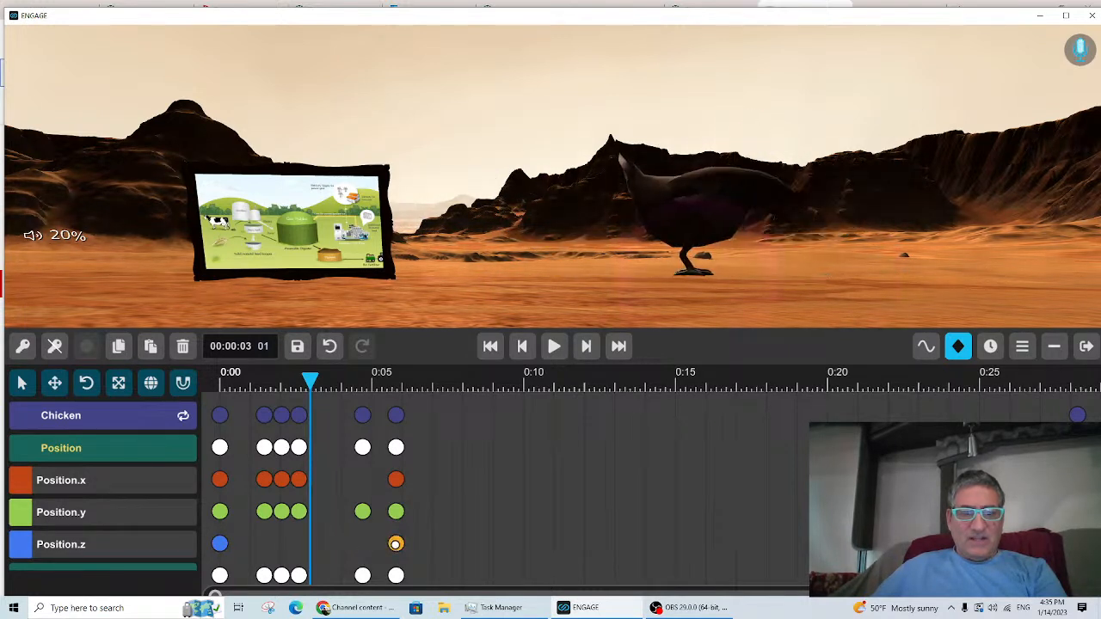
key(Delete)
click(220, 544)
key(Delete)
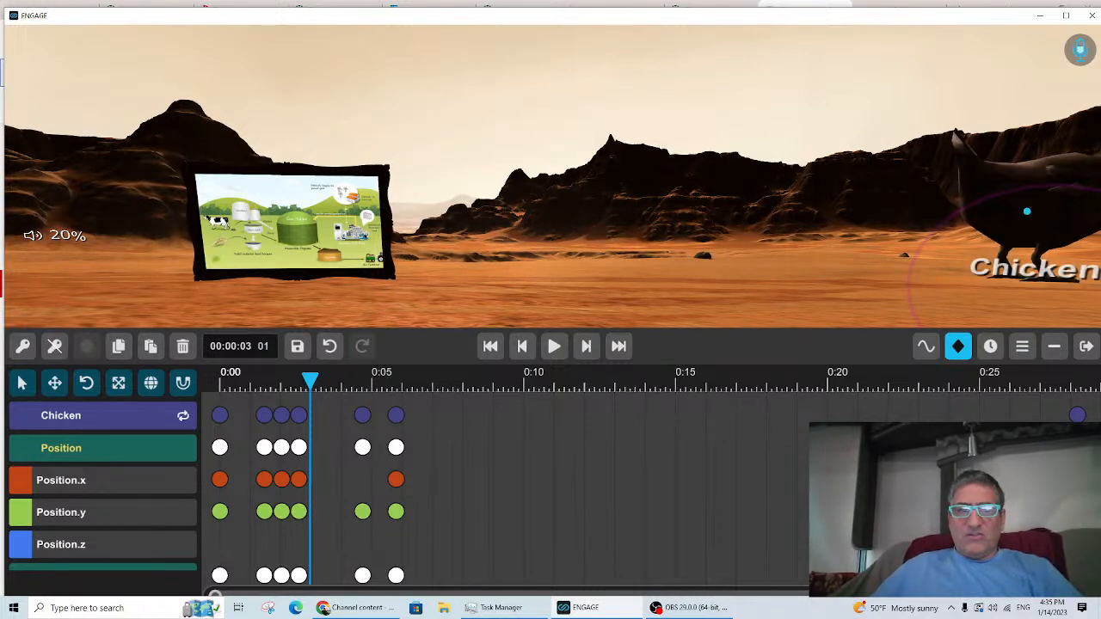
Step: Attach the gizmo to the Chicken, switch it to move mode, and lower the chicken vertically toward the ground
right_drag(968, 232, 1092, 245)
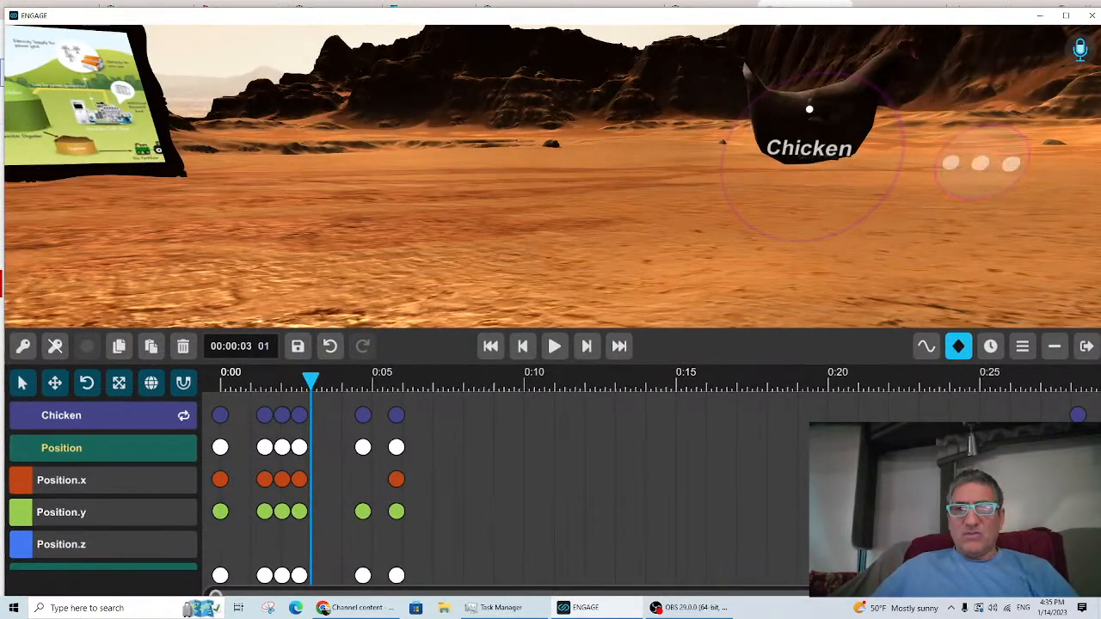
mouse_move(835, 255)
right_down()
mouse_move(820, 261)
mouse_move(835, 256)
right_up()
key(s)
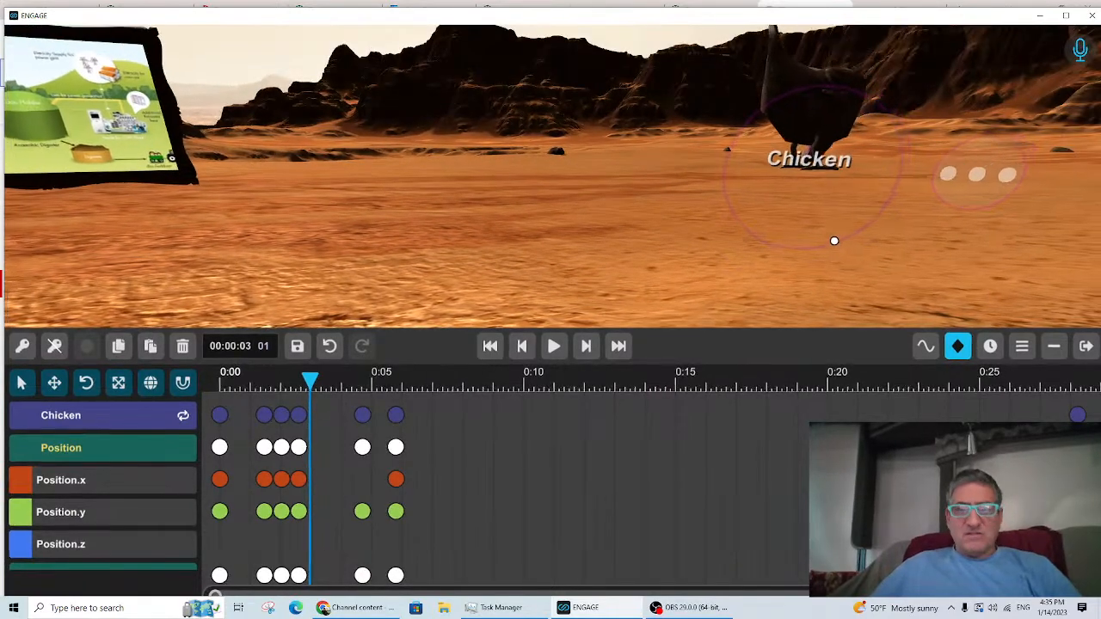
right_drag(834, 216, 789, 272)
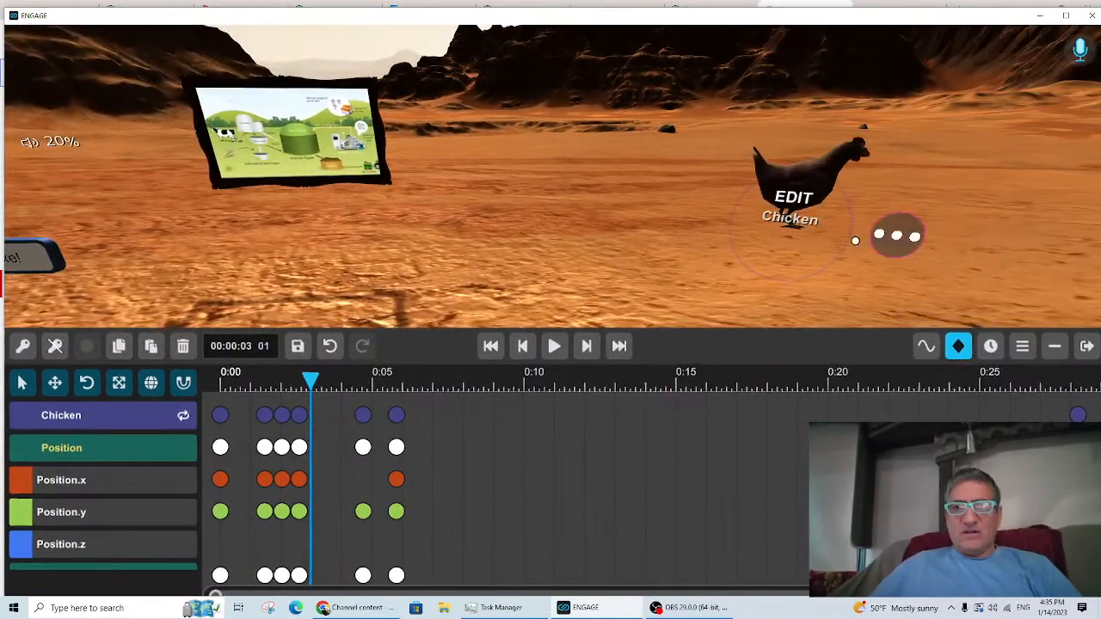
click(897, 236)
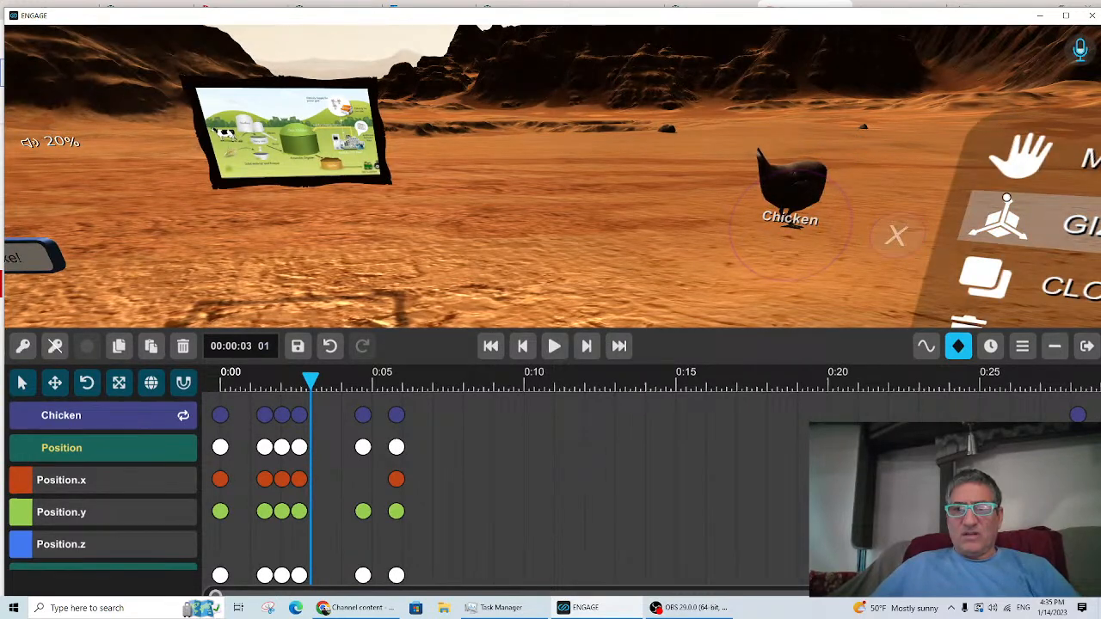
click(1017, 213)
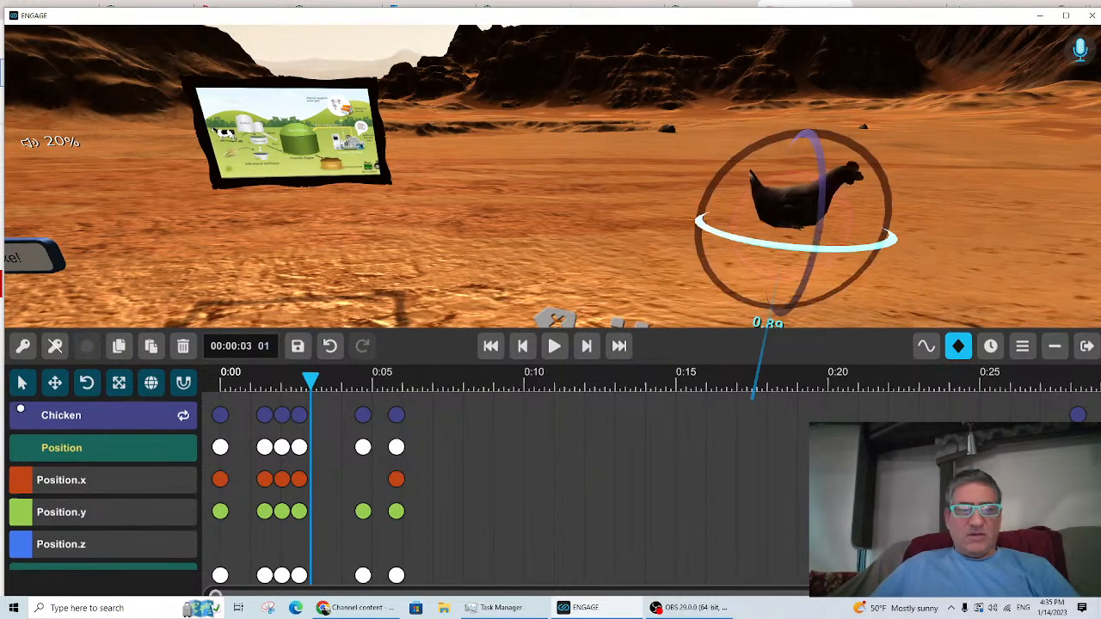
click(56, 383)
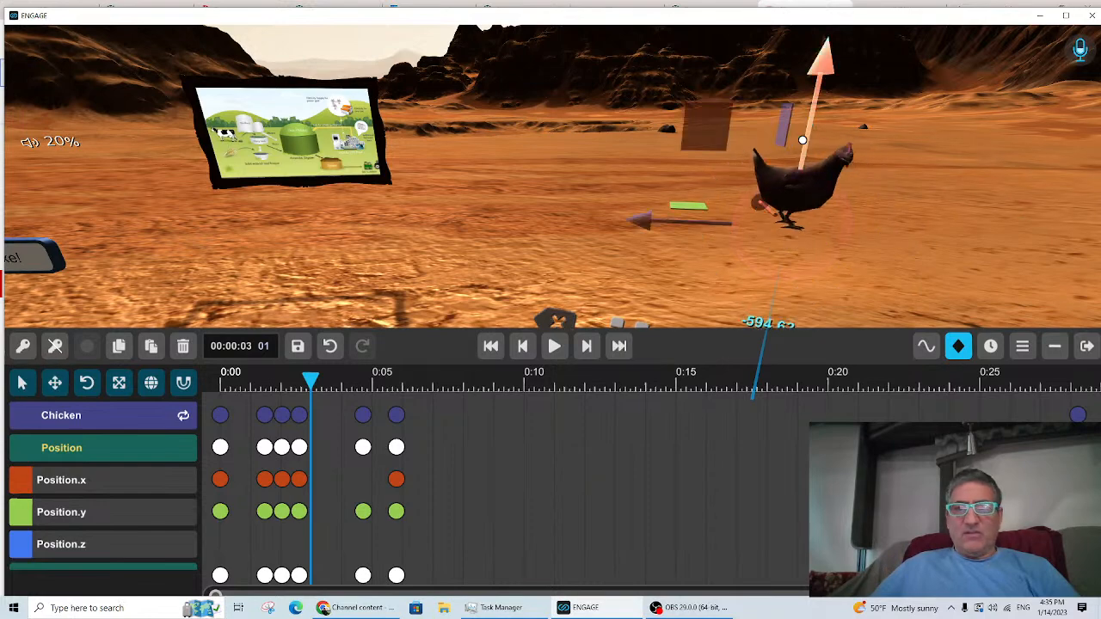
drag(819, 69, 890, 291)
right_drag(893, 291, 956, 338)
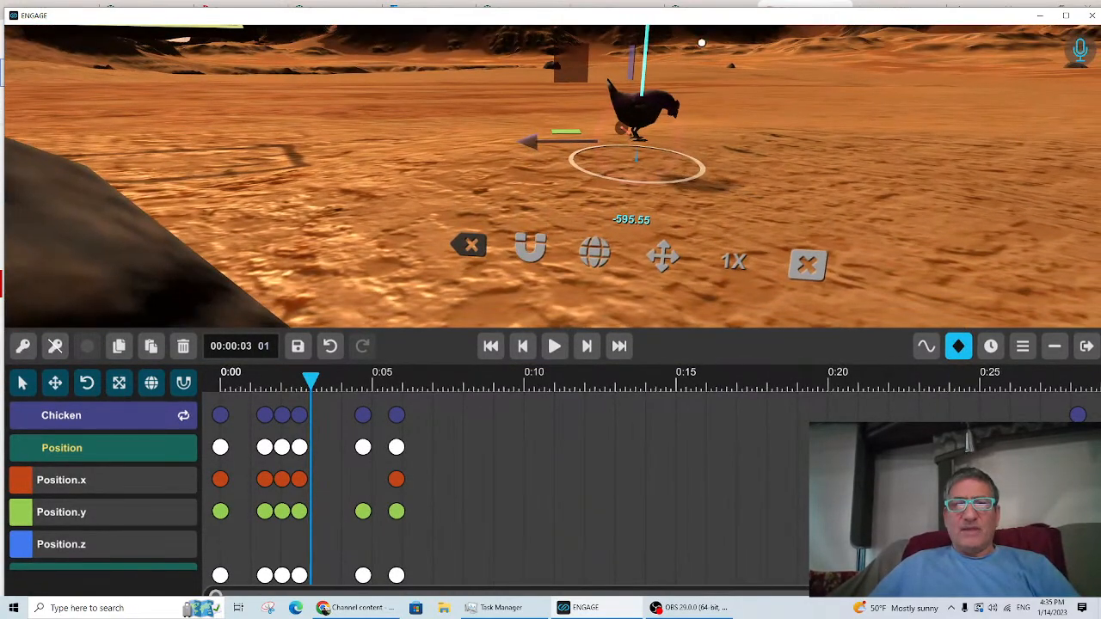
drag(641, 70, 651, 128)
Step: Scrub the Chicken's animation back to 00:00:00 29 and look around the scene for its position
click(300, 413)
click(307, 395)
drag(317, 376, 250, 398)
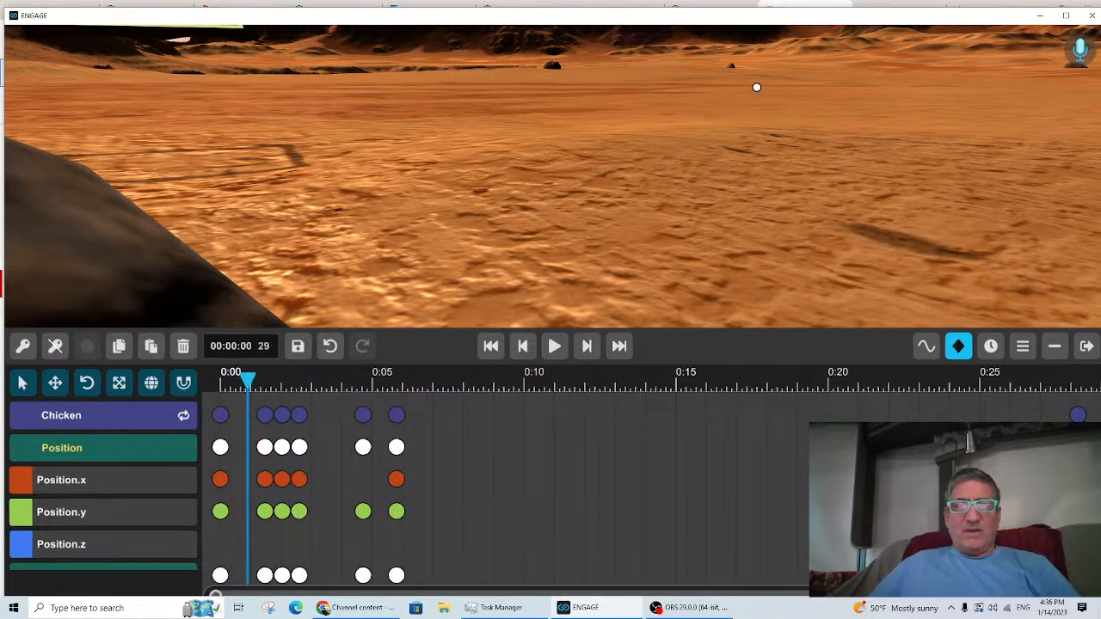
right_drag(722, 202, 521, 216)
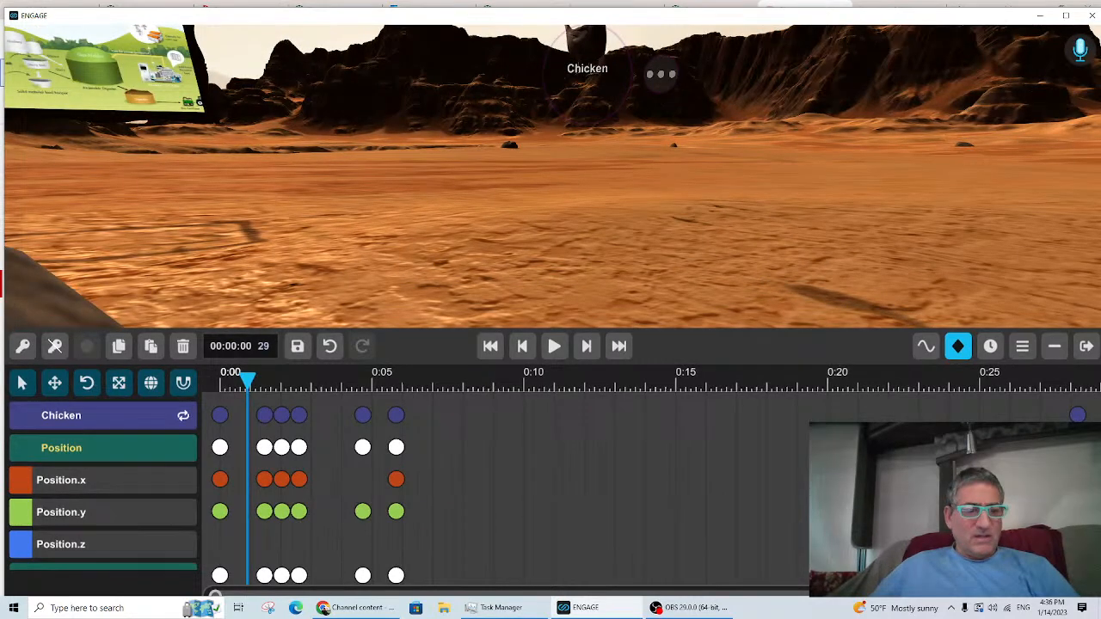
Step: Look through the Chicken's position and rotation tracks, and check the scene with the playhead at 00:00:00 02
scroll(121, 555, down, 2)
scroll(121, 550, down, 1)
scroll(118, 541, up, 1)
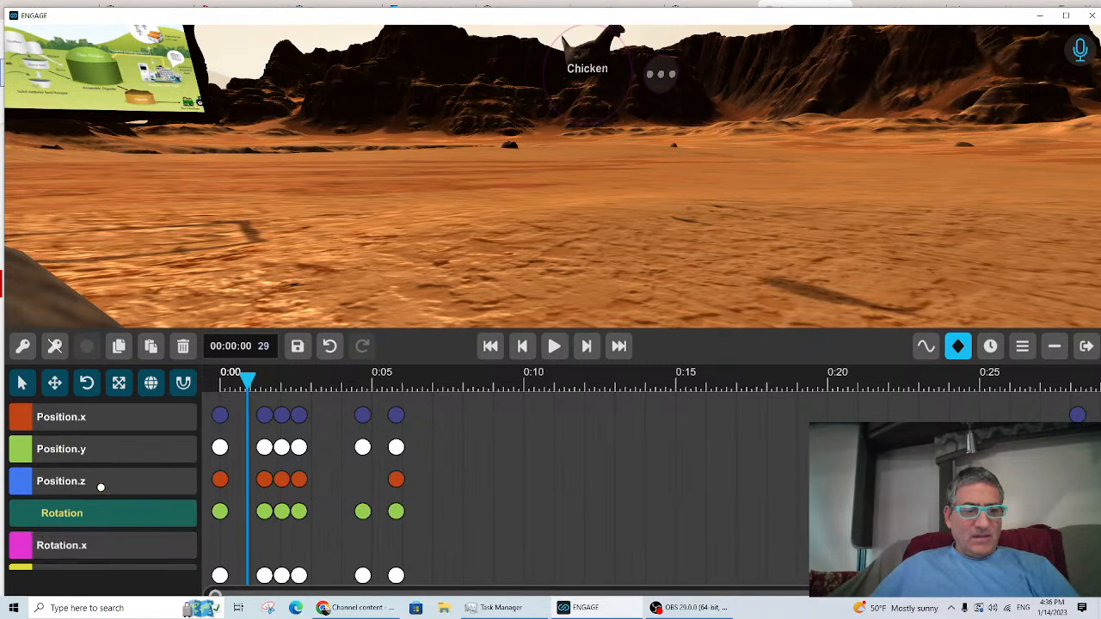
scroll(379, 490, up, 2)
scroll(479, 530, down, 1)
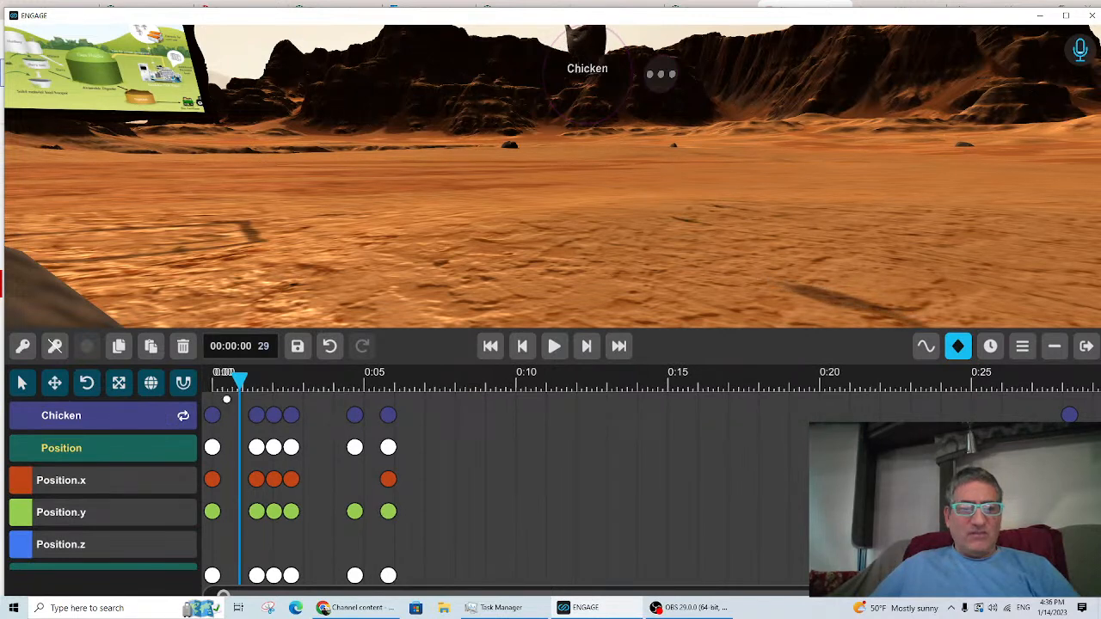
drag(239, 379, 166, 378)
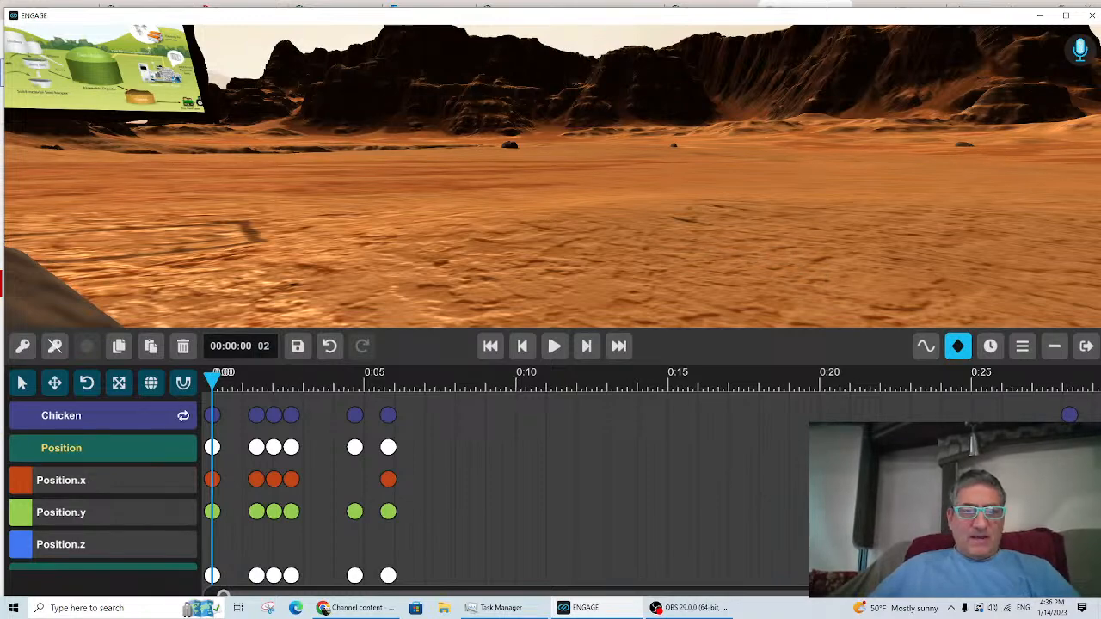
right_drag(713, 195, 628, 170)
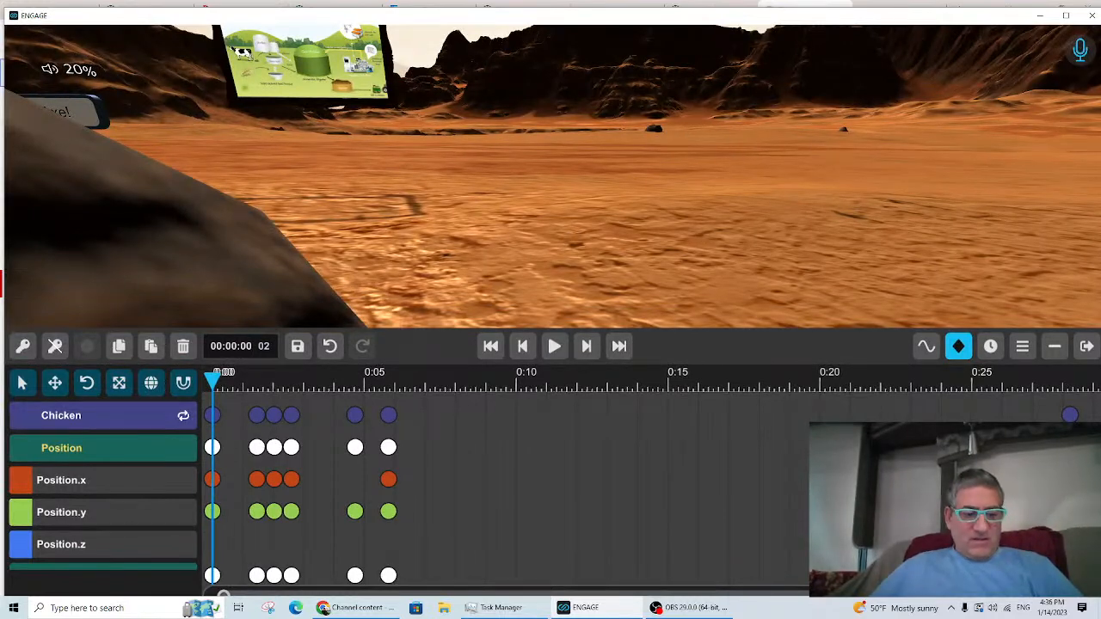
Step: Undo the last change and find the Chicken in the scene at 00:00:00 02
key(ctrl+z)
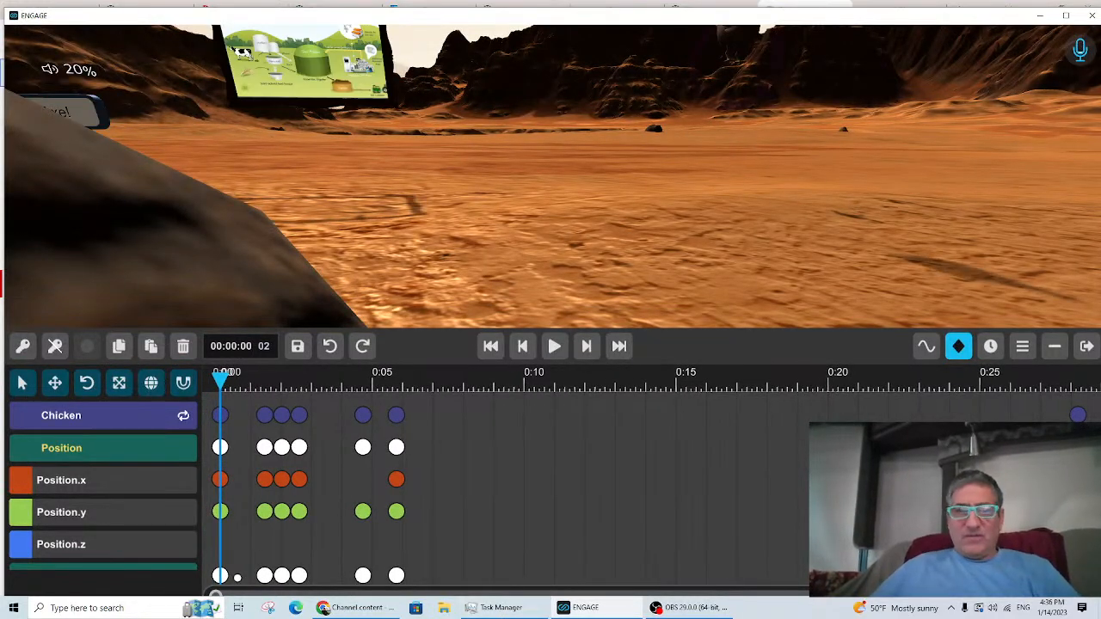
right_drag(175, 472, 199, 292)
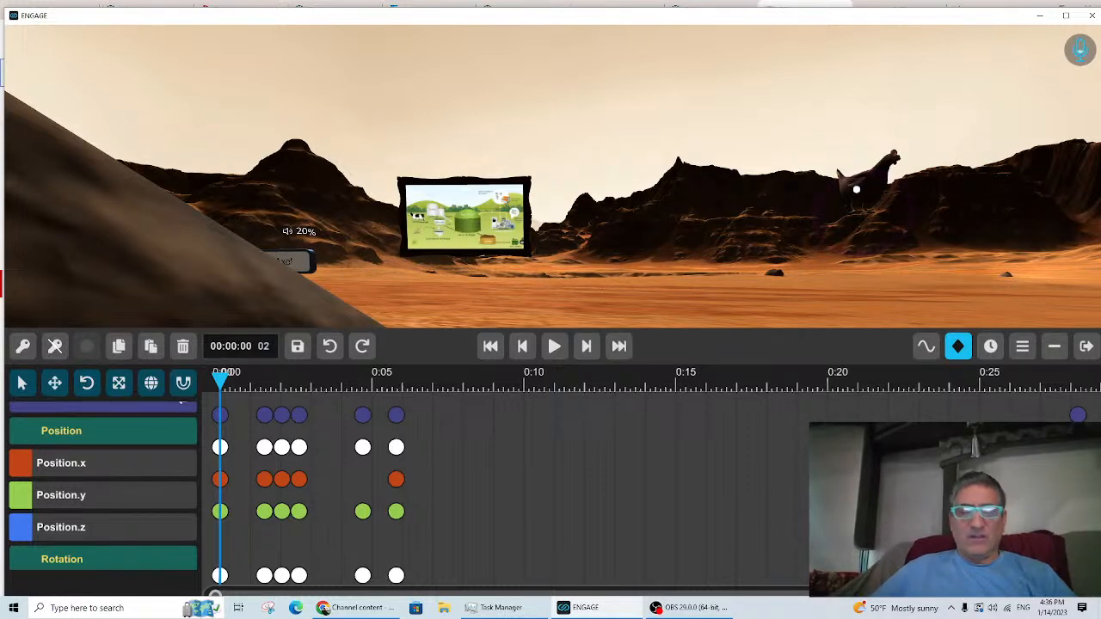
right_drag(848, 202, 929, 192)
key(w)
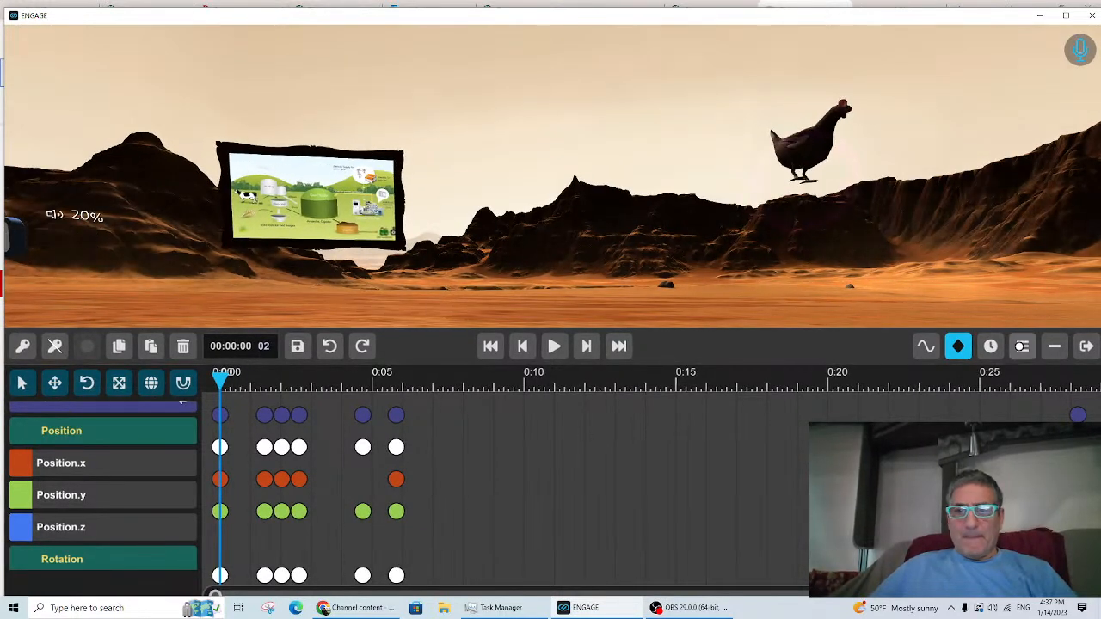
Step: Return to the sequence timeline and play the scene to about 00:00:02 29, checking the Chicken's movement
click(980, 347)
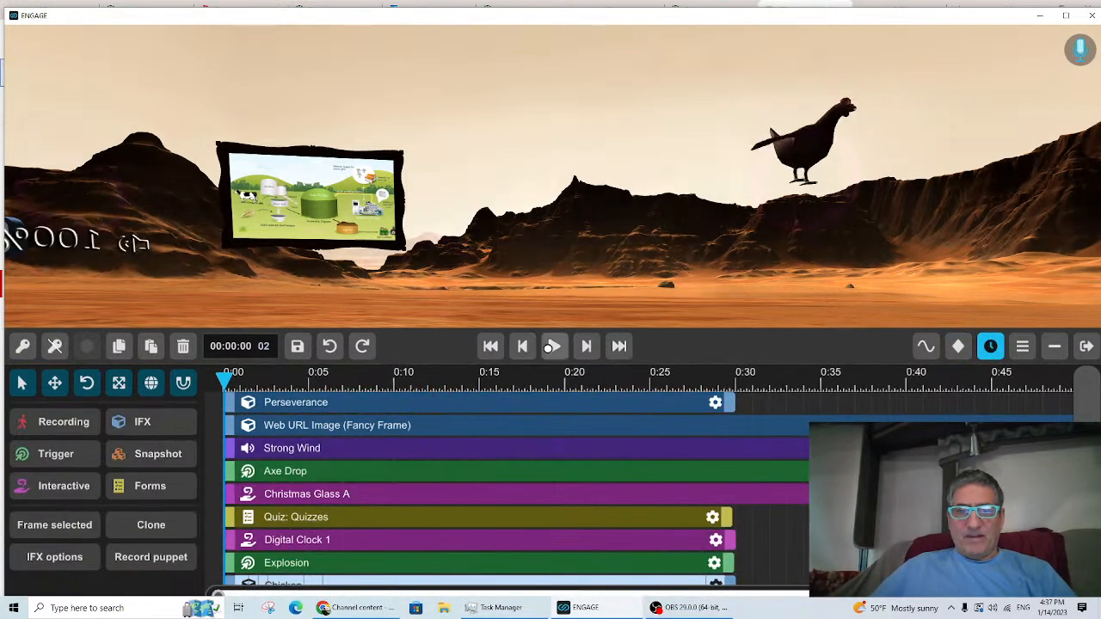
click(553, 347)
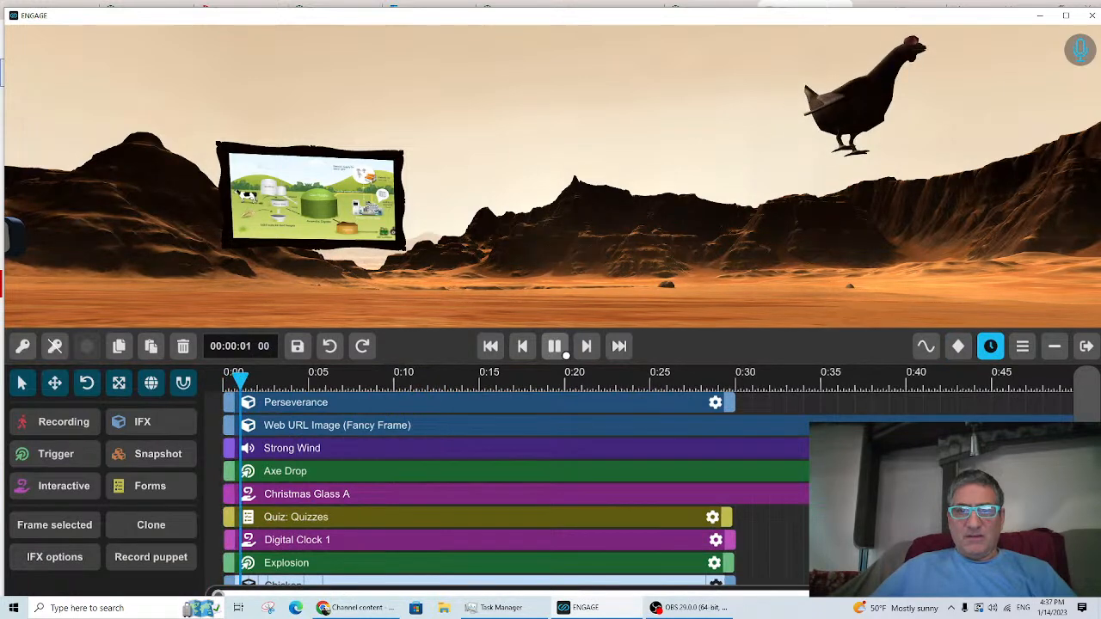
click(563, 348)
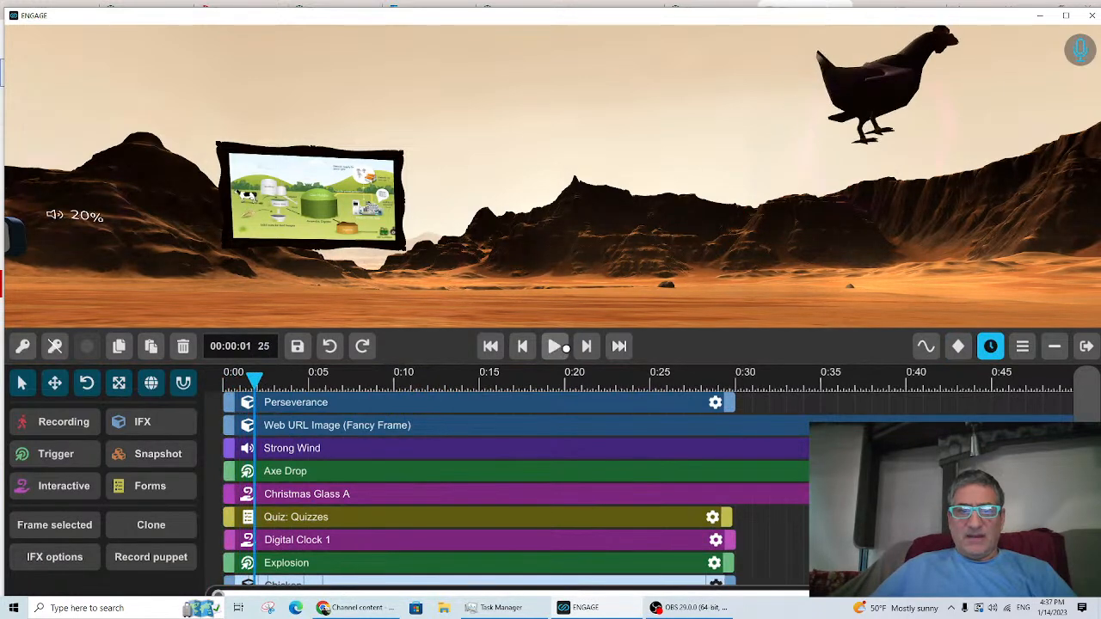
click(523, 347)
click(554, 347)
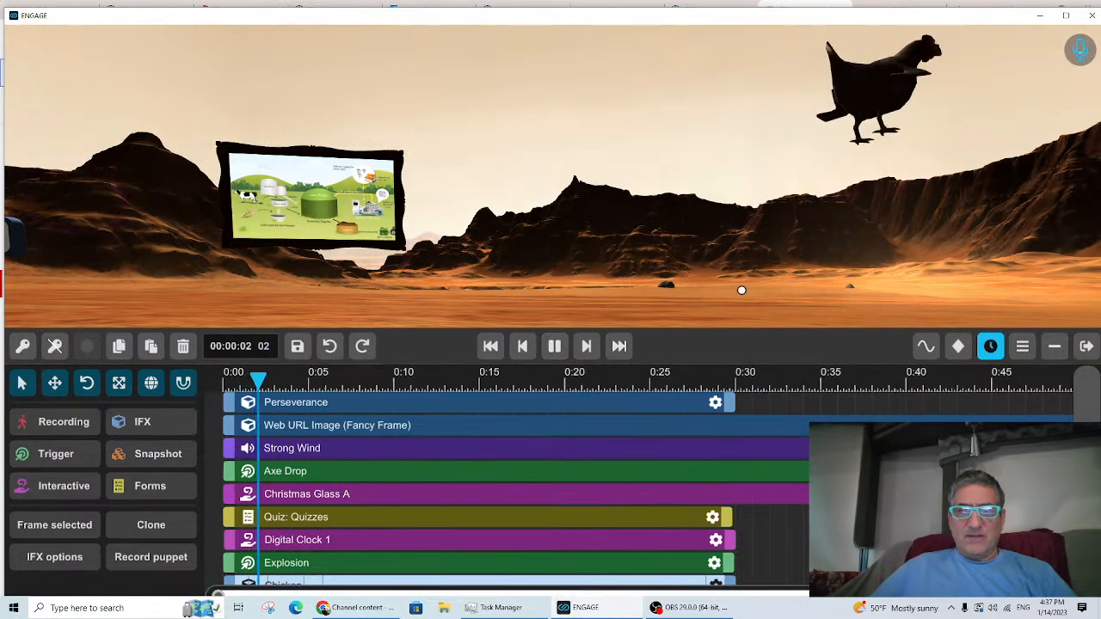
key(space)
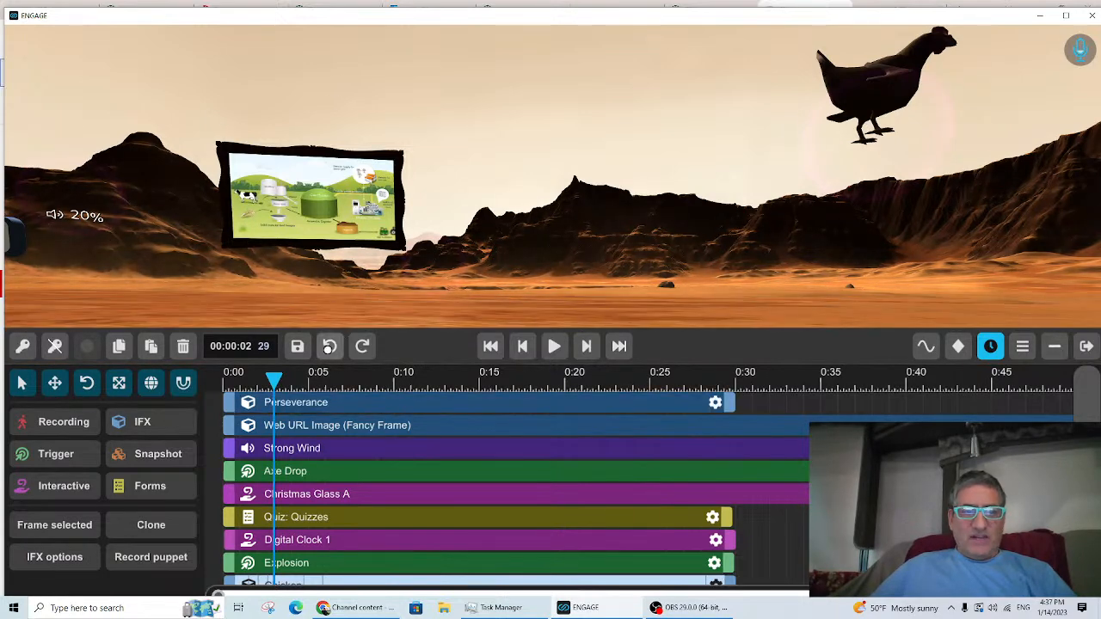
Step: Save the sequence, overwriting BiodigestersonMars.engage
click(297, 346)
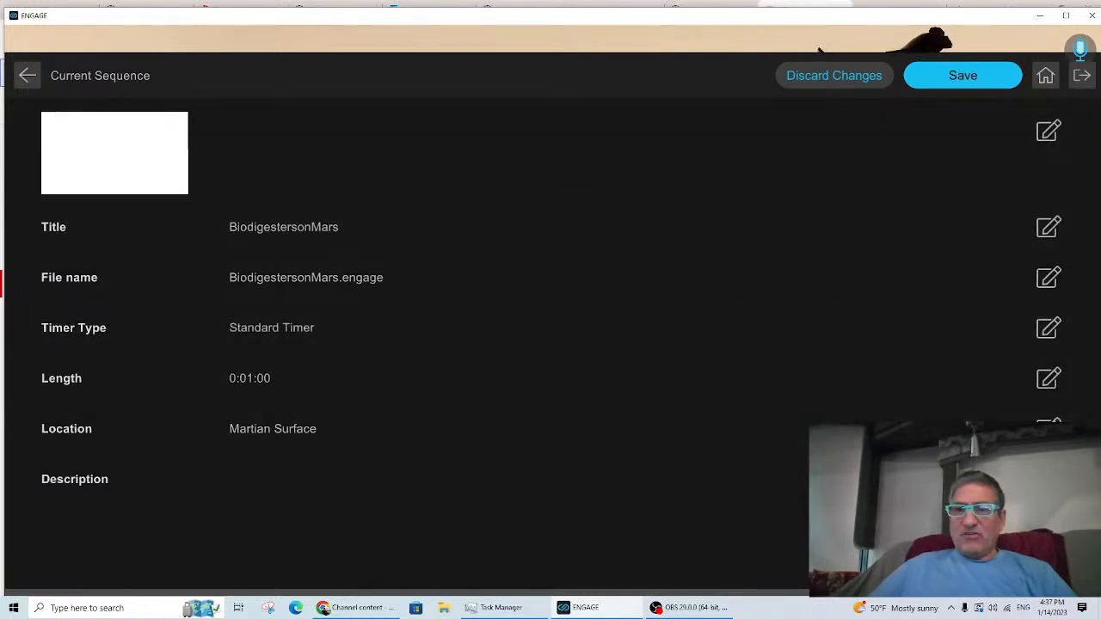
click(943, 73)
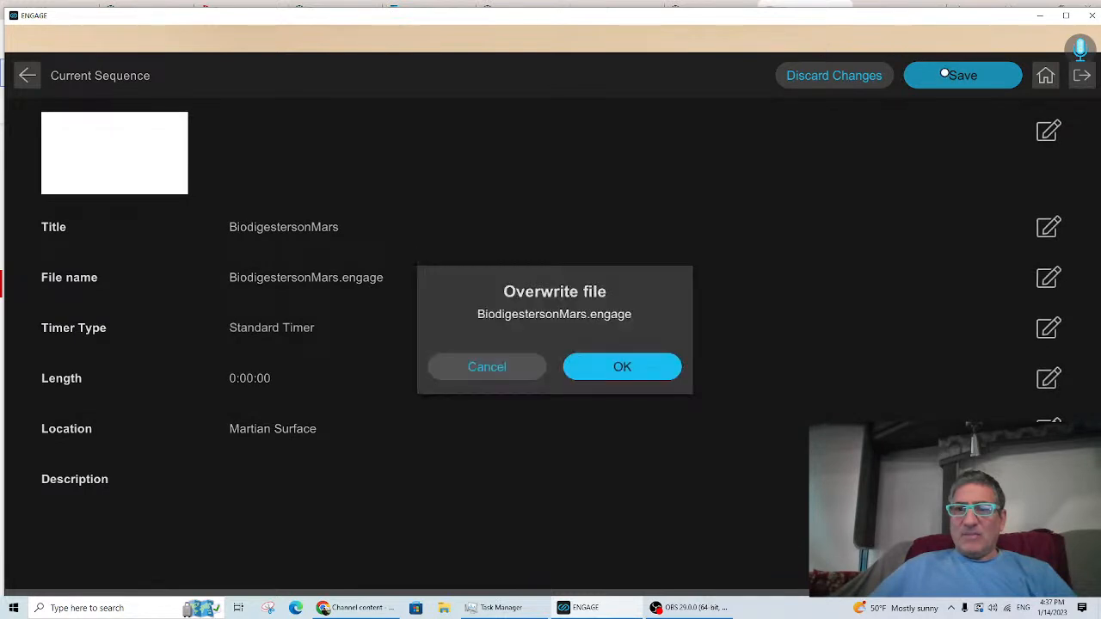
click(614, 377)
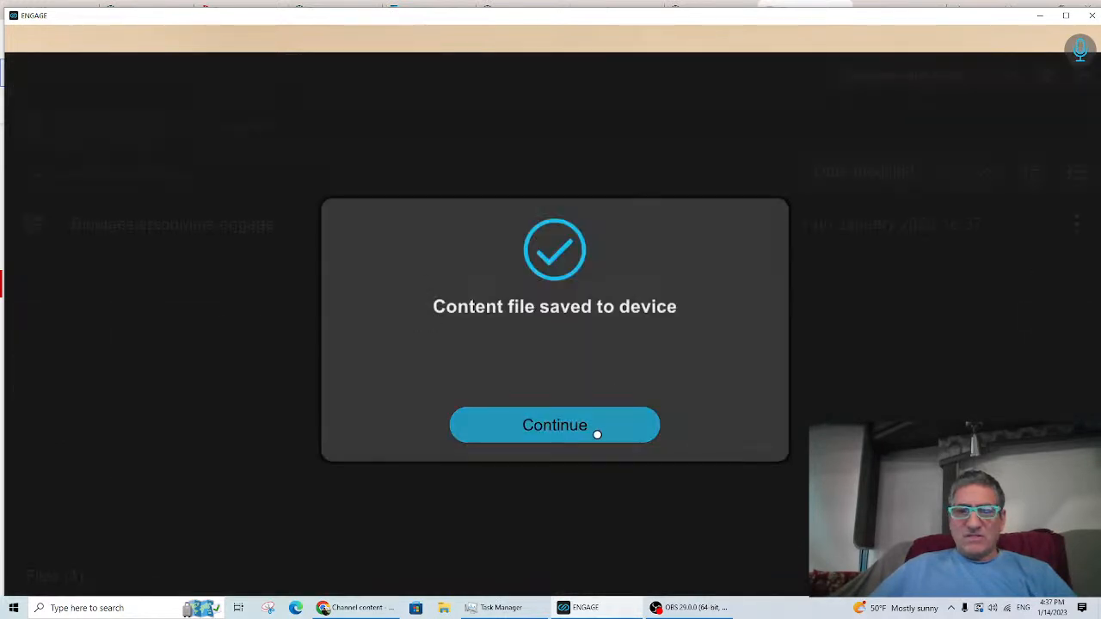
click(599, 434)
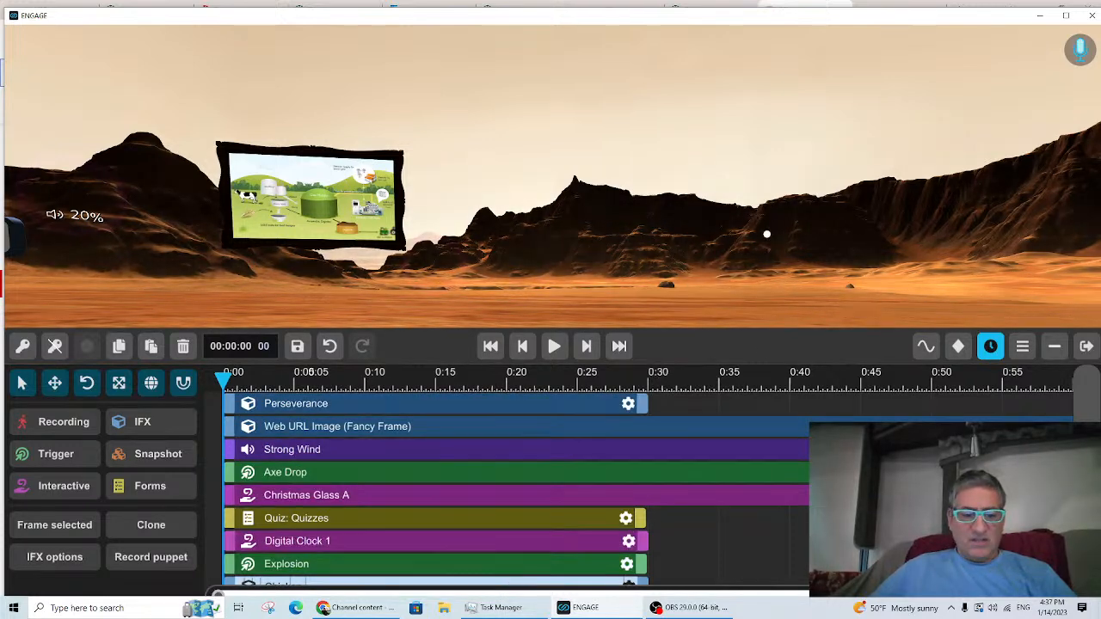
Step: Reopen the Chicken's keyframes, scrub its movement to 00:00:02 06, and return the playhead to 00:00:00 02
scroll(646, 488, up, 1)
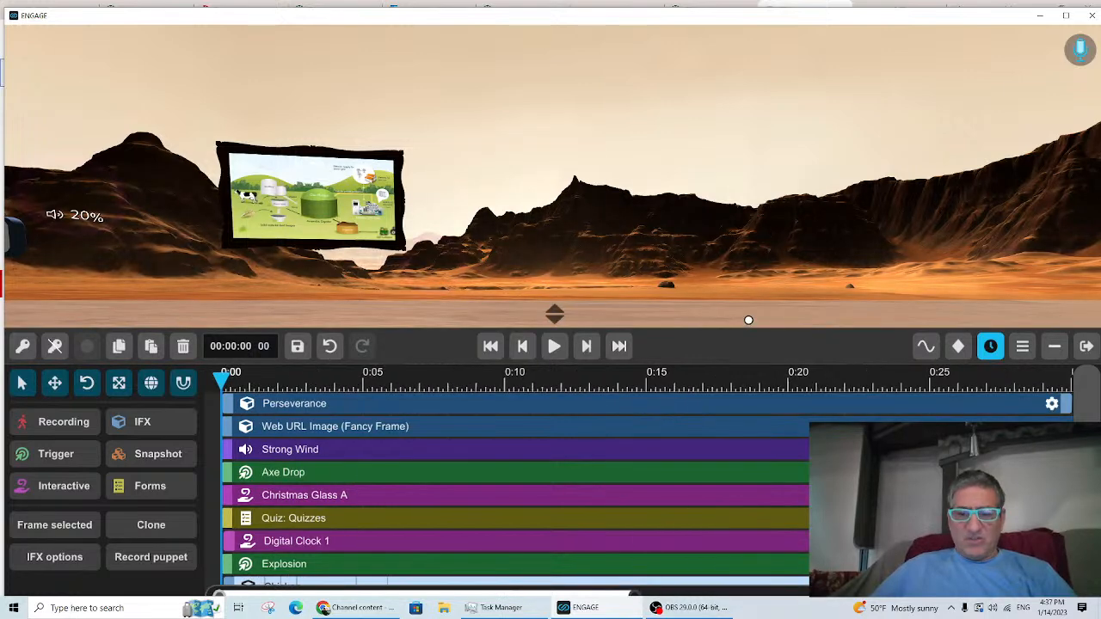
scroll(795, 397, down, 1)
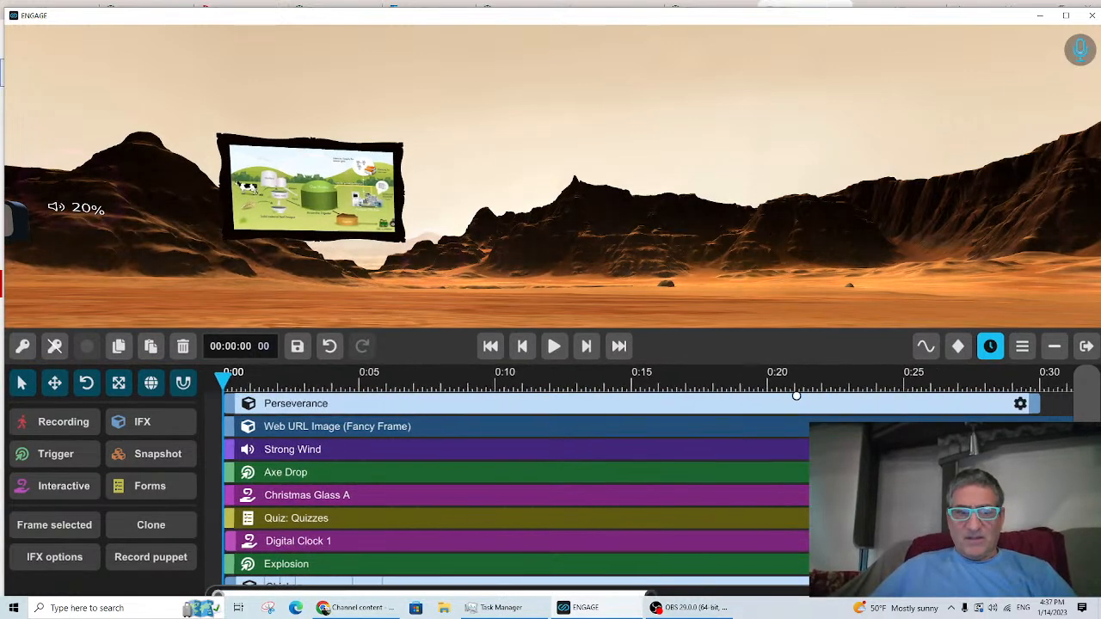
scroll(786, 454, down, 2)
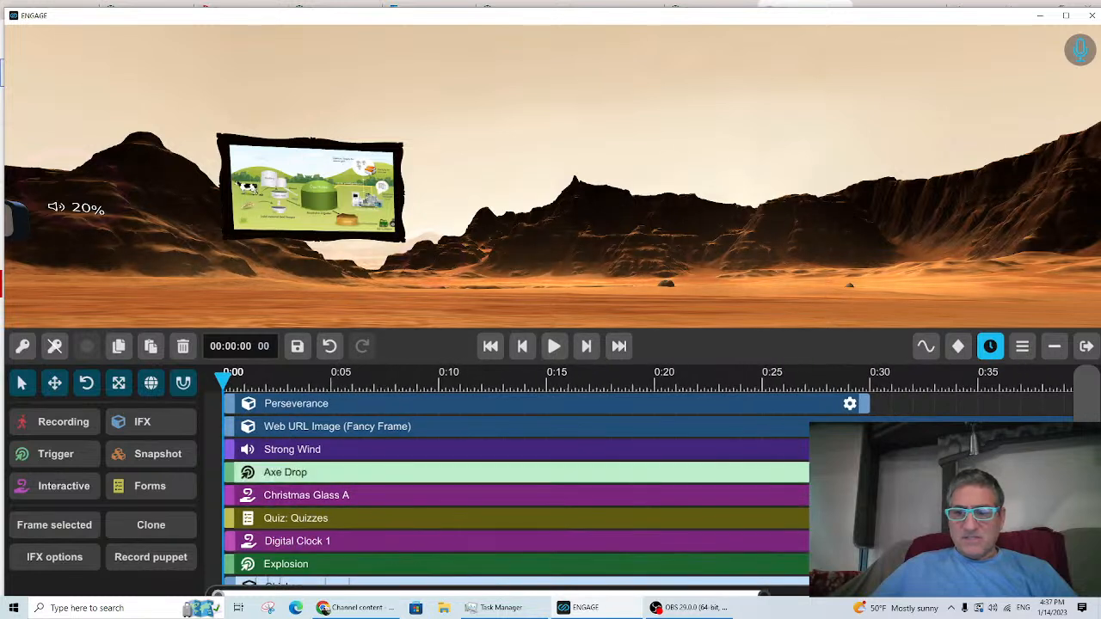
scroll(516, 482, down, 1)
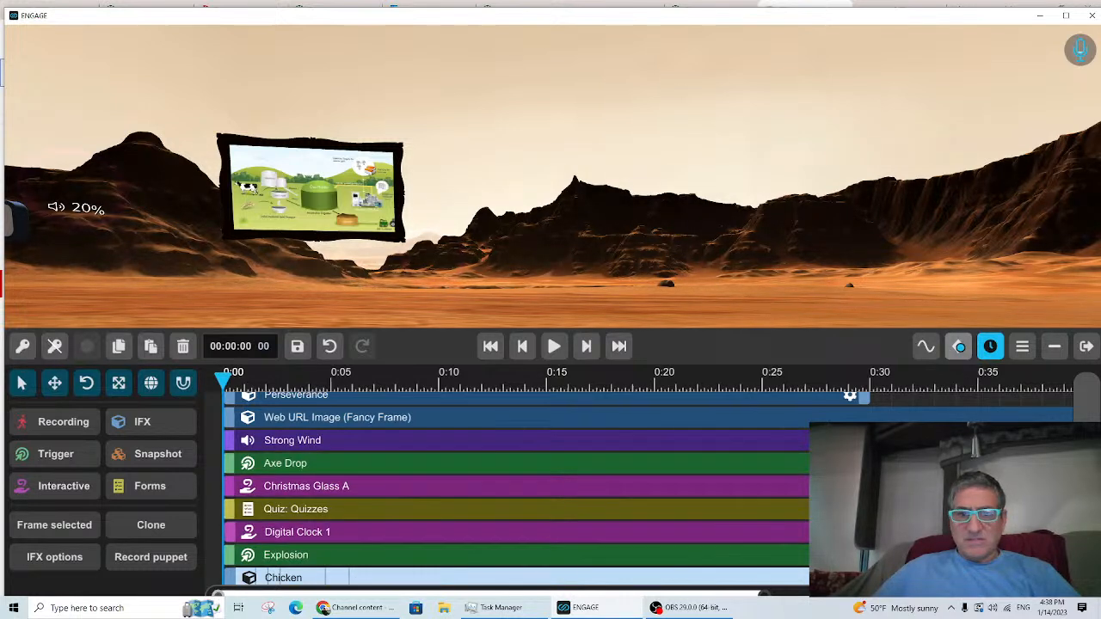
click(958, 346)
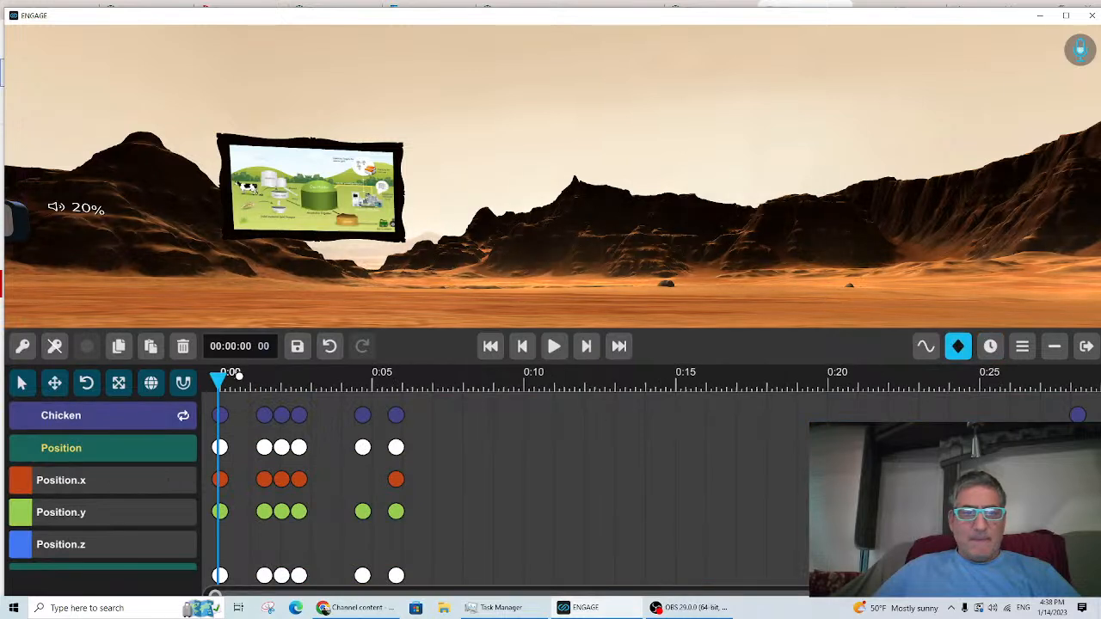
drag(219, 378, 284, 419)
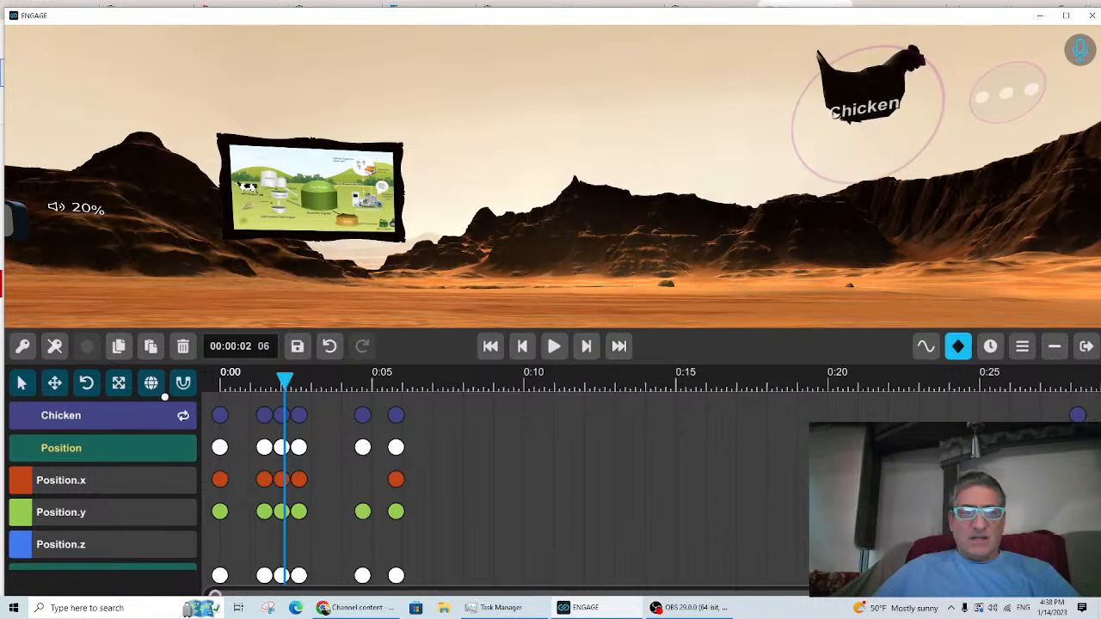
click(223, 384)
click(221, 382)
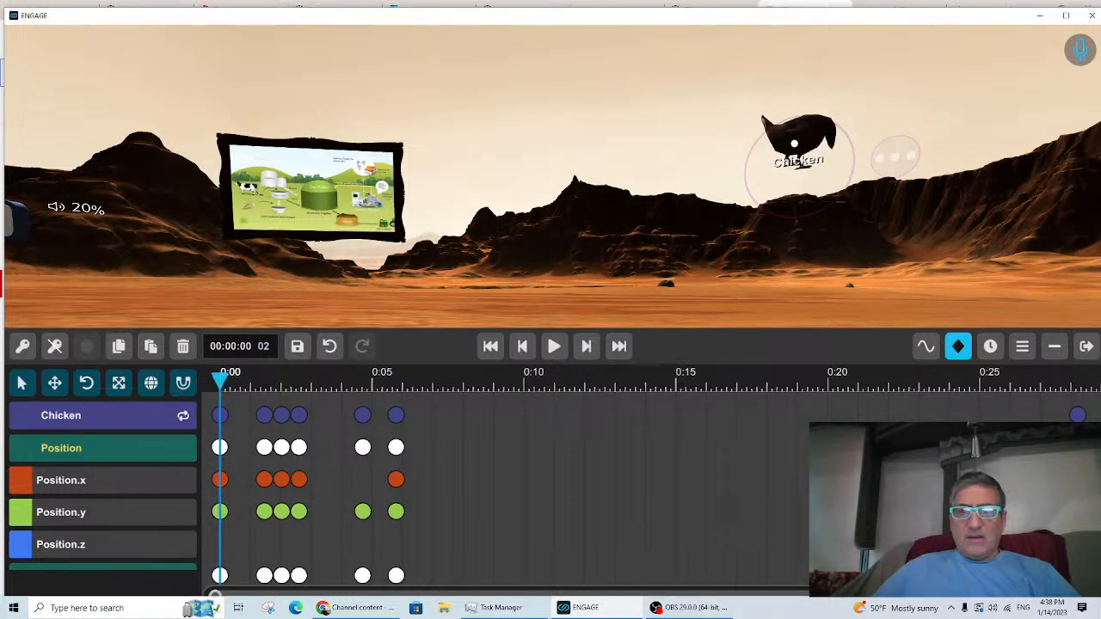
Step: Lower the Chicken vertically to the ground with the move gizmo and add a keyframe at 00:00:00 02
click(889, 166)
click(986, 127)
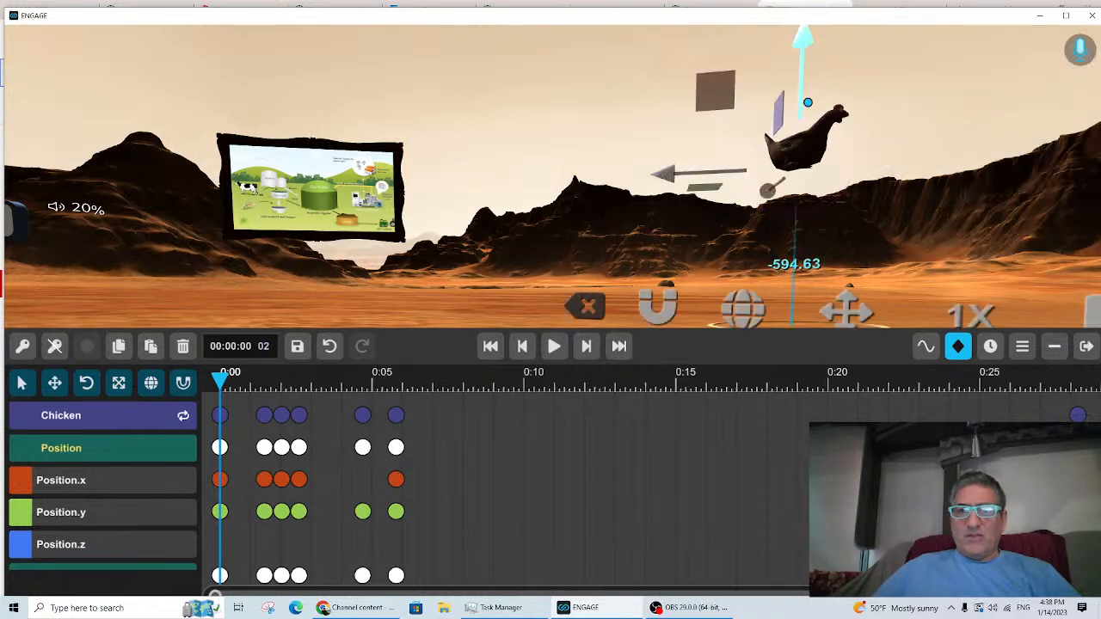
drag(804, 36, 791, 234)
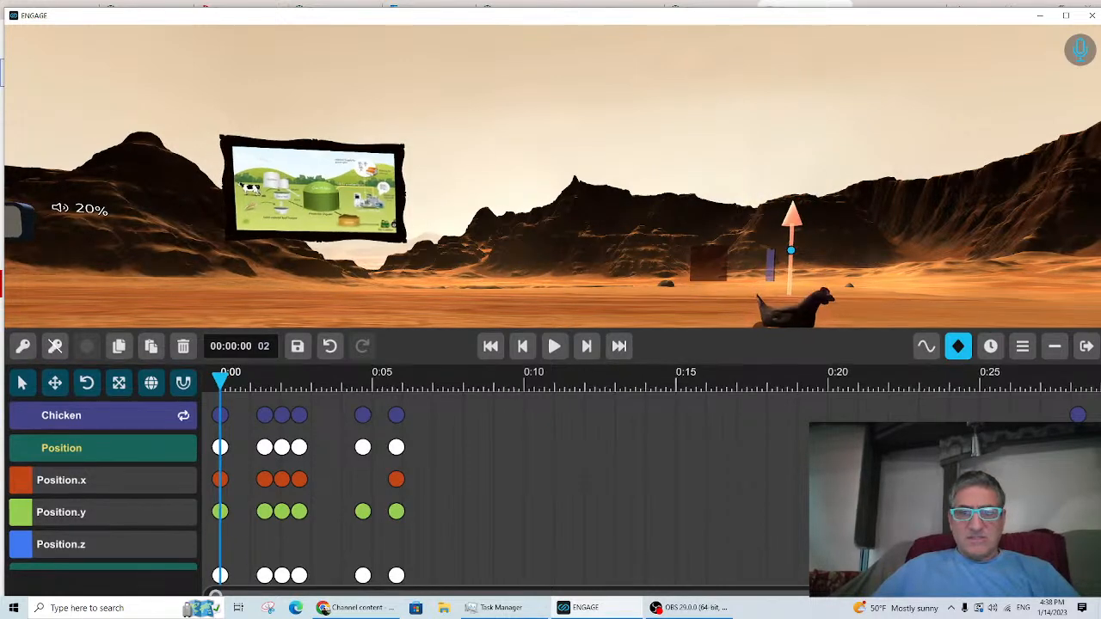
key(s)
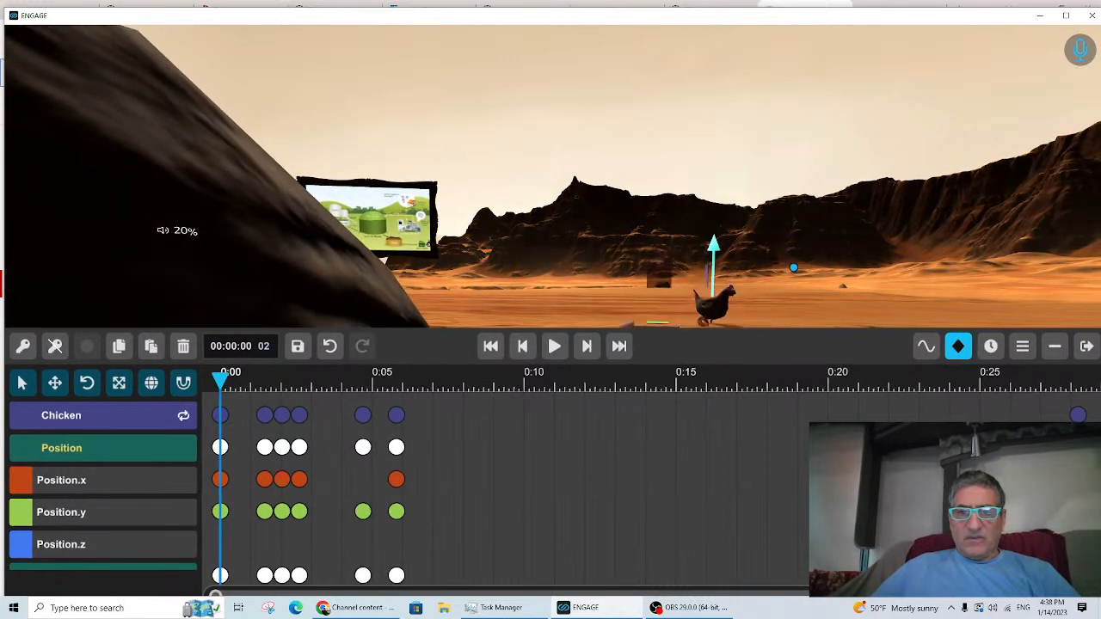
click(22, 351)
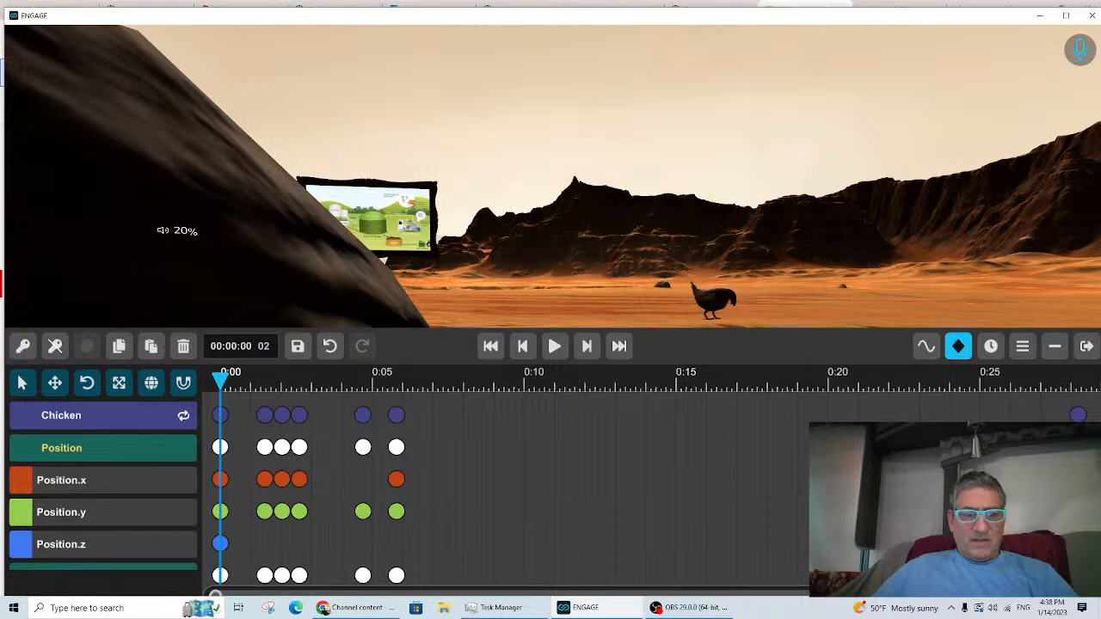
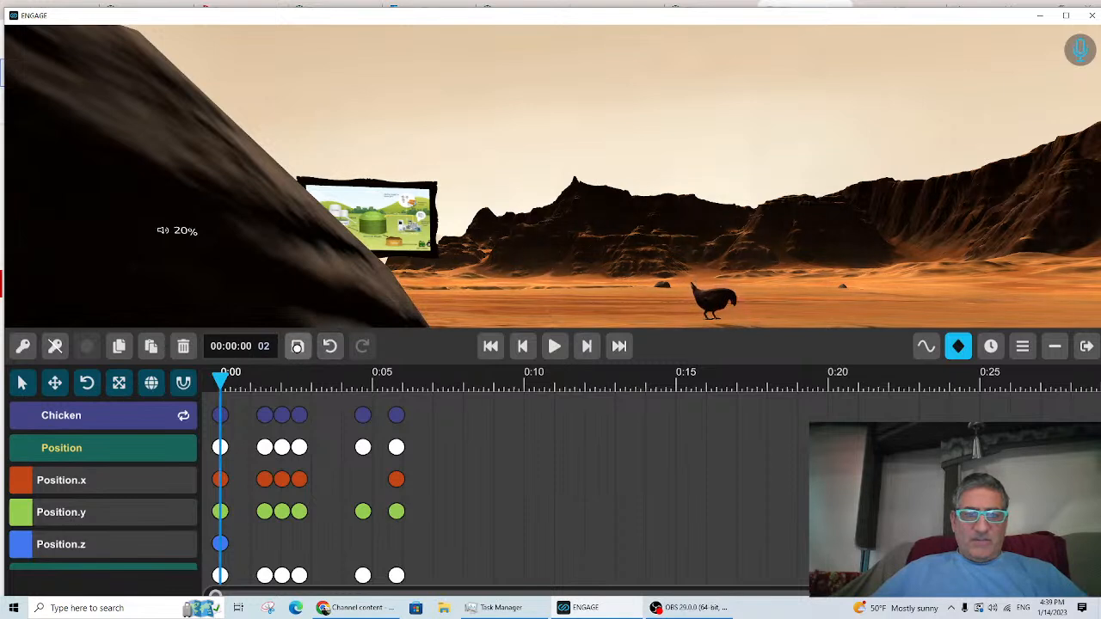
Step: Save the sequence with the new Chicken keyframe over BiodigestersonMars.engage
click(297, 347)
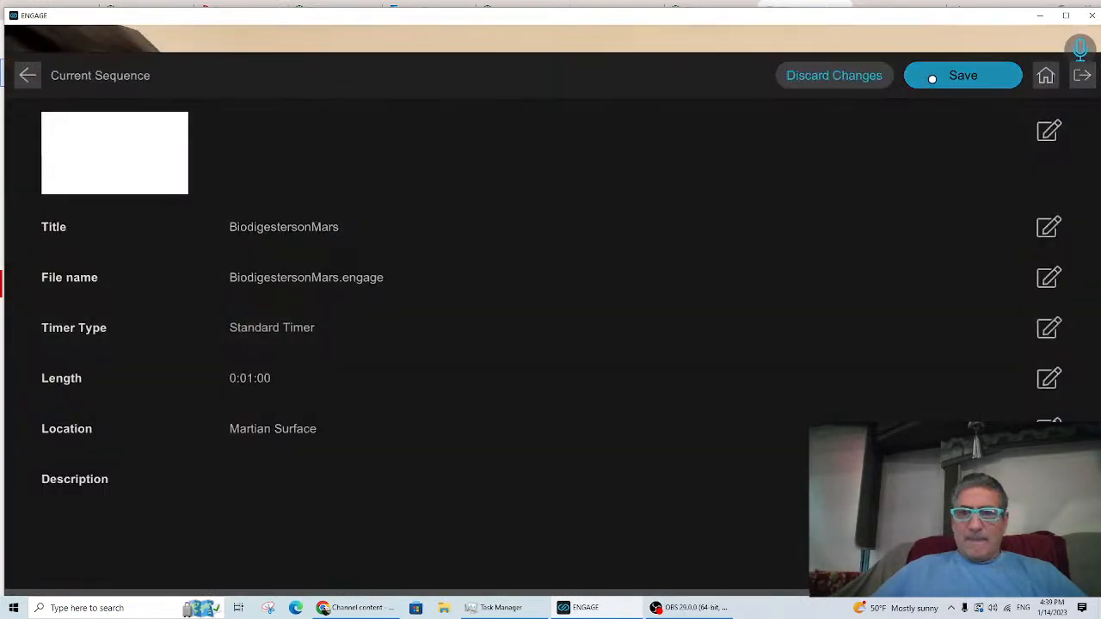
click(942, 81)
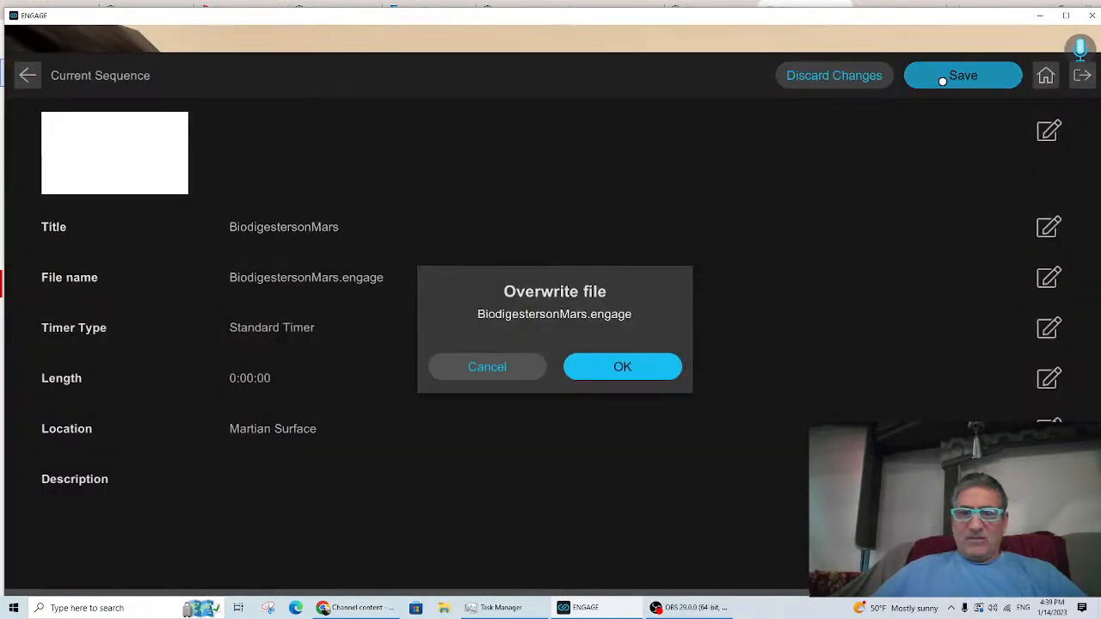
click(642, 371)
click(563, 430)
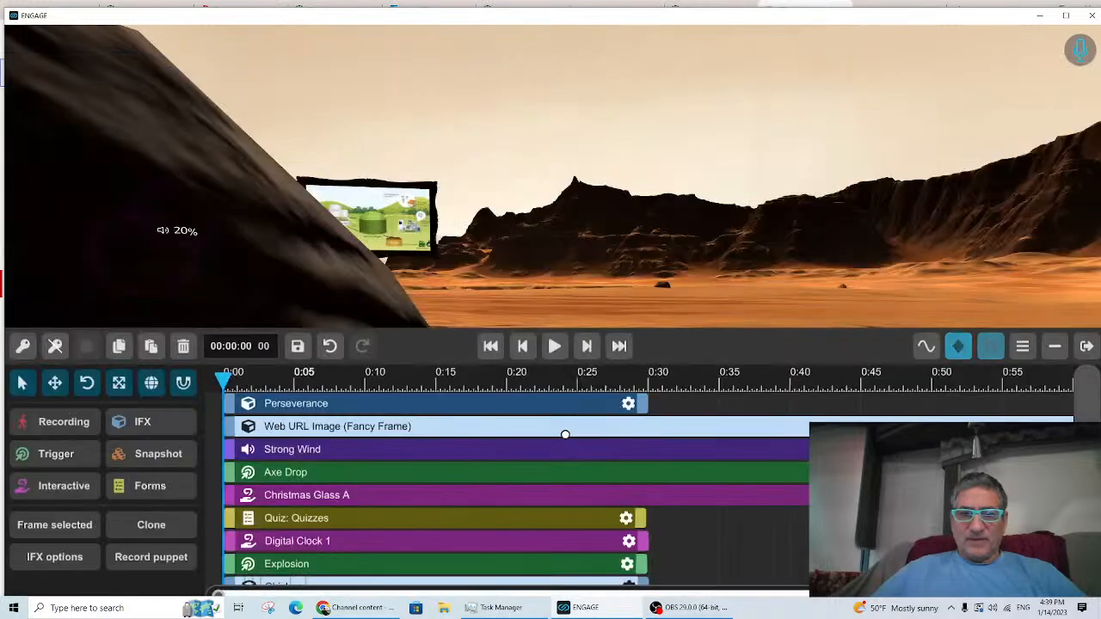
Step: Play the scene to 00:00:14 14, reopen the Chicken's keyframes, and scrub to 00:00:01 20 to check its height
key(space)
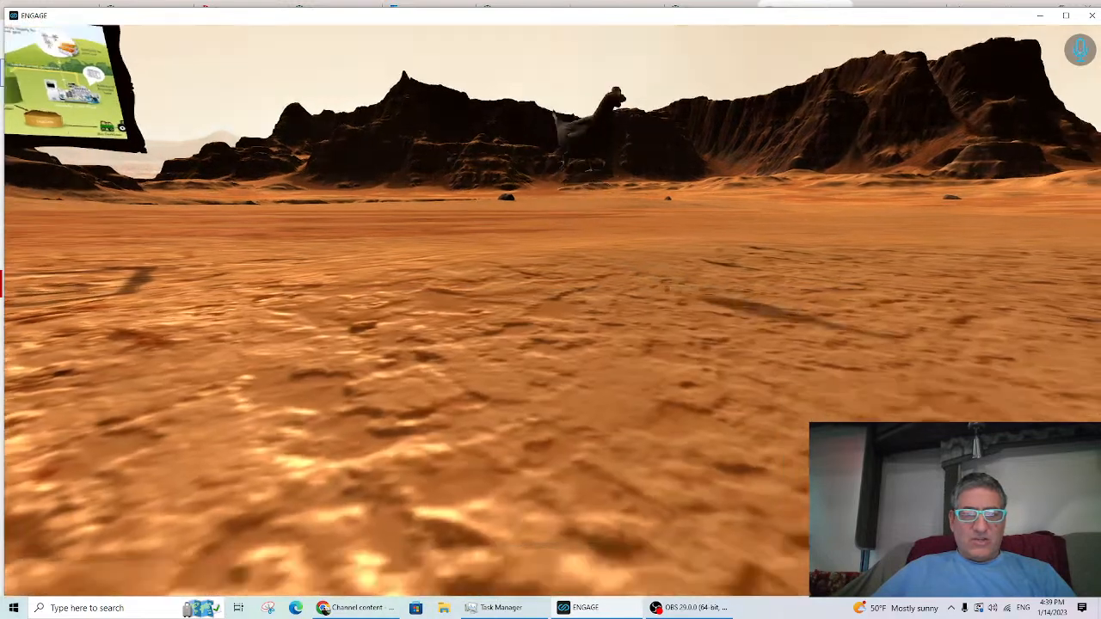
key(space)
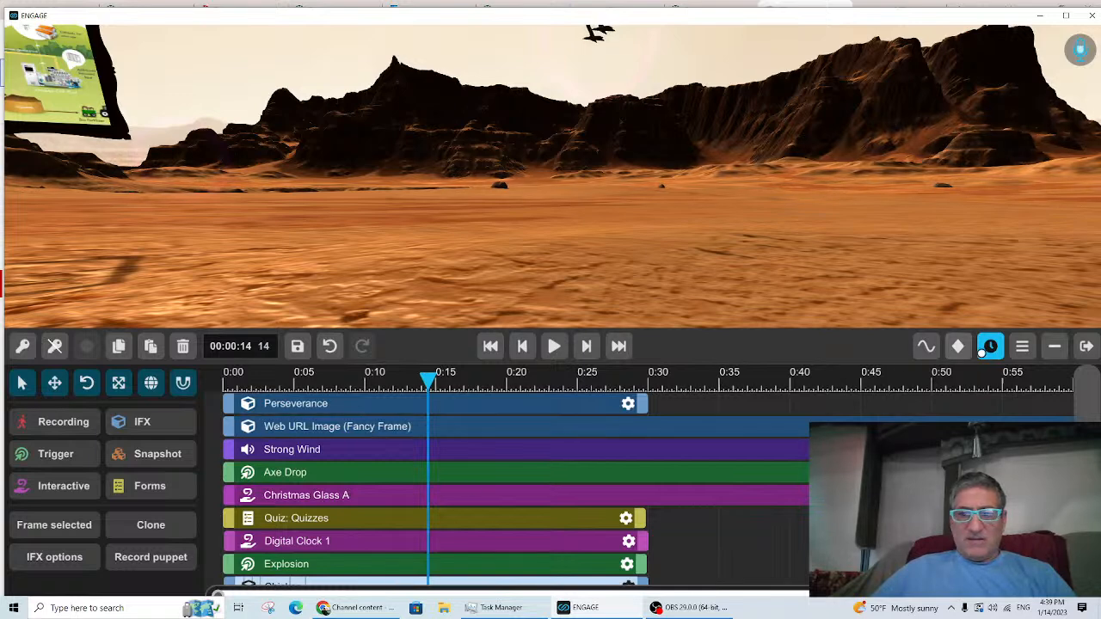
click(957, 345)
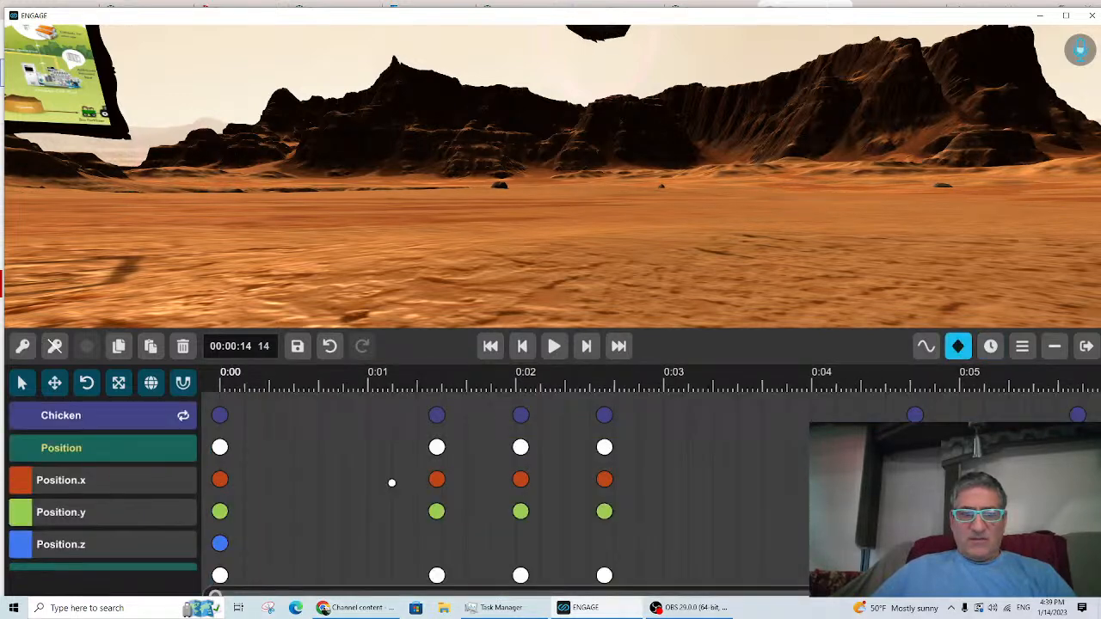
scroll(632, 468, down, 1)
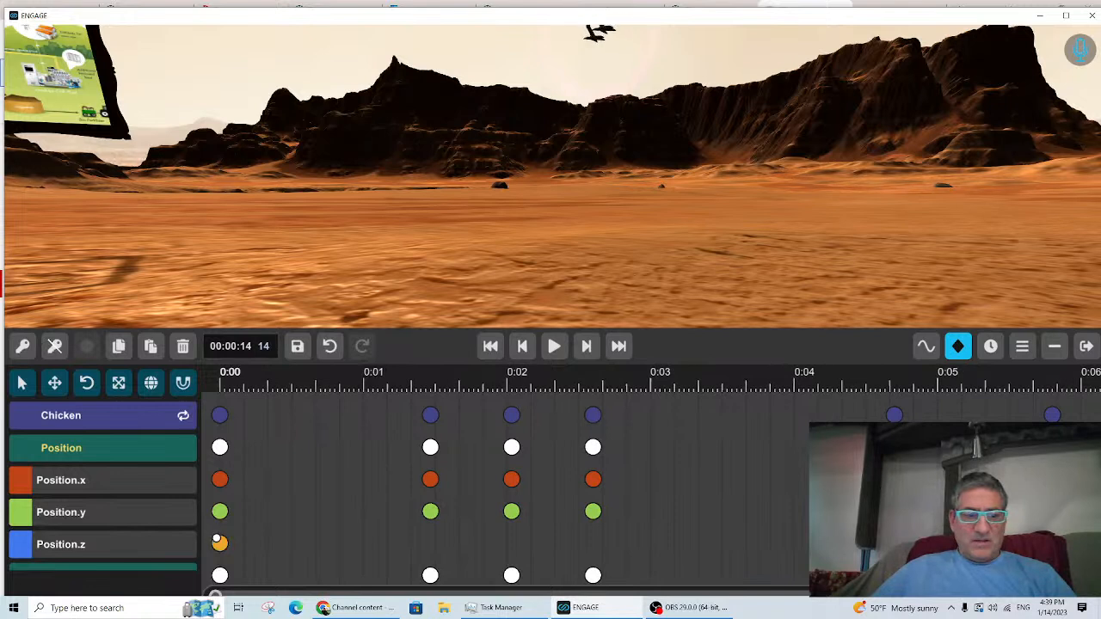
drag(226, 379, 852, 381)
drag(796, 451, 392, 463)
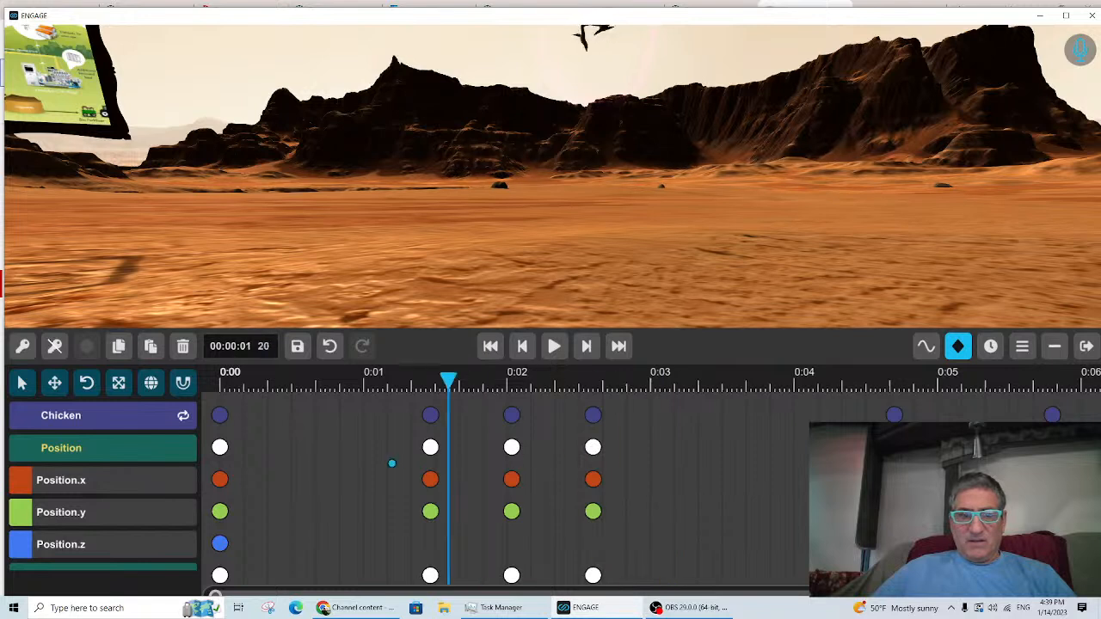
Step: Delete the Chicken's keyframes on all tracks at about 1.5, 2 and 2.6 seconds
click(430, 417)
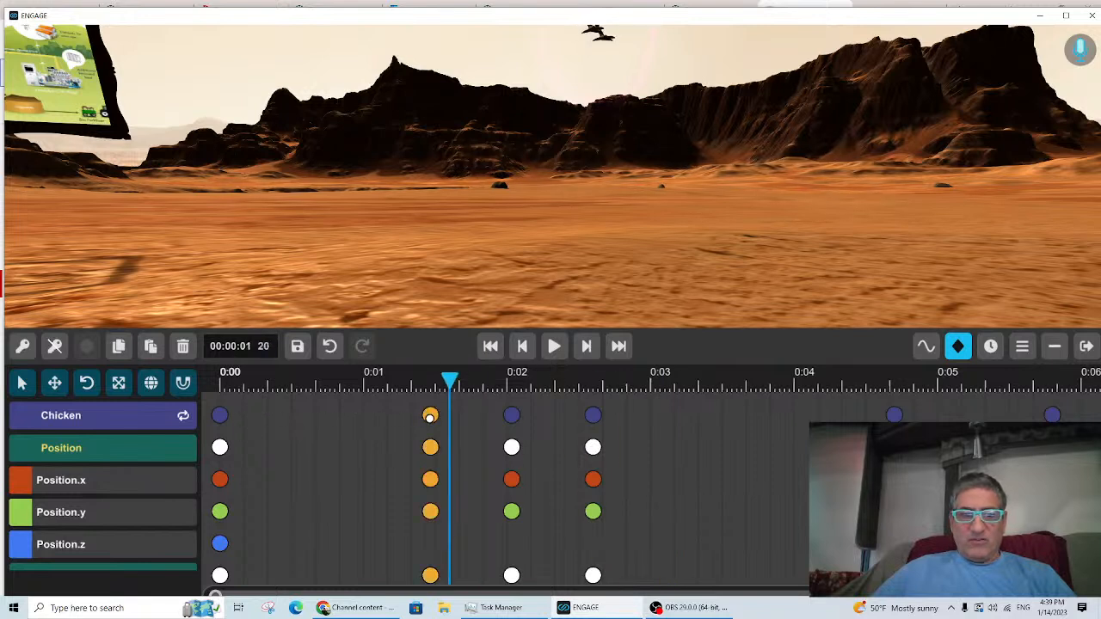
key(Delete)
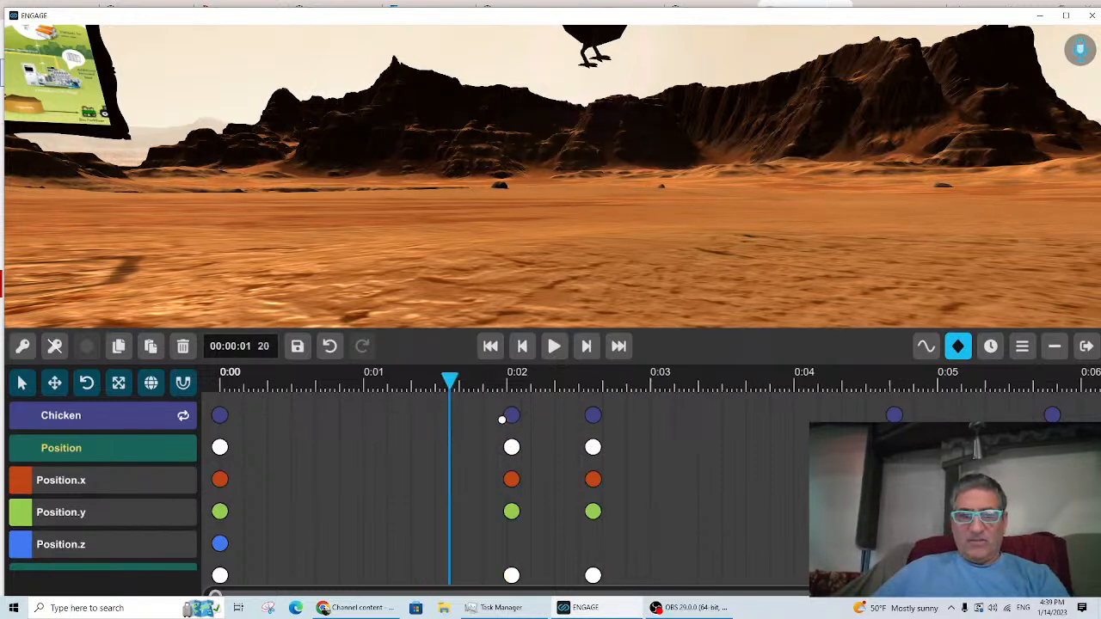
click(505, 418)
key(Delete)
click(603, 416)
key(Delete)
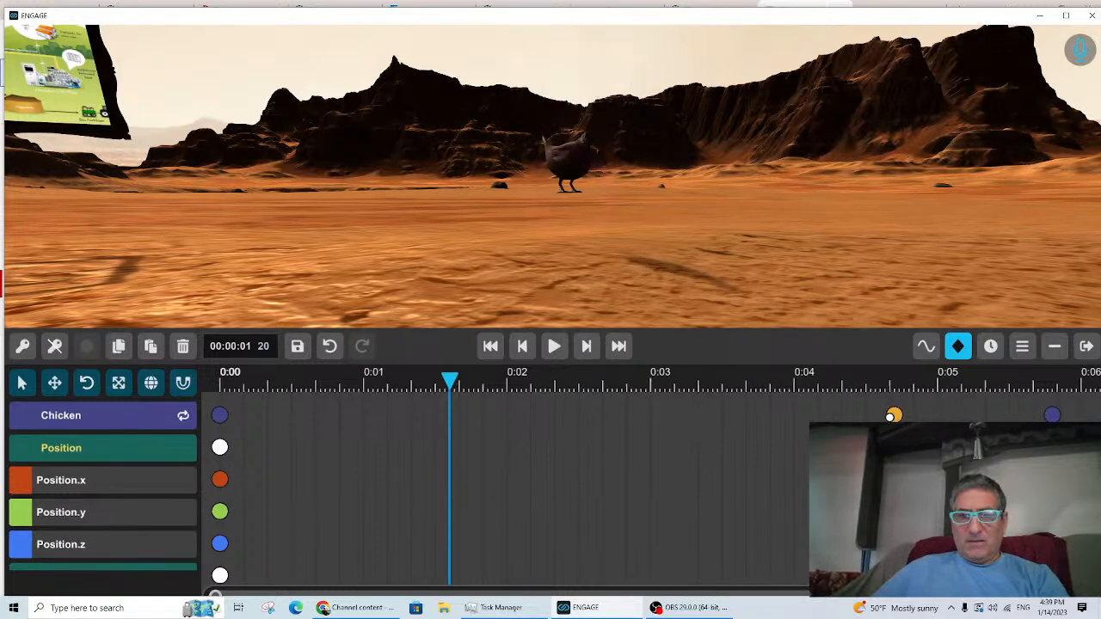
Step: Delete the Chicken's keyframes at about 4.6 and 5.8 seconds
key(Delete)
click(1052, 416)
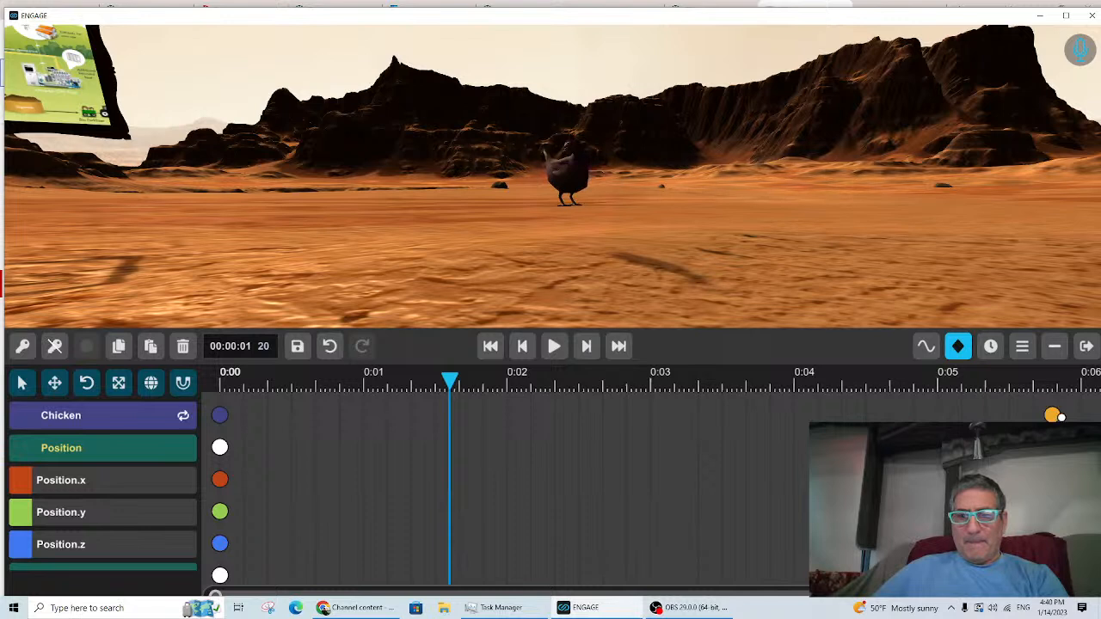
key(Delete)
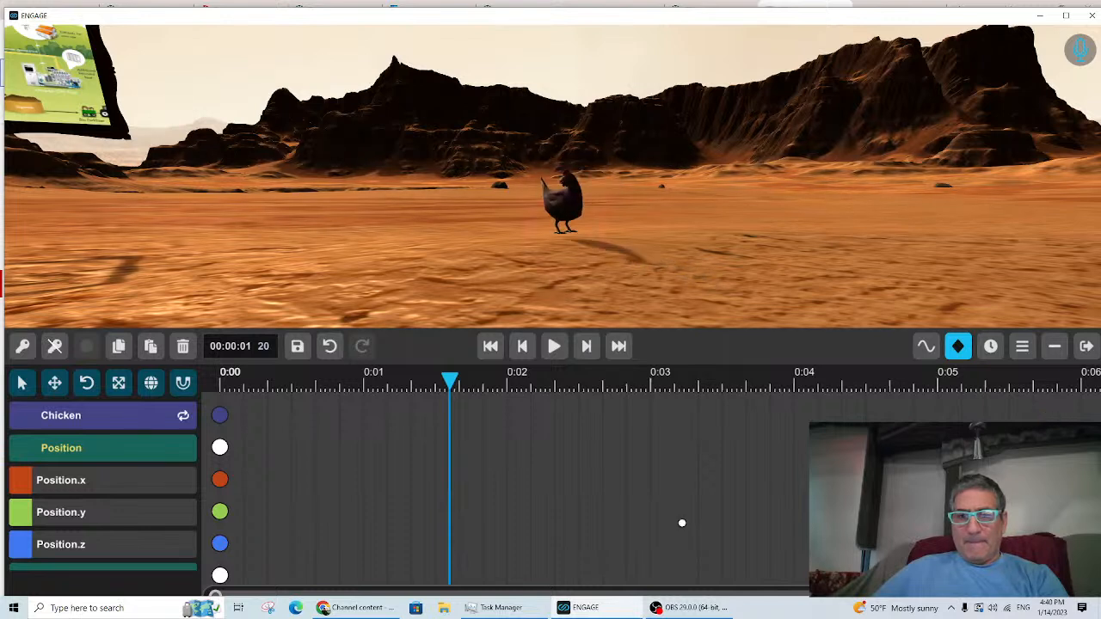
Step: Move the Chicken horizontally across the ground with the gizmo at 00:00:01 05 and add a keyframe there
drag(319, 371, 536, 399)
drag(447, 382, 585, 382)
drag(641, 419, 378, 455)
click(635, 232)
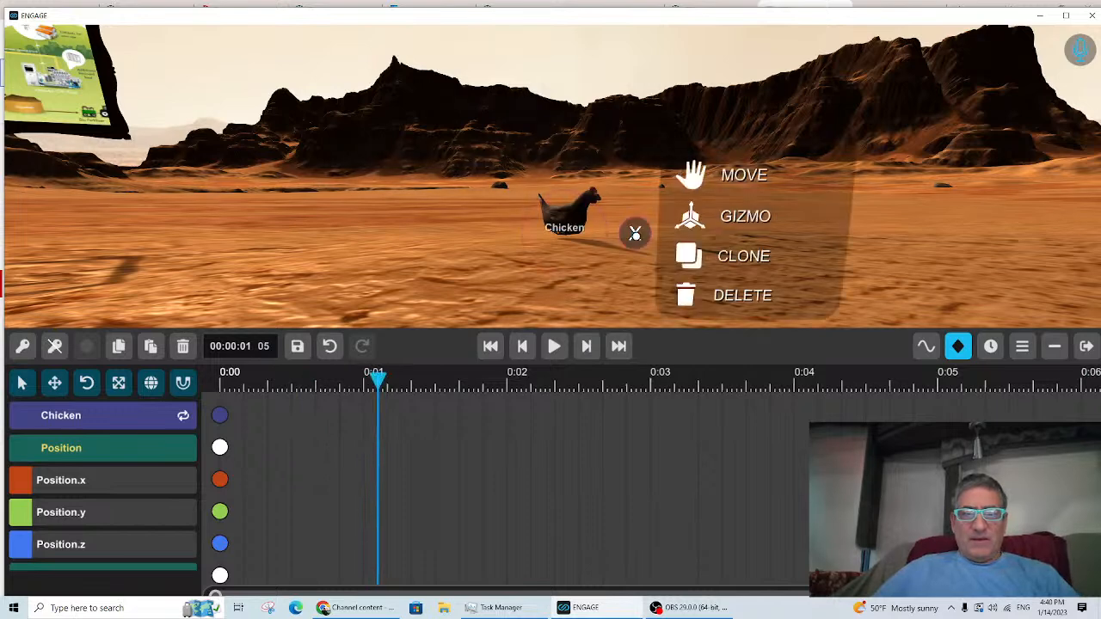
click(758, 212)
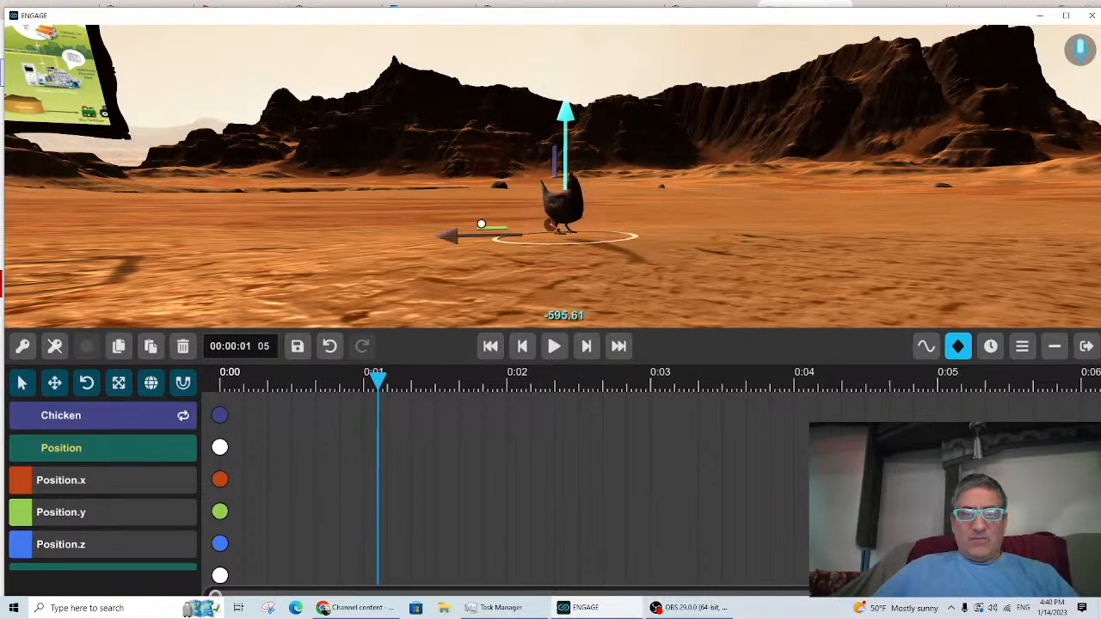
drag(499, 239, 742, 258)
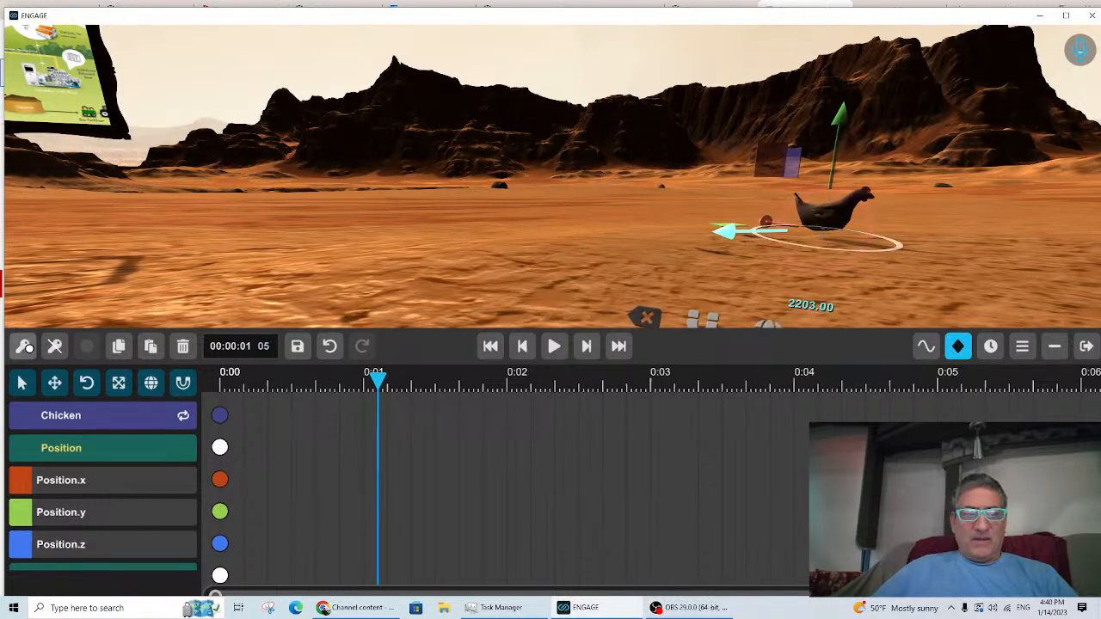
click(24, 345)
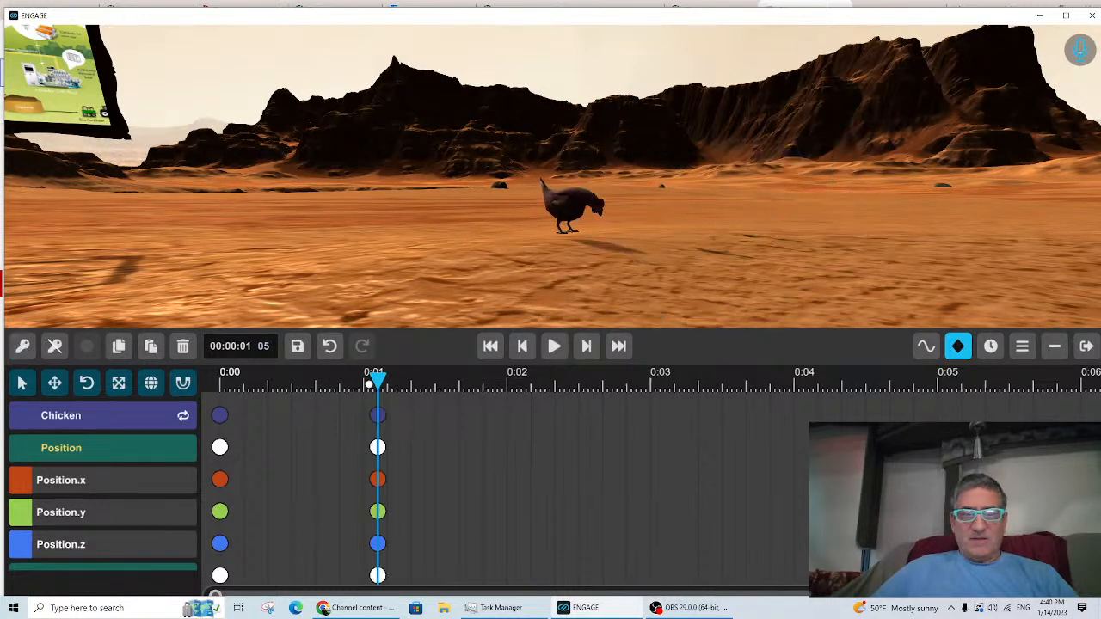
Step: Show the Chicken's animation curves and scrub between 00:00:00 10 and 00:00:01 27 to examine its movement against them
drag(374, 380, 476, 474)
click(927, 347)
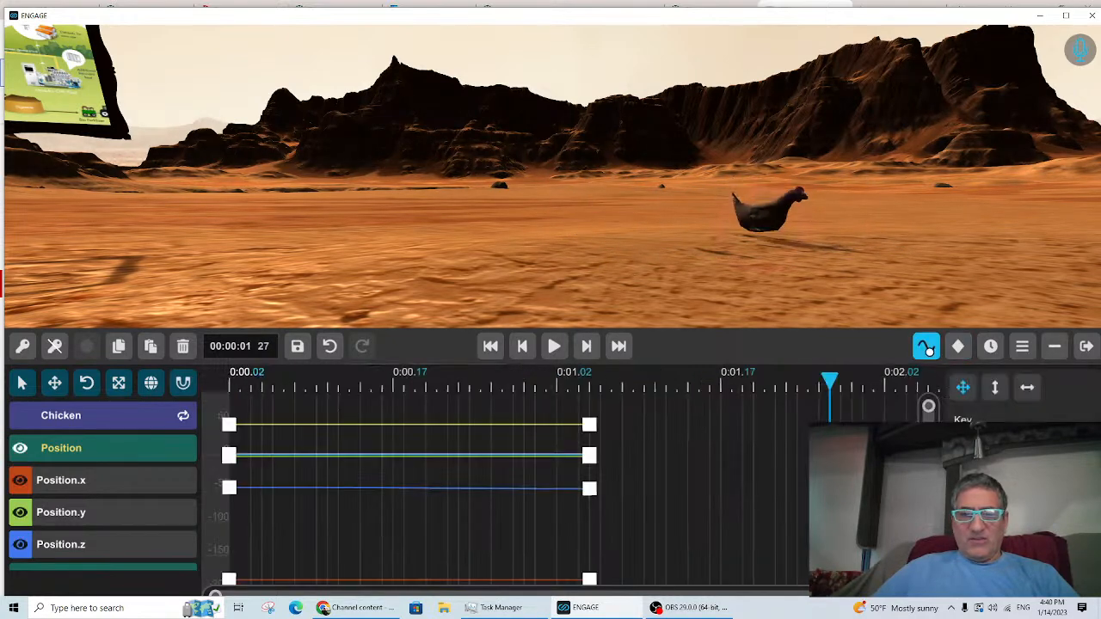
scroll(701, 512, down, 3)
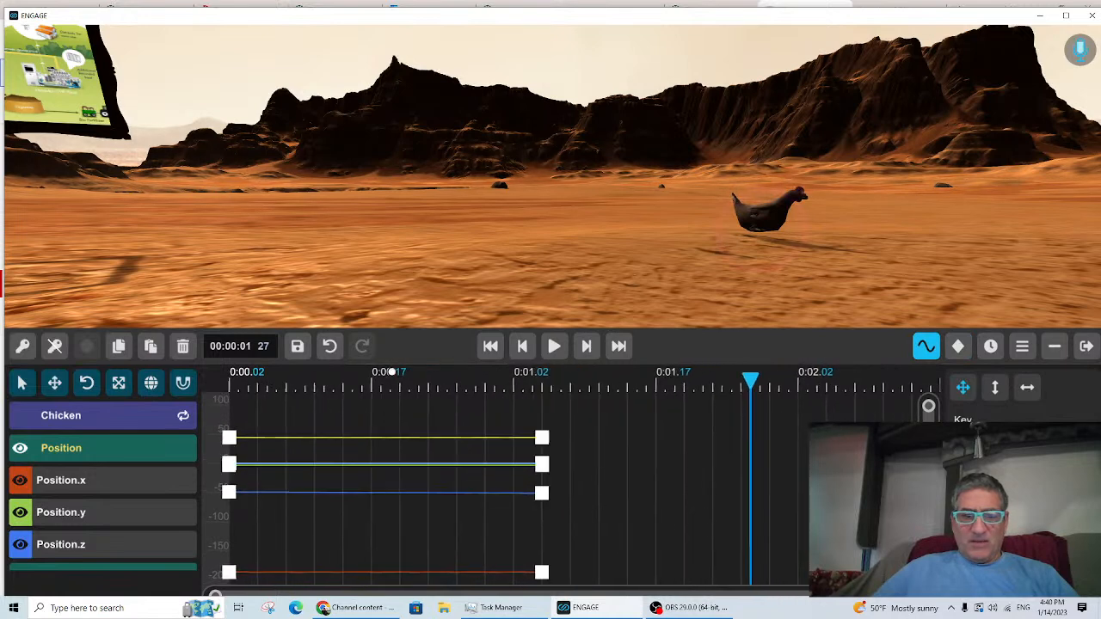
drag(325, 376, 669, 418)
scroll(634, 464, down, 1)
scroll(556, 573, down, 4)
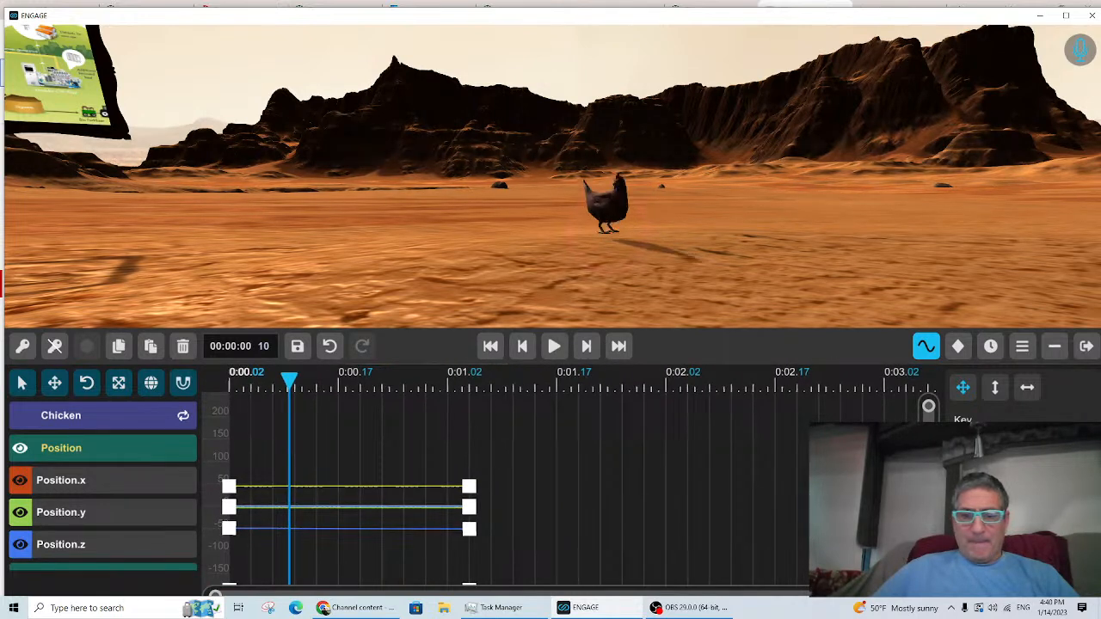
drag(927, 578, 928, 495)
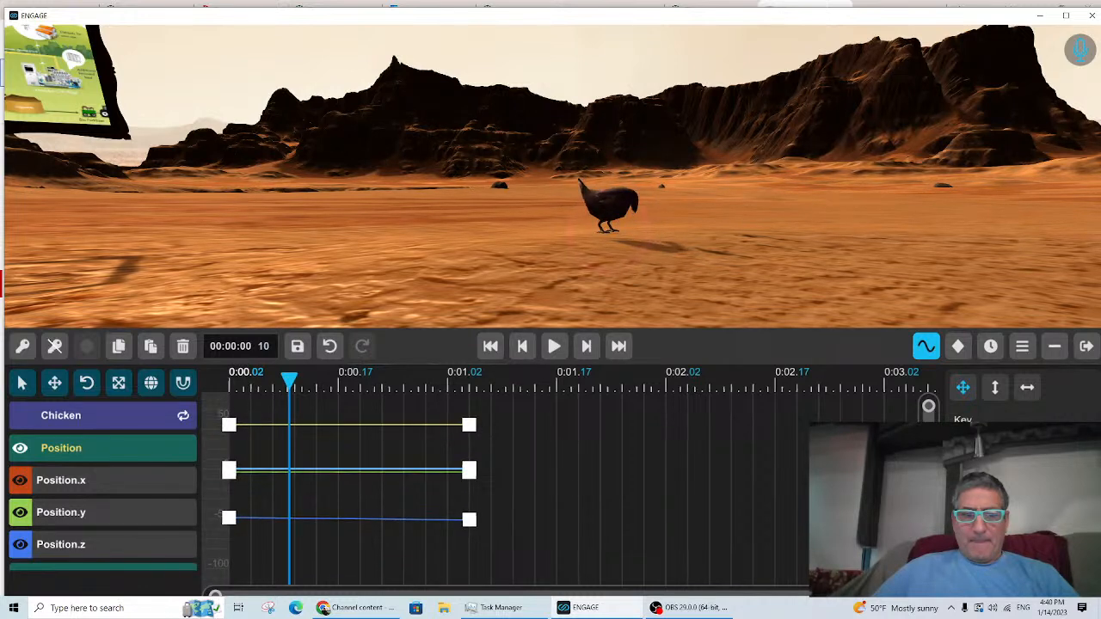
drag(287, 379, 475, 385)
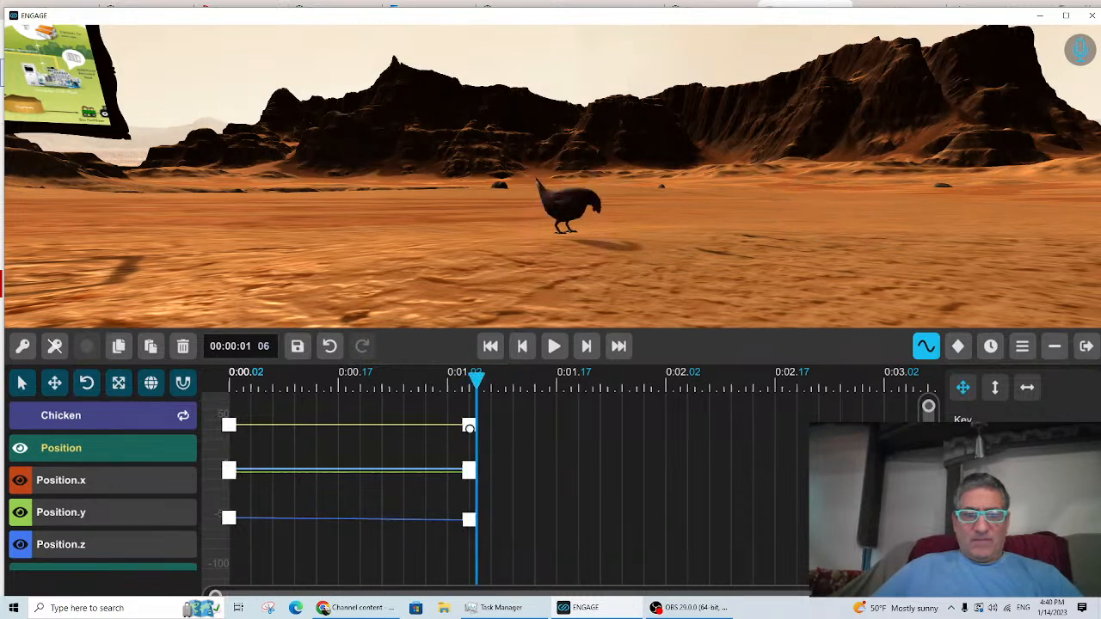
drag(476, 386, 493, 386)
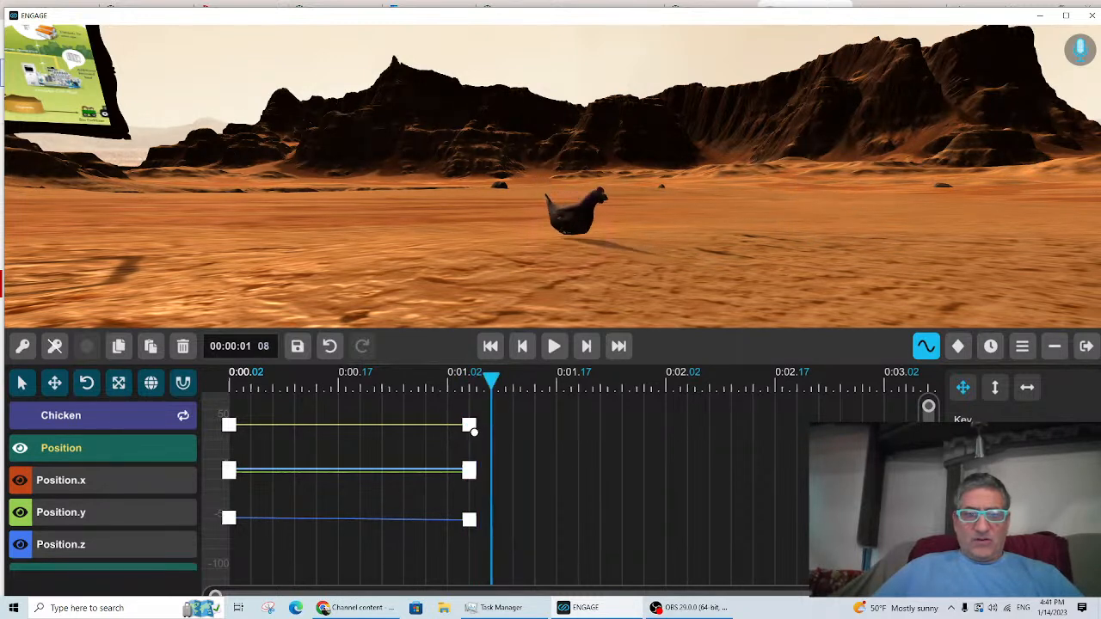
Step: Try to shift the end keys of the Chicken's animation curves individually to later times
drag(471, 430, 515, 429)
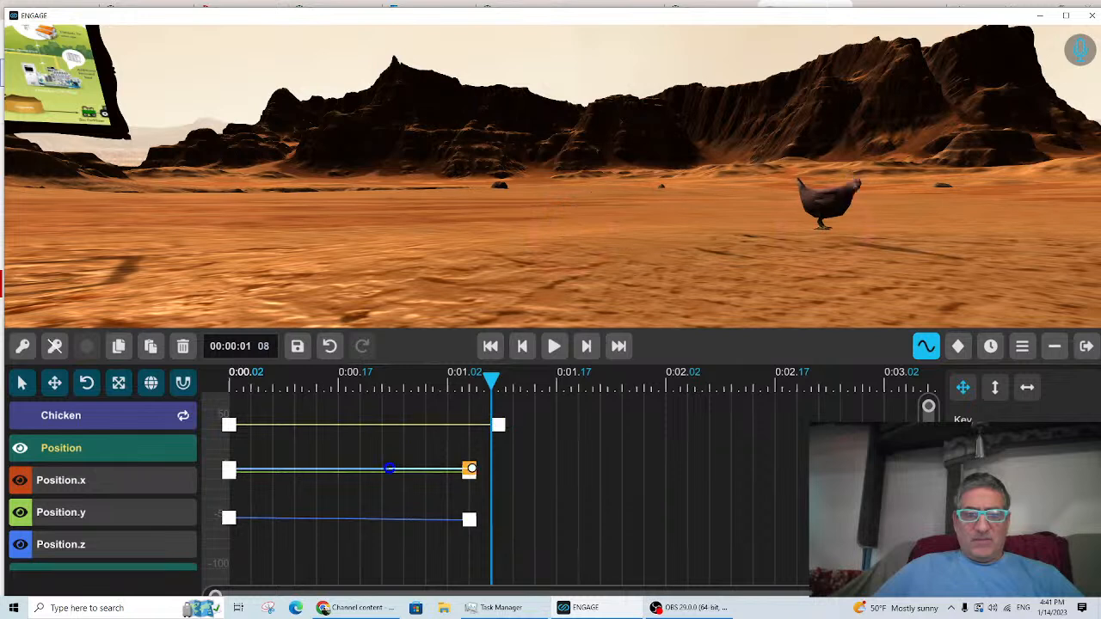
drag(472, 469, 539, 462)
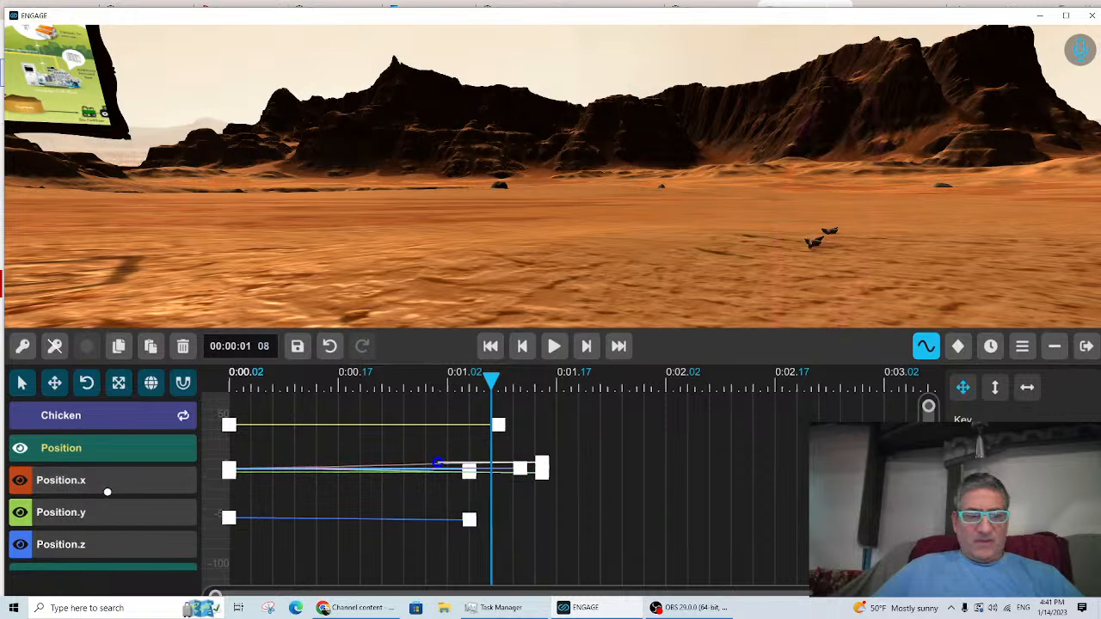
scroll(283, 477, down, 2)
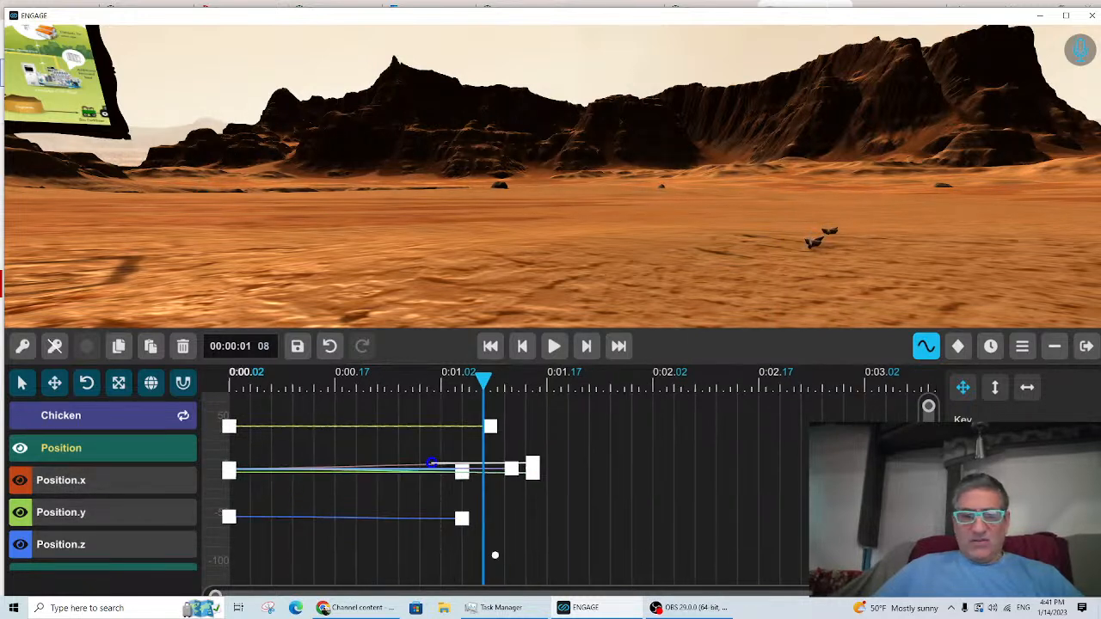
middle_drag(437, 531, 507, 520)
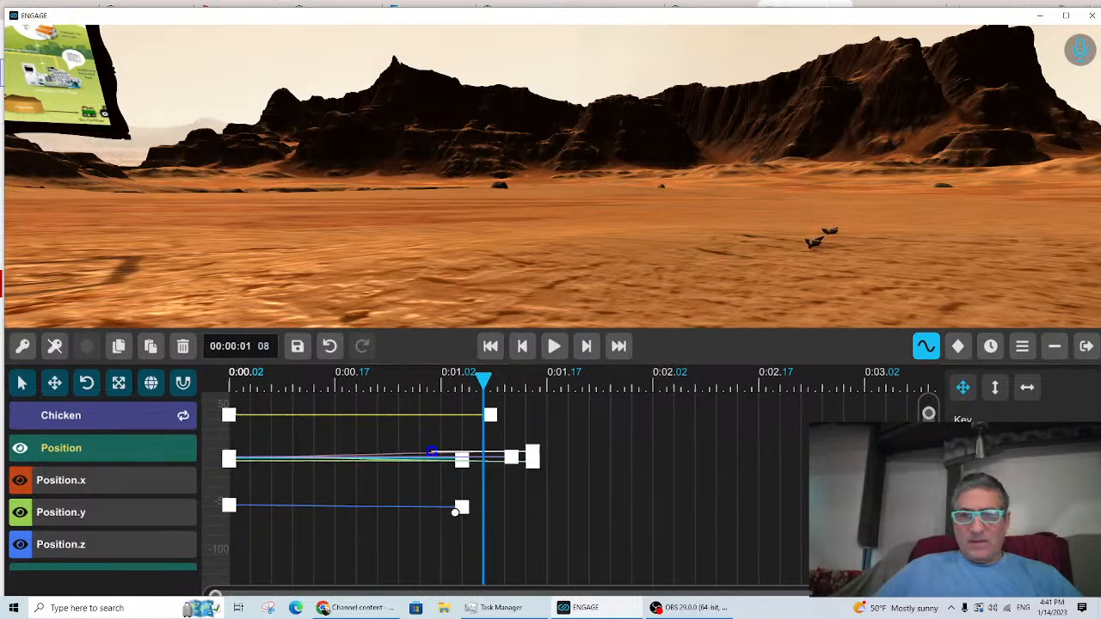
drag(462, 506, 499, 500)
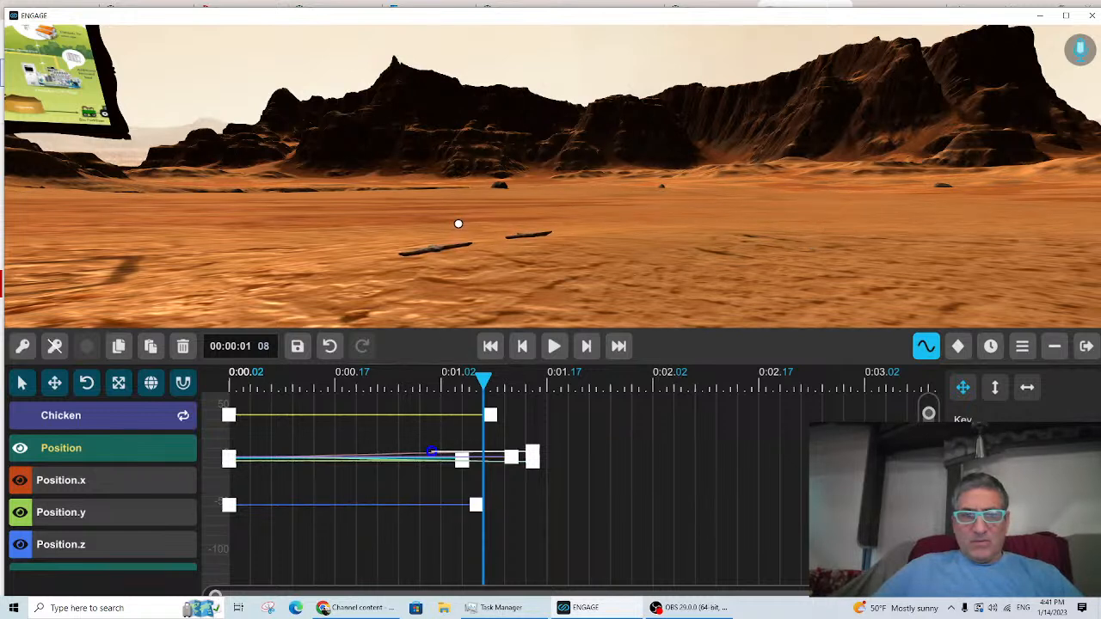
Step: Undo the curve key shifts, the added Chicken keyframe and the last keyframe deletion
key(ctrl+z)
key(ctrl+z)
key(ctrl+z)
key(ctrl+z)
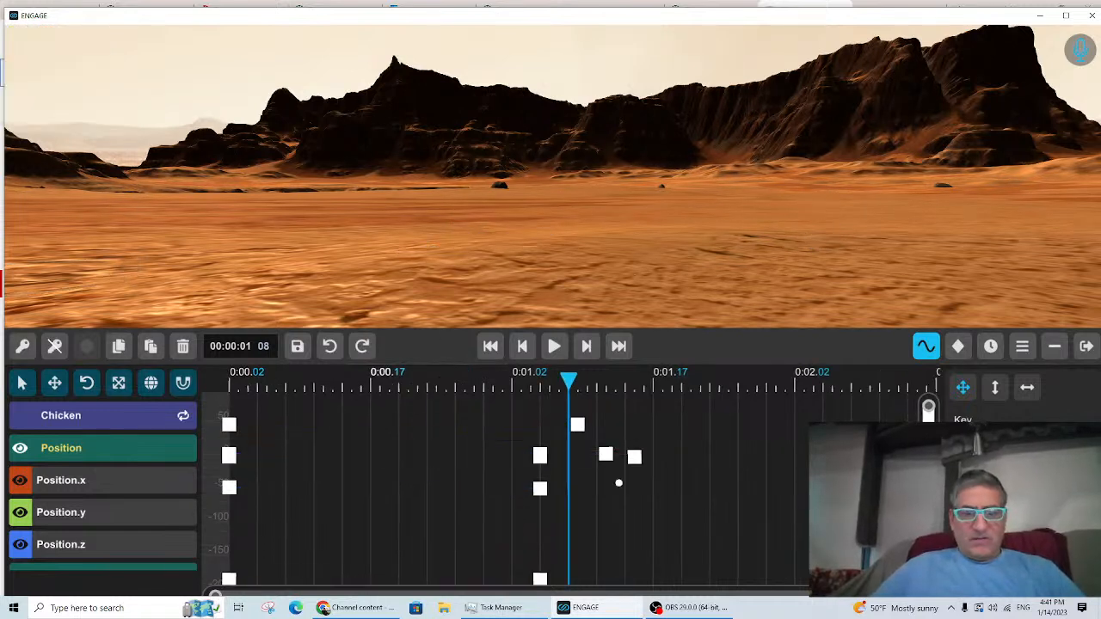
key(ctrl+z)
key(ctrl+z)
key(ctrl+z)
key(ctrl+z)
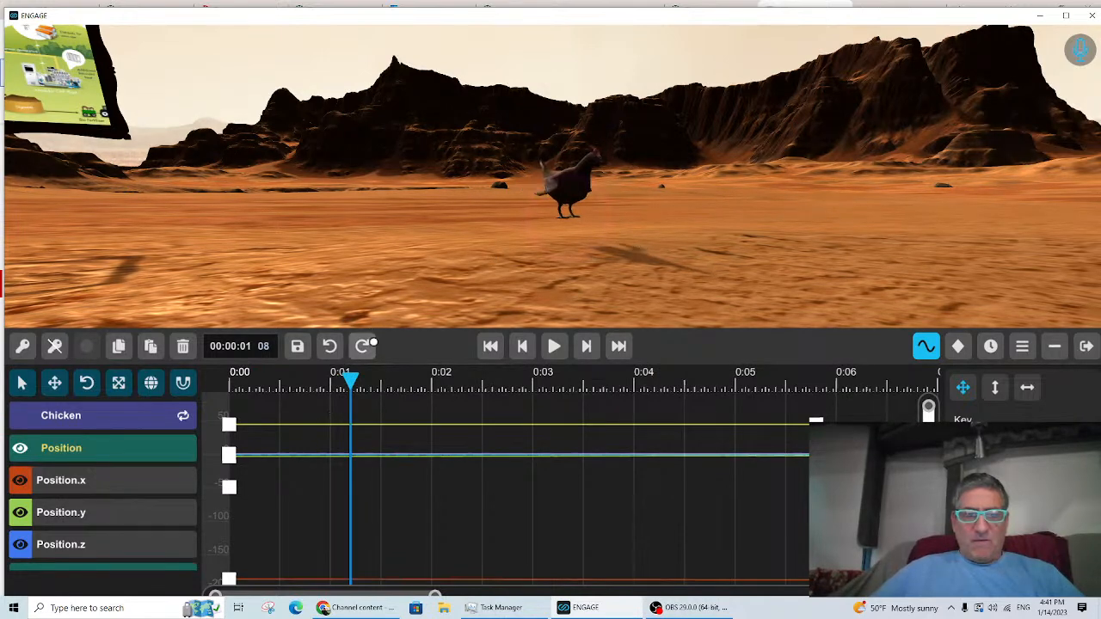
Step: Scrub to 00:00:02 25, return to the keyframe view and delete the Chicken's keyframe at about 5.8 seconds
drag(358, 373, 509, 378)
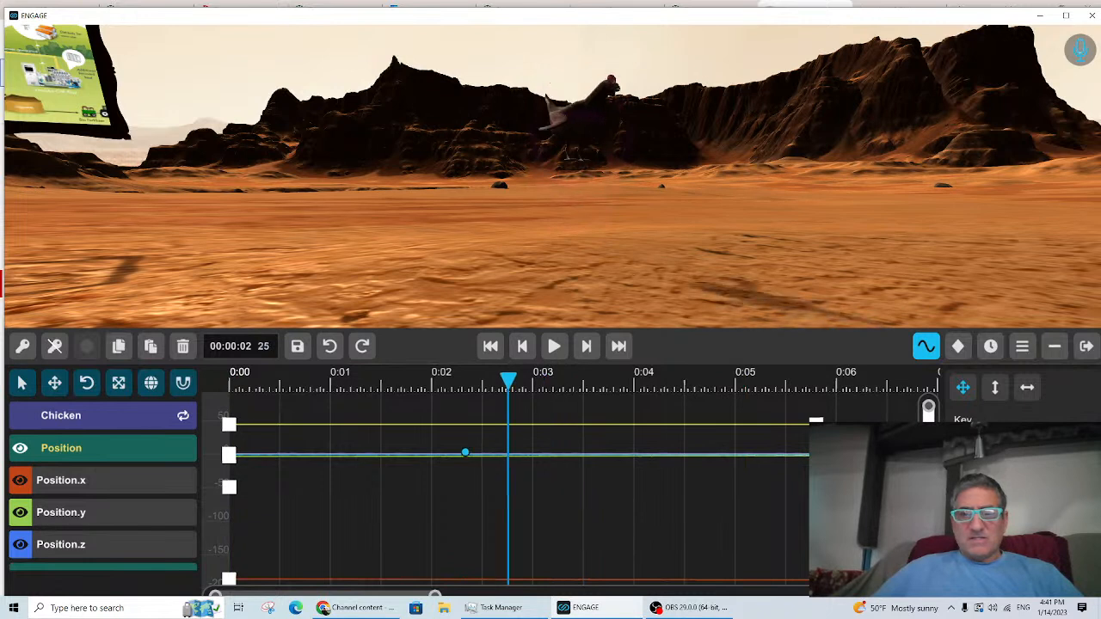
click(958, 346)
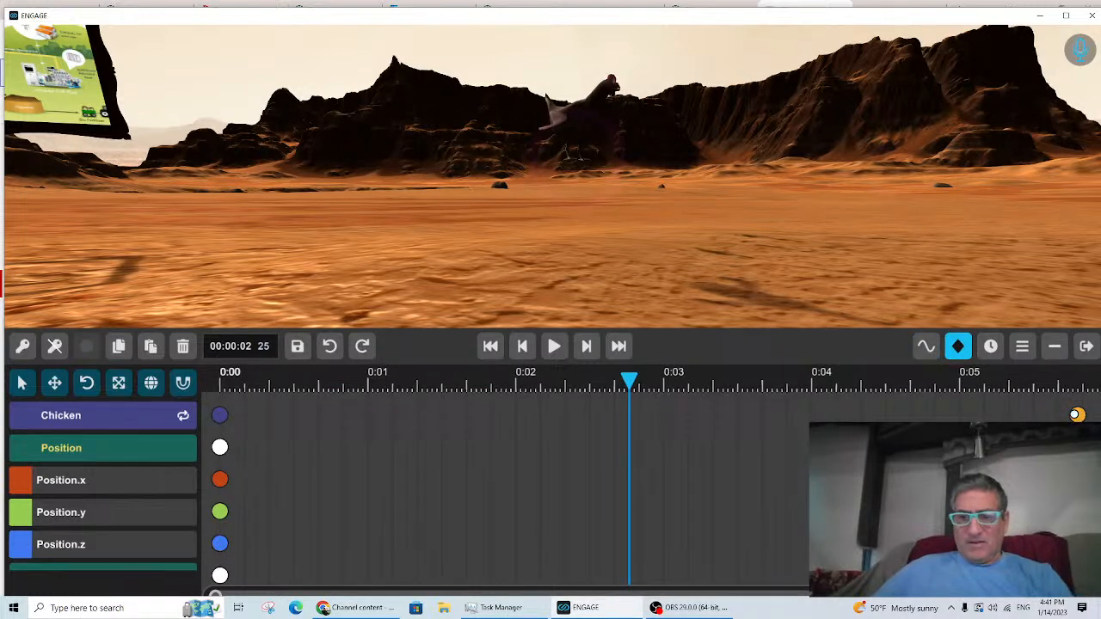
key(Delete)
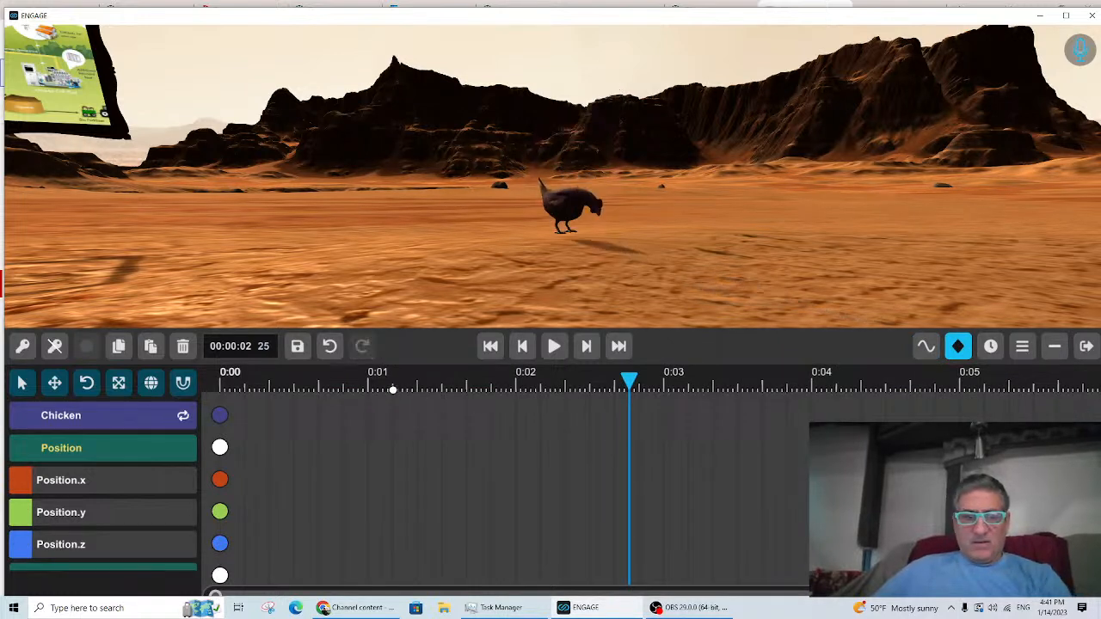
Step: Try to activate the move gizmo on the Chicken at 00:00:02 25
drag(376, 379, 663, 440)
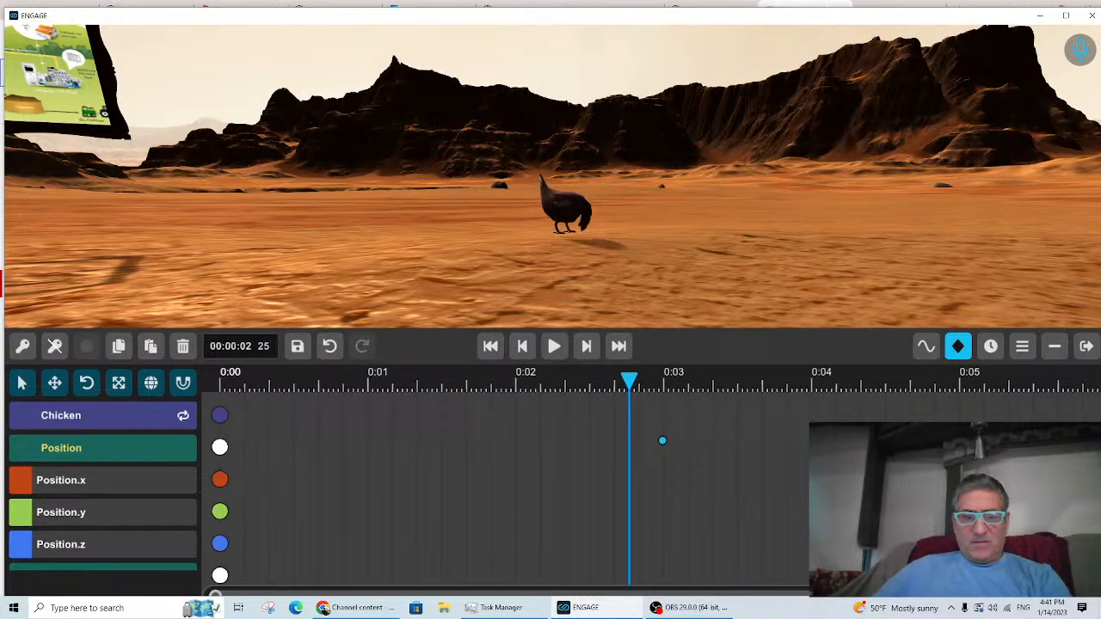
scroll(690, 488, down, 2)
scroll(690, 488, down, 5)
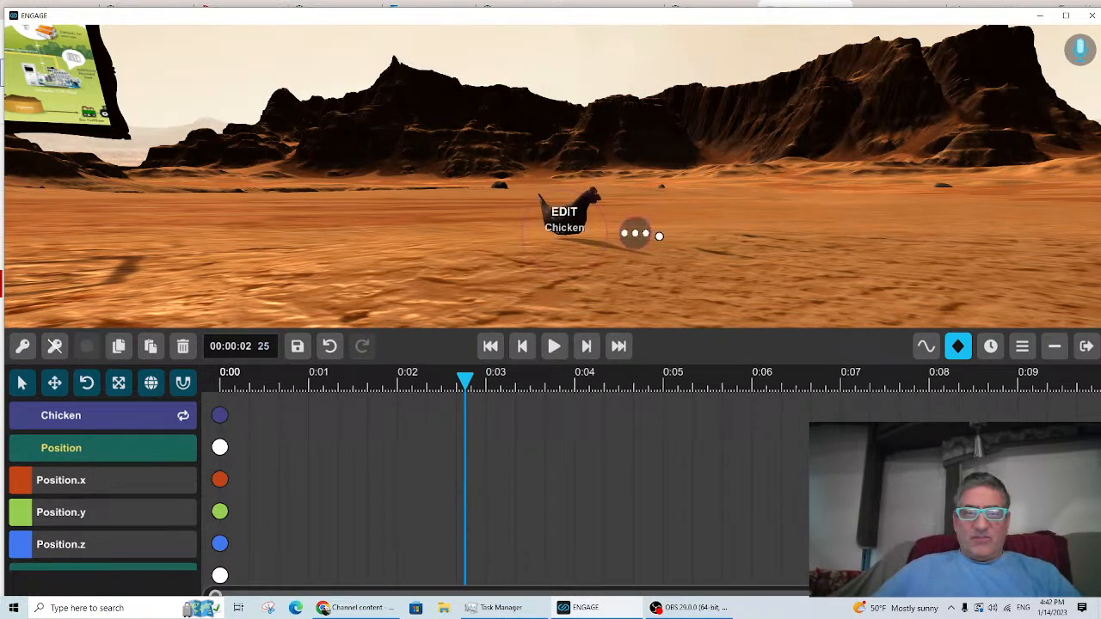
click(623, 237)
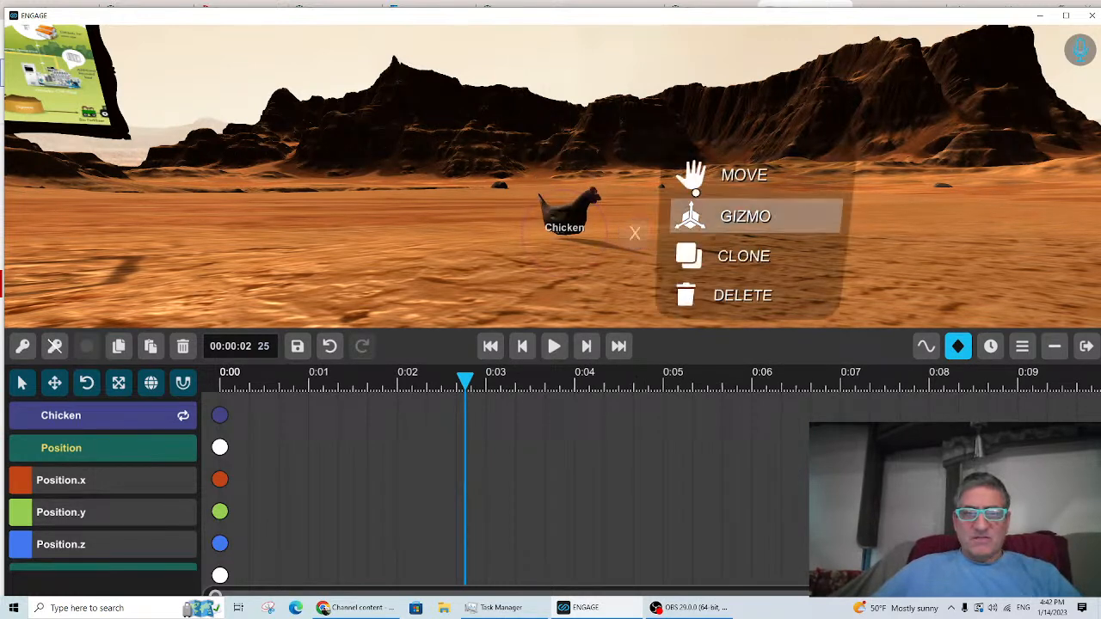
click(738, 215)
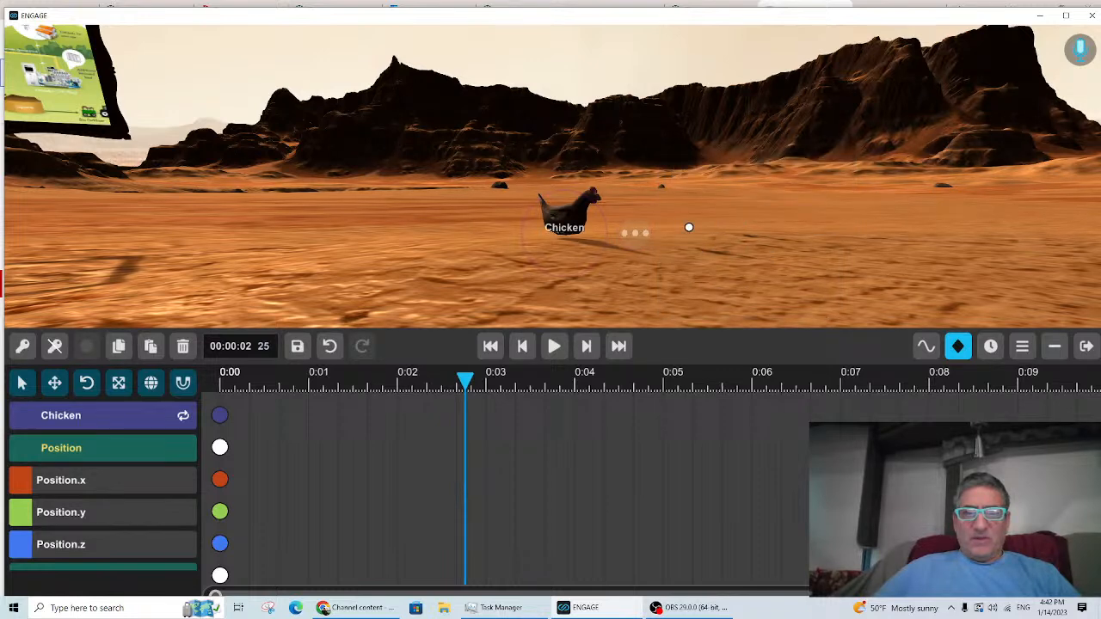
click(635, 233)
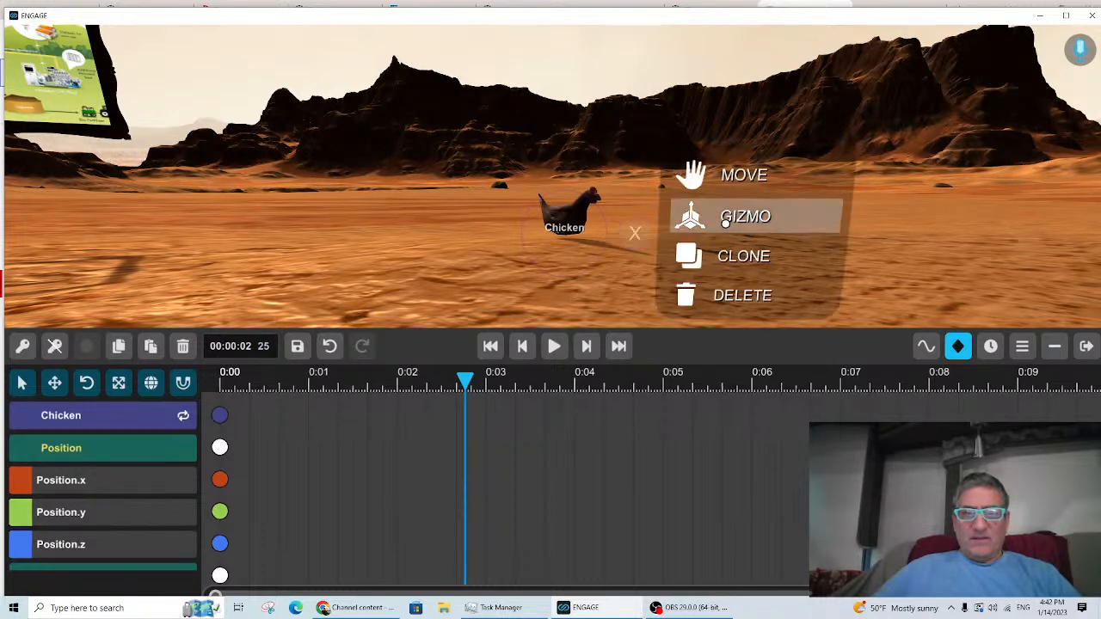
click(763, 216)
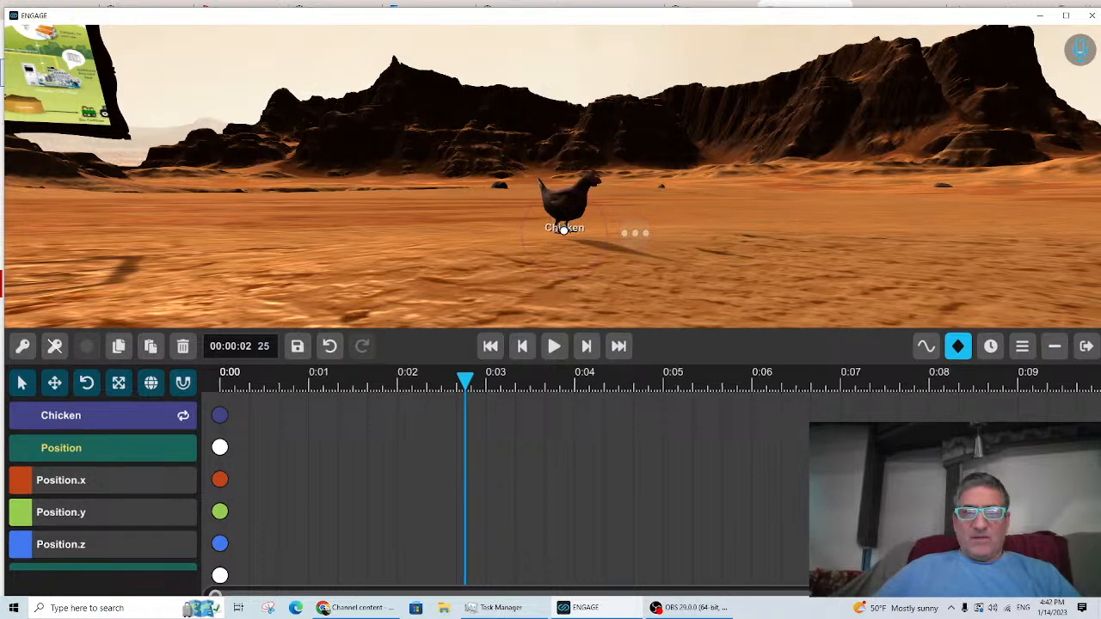
Step: Move the Chicken freely to a new spot across the ground and add a keyframe at 00:00:02 25
click(635, 232)
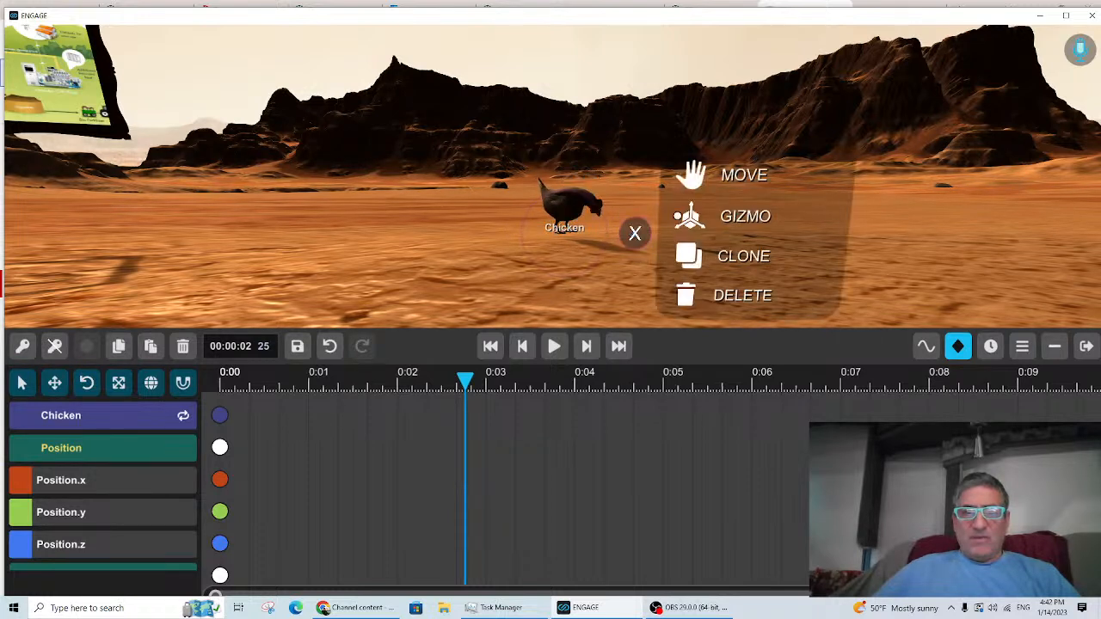
click(720, 168)
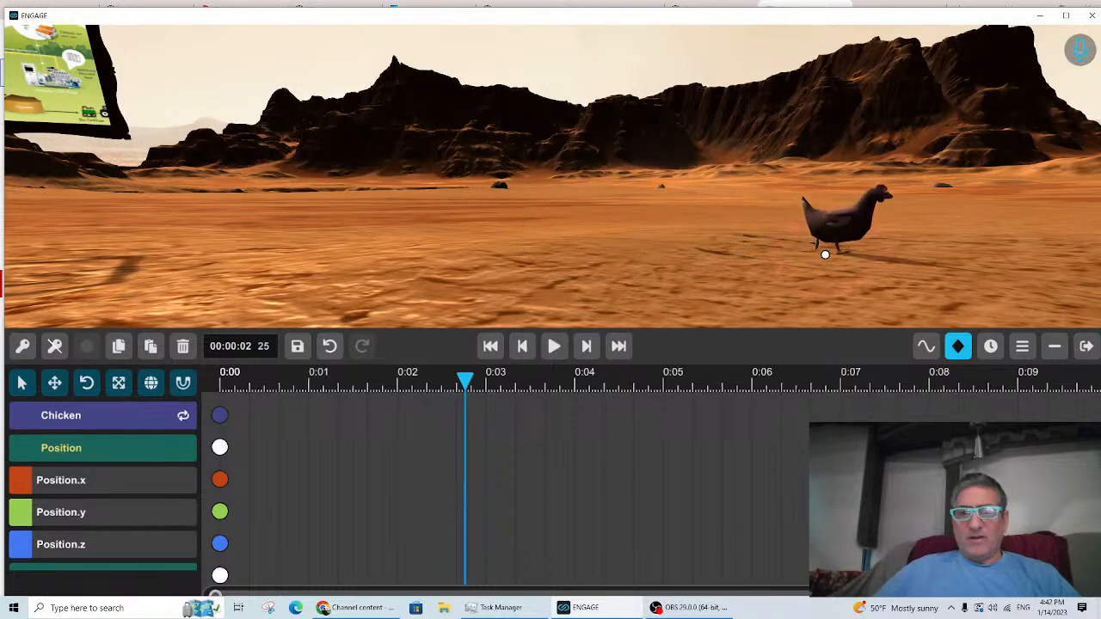
right_drag(826, 253, 382, 285)
right_drag(611, 219, 1054, 202)
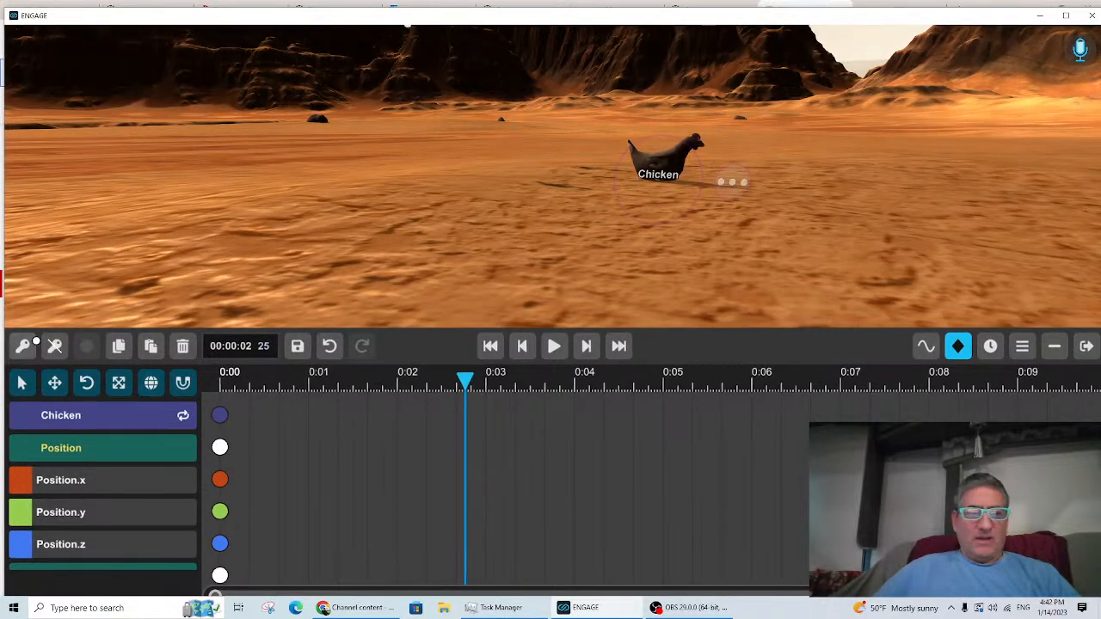
click(23, 346)
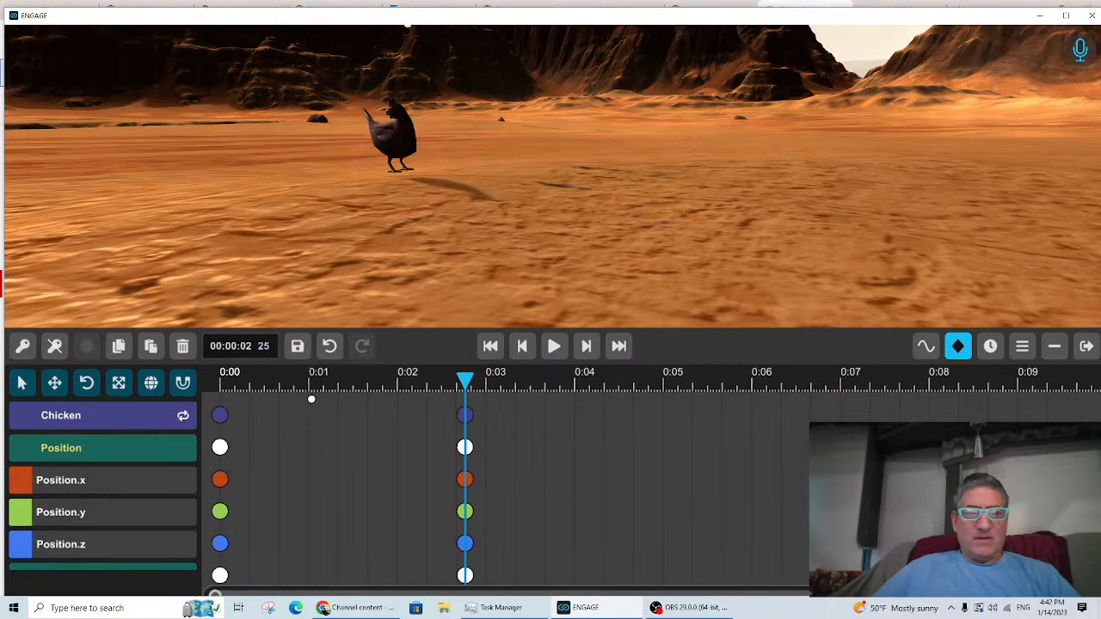
Step: Play the sequence from 00:00:00 03 to check the Chicken's movement, and hide the timeline editor
click(224, 381)
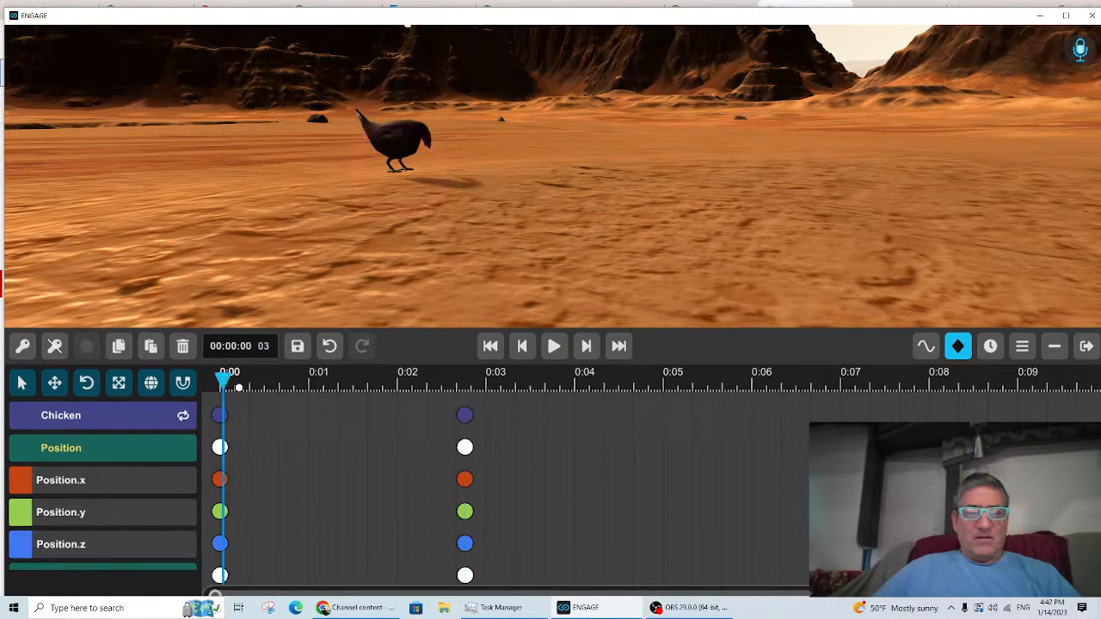
click(557, 348)
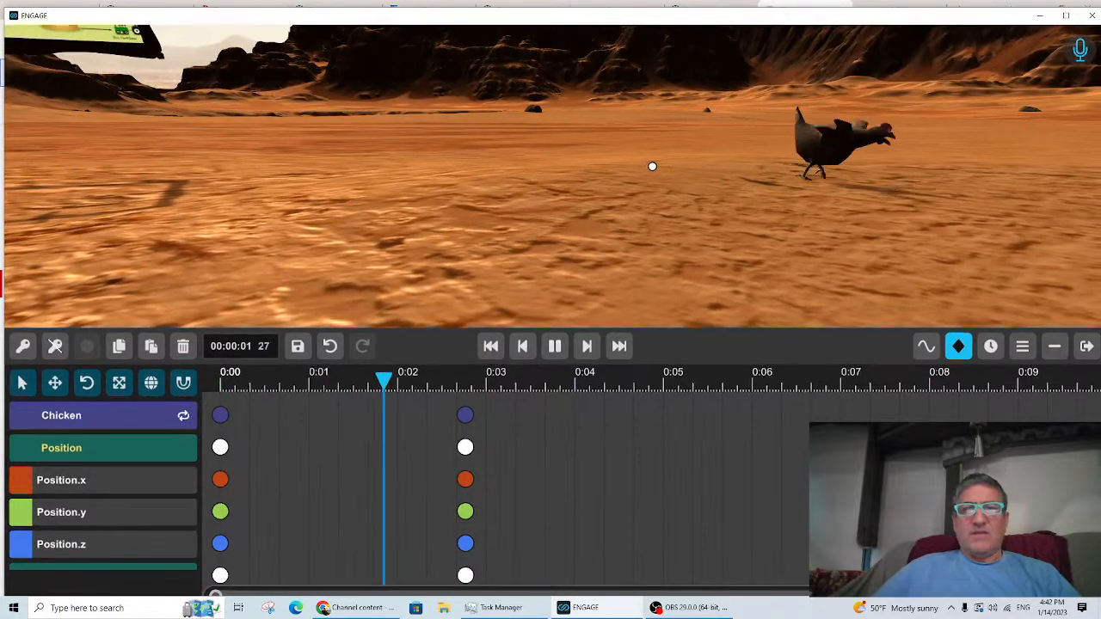
right_drag(652, 166, 791, 136)
key(Escape)
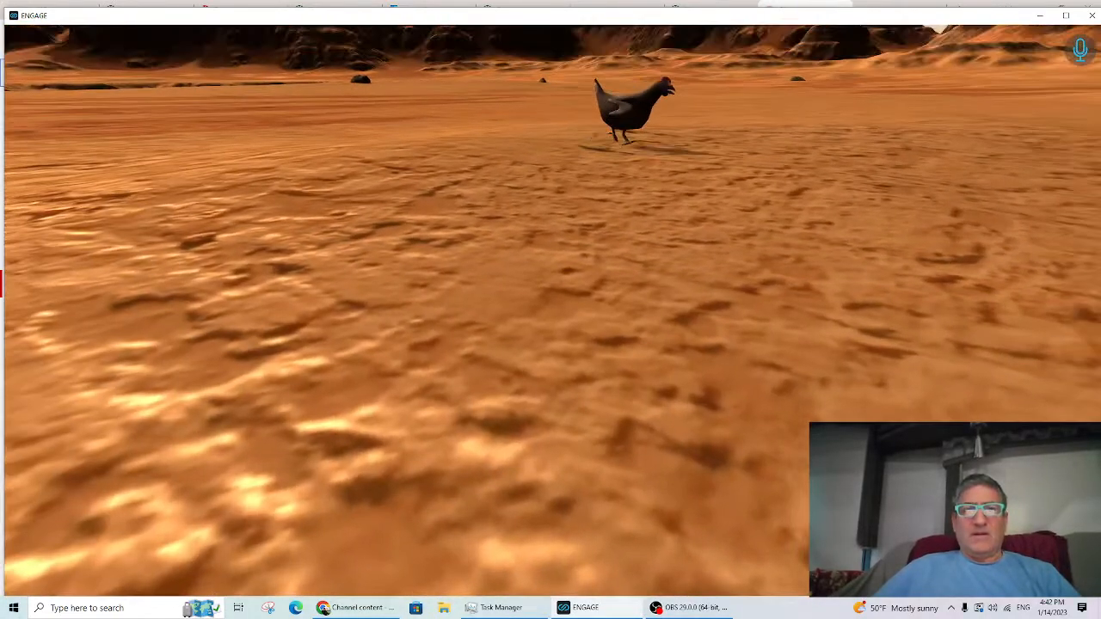
Step: Walk the avatar back from the Chicken and turn to view the whole scene from behind the rock
key(s)
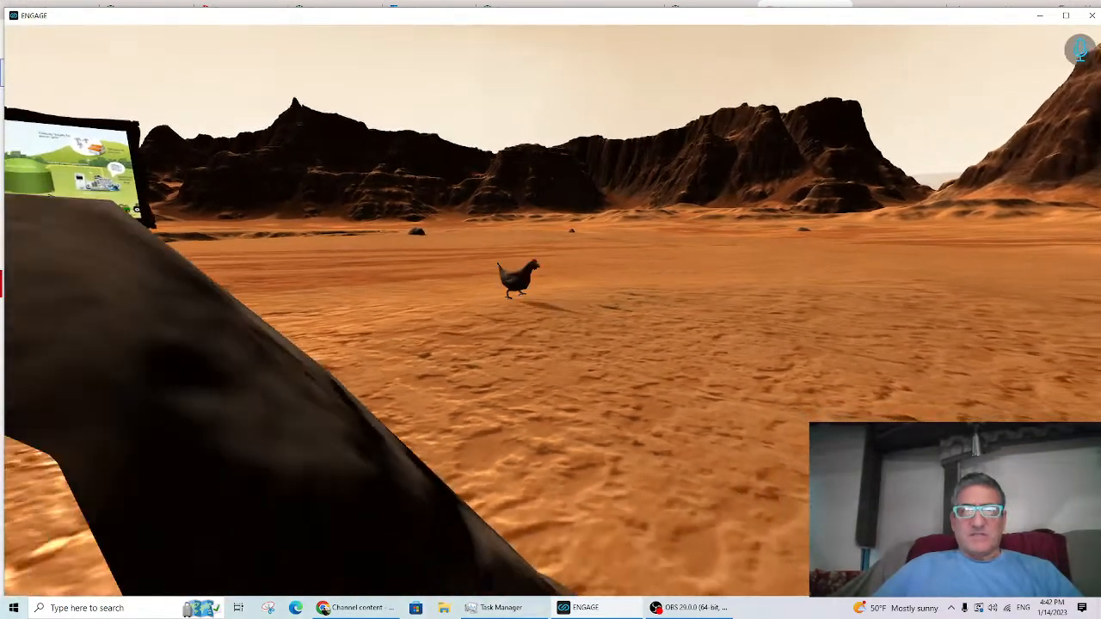
right_drag(550, 310, 401, 346)
key(s)
key(s)
key(s)
key(w)
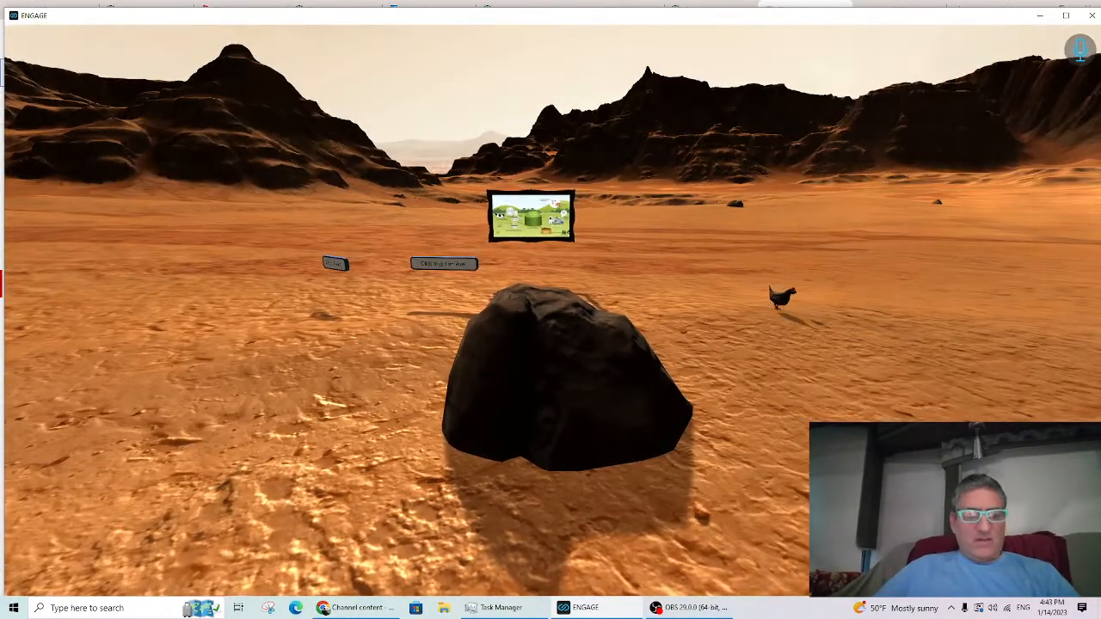
Step: Show the editor in timeline view and play the sequence from 00:00:01 05
key(Tab)
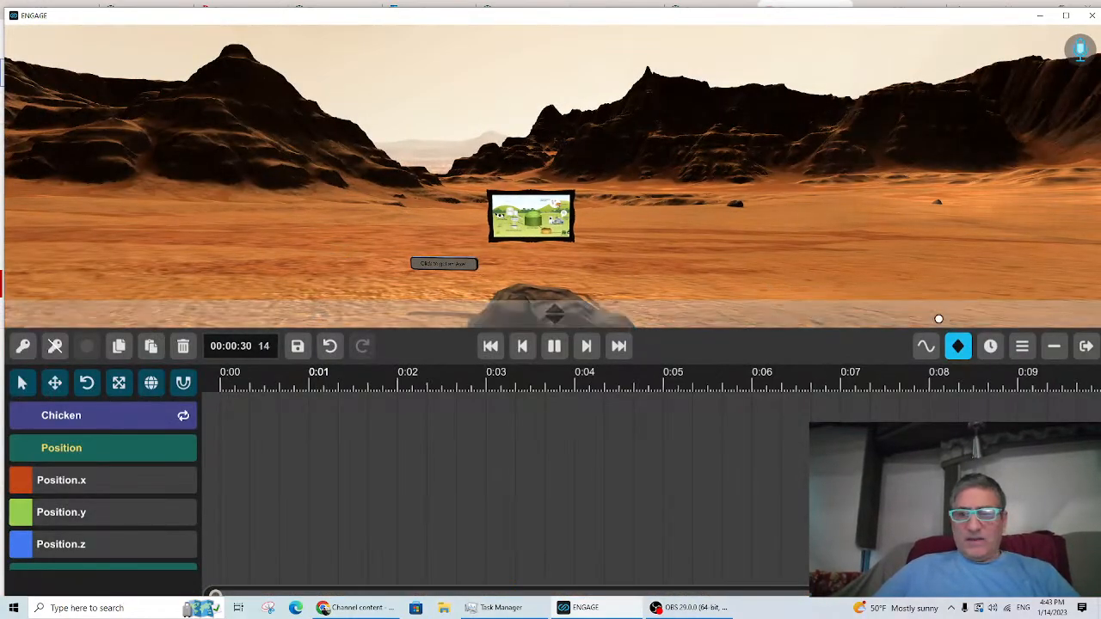
click(991, 345)
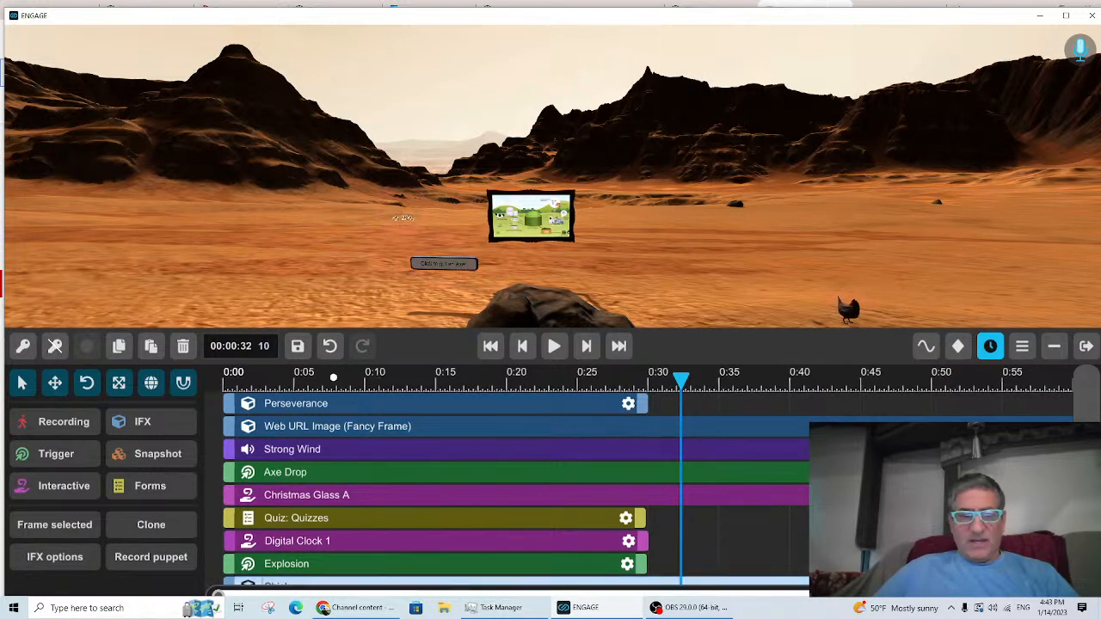
click(240, 379)
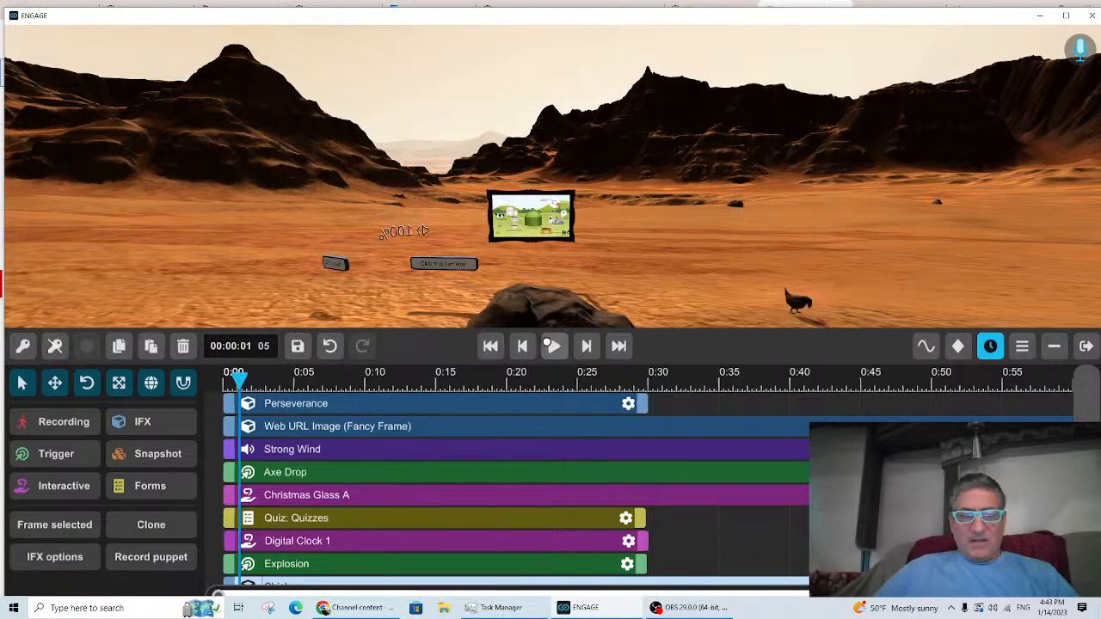
click(553, 346)
Step: Test the "Blow it up!" trigger in the scene during playback, bring back the timeline editor and pause the sequence
right_click(438, 287)
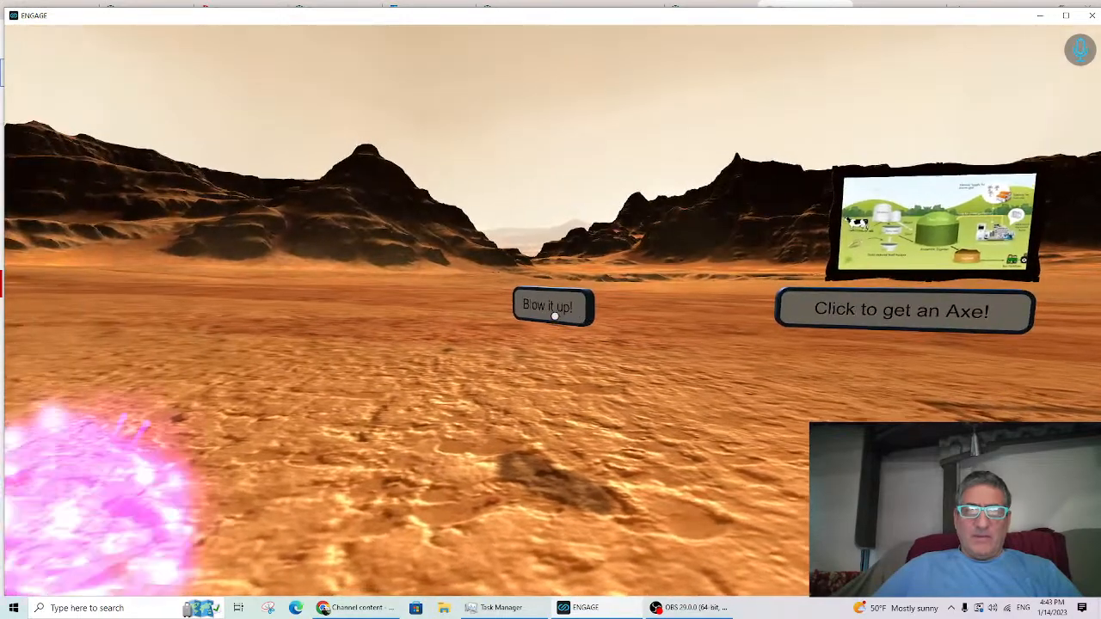
click(554, 315)
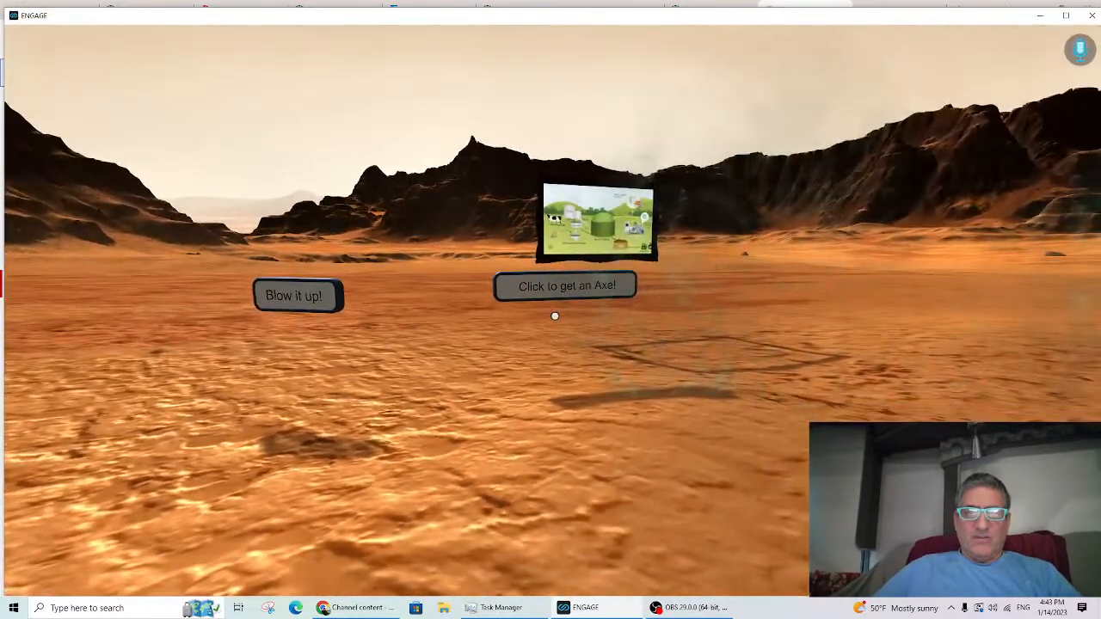
key(space)
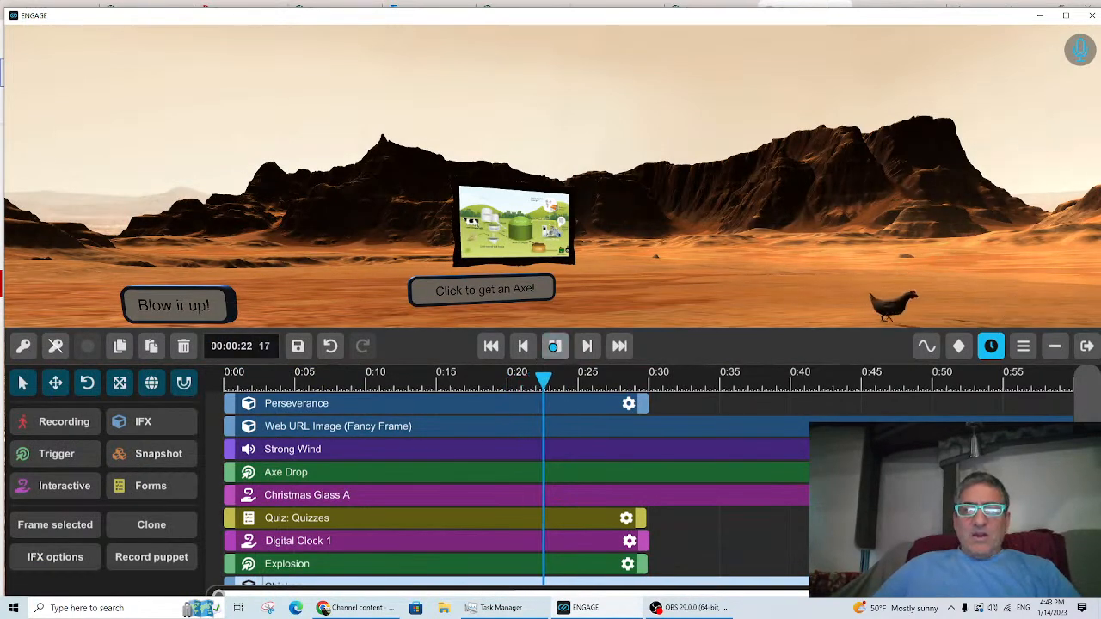
click(553, 346)
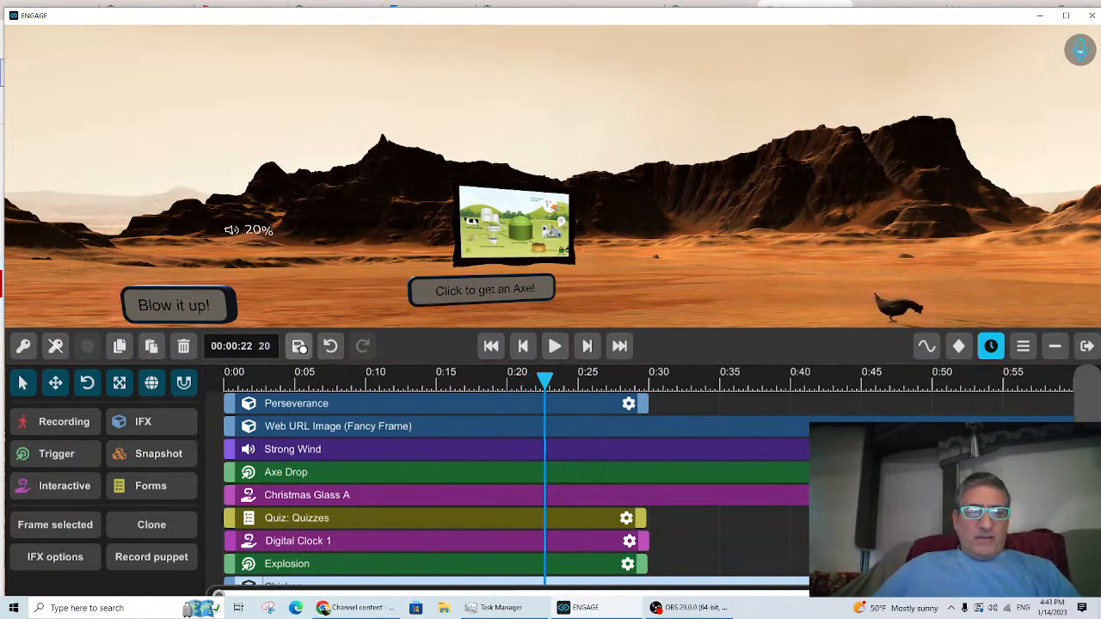
Step: Save the BiodigestersonMars sequence, overwriting the existing BiodigestersonMars.engage file
click(300, 346)
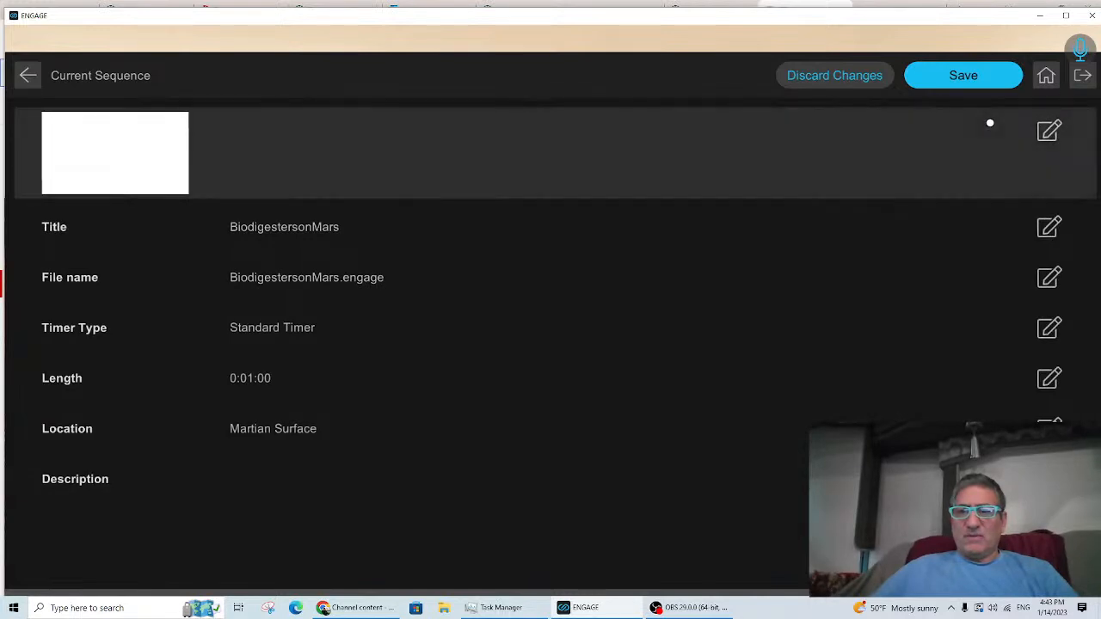
click(963, 77)
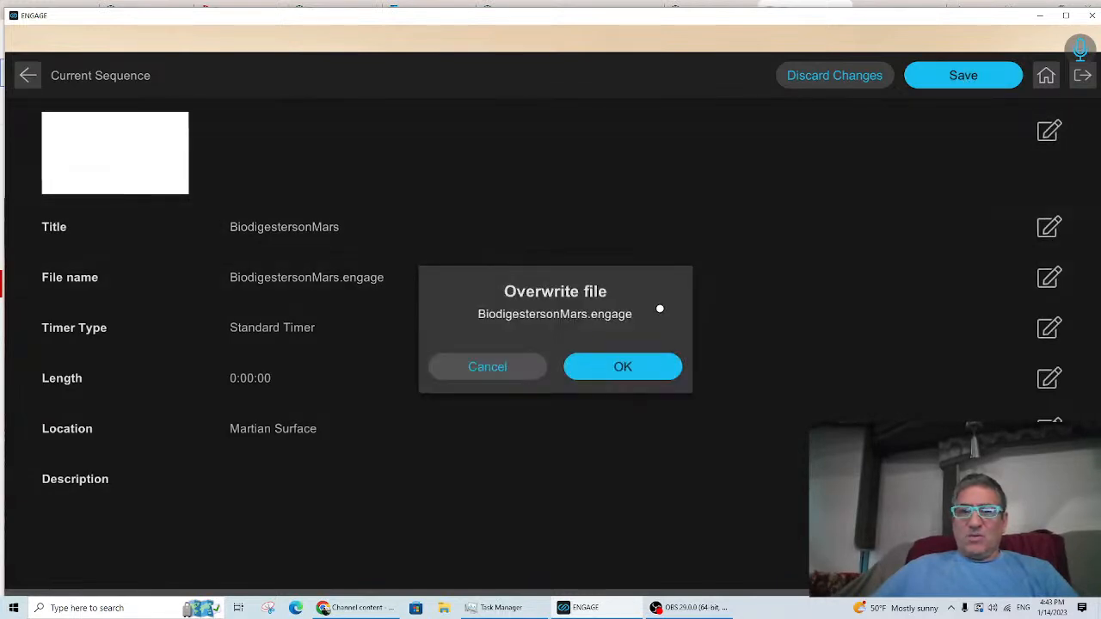
click(623, 368)
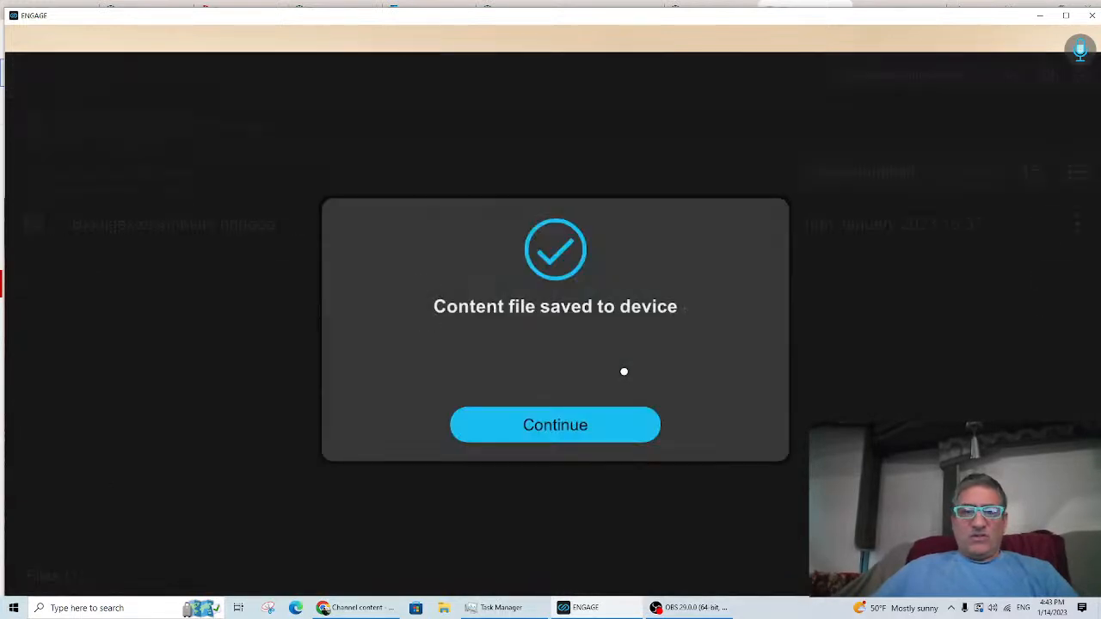
click(521, 425)
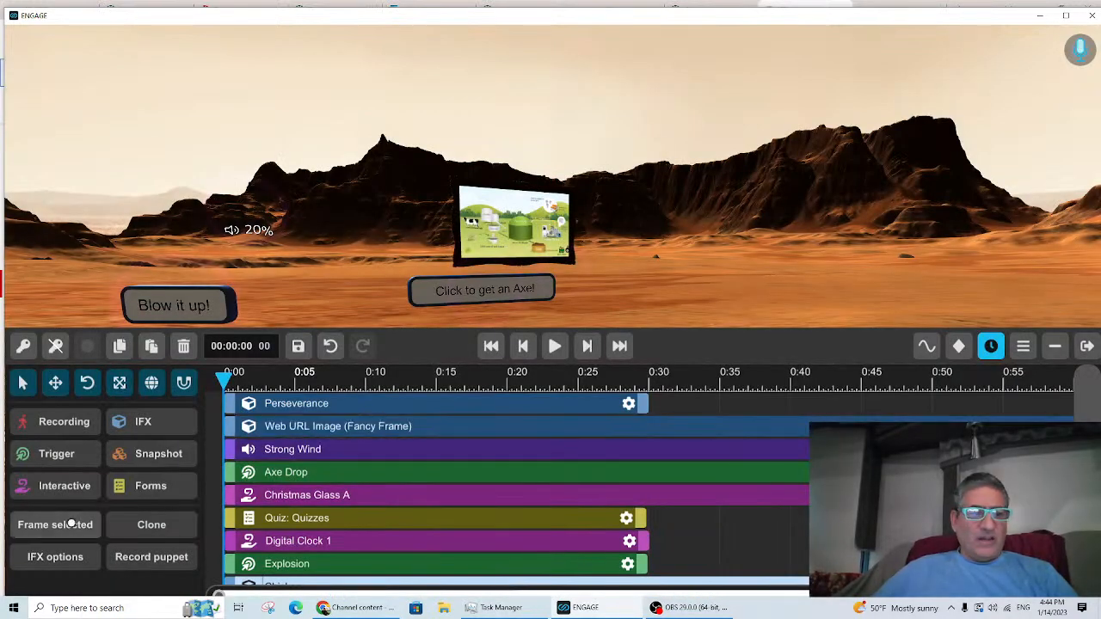
Step: Look into the MyRecordings library and the public Trigger library, and return to the timeline
click(66, 425)
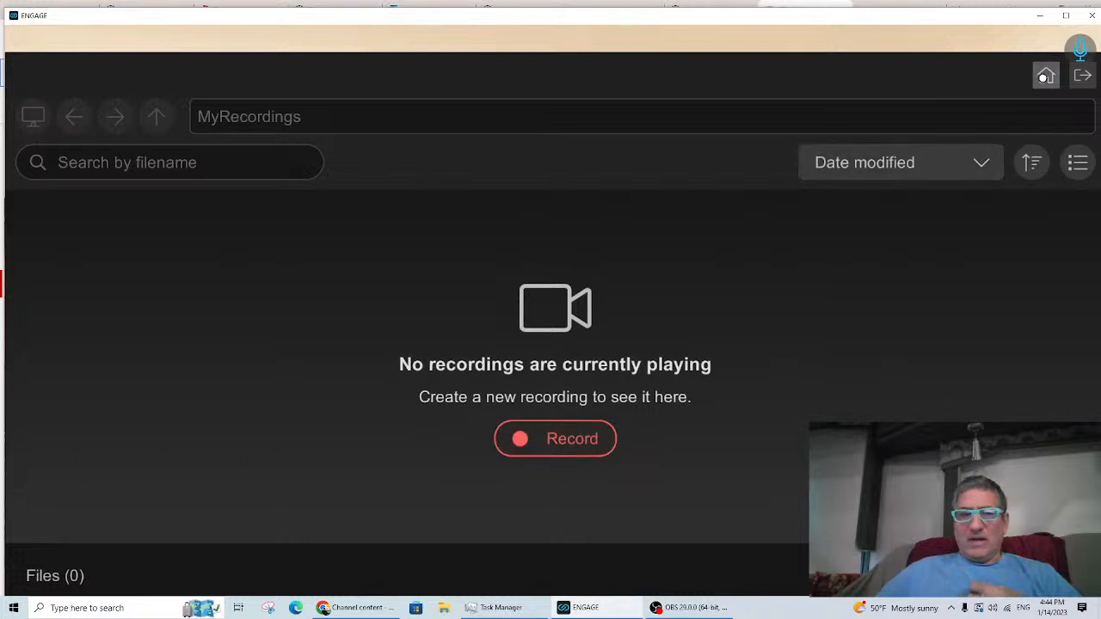
click(1043, 77)
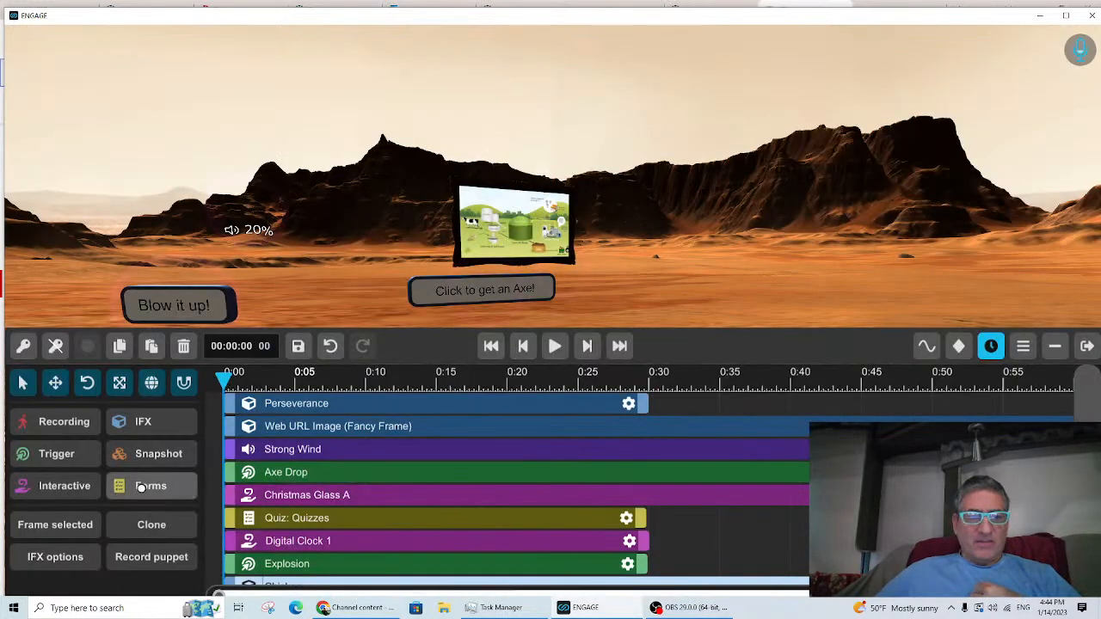
click(56, 453)
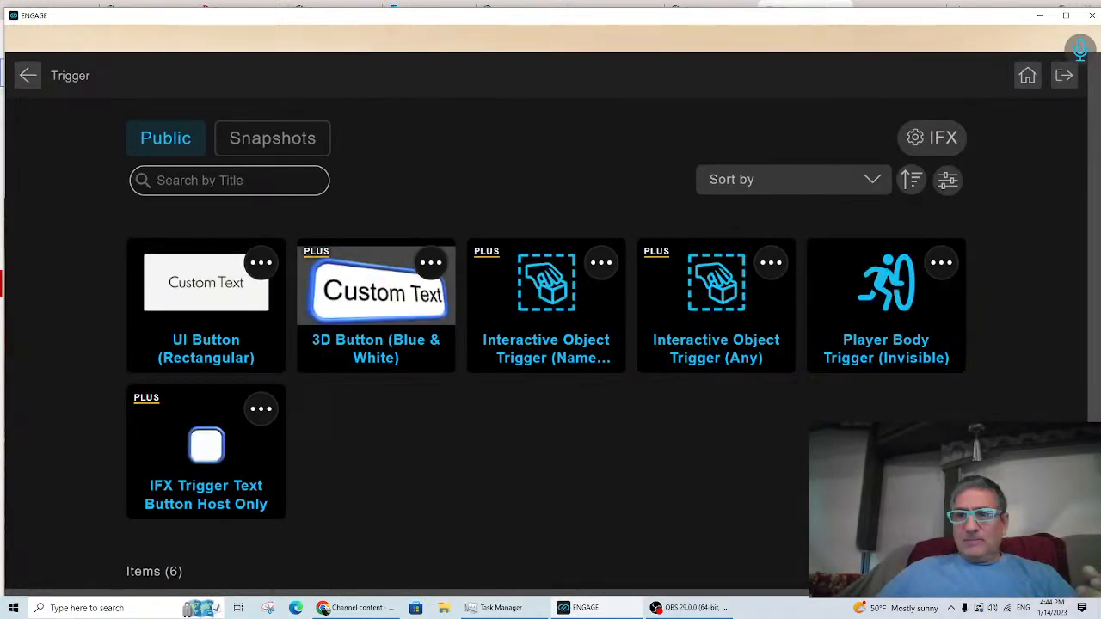
click(1028, 76)
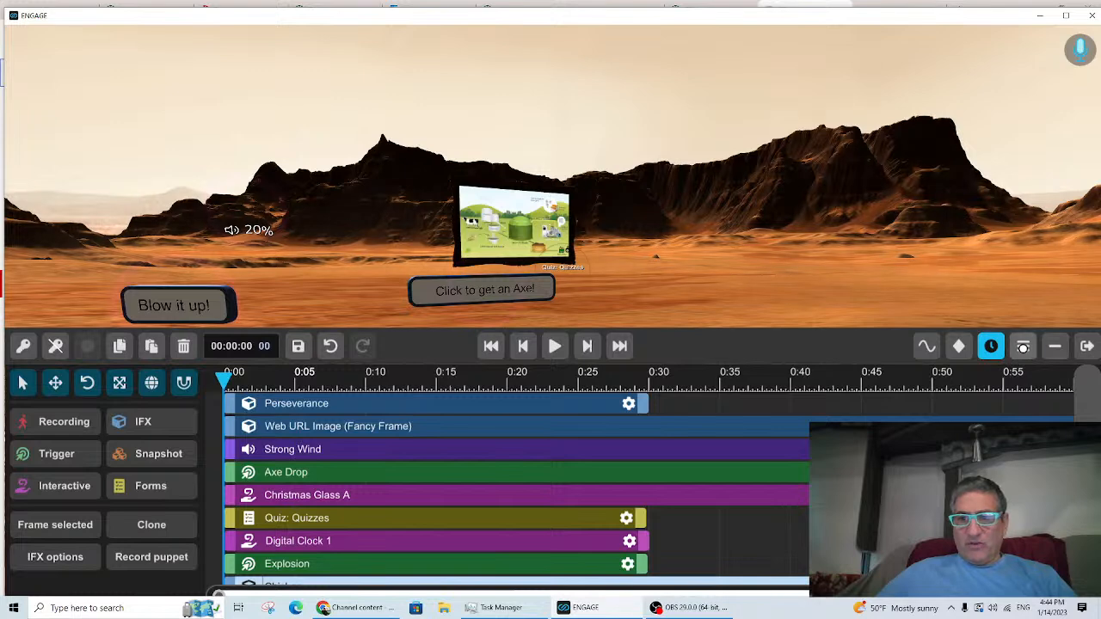
Step: Look through the list of built-in editor tutorials and return to the timeline
click(1023, 347)
click(198, 419)
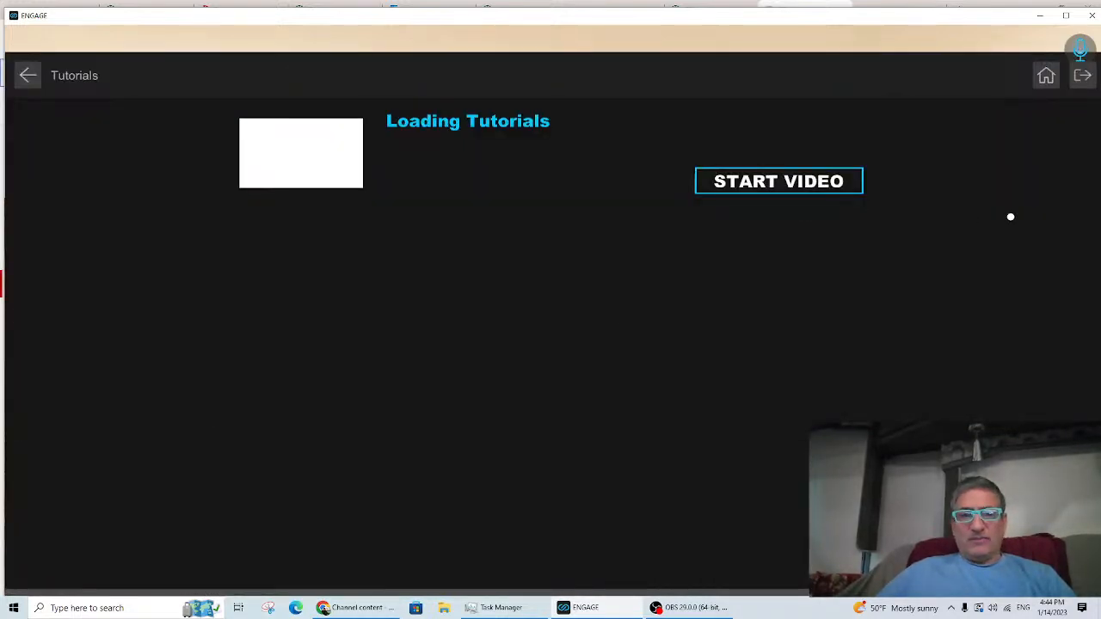
scroll(1019, 188, down, 1)
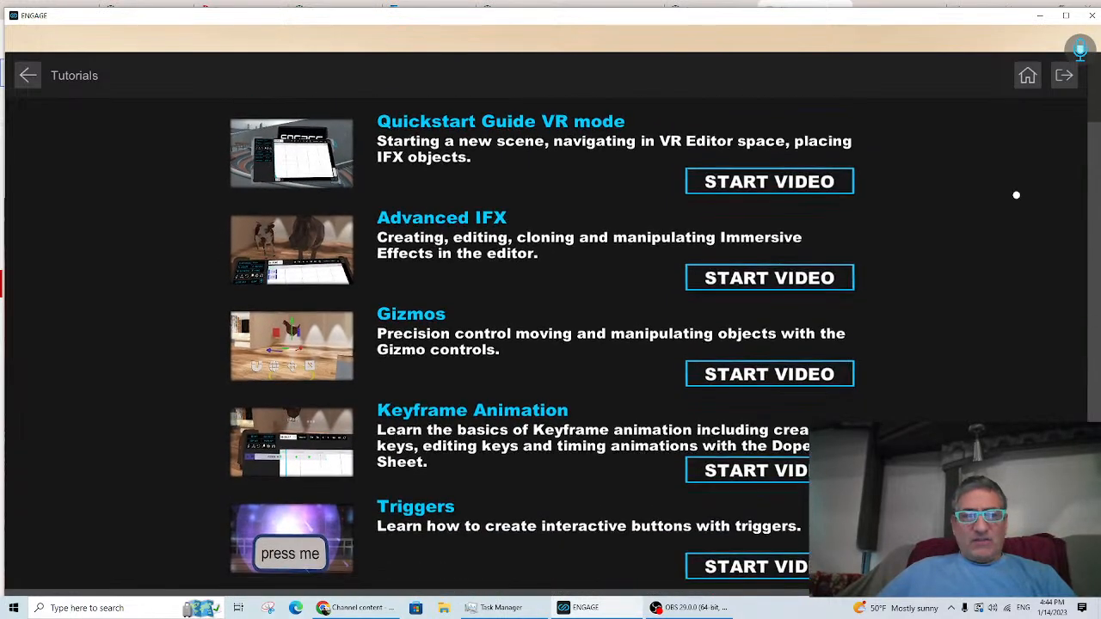
scroll(368, 340, down, 1)
scroll(569, 434, down, 1)
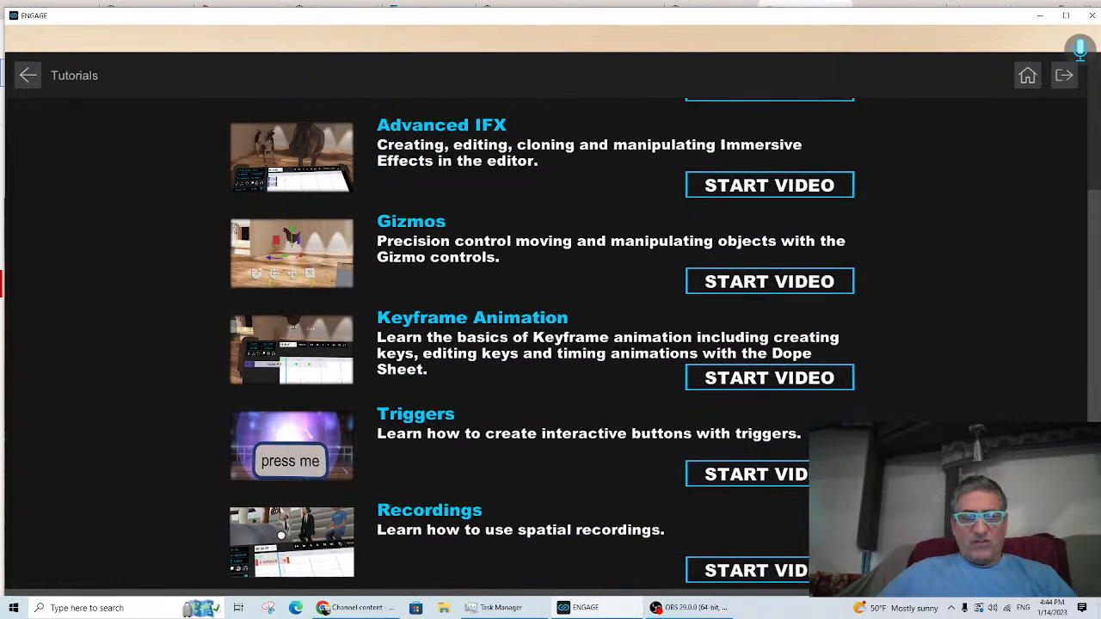
scroll(1031, 277, up, 1)
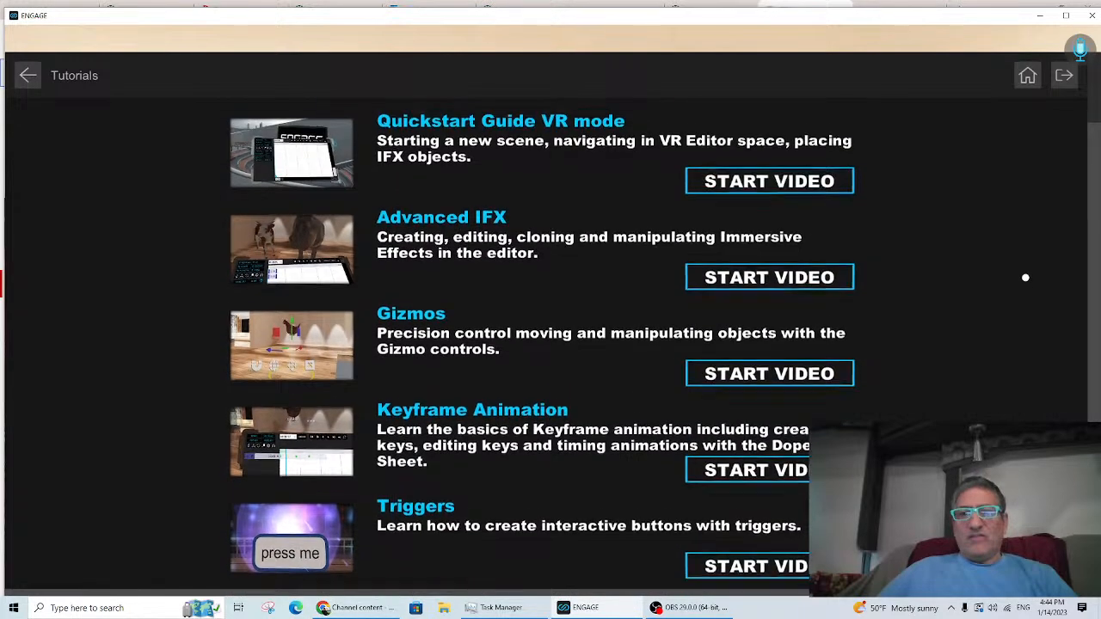
scroll(981, 376, down, 1)
scroll(550, 345, down, 3)
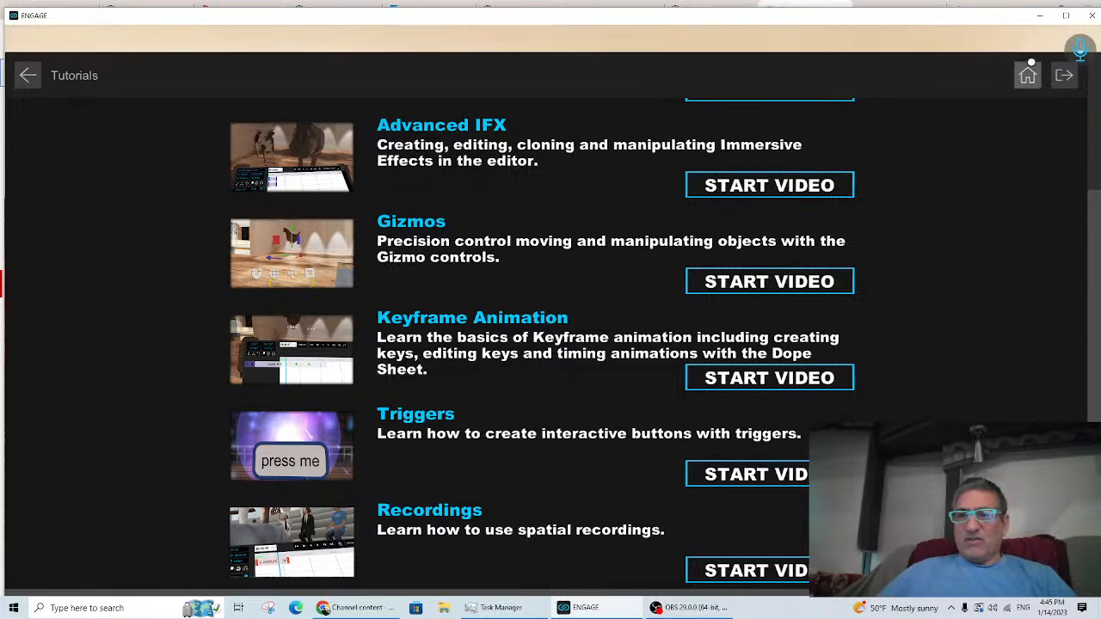
click(1027, 74)
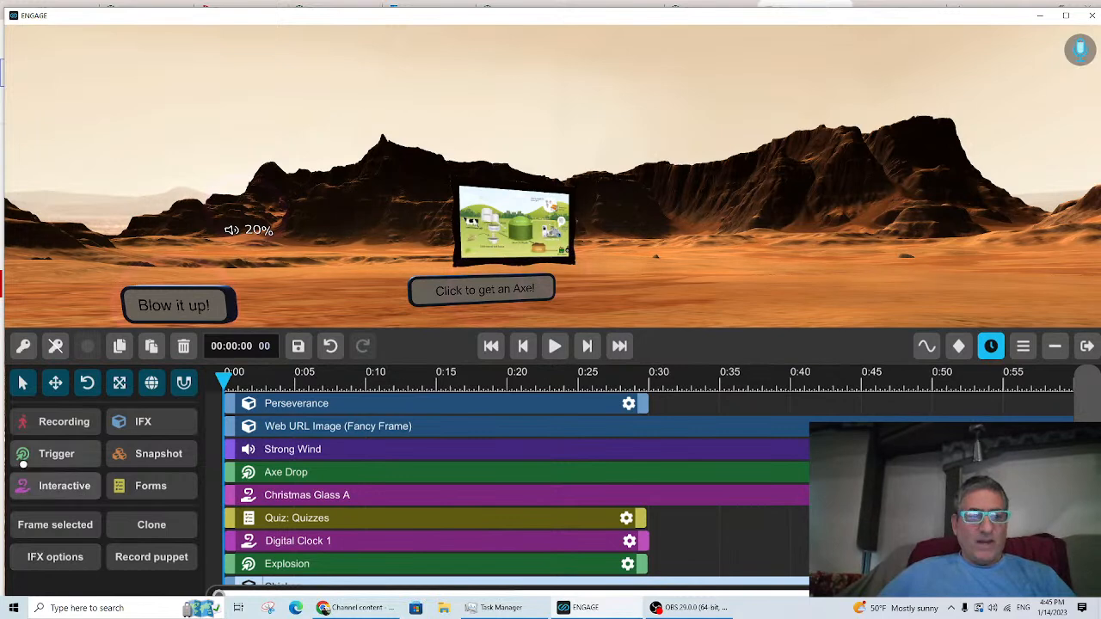
Step: Create a folder named "TH Recordings" in MyRecordings, open it and return to the timeline
click(62, 424)
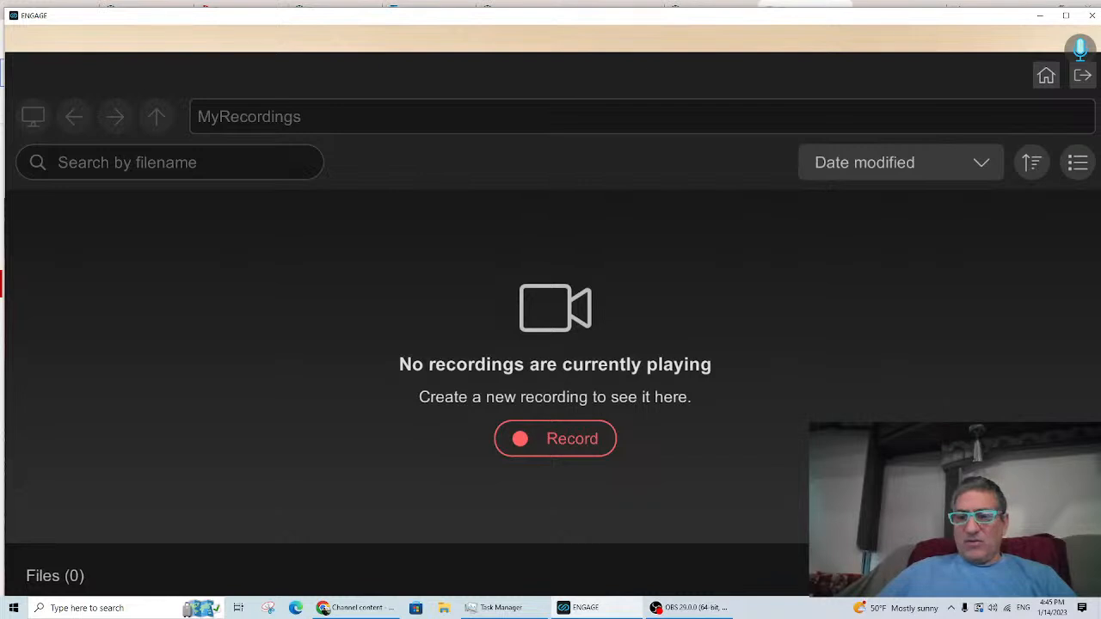
click(1023, 576)
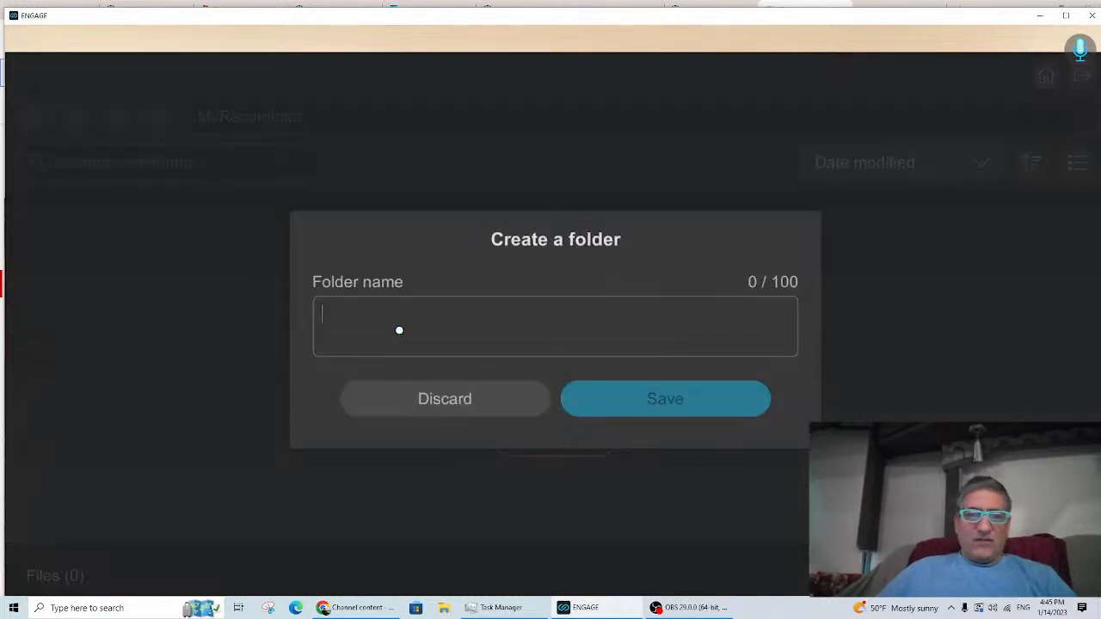
text(TH Recordings)
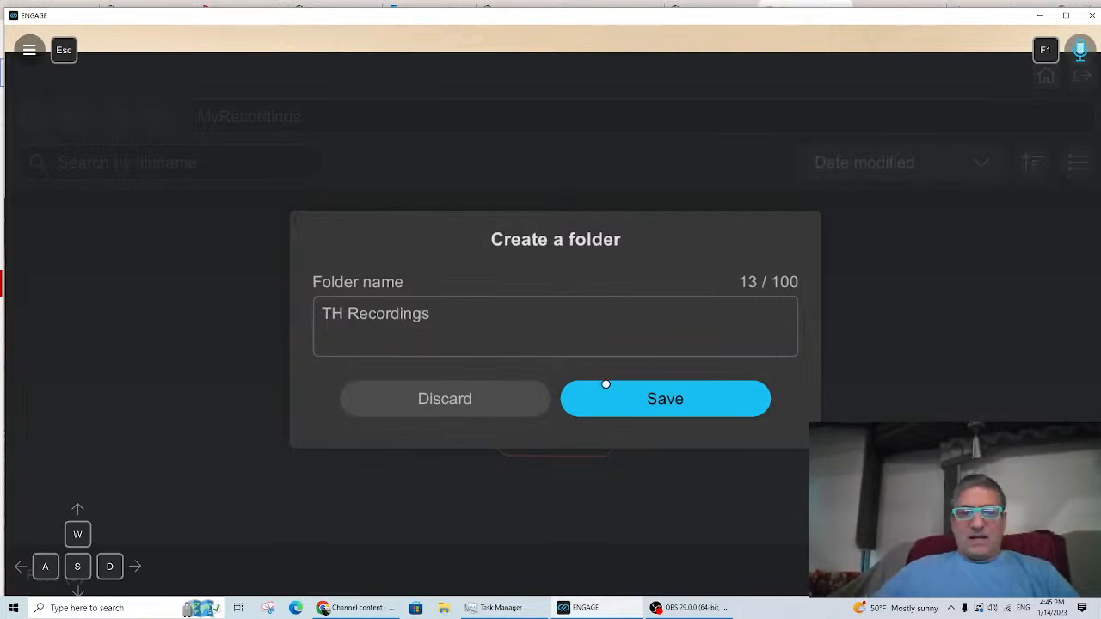
click(628, 413)
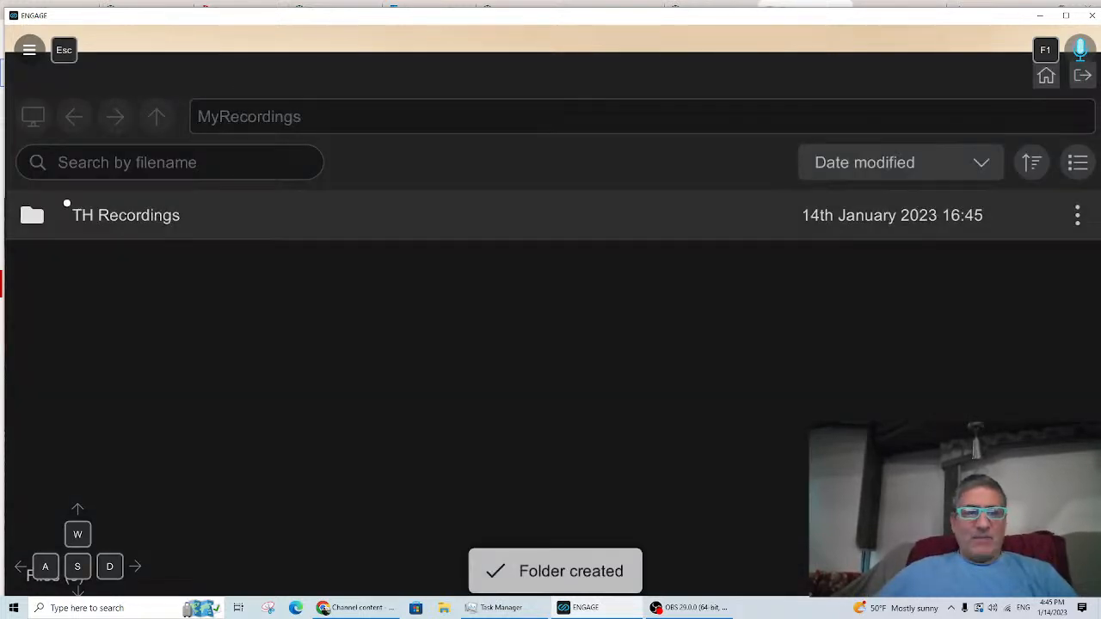
click(46, 206)
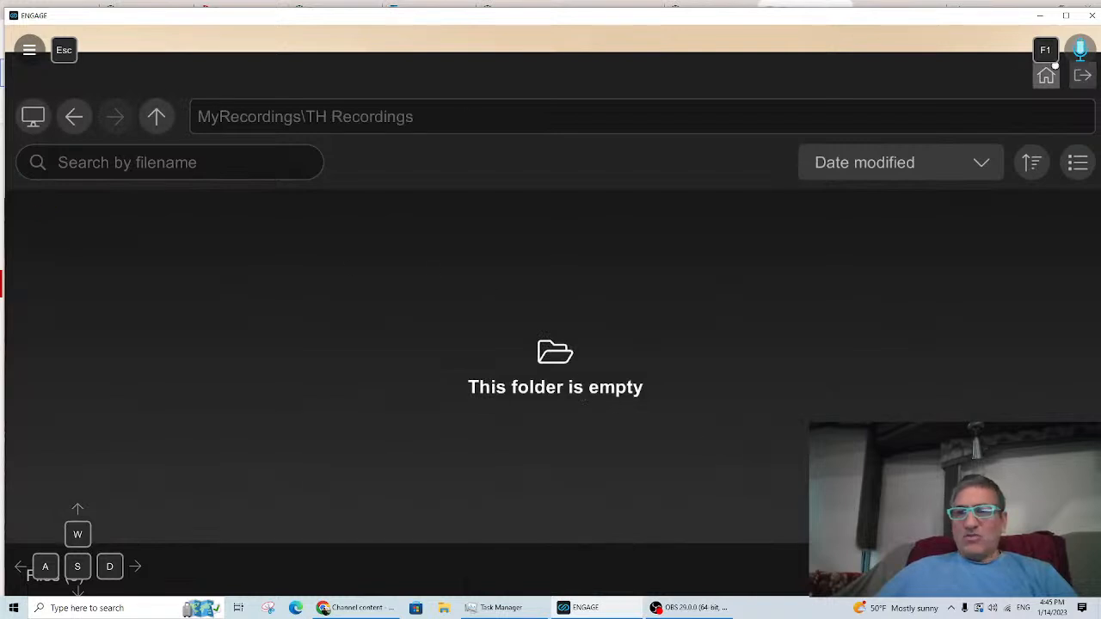
click(1036, 77)
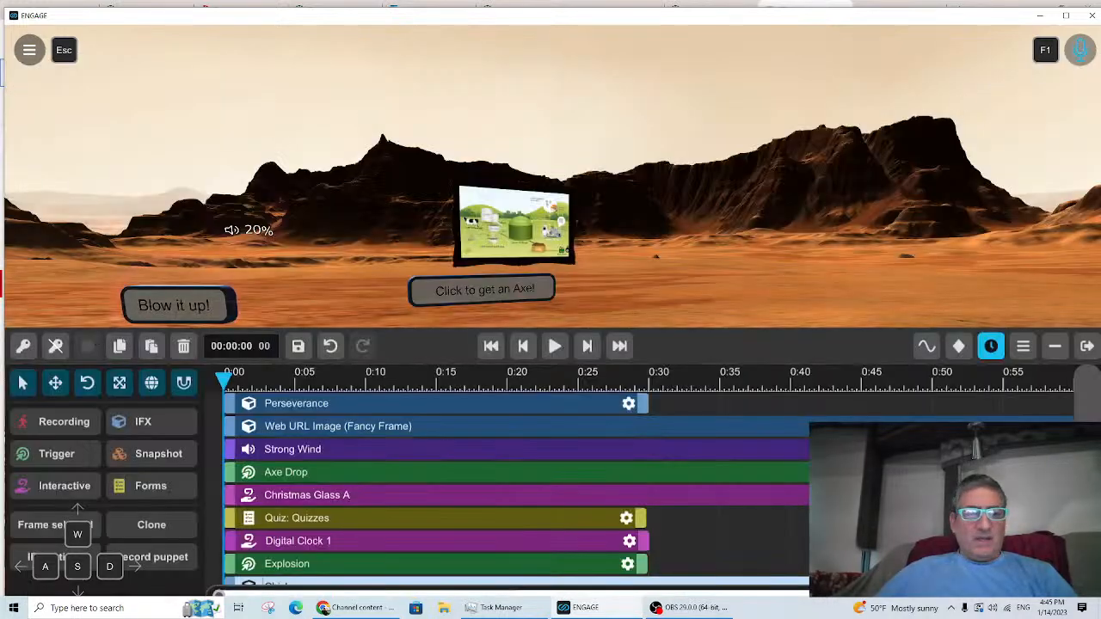
Step: Delete the "TH Recordings" folder from MyRecordings and return to the timeline
click(60, 420)
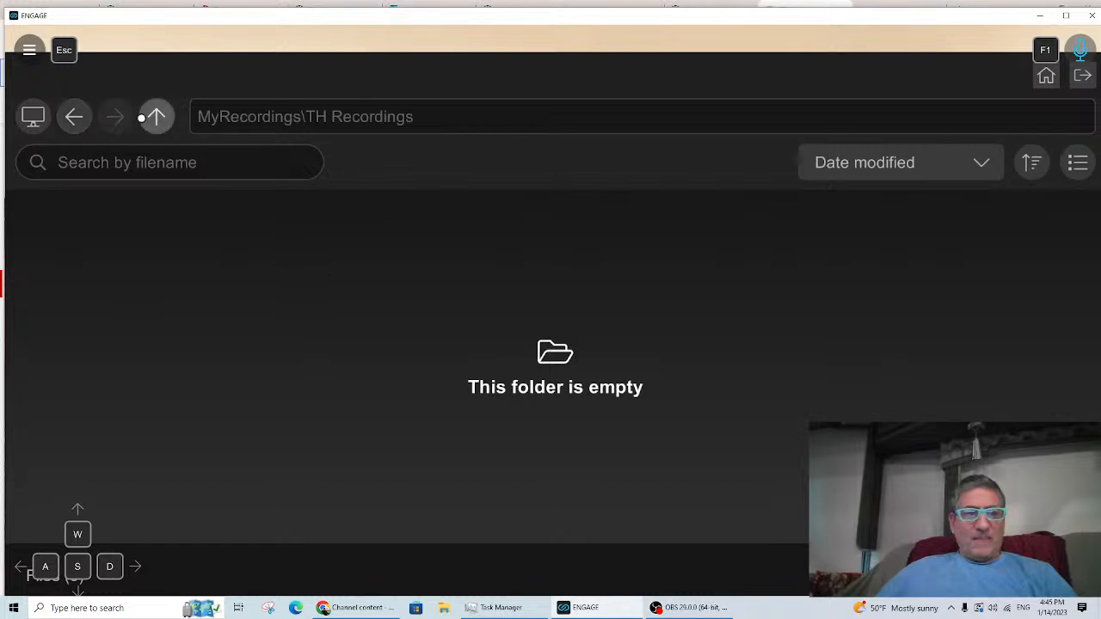
click(156, 116)
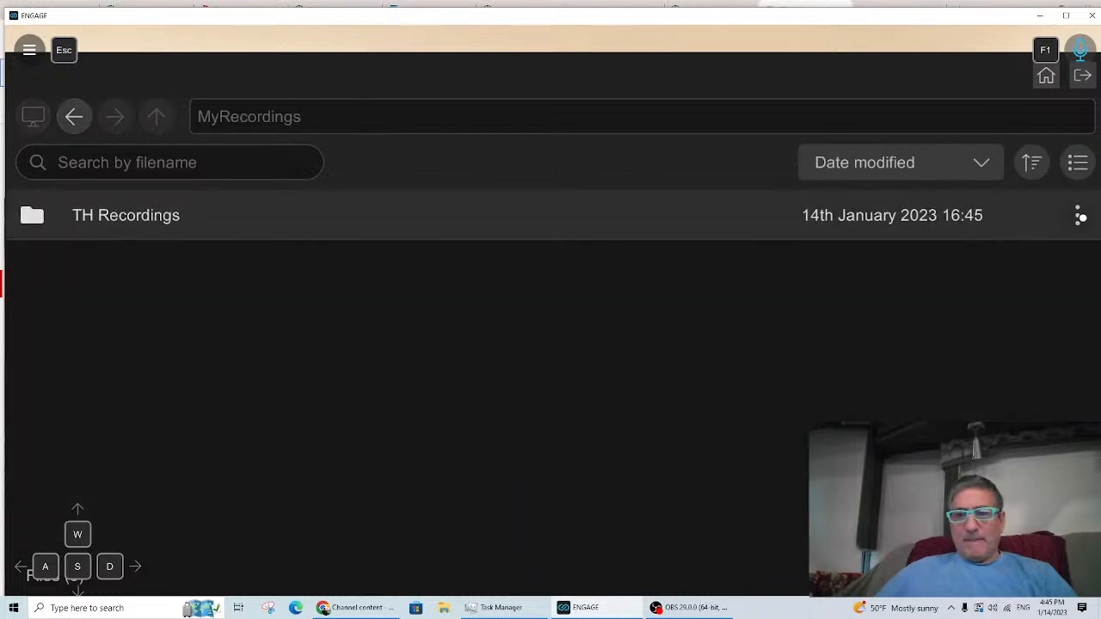
click(1078, 216)
click(991, 263)
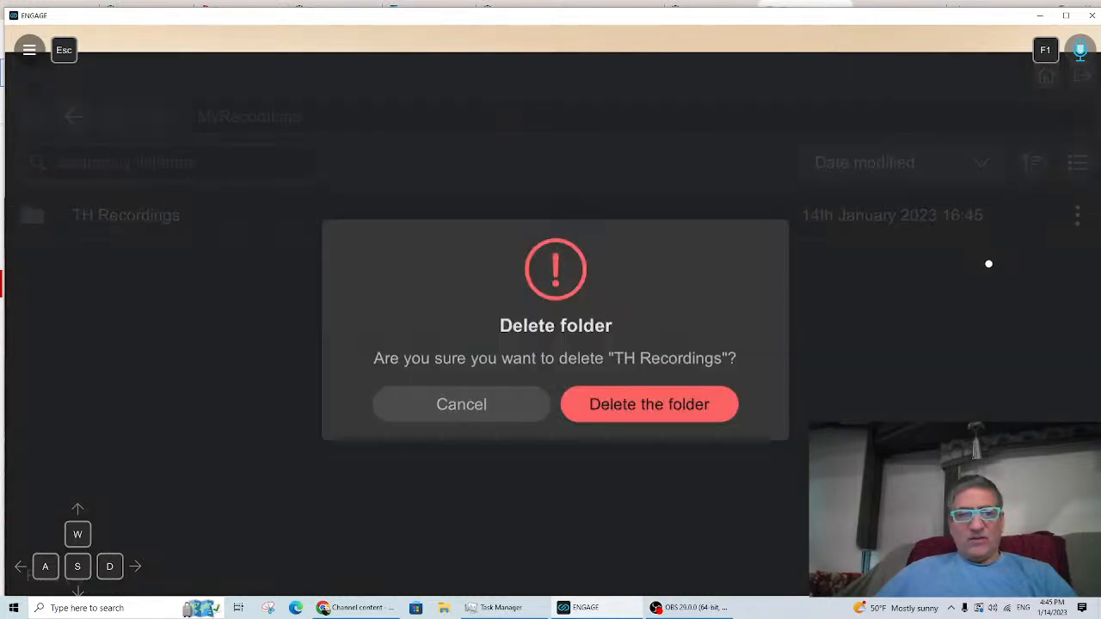
click(633, 409)
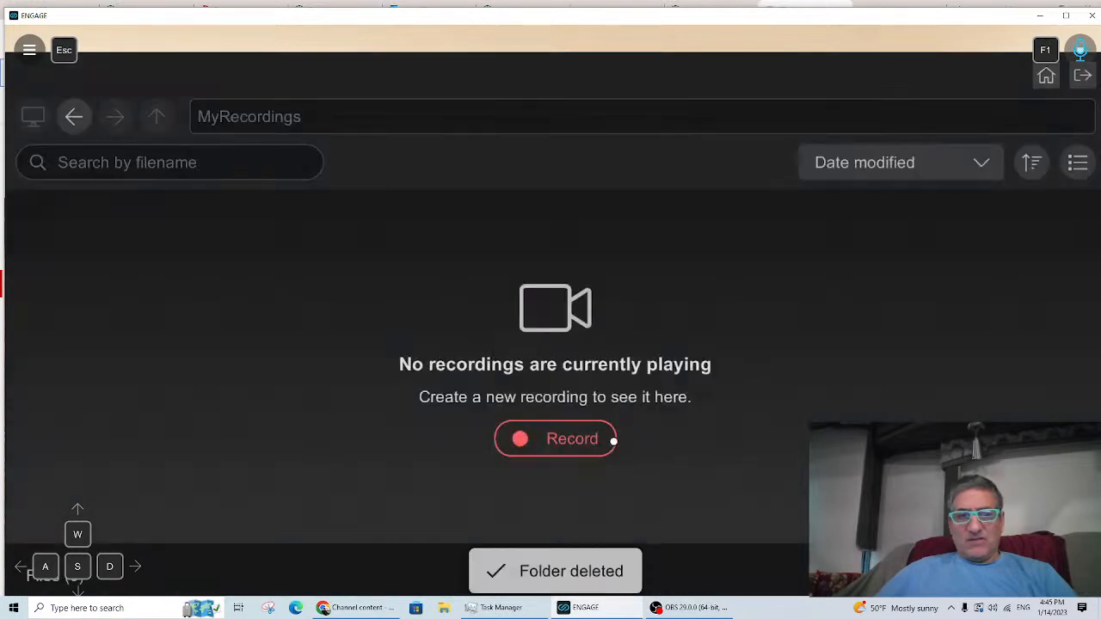
click(1046, 77)
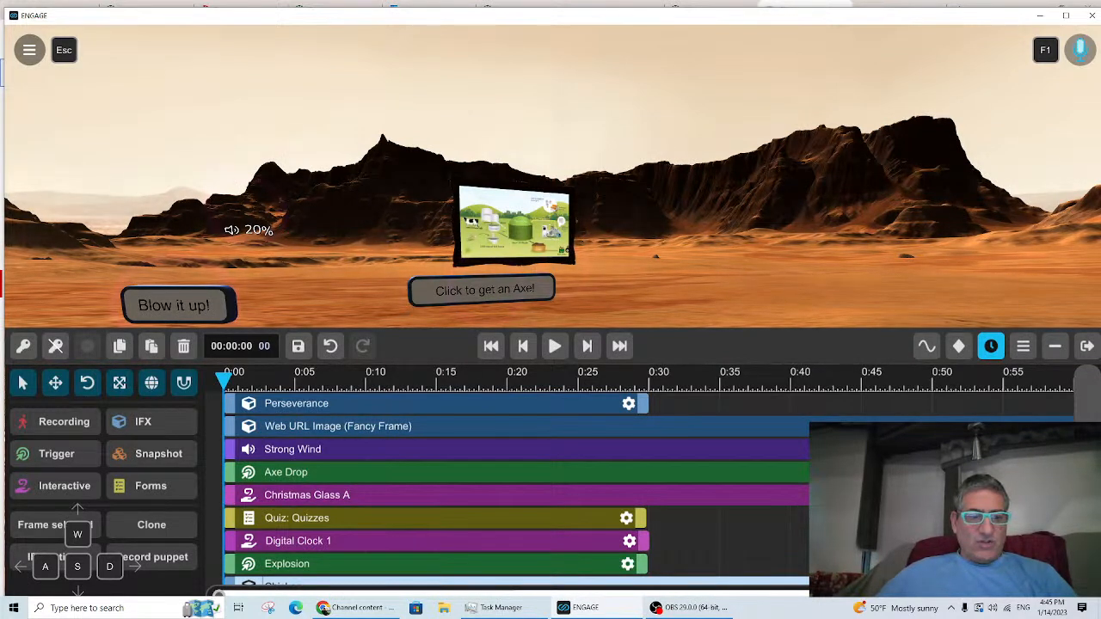
Step: Start a puppet recording and walk the avatar past the "Click to get an Axe!" button to face "Blow it up!"
click(155, 556)
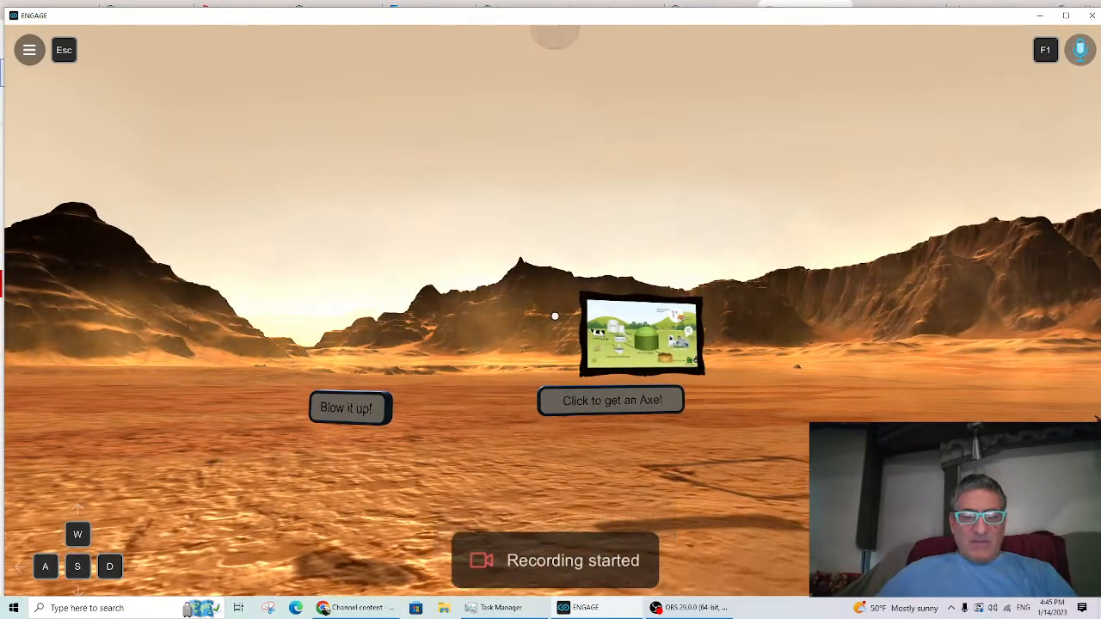
key(w)
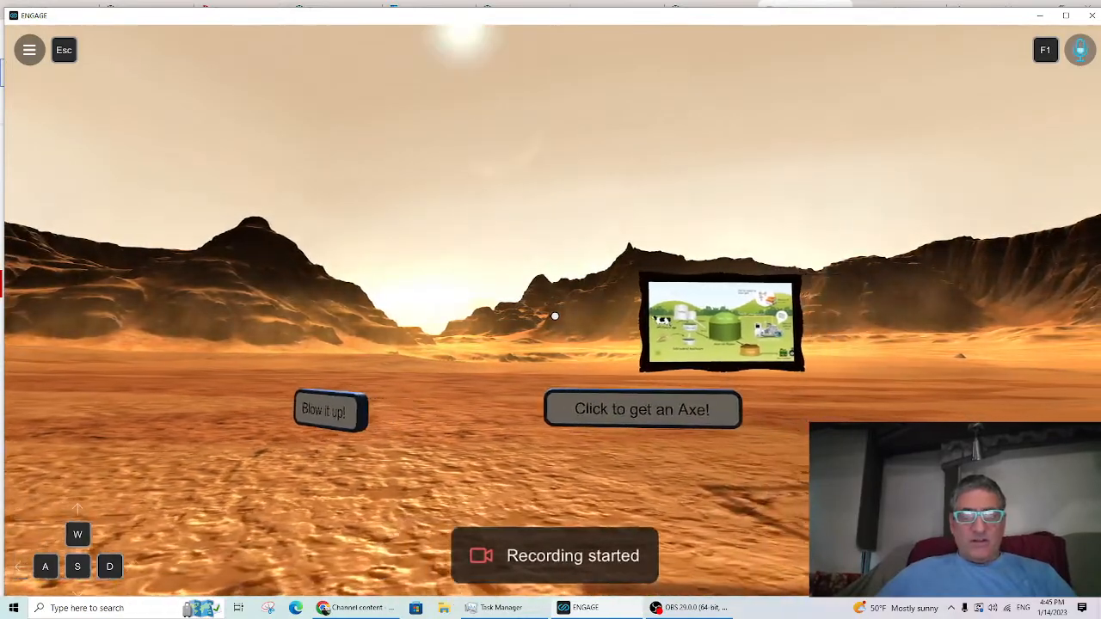
key(d)
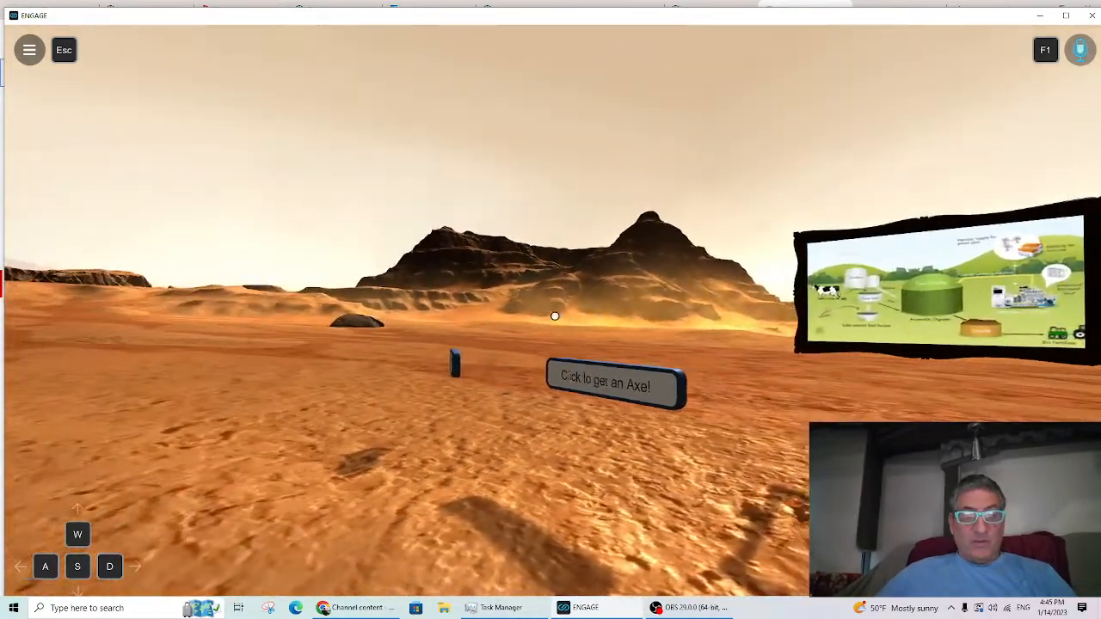
key(w)
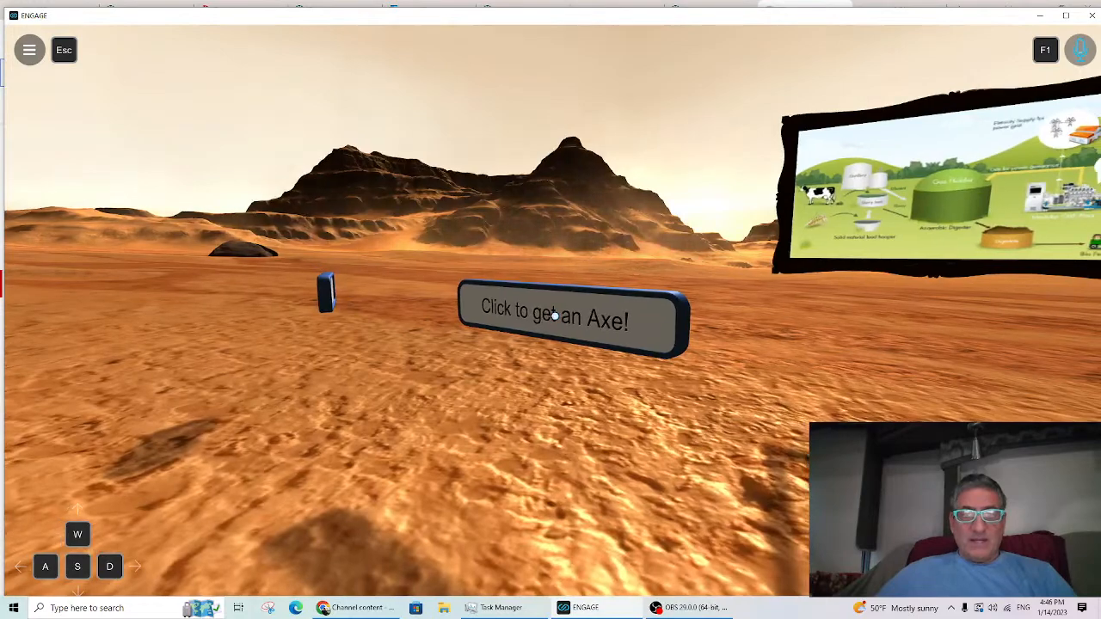
key(a)
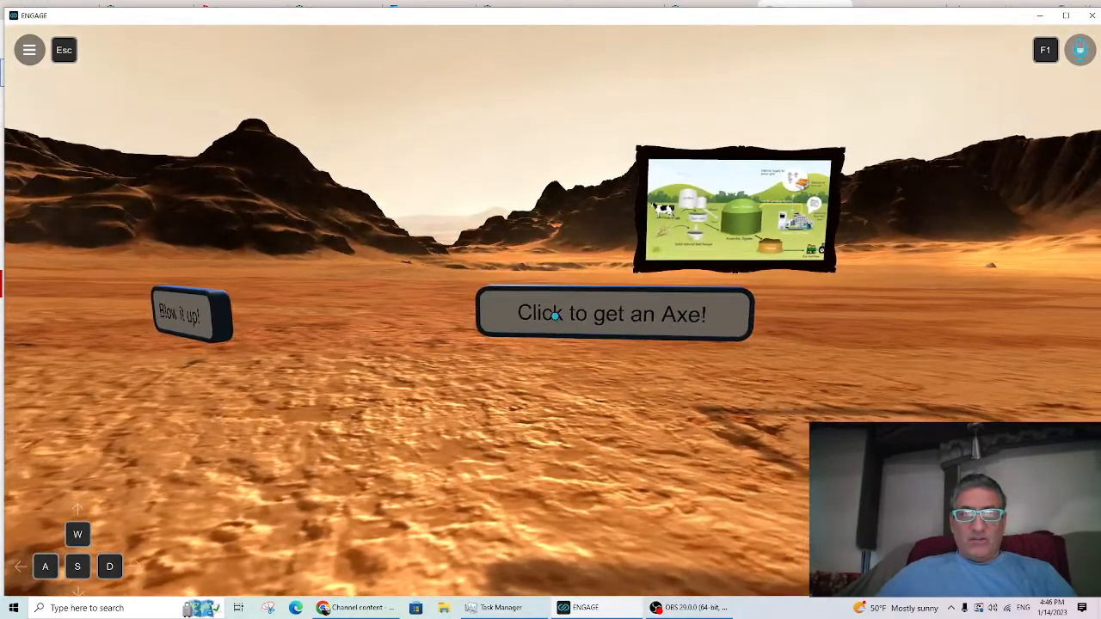
key(a)
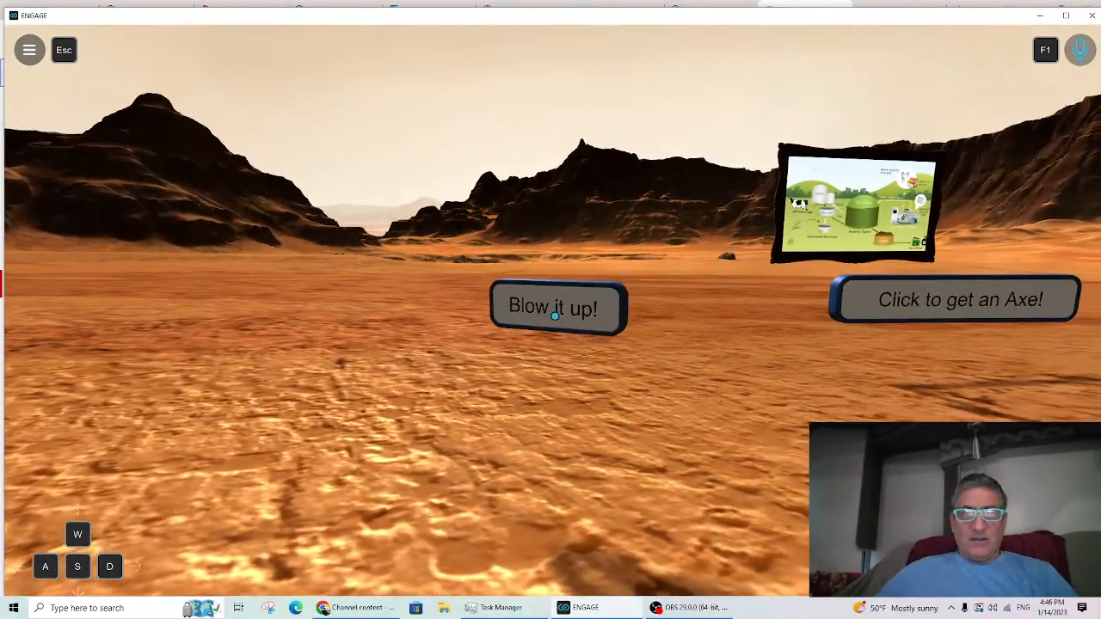
Step: Set off the "Blow it up!" trigger in the Mars scene and back away to watch the explosion
click(554, 316)
key(a)
key(s)
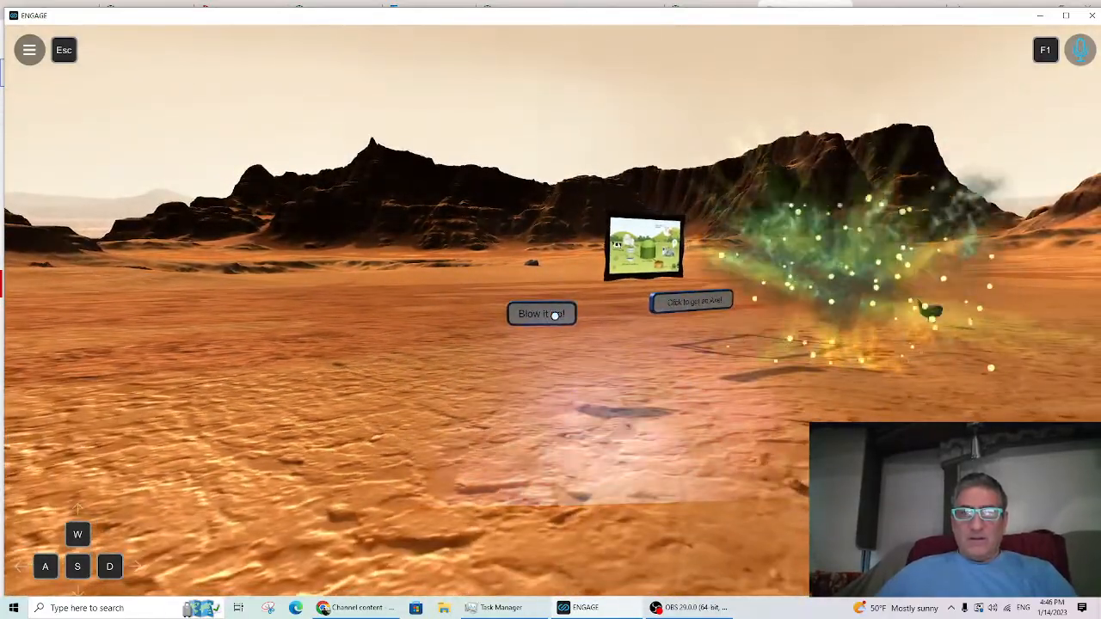
key(s)
key(s)
key(s)
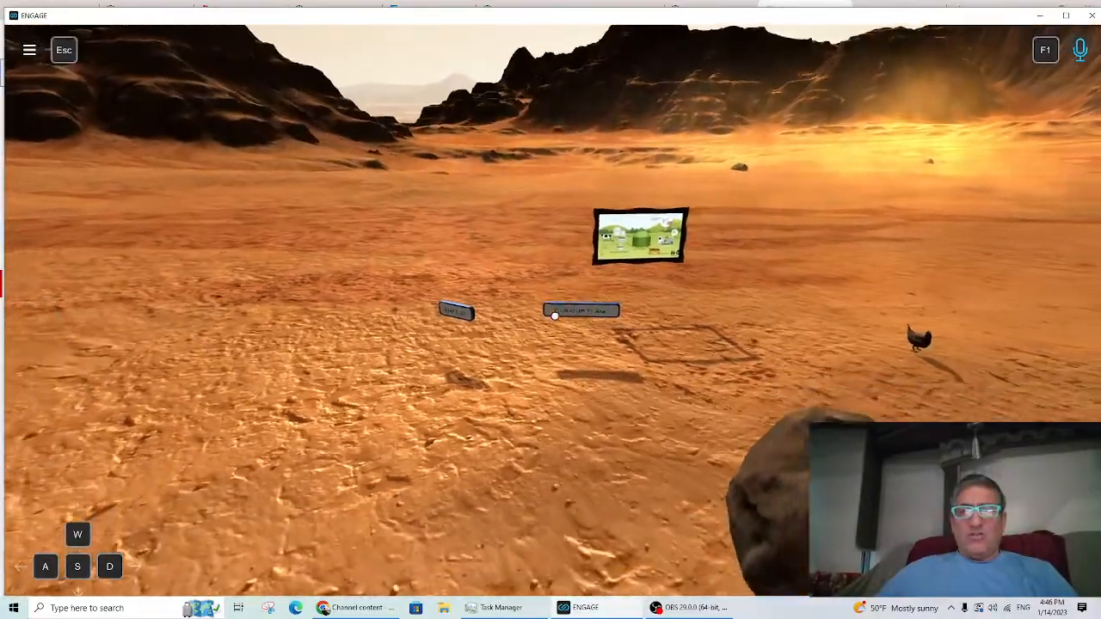
key(s)
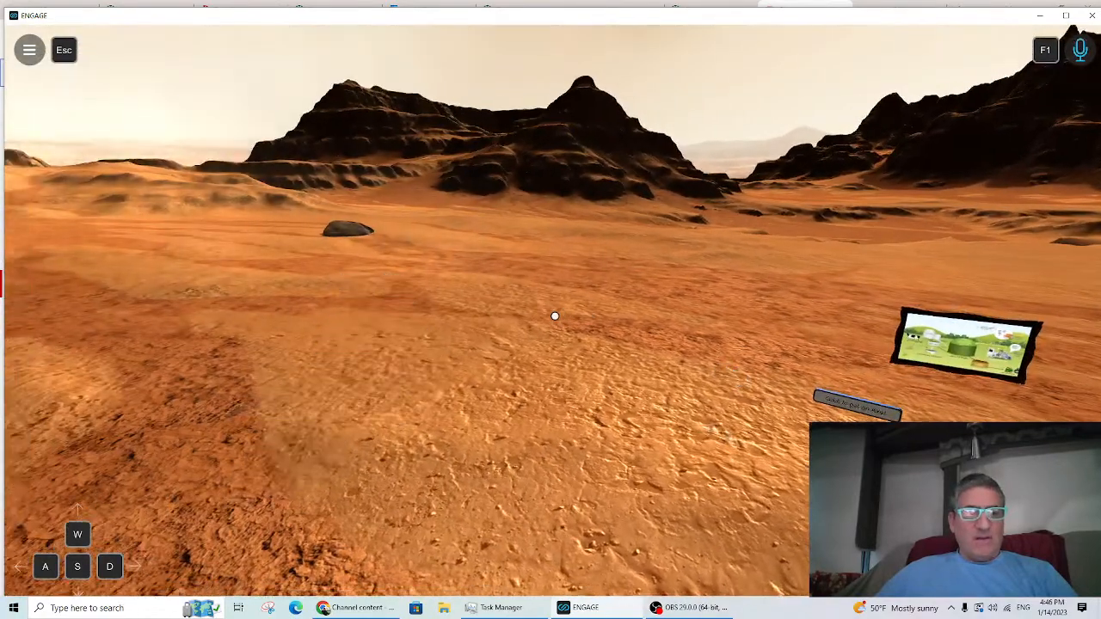
Step: Return to the sequence editor and check the saved recordings, including the TH Recordings folder
key(Escape)
click(963, 350)
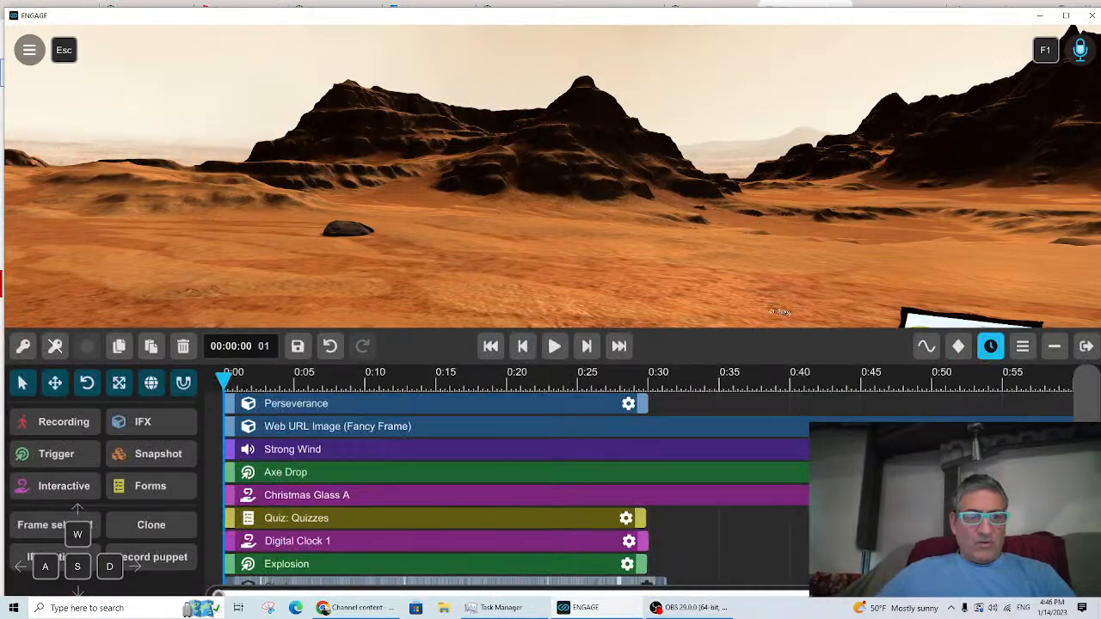
click(52, 421)
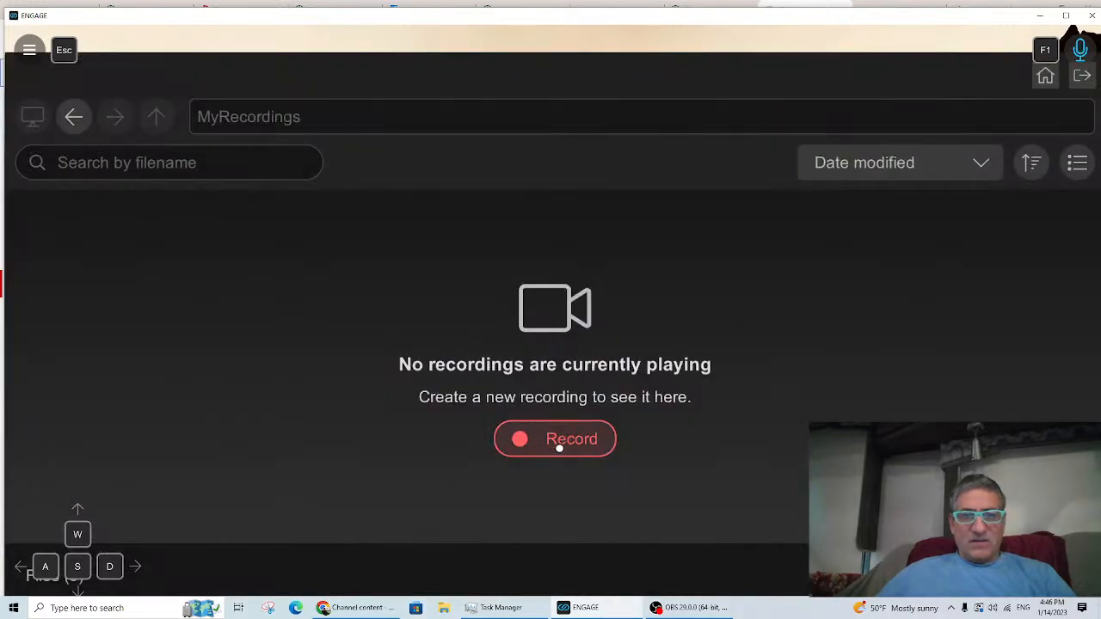
click(73, 119)
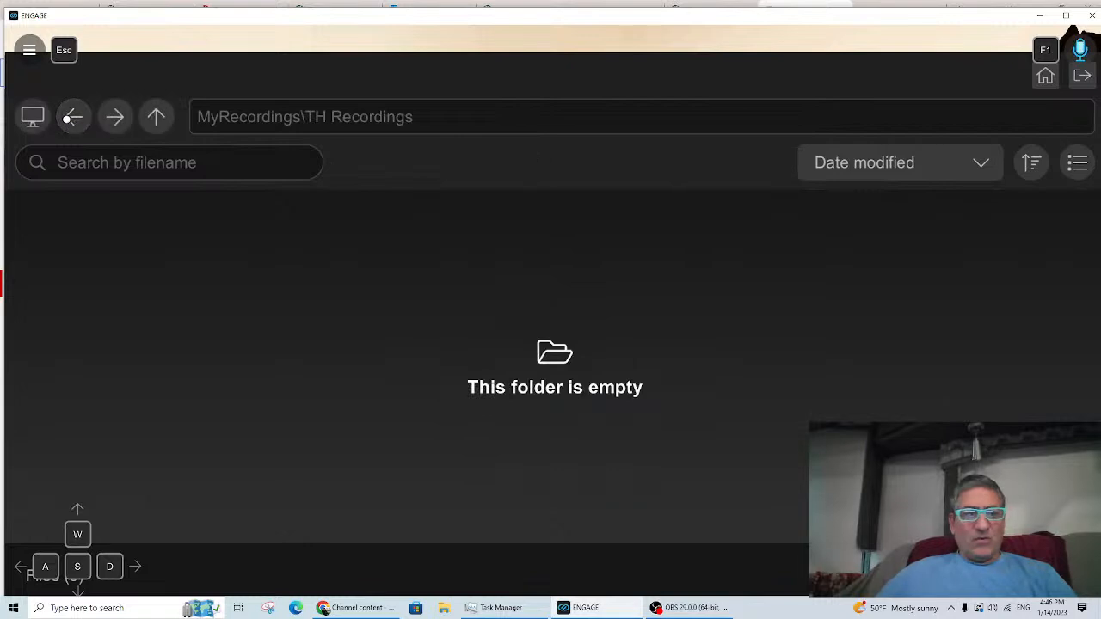
click(69, 118)
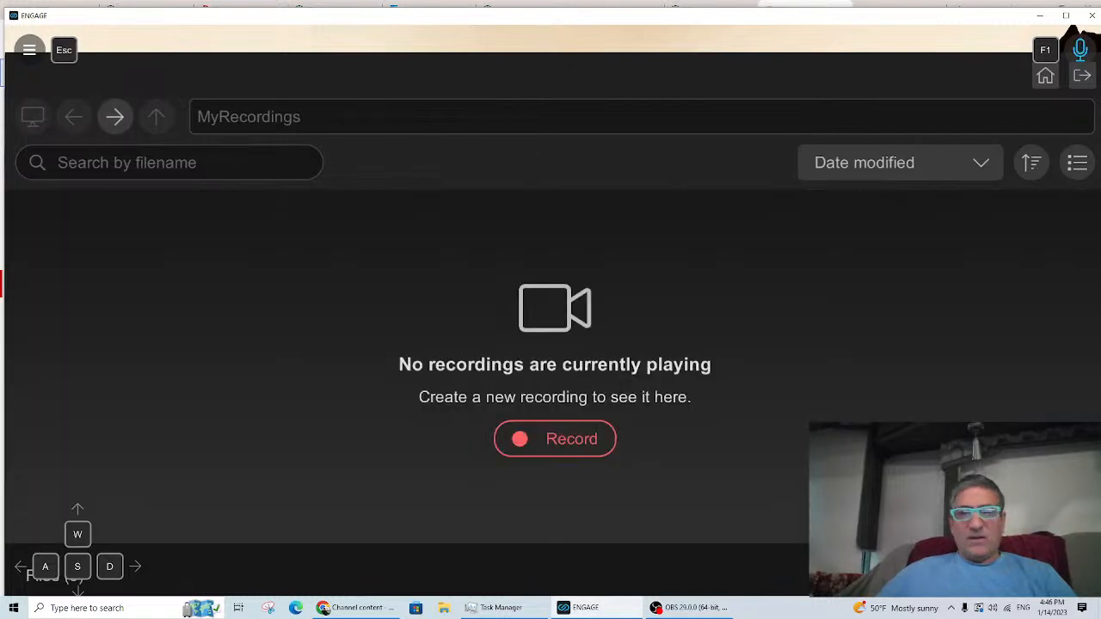
click(1046, 82)
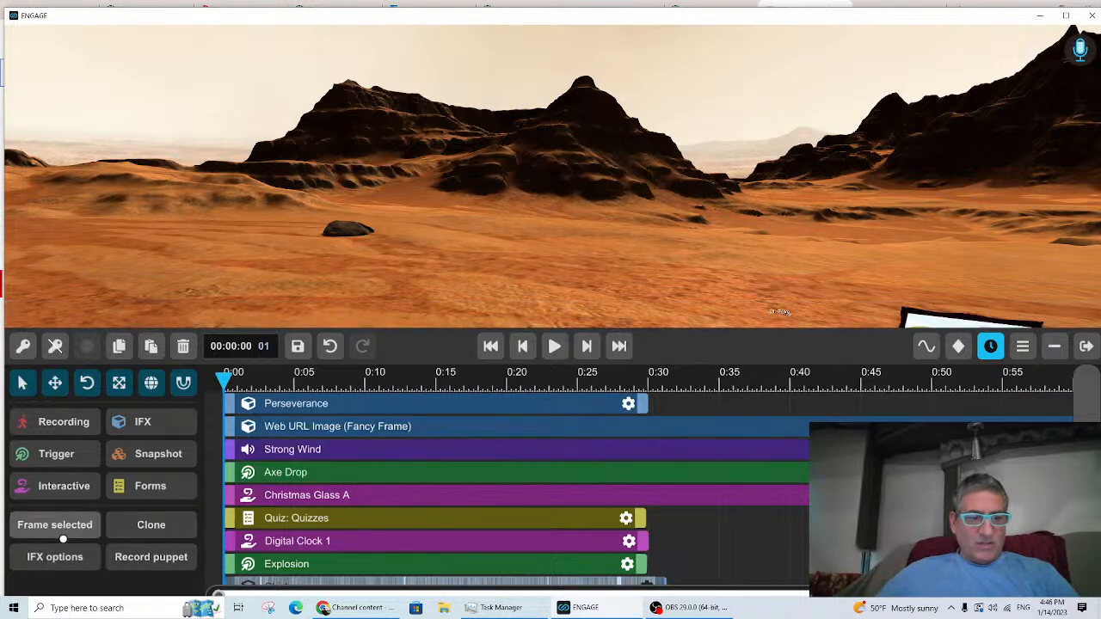
Step: Add an animation override to the Chicken effect from 0:00:10 to 0:00:15 and save the effect
click(54, 563)
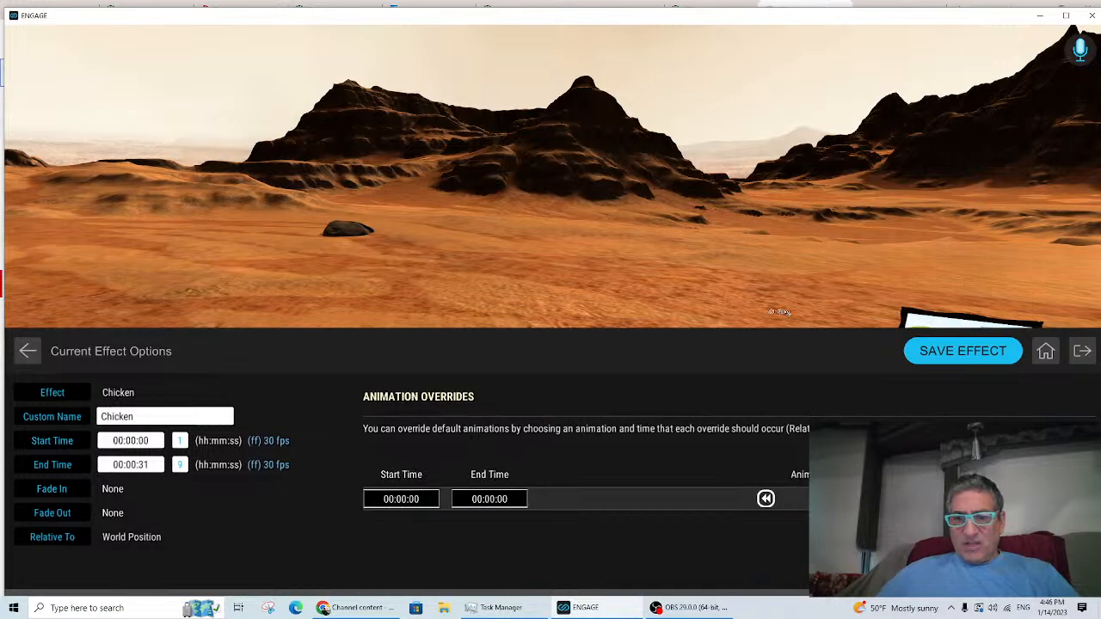
right_drag(577, 271, 927, 292)
key(w)
key(w)
key(w)
key(w)
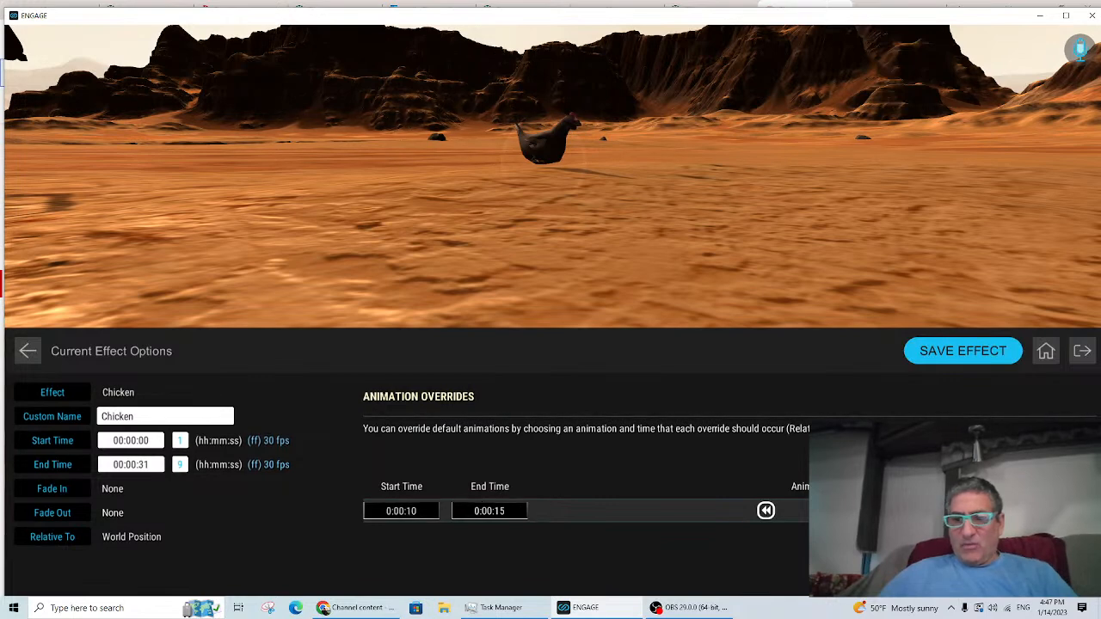
click(941, 351)
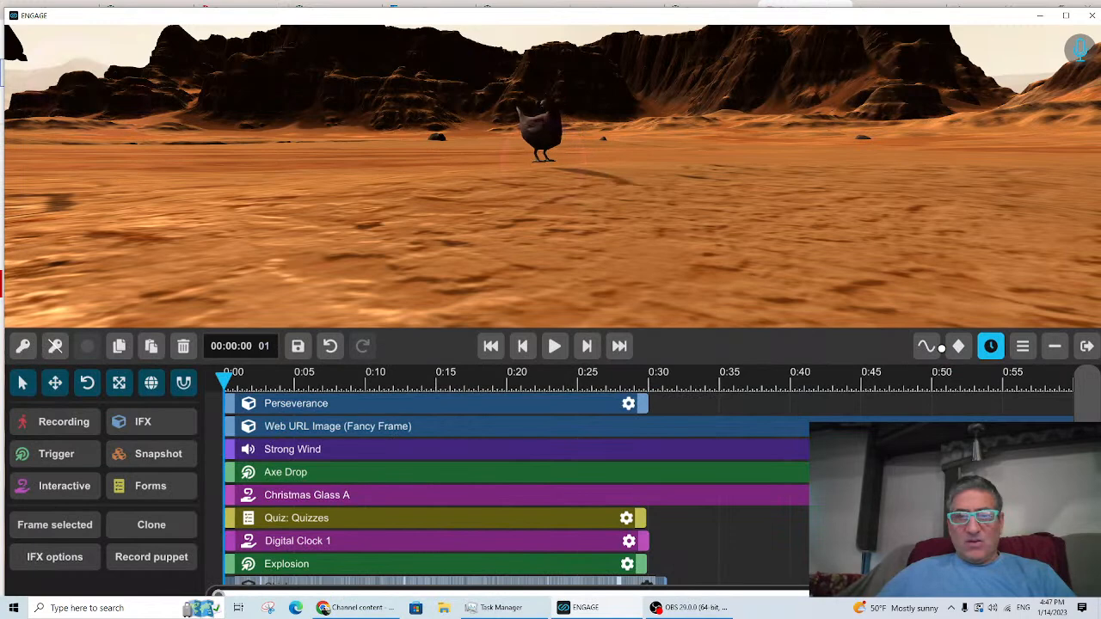
Step: Play the sequence through the 10 to 15 second range to check the chicken's animation override, then pause
key(space)
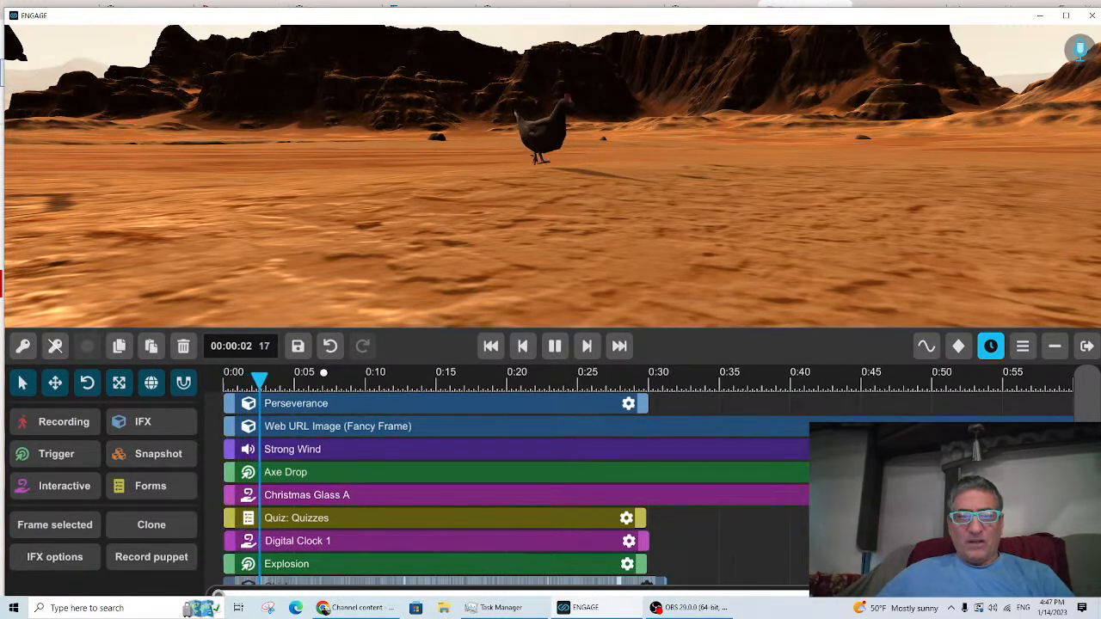
click(358, 376)
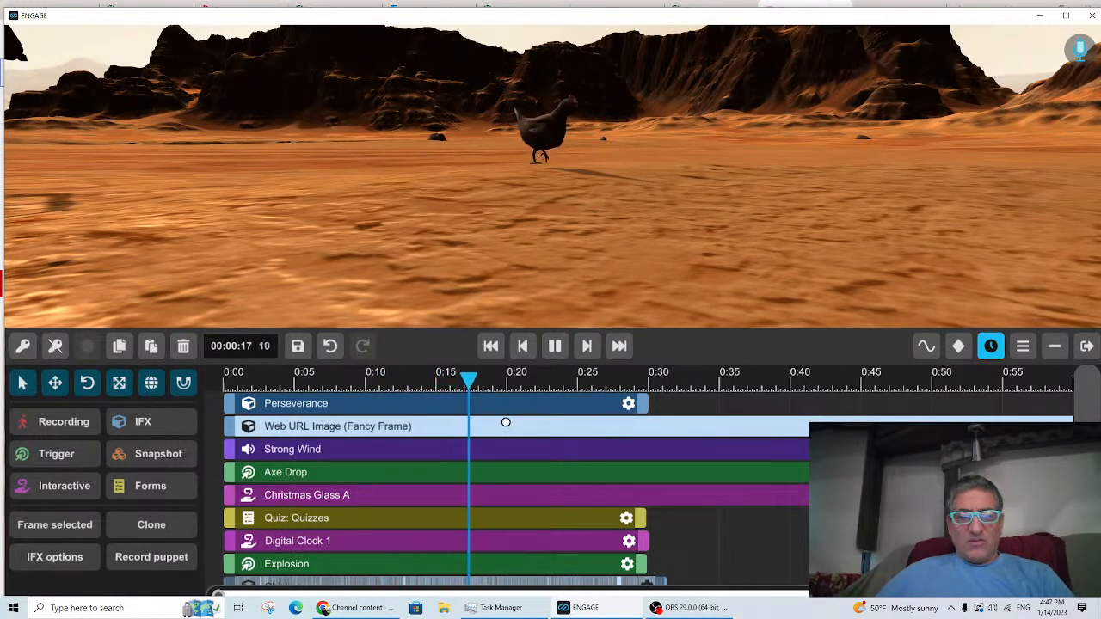
key(space)
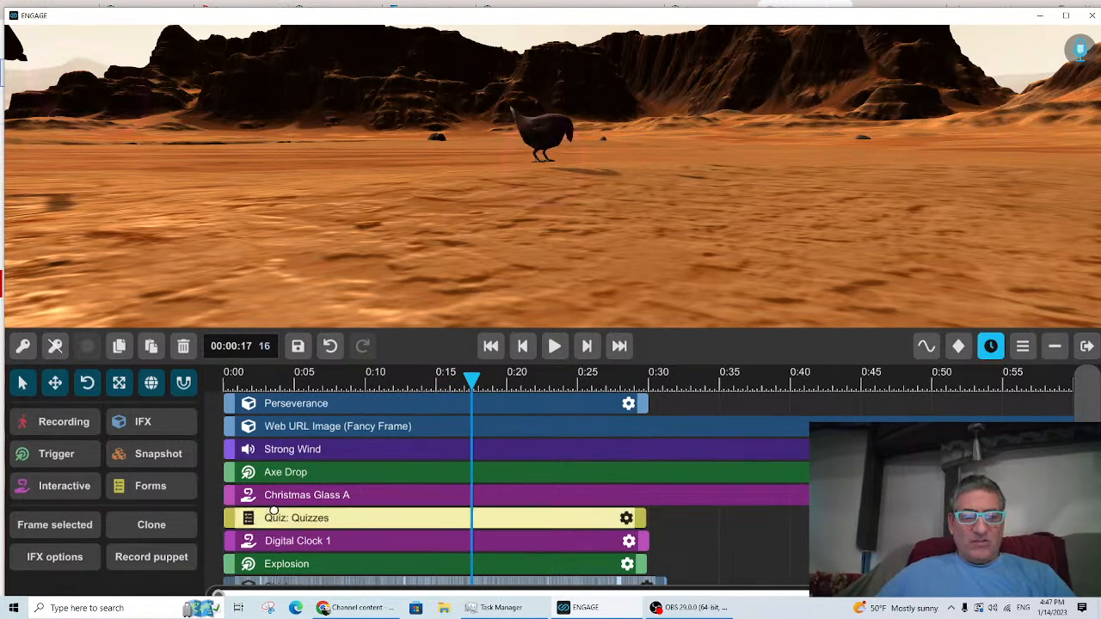
Step: View the Quiz: Quizzes effect's options and bring up the choice of effect types
click(275, 511)
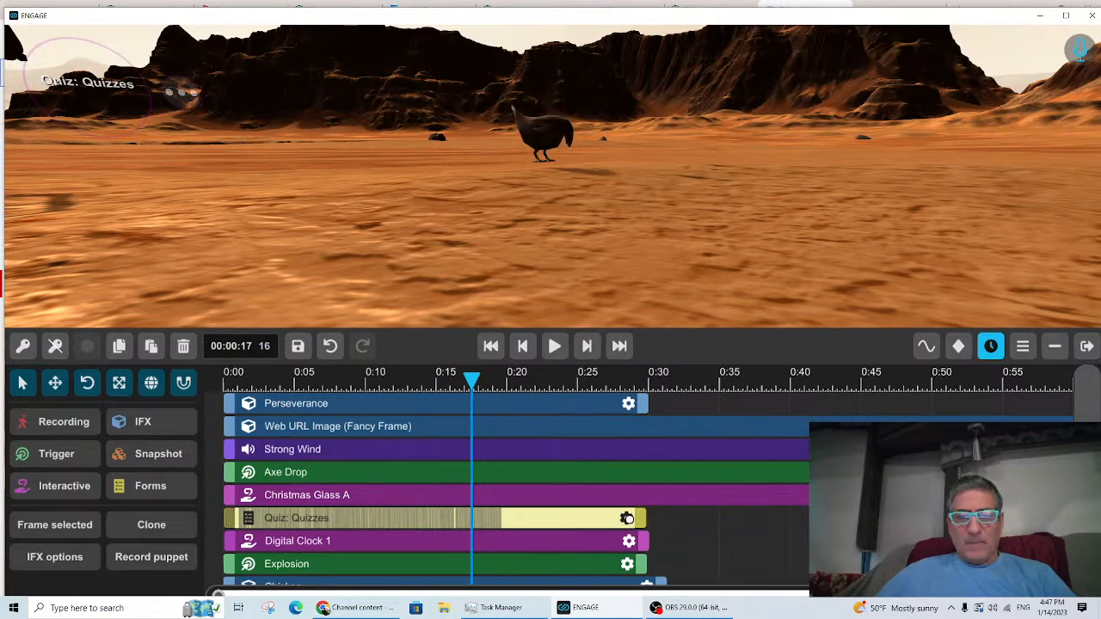
click(627, 519)
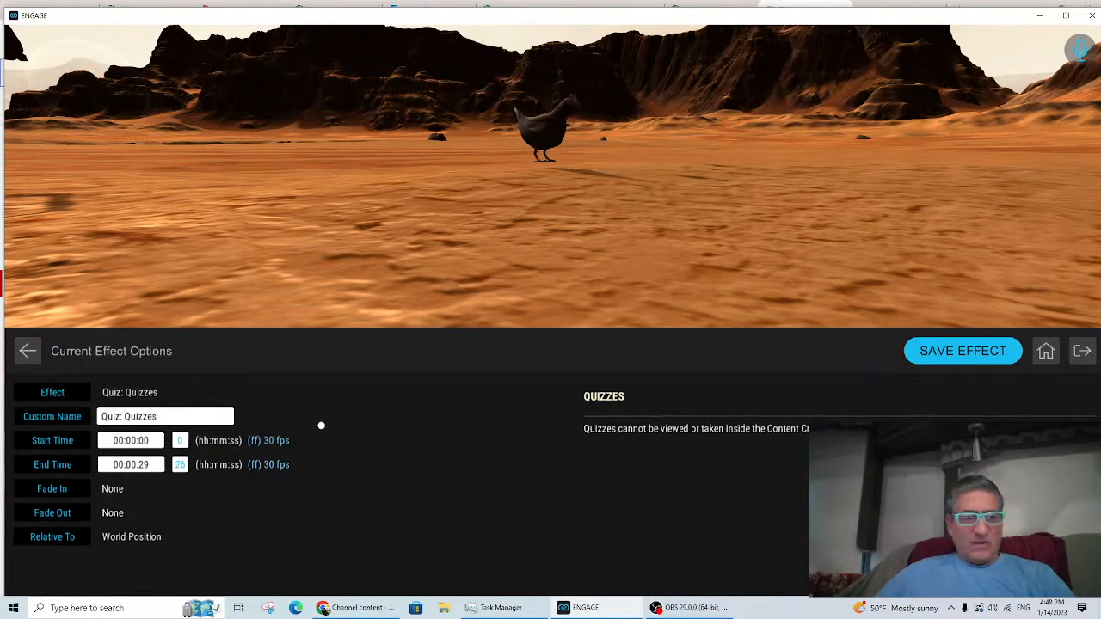
click(50, 390)
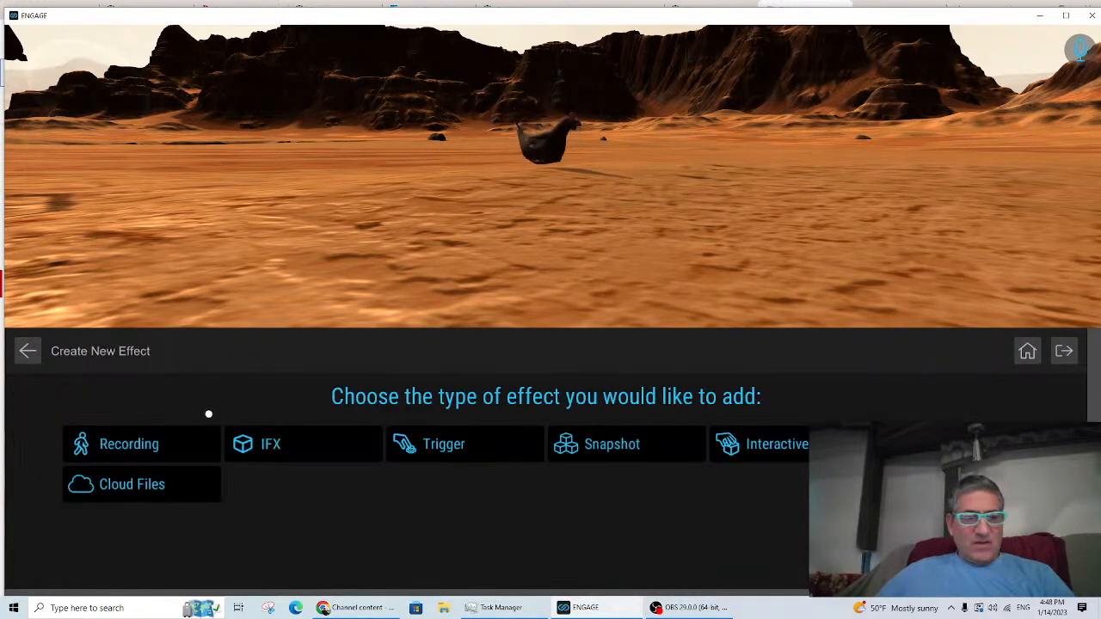
Step: Browse the recordings and the public Interactive IFX library, returning to the timeline without adding anything
click(136, 444)
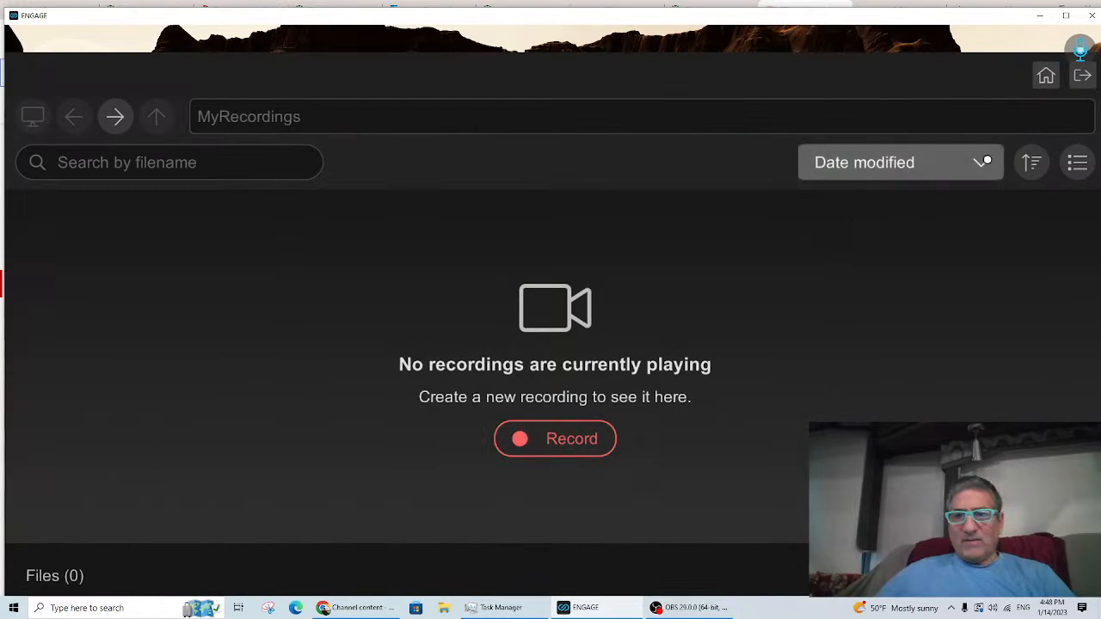
click(1047, 71)
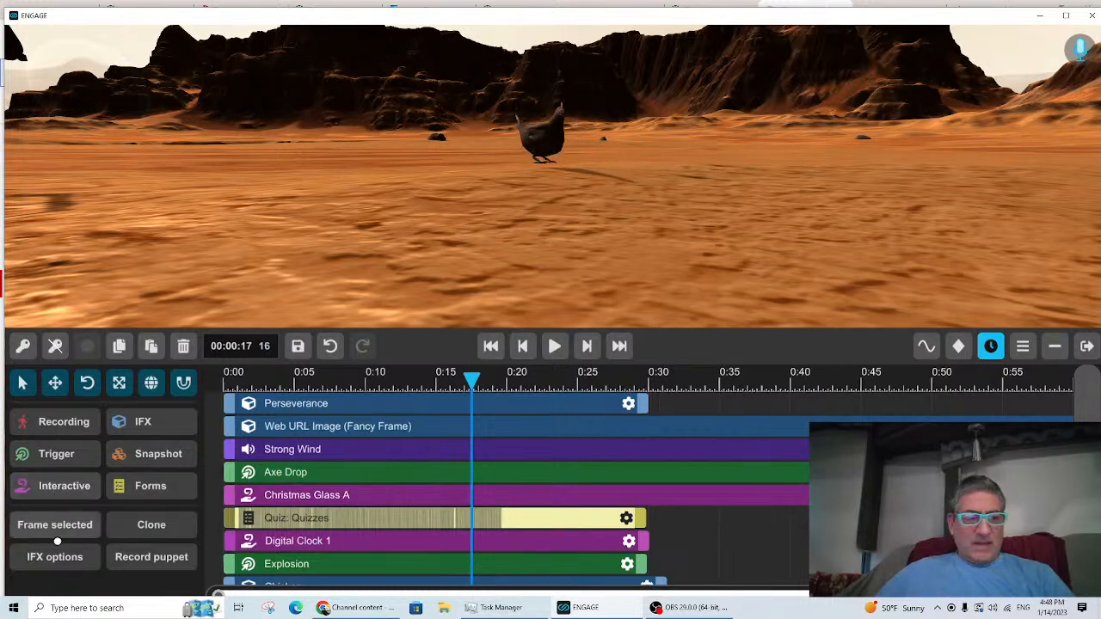
click(48, 487)
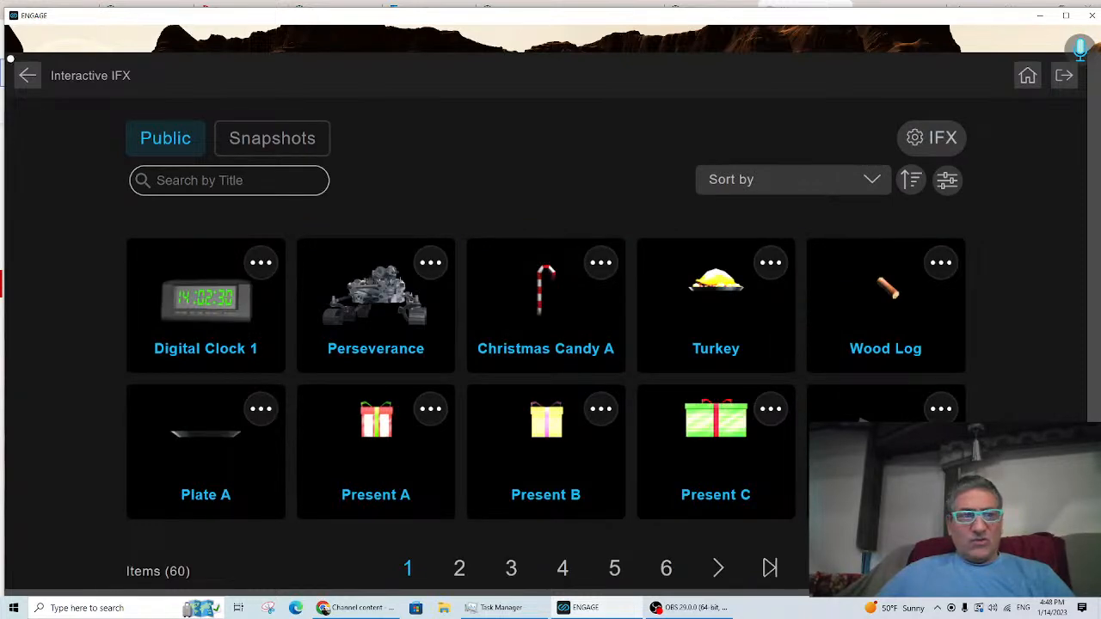
click(28, 75)
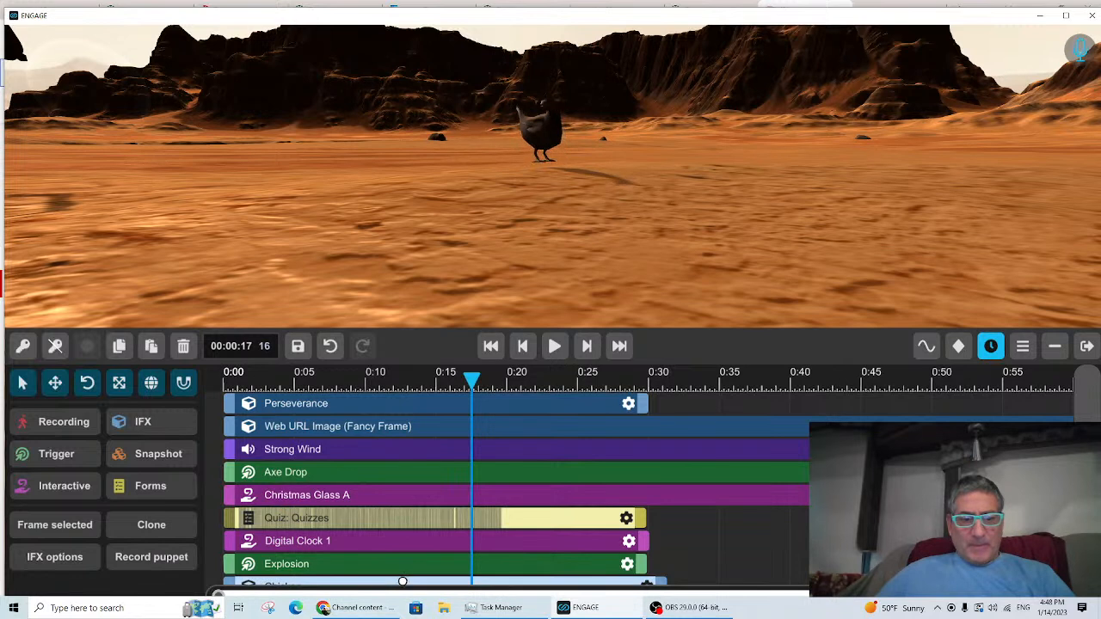
Step: Clone the Chicken effect, select the lowest Chicken track and briefly play the sequence
click(146, 521)
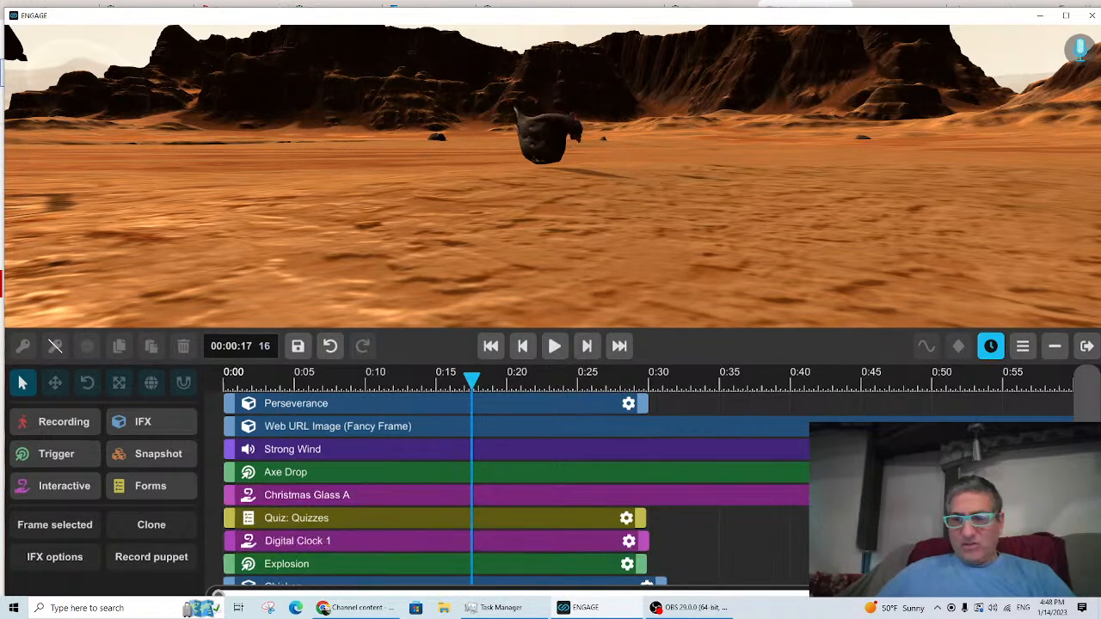
scroll(516, 482, down, 1)
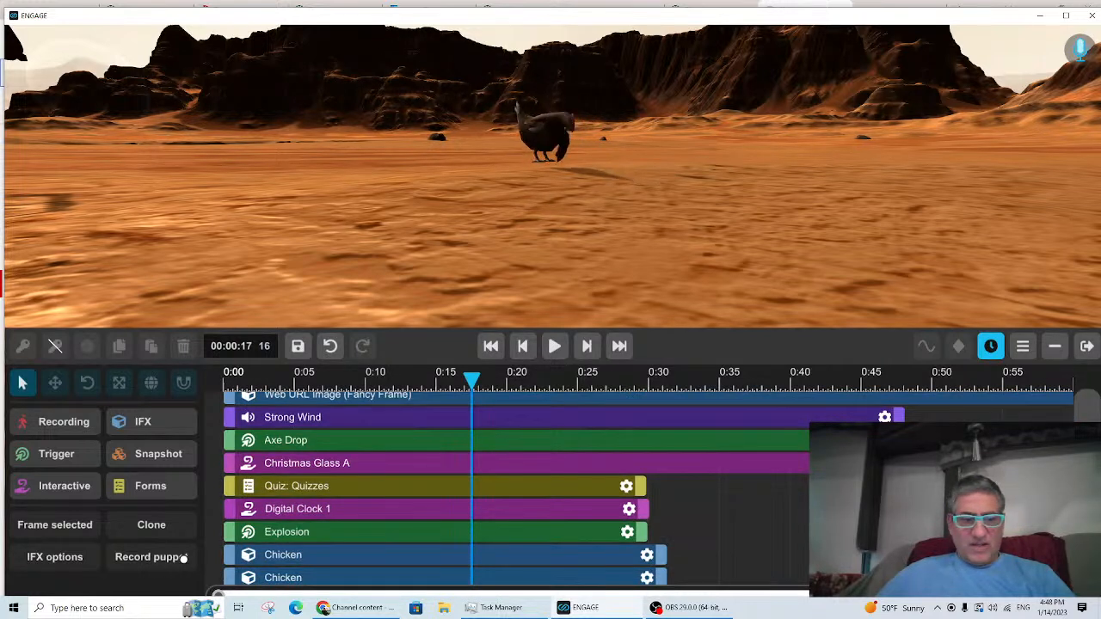
click(271, 578)
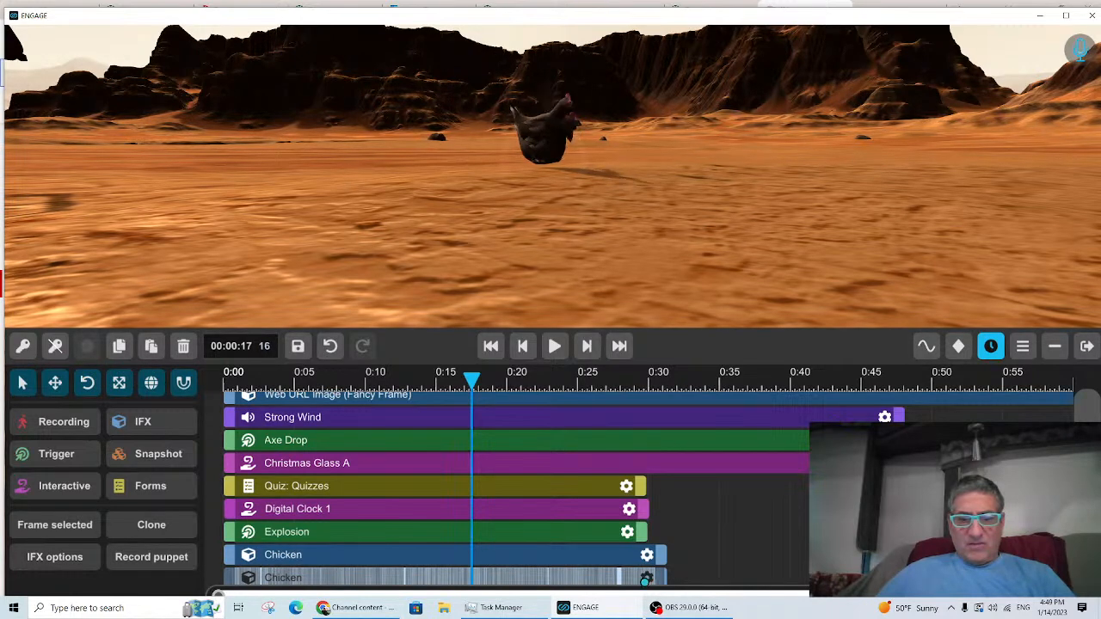
click(551, 347)
click(553, 348)
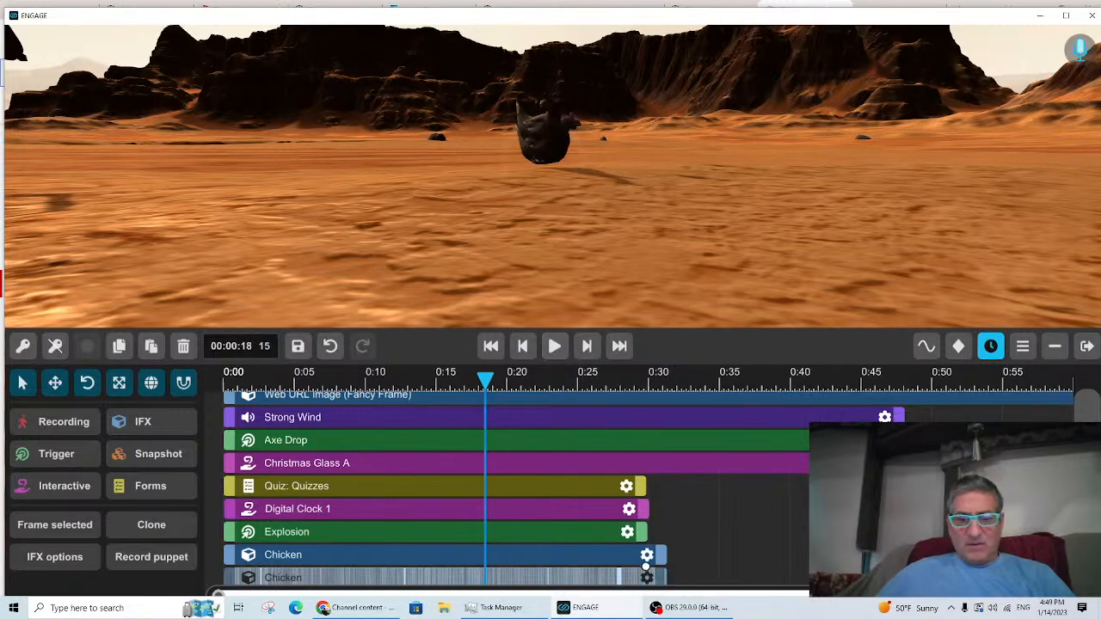
Step: Move the chicken of the upper Chicken track to the open ground left of the other chicken
click(647, 555)
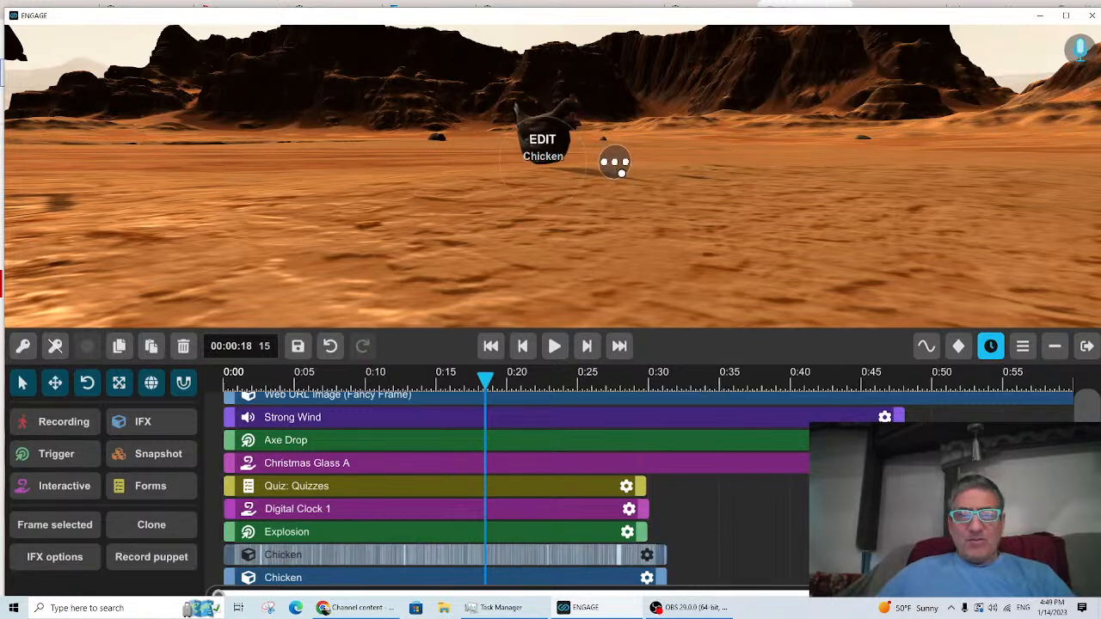
click(621, 171)
click(663, 143)
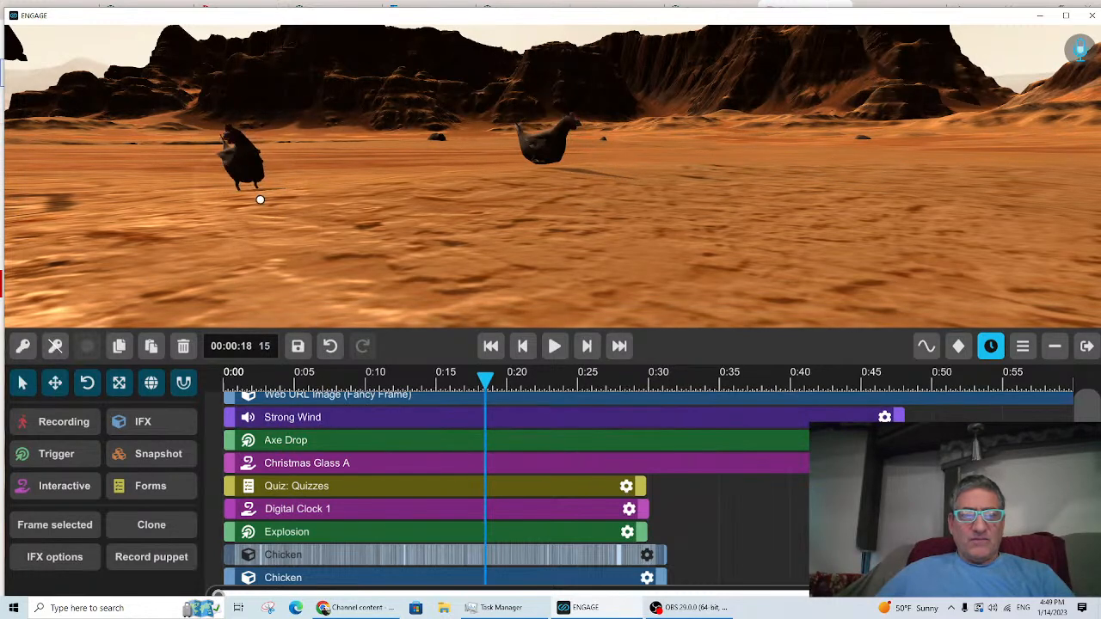
click(261, 199)
Step: Play the sequence from the start to check both chickens' animations, then pause it
click(552, 347)
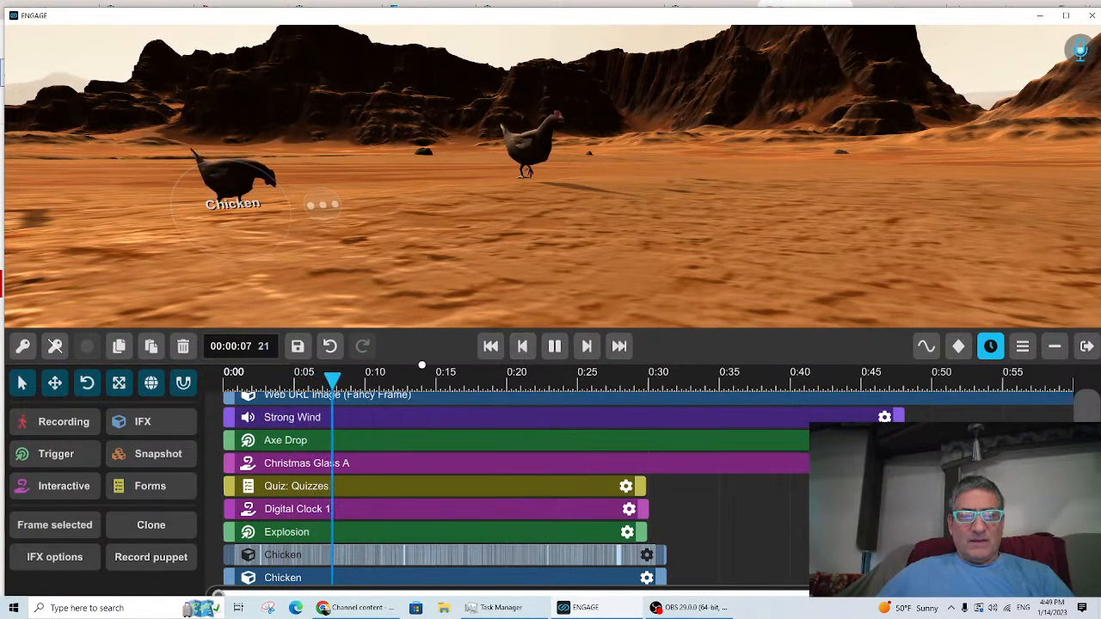
click(364, 385)
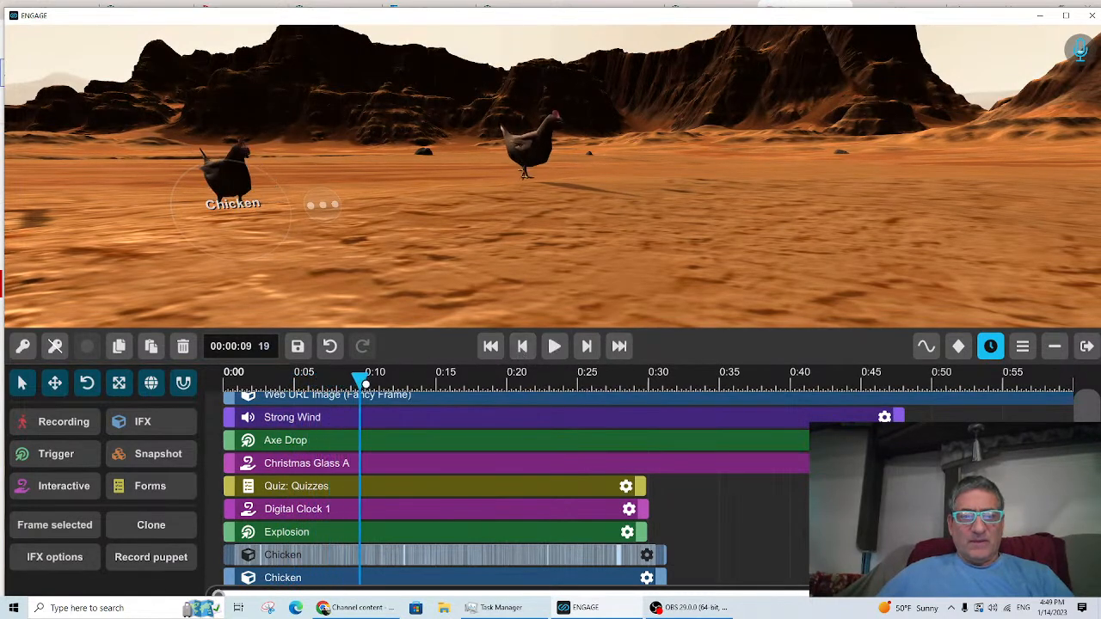
drag(362, 379, 223, 380)
click(554, 347)
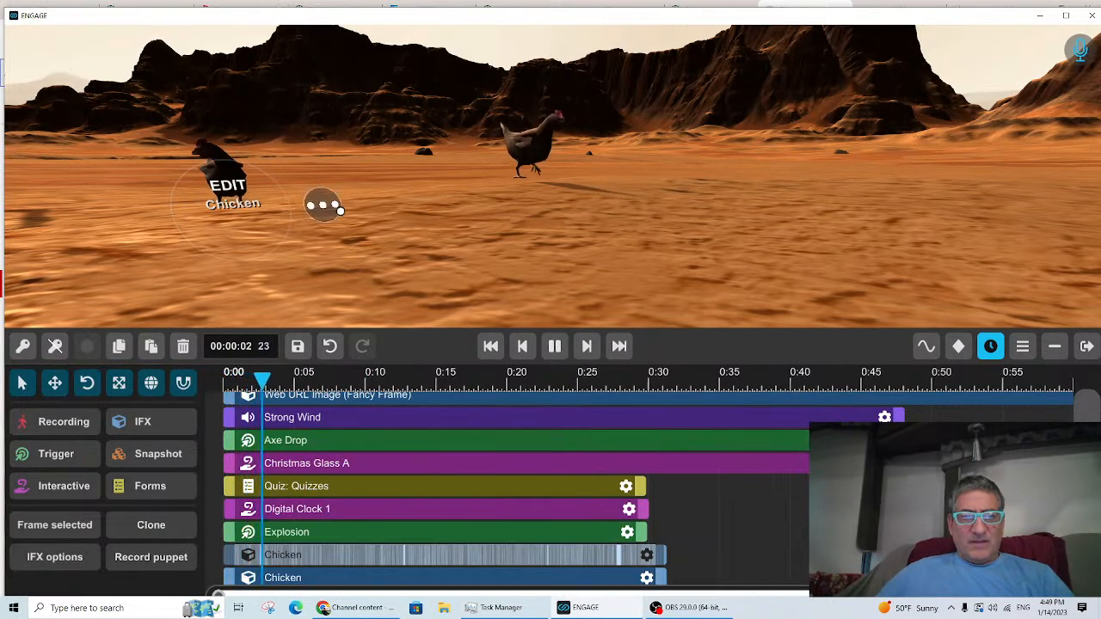
click(554, 347)
Step: Extend the end of the lower Chicken track slightly beyond the upper Chicken track
right_drag(548, 265, 411, 230)
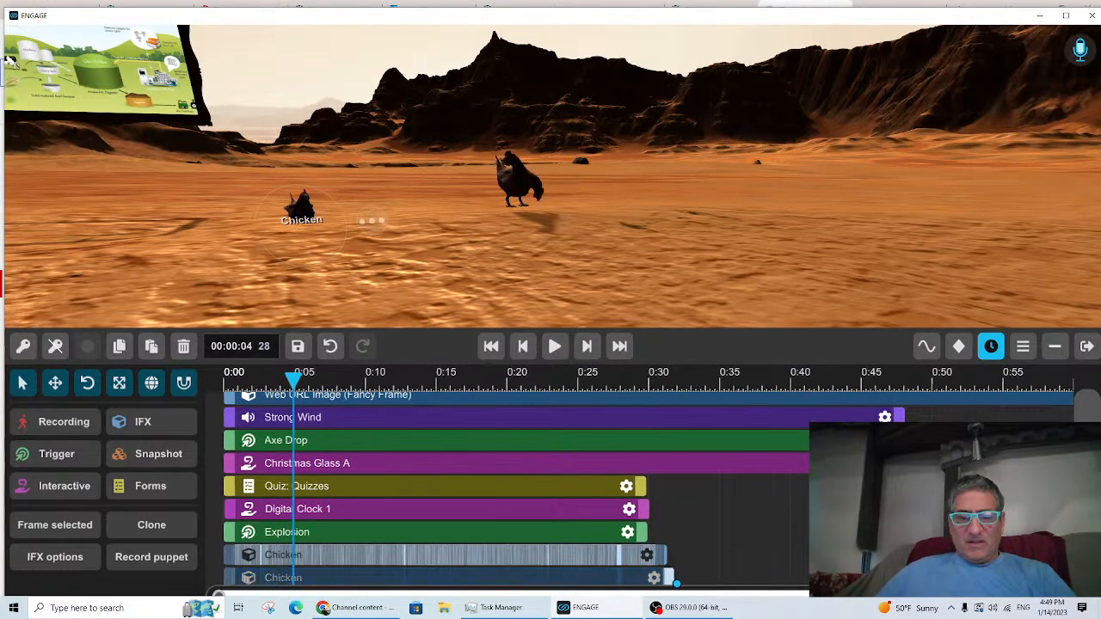
click(669, 581)
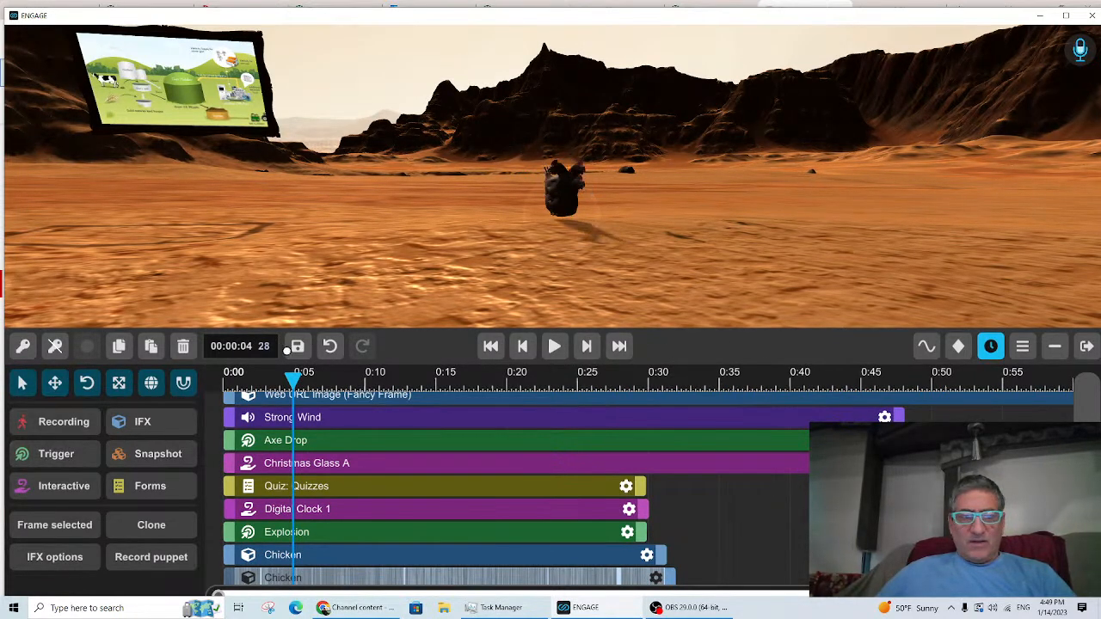
Step: Save the sequence, overwriting the existing BiodigestersonMars.engage file
click(301, 349)
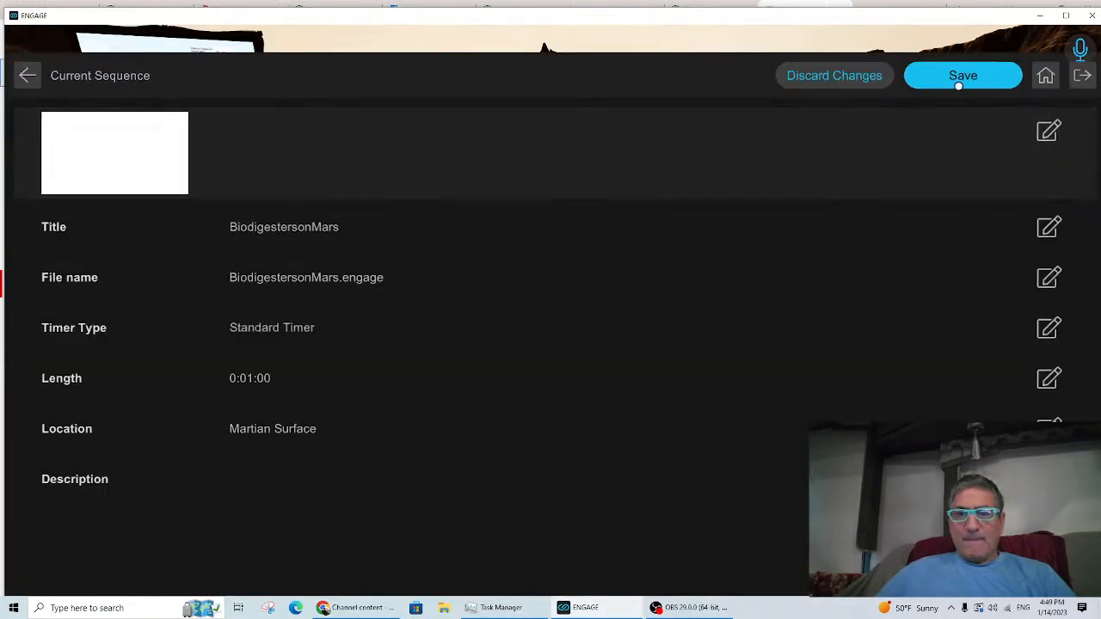
click(943, 78)
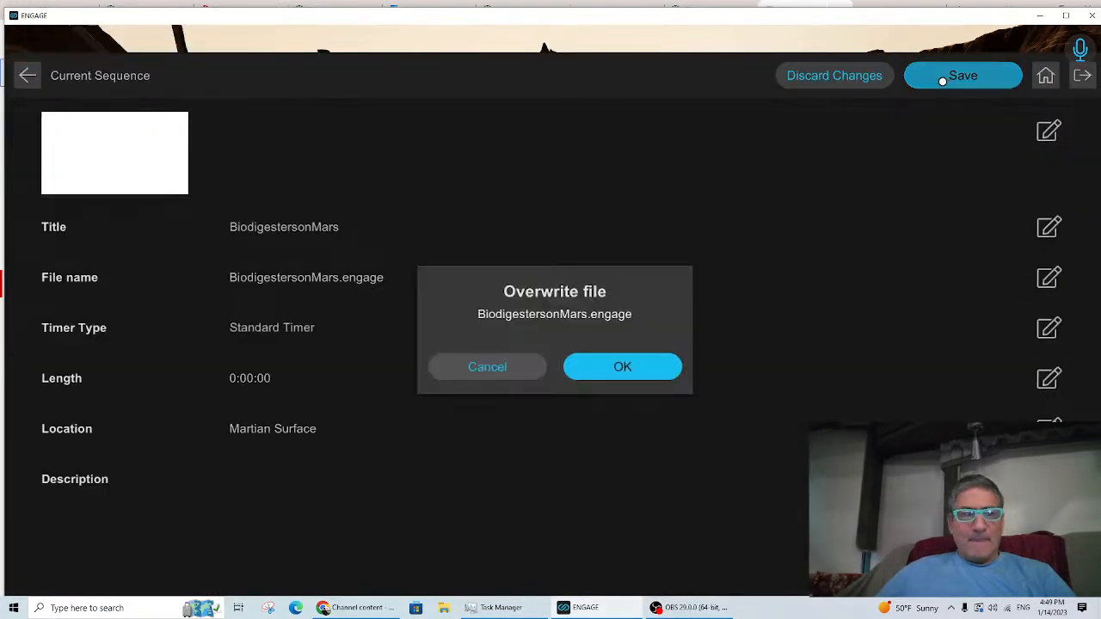
click(638, 364)
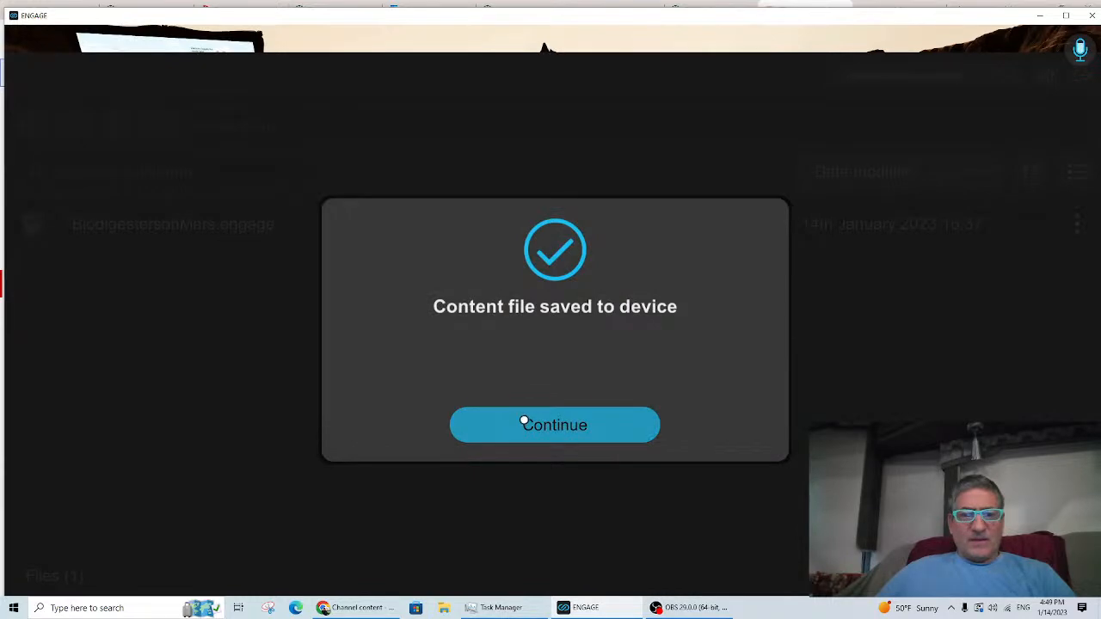
Step: Close the save confirmation, look around the Mars scene and end the editing session
click(529, 430)
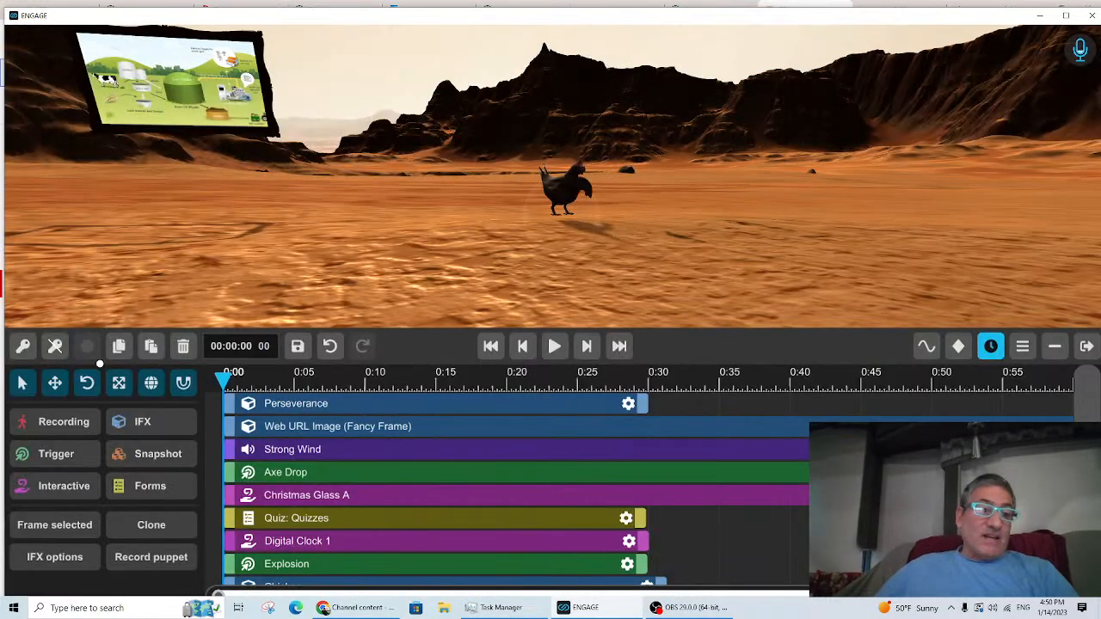
right_drag(600, 241, 485, 104)
key(w)
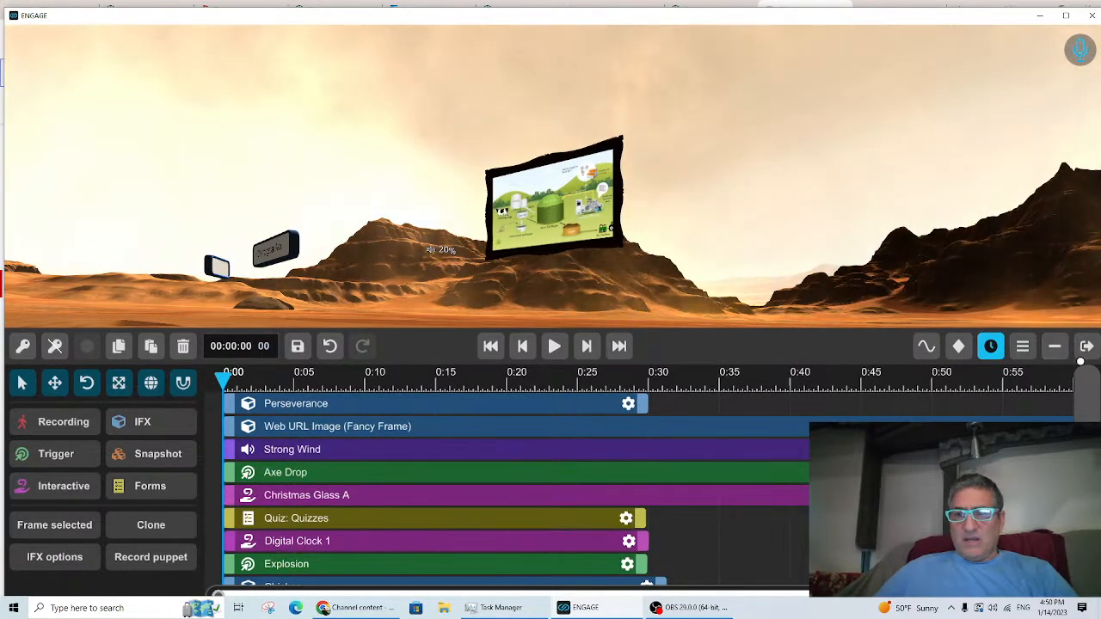
click(1086, 346)
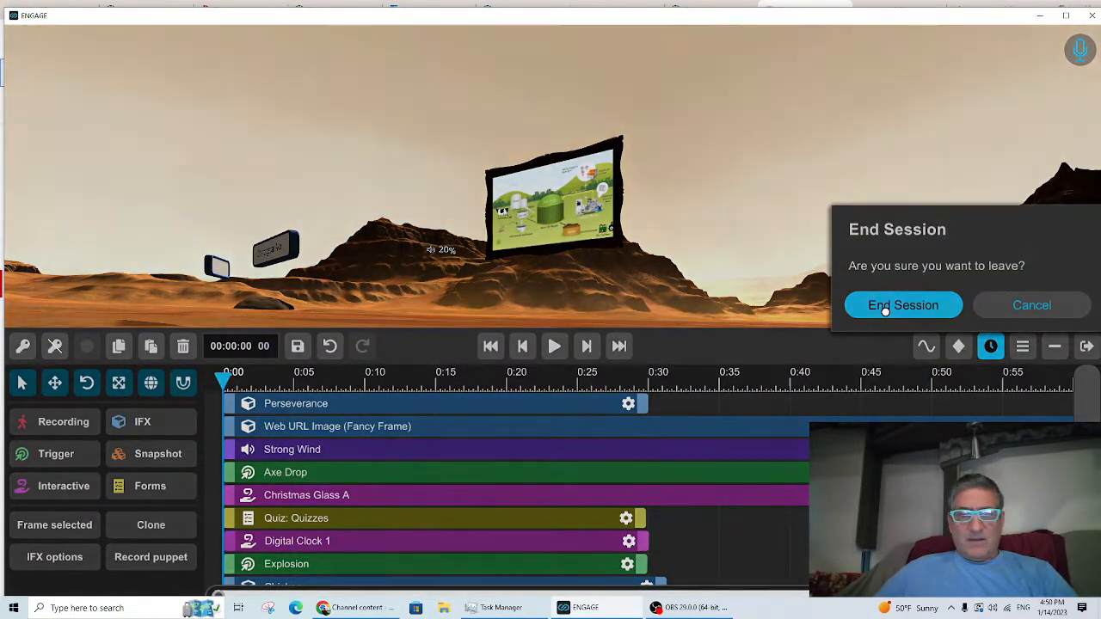
click(885, 308)
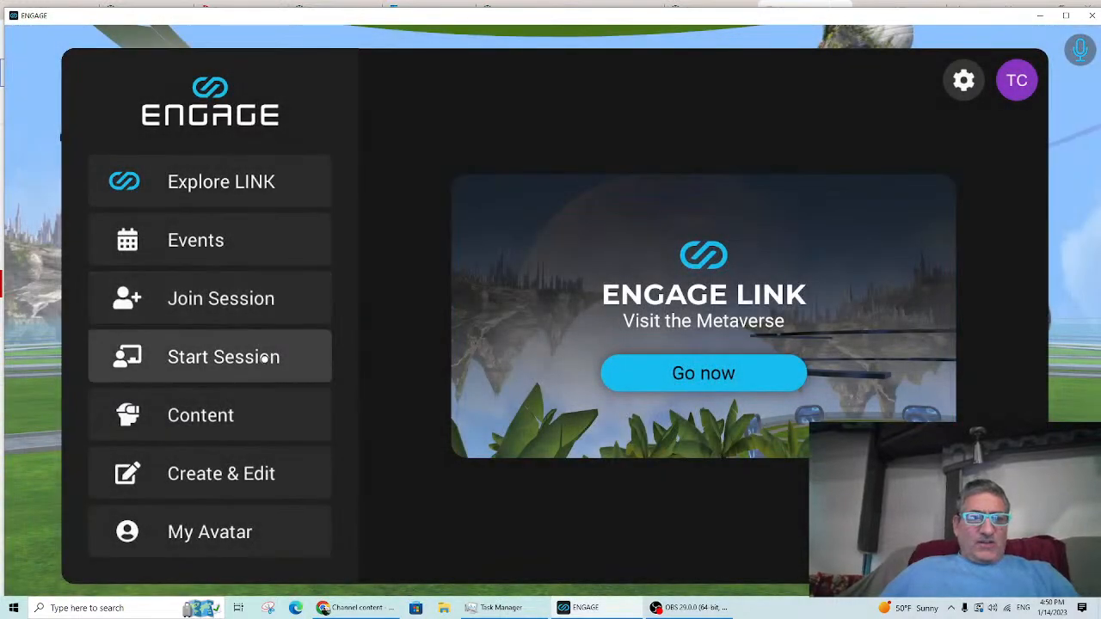
Step: Search the public scenes available for starting a session for "Mars" and clear the search term
click(265, 356)
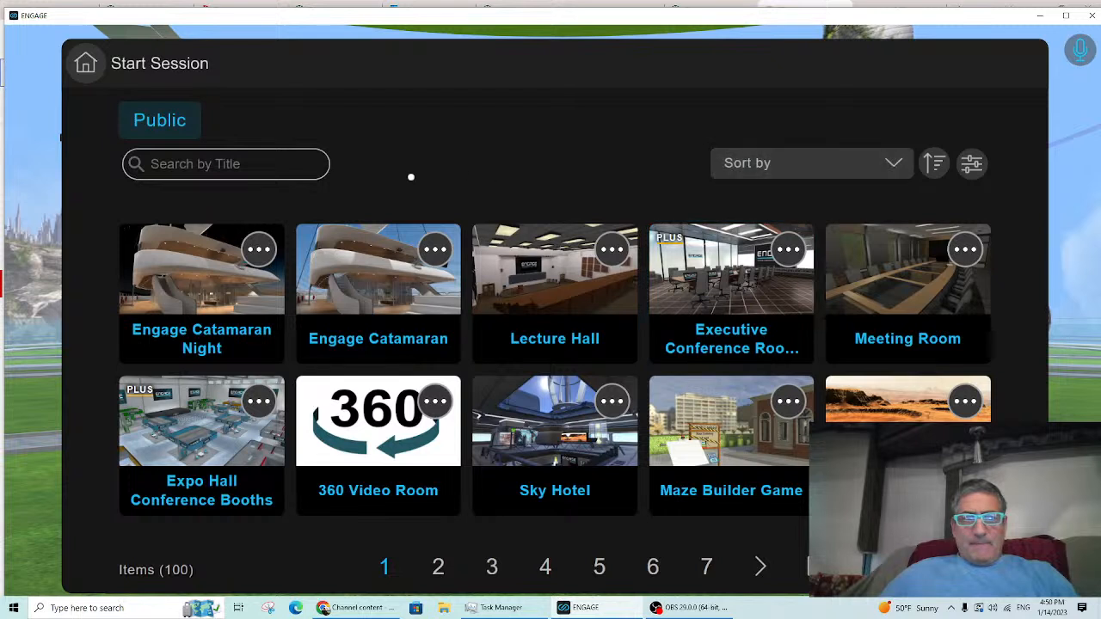
click(246, 167)
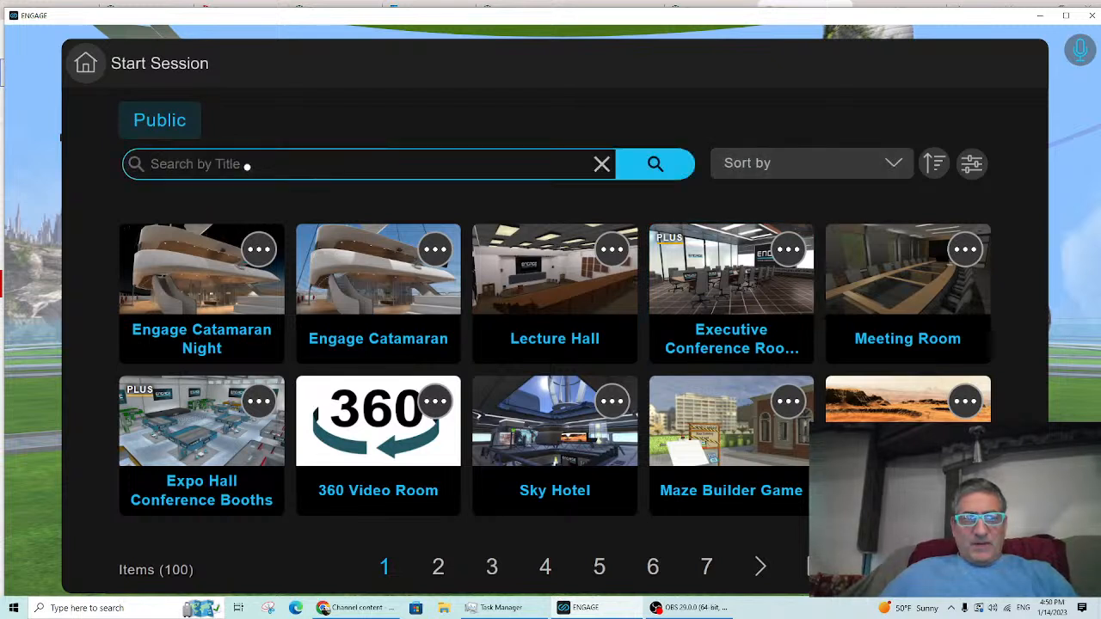
text(Mars)
key(Return)
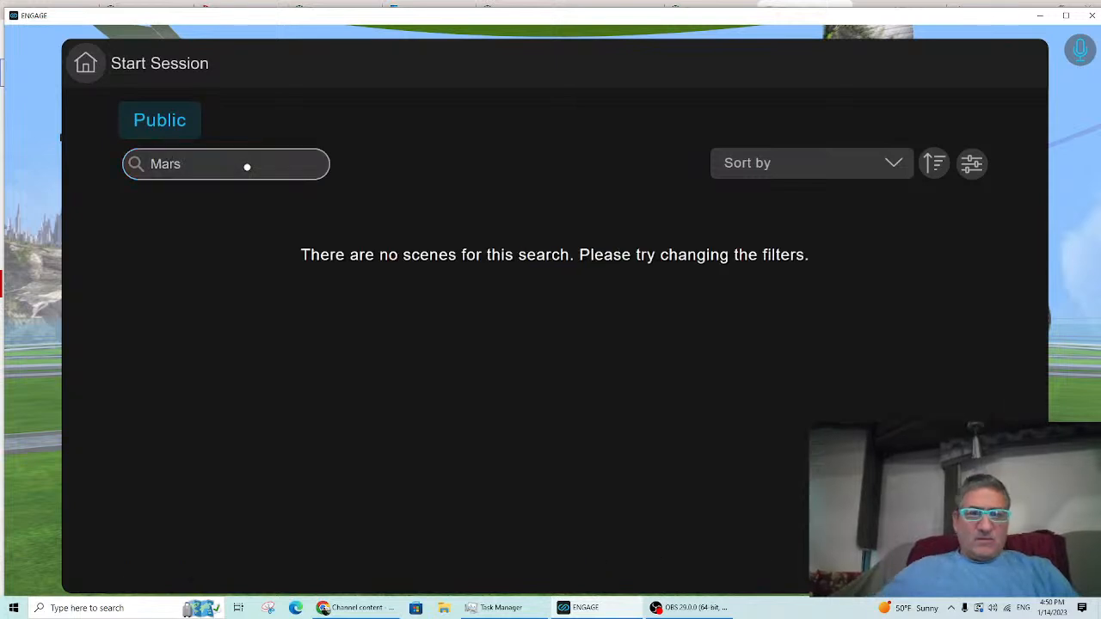
click(203, 170)
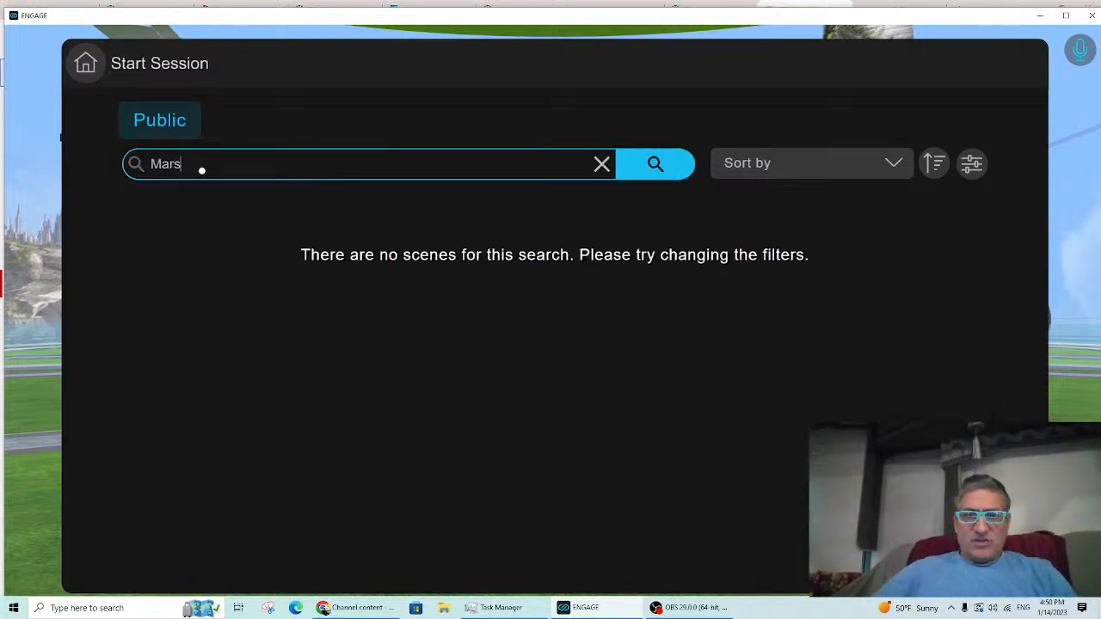
key(BackSpace)
key(BackSpace)
key(BackSpace)
key(BackSpace)
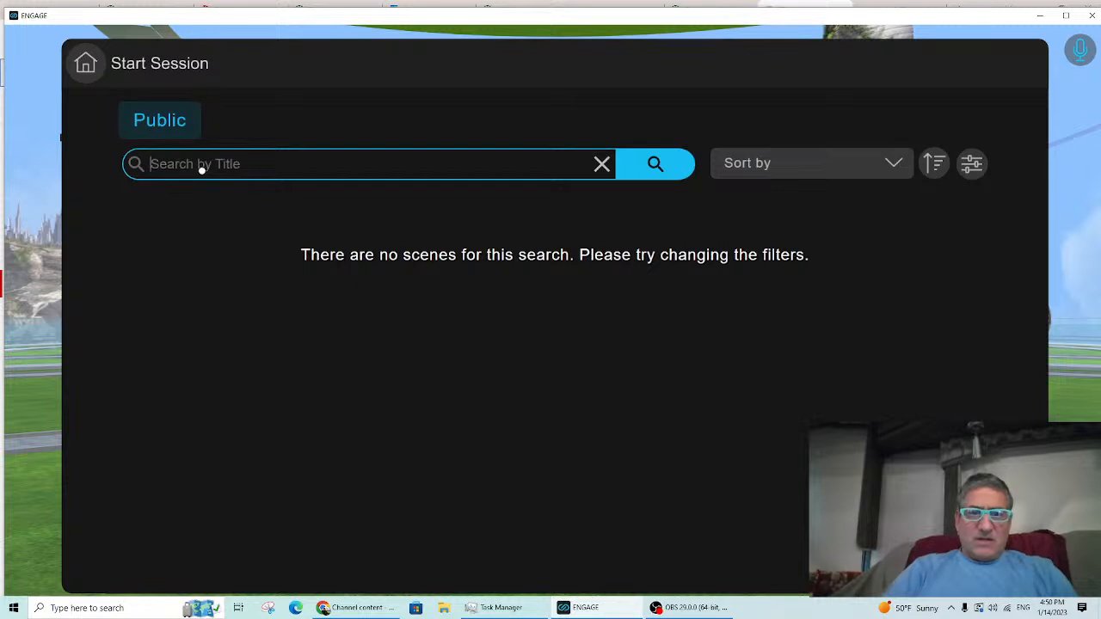
Step: Sort the public session scenes by Date Added and check the available tag filters
click(770, 164)
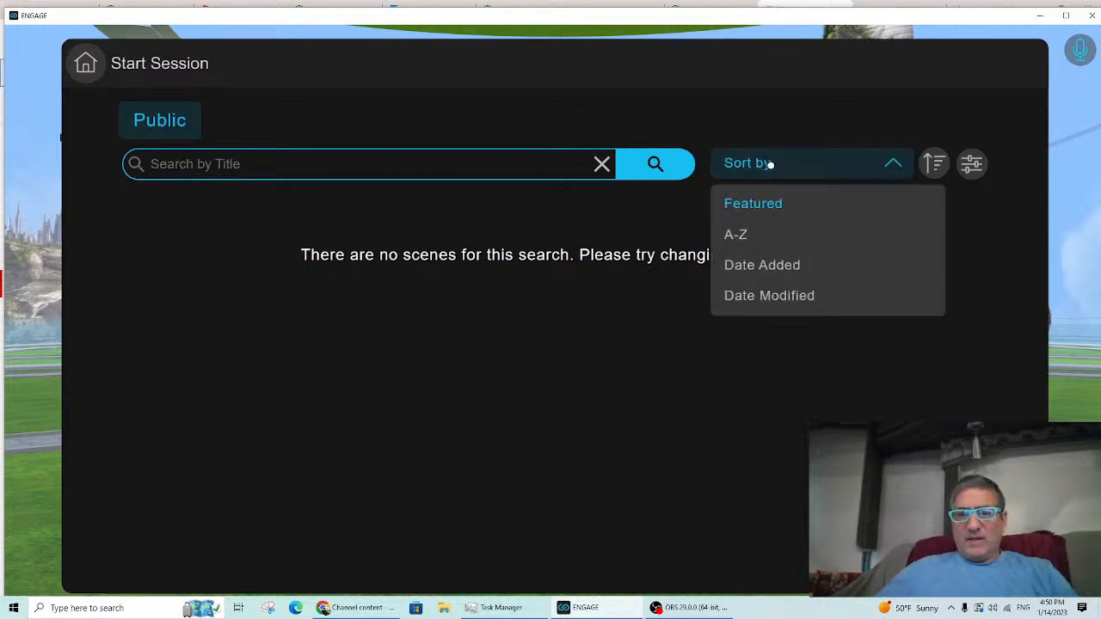
click(764, 264)
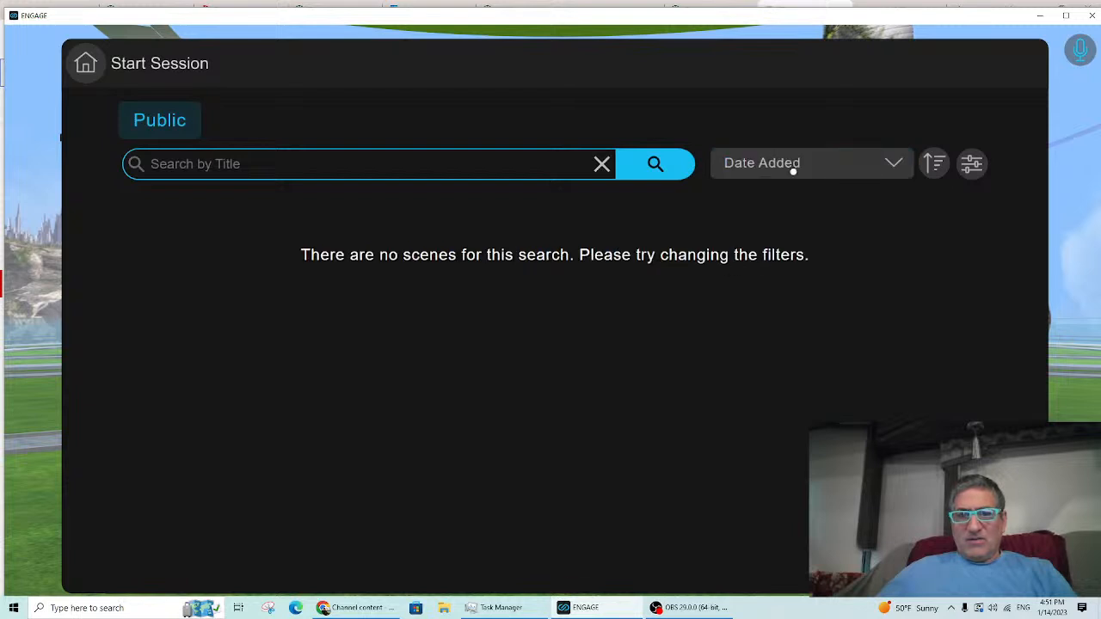
click(934, 165)
click(933, 165)
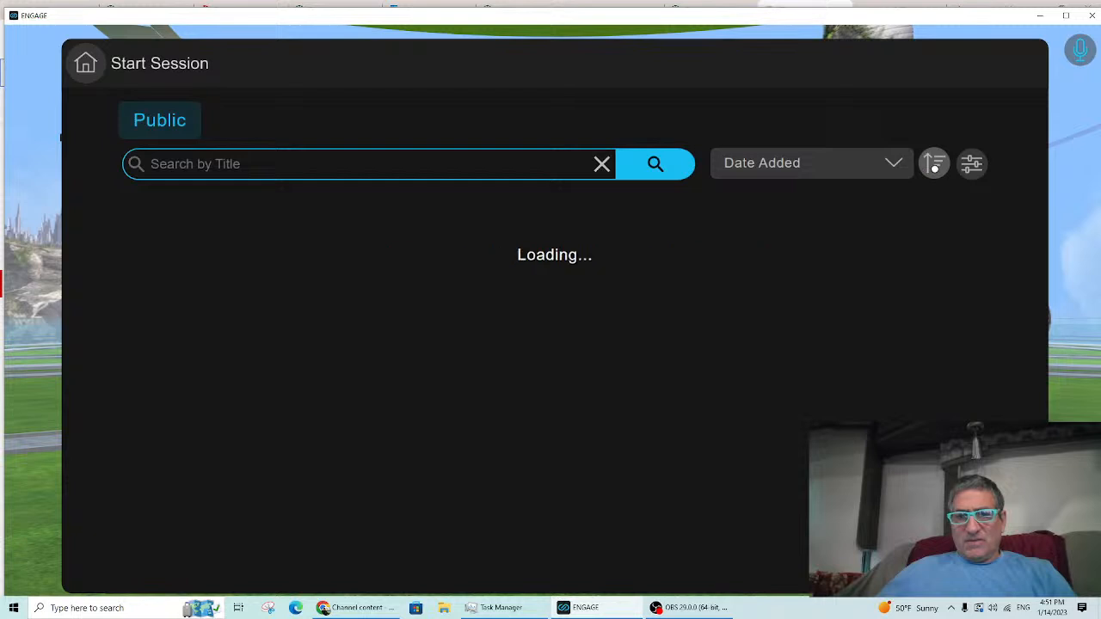
click(972, 169)
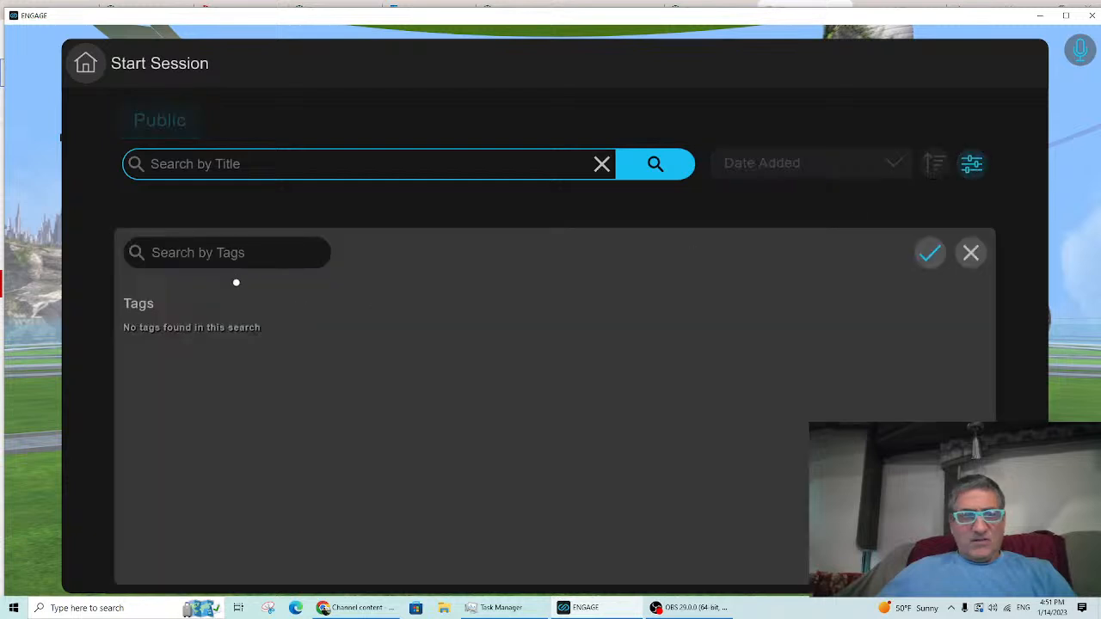
click(965, 253)
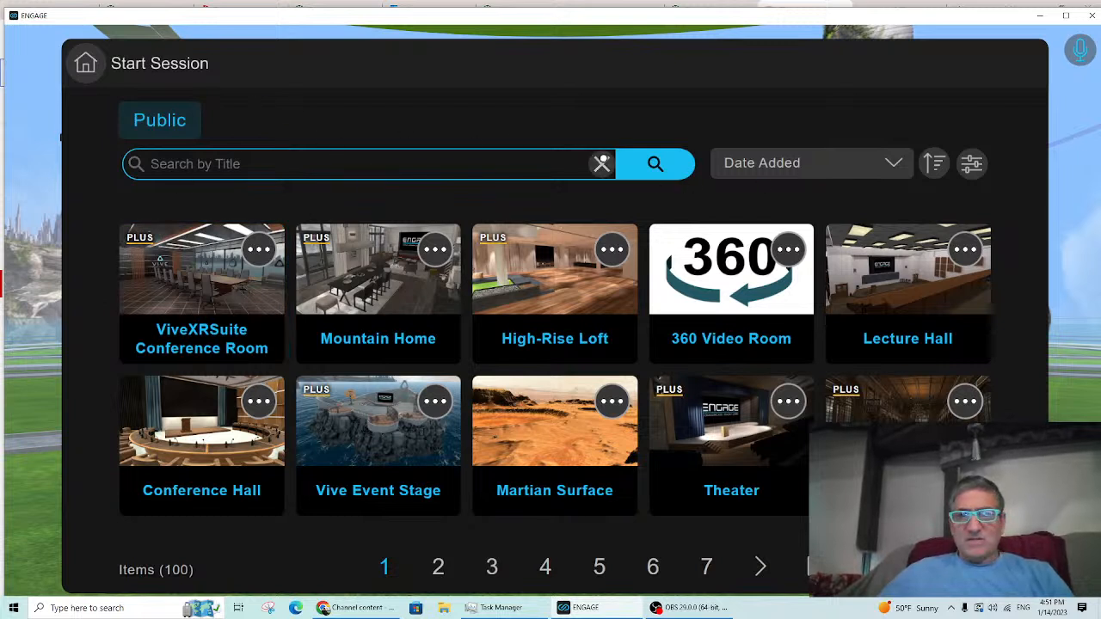
click(602, 163)
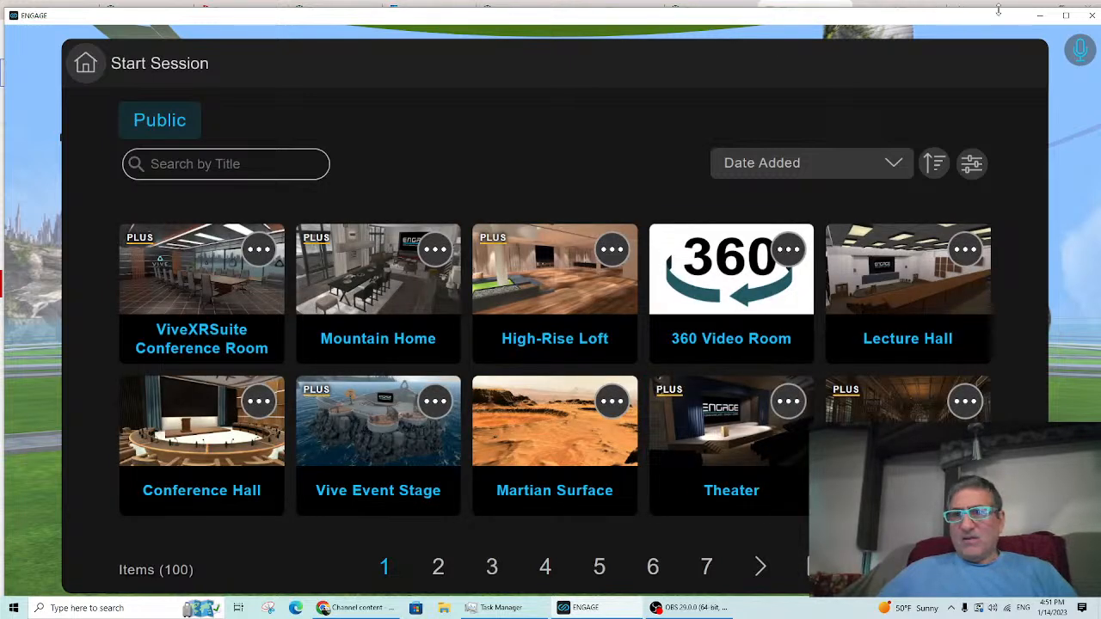
Step: Maximize the window, look through the session scenes up to page 10 and return to the home screen
click(1065, 14)
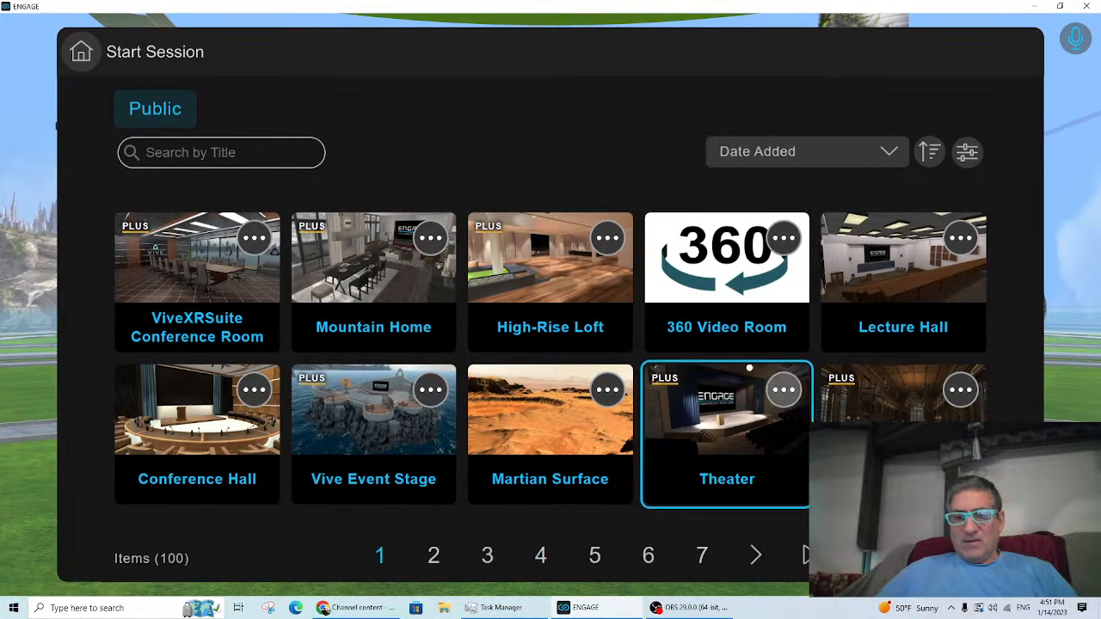
click(433, 555)
click(539, 558)
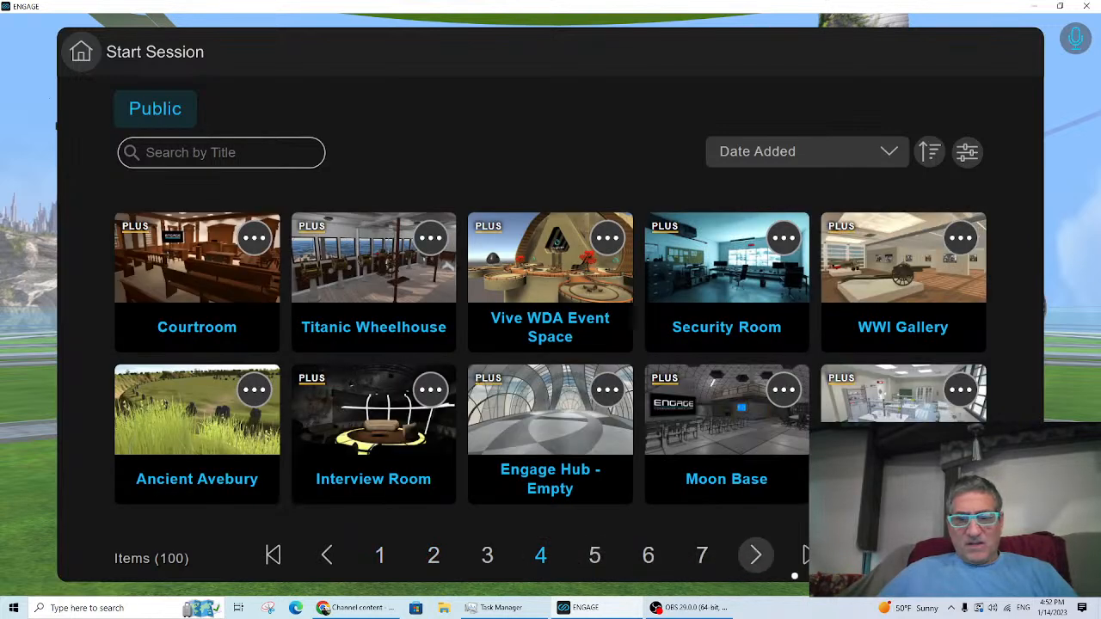
click(756, 556)
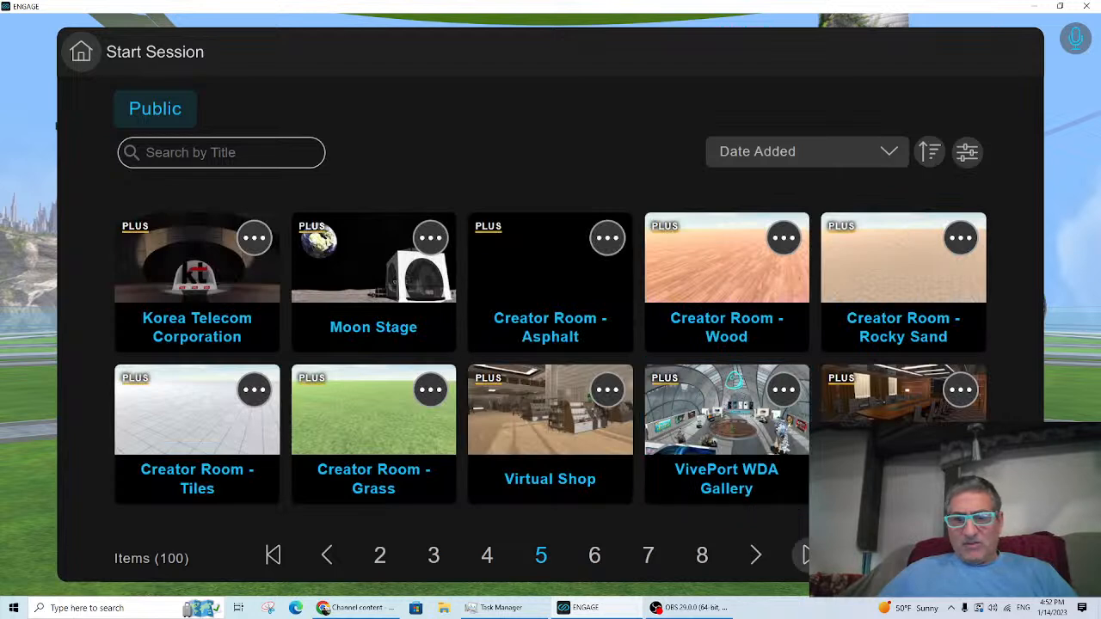
click(806, 554)
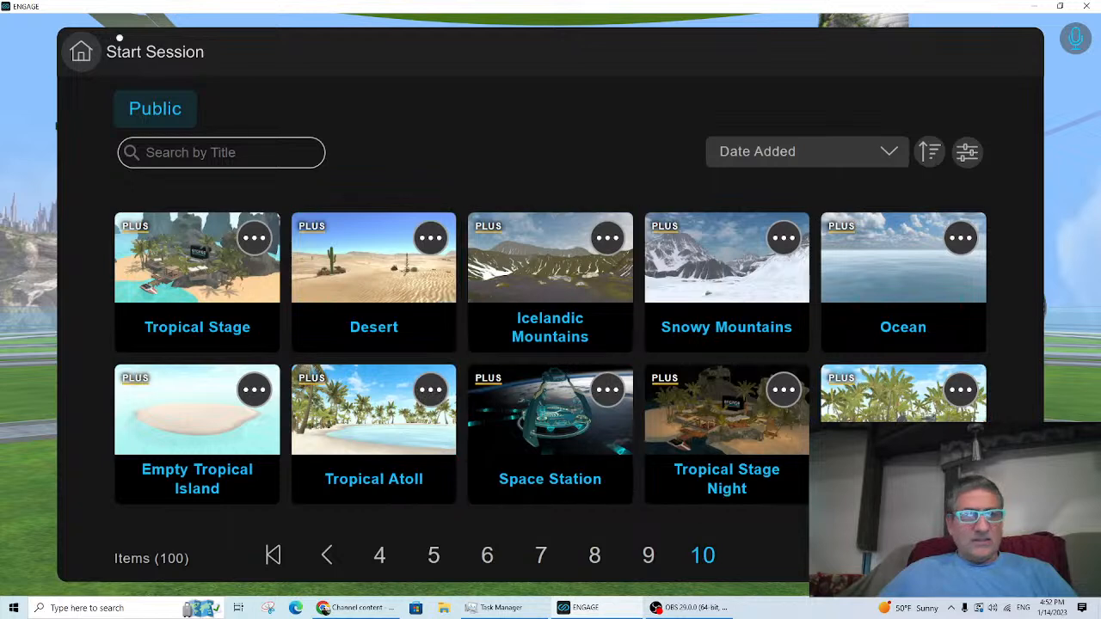
click(74, 54)
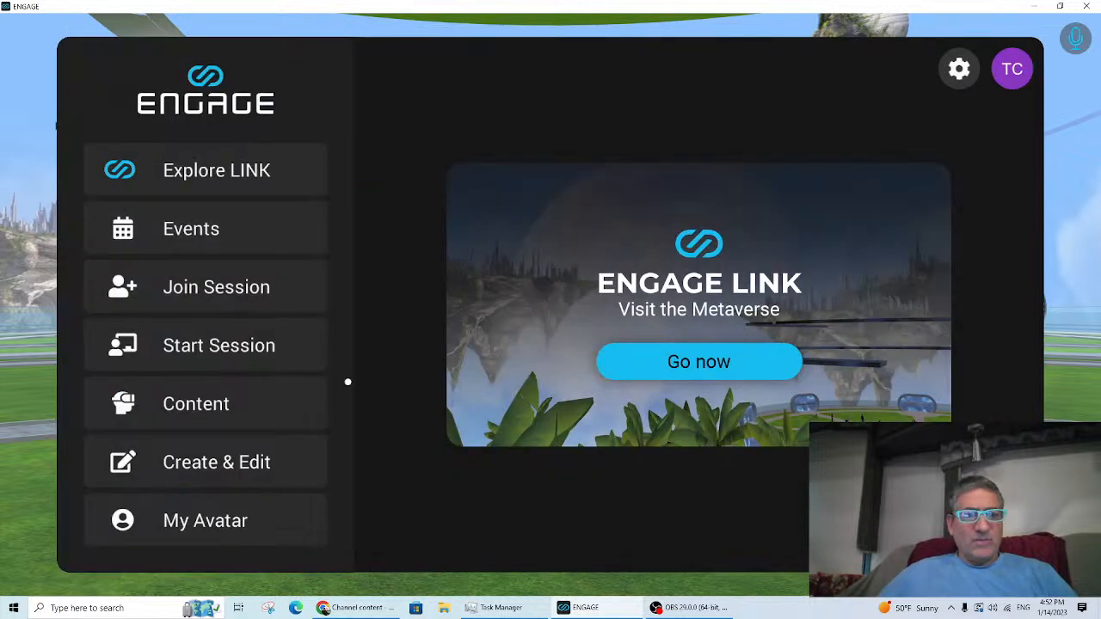
Step: Look through the public content filtered by Recording and by Activity
click(192, 406)
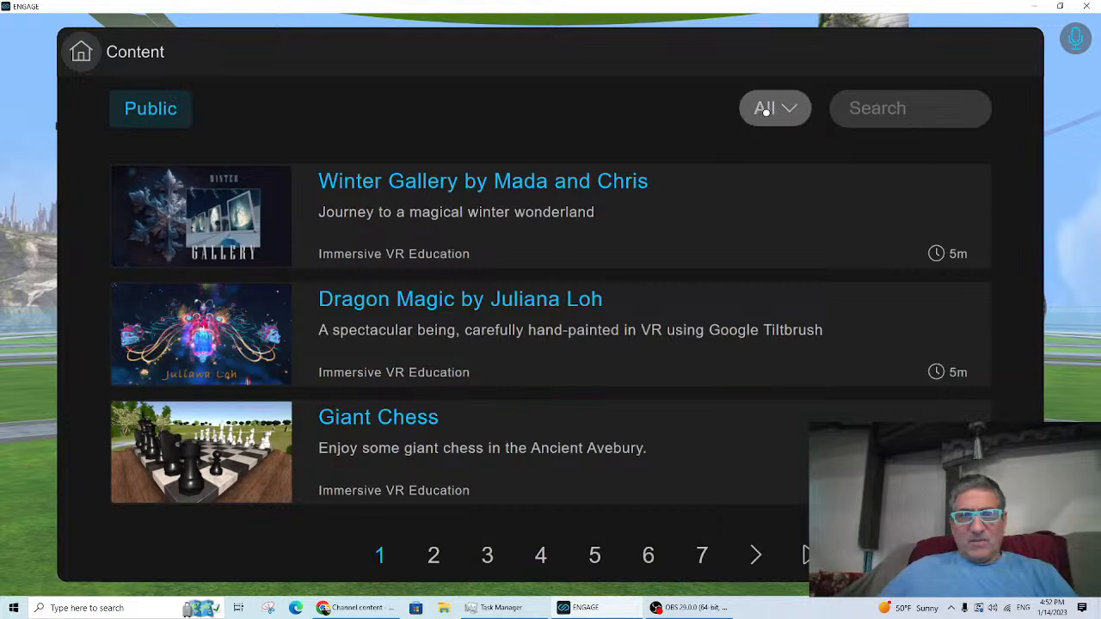
click(151, 108)
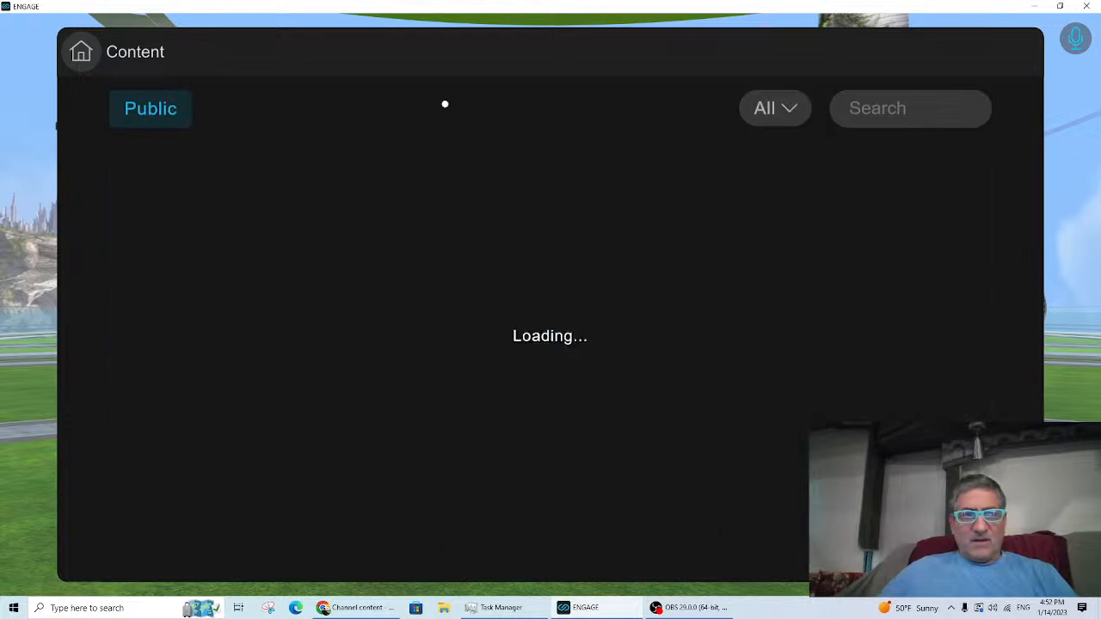
click(787, 110)
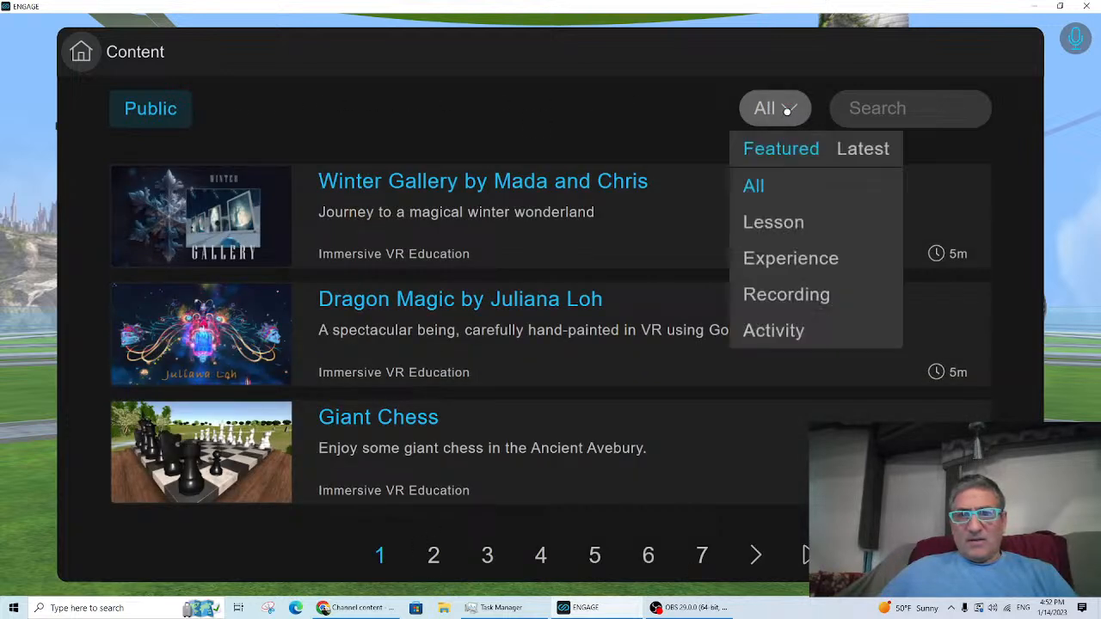
click(812, 298)
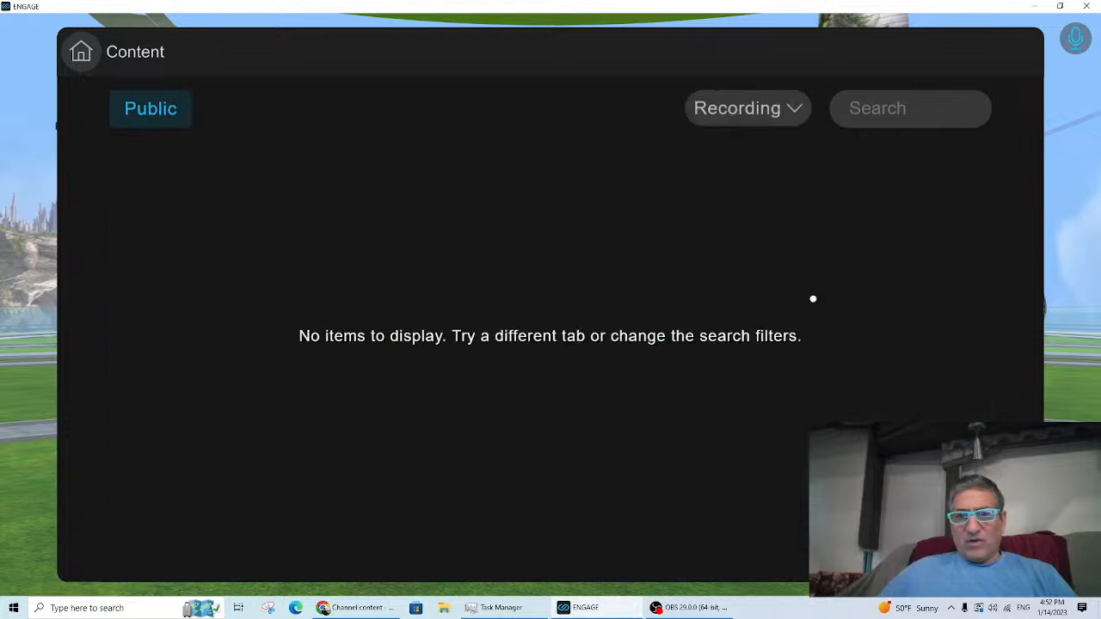
click(775, 112)
click(746, 326)
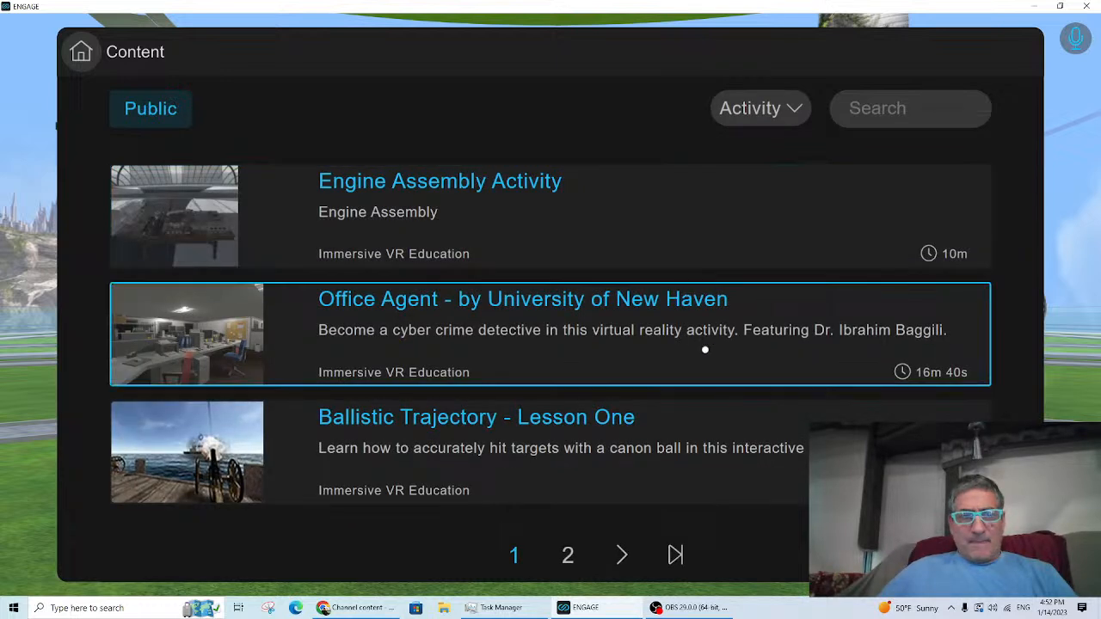
Step: Check the public content under Lesson and again under Activity, and return to the home screen
click(794, 110)
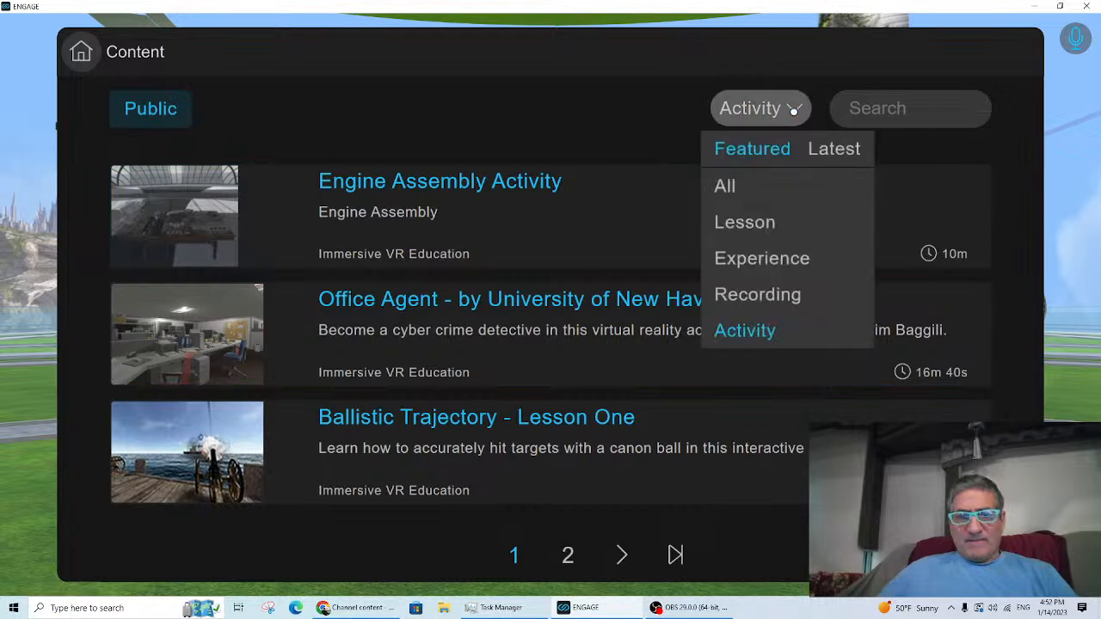
click(780, 224)
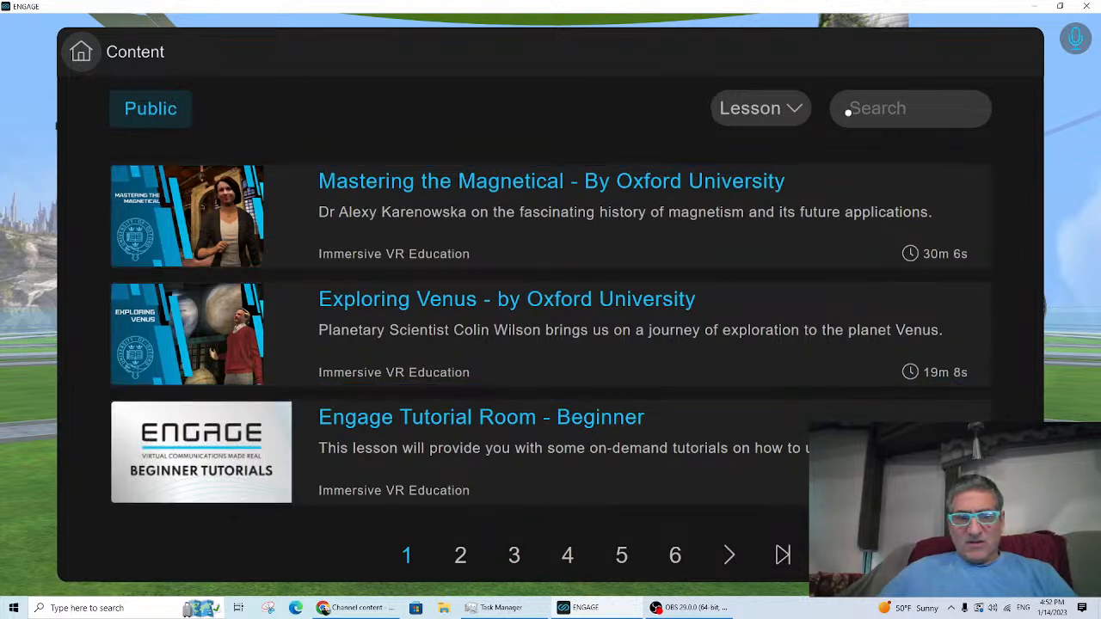
click(789, 107)
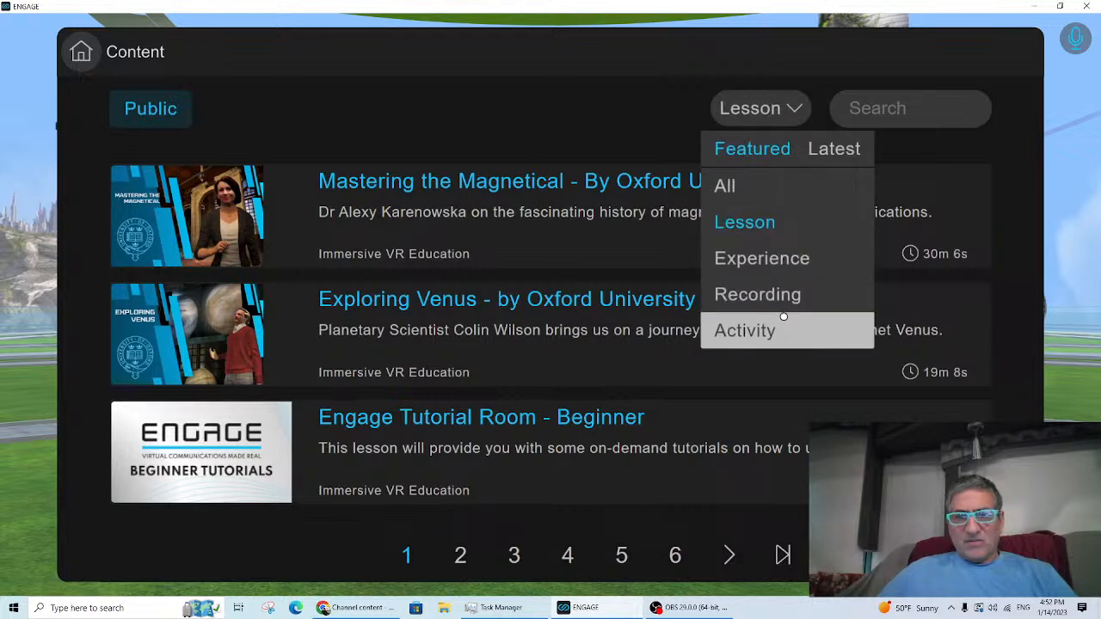
click(745, 331)
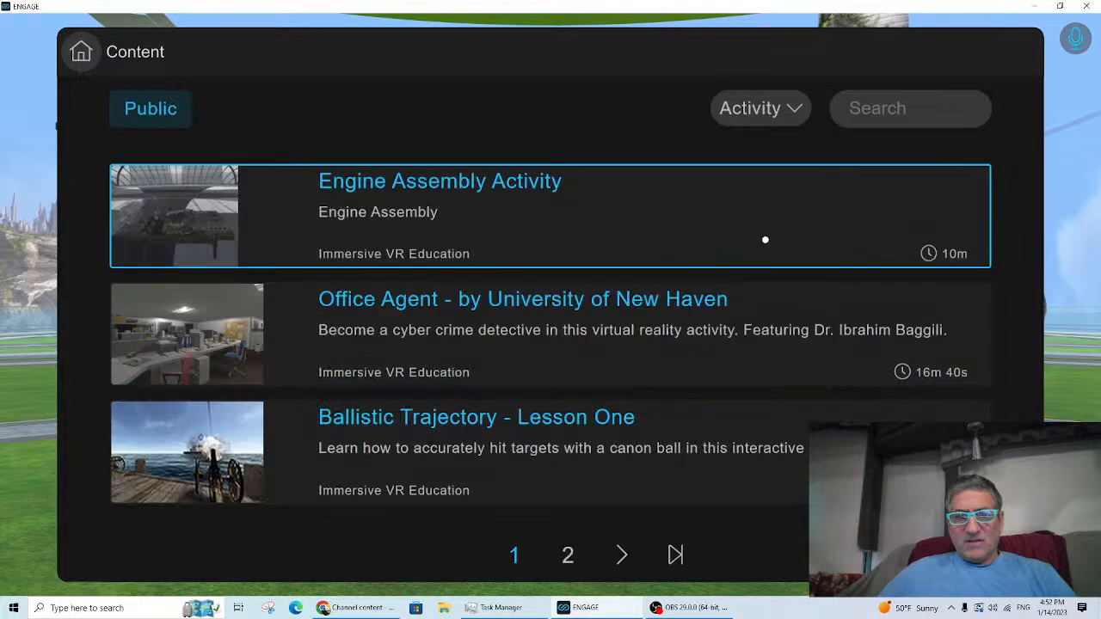
click(877, 115)
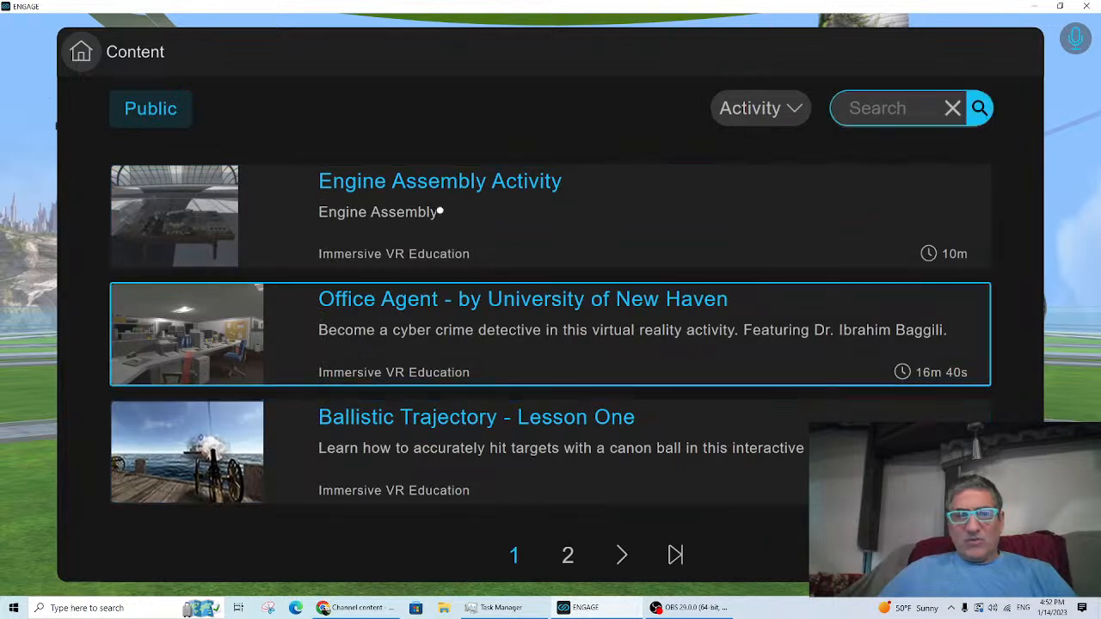
click(76, 55)
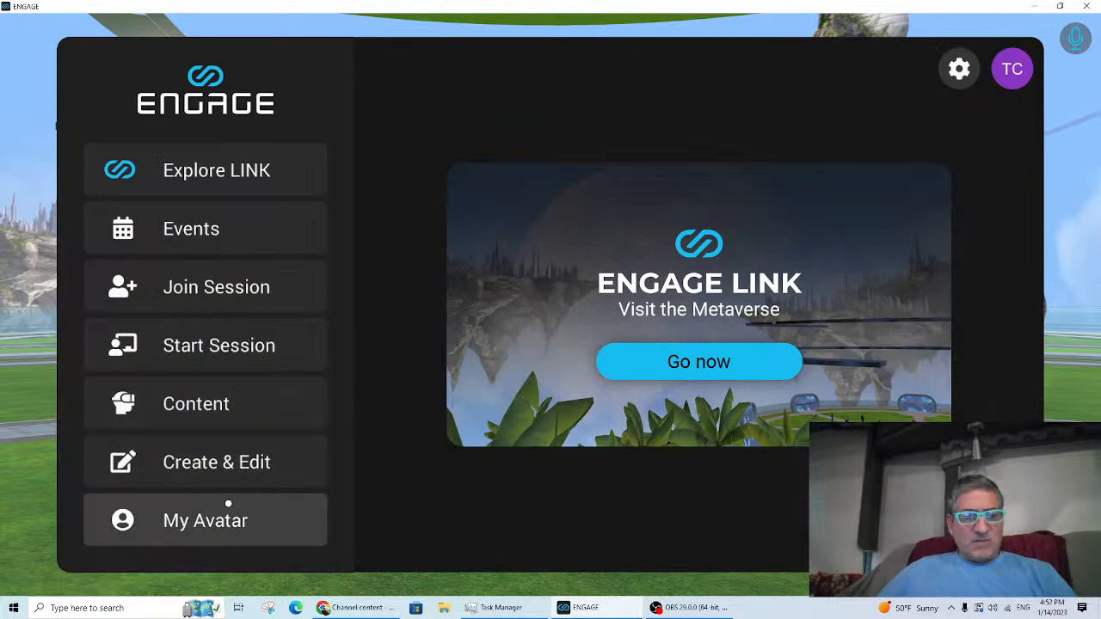
Step: View the avatar settings and save them unchanged, and look at the Explore LINK plaza map before returning home
click(205, 521)
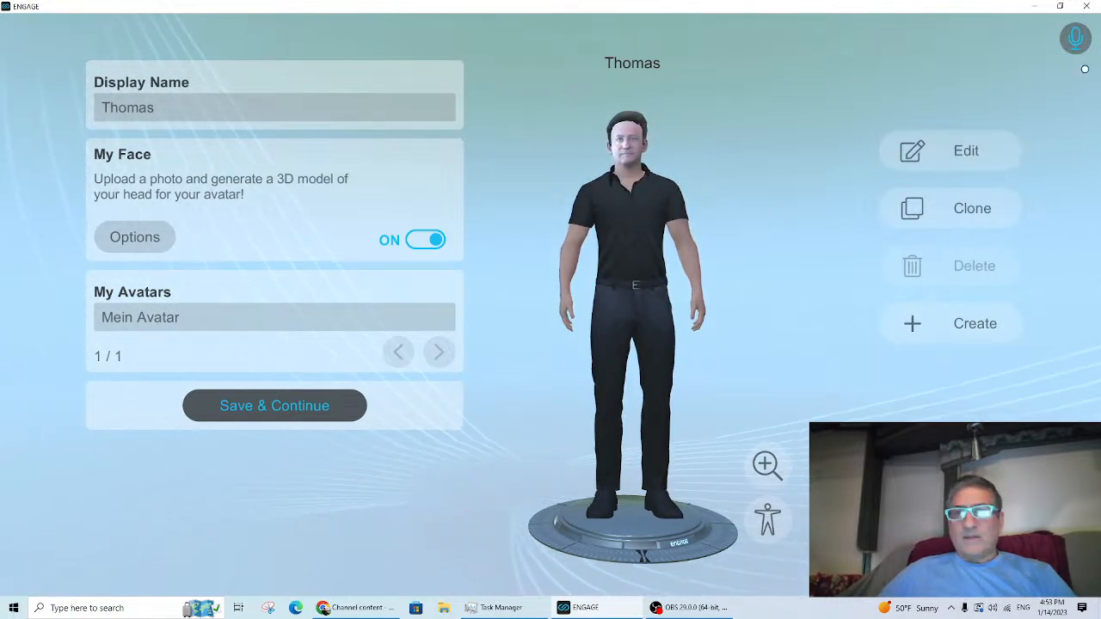
click(271, 411)
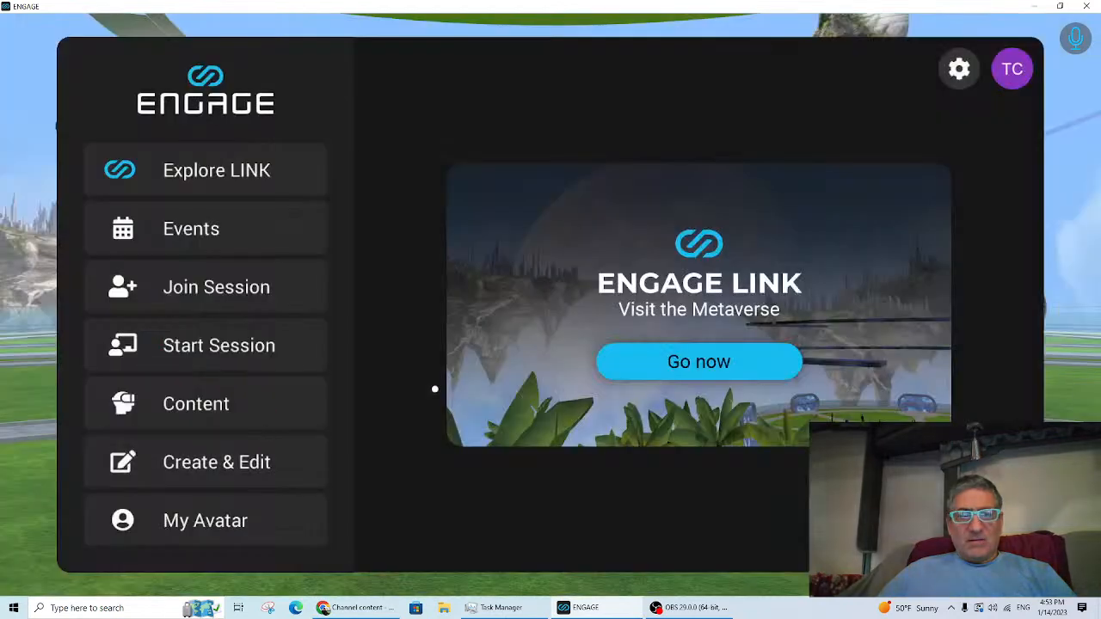
click(218, 172)
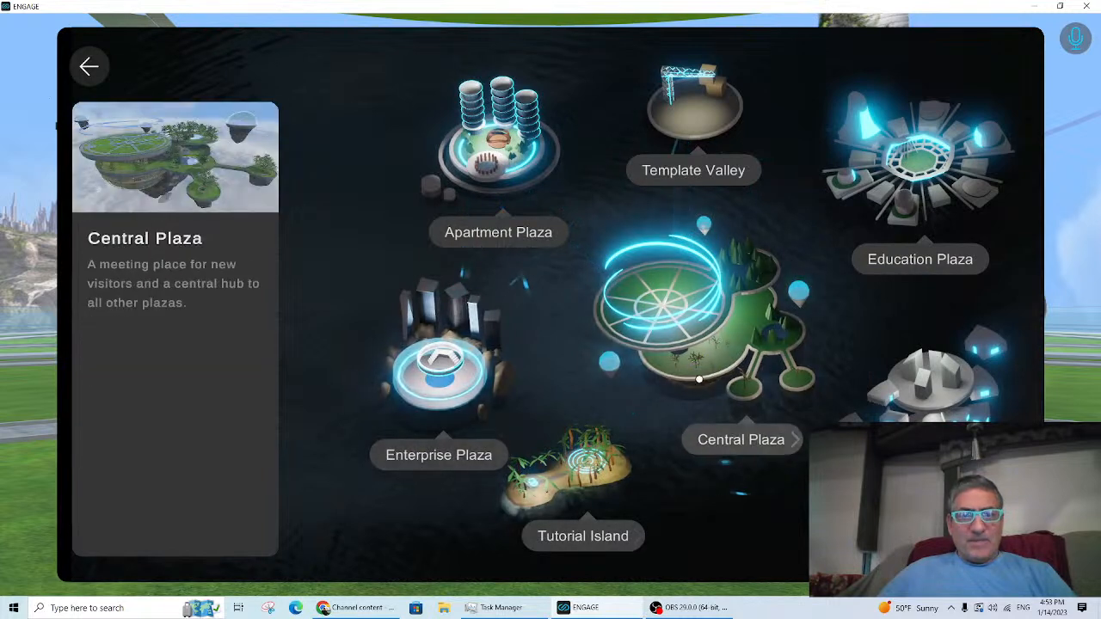
click(91, 66)
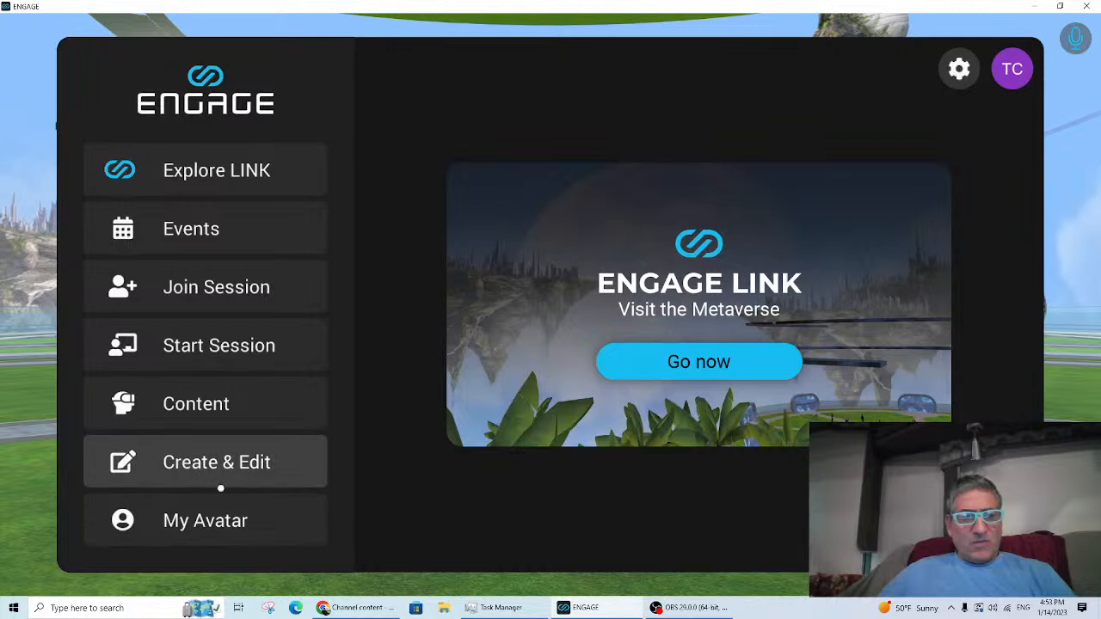
Step: Start a Just Me session in the Martian Surface scene and dismiss the hotkey controls overview
click(225, 347)
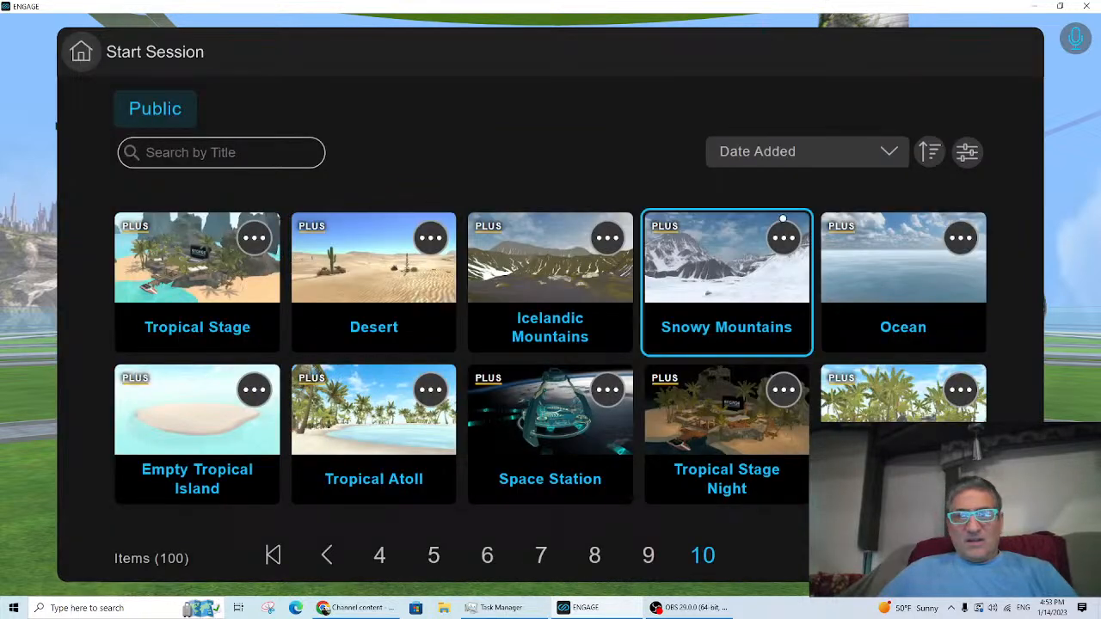
click(164, 104)
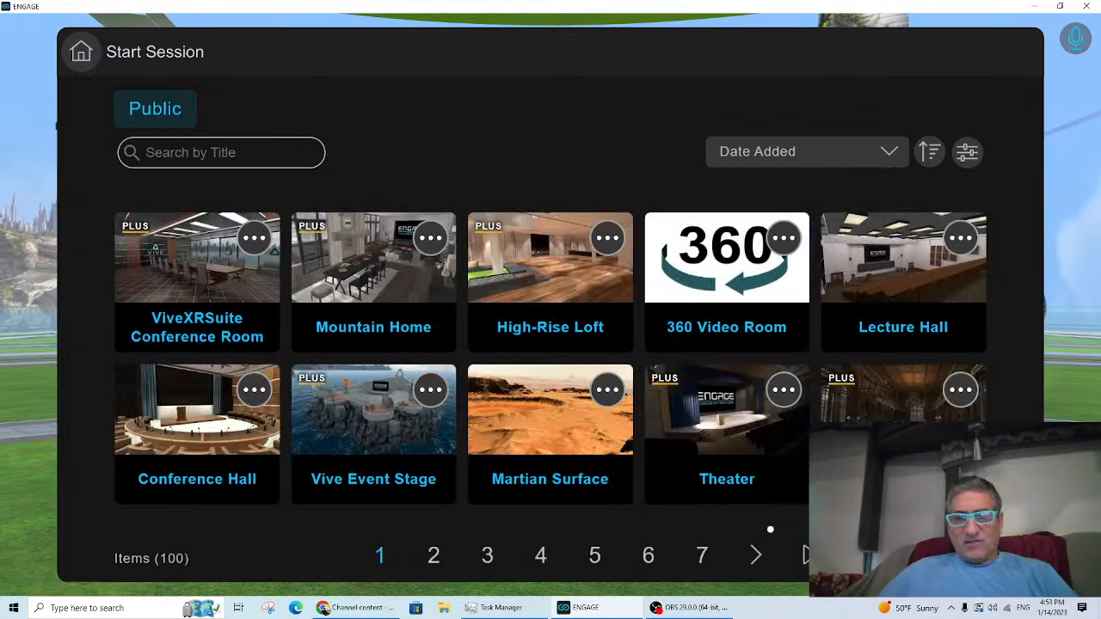
click(755, 555)
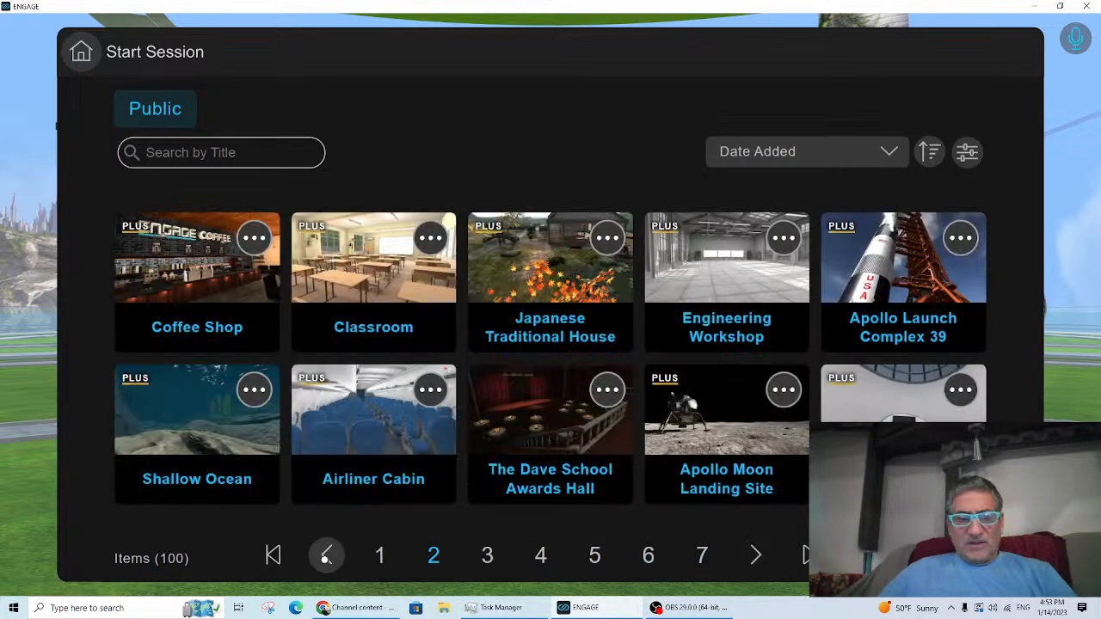
click(326, 556)
click(539, 421)
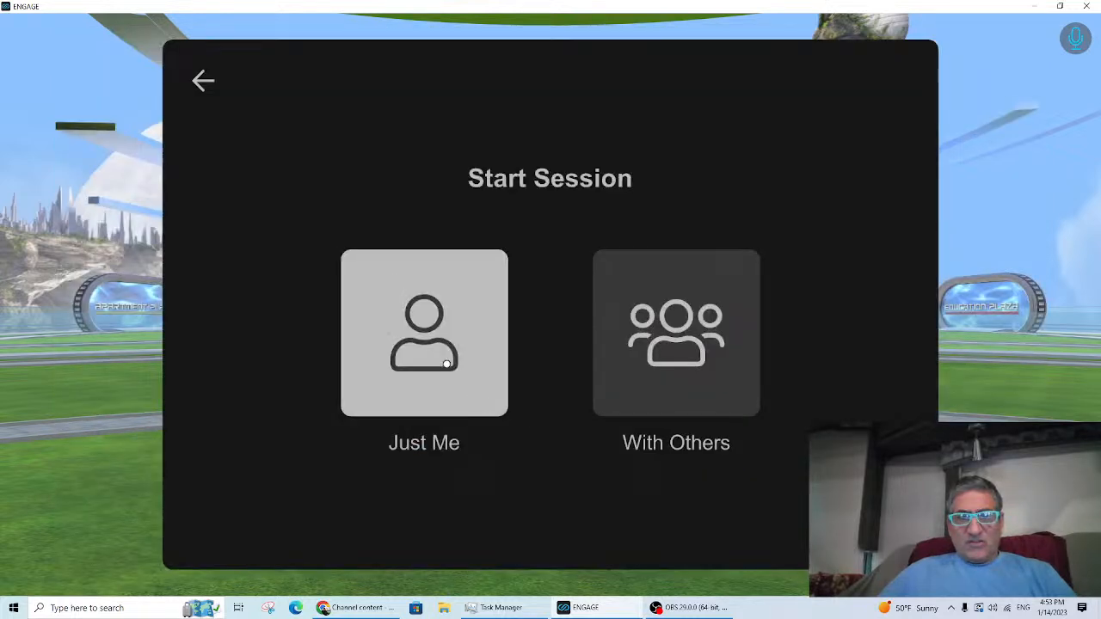
click(427, 366)
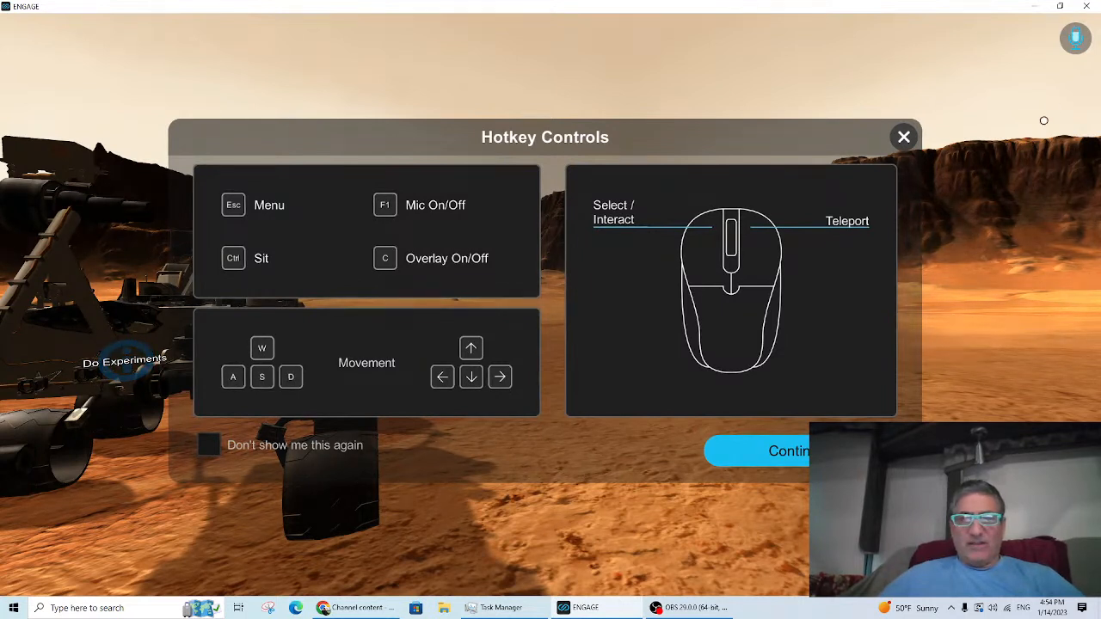
click(901, 137)
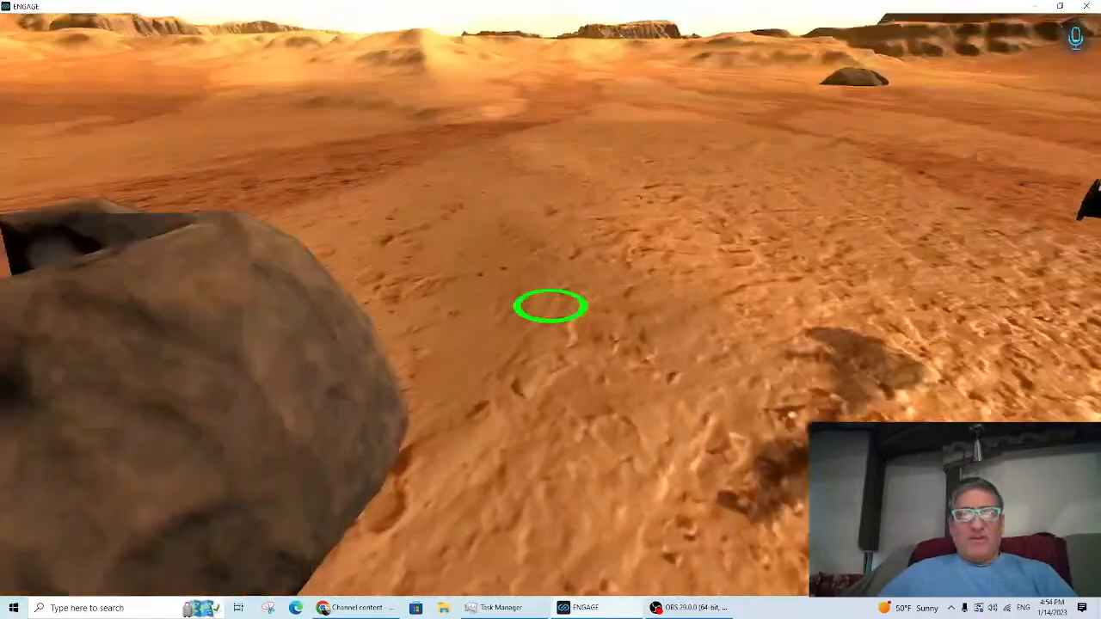
Step: Teleport several times across the Martian terrain to view the rocks and the rover from a distance
click(550, 306)
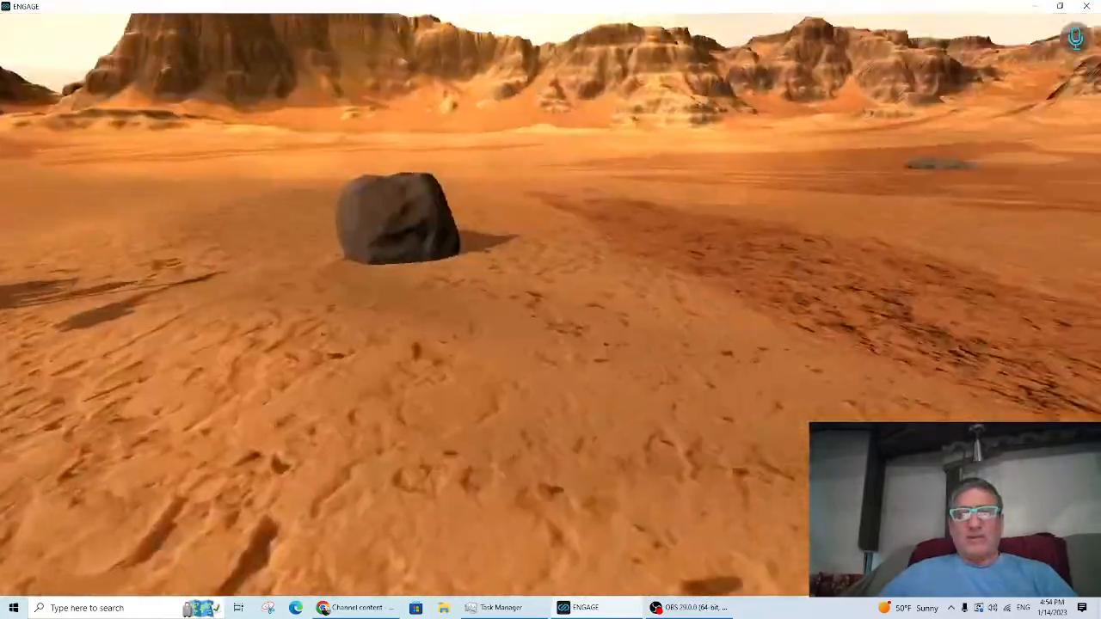
click(550, 306)
click(550, 305)
click(551, 306)
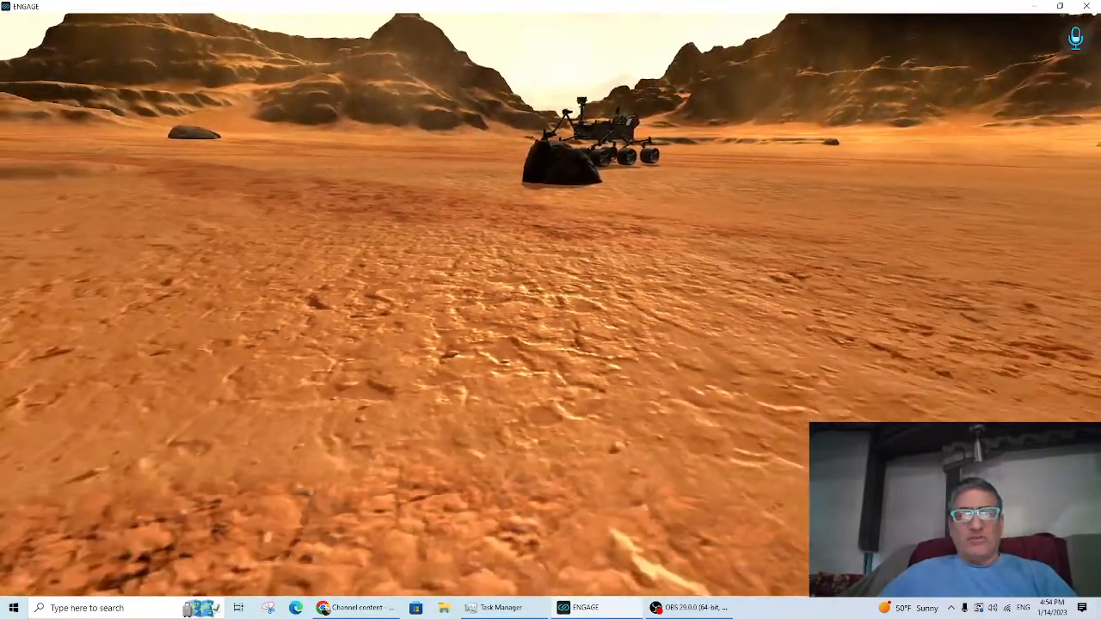
click(550, 305)
click(551, 305)
Step: Enable Create IFX in the session settings
key(Escape)
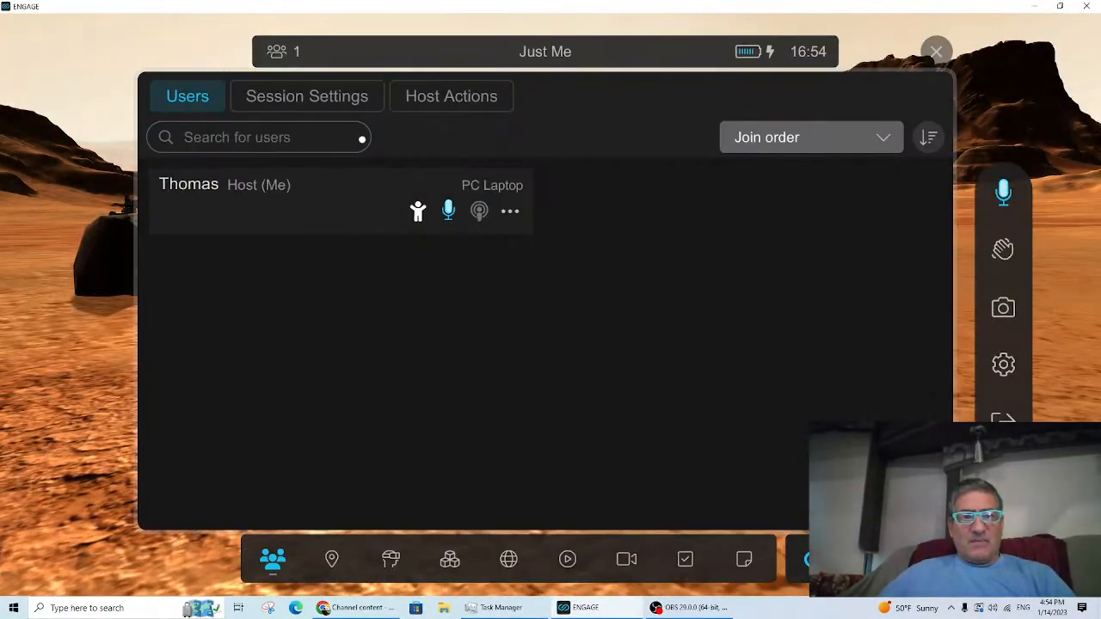
click(320, 102)
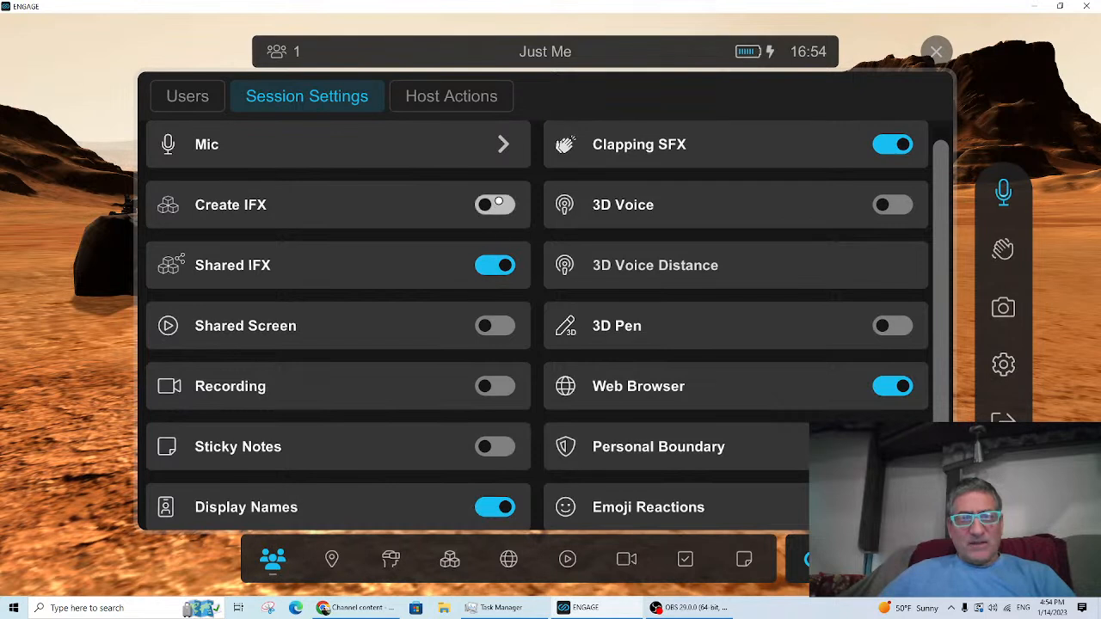
click(506, 205)
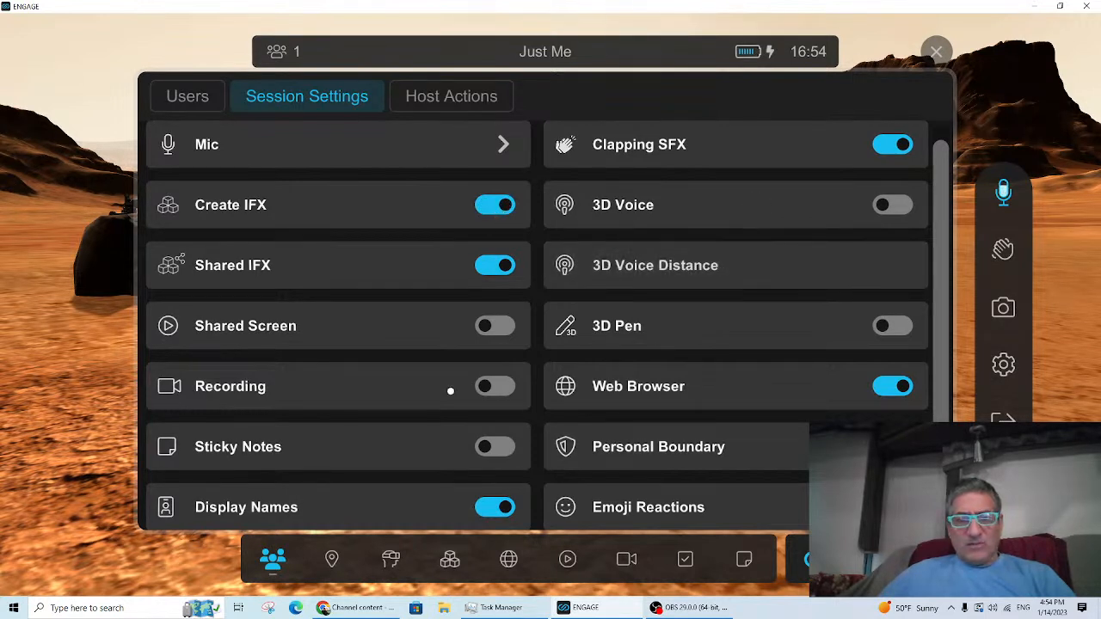
scroll(450, 388, down, 1)
scroll(450, 392, up, 2)
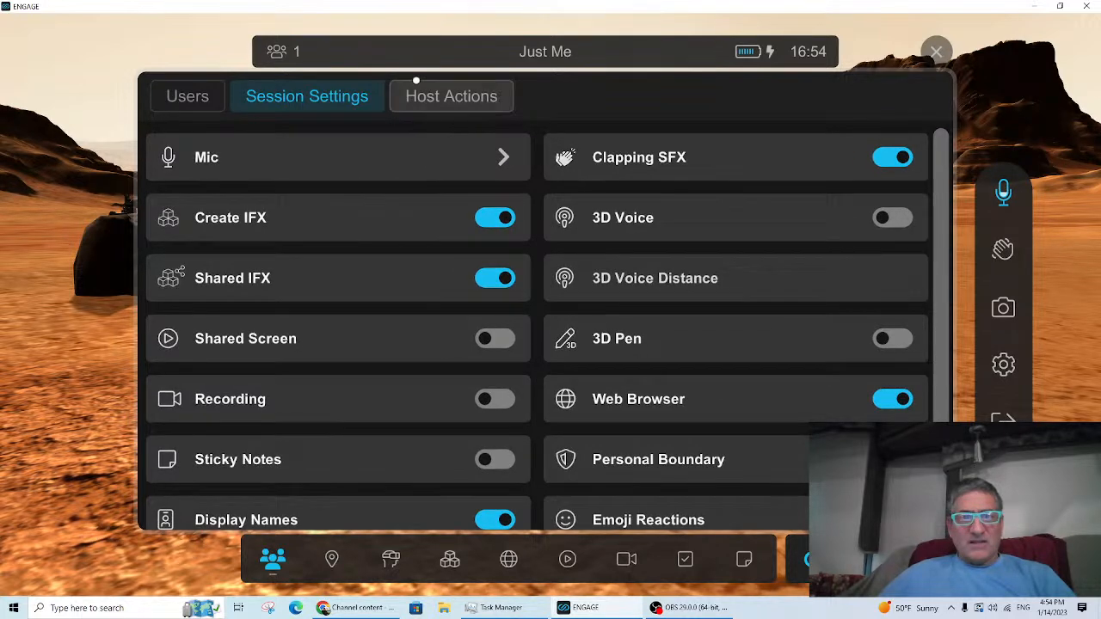
Step: Look through the host actions, the user list and the remaining session settings
click(436, 95)
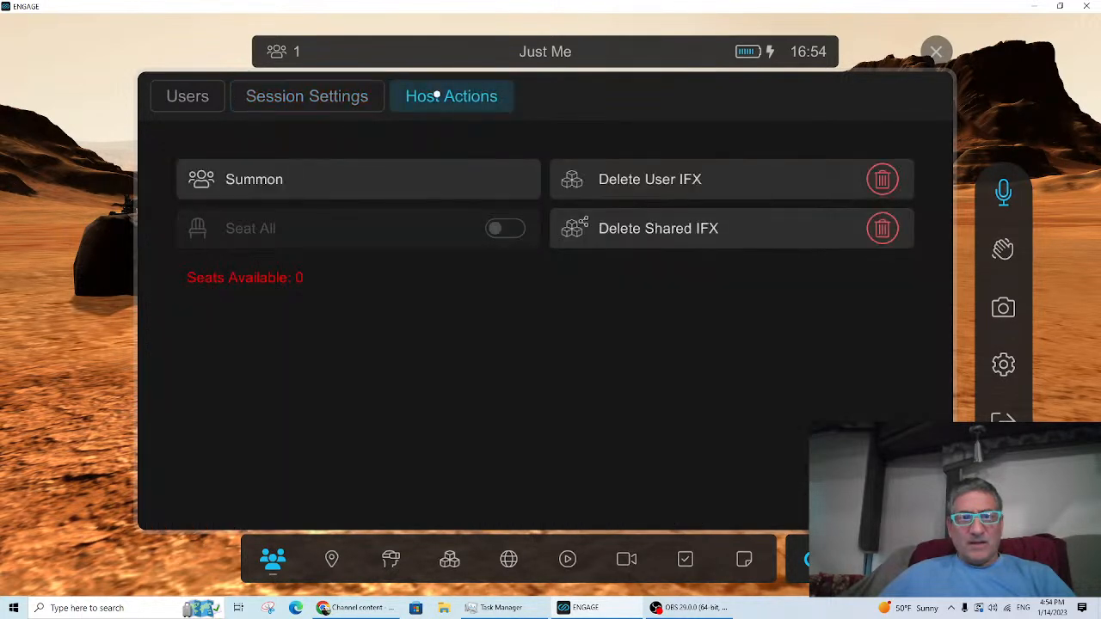
click(182, 97)
click(303, 98)
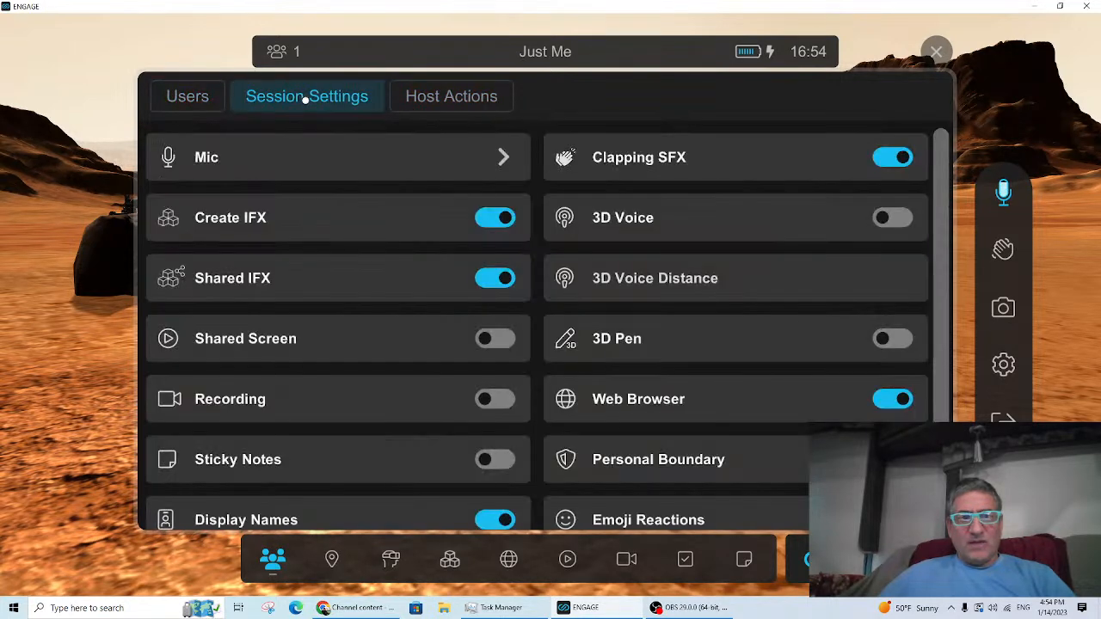
scroll(757, 409, down, 1)
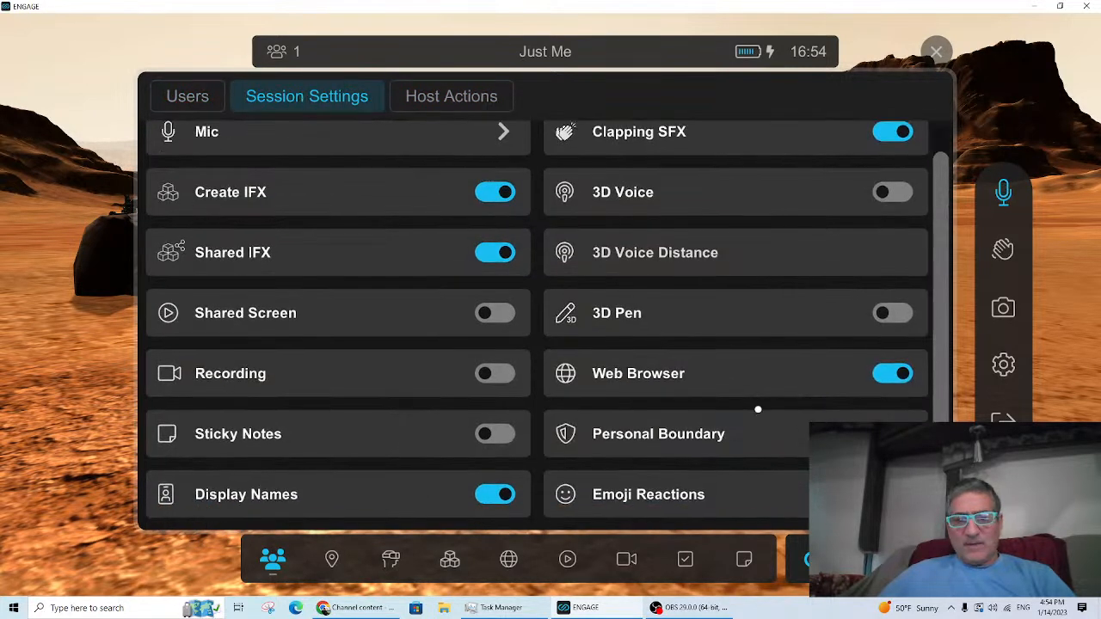
Step: Start a new recording that captures Just Myself and return to the Martian scene
click(626, 559)
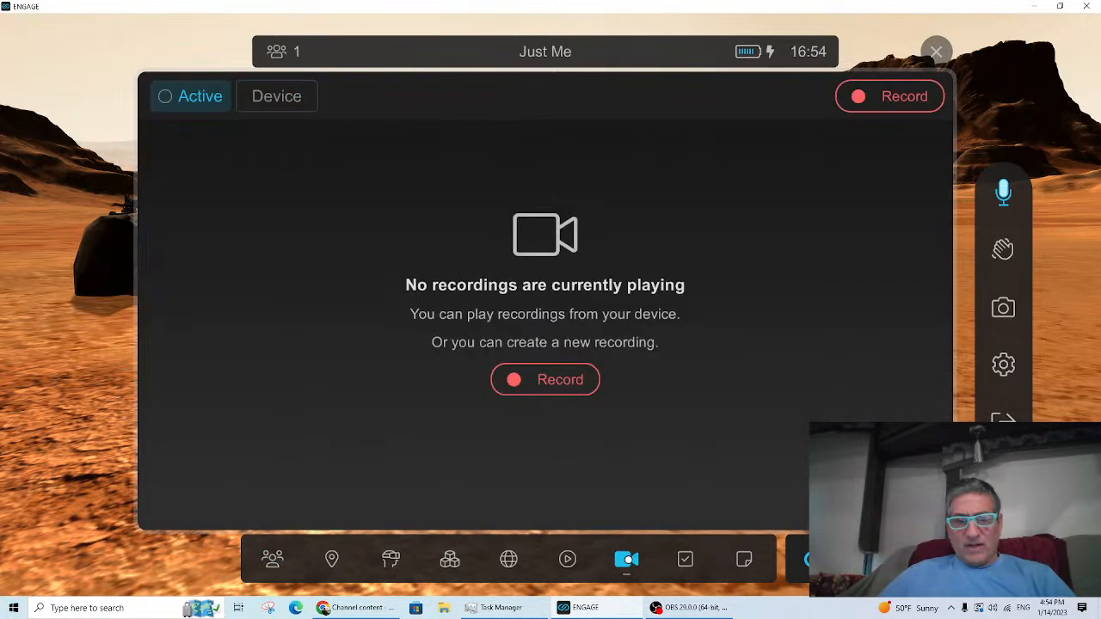
click(536, 379)
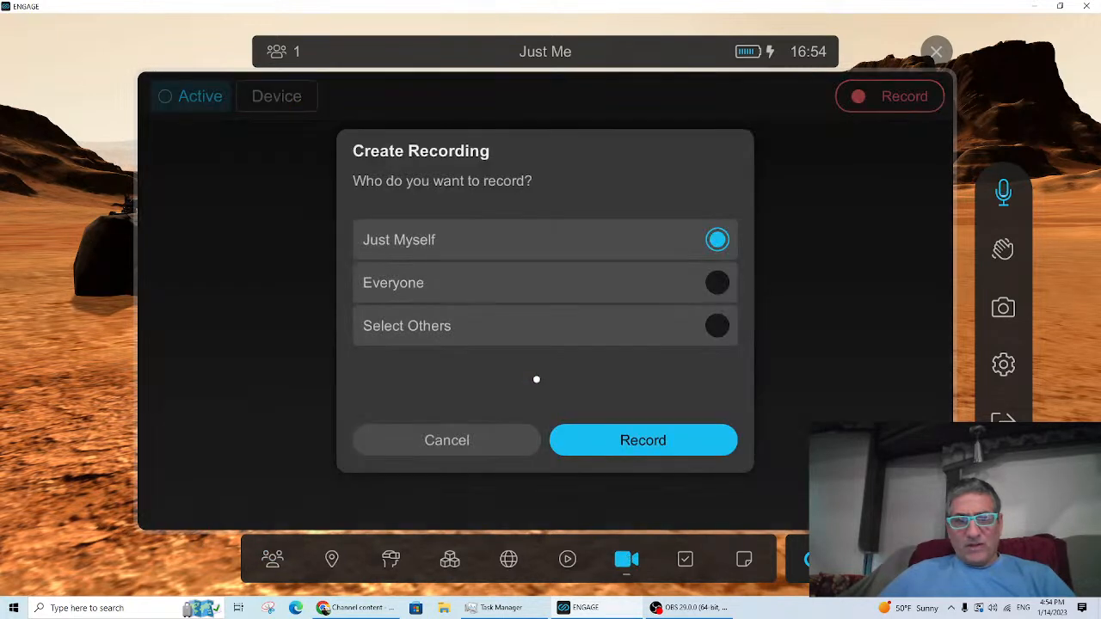
click(641, 442)
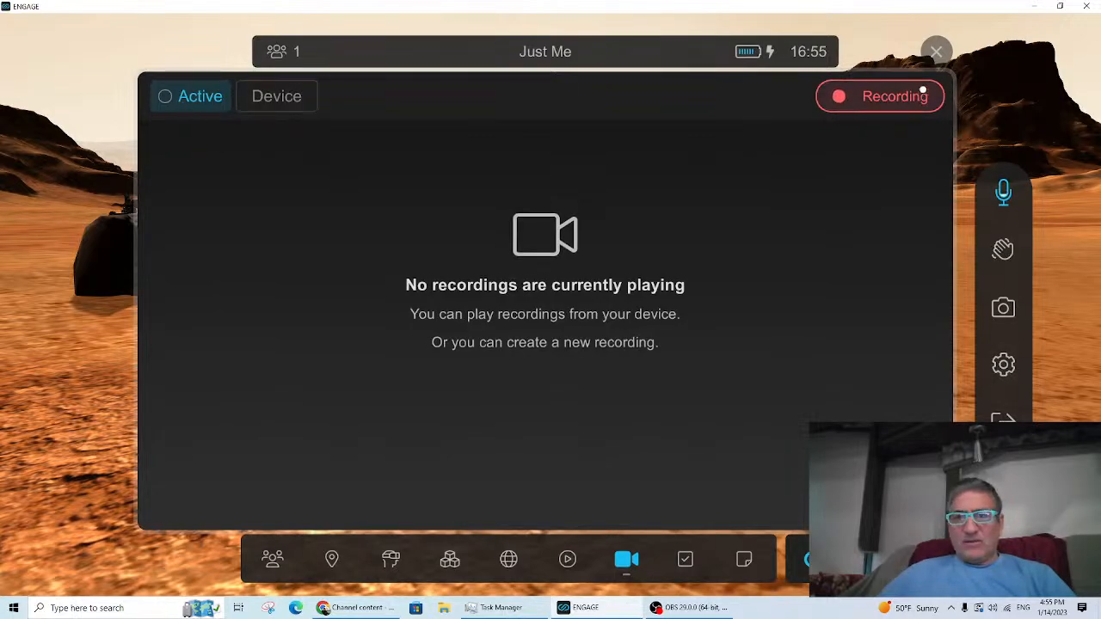
click(936, 52)
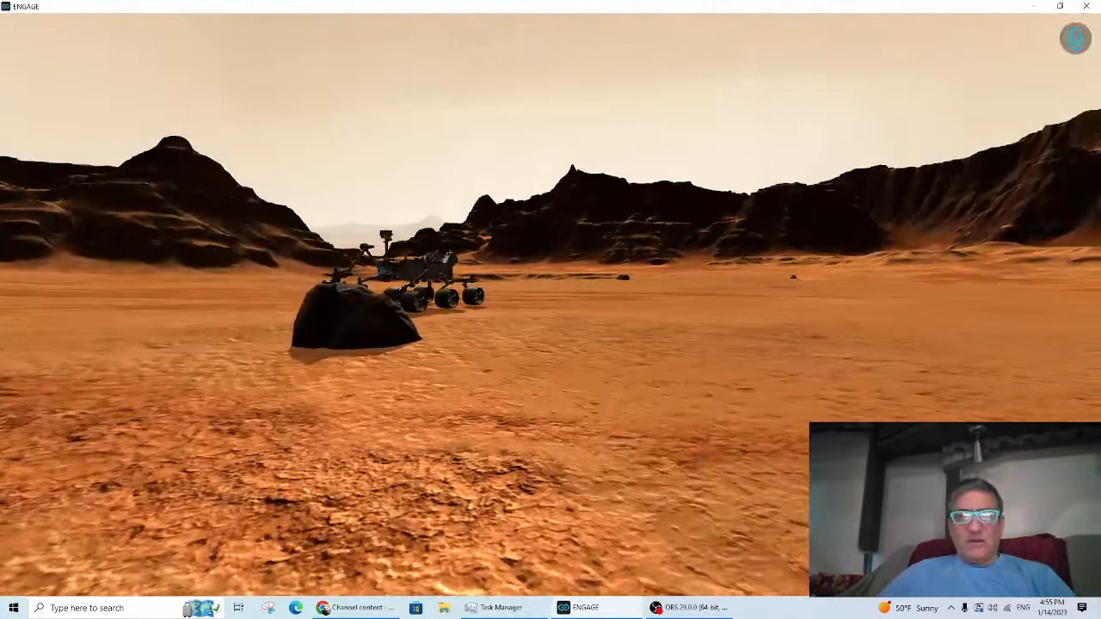
Step: Walk up to the rover and trigger its Do Experiments hotspot
key(w)
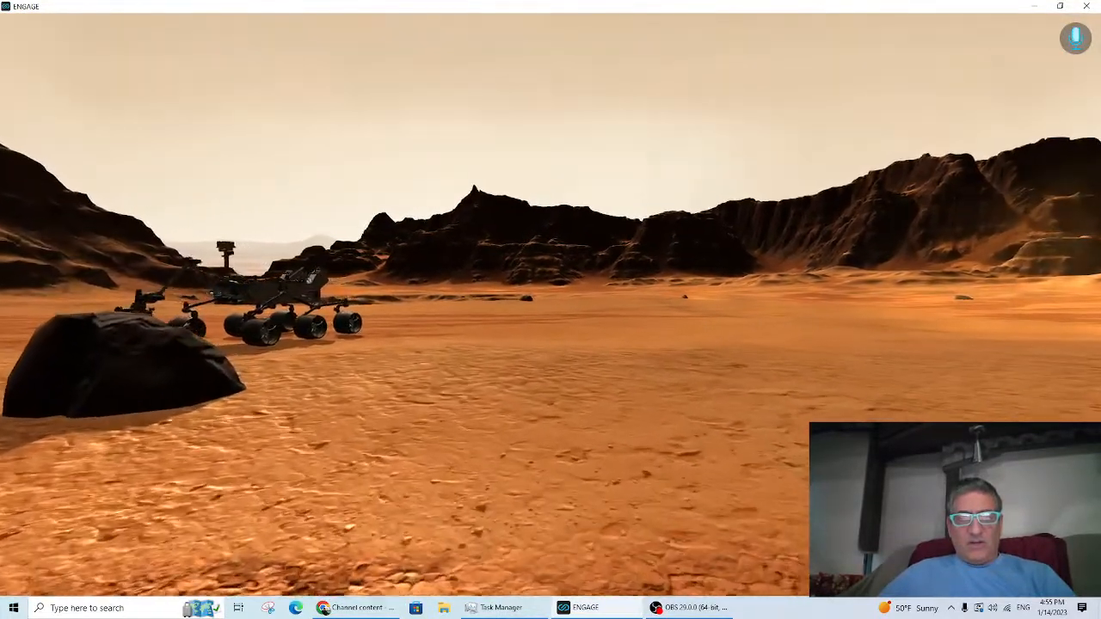
key(w)
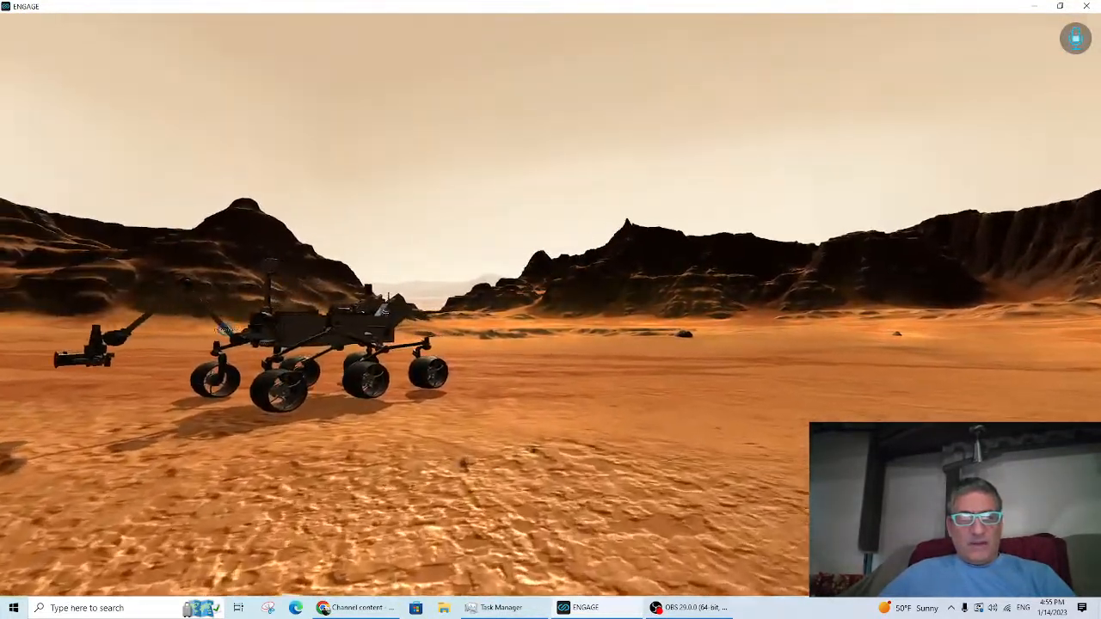
key(w)
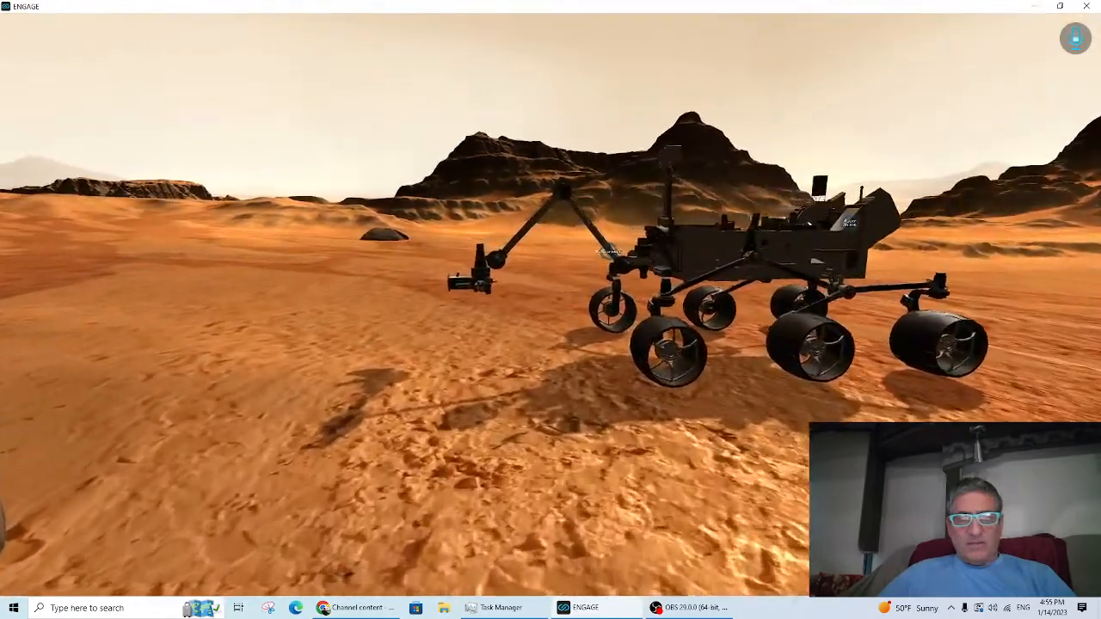
key(w)
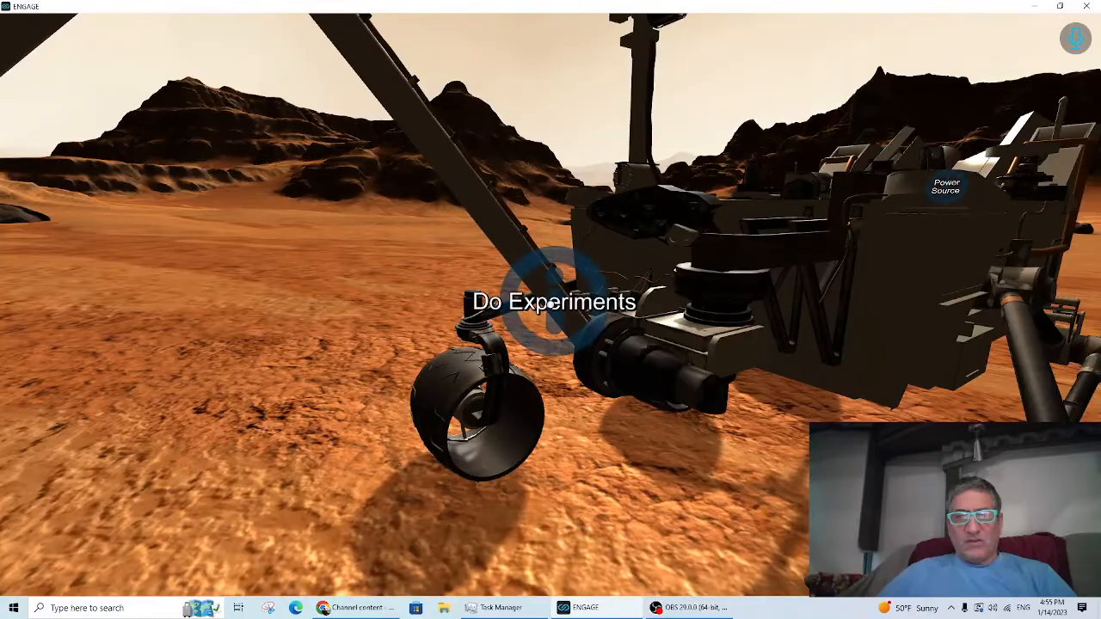
click(550, 304)
Step: Back away and move around the rover to watch its arm from several sides
key(s)
key(s)
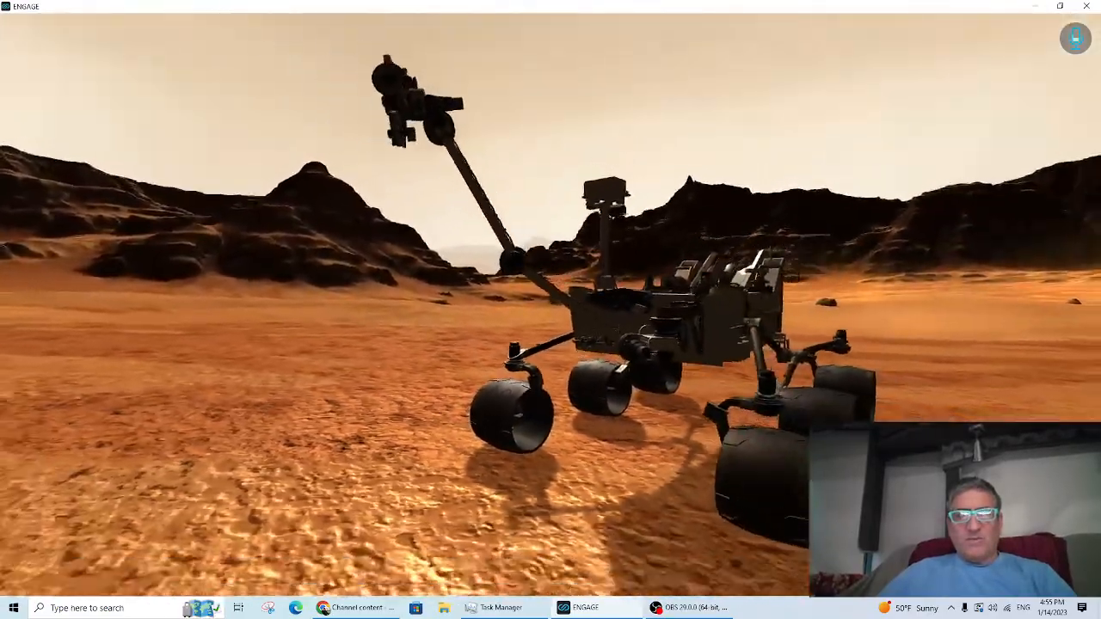
key(s)
key(w)
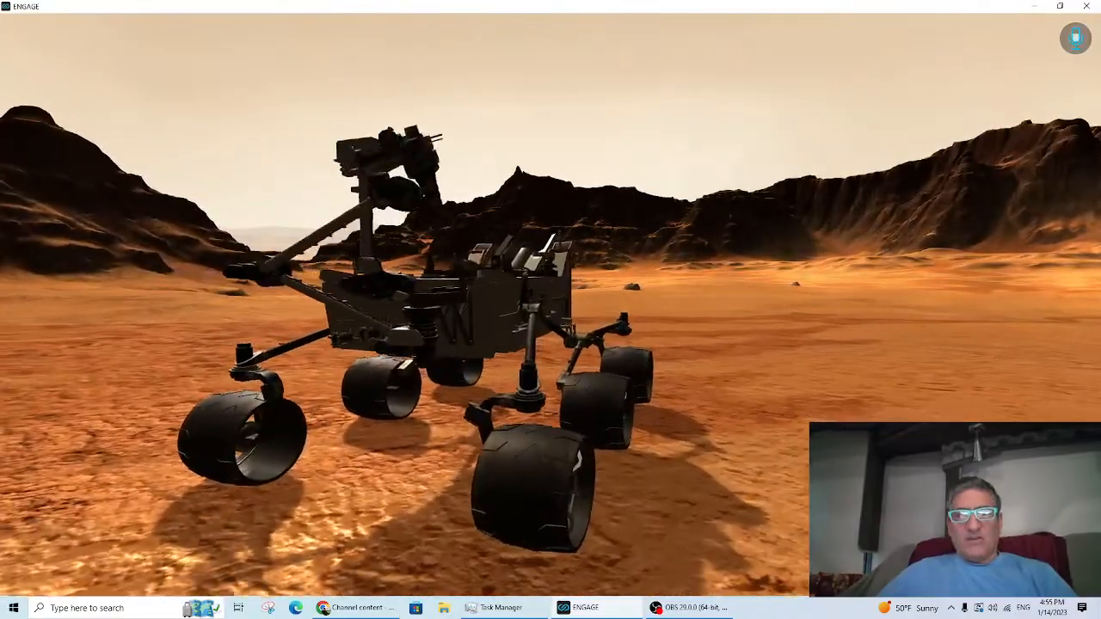
key(d)
key(s)
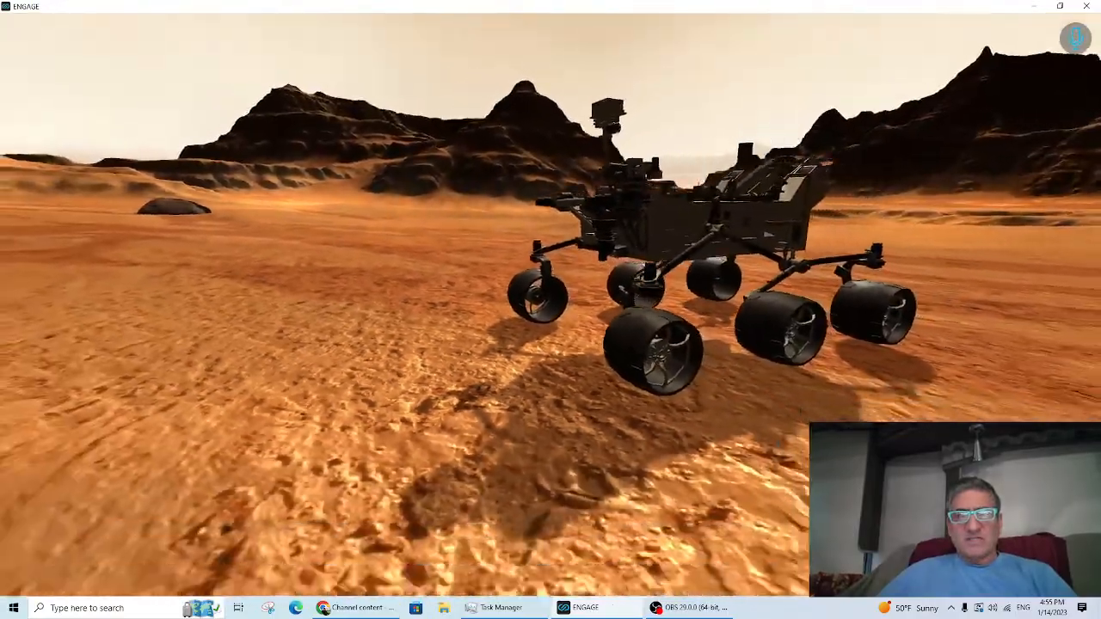
key(s)
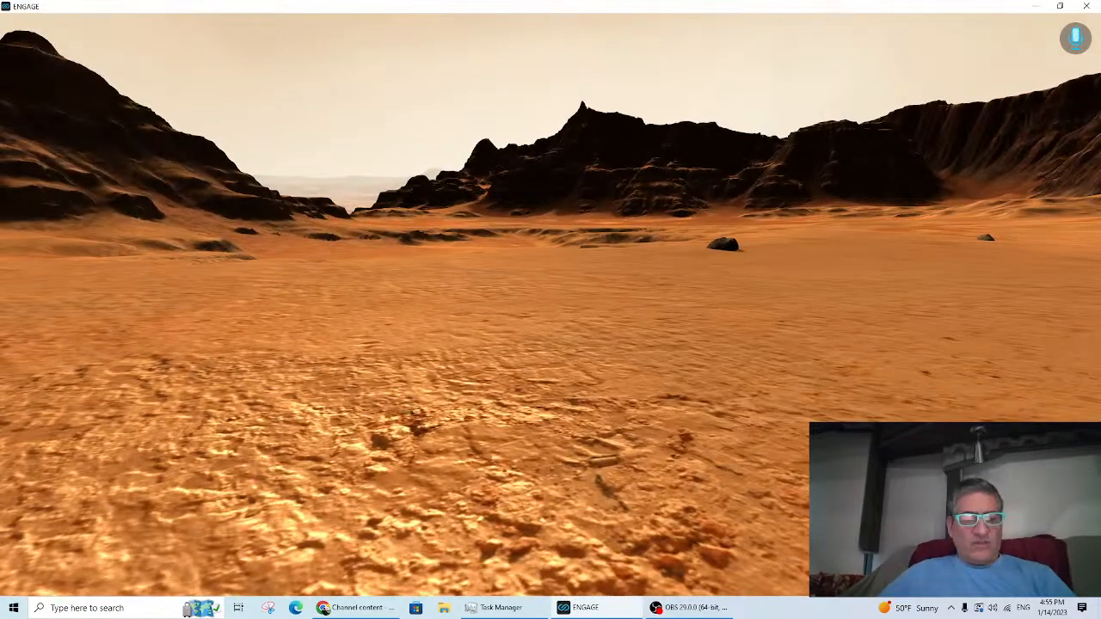
Step: Stop the running Just Myself recording
click(1075, 38)
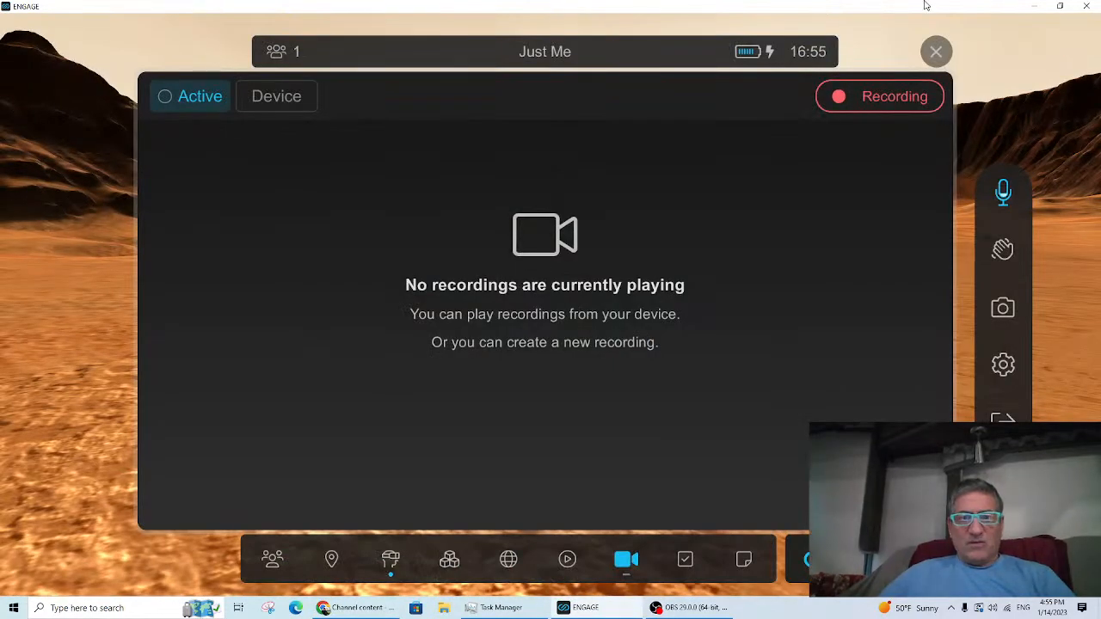
click(878, 96)
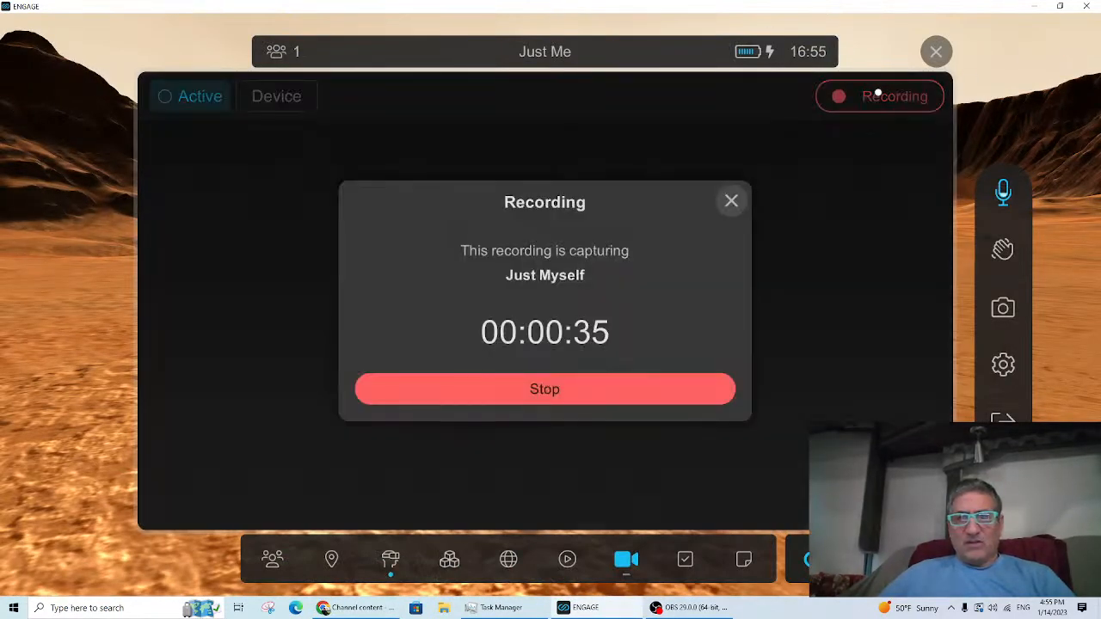
click(589, 388)
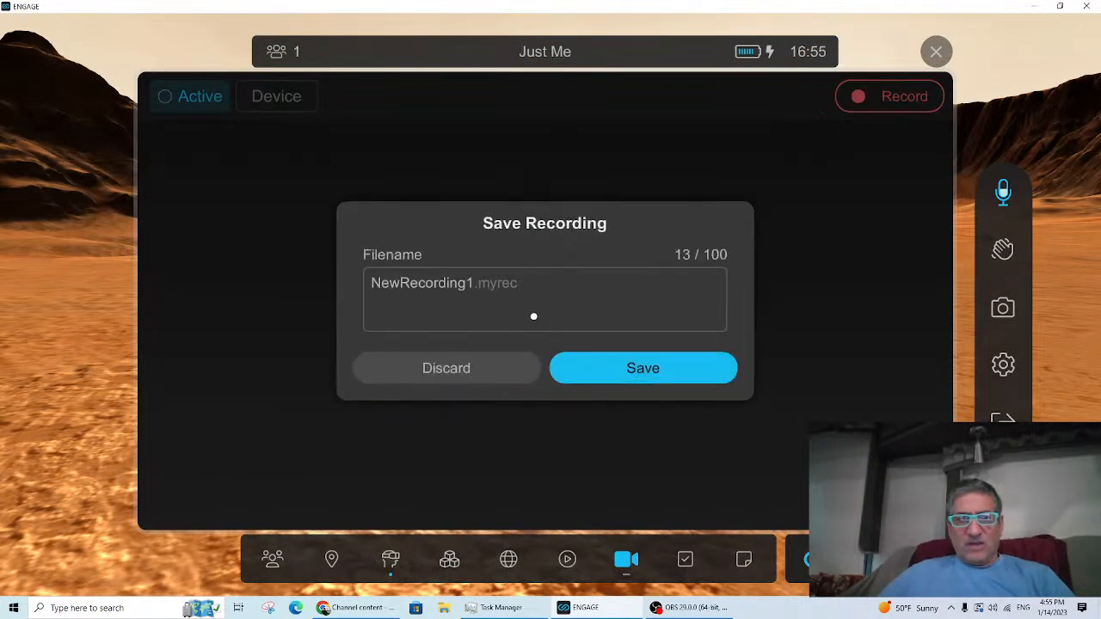
Step: Name the recording MarsTHtestrecord1 and save it to the device
double_click(504, 282)
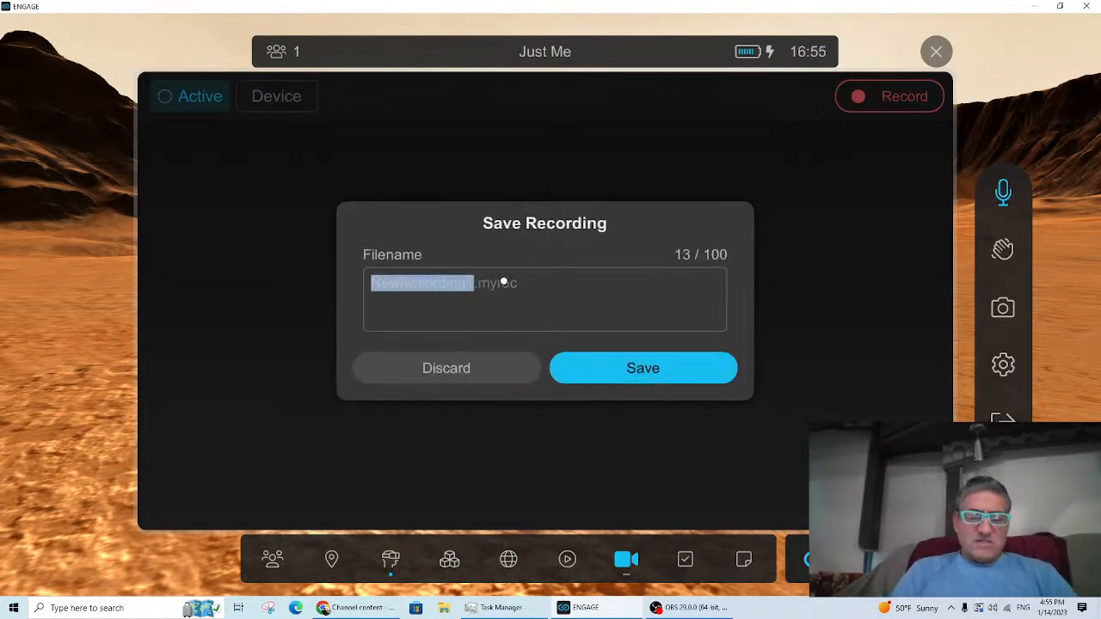
text(MarsTH)
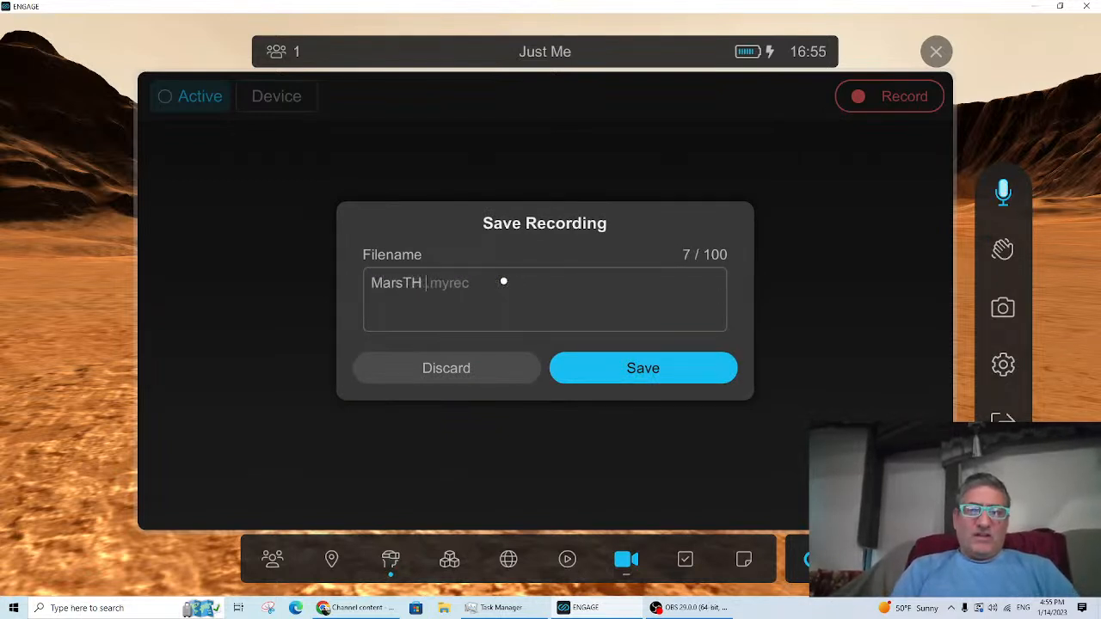
key(BackSpace)
text(test)
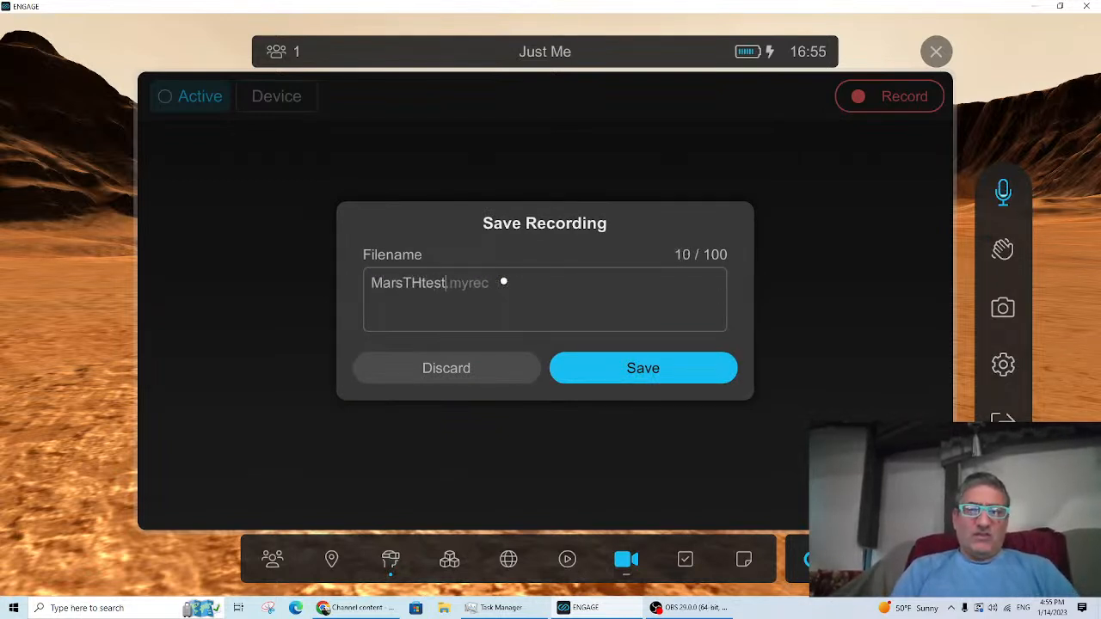
text(record1)
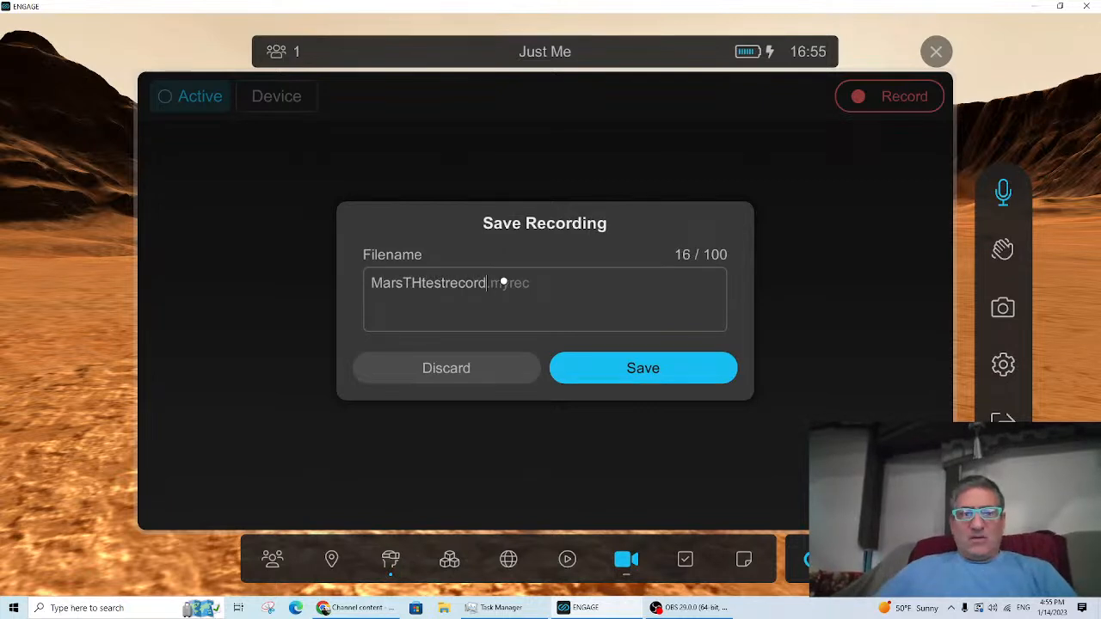
click(625, 378)
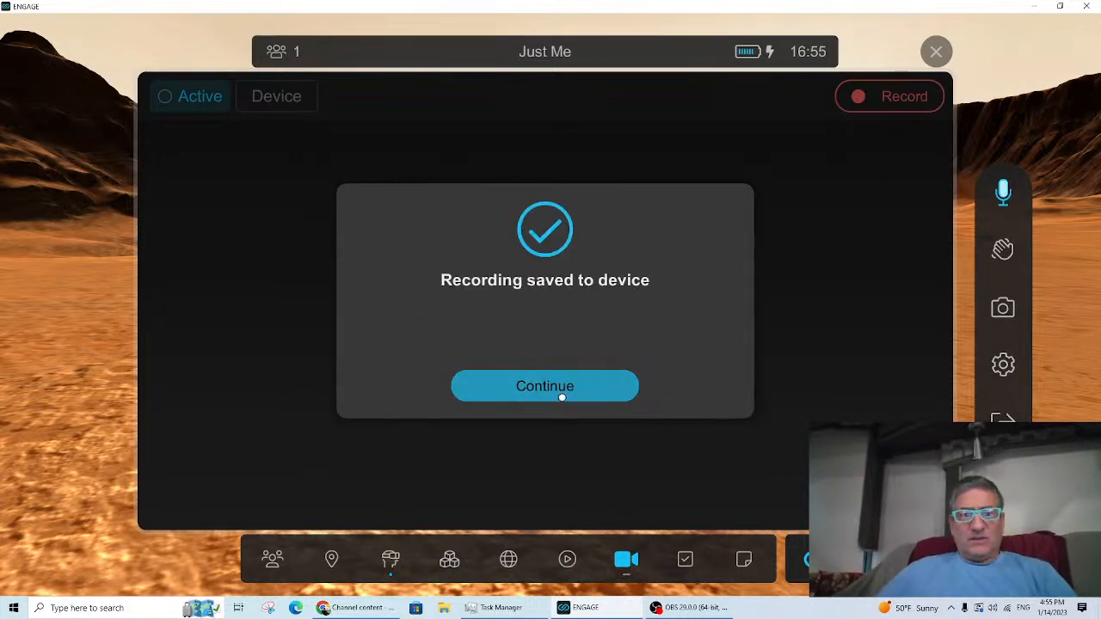
Step: Load the MarsTHtestrecord1.myrec recording from the device and play it back in the session
click(559, 395)
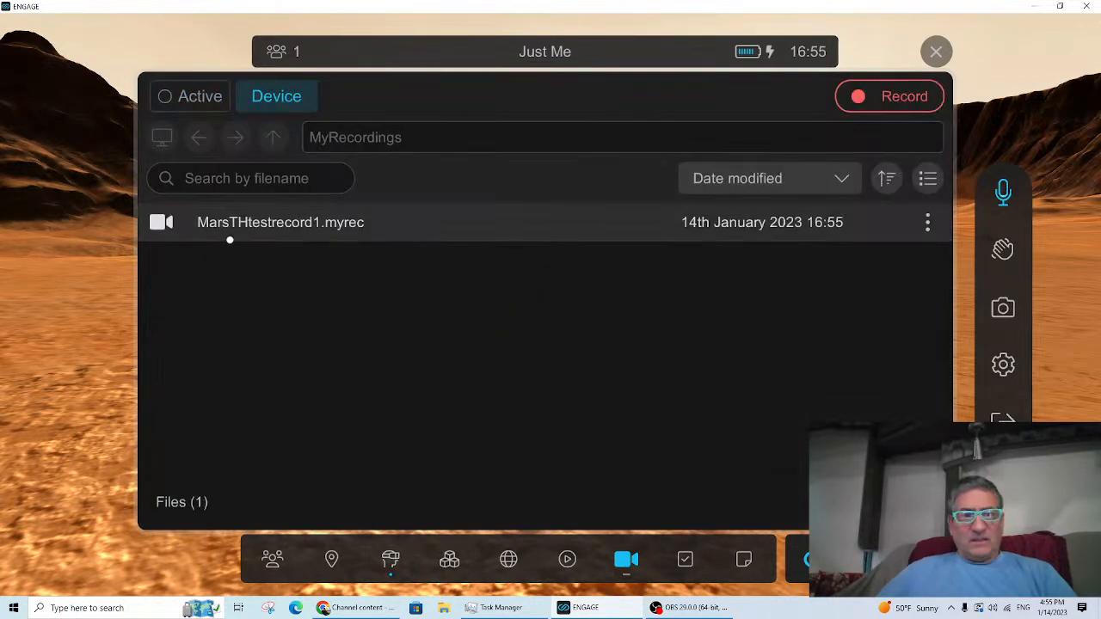
click(227, 223)
click(233, 201)
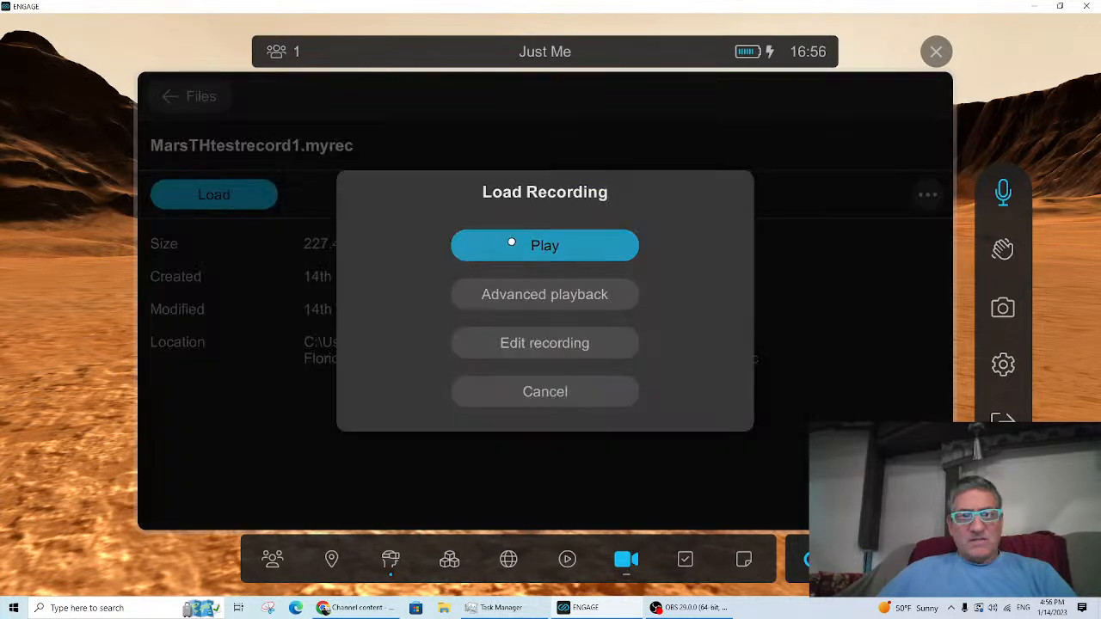
click(534, 245)
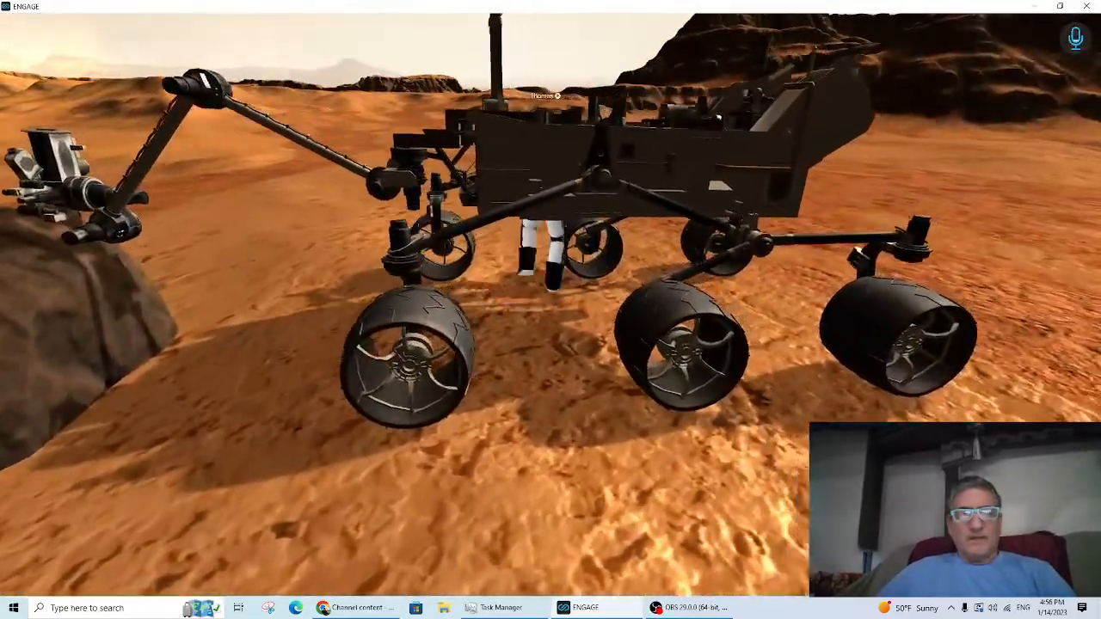
Step: Move back and around the rover to watch the recorded astronaut and rover arm during playback
key(s)
key(a)
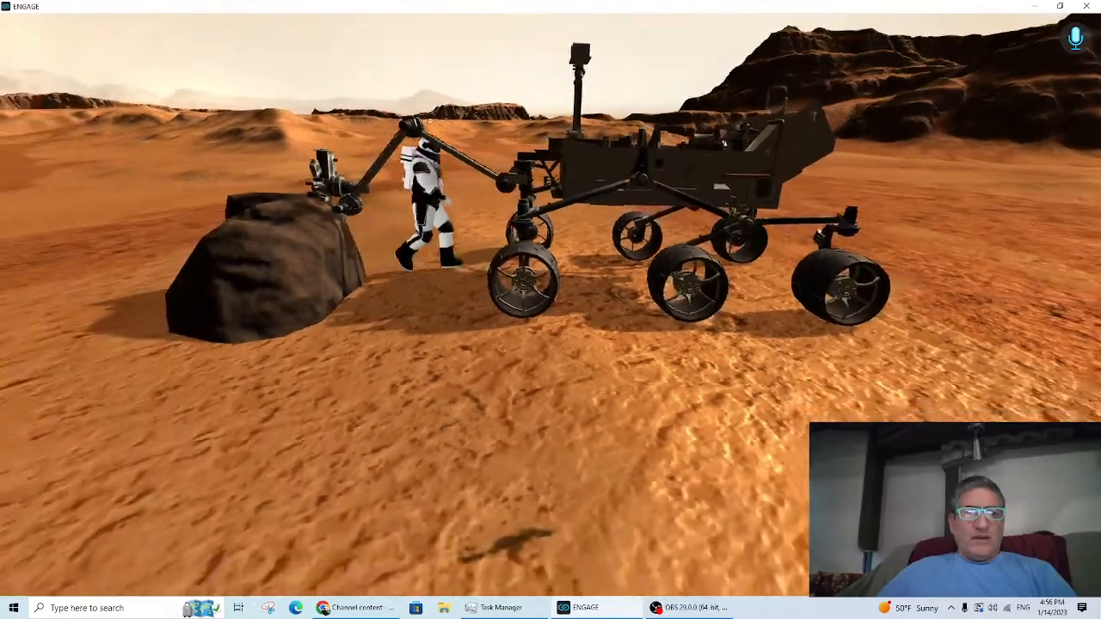
key(w)
key(s)
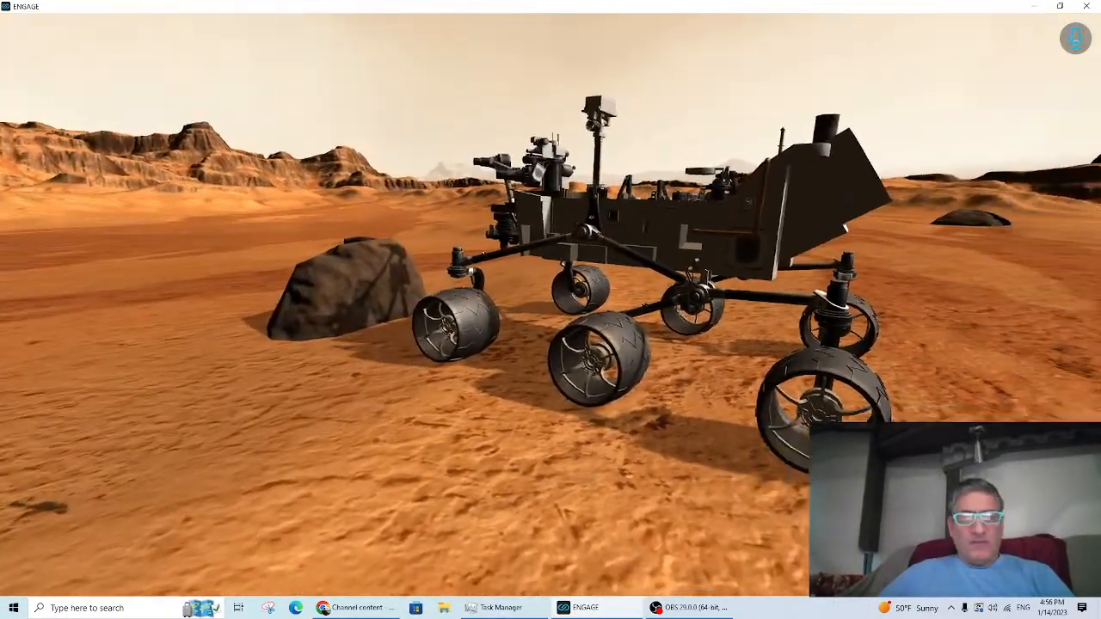
Step: Review the Shared Screen options for sharing media with others, and close them
key(Escape)
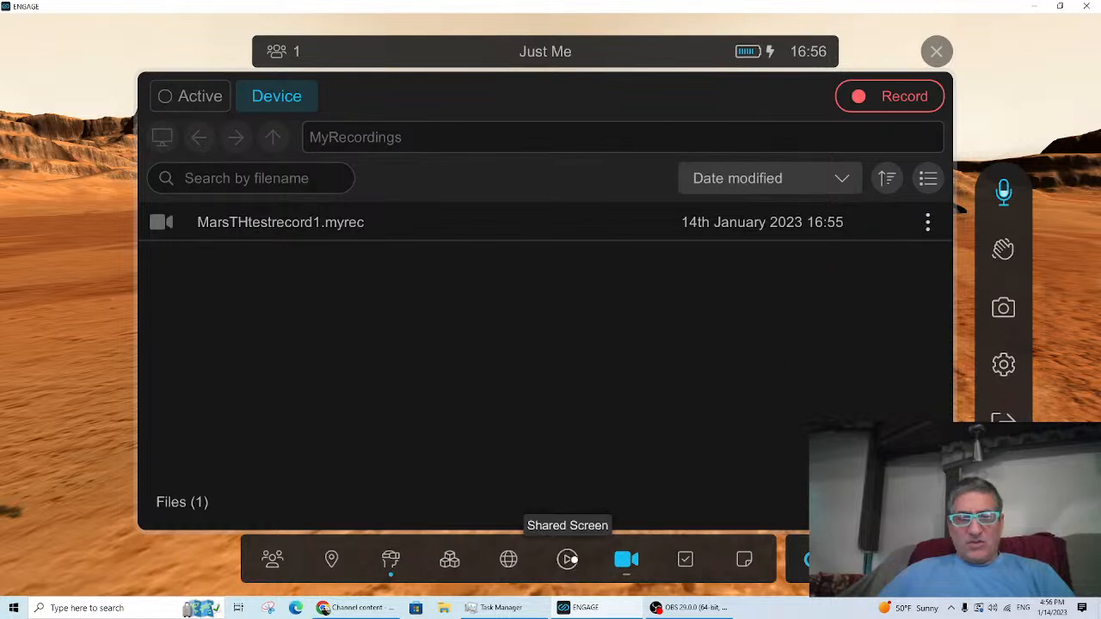
click(568, 559)
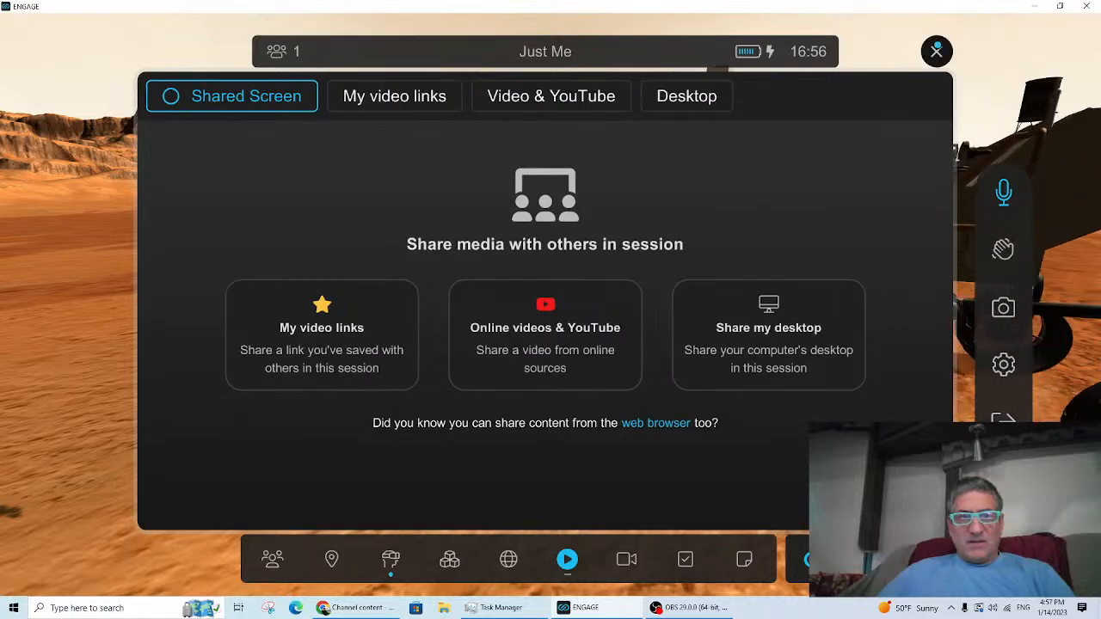
click(936, 51)
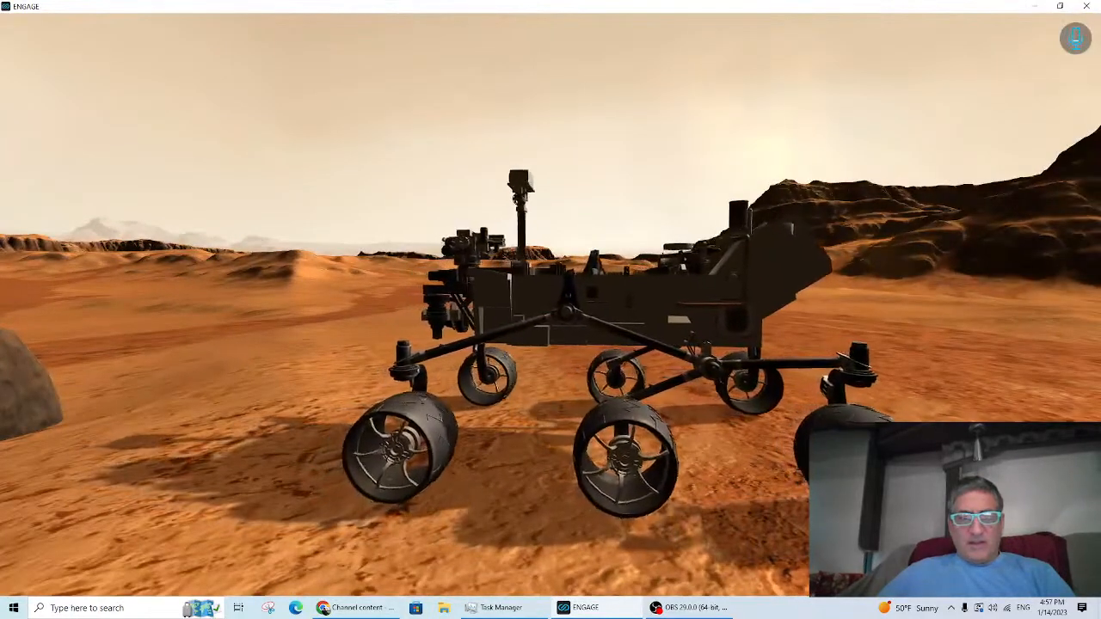
Step: Load the BiodigestersonMars.engage lesson from device storage into the session
key(Escape)
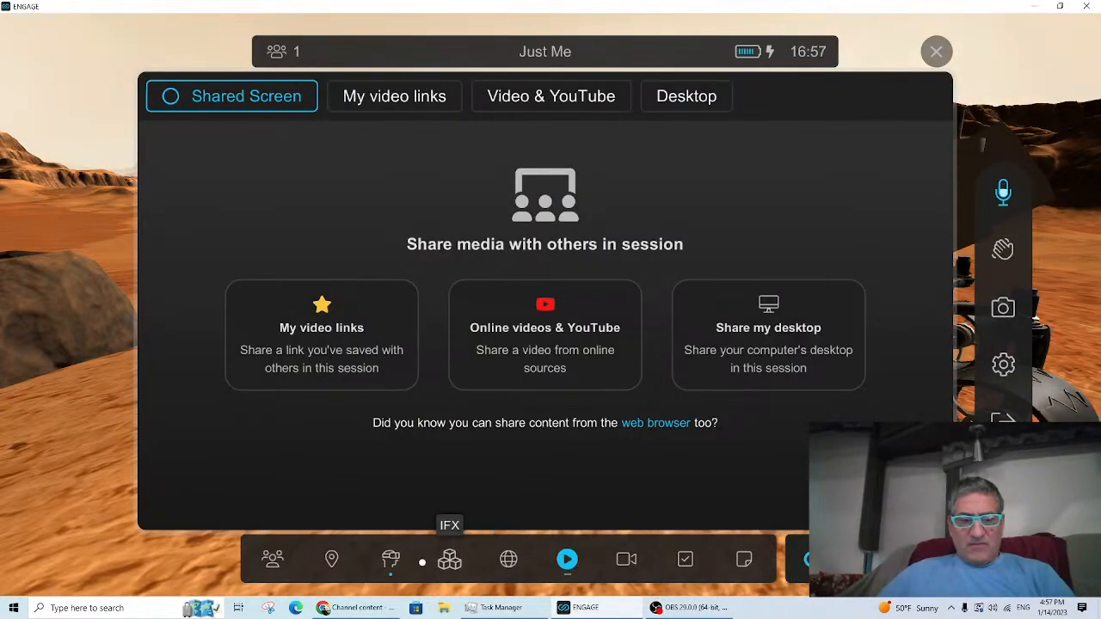
click(390, 559)
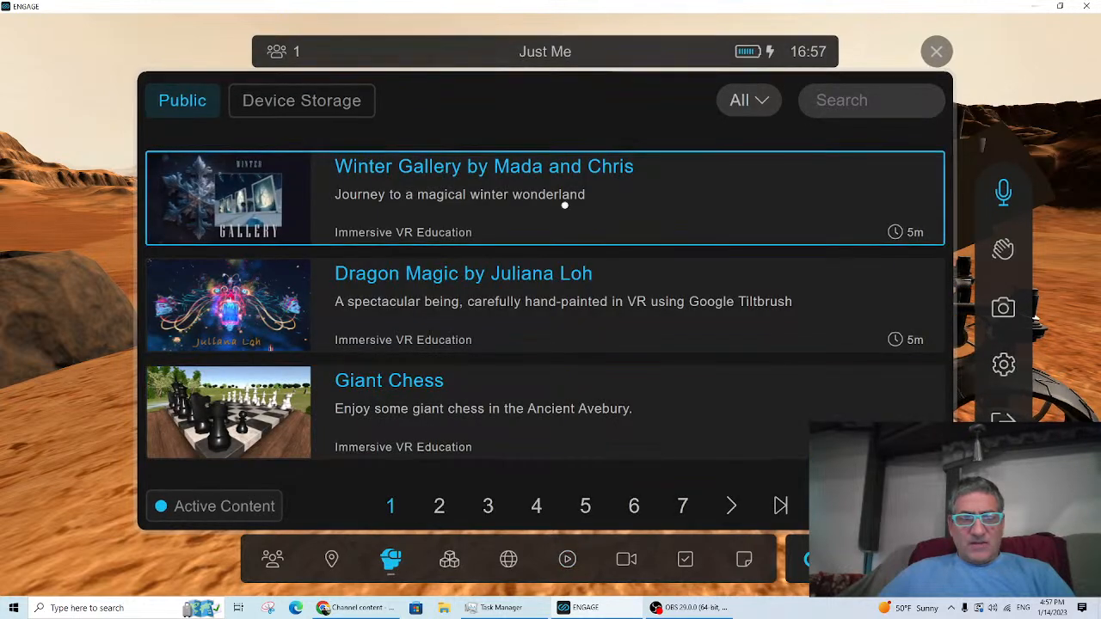
click(309, 99)
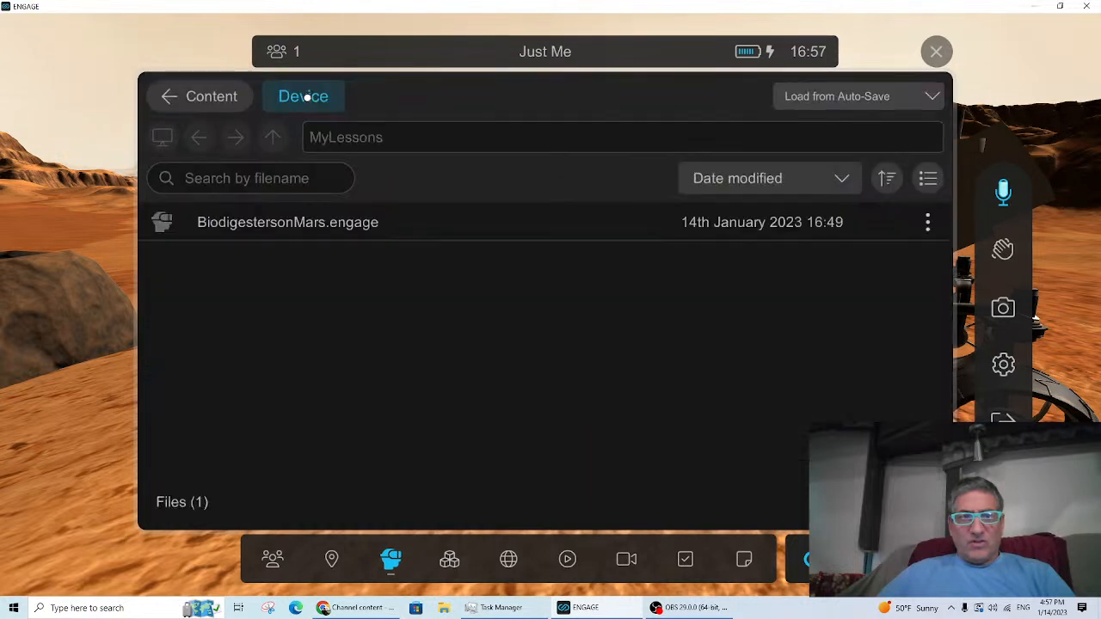
click(330, 224)
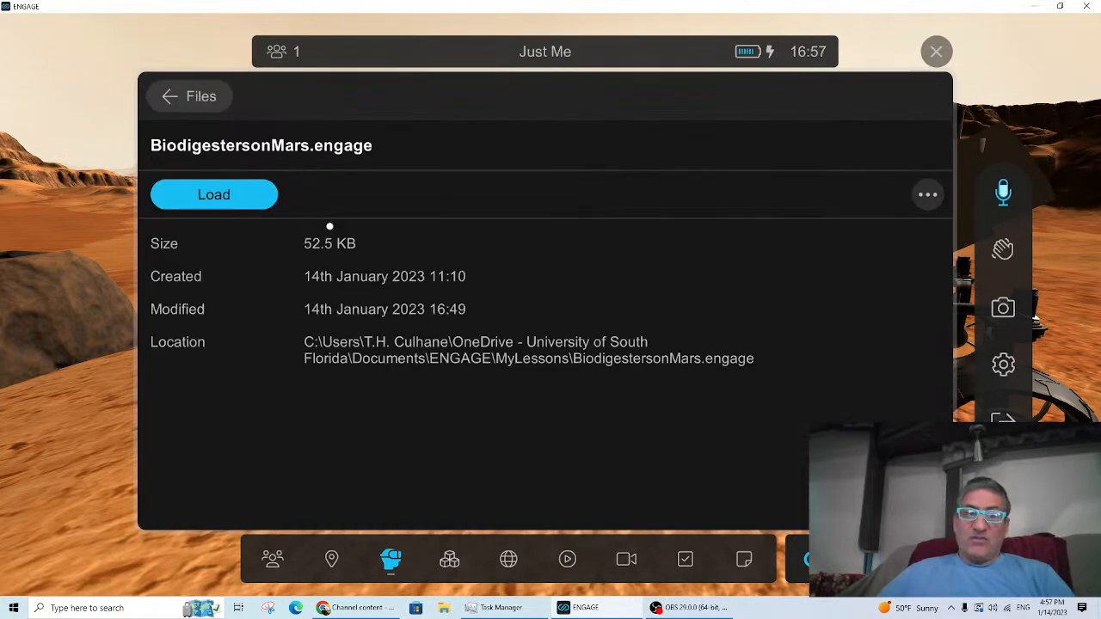
click(179, 195)
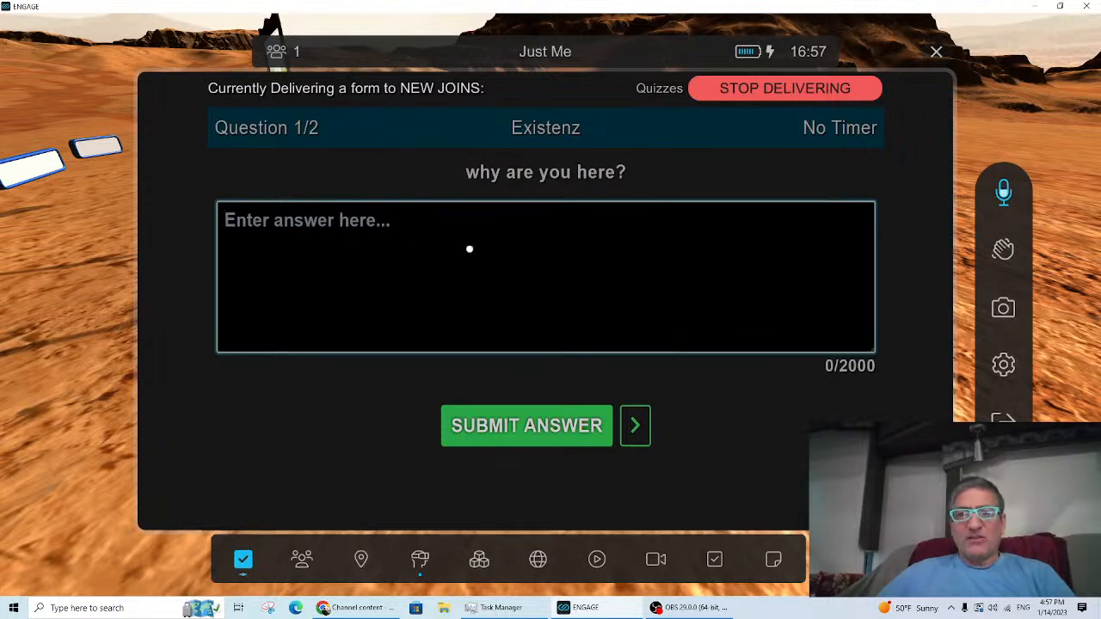
Step: Answer the question "why are you here?" with "Because of you." and submit the answer
text(b)
key(BackSpace)
text(b)
key(BackSpace)
text(Because)
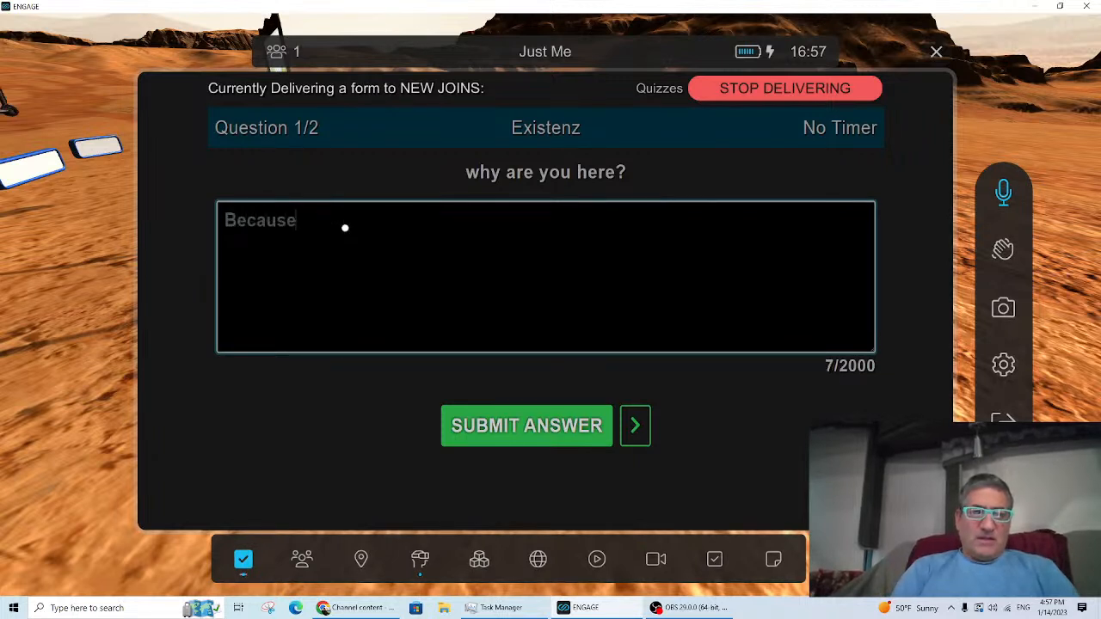
text( of you.)
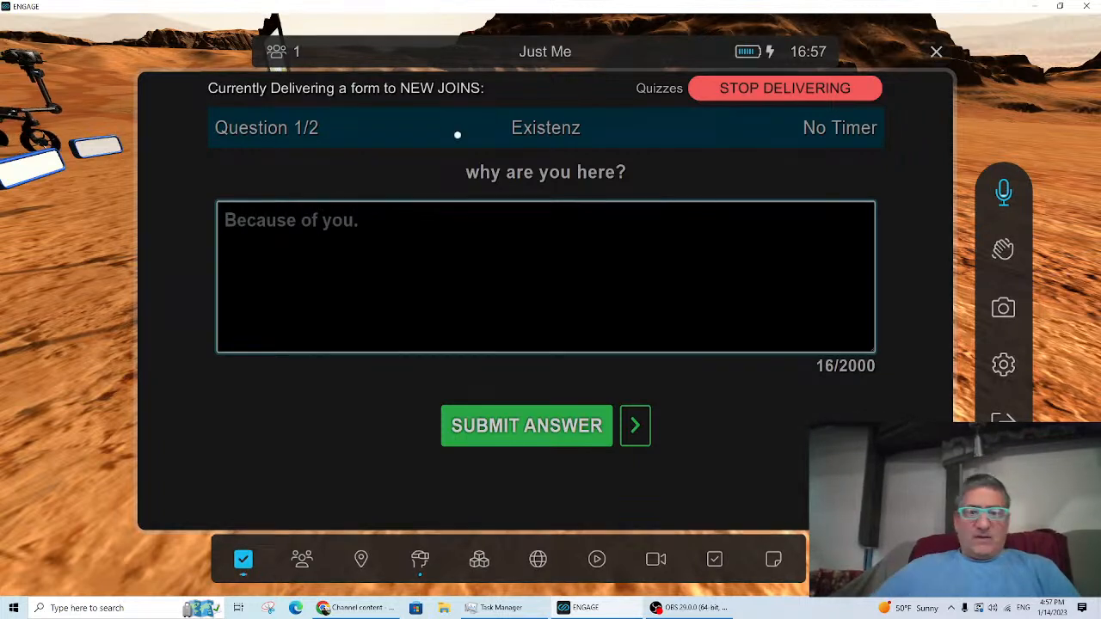
click(493, 425)
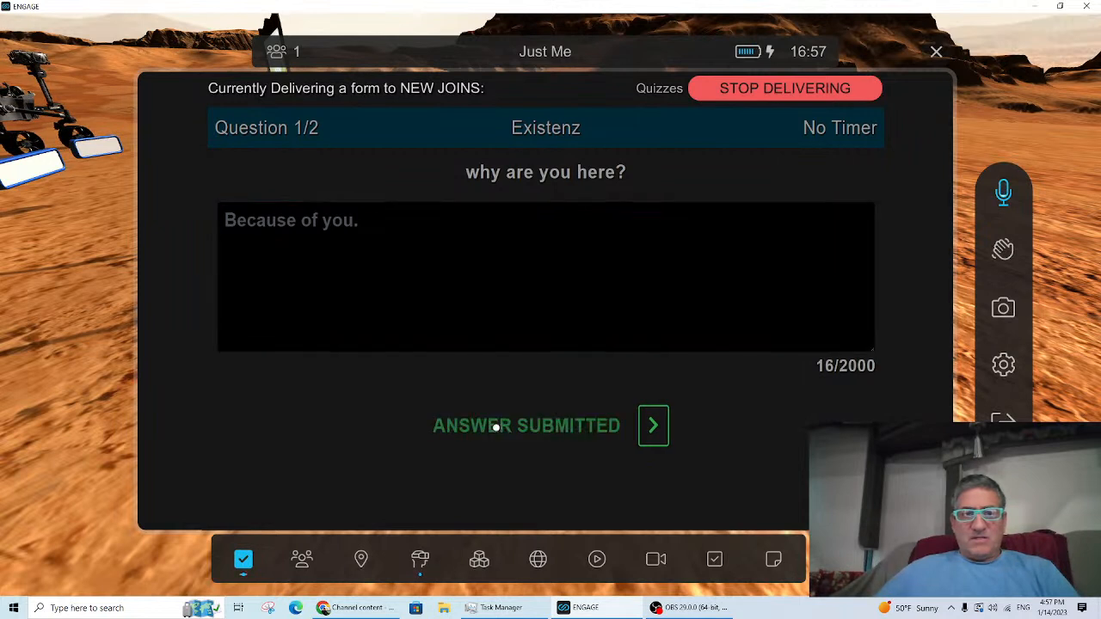
Step: Answer the sustainability question with LOW LEVEL, submit the quiz, and exit to the Mars scene
click(652, 425)
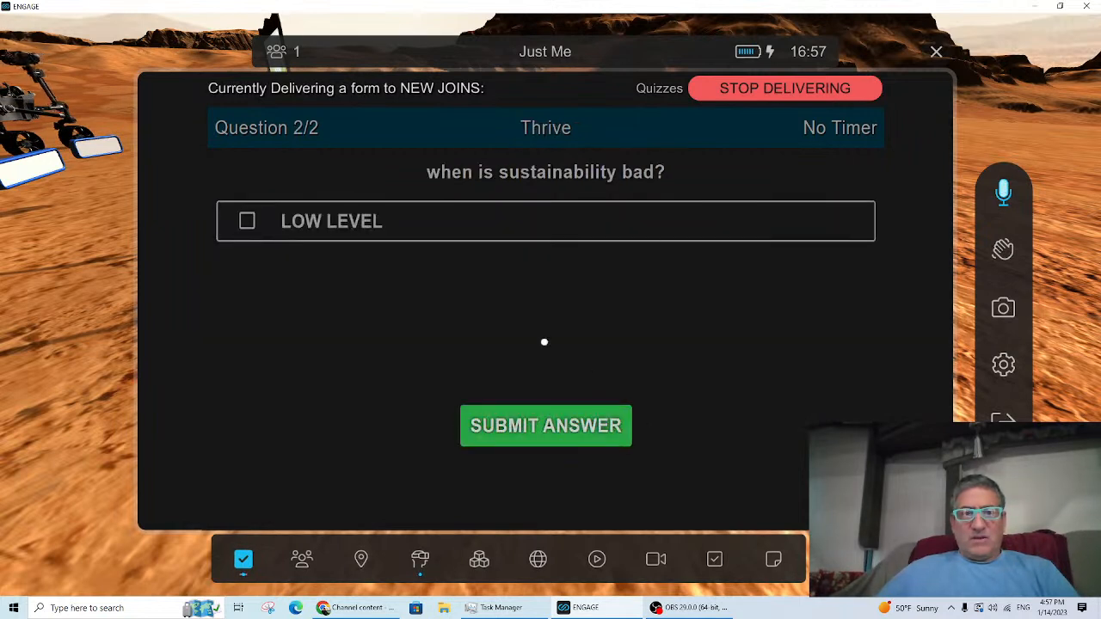
click(381, 221)
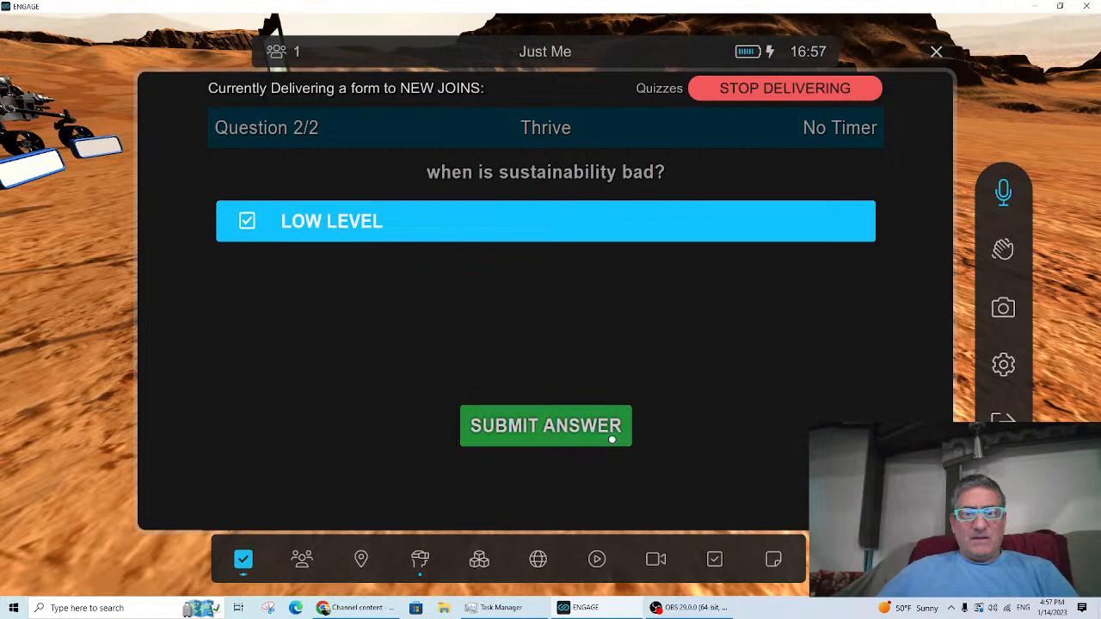
click(542, 425)
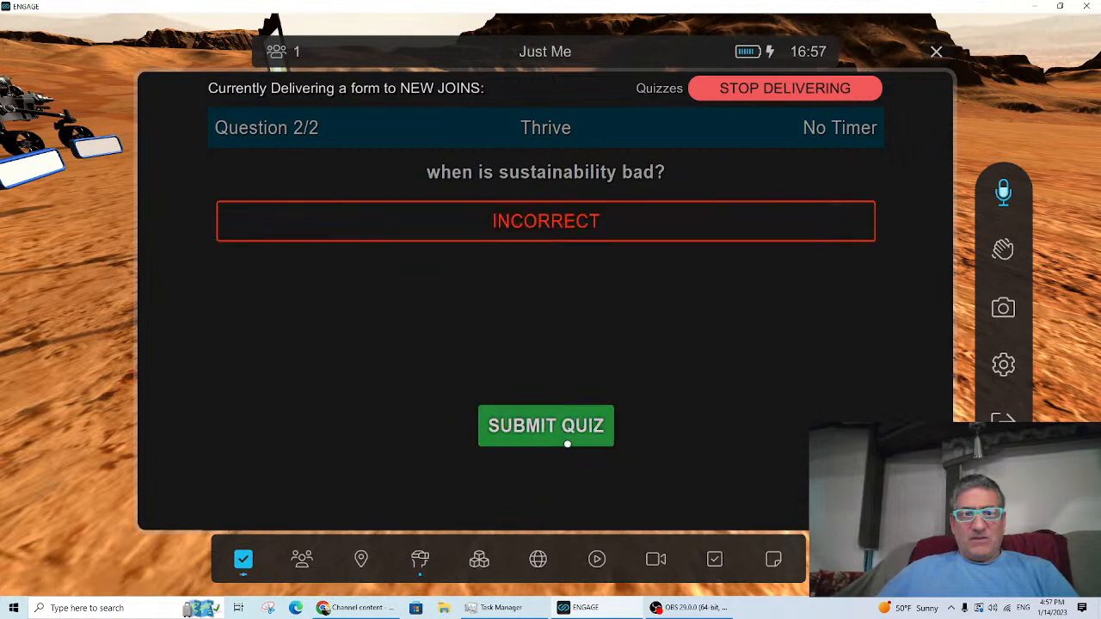
click(547, 426)
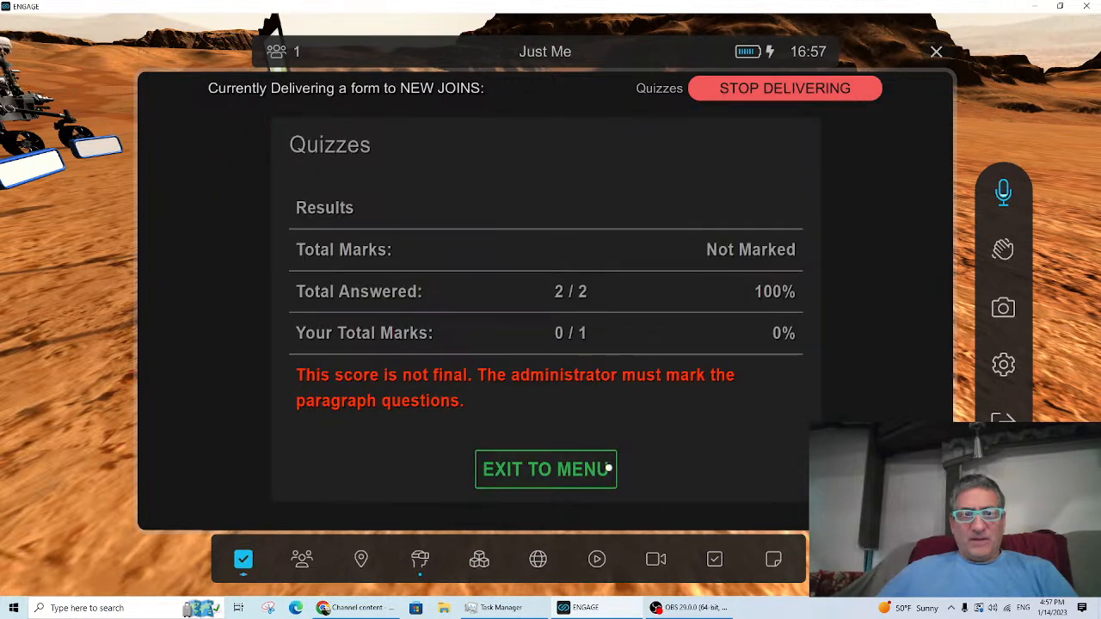
click(563, 469)
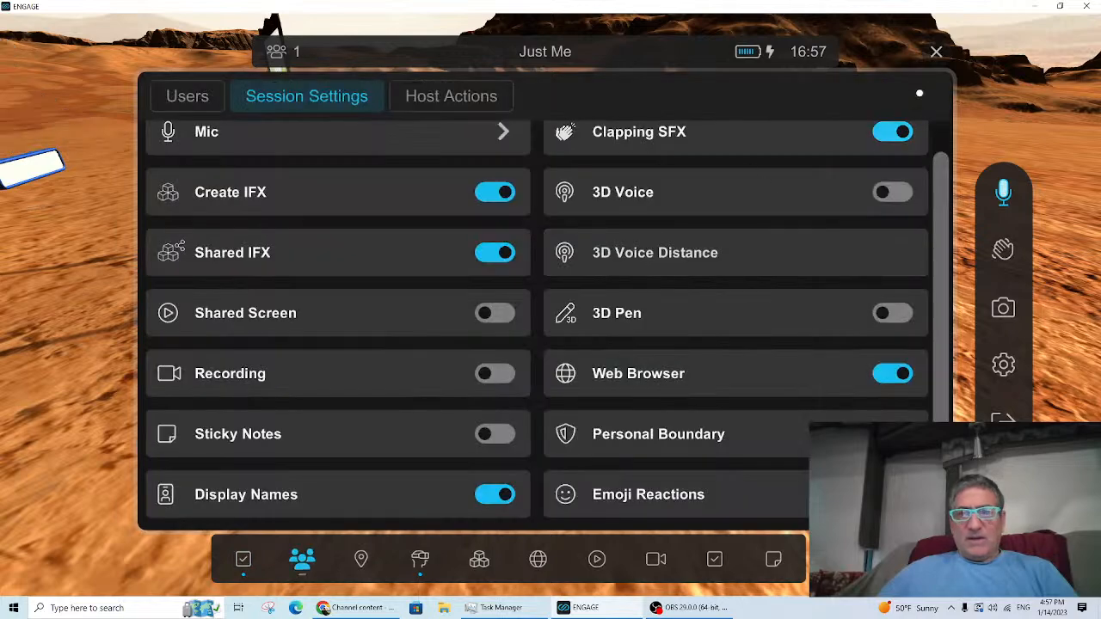
click(935, 52)
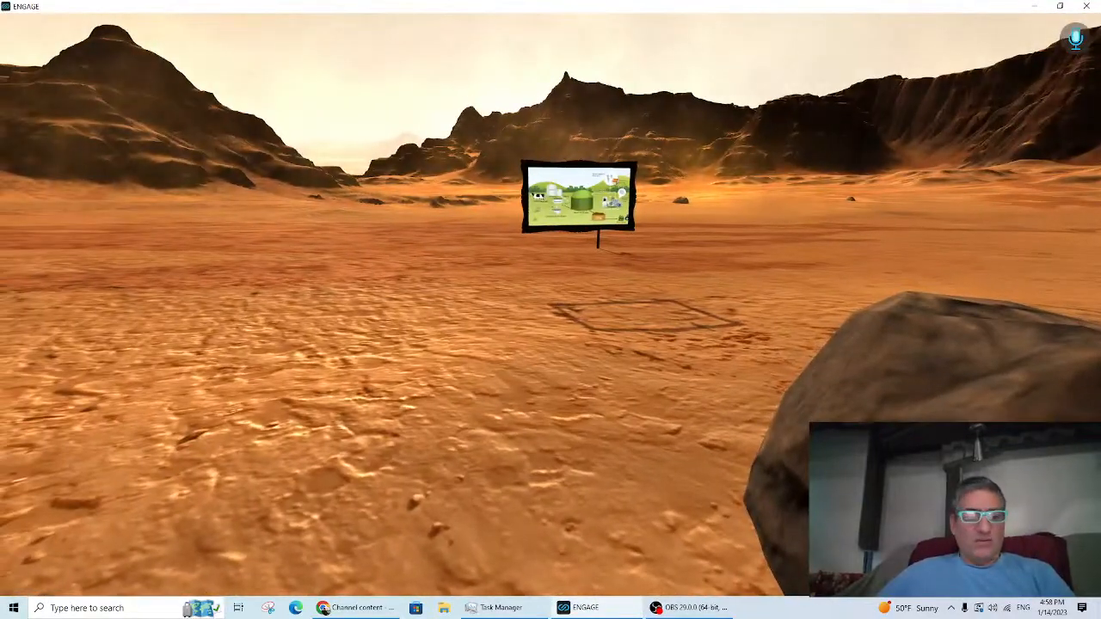
Step: Reload the BiodigestersonMars.engage lesson from device storage to start it over
key(Escape)
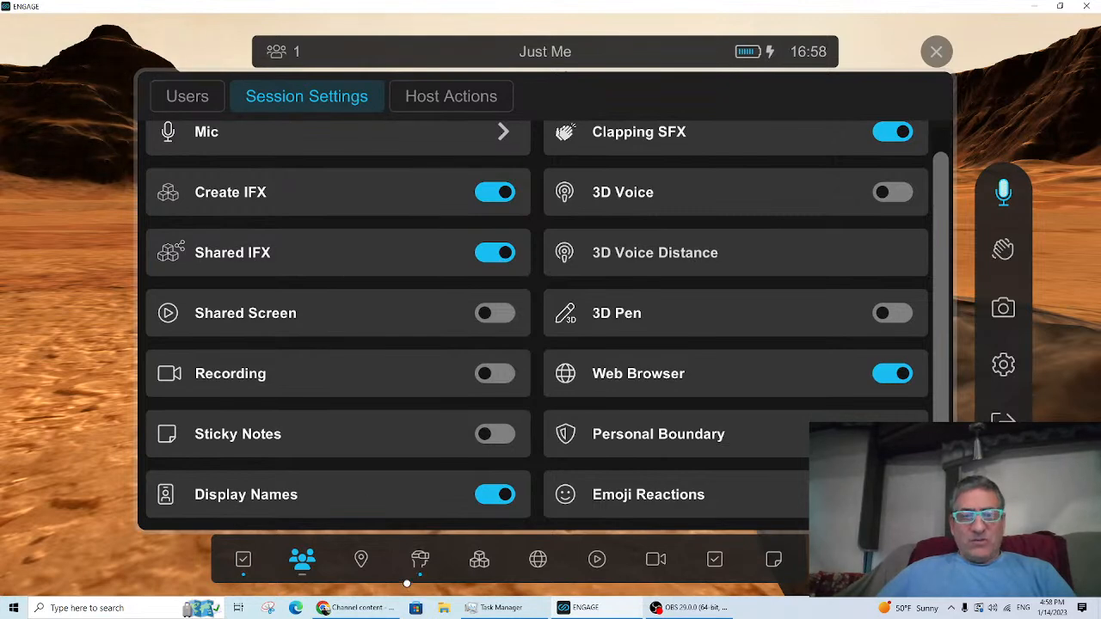
click(420, 559)
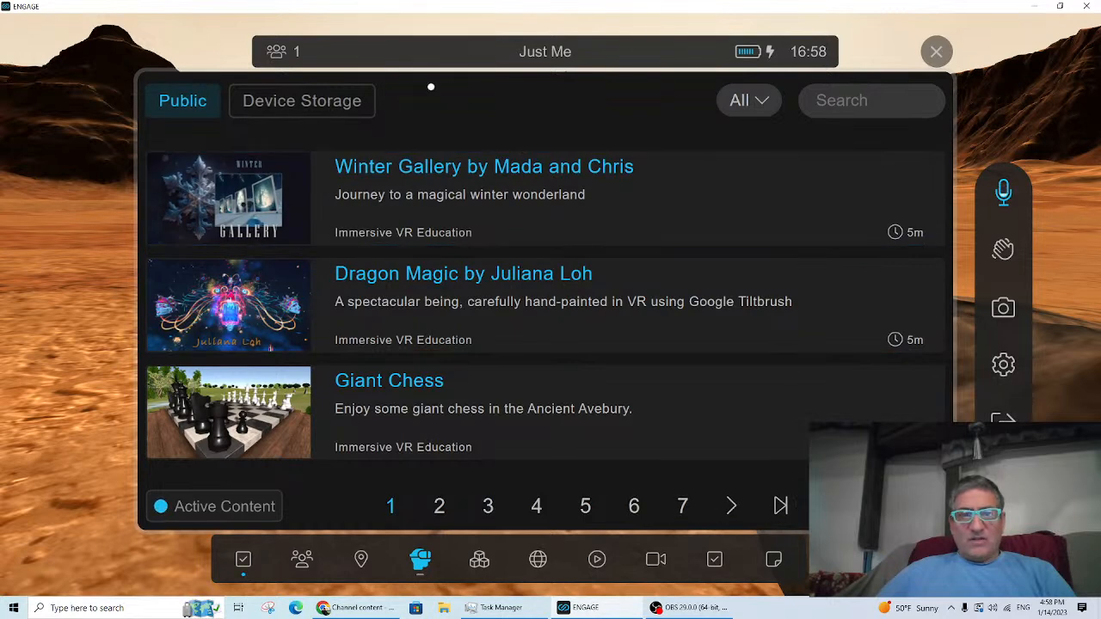
click(290, 102)
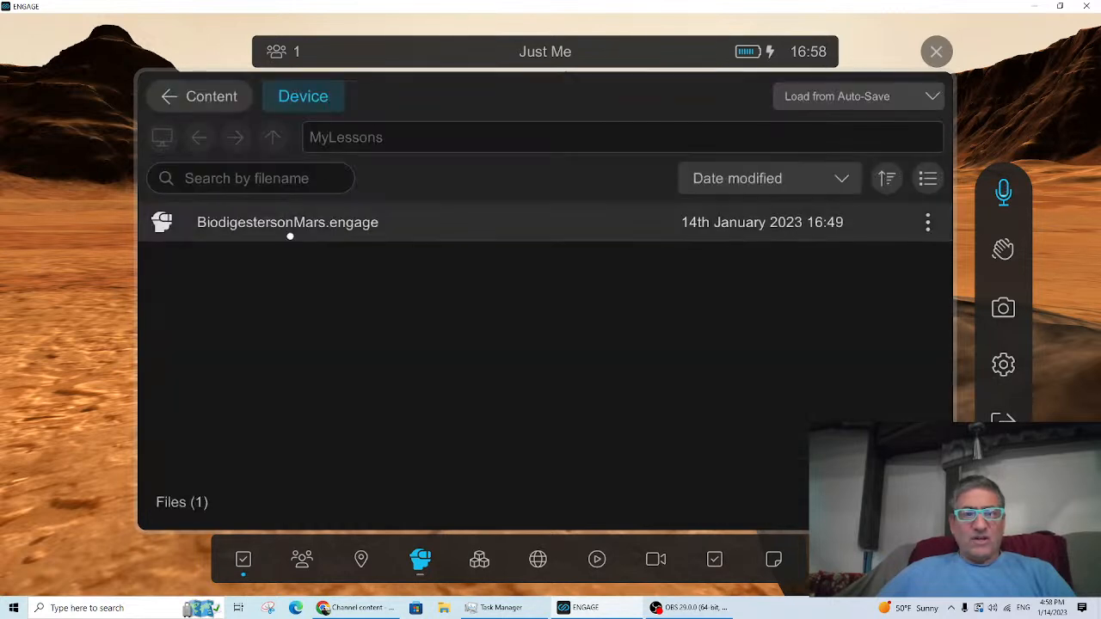
click(291, 225)
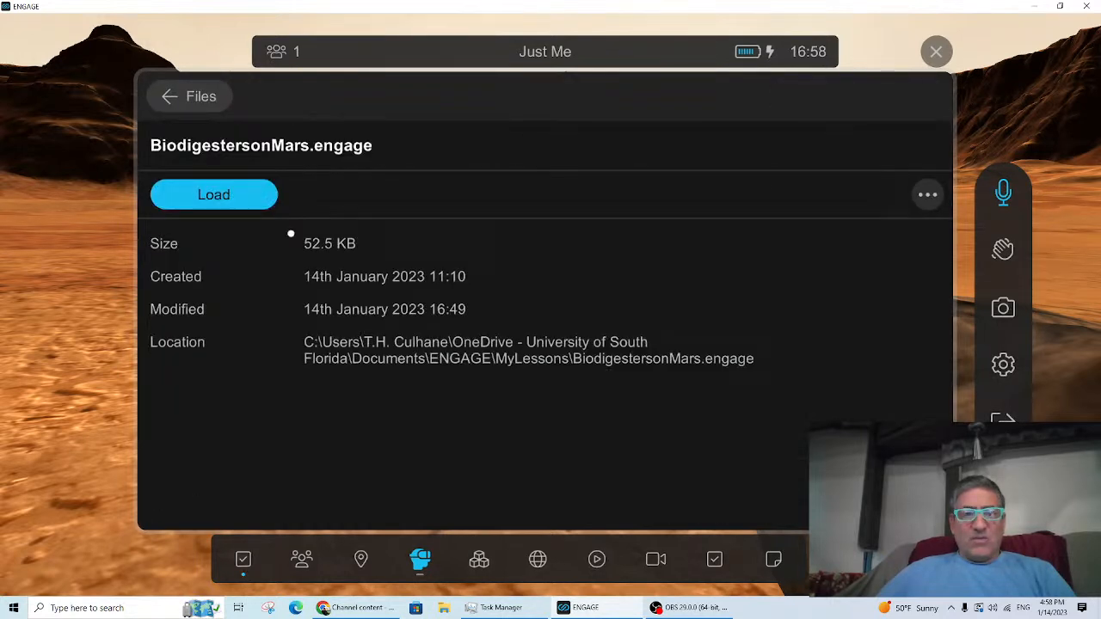
click(220, 196)
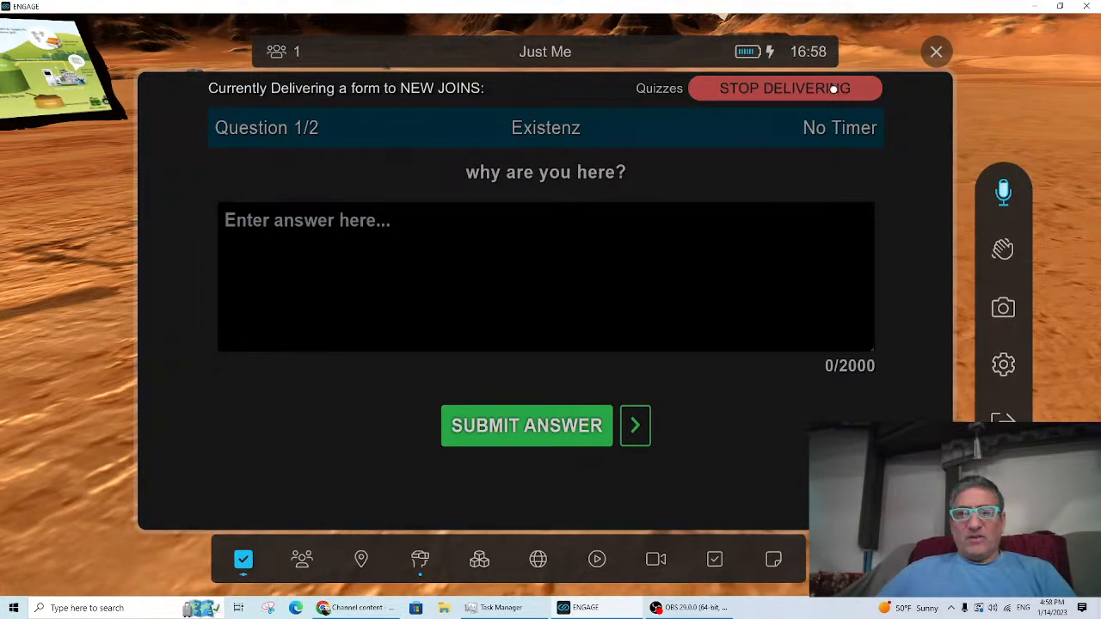
Step: Leave the quiz unanswered, walk up to the Blow it up! sign, trigger it, and back away
key(Up)
key(Left)
key(w)
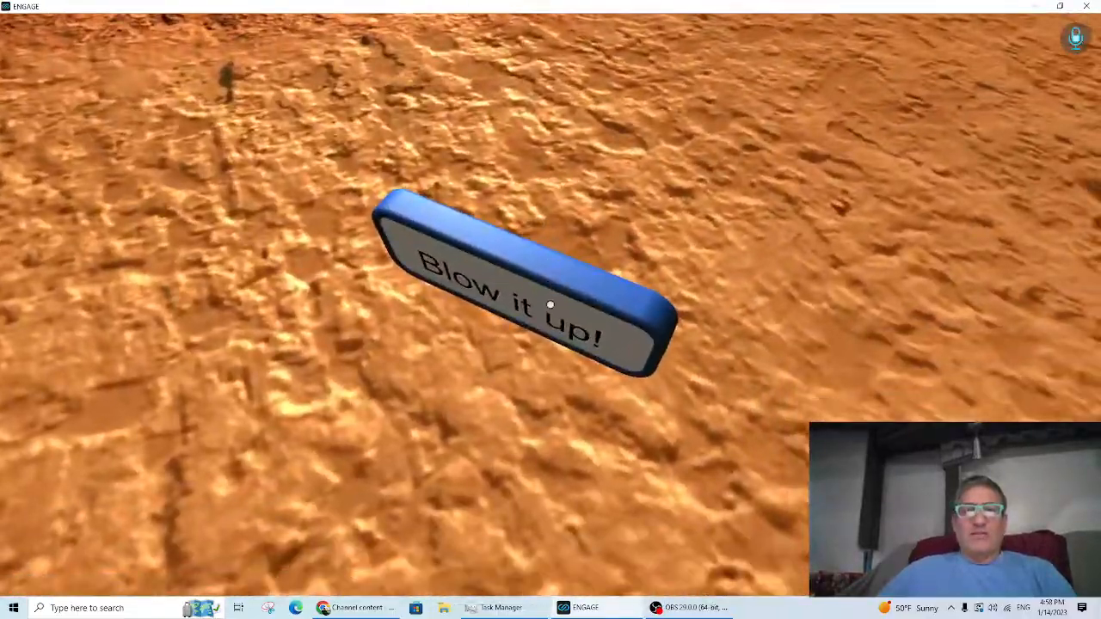
click(551, 304)
key(s)
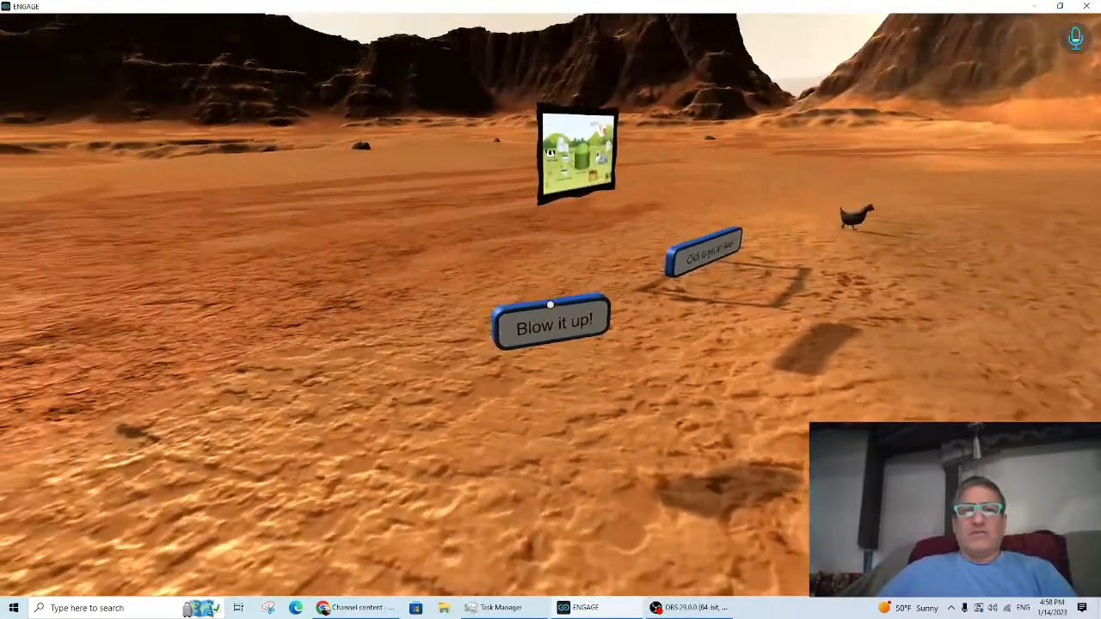
Step: Walk over to the standing axe for a close look and turn around to survey the terrain
key(w)
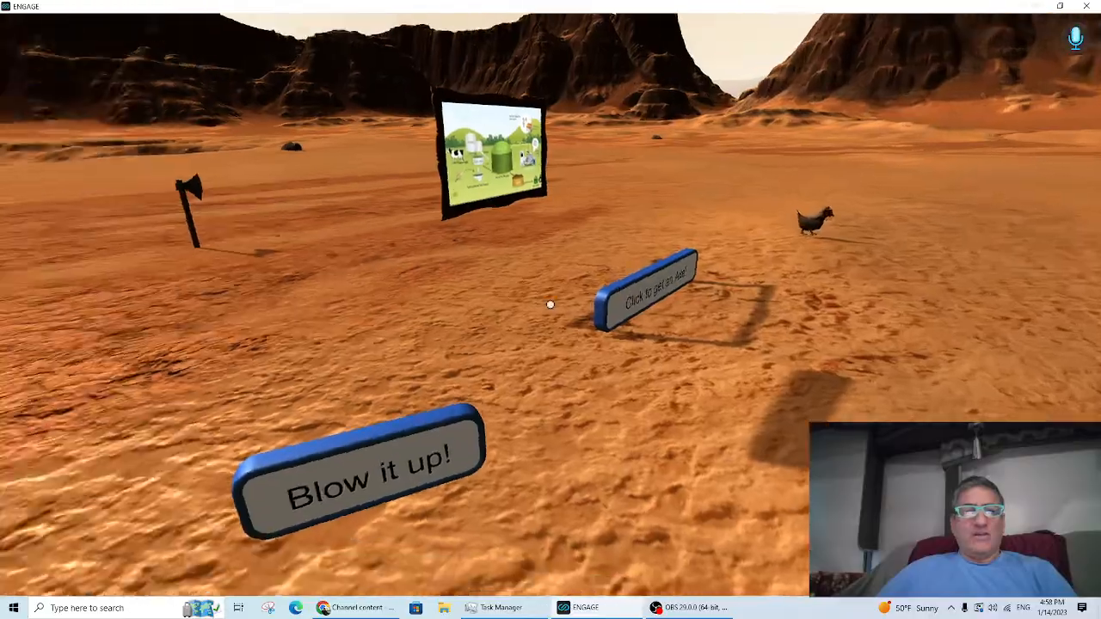
key(w)
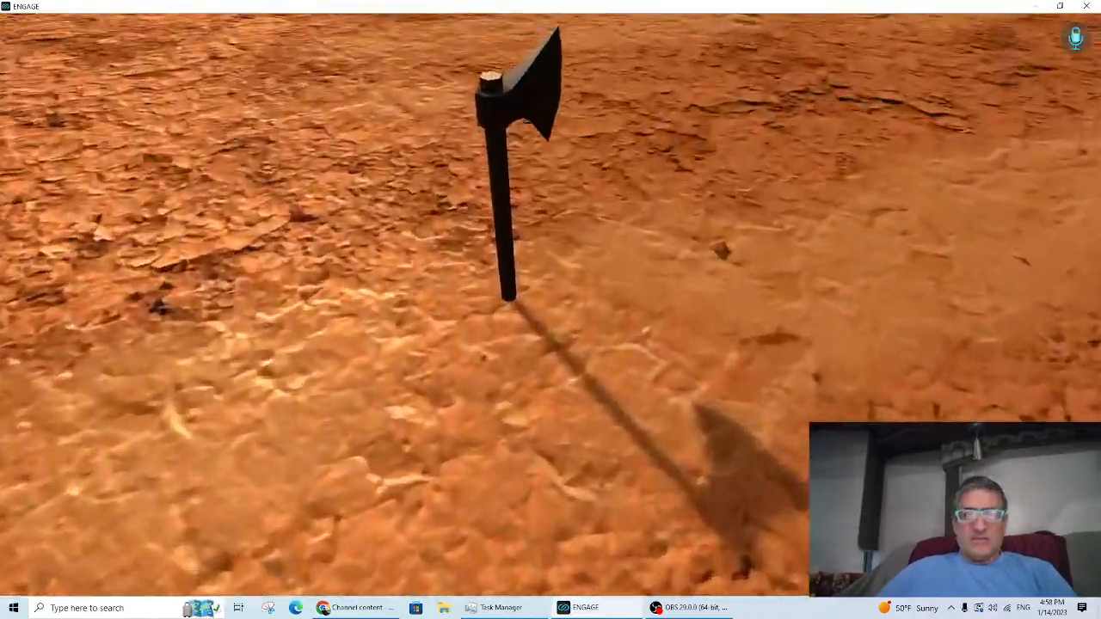
key(w)
right_drag(550, 310, 134, 5)
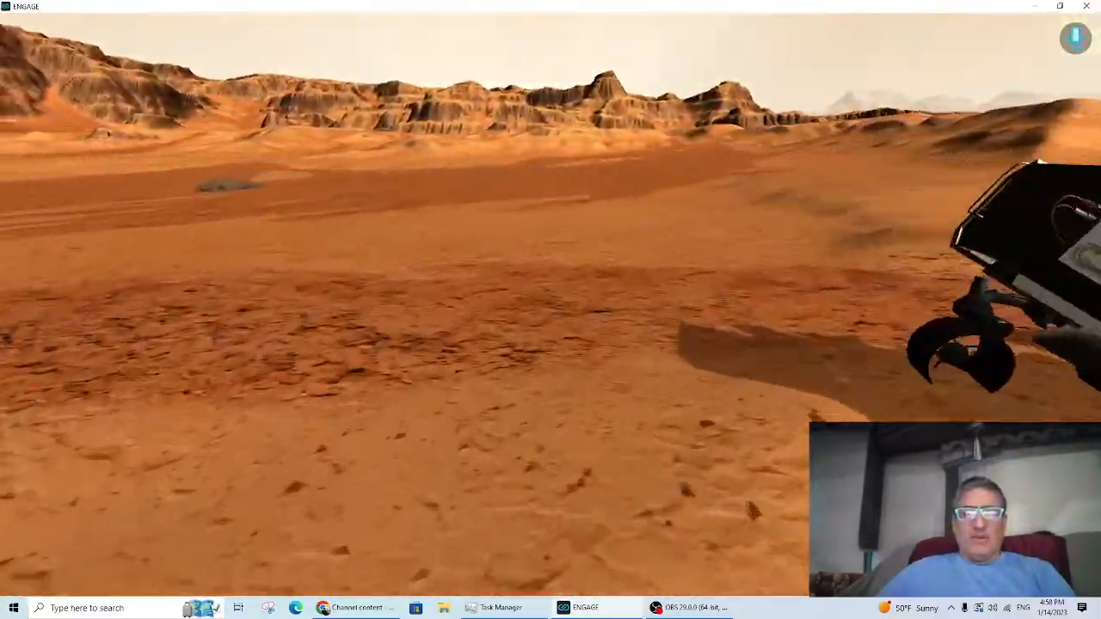
Step: Return to the Blow it up! sign and move on past the axe sign toward the framed biodigester picture
right_drag(551, 310, 284, 361)
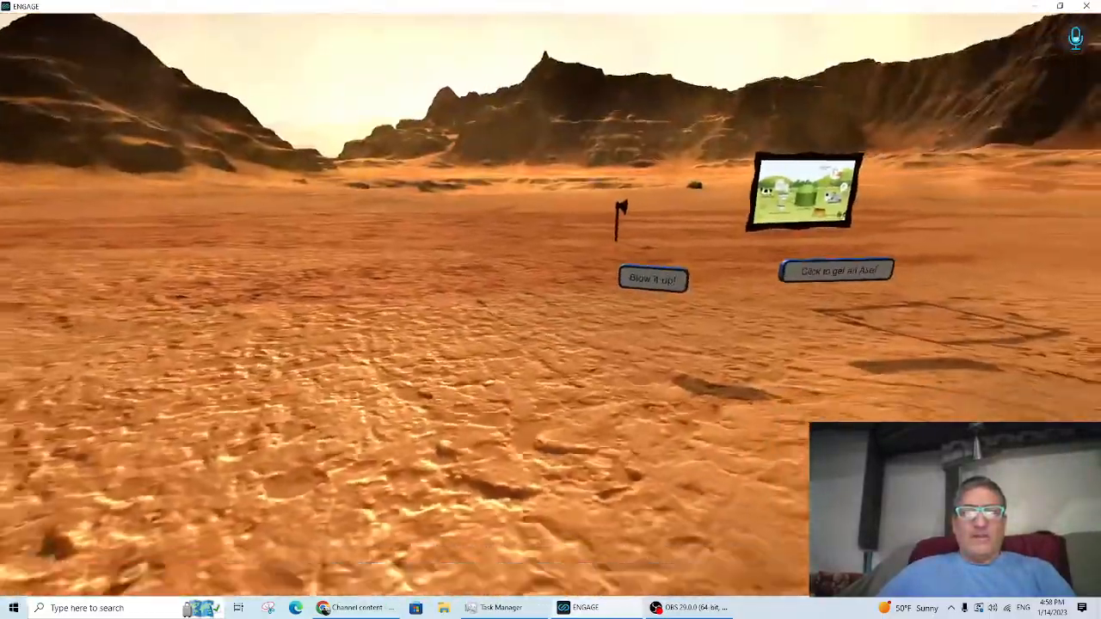
key(w)
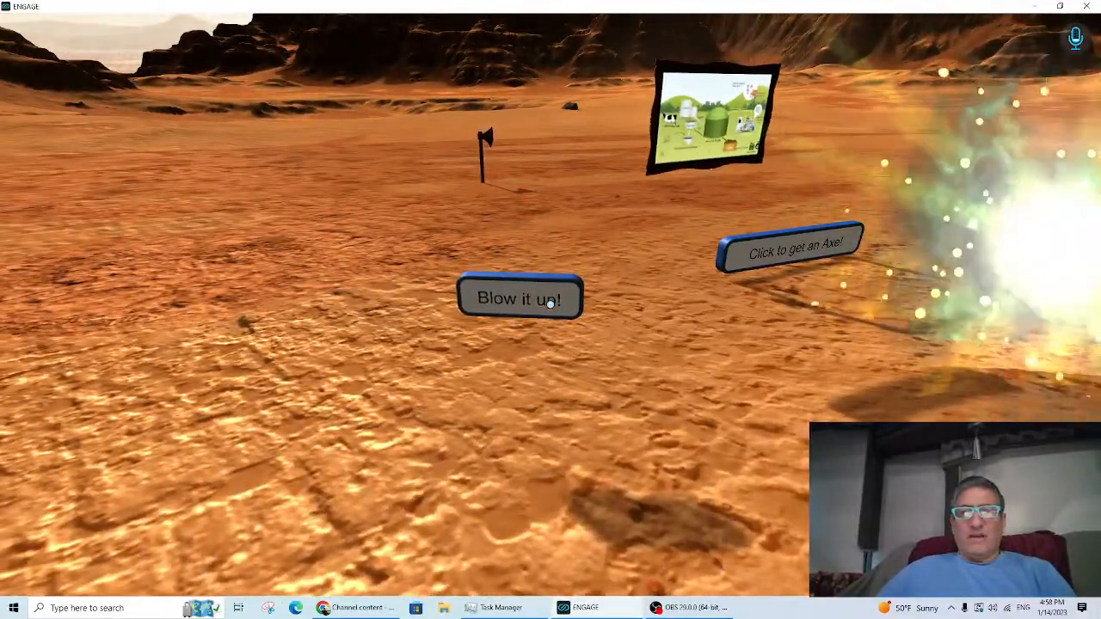
key(w)
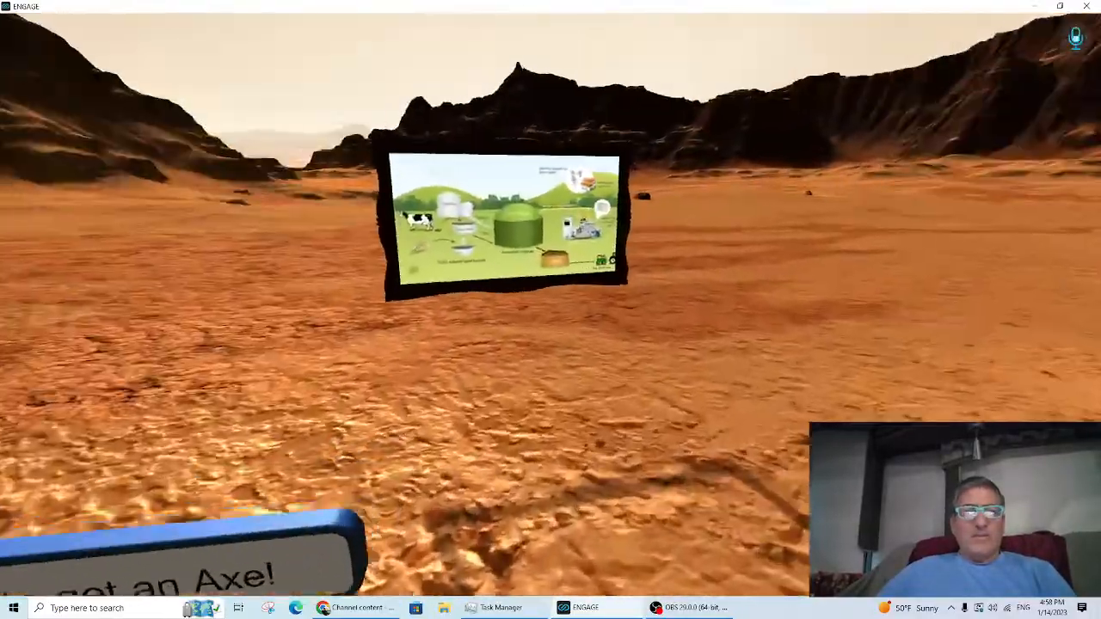
Step: Walk up to the framed biodigester picture, back away from it, and dismiss the reopened quiz without answering
key(w)
key(s)
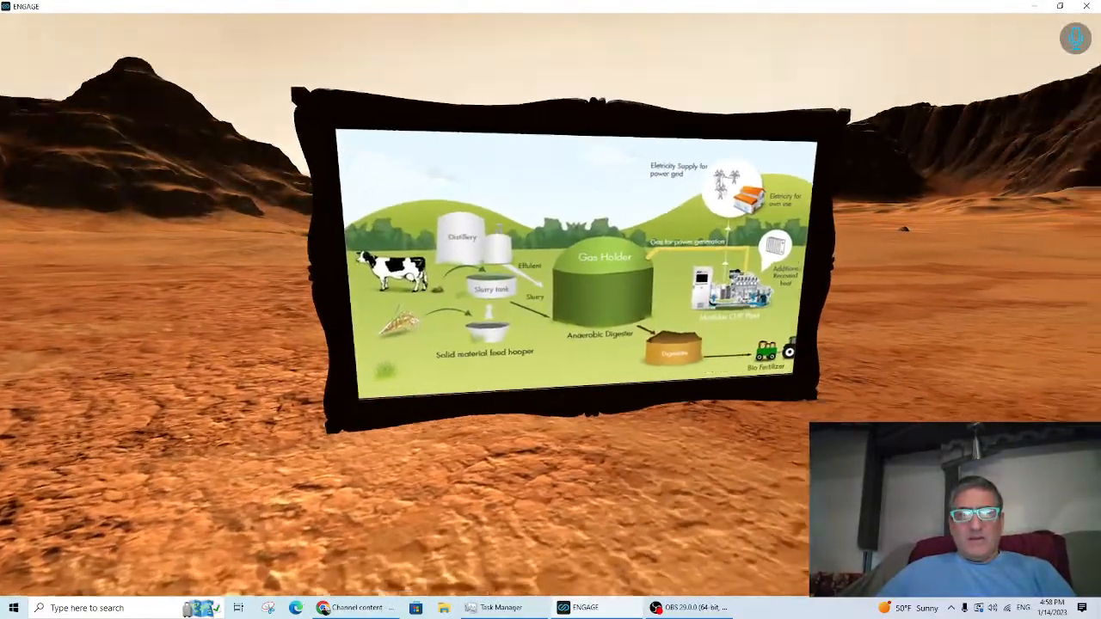
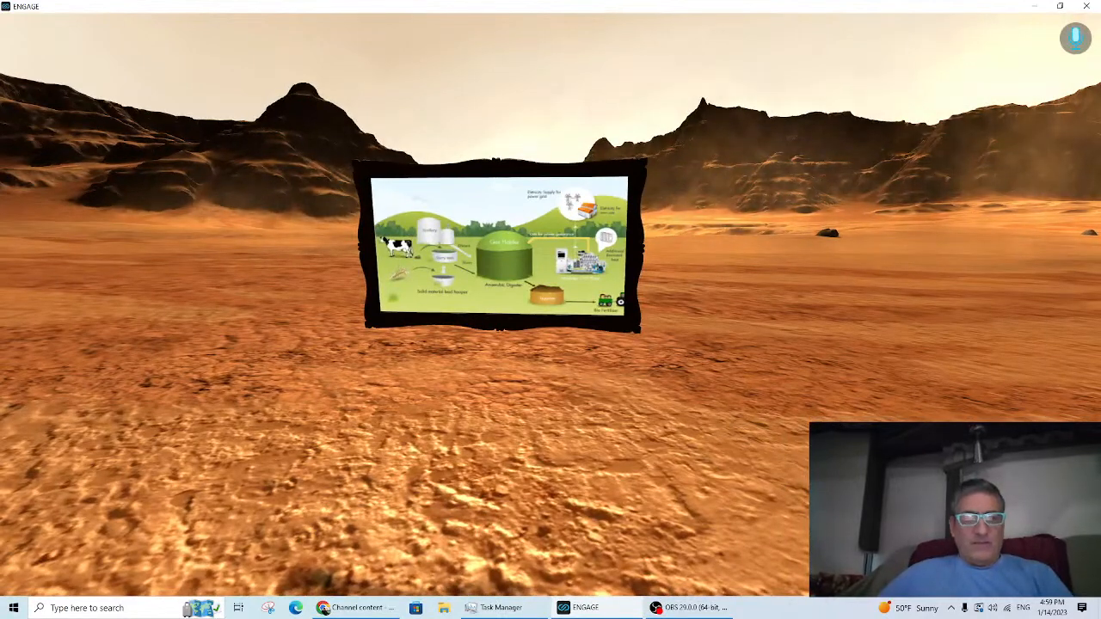
key(Escape)
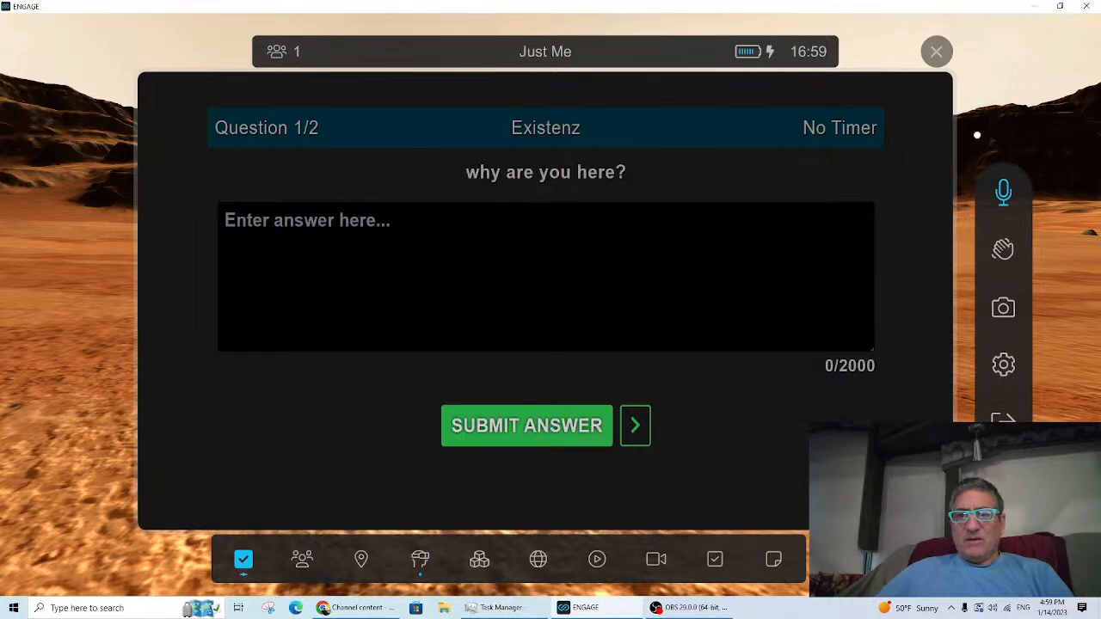
click(935, 52)
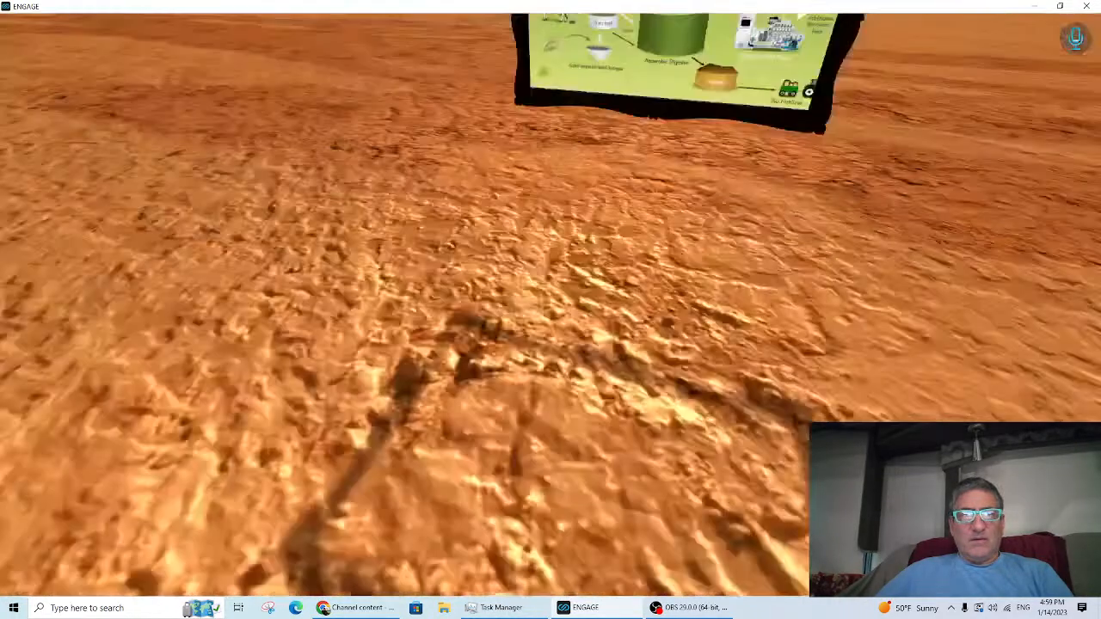
Step: Load the BiodigestersonMars.engage lesson again from device storage
key(space)
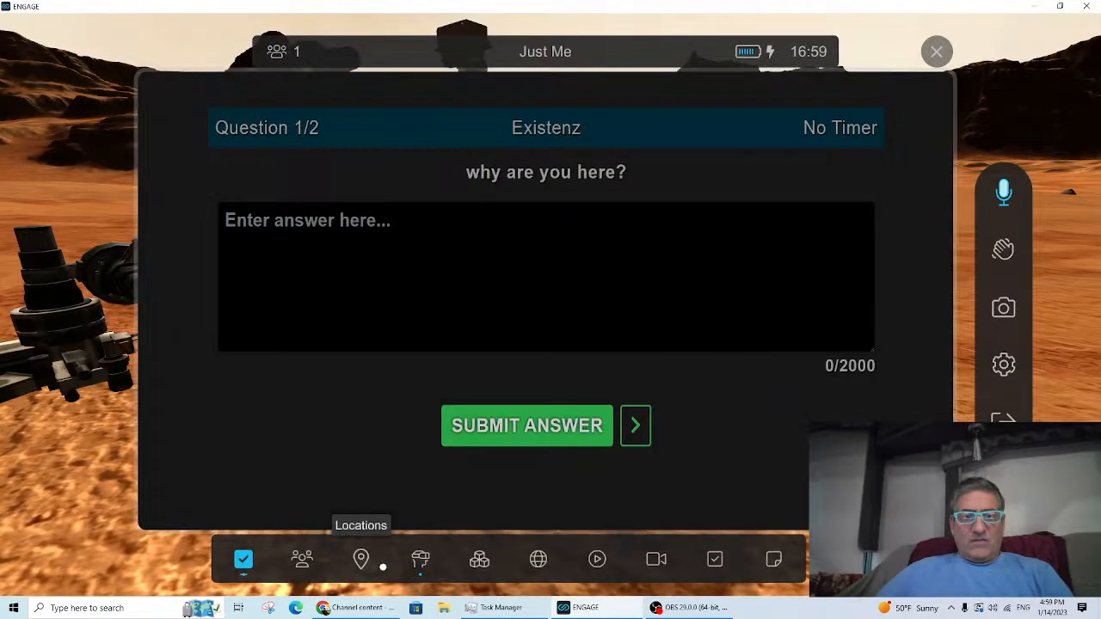
click(419, 558)
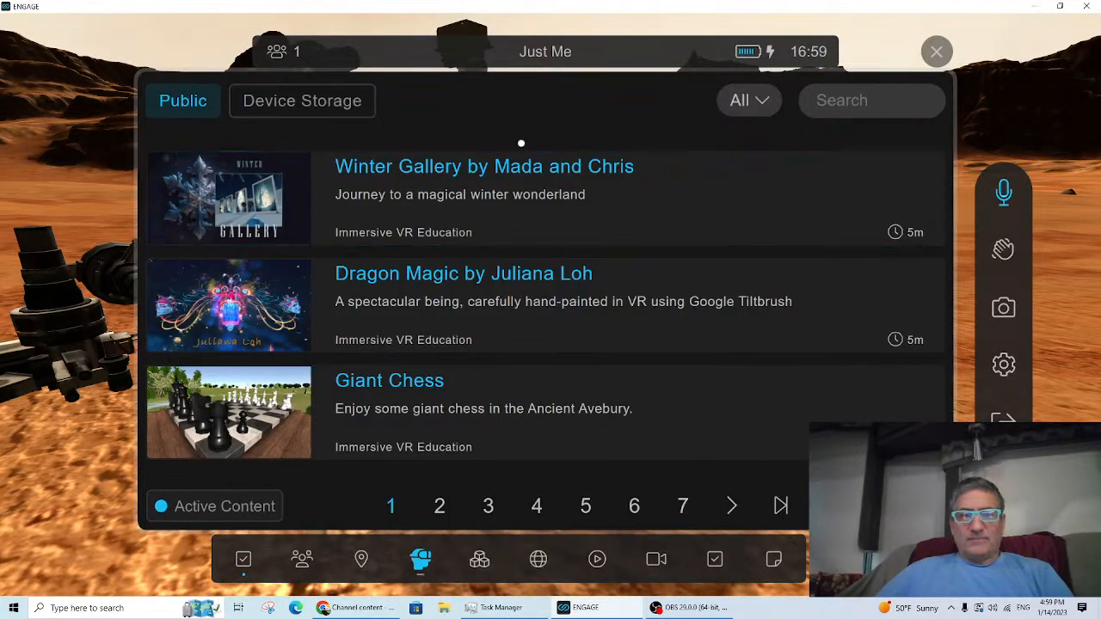
click(316, 105)
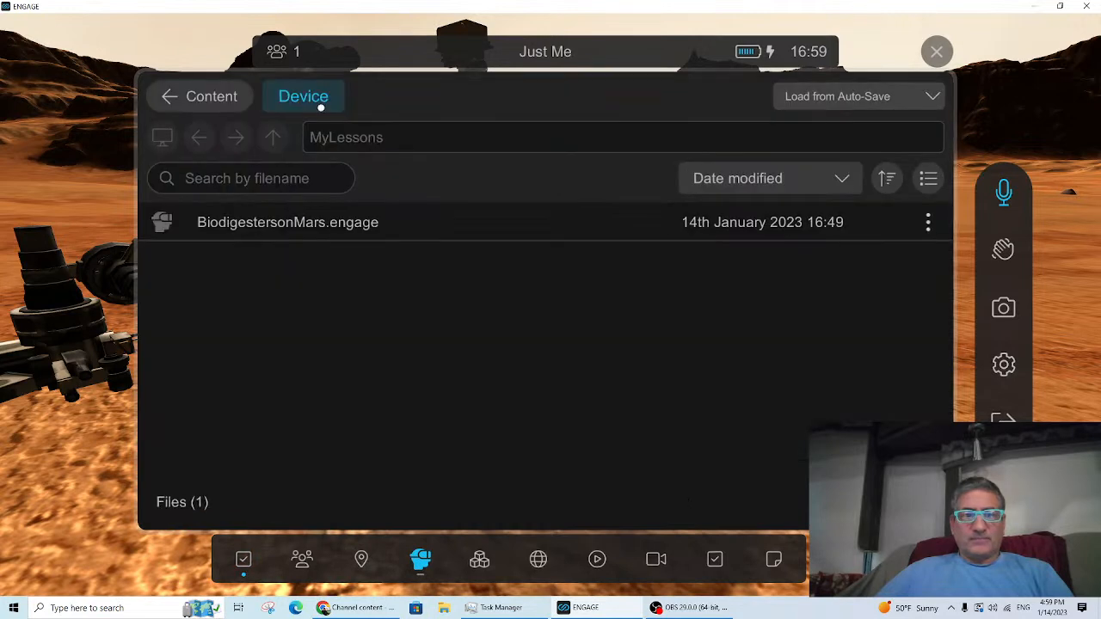
click(329, 221)
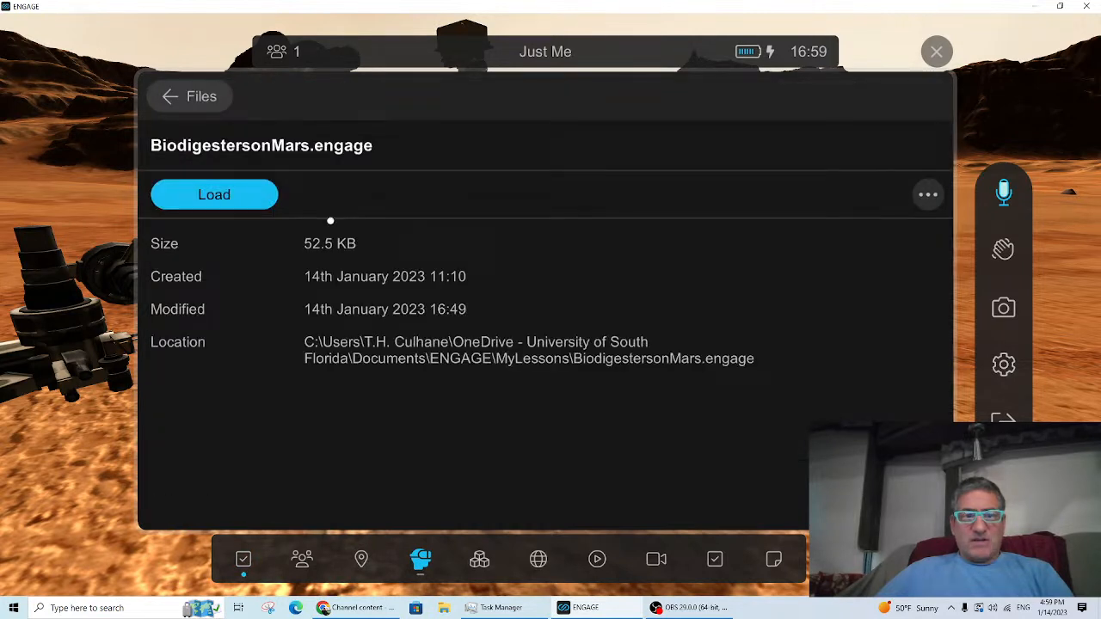
click(215, 195)
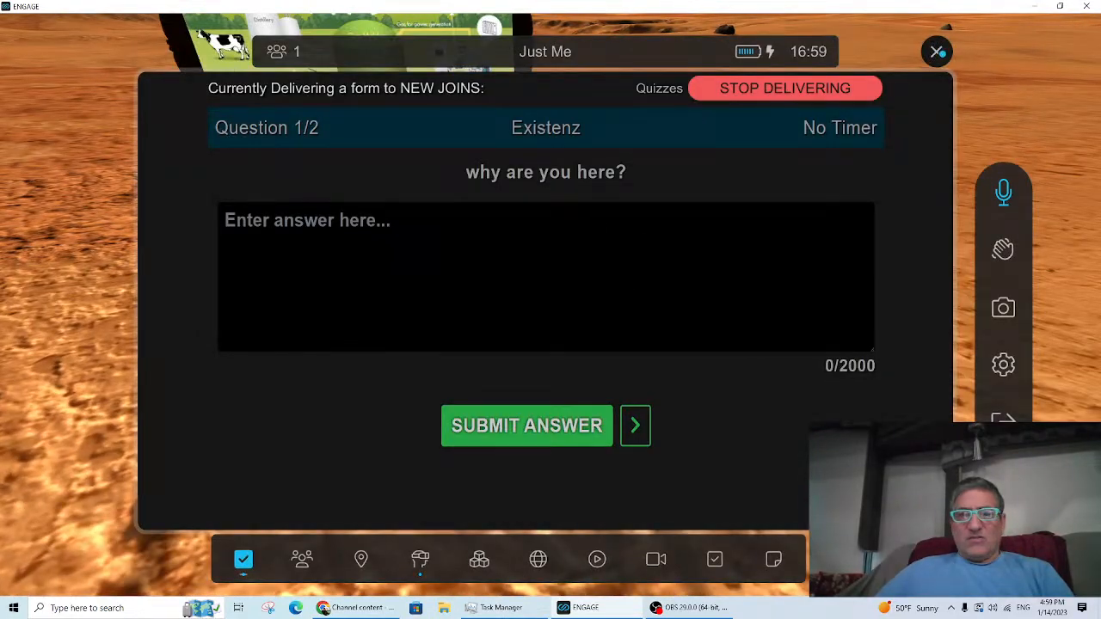
Step: Dismiss the quiz unanswered, approach the framed biodigester picture, and back up to the Click to get an Axe! sign
click(940, 53)
key(w)
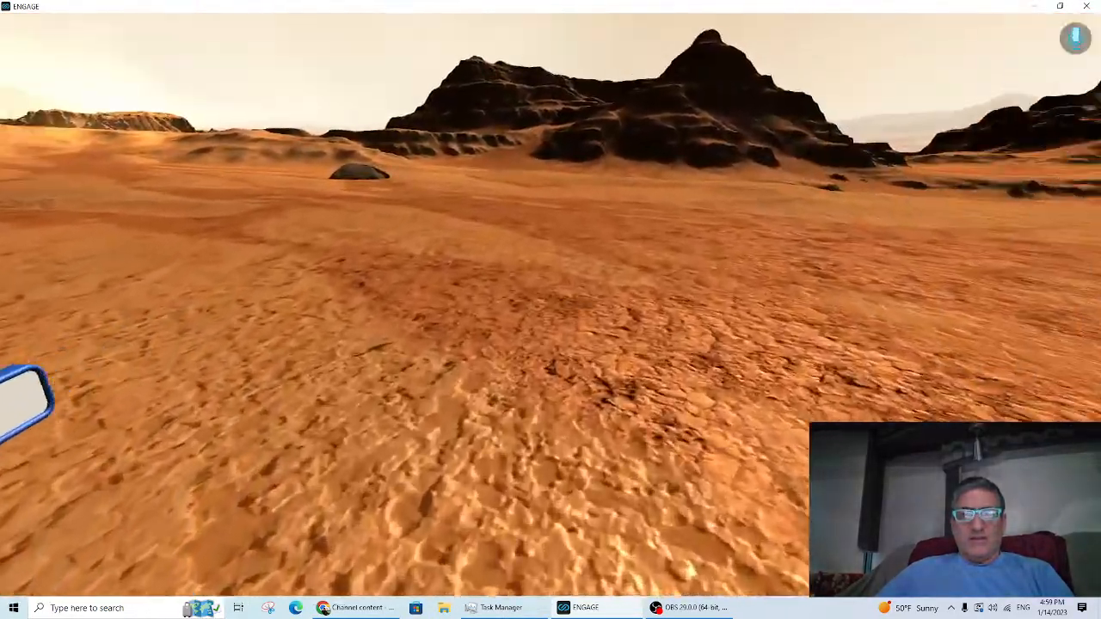
key(a)
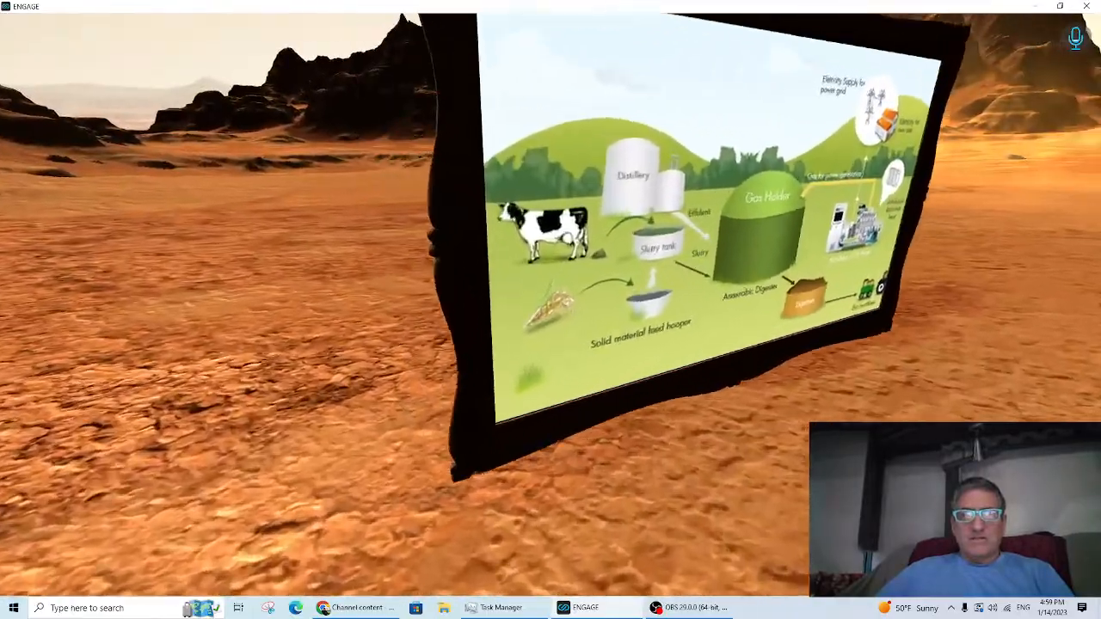
key(s)
key(s)
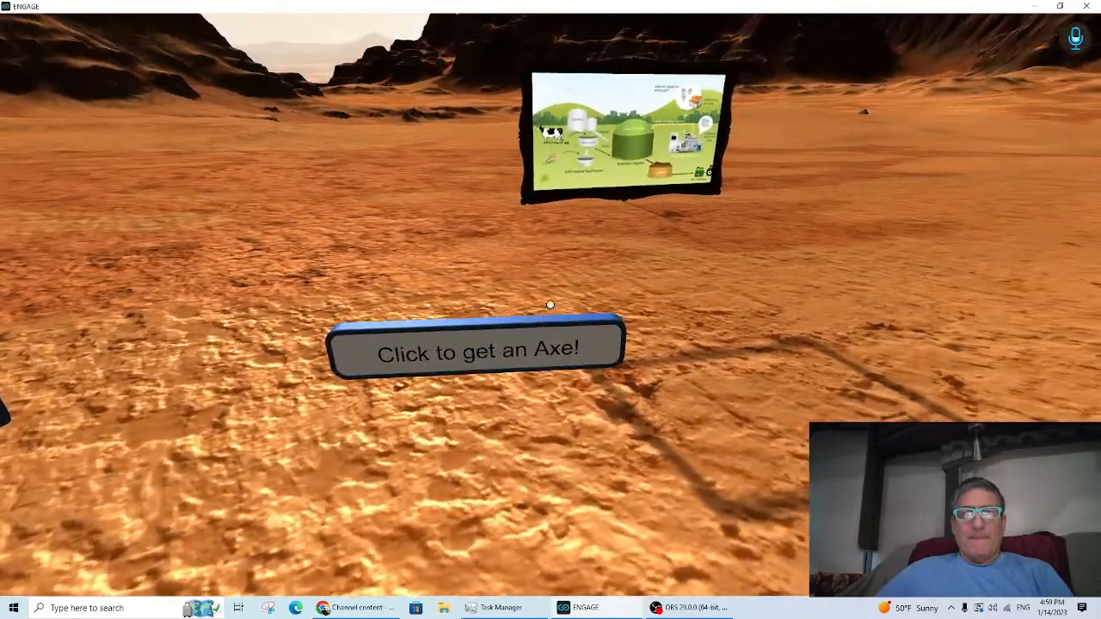
Step: Move around the axe sign and back across the terrain to survey the area around the Mars rover
key(a)
key(a)
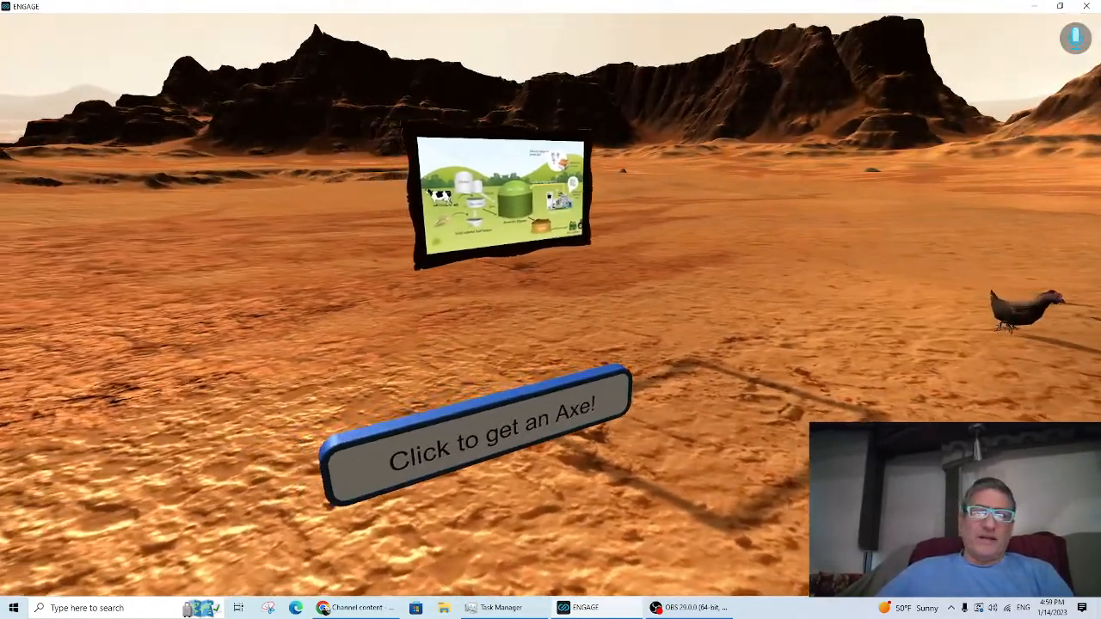
key(s)
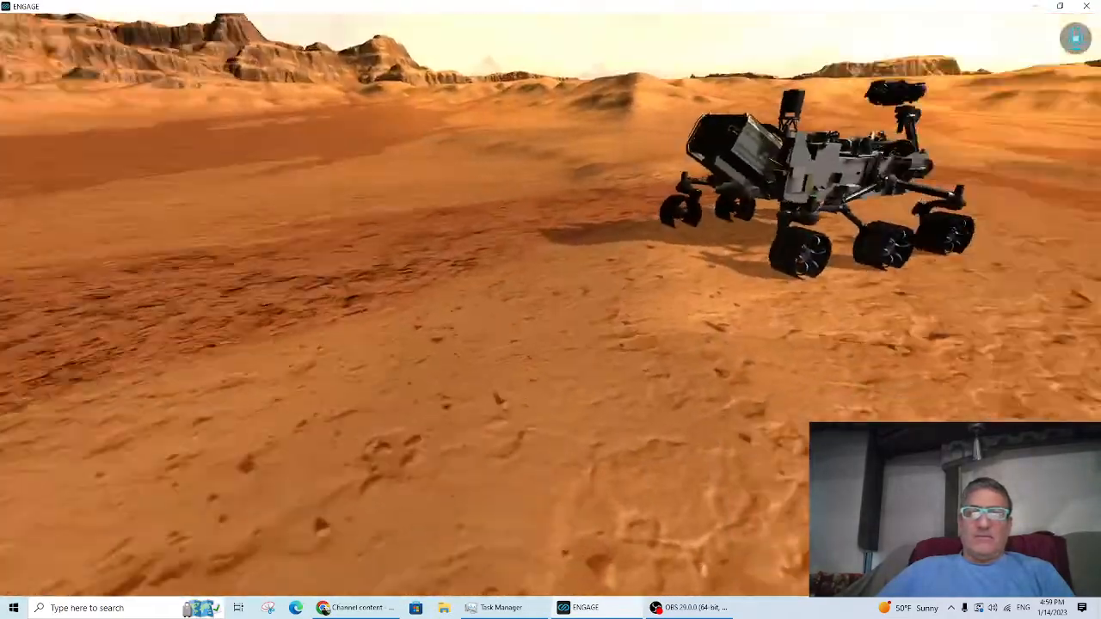
key(w)
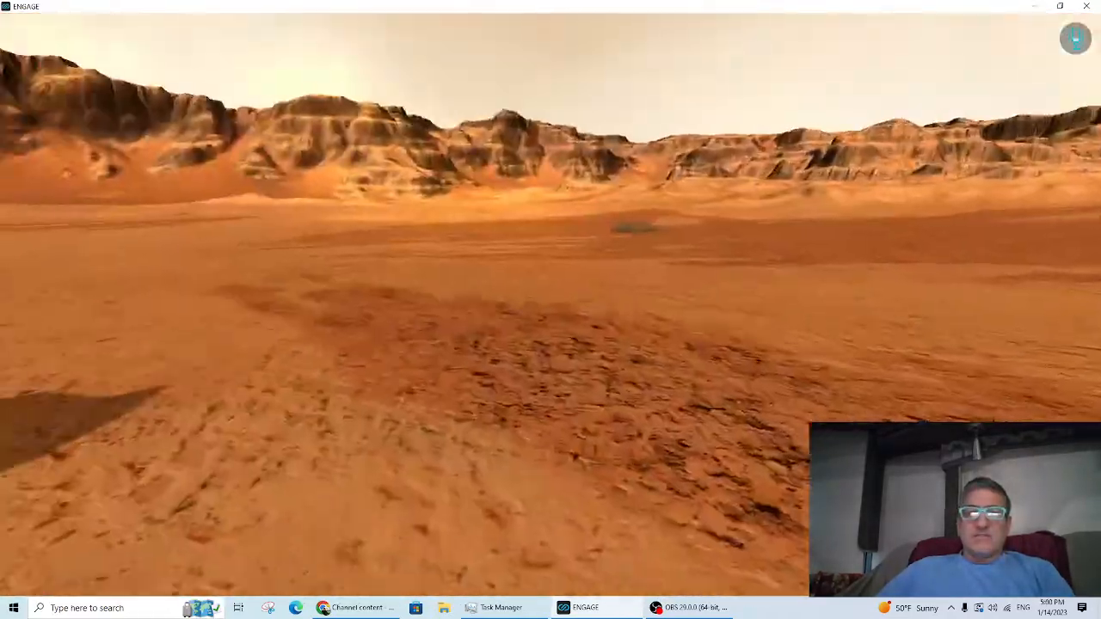
Step: Open the question list of the Quizzes form for editing and start a new question
key(Escape)
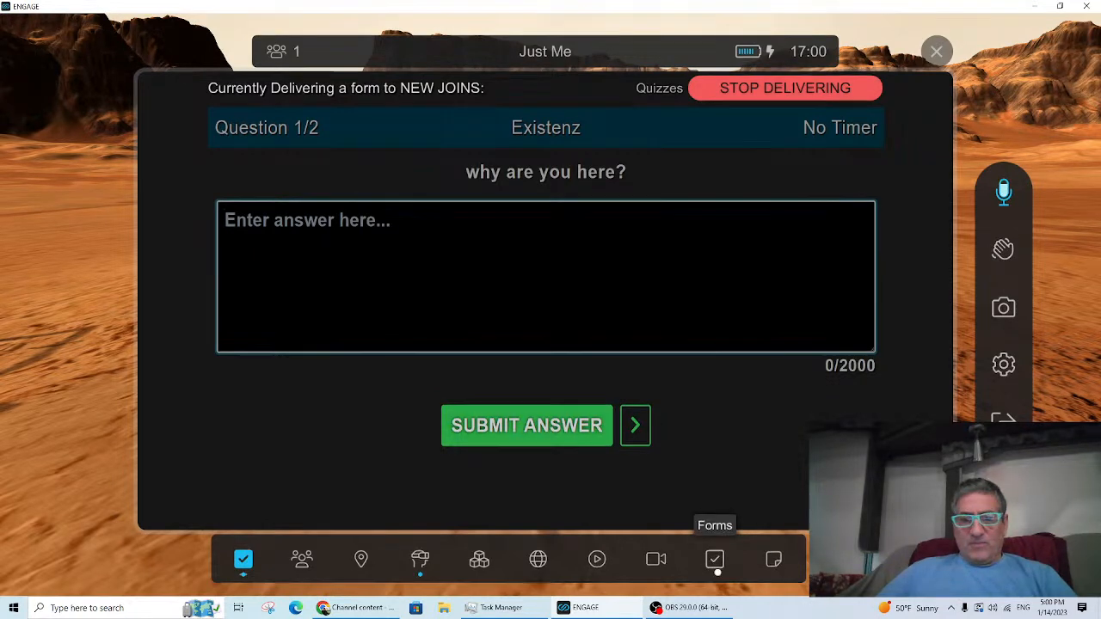
click(715, 559)
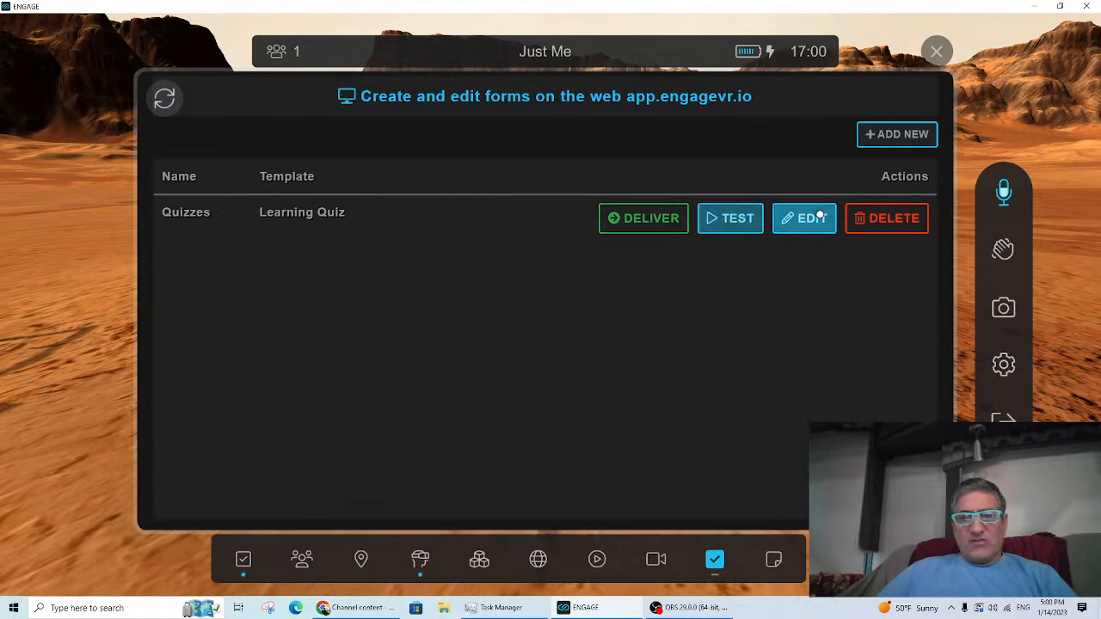
click(814, 219)
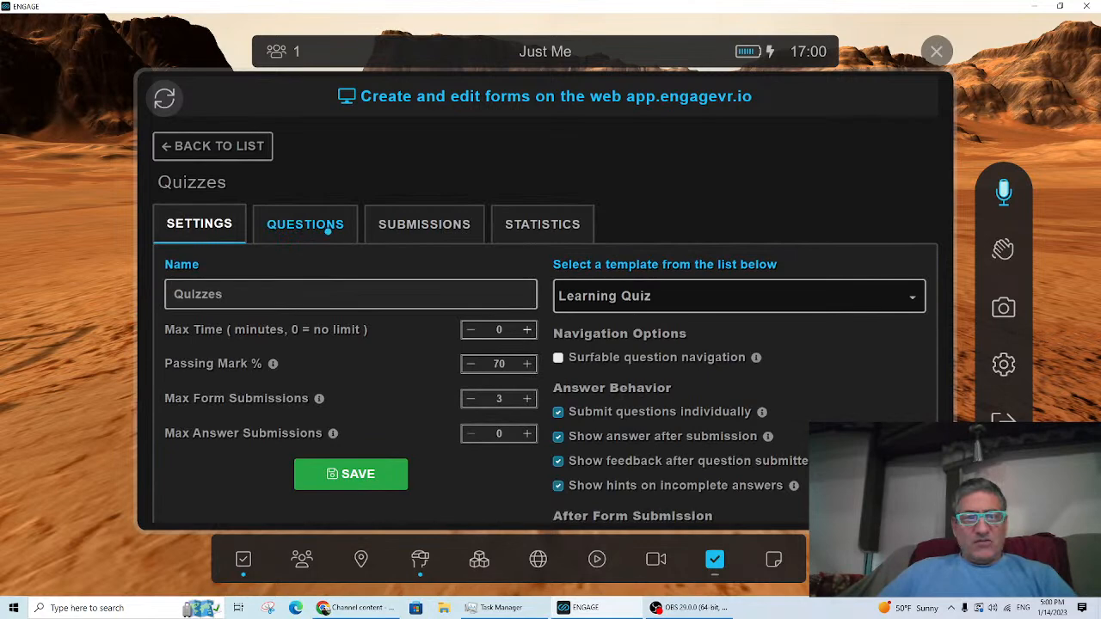
click(328, 229)
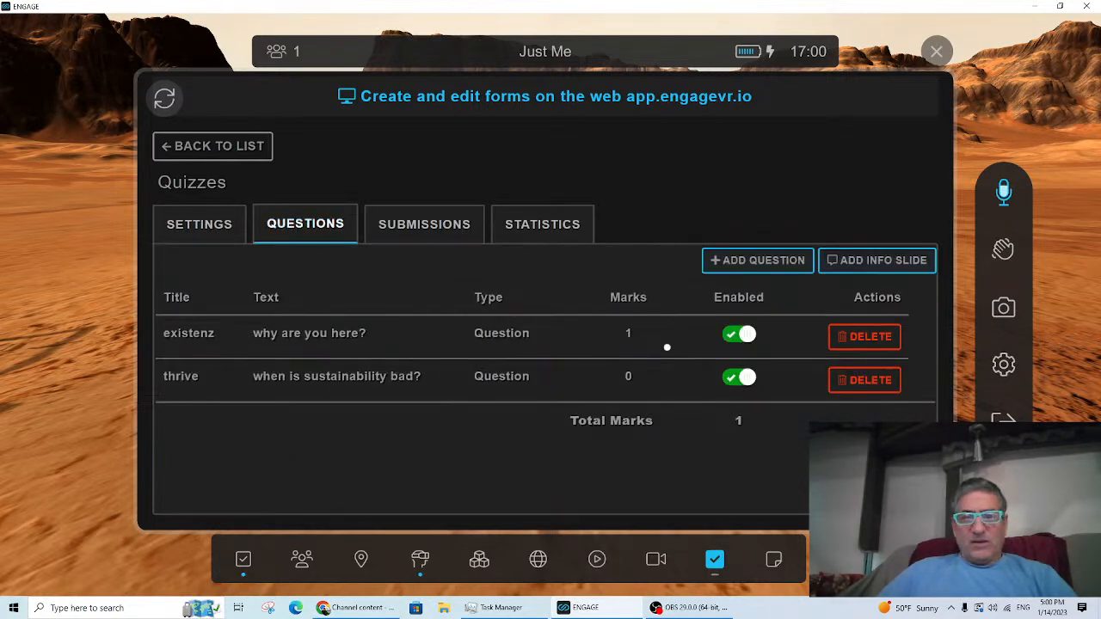
click(773, 261)
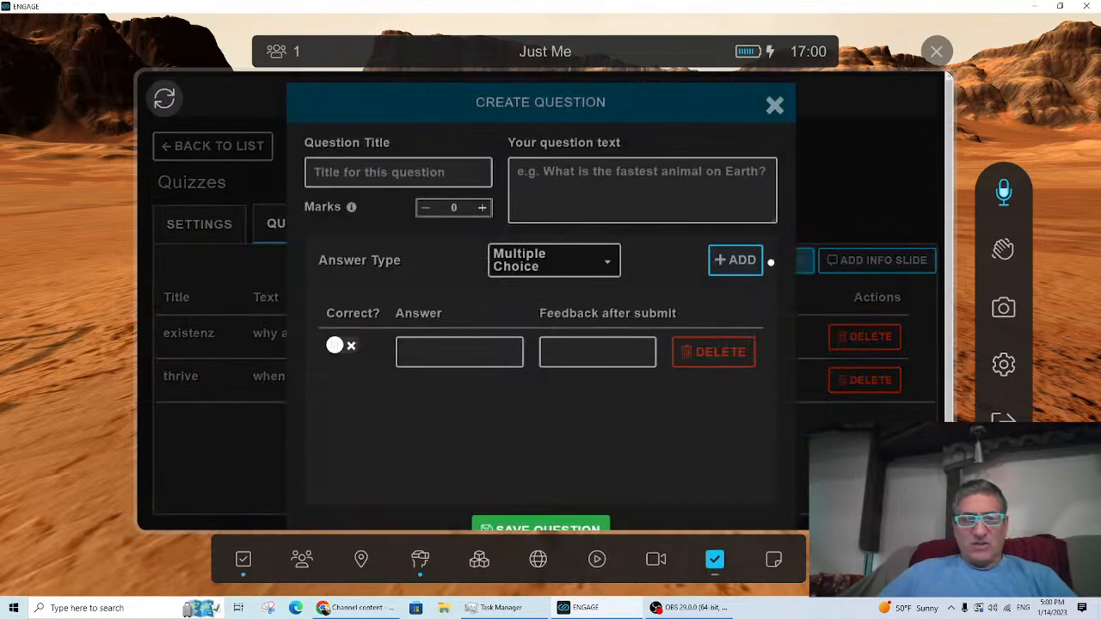
Step: Title the new question "Humor" and enter "What makes climate change so funny?" as its text
click(387, 182)
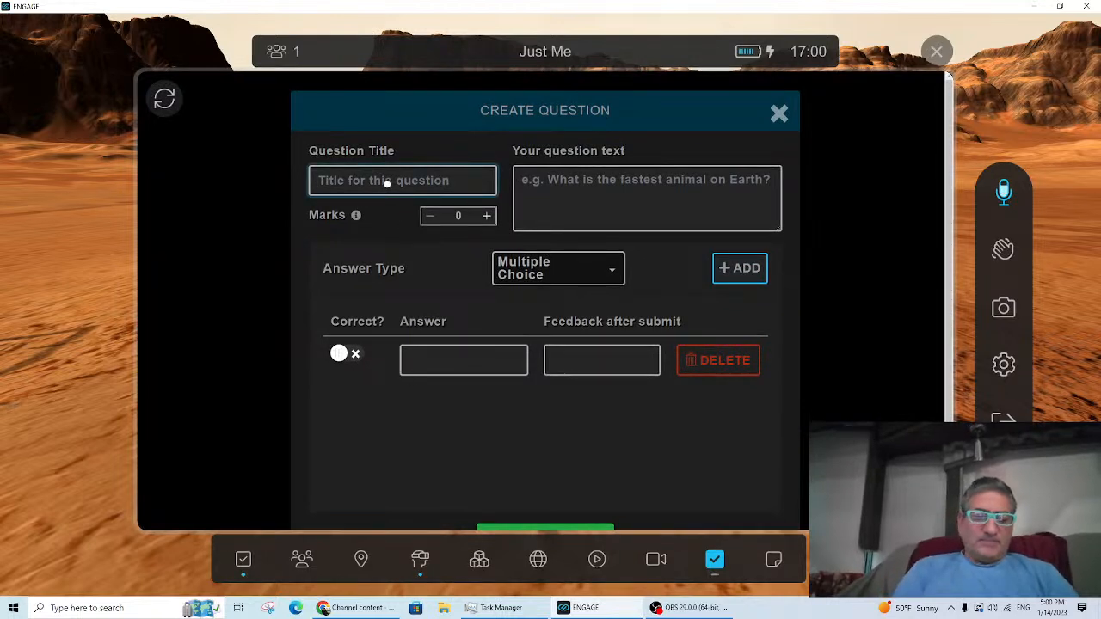
text(NUM)
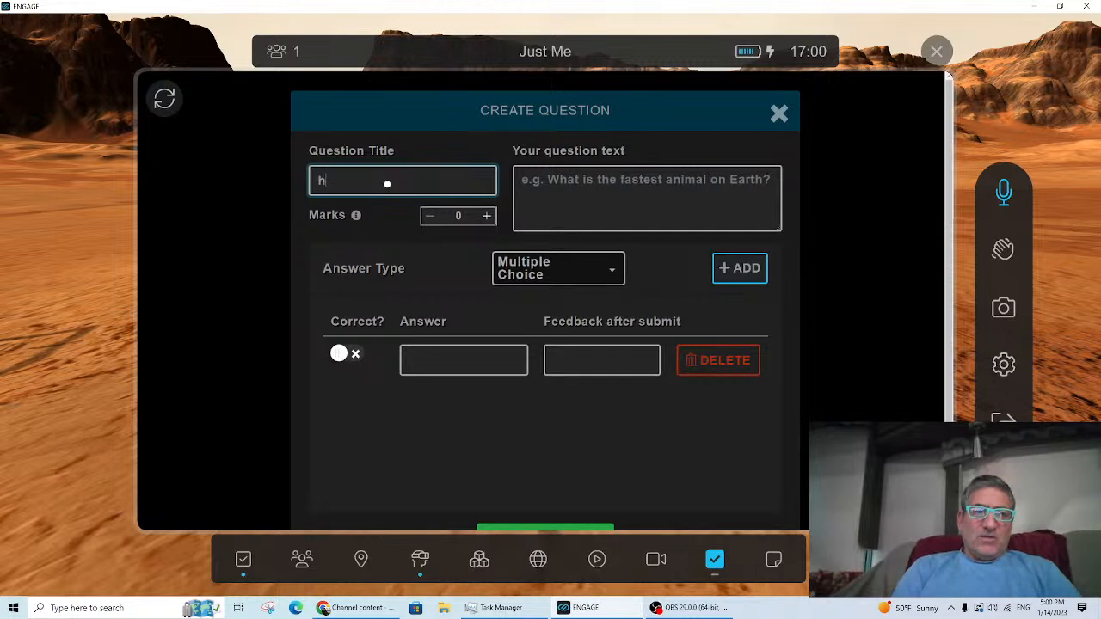
key(BackSpace)
key(BackSpace)
key(BackSpace)
text(Humor)
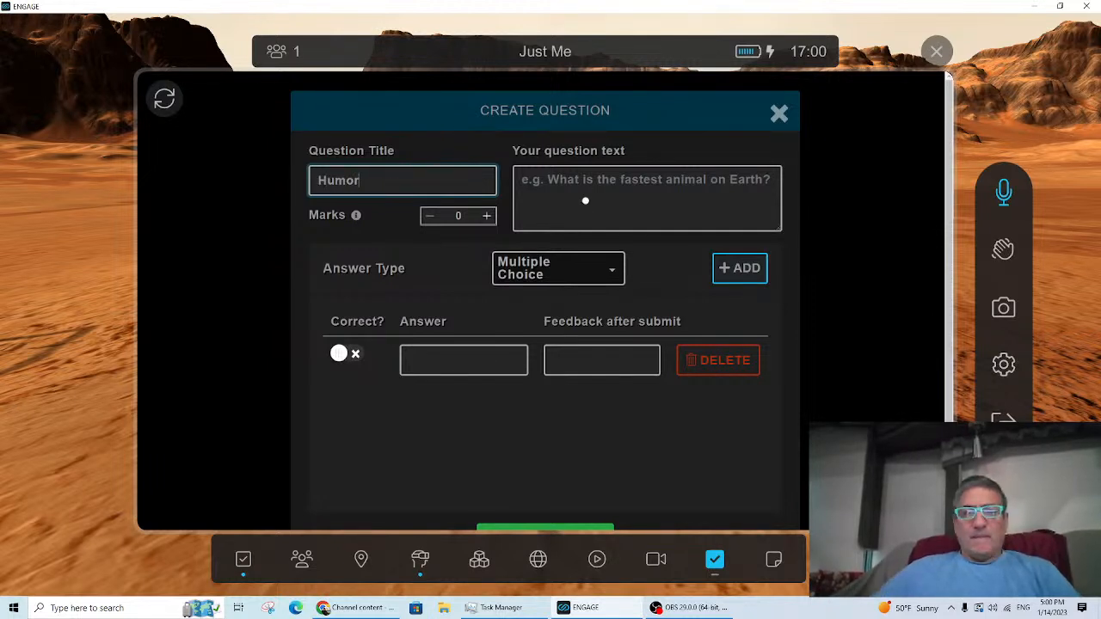
click(559, 188)
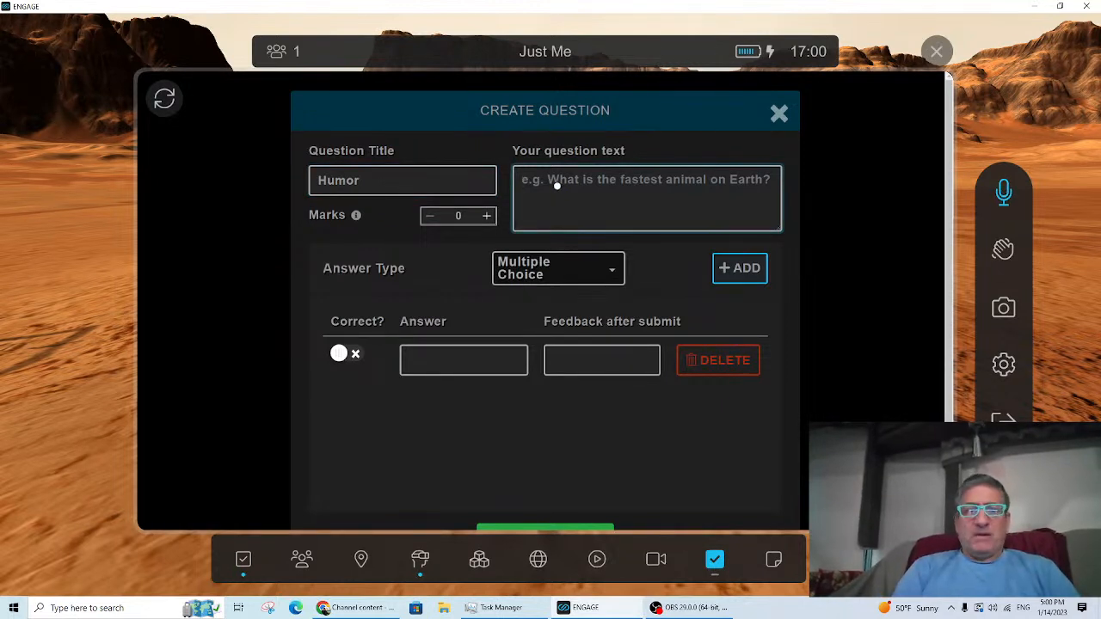
text(What makes )
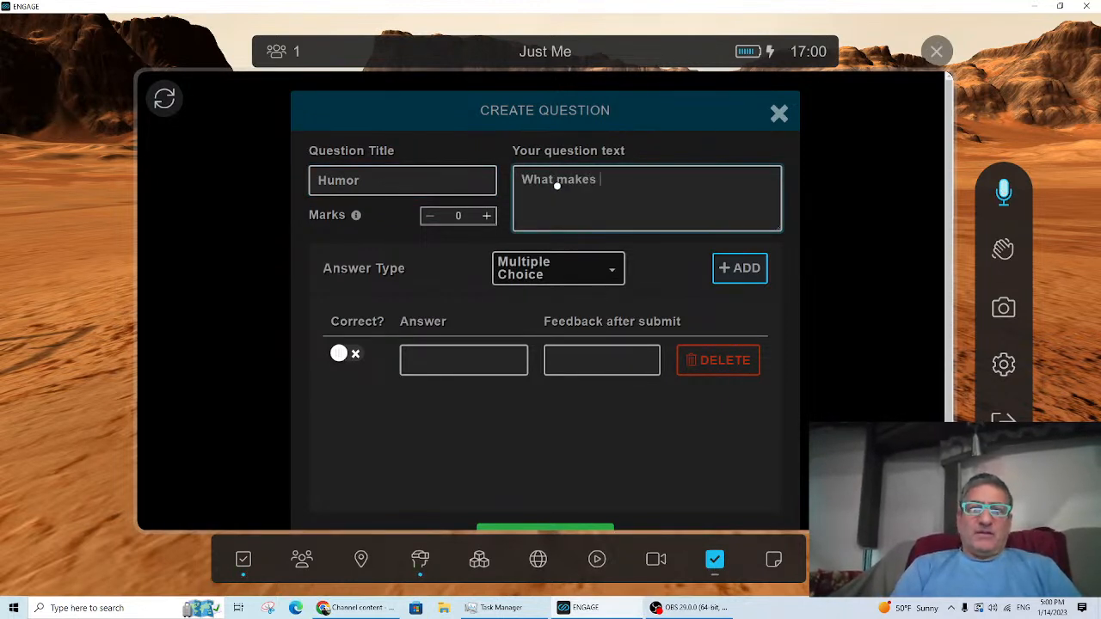
text(climate change )
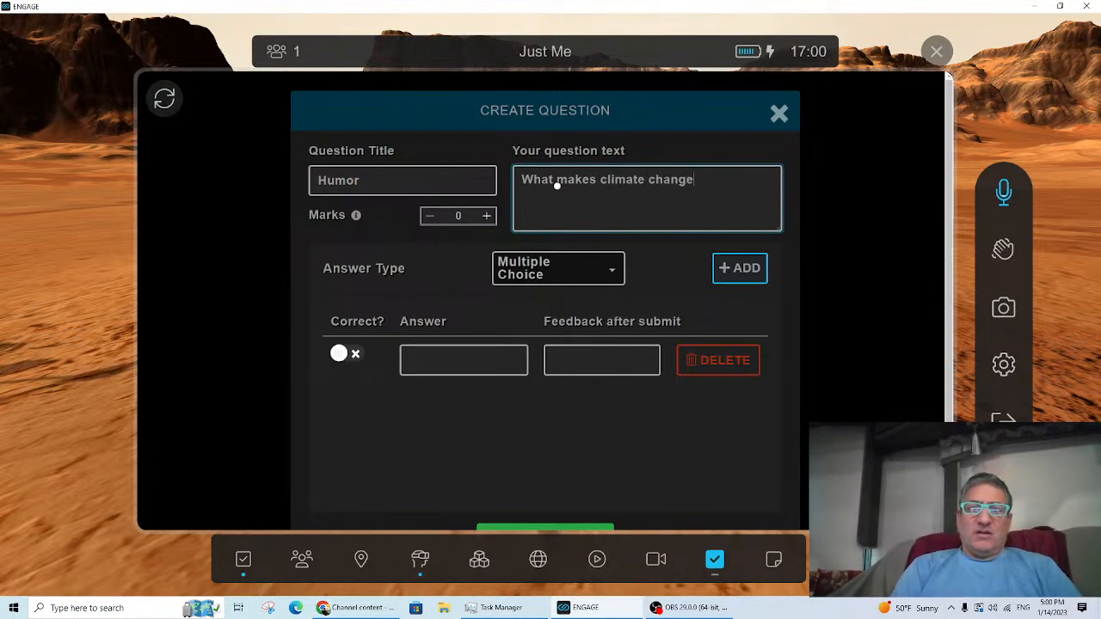
text(so funny?)
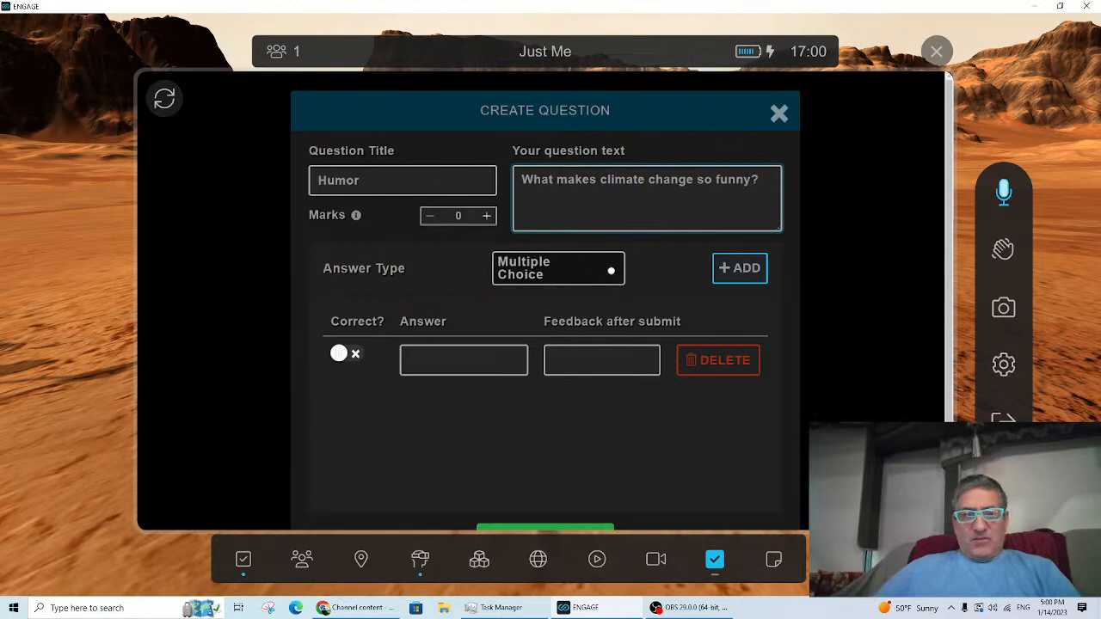
Step: Enter "Because you have to warm to it." as the first multiple-choice answer
click(457, 361)
text(Because you have)
text( to warm to it)
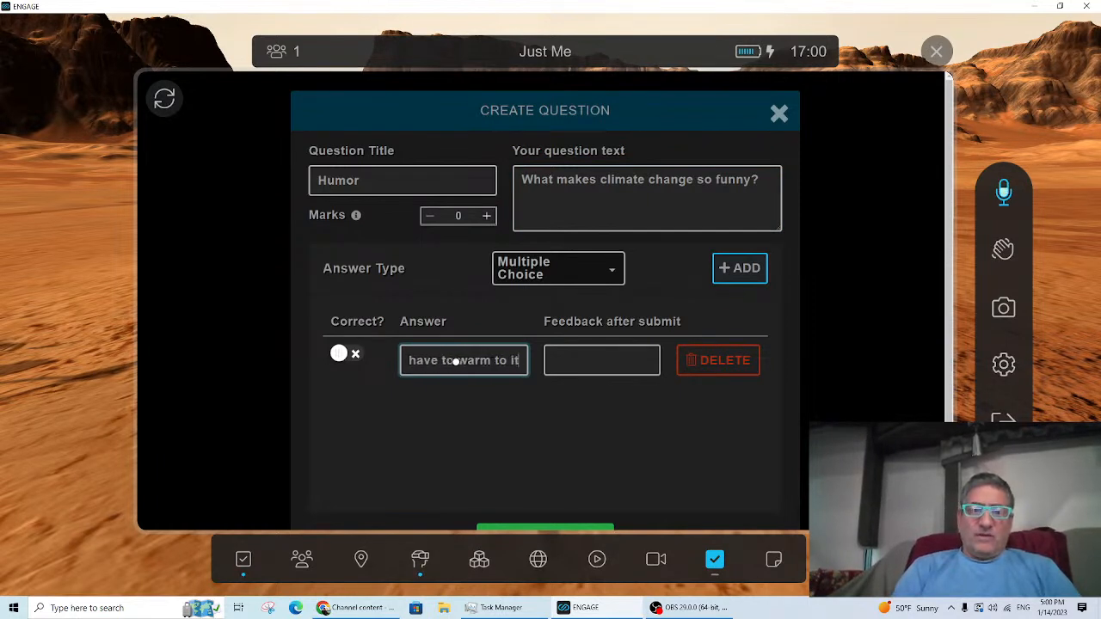
text(.)
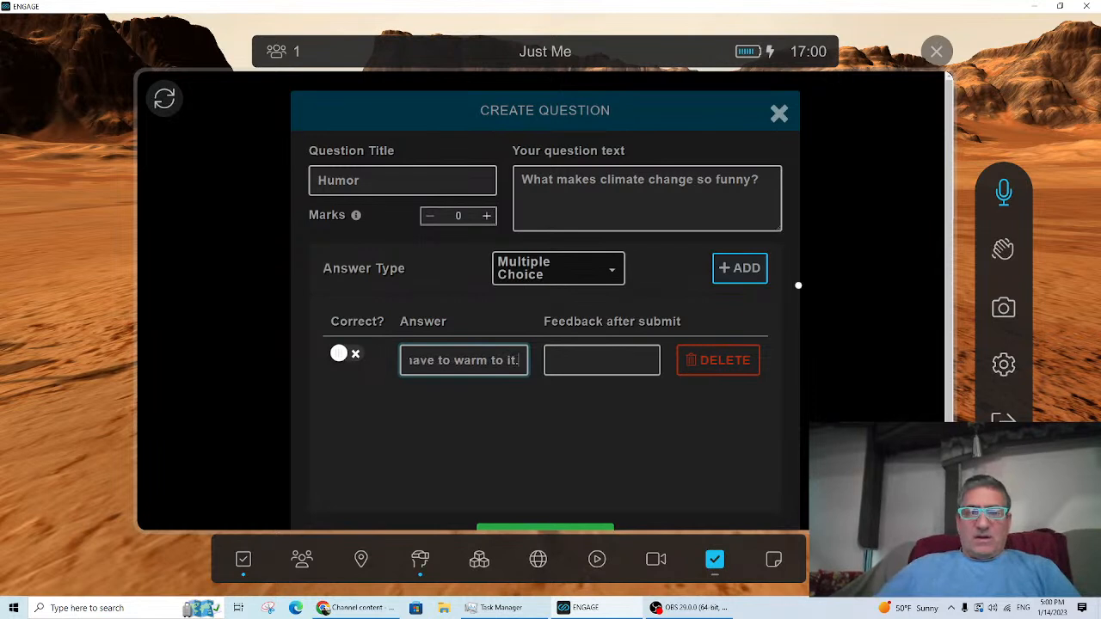
Step: Add a second answer reading "Because, Just be the cause..." and mark it as correct
click(729, 268)
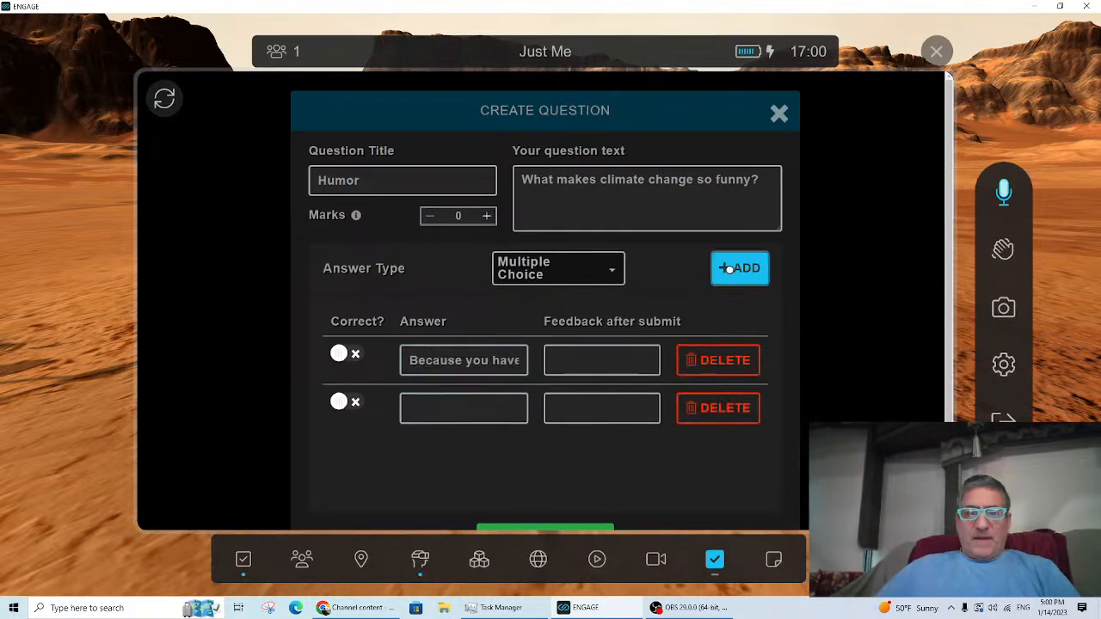
click(488, 409)
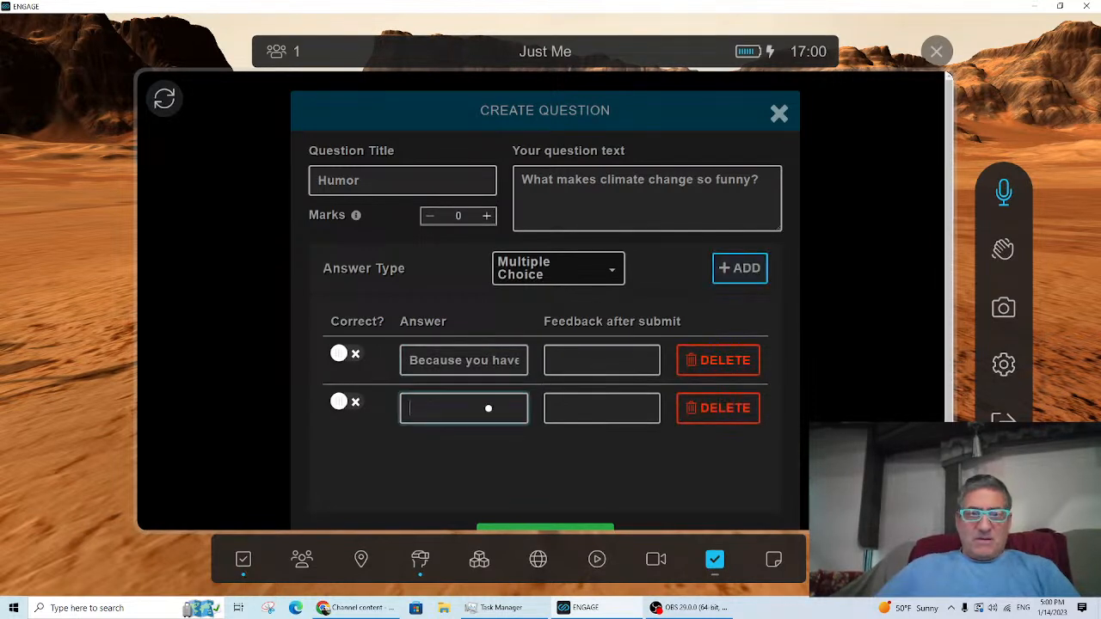
text(Because)
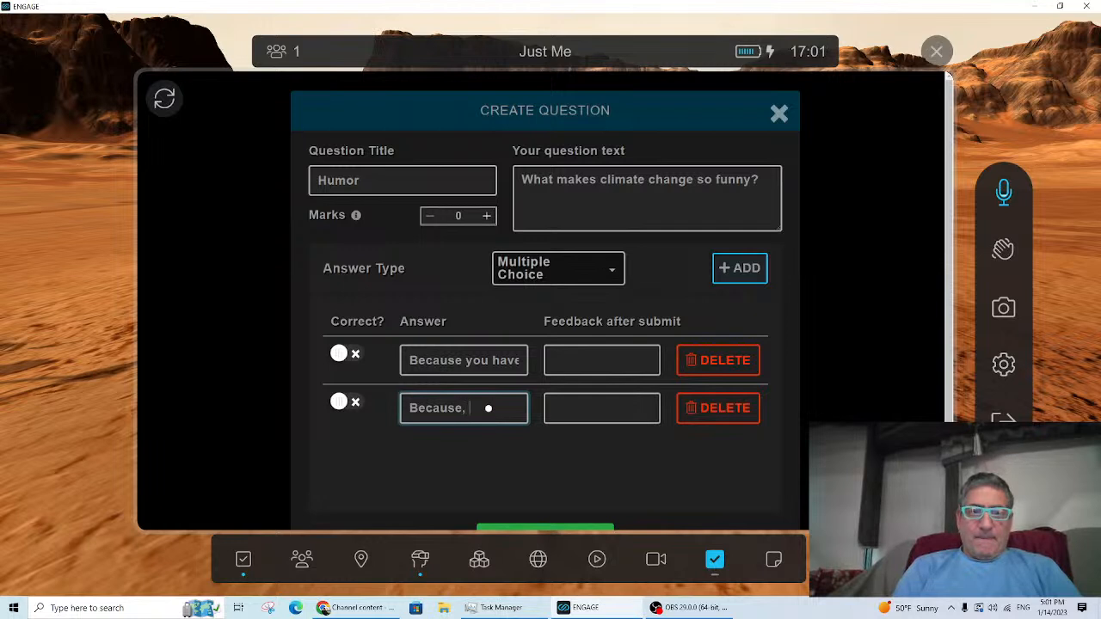
text(, Just be the)
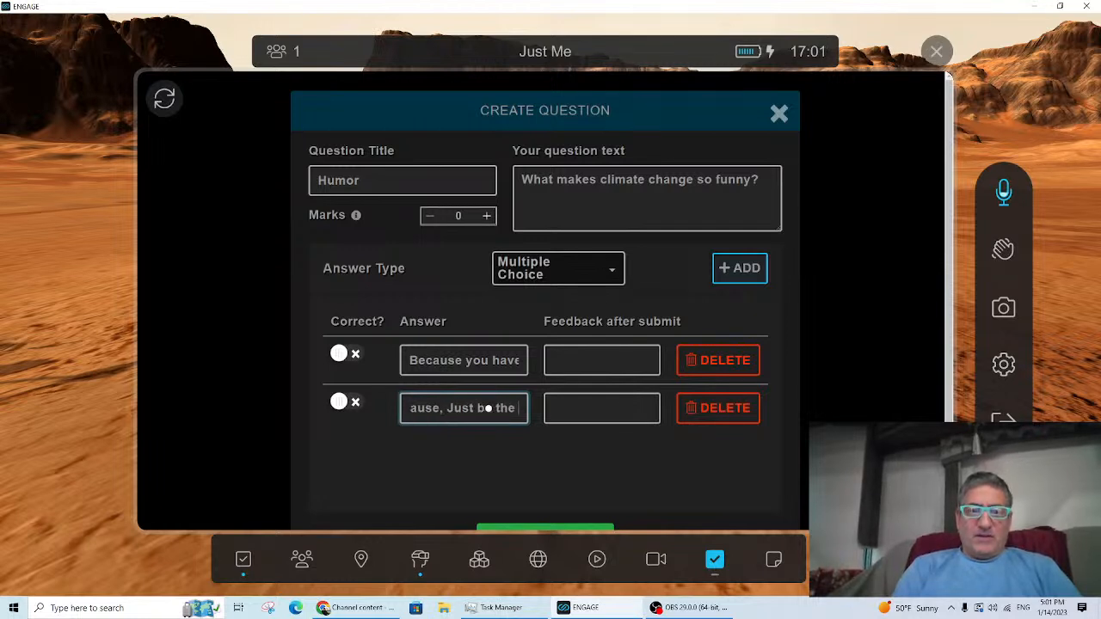
text( cause...)
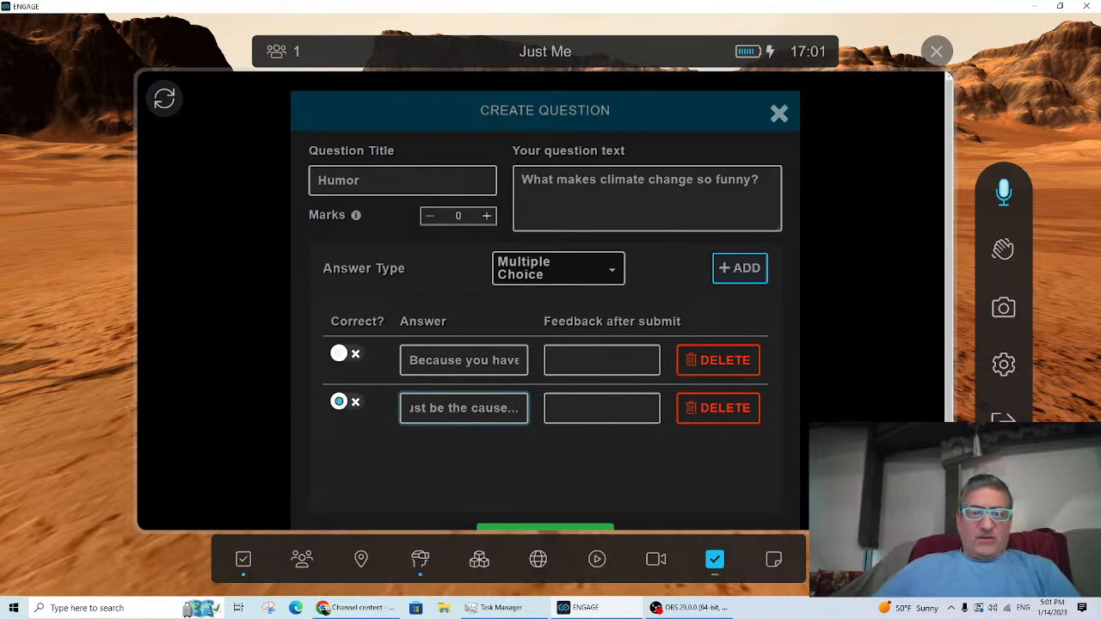
click(338, 406)
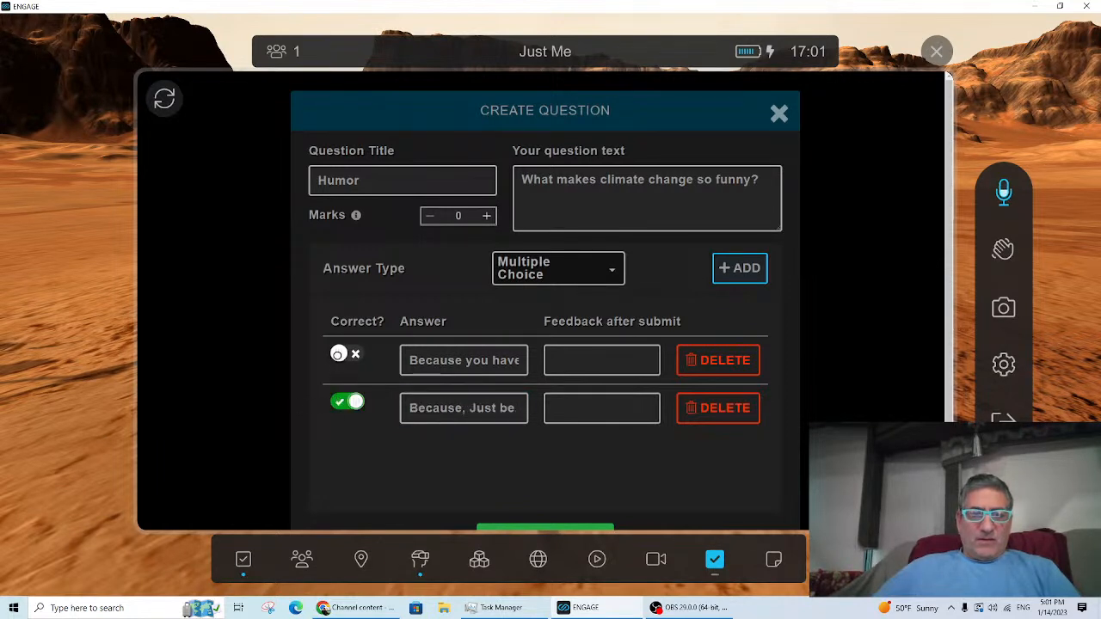
Step: Add a third multiple-choice answer reading "Shut up... it isn't funny at all."
click(338, 353)
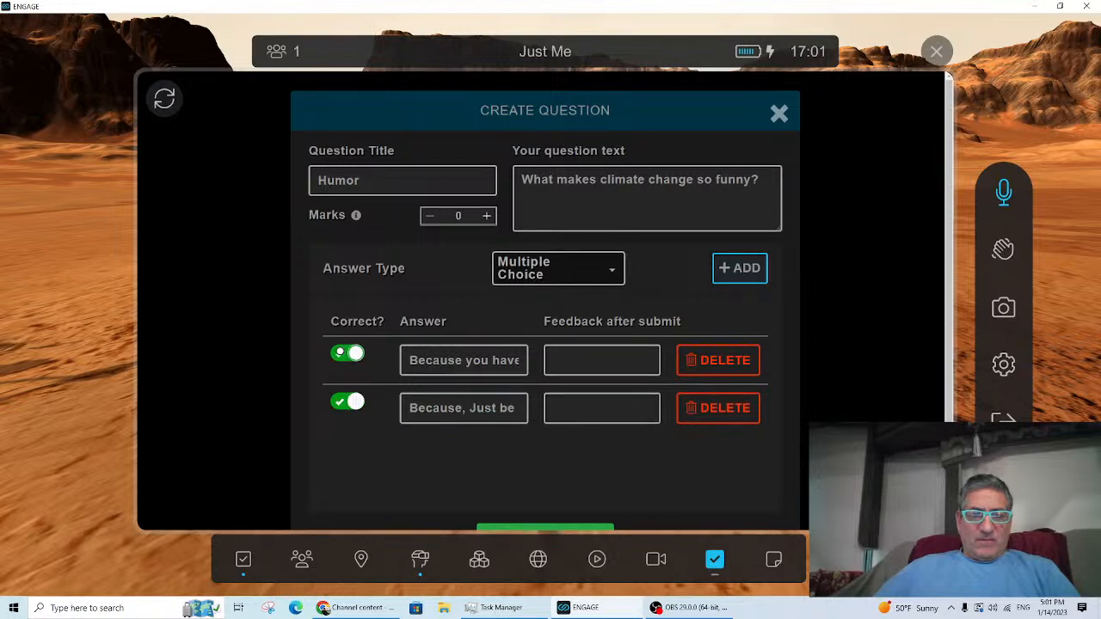
click(338, 352)
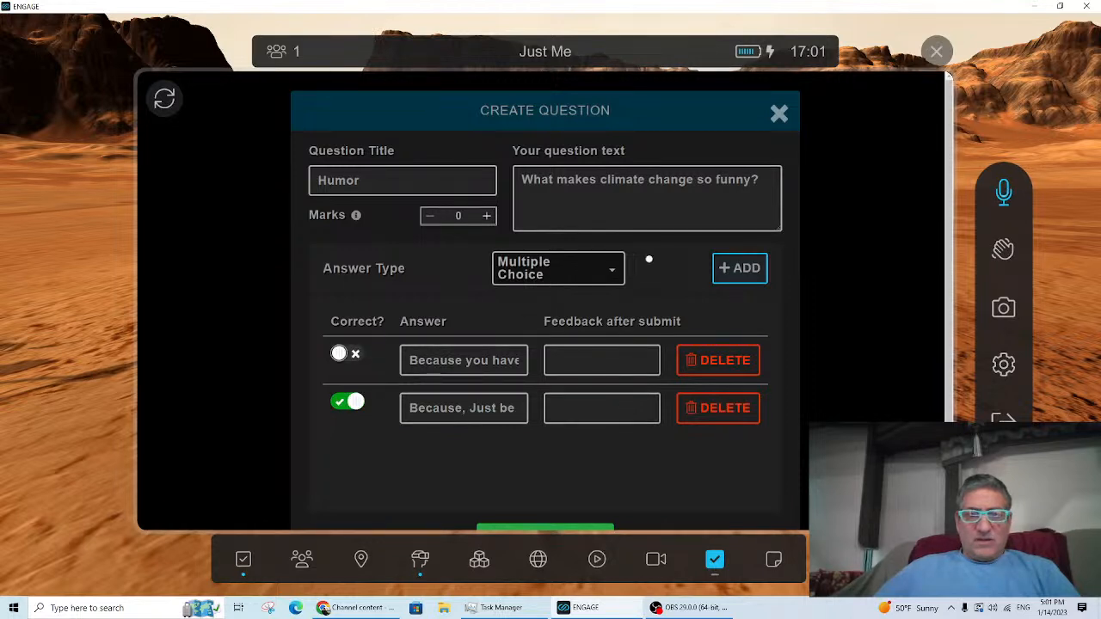
click(737, 267)
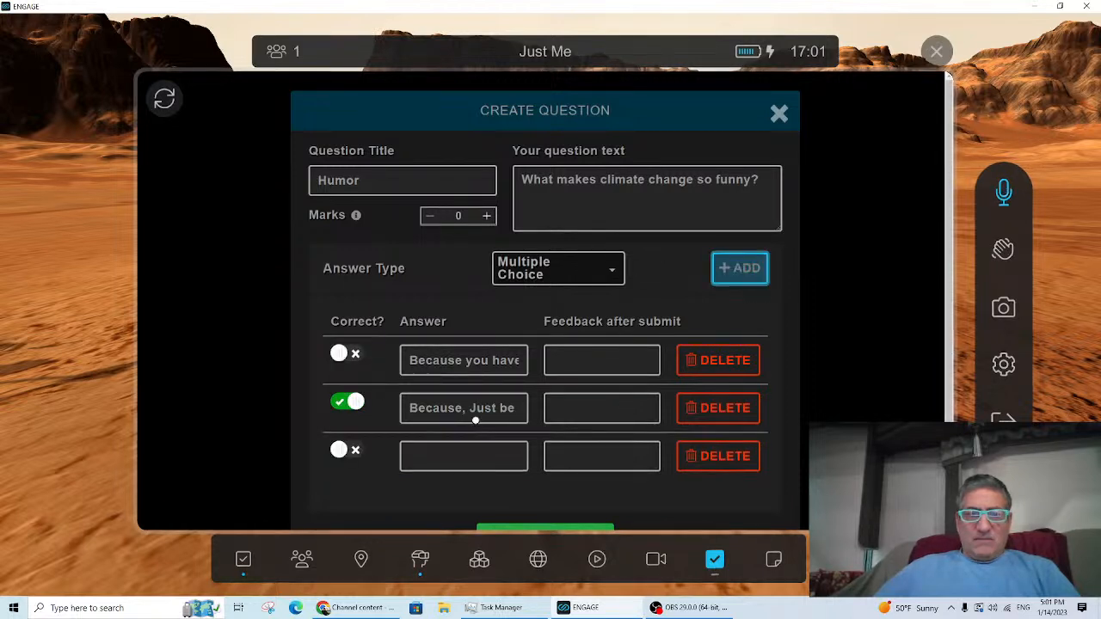
click(437, 460)
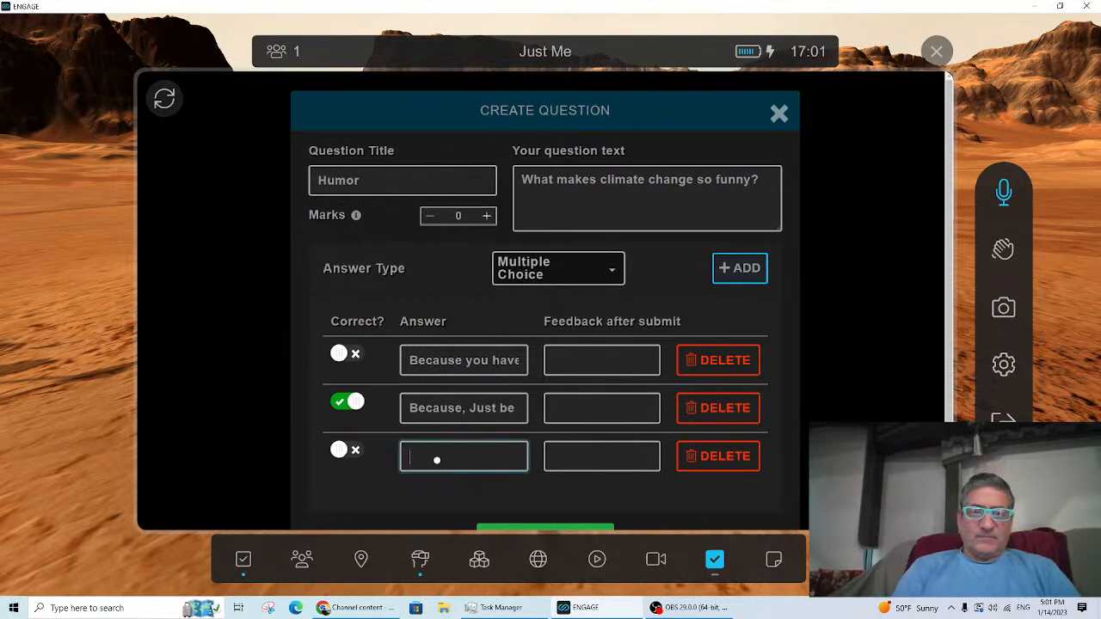
text(Shut up... it isn't )
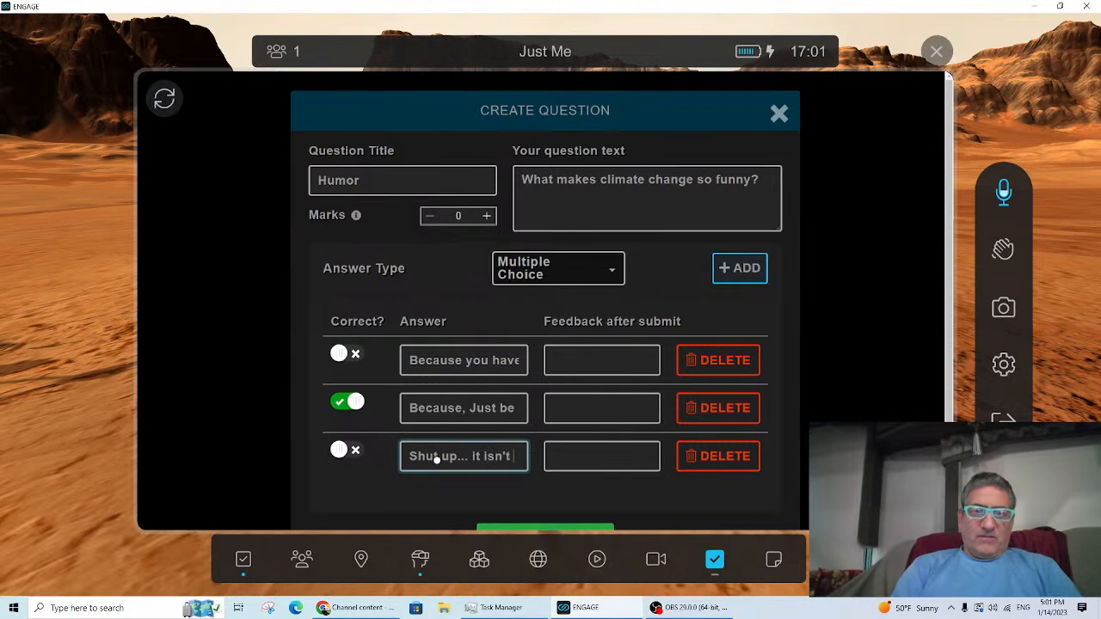
text(funny at all.)
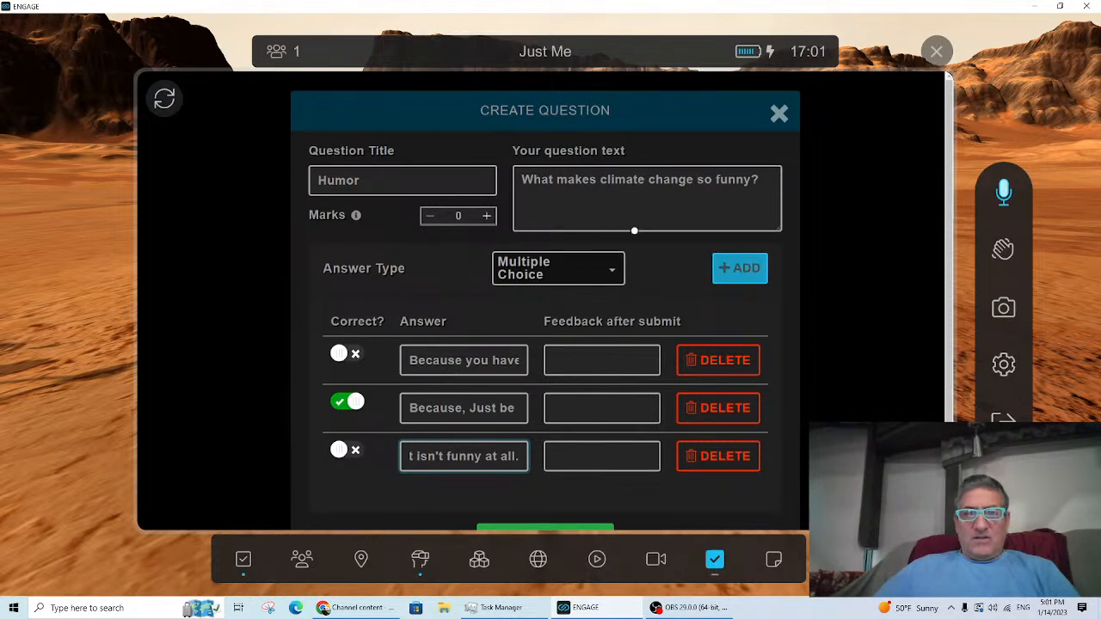
Step: Set the Humor question's marks to 2 and save the question
click(486, 215)
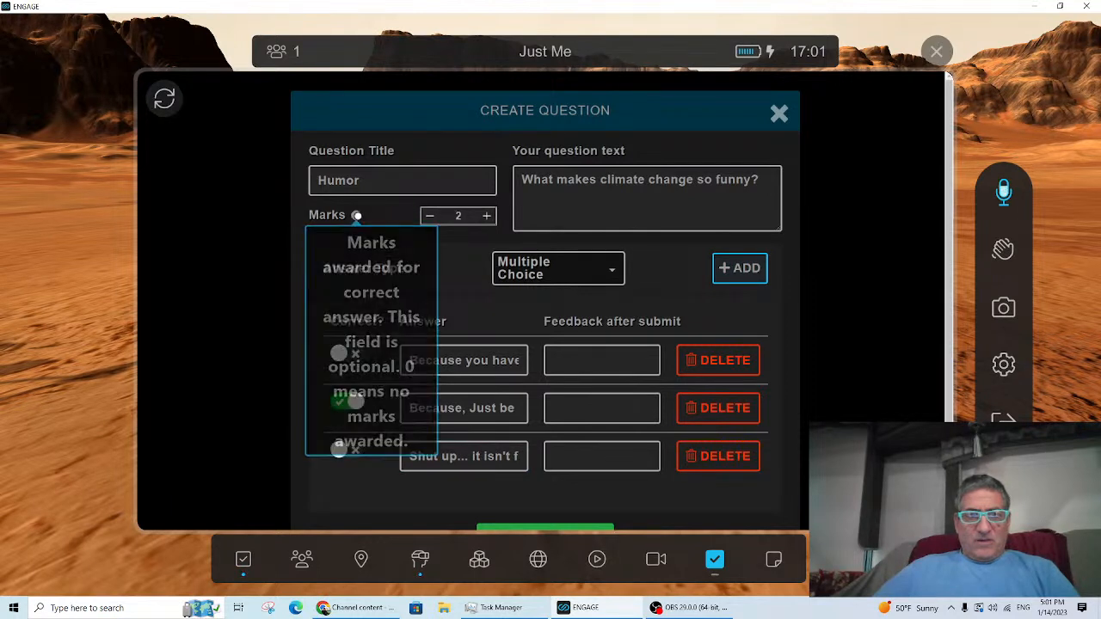
mouse_move(356, 216)
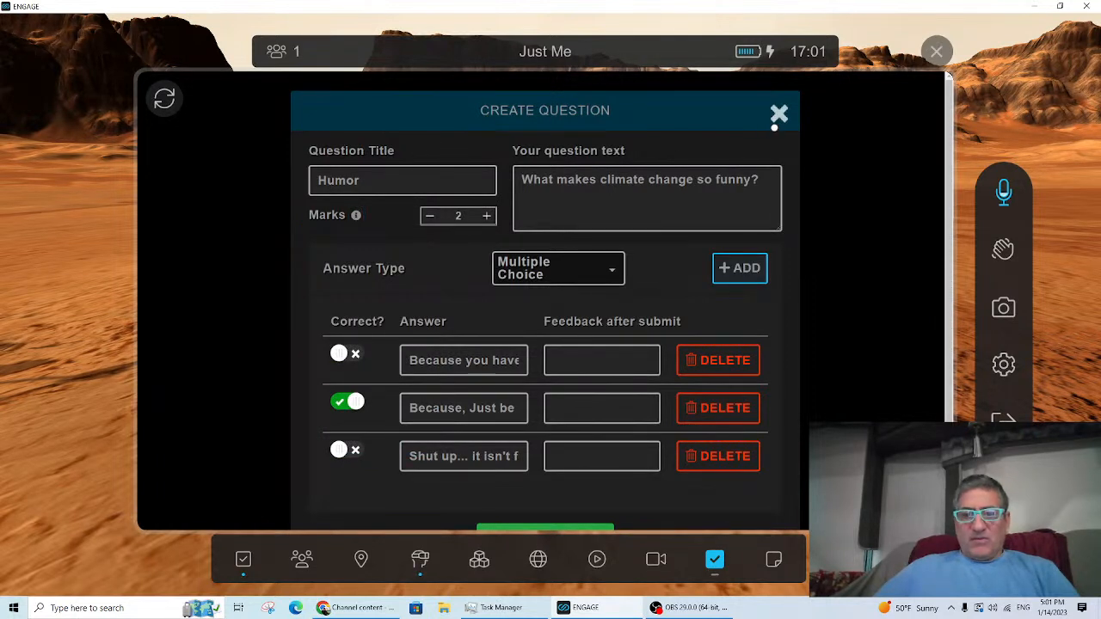
scroll(662, 337, down, 1)
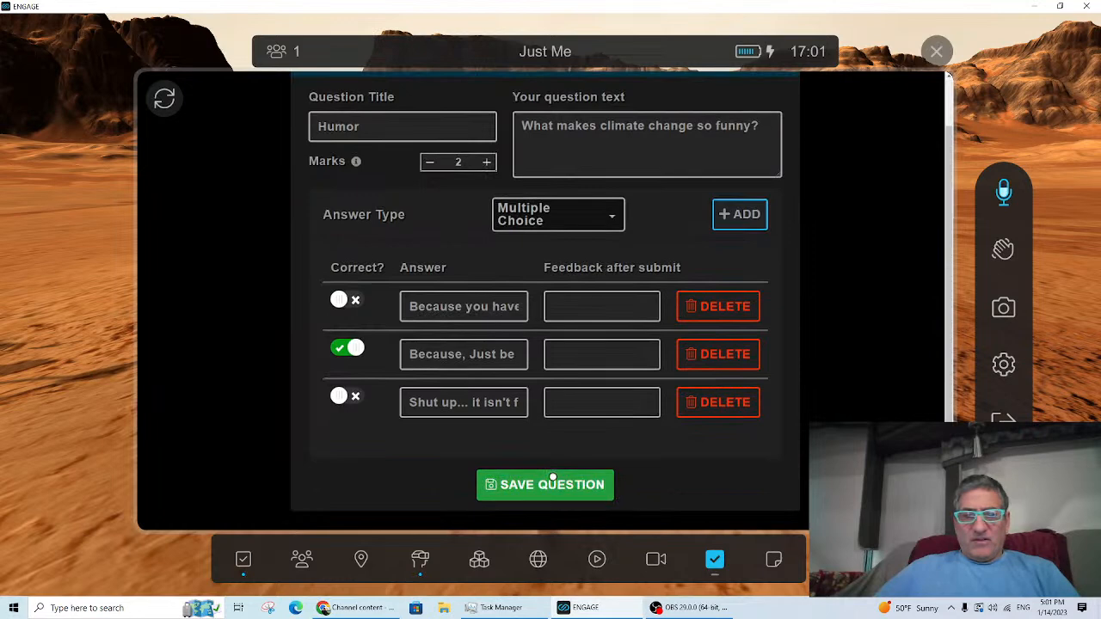
click(546, 497)
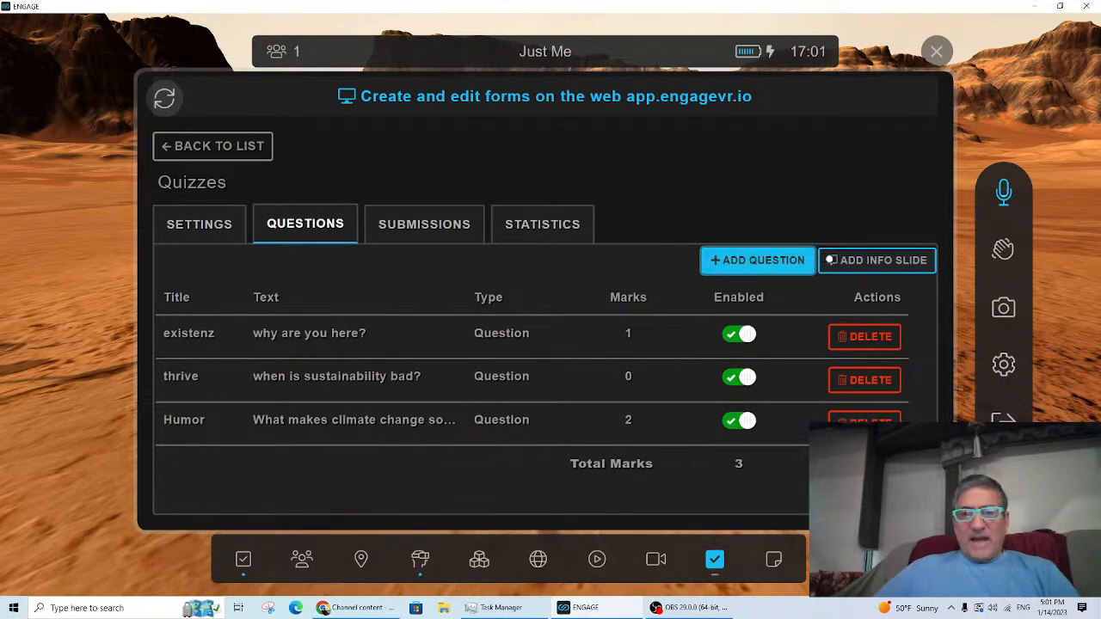
Step: Start a new info slide in the Quizzes form and title it "Climate change on Mars"
click(864, 263)
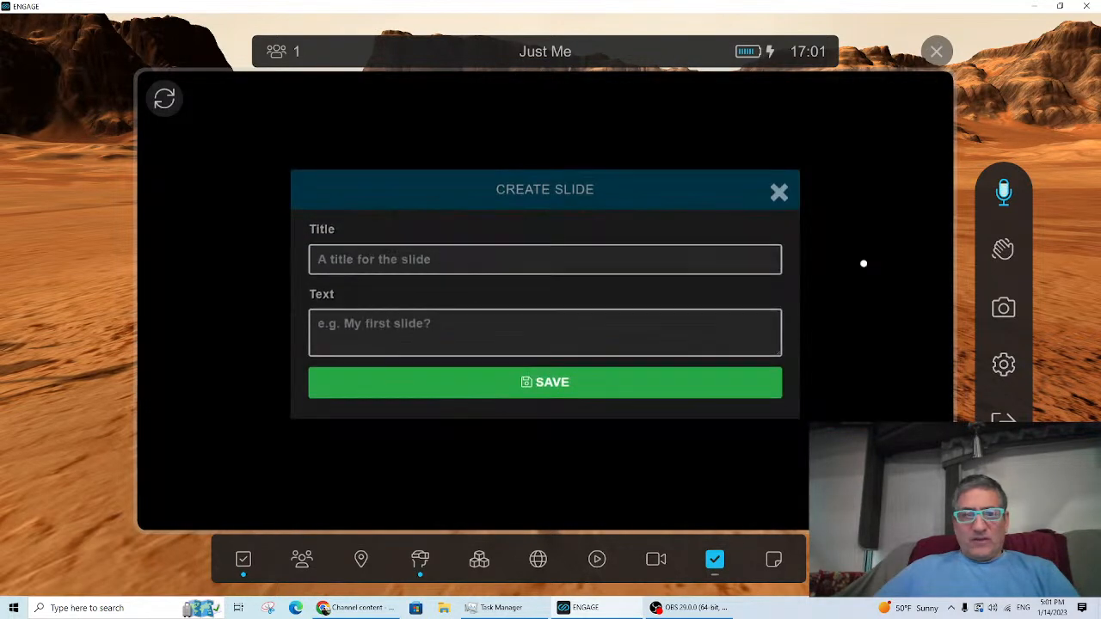
click(459, 266)
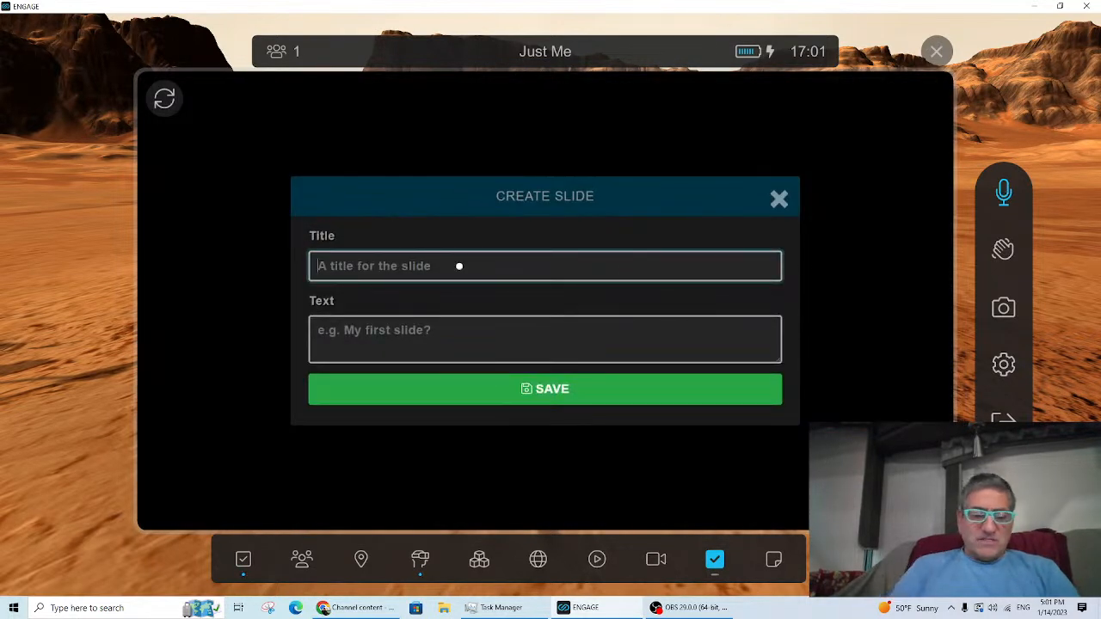
text(Climate cn)
key(BackSpace)
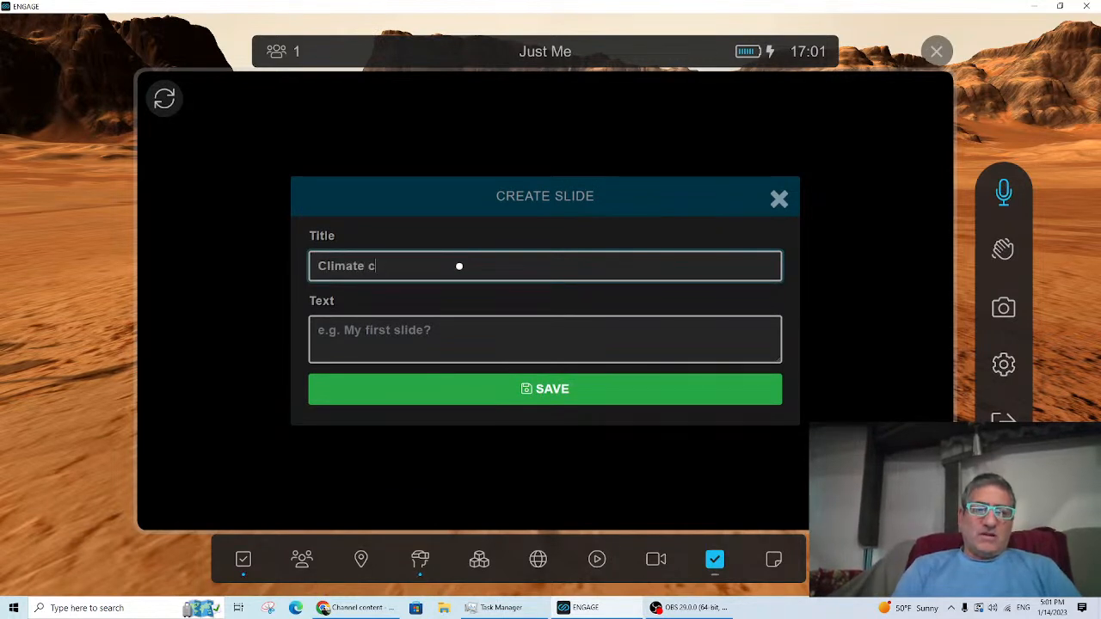
text(hange on Mars)
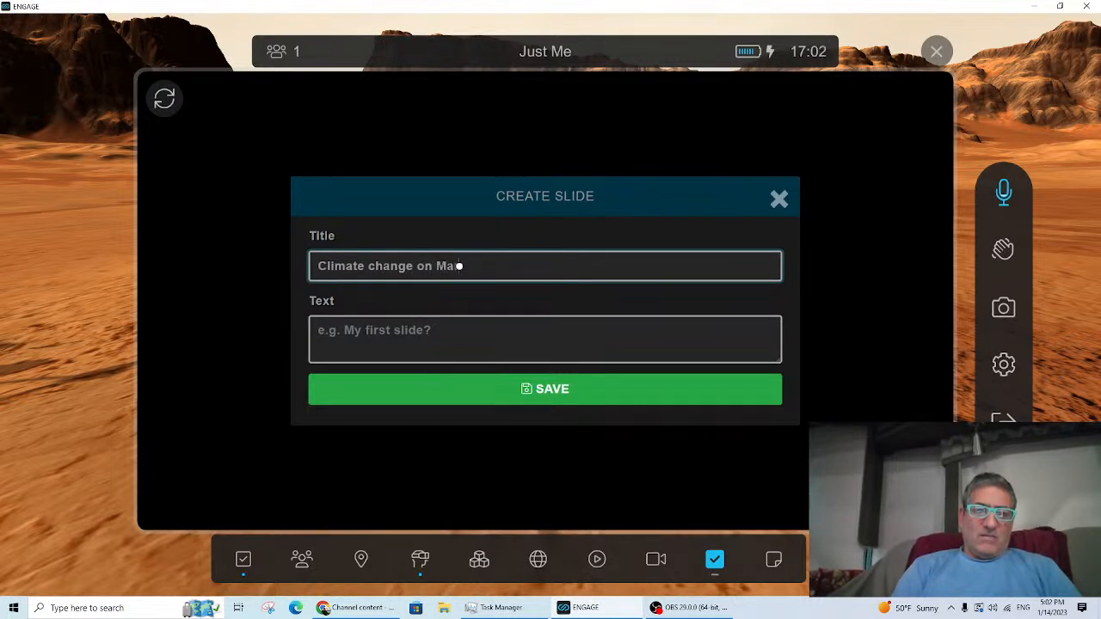
Step: Enter "Should we change the climate on Mars?" as the slide's text and save the slide
click(399, 343)
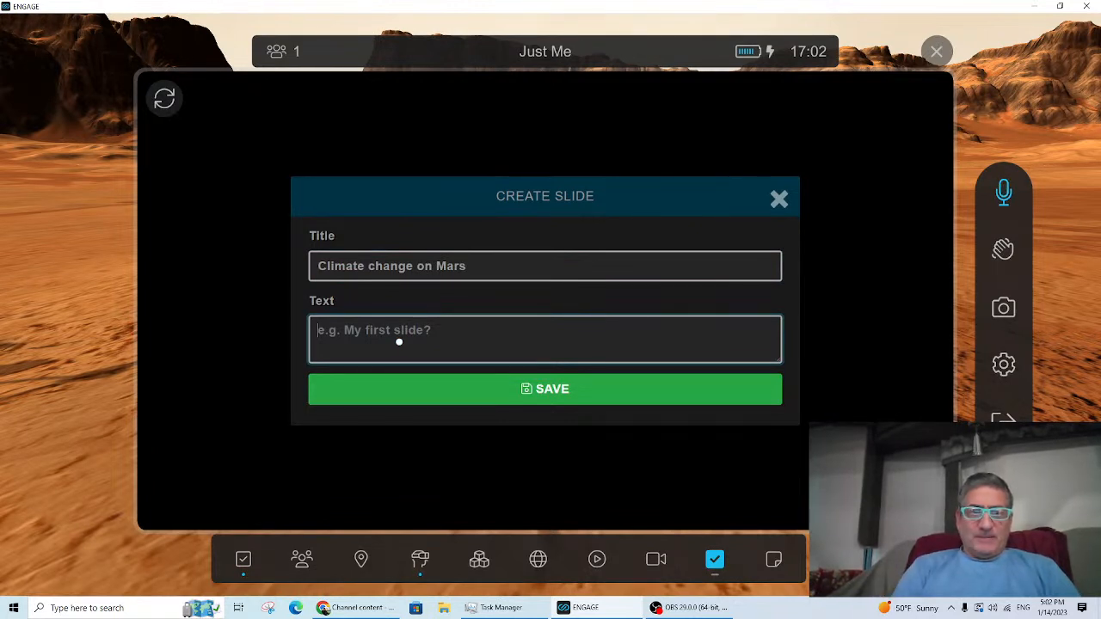
text(Should )
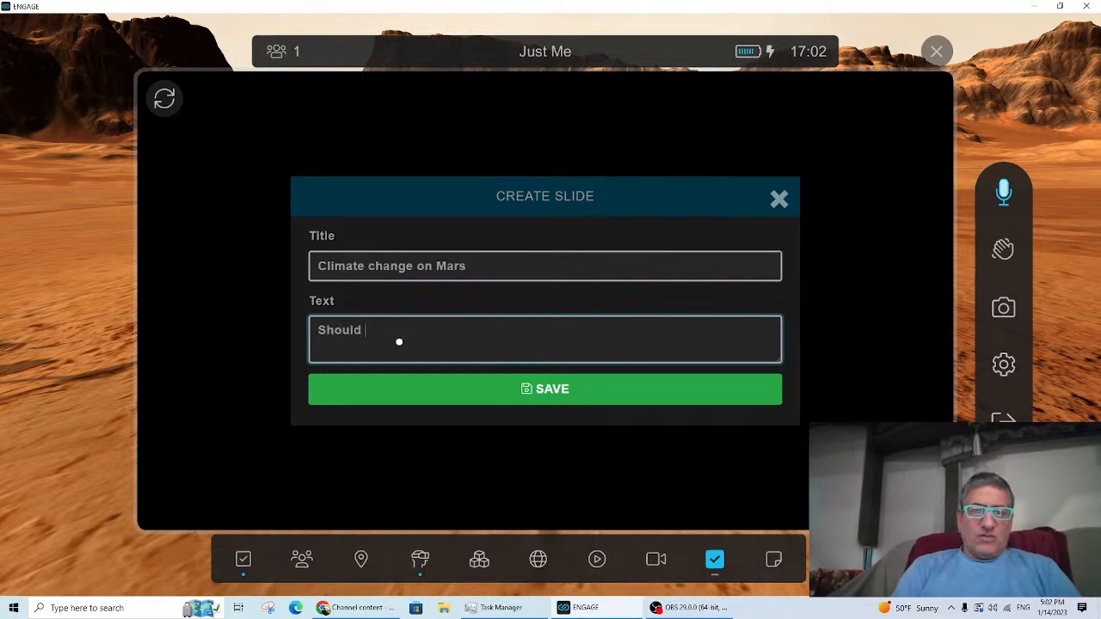
text(we change the)
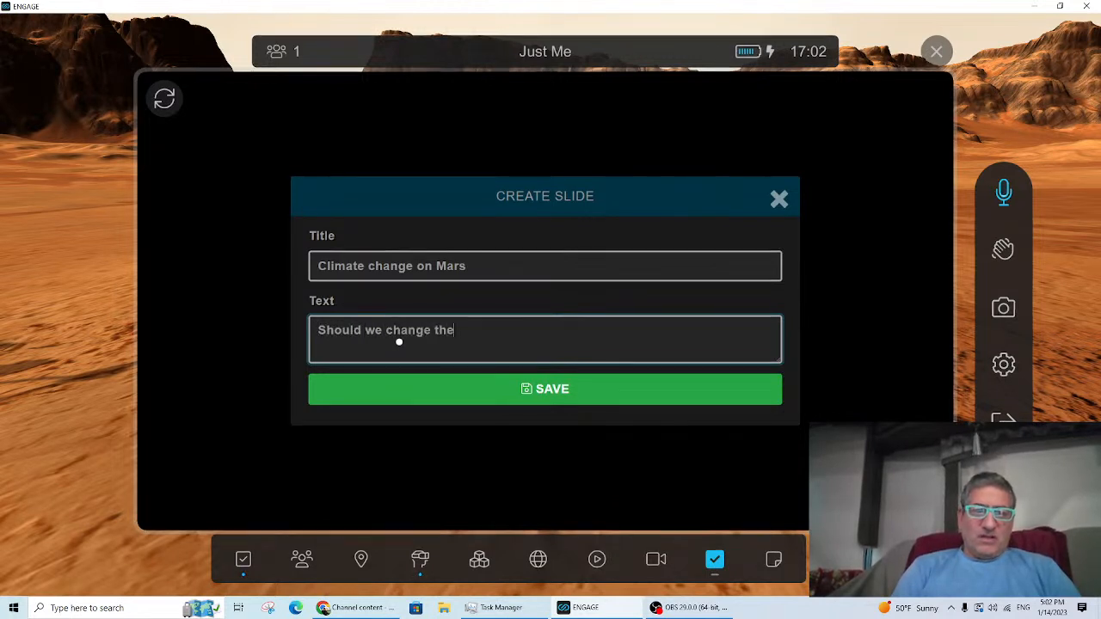
text( climate on Mars?)
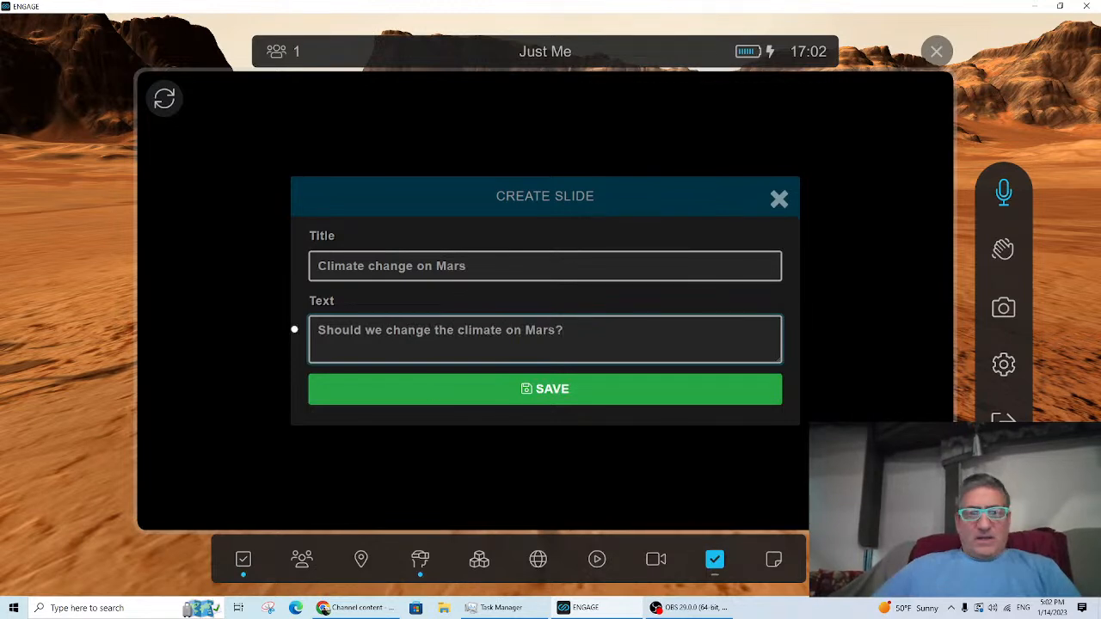
click(508, 388)
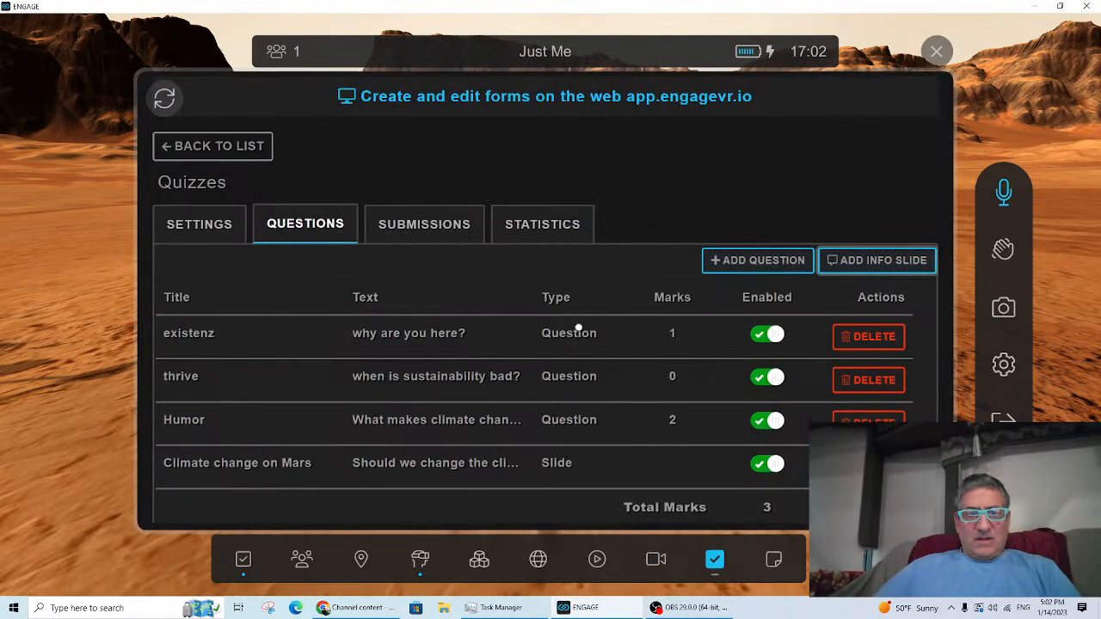
Step: View the submissions of the Quizzes form and return to the list of forms
click(412, 226)
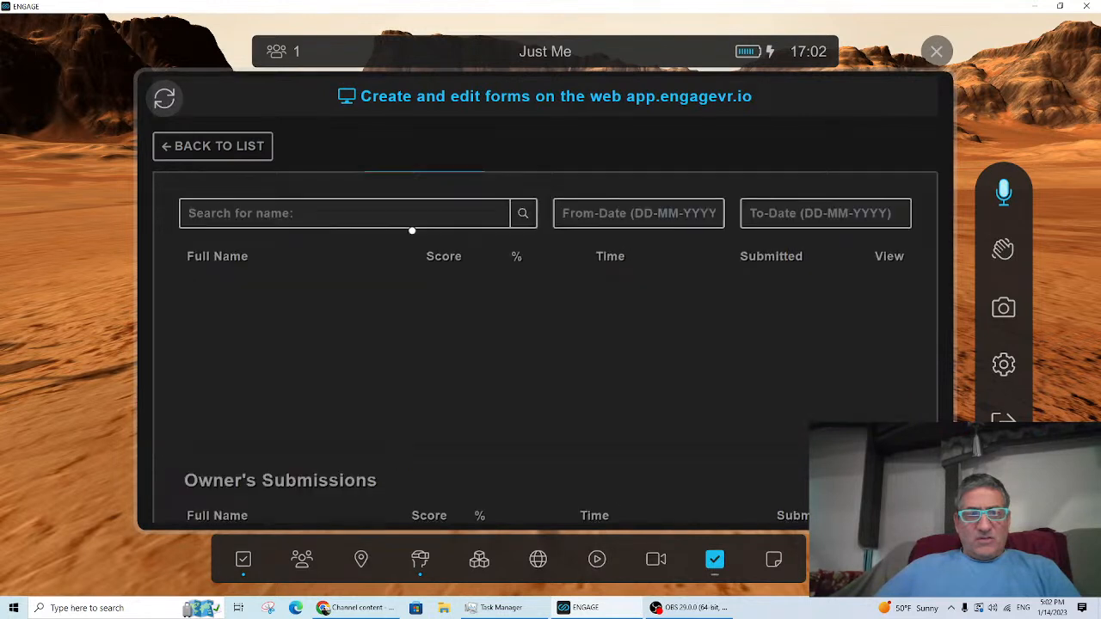
click(207, 146)
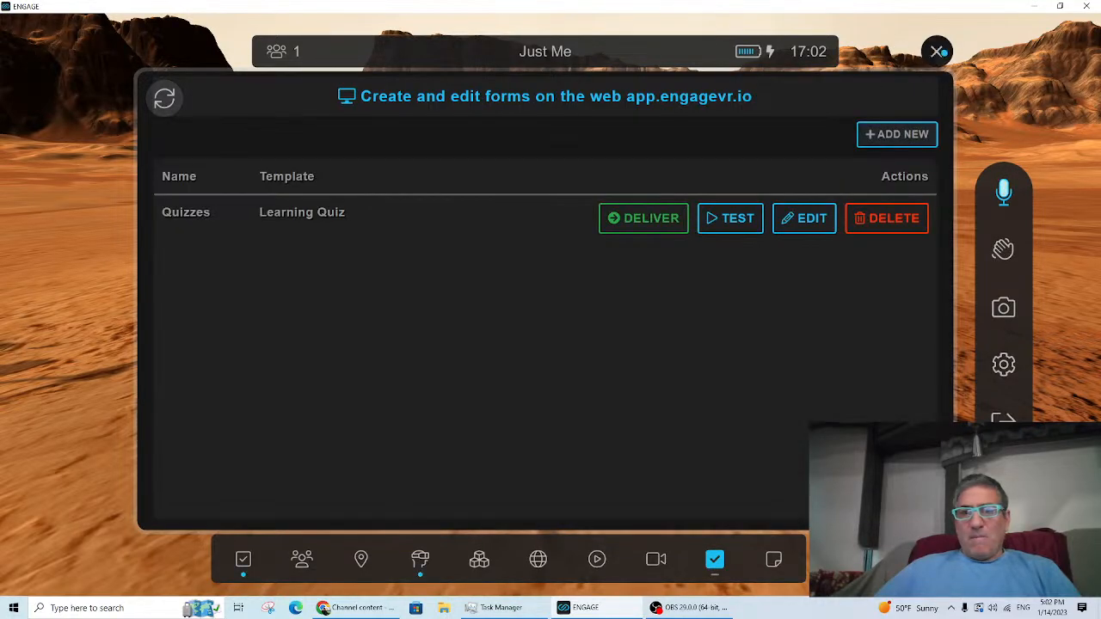
click(937, 52)
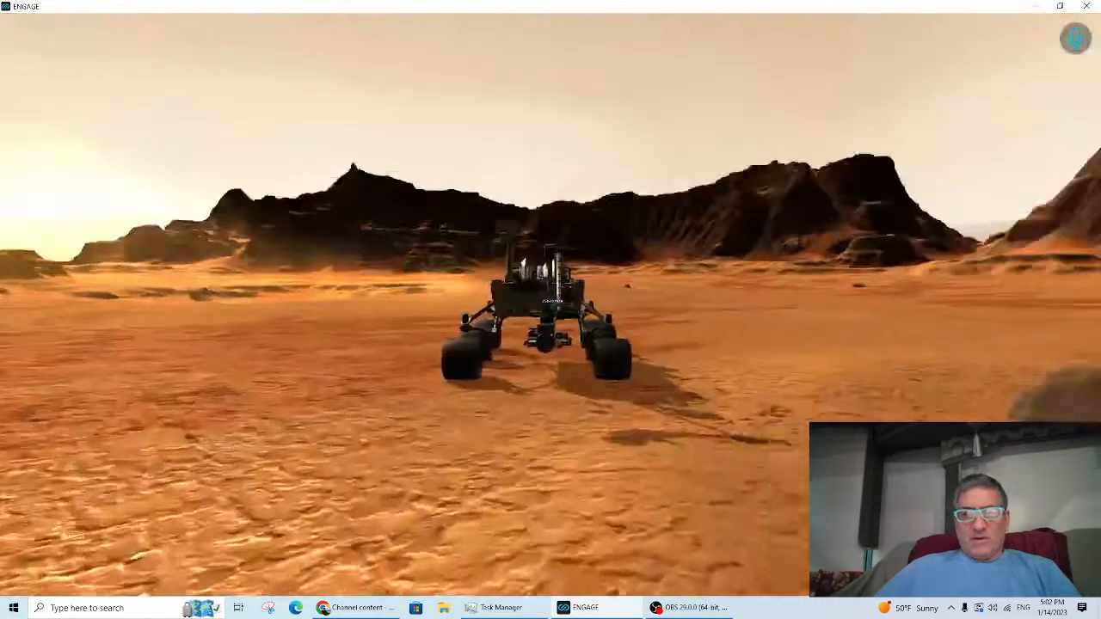
key(w)
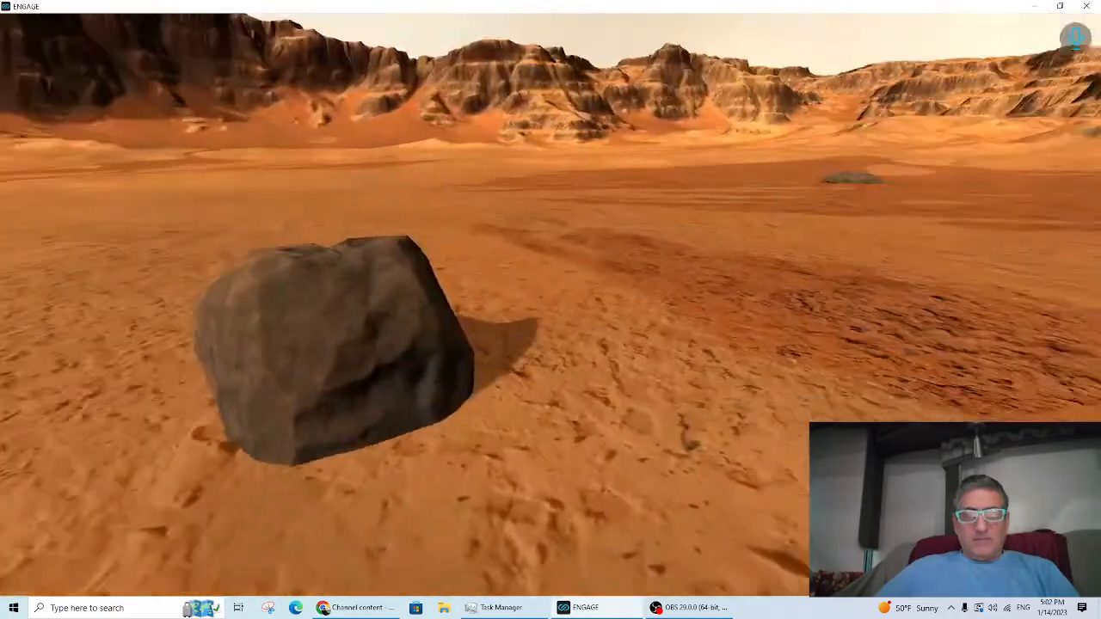
key(w)
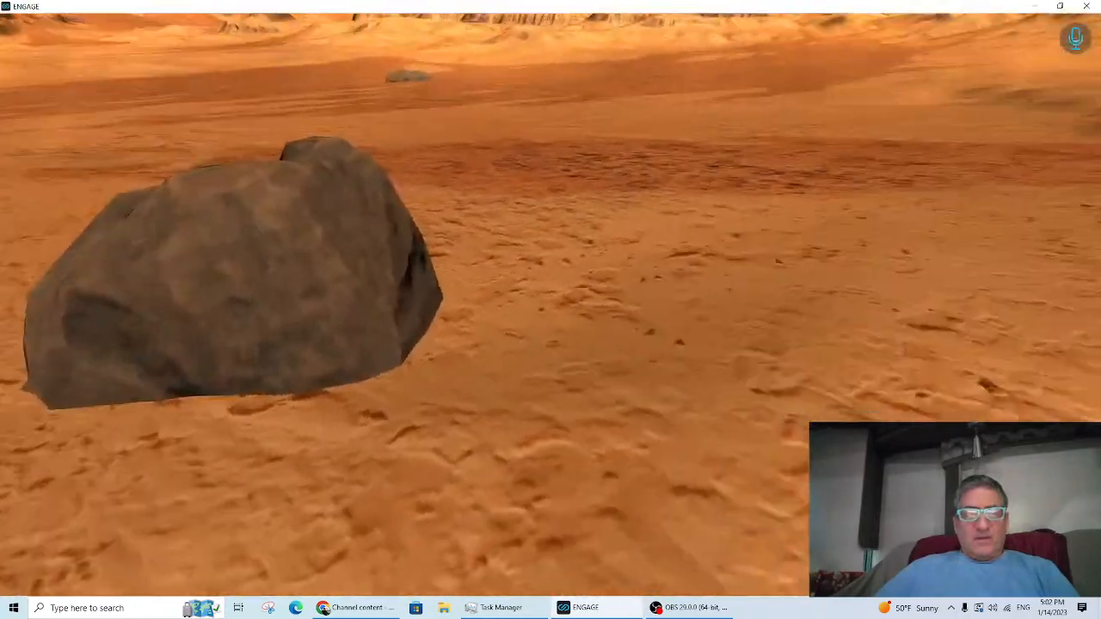
key(Escape)
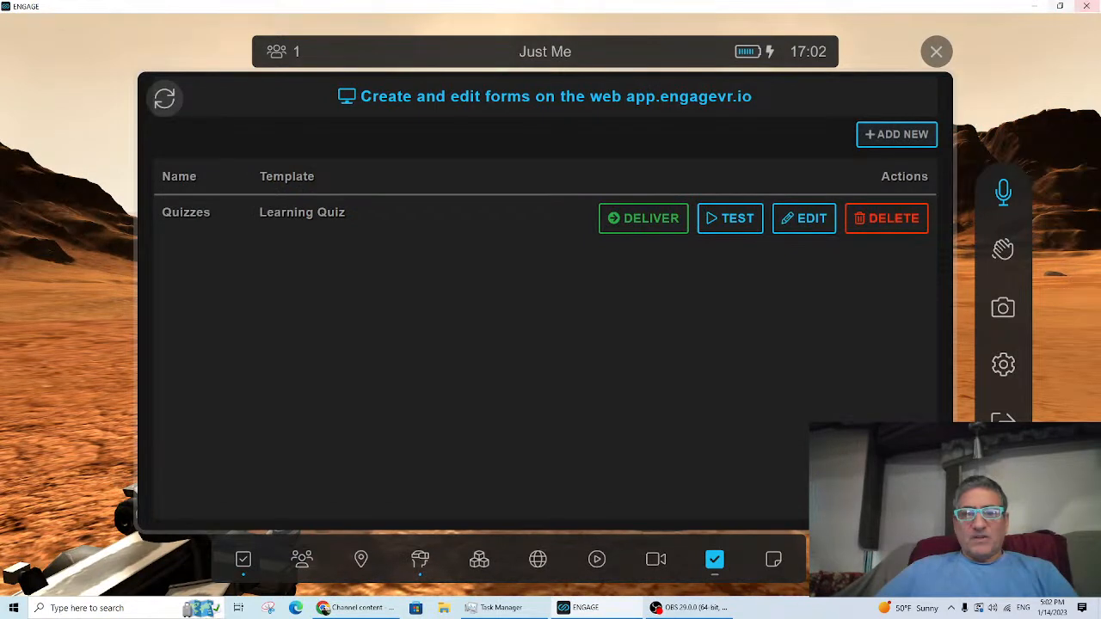
Step: Deliver the Quizzes form to everyone and submit "None of your business" as the answer to the first question
click(636, 221)
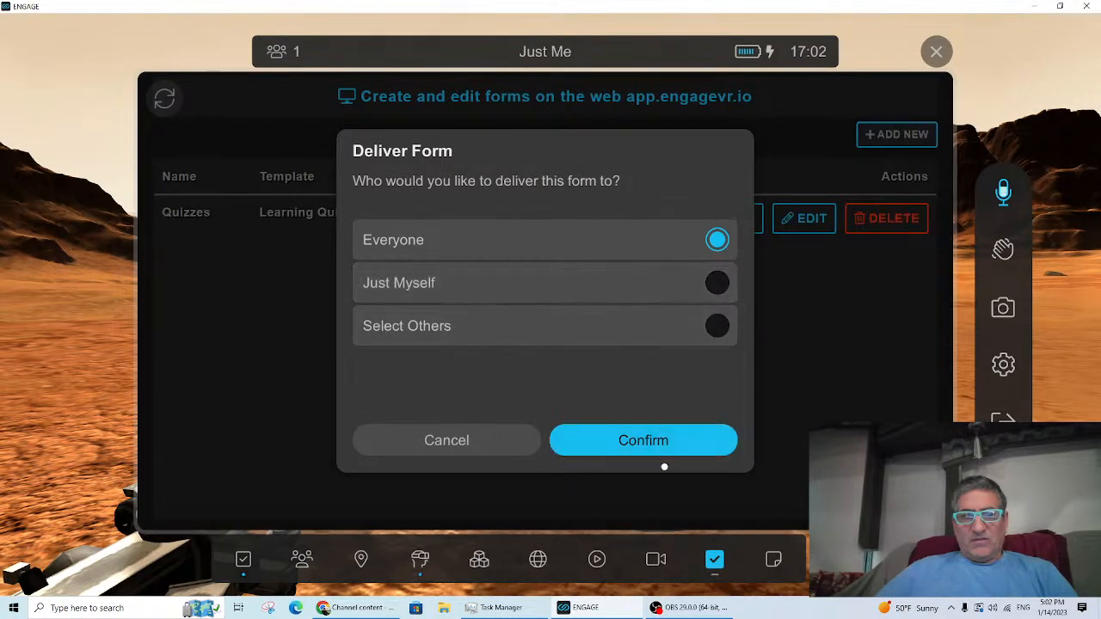
click(657, 446)
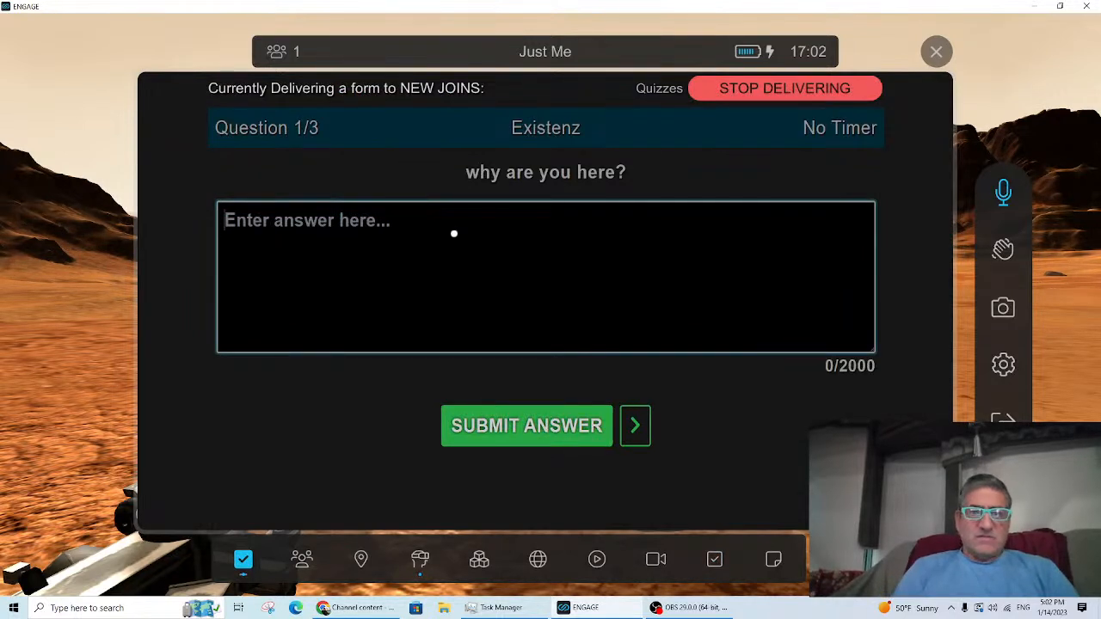
text(None)
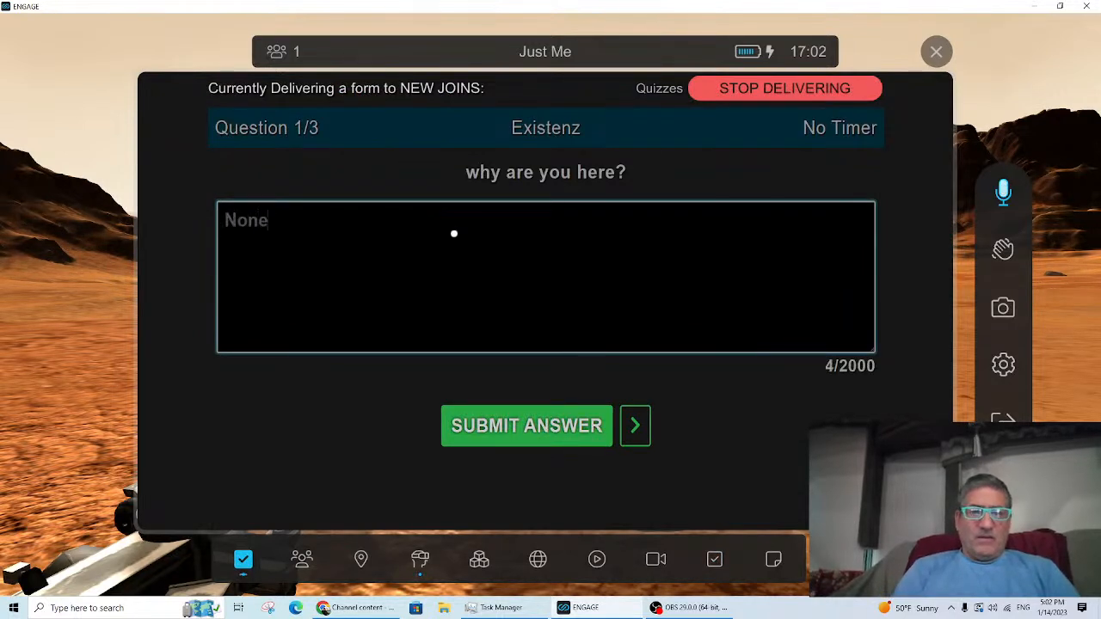
text( of your business)
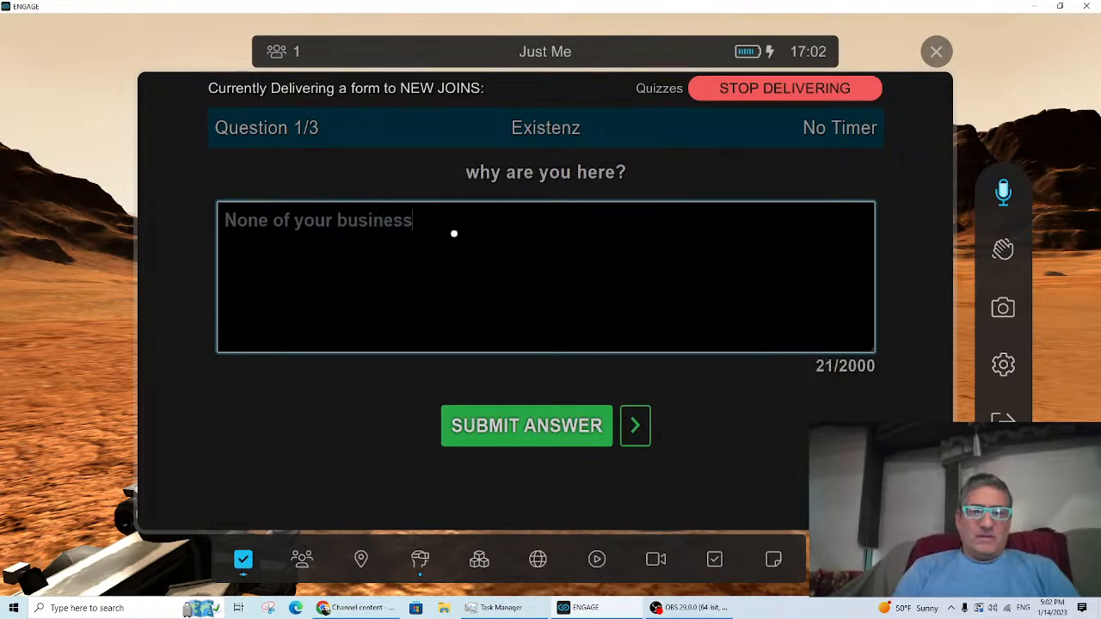
click(558, 439)
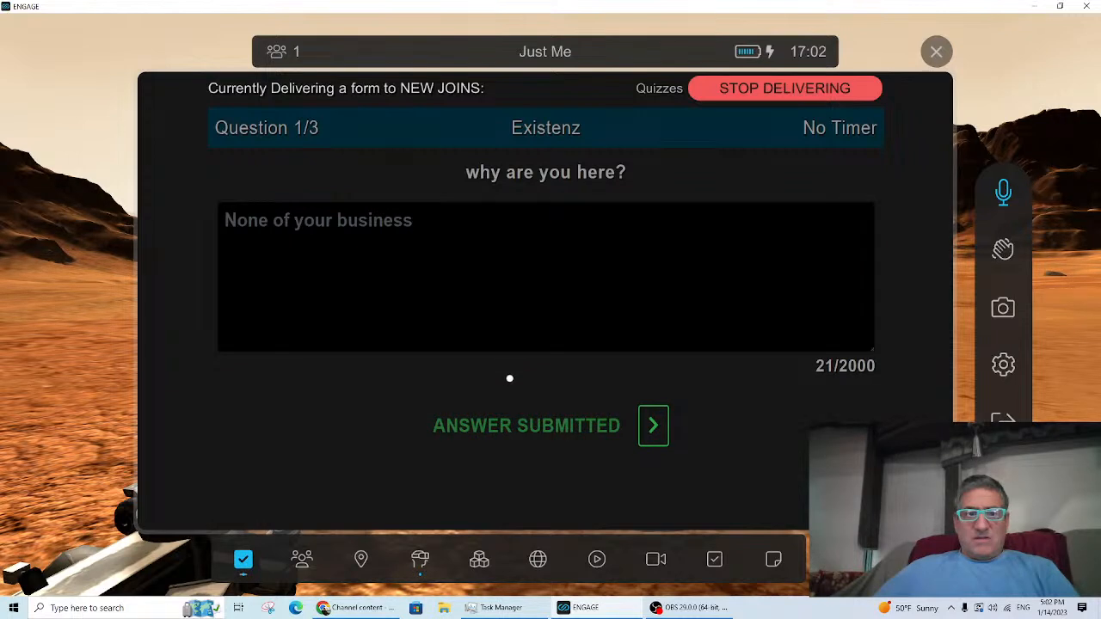
Step: Submit "Low level" as the answer to the second question and "Because you have to warm to it." for the third
click(655, 441)
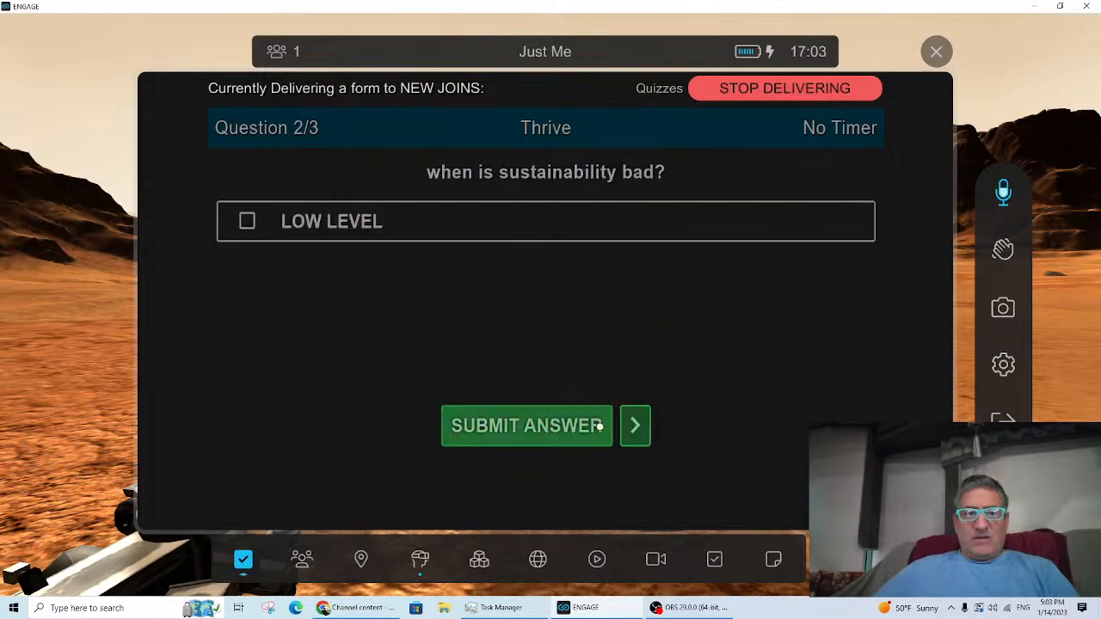
click(247, 226)
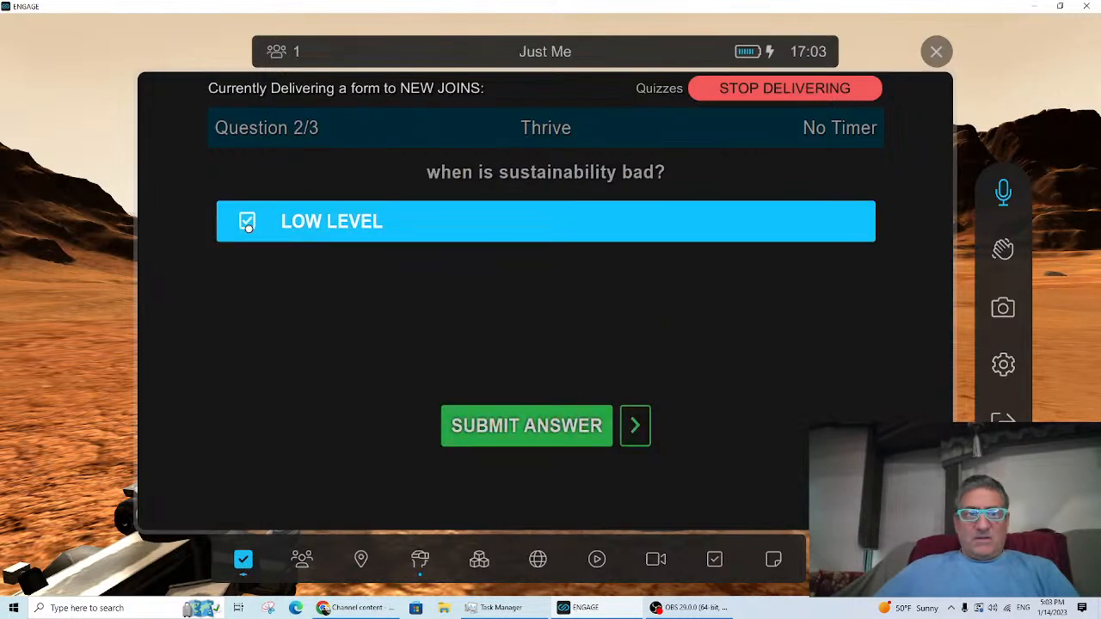
click(556, 429)
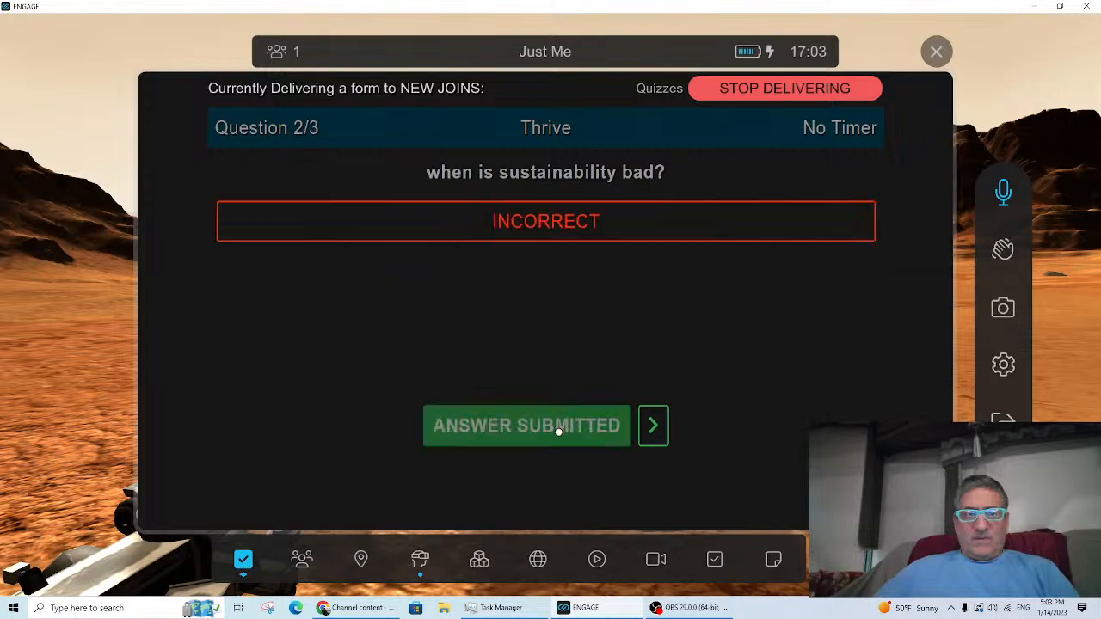
click(652, 430)
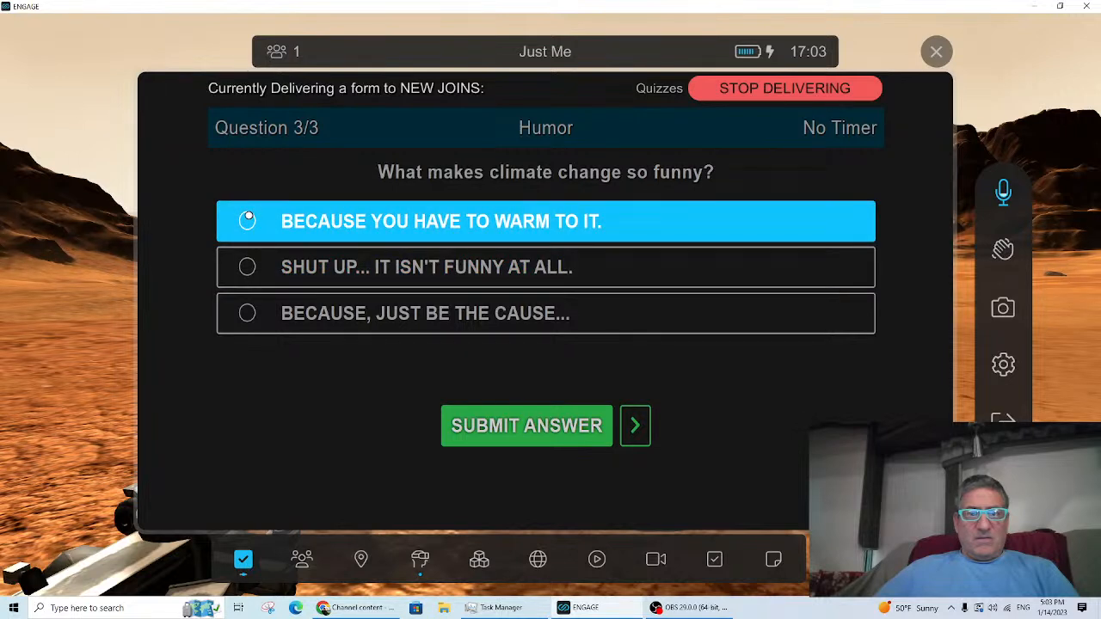
click(510, 427)
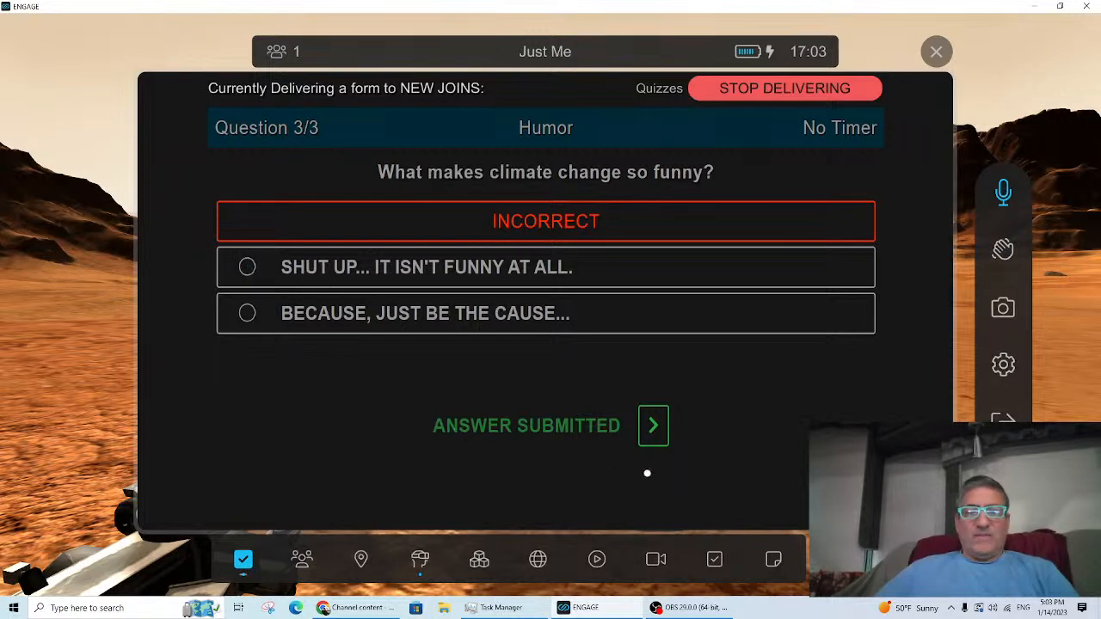
Step: Advance past the third question, submit the quiz, and exit from its results to the menu
click(653, 428)
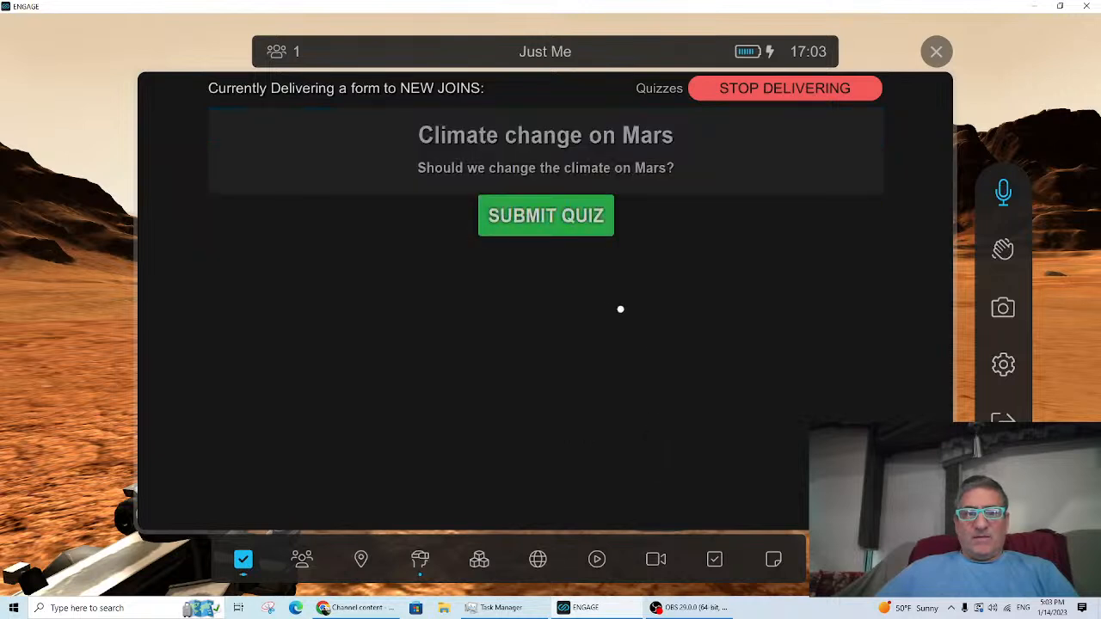
click(523, 202)
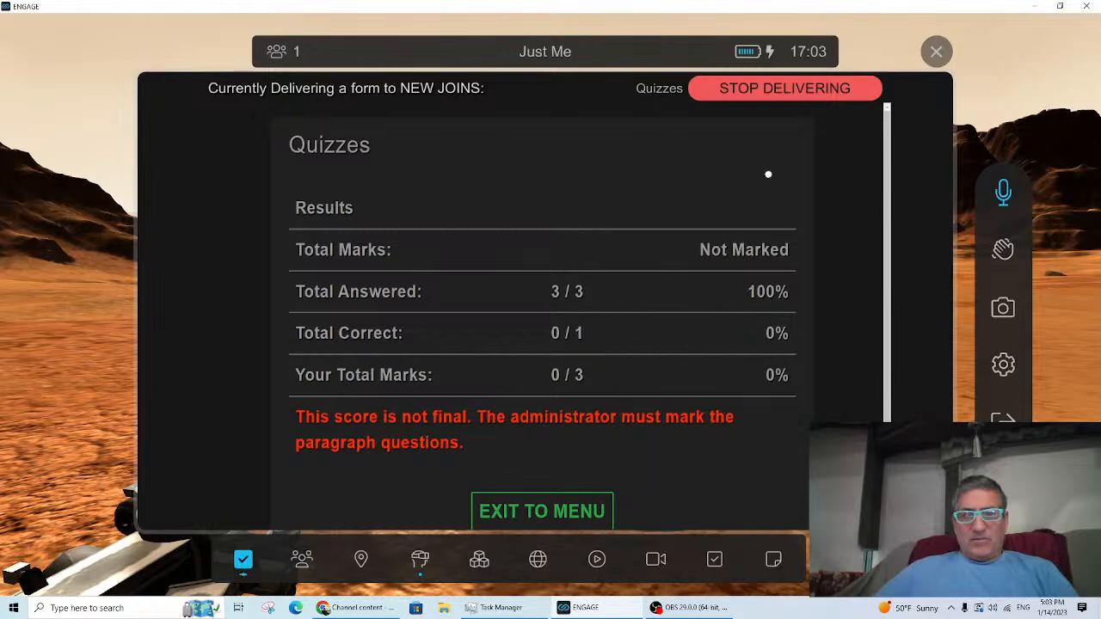
scroll(644, 279, down, 1)
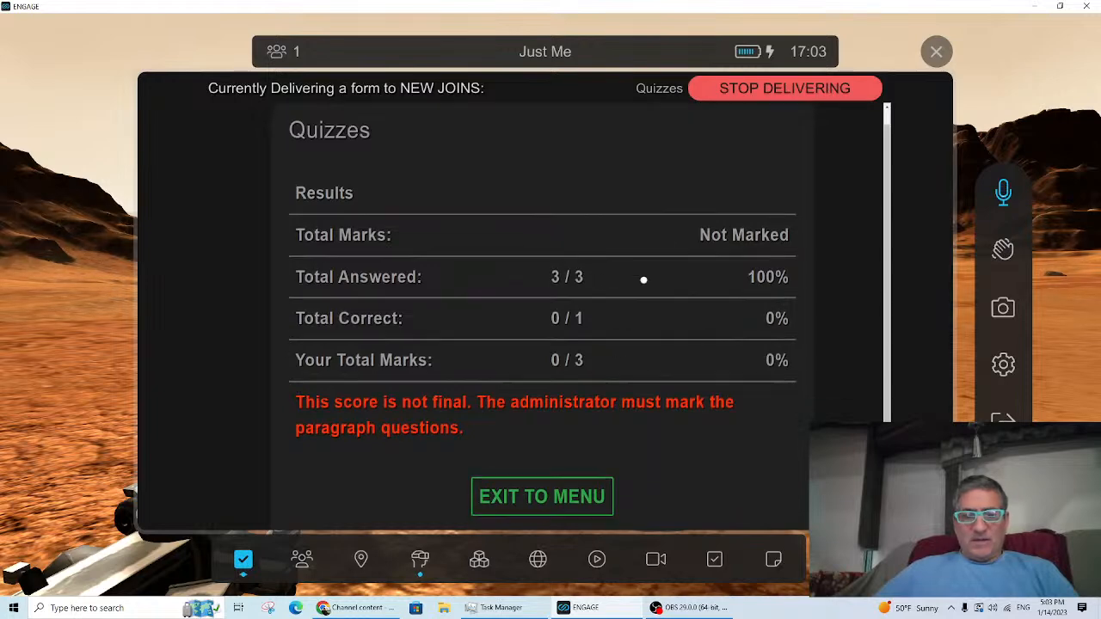
click(567, 507)
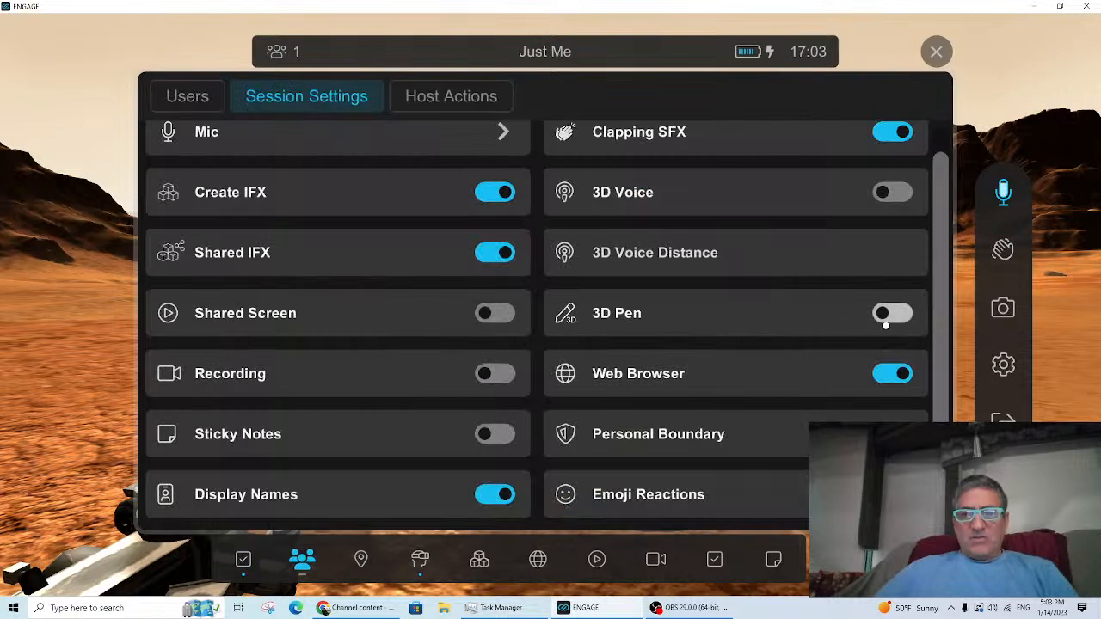
Step: Enable the 3D Pen in the session settings and share the Google web browser page on the shared screen
click(900, 316)
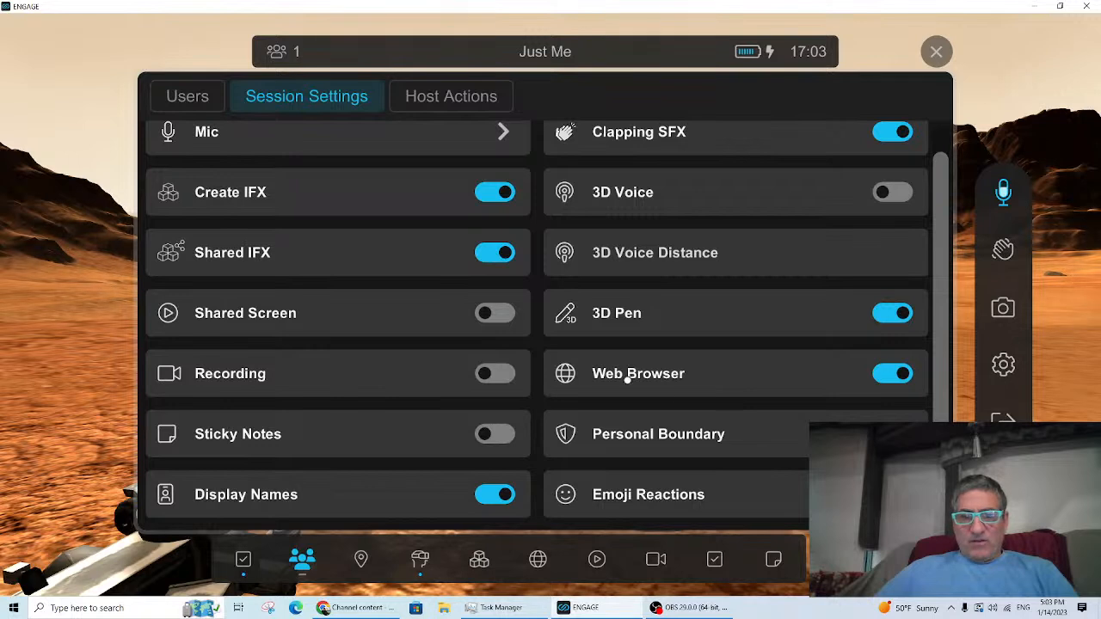
click(537, 559)
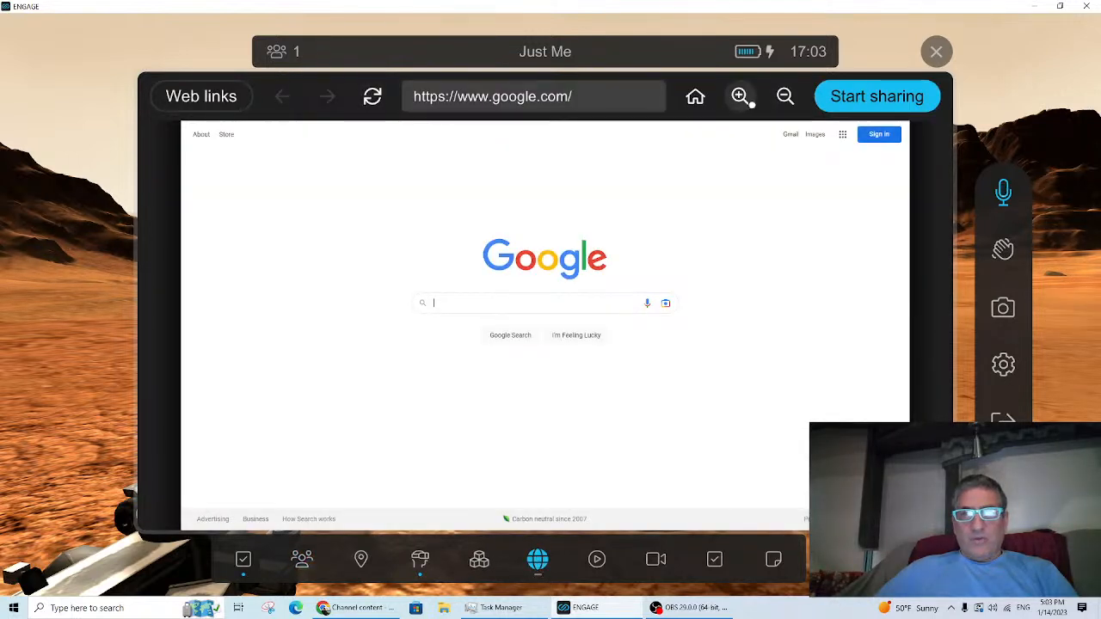
click(878, 101)
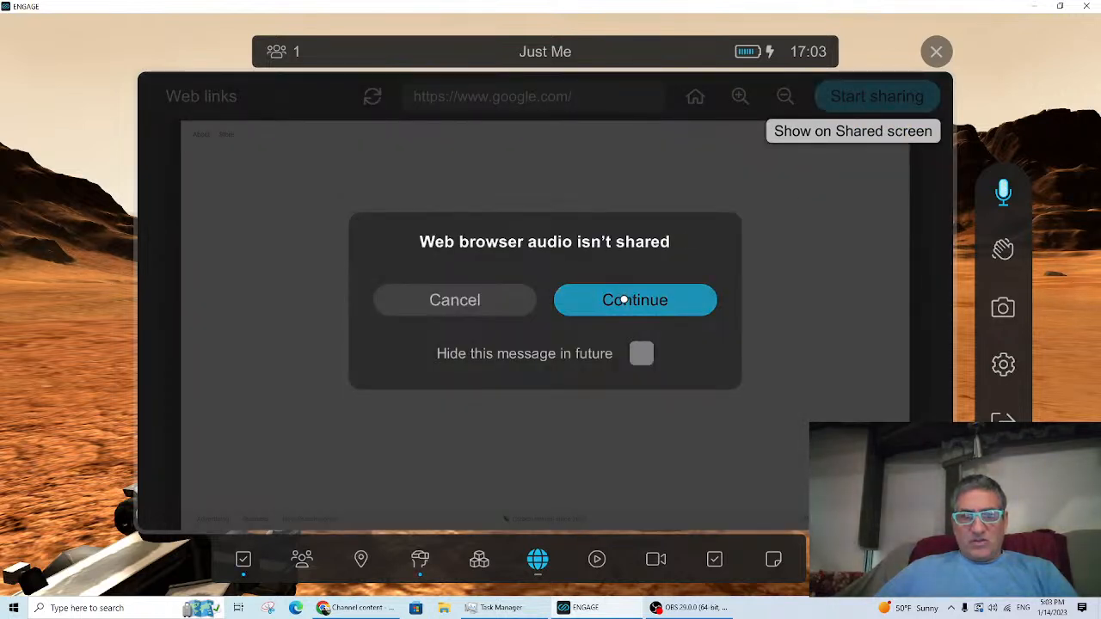
click(623, 299)
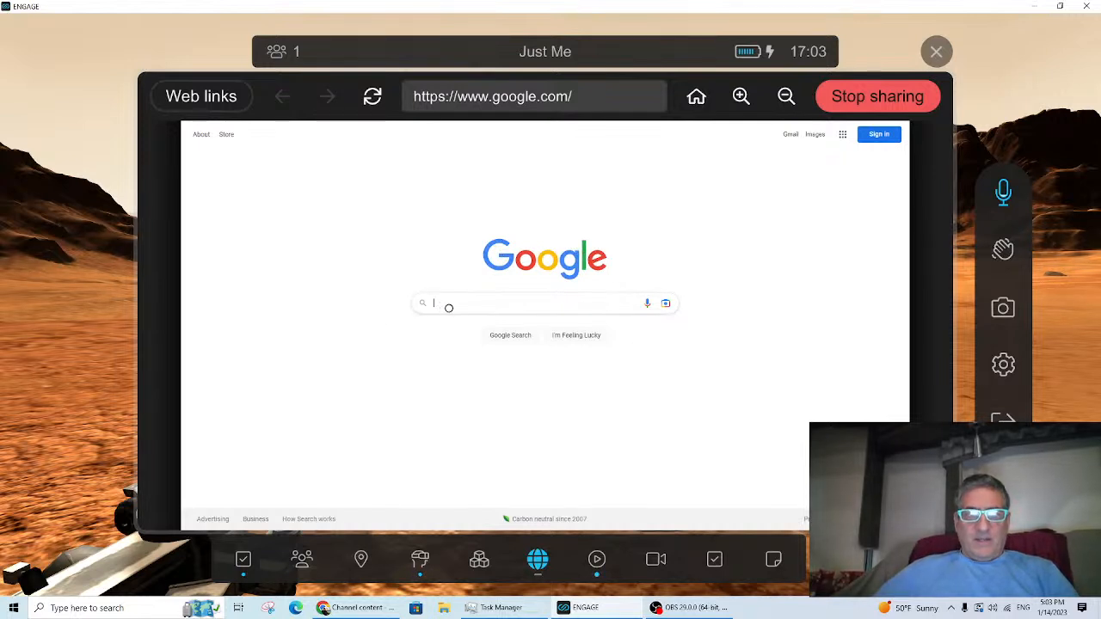
Step: Search Google for "terraforming mars" in the shared browser and browse the image results
text(erere)
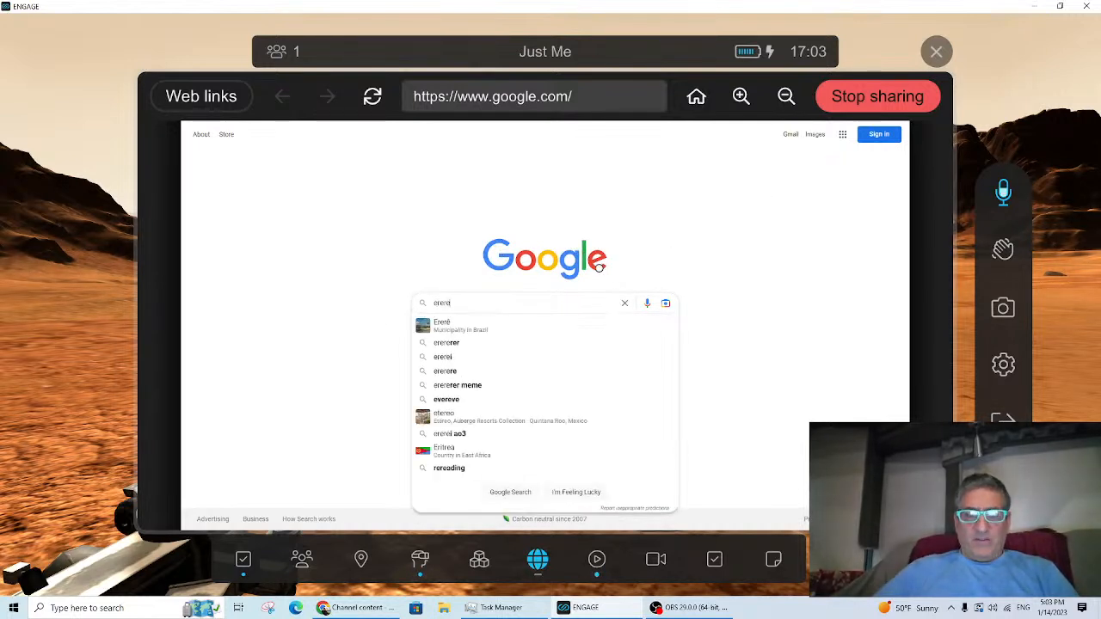
key(BackSpace)
key(BackSpace)
key(BackSpace)
key(BackSpace)
key(BackSpace)
text(terram)
key(BackSpace)
text(forming mars)
key(Return)
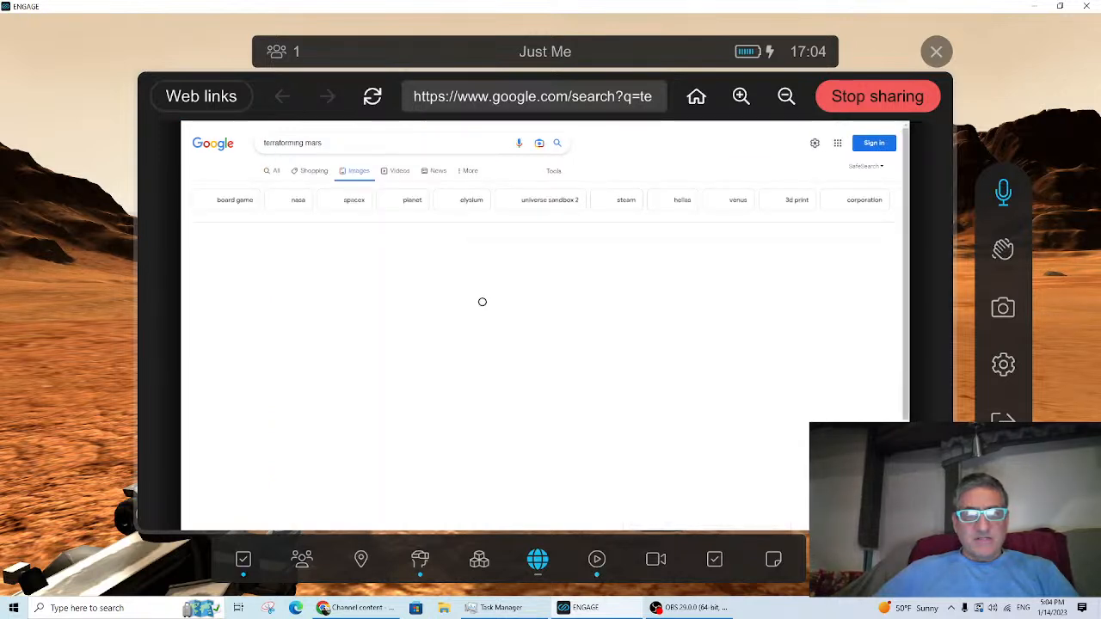
scroll(495, 297, down, 1)
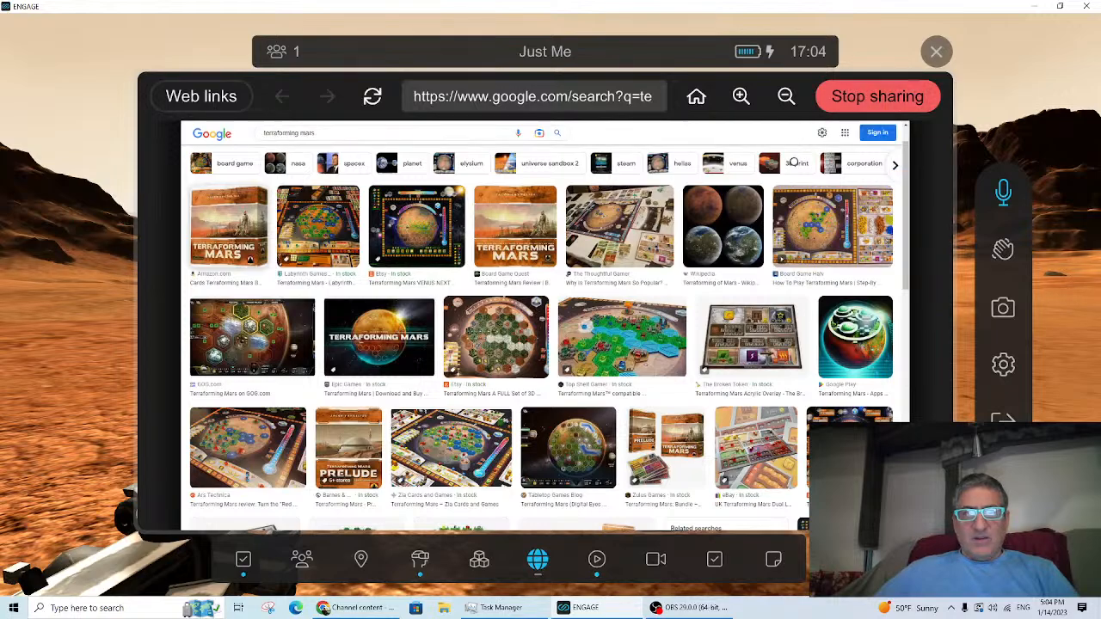
Step: Look around the Mars scene for the shared browser page and check it in the Shared Screen view
click(936, 53)
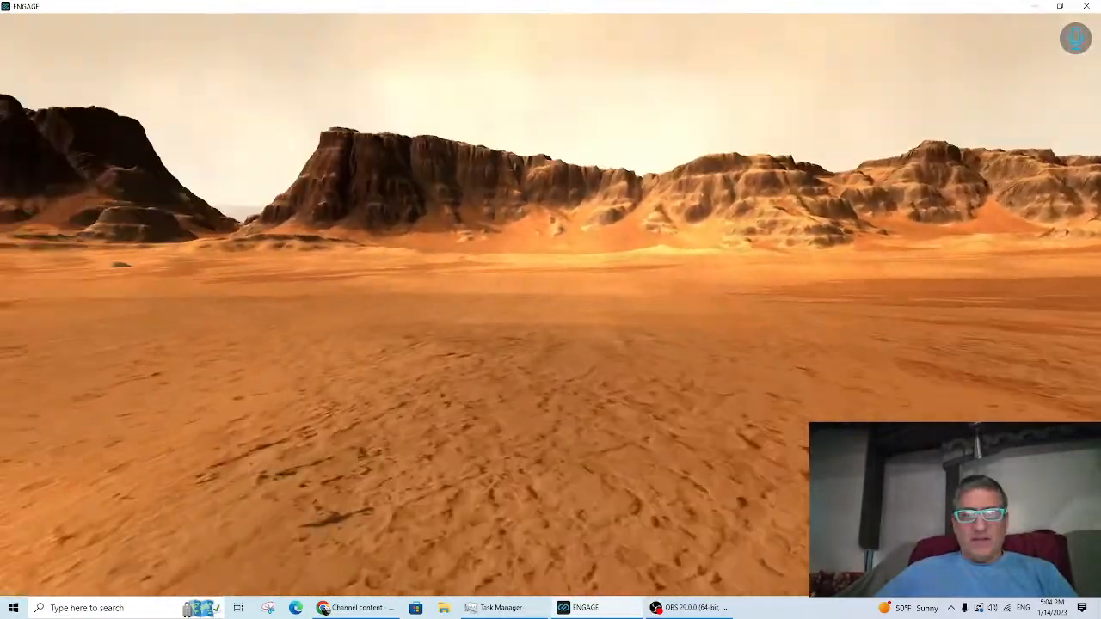
key(Escape)
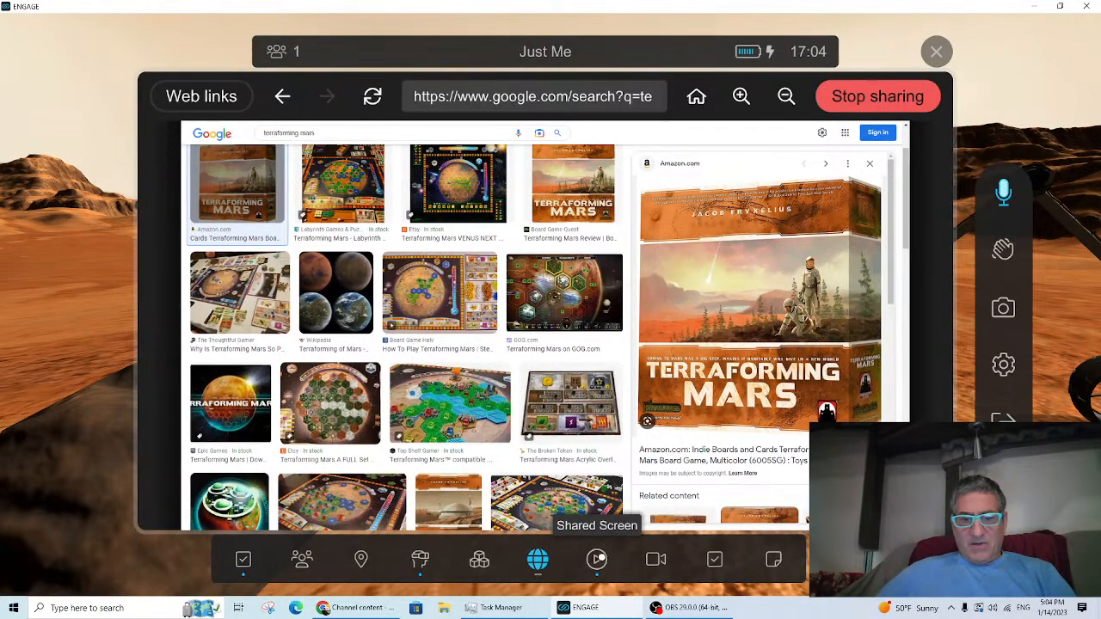
click(597, 560)
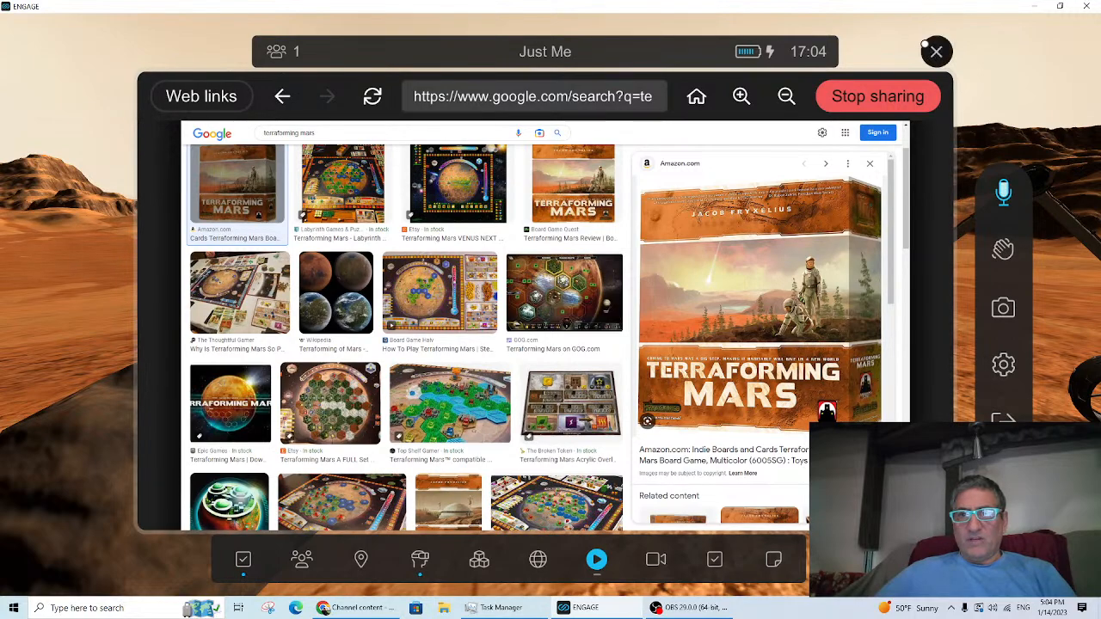
click(936, 52)
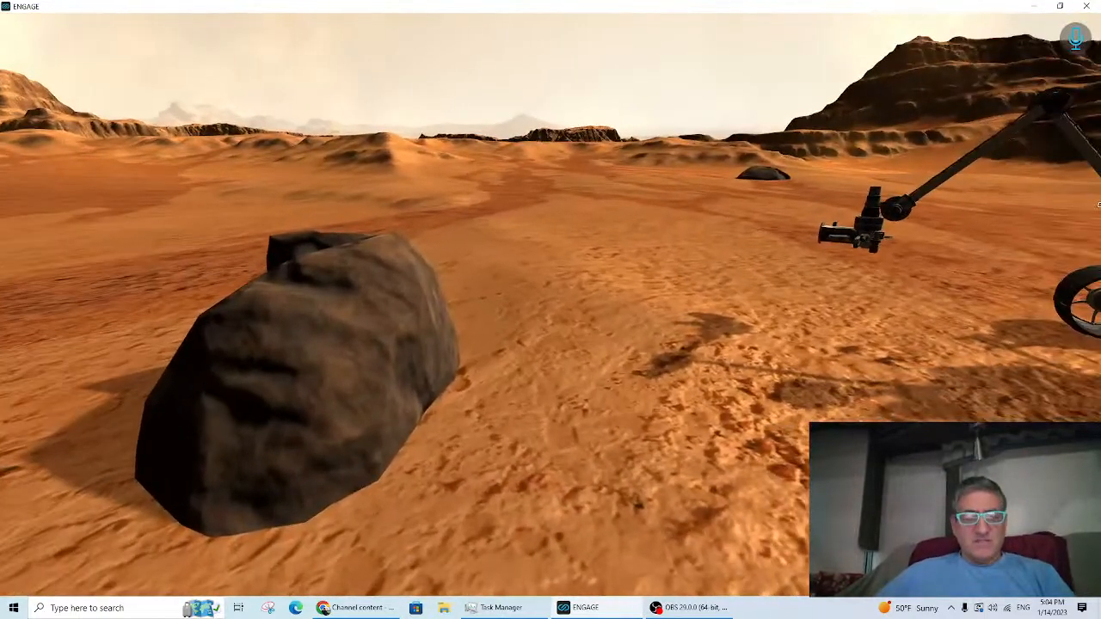
Step: Cancel loading the Sky Hotel and load the public 360 Video Room location instead
key(Escape)
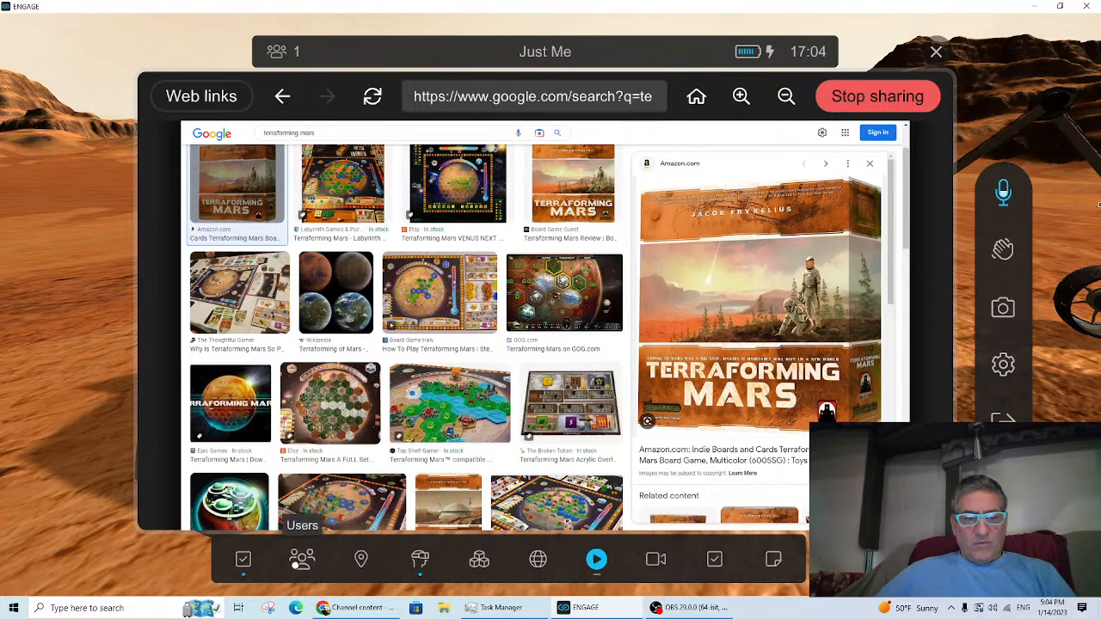
click(361, 559)
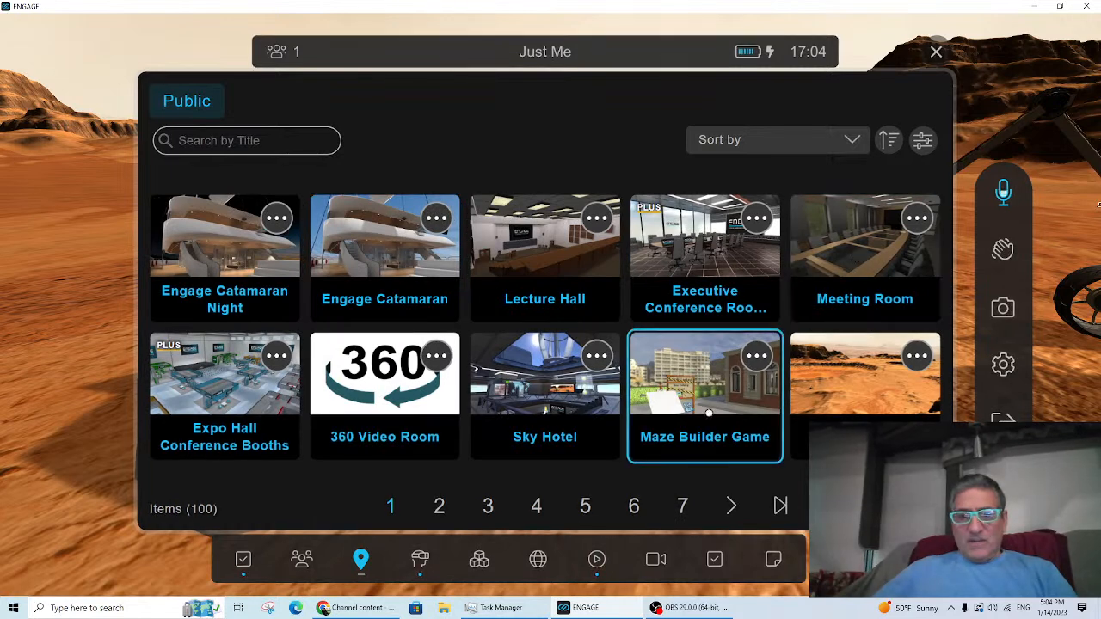
click(520, 377)
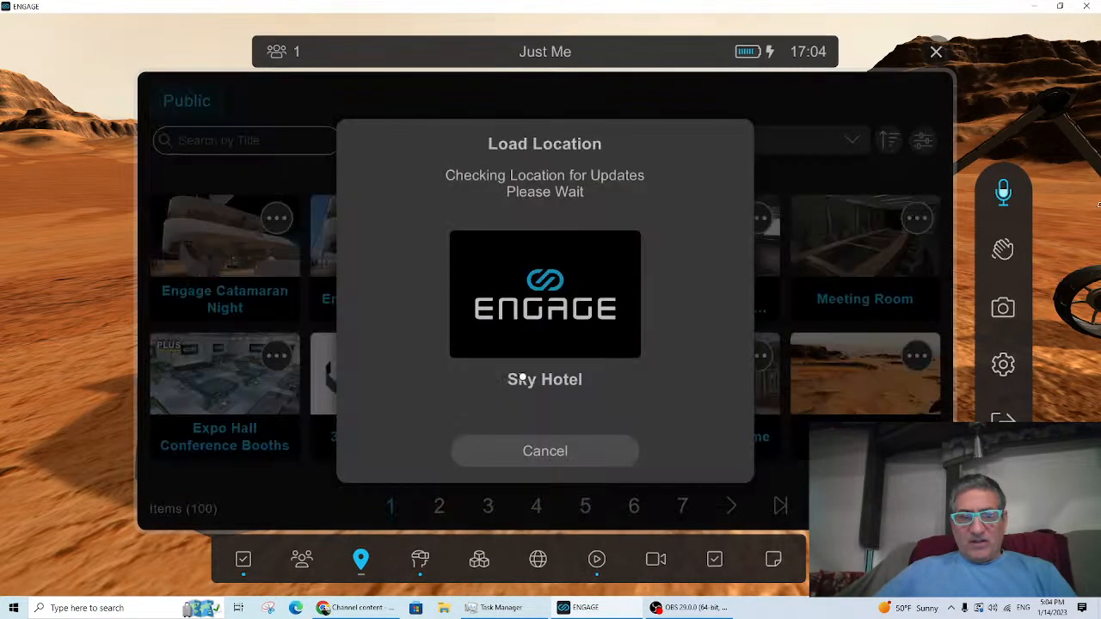
click(616, 448)
click(400, 391)
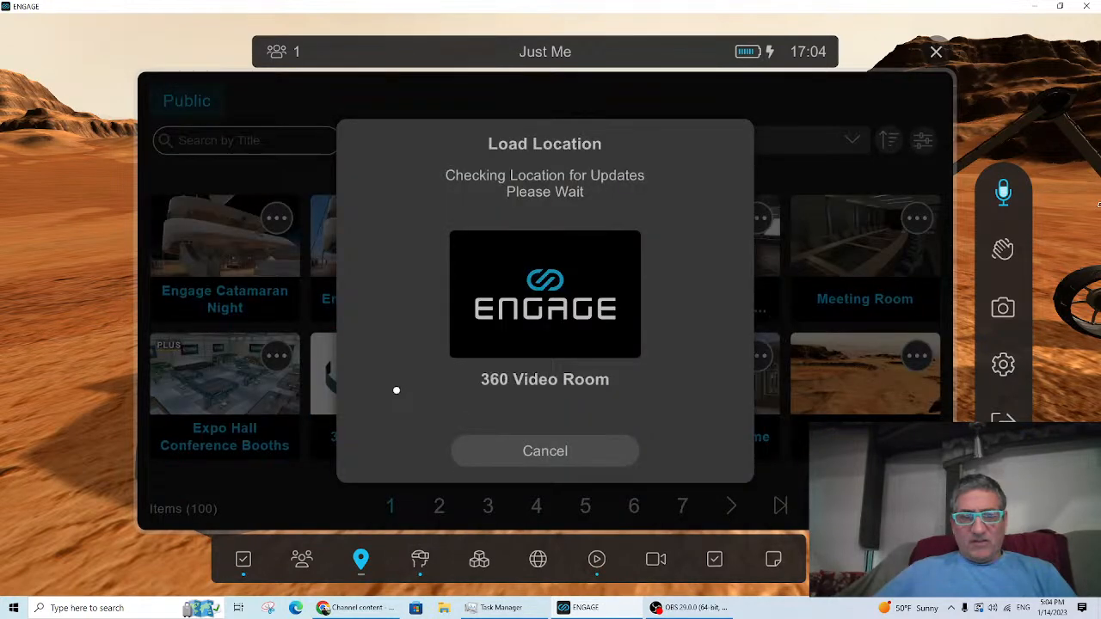
click(484, 451)
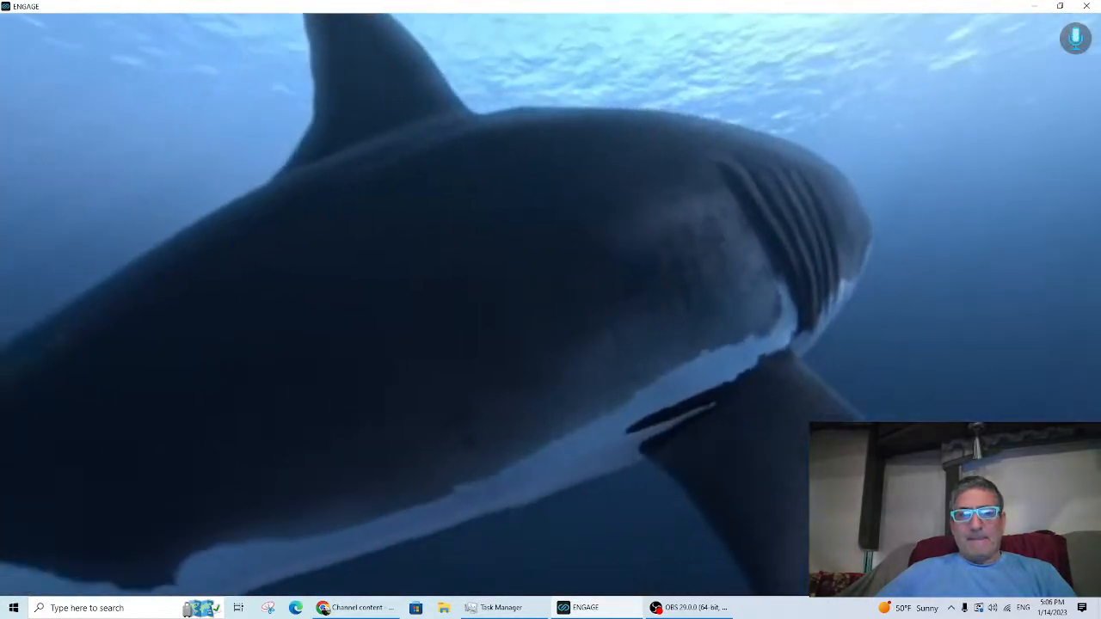
Step: Load the BiodigestersonMars.engage lesson from device storage on the Martian Surface and stop delivering the Quizzes form
key(Escape)
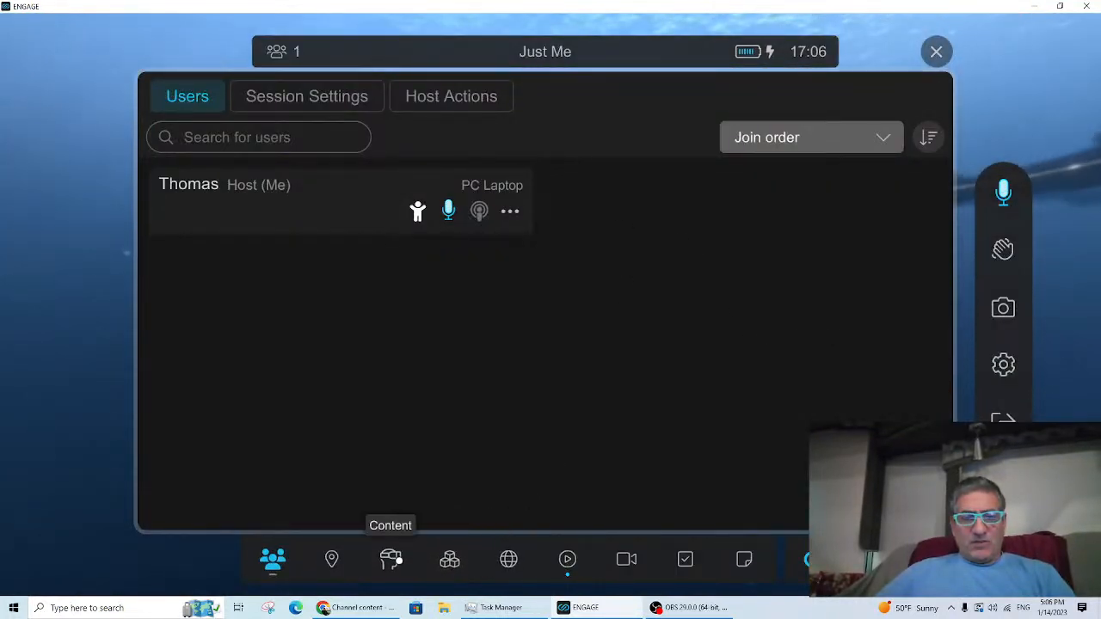
click(395, 560)
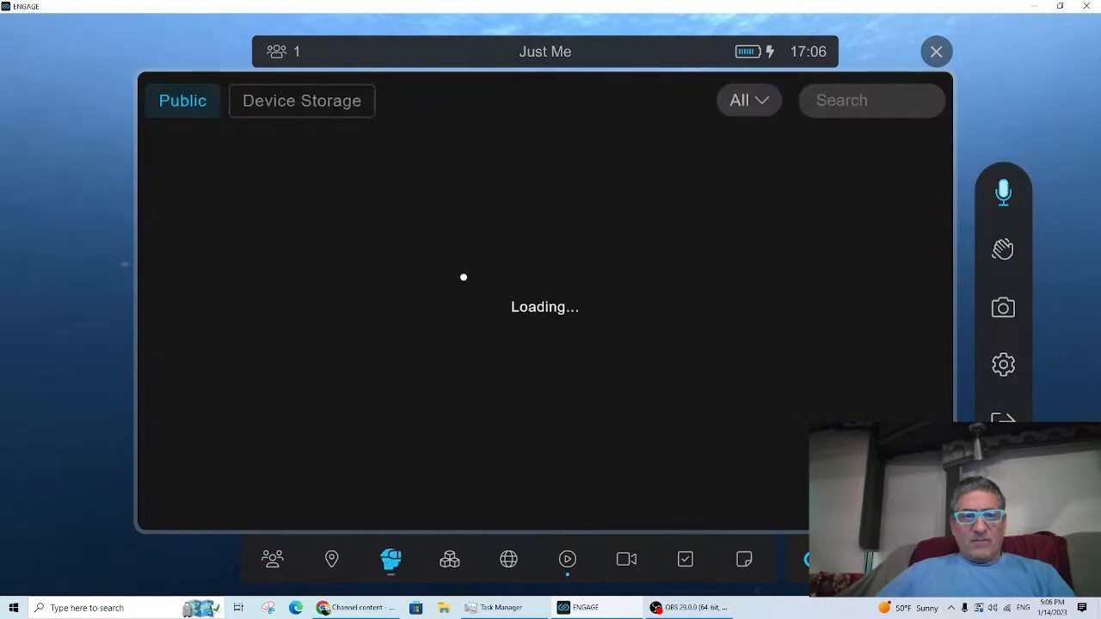
click(310, 103)
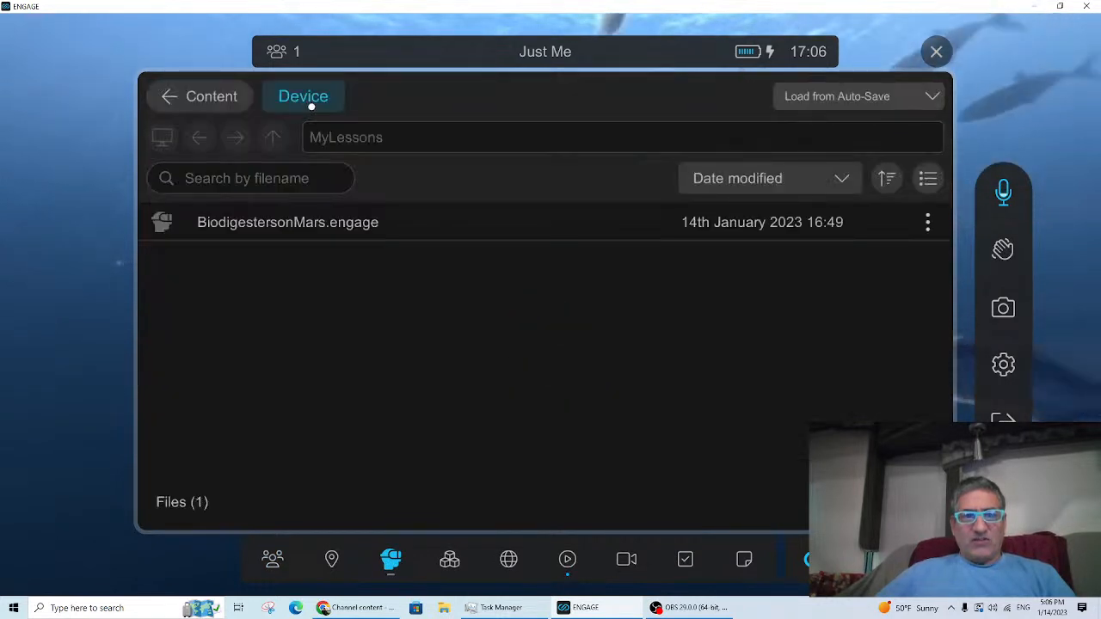
click(408, 224)
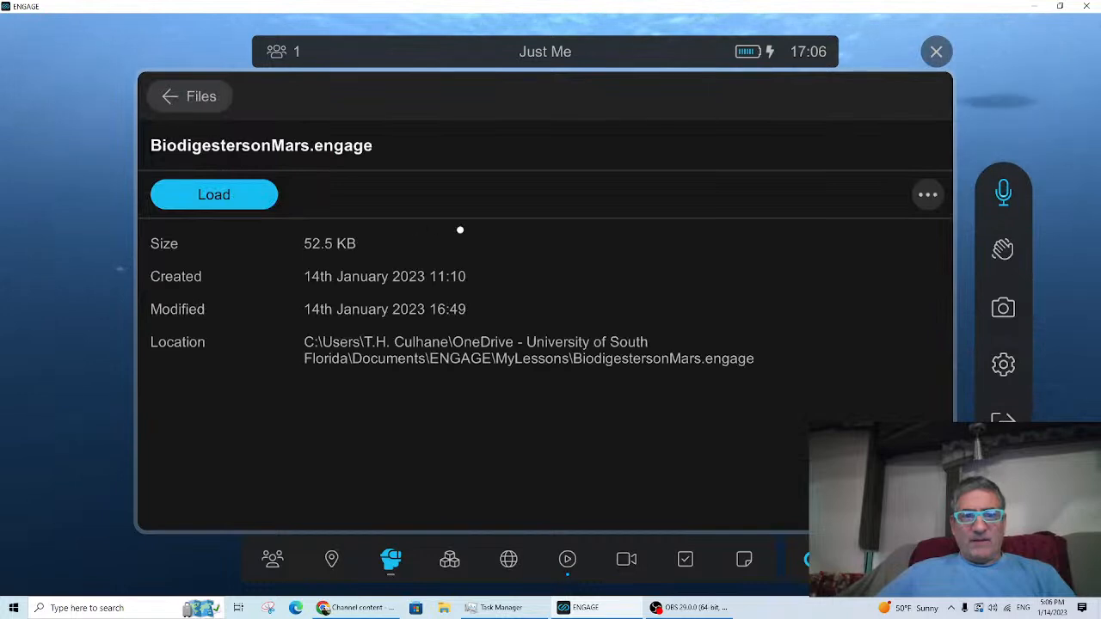
click(234, 189)
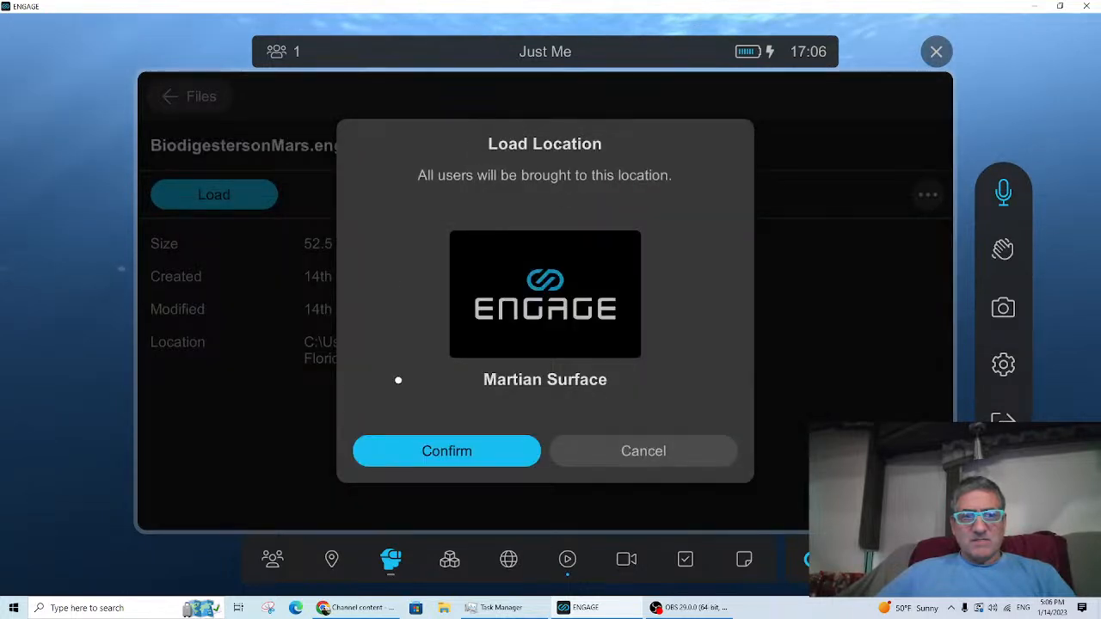
click(444, 456)
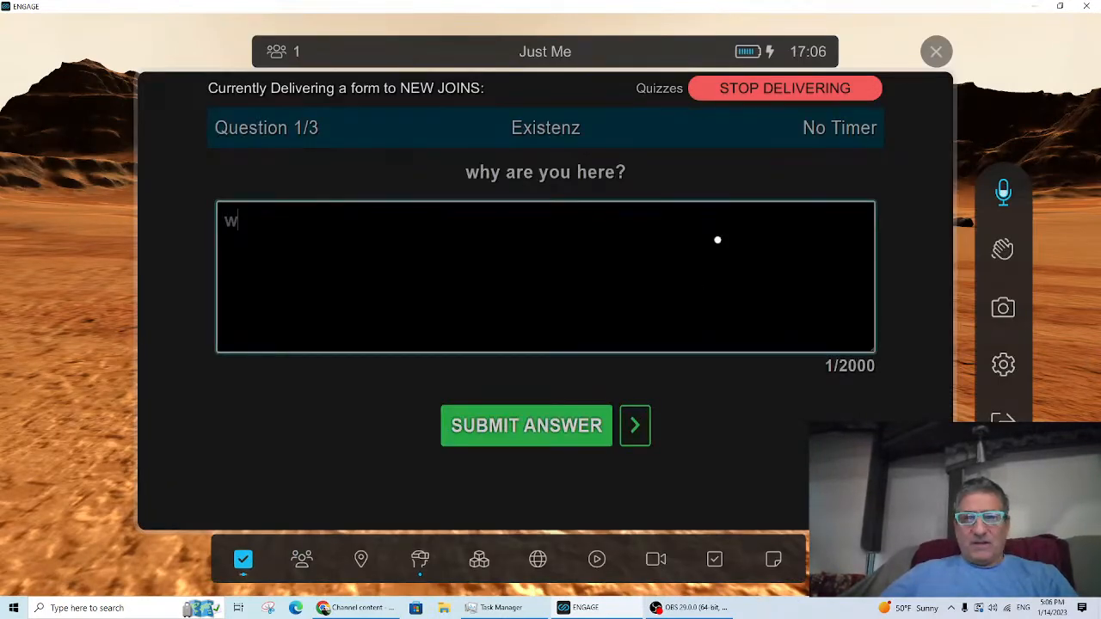
click(774, 82)
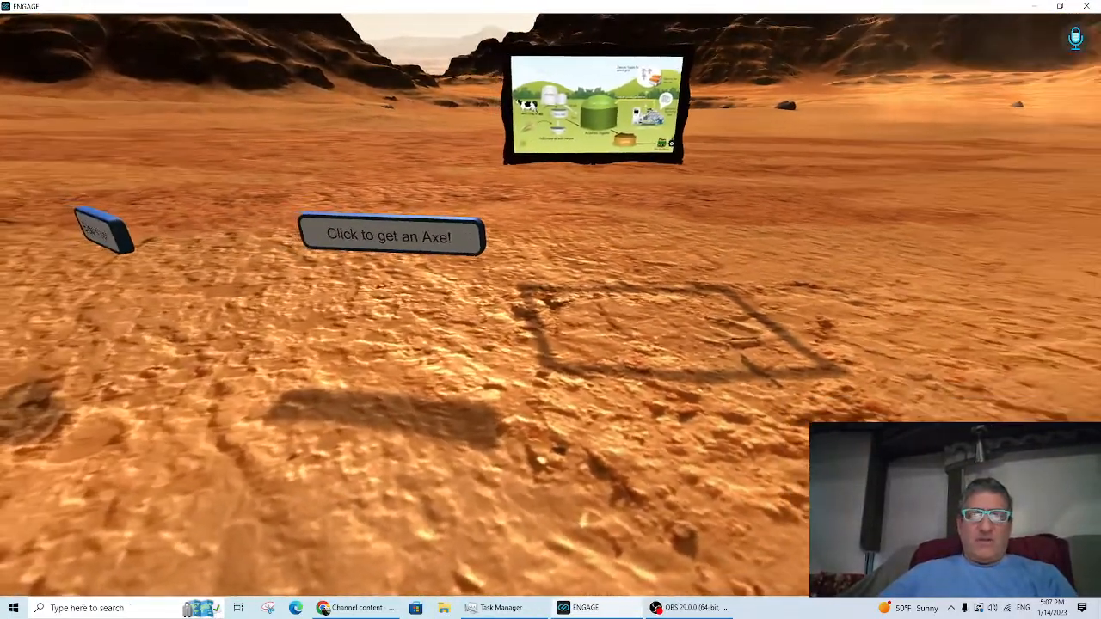
Step: Move around the Mars scene to test the "Blow it up!" and "Click to get an Axe!" trigger objects
key(a)
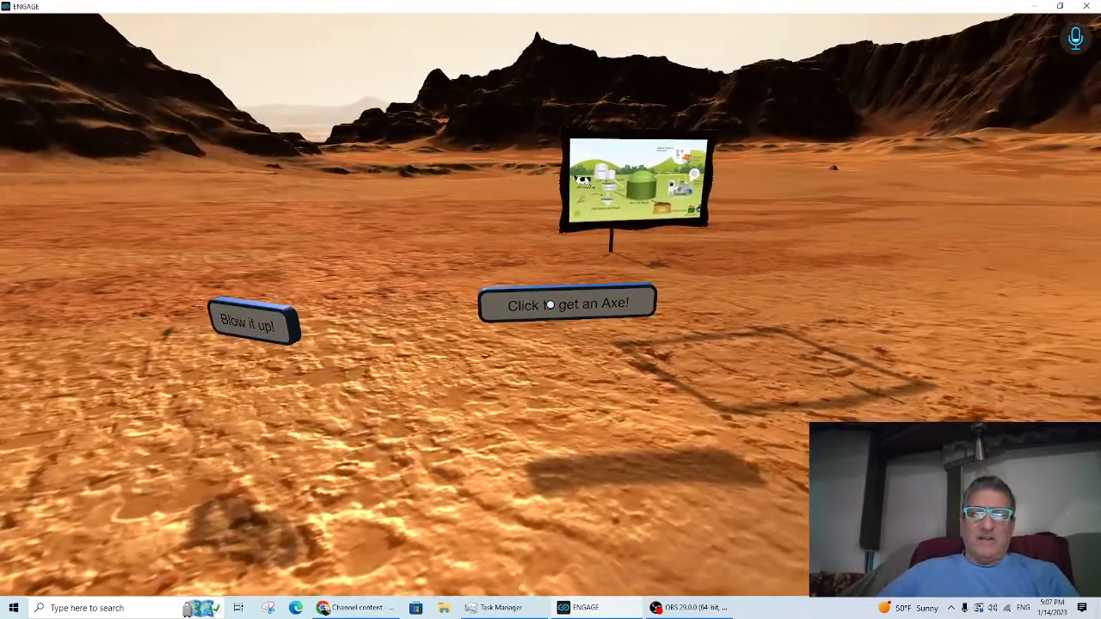
key(a)
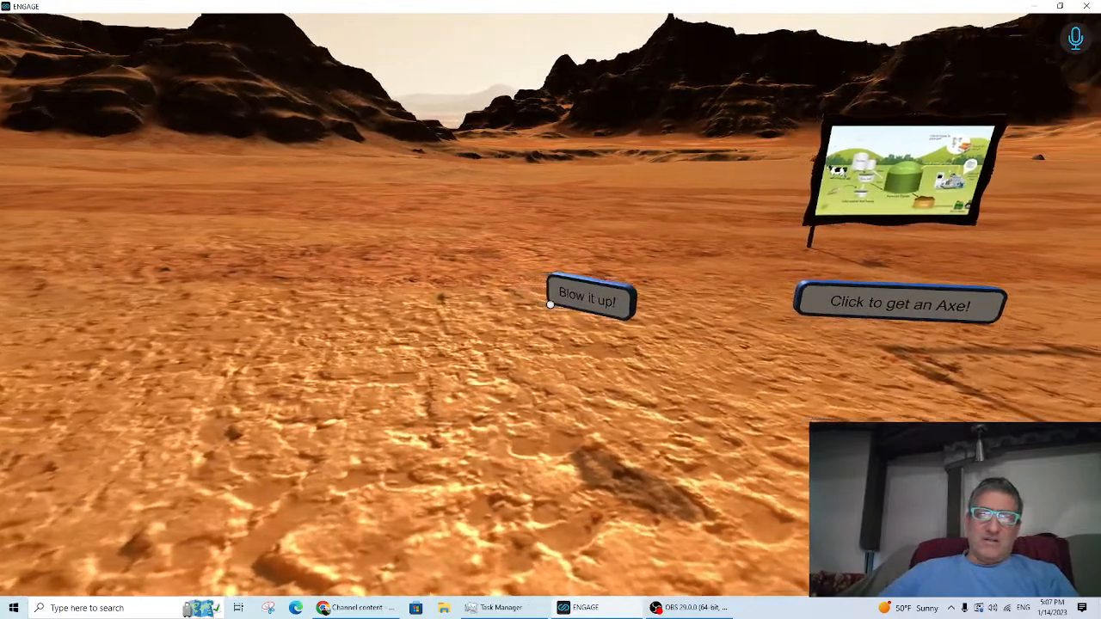
key(a)
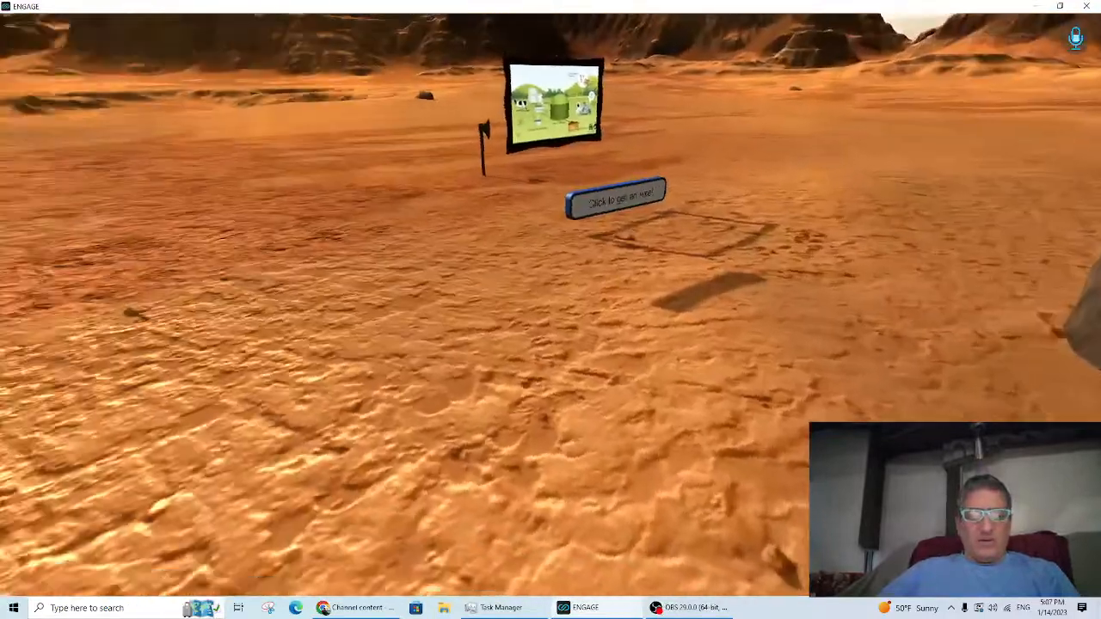
key(w)
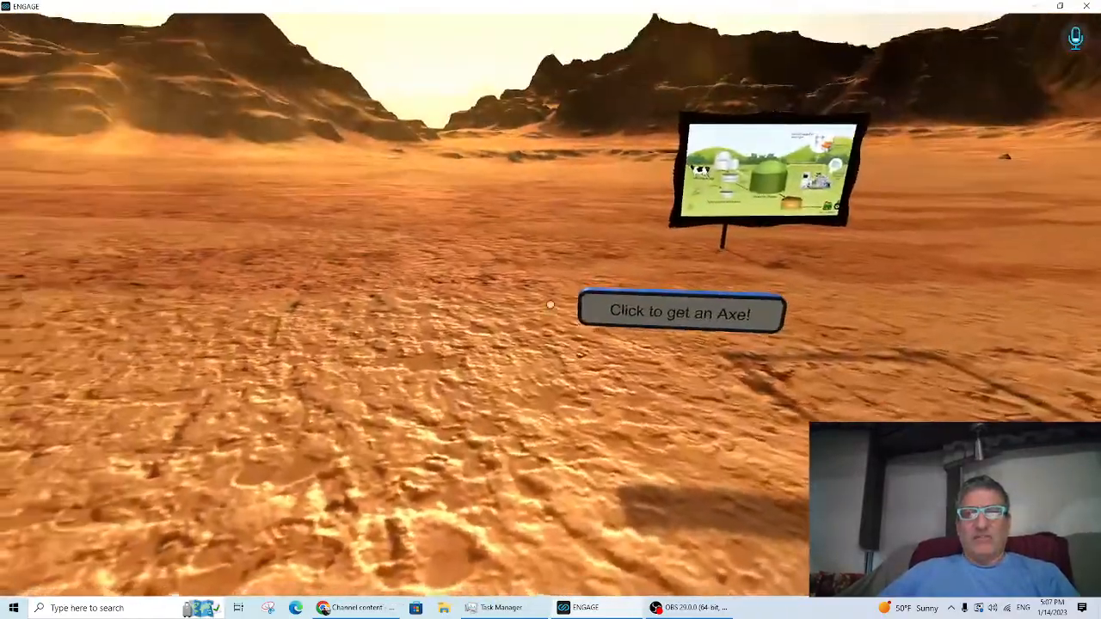
key(w)
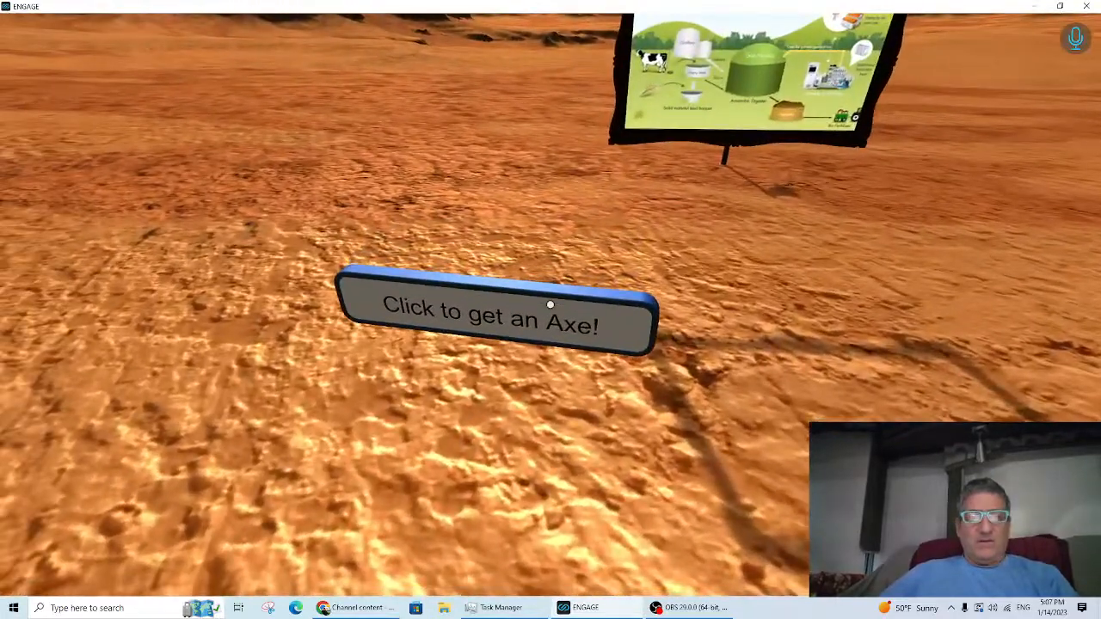
click(550, 304)
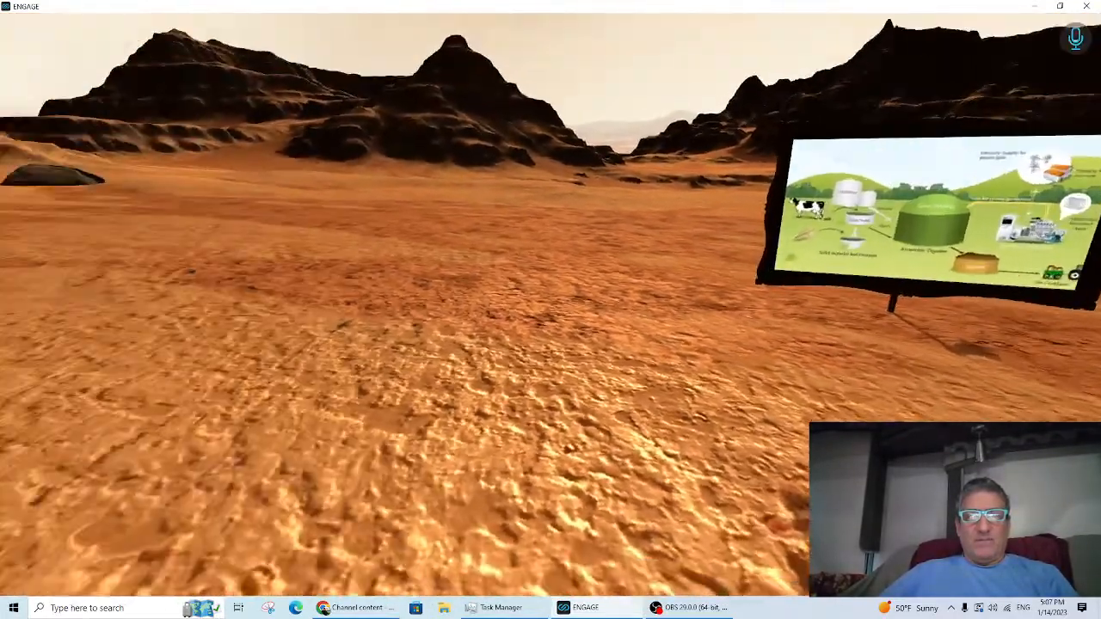
Step: Add the Concrete Machine Vehicle from the public IFX library and place it on the Martian surface near the rover
text(w)
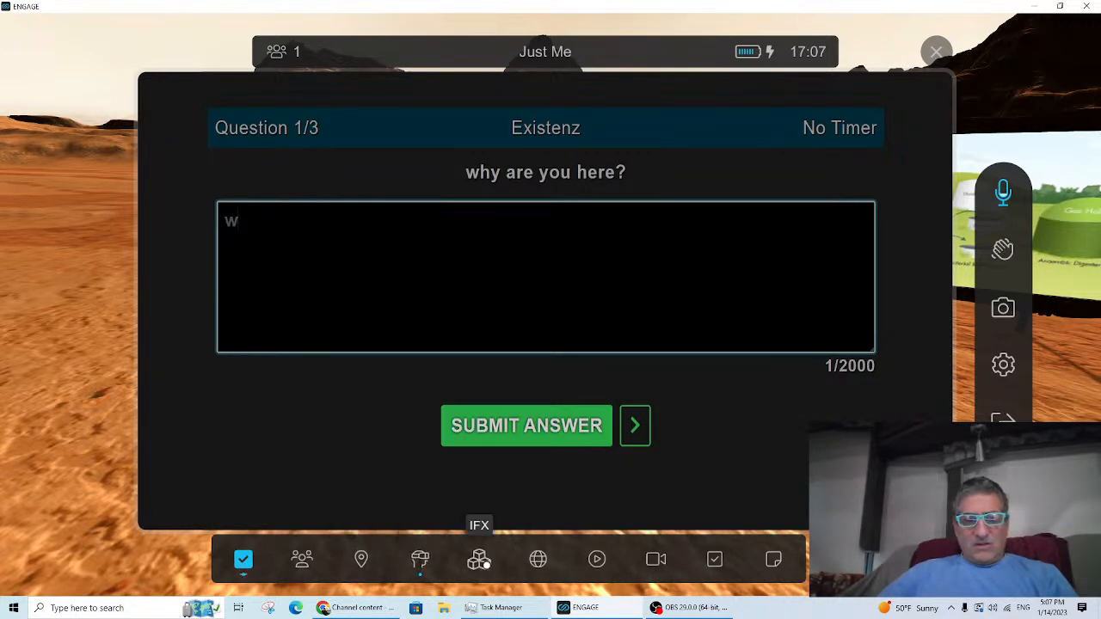
click(479, 559)
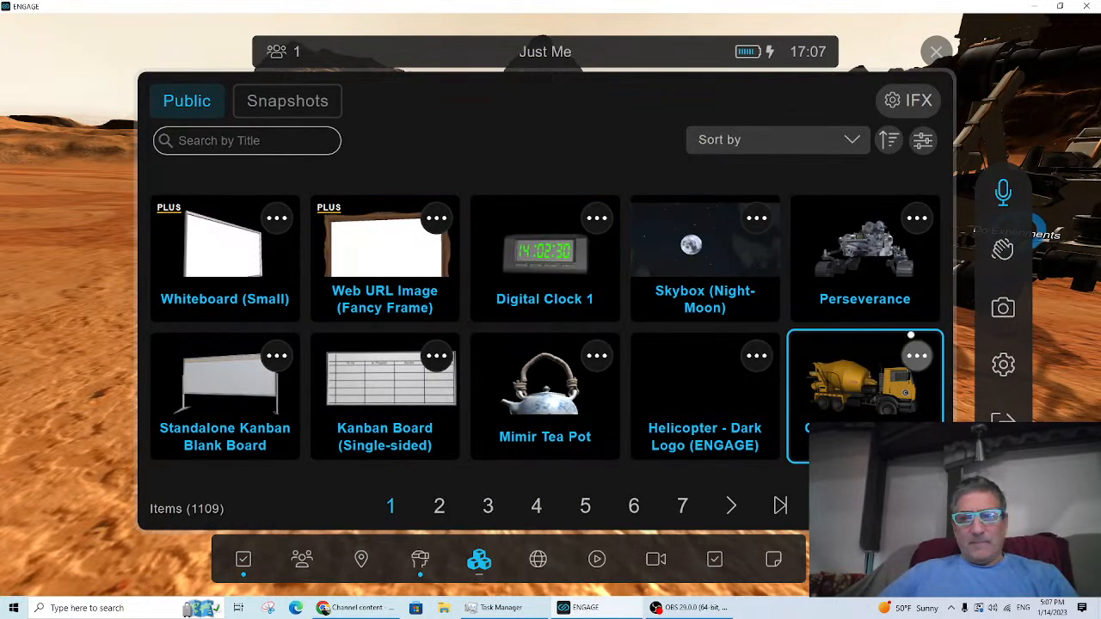
click(876, 384)
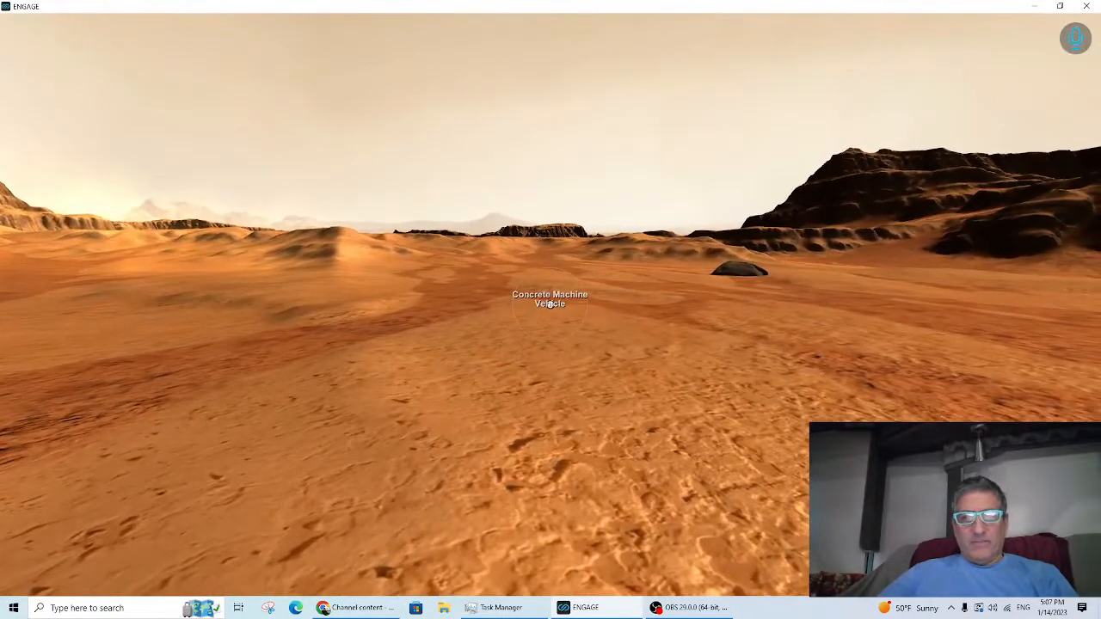
click(550, 304)
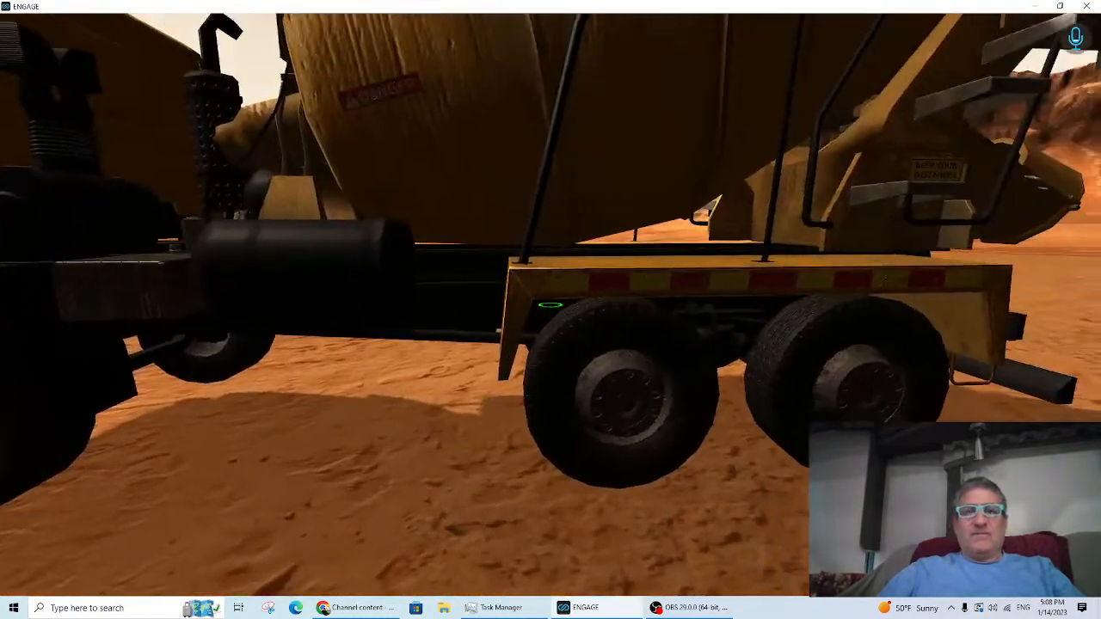
key(s)
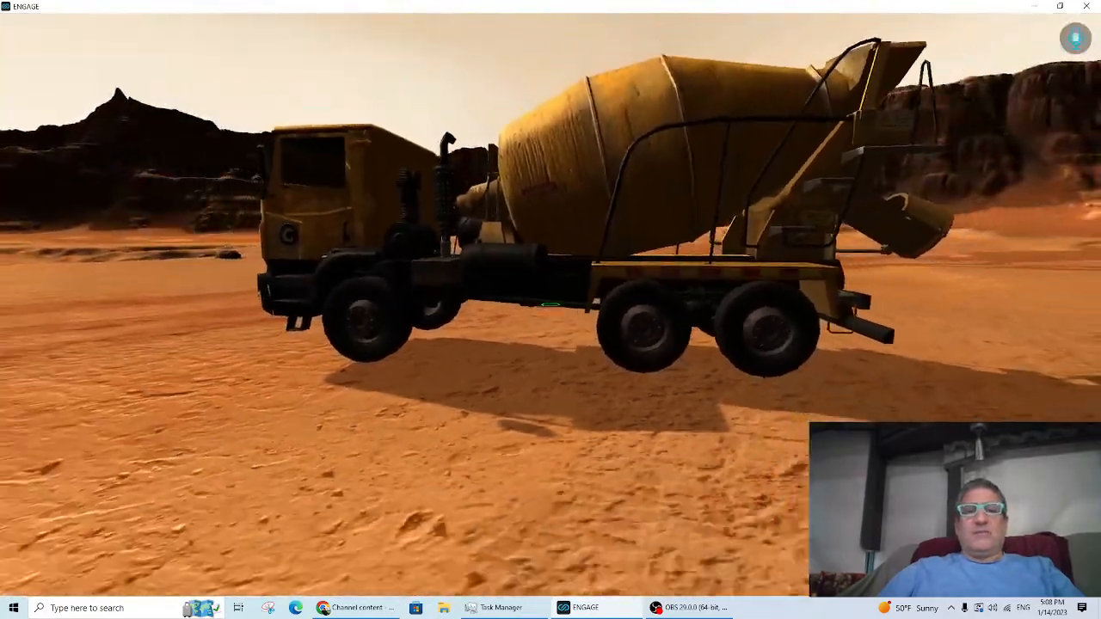
key(s)
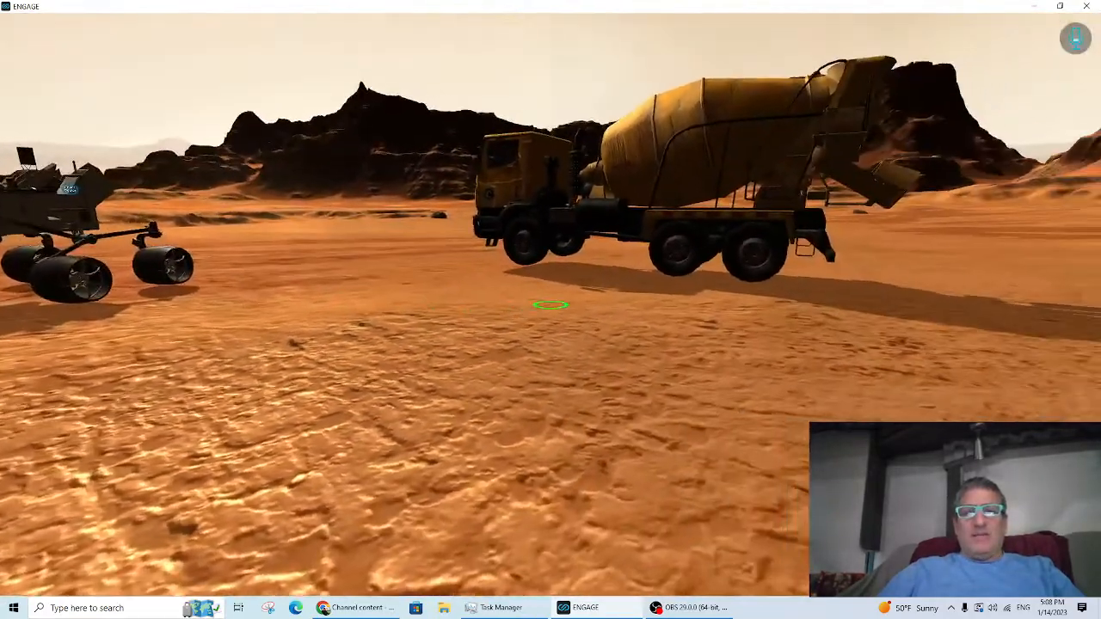
key(w)
key(s)
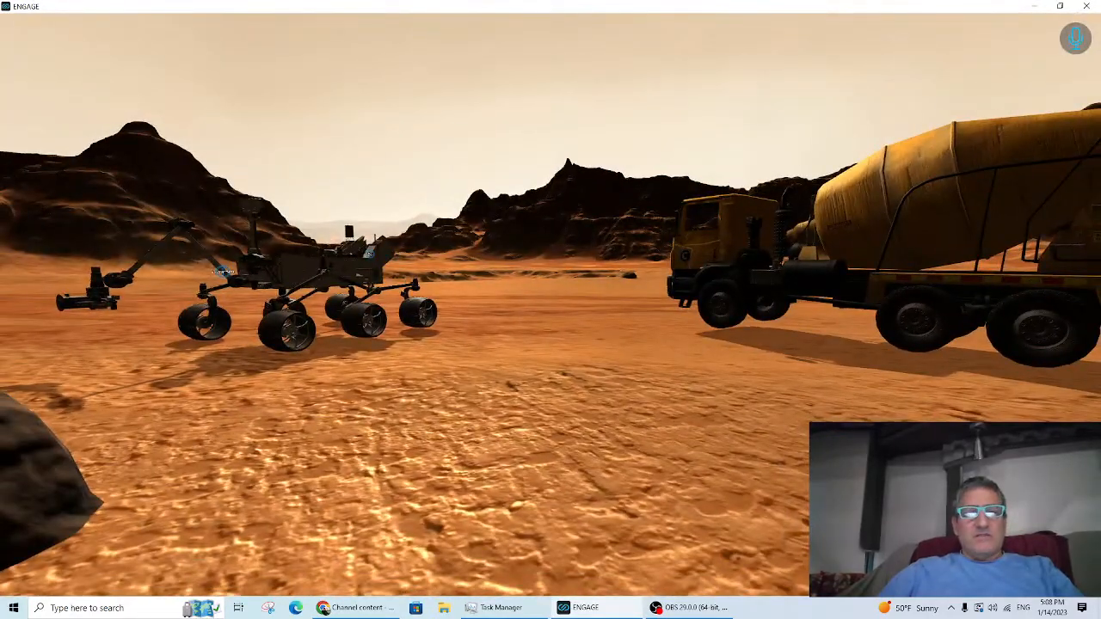
key(s)
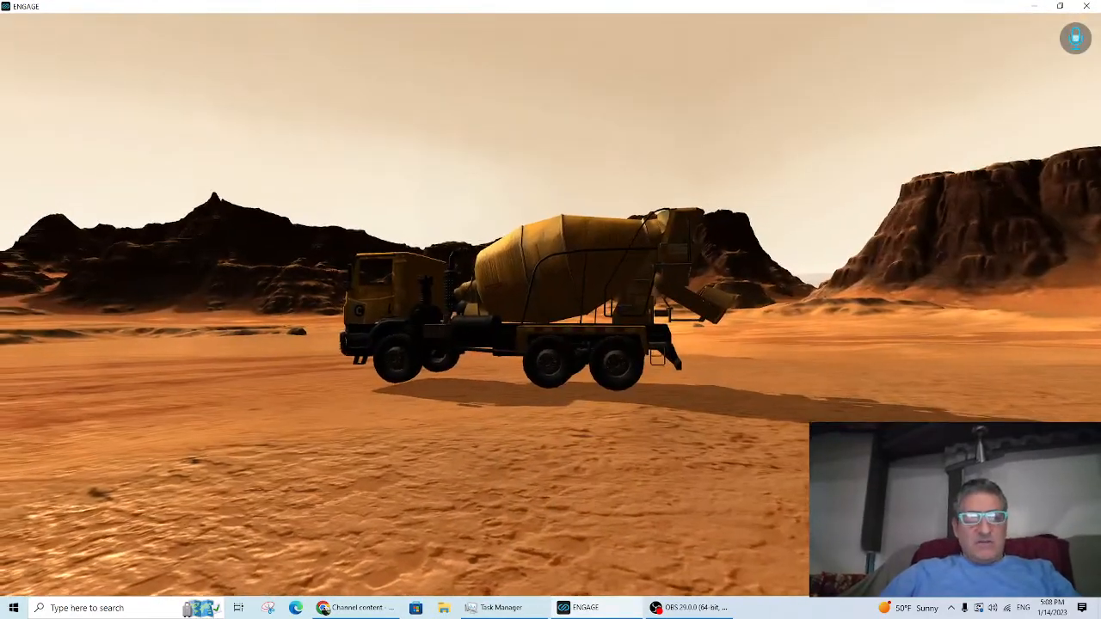
Step: Create an IFX snapshot that includes shared IFX and save it to the device as MySnapshot1.ifxsnap
key(Escape)
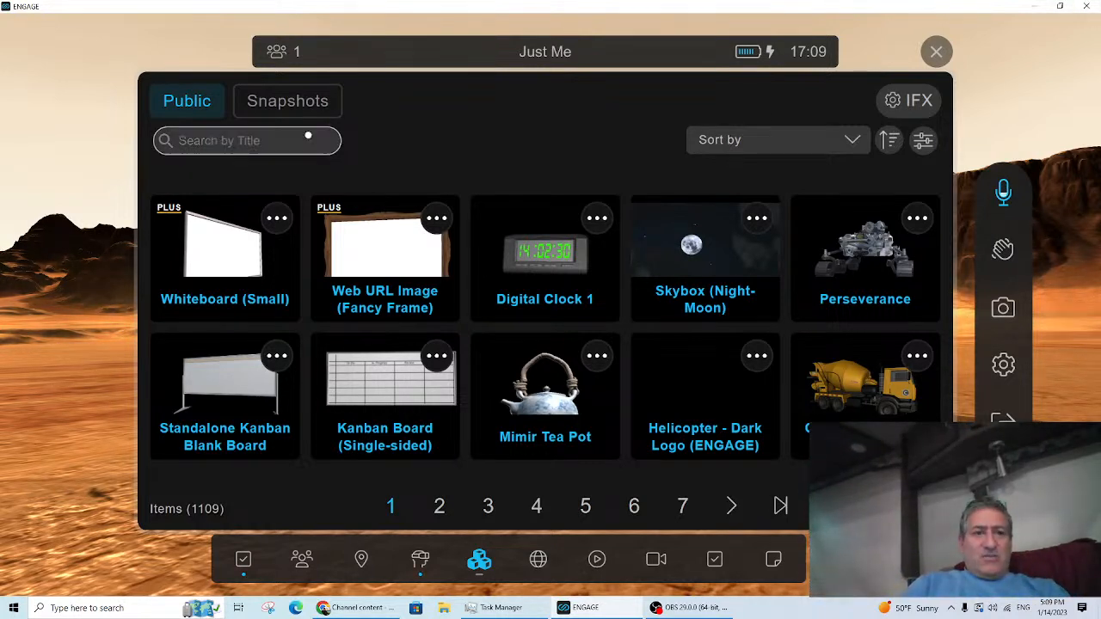
click(271, 104)
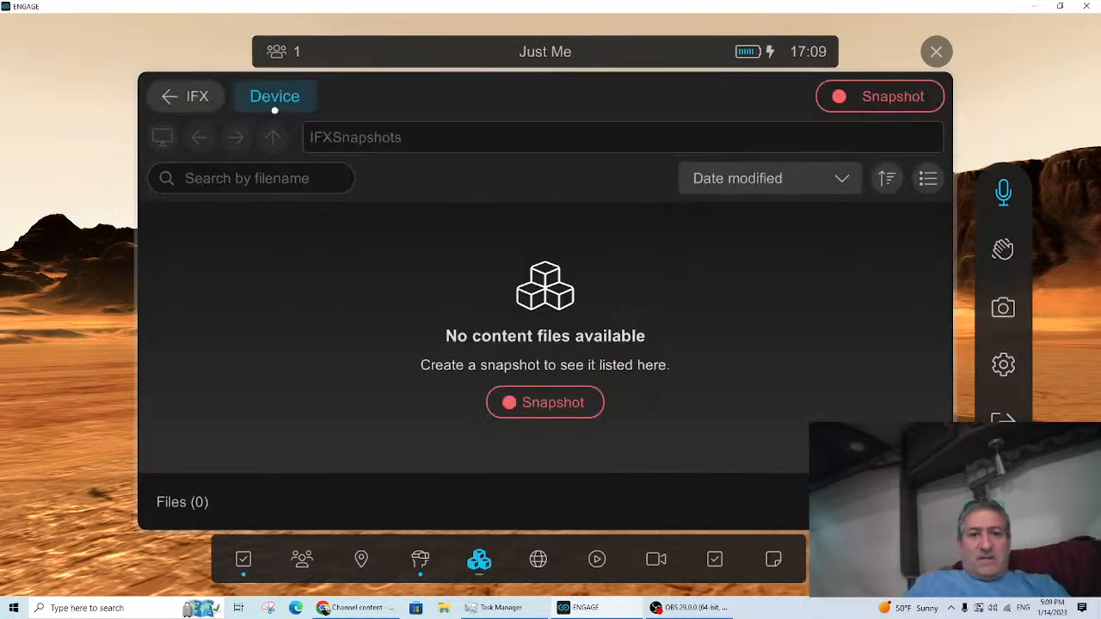
click(542, 411)
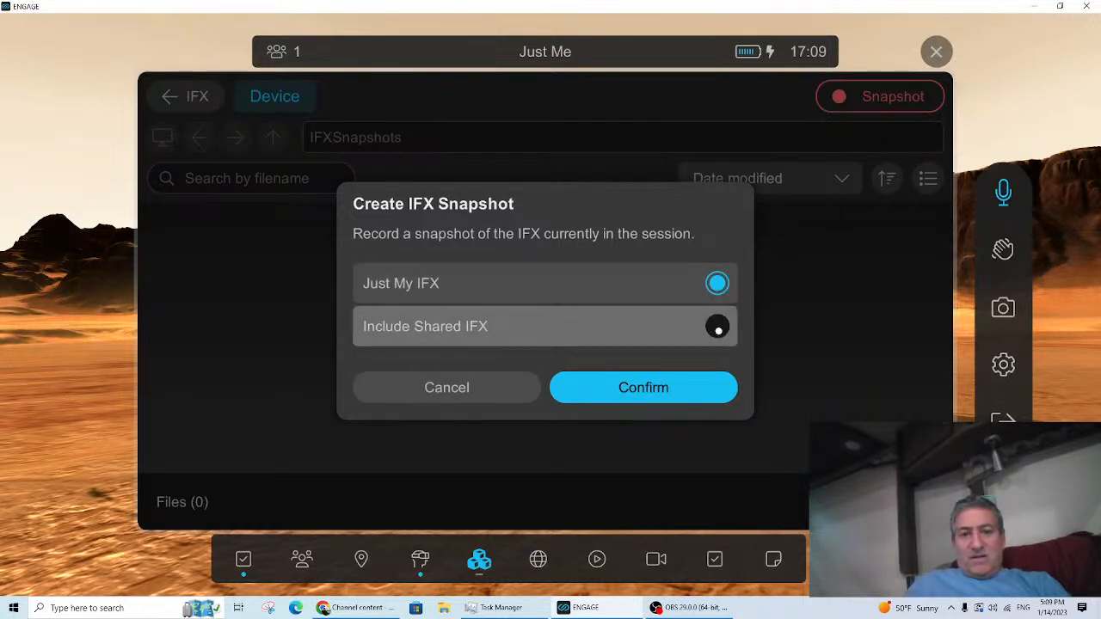
click(712, 330)
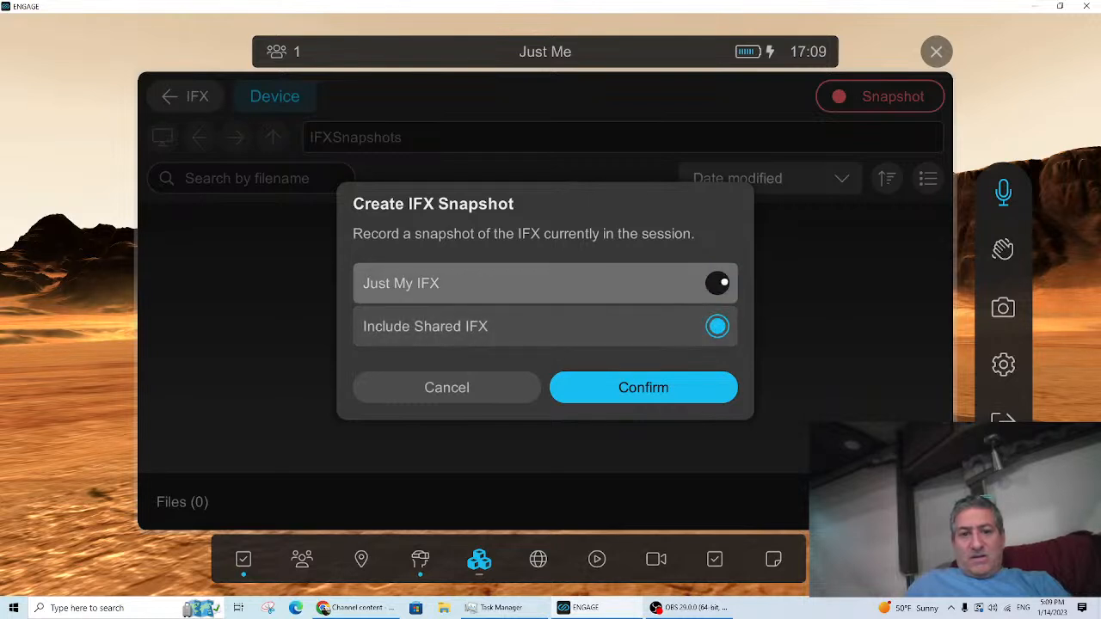
click(678, 388)
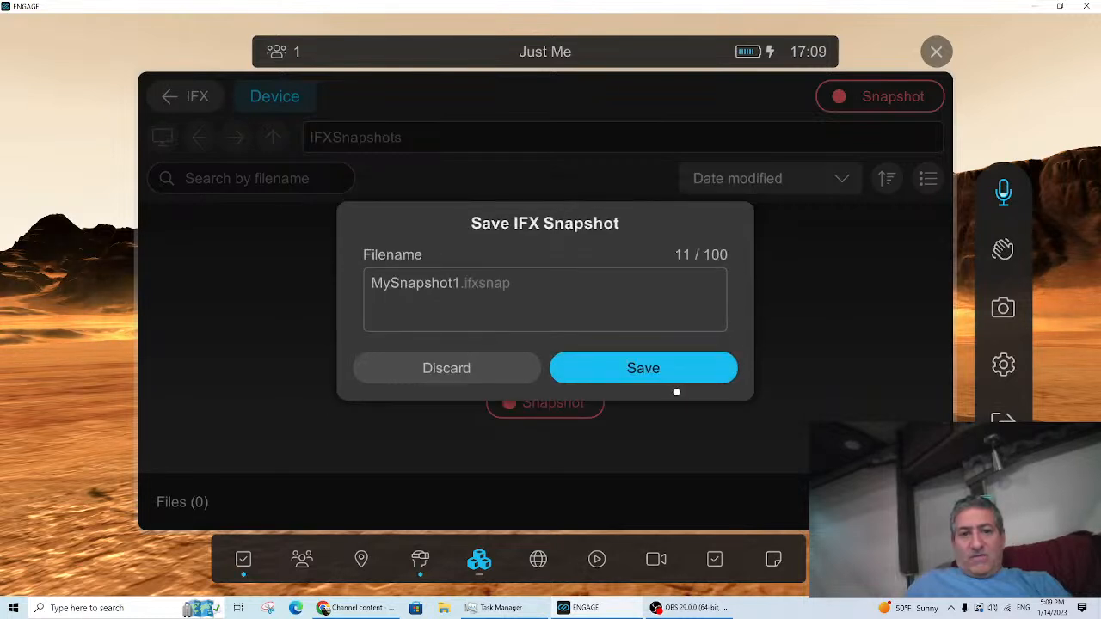
click(625, 367)
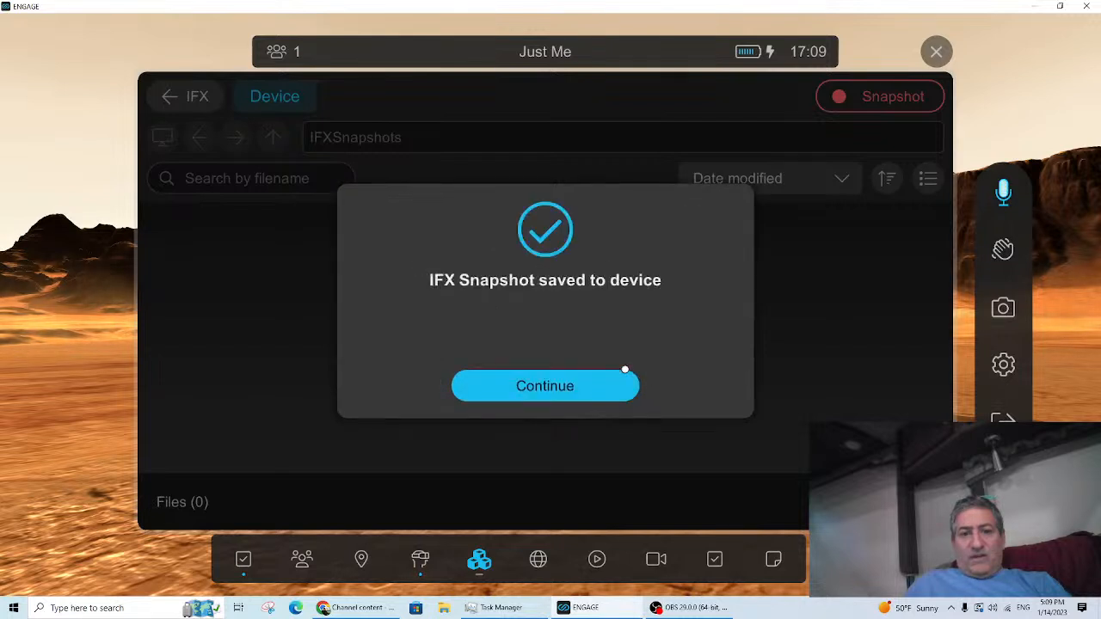
click(576, 394)
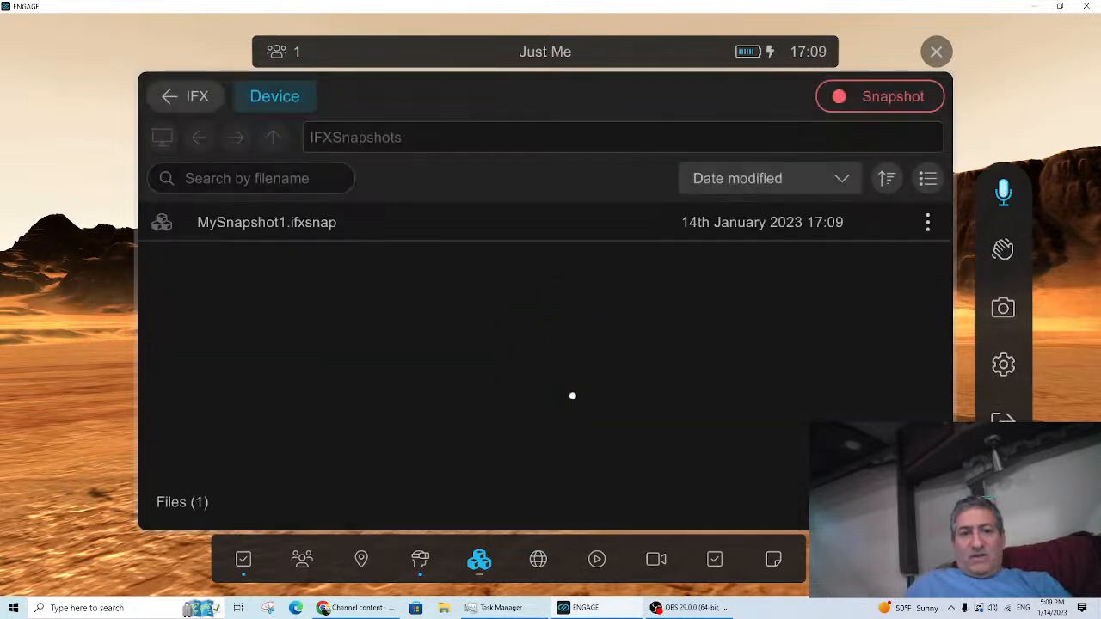
Step: Load MySnapshot1.ifxsnap from the device's IFX snapshots into the Mars scene
click(264, 222)
click(222, 197)
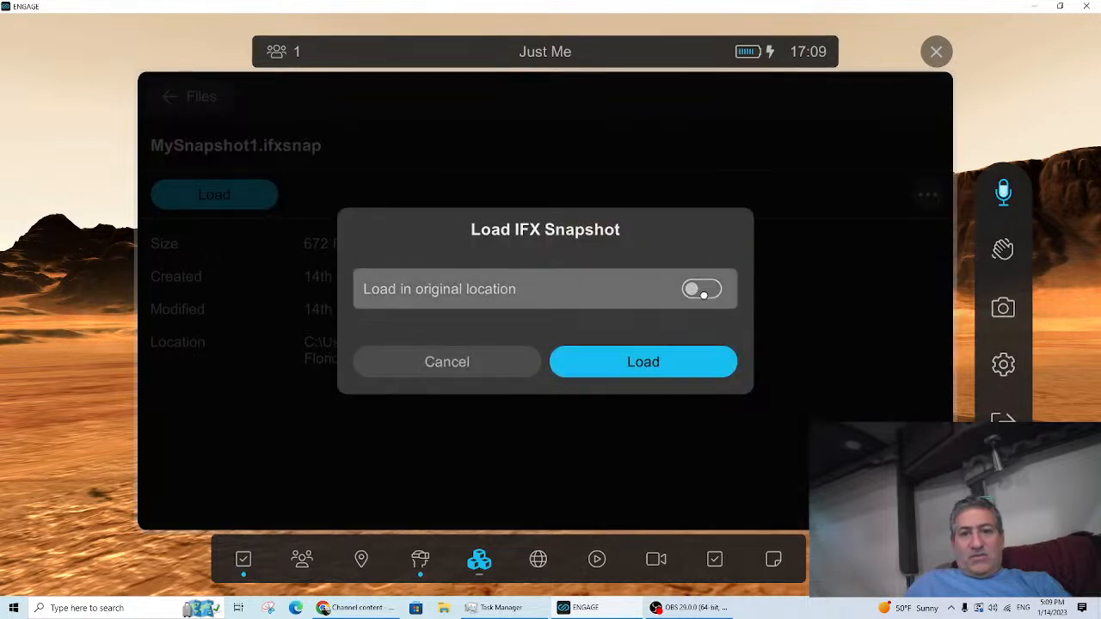
click(668, 366)
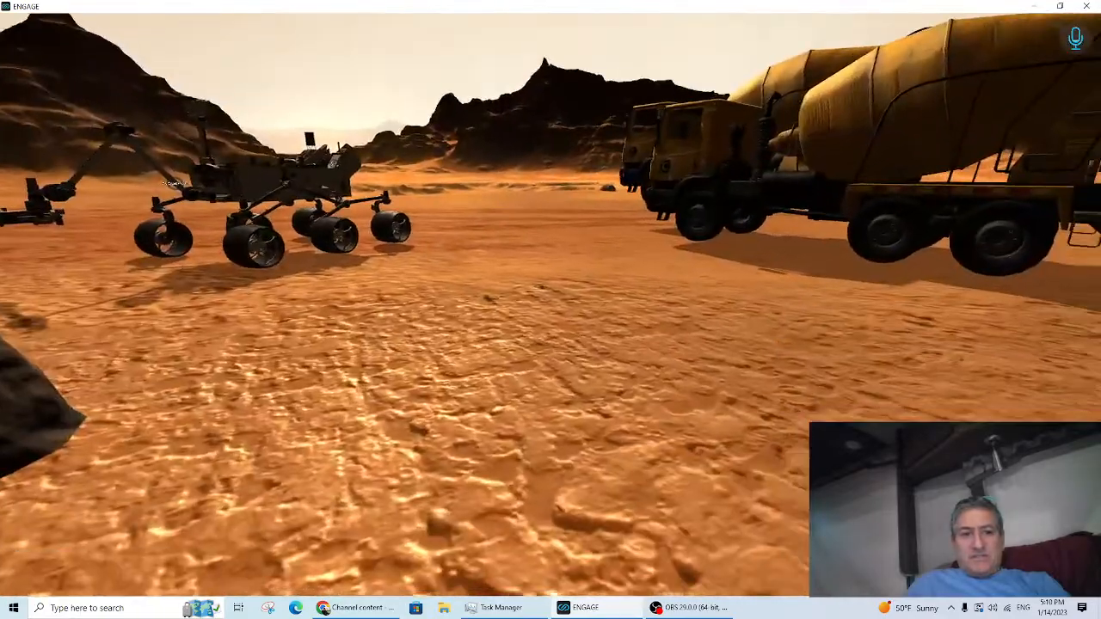
key(w)
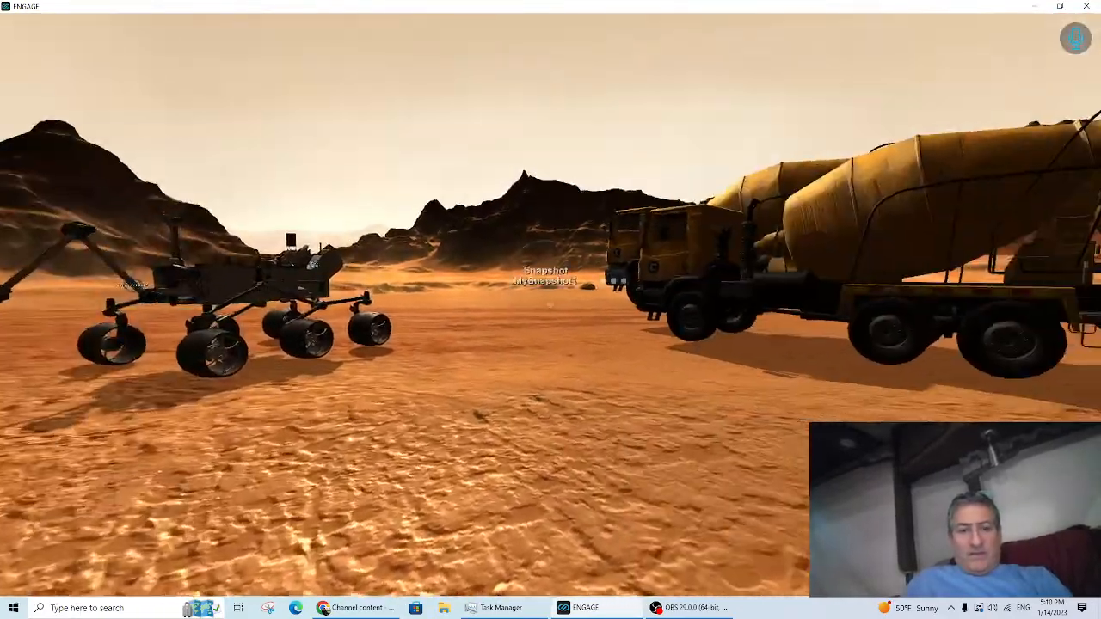
key(s)
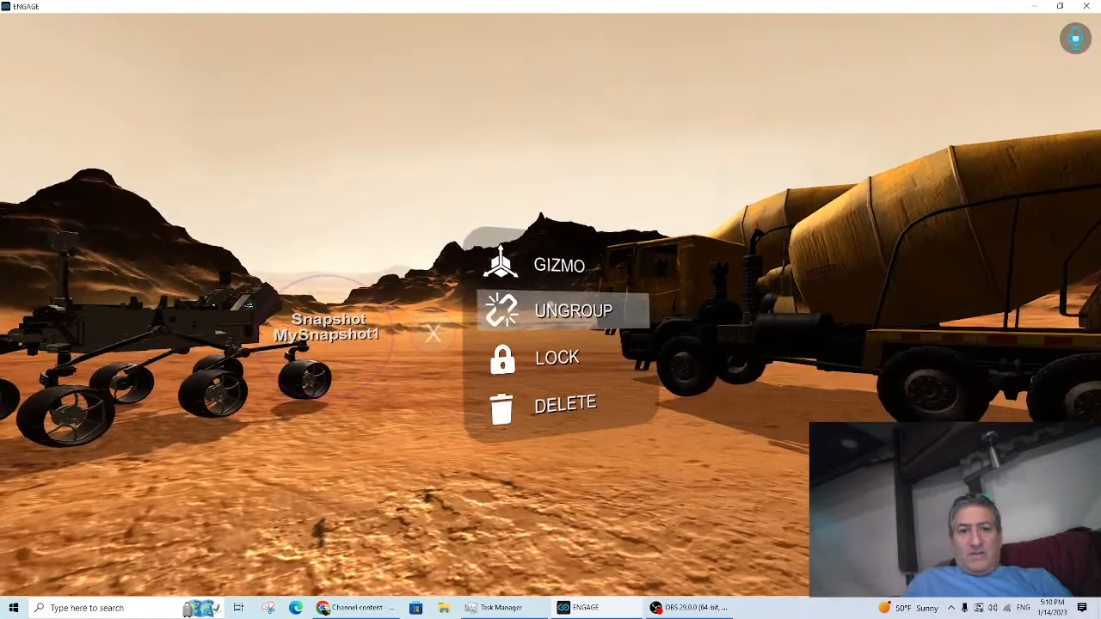
Step: Ungroup the objects of the loaded MySnapshot1 snapshot in the scene
click(551, 304)
key(w)
key(s)
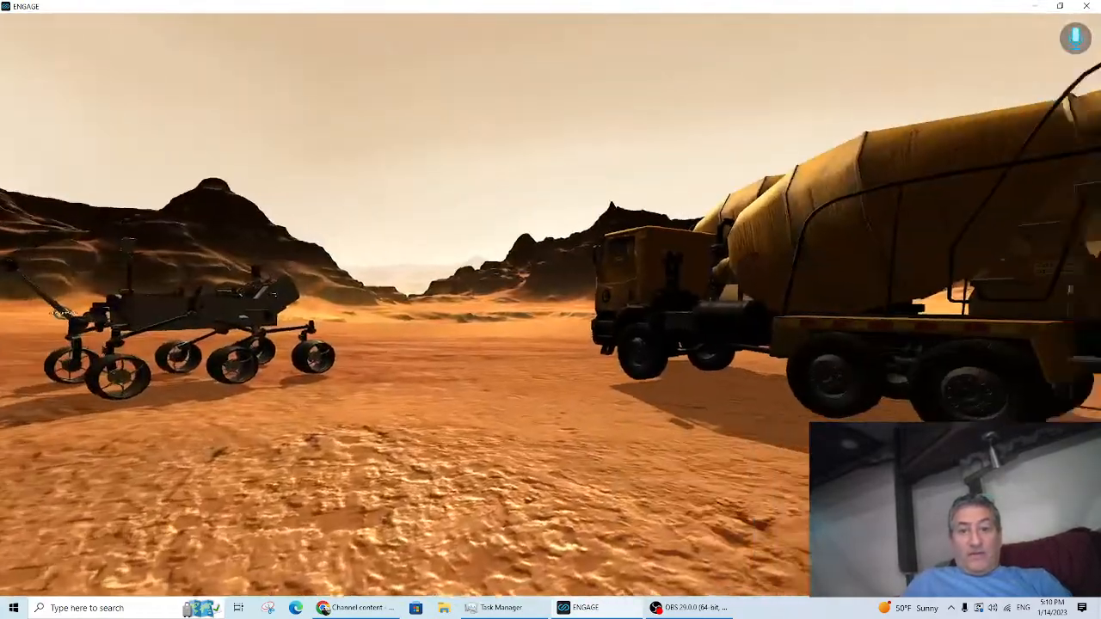
Step: Create a second IFX snapshot limited to Just My IFX and save it to the device as MySnapshot2.ifxsnap
key(Escape)
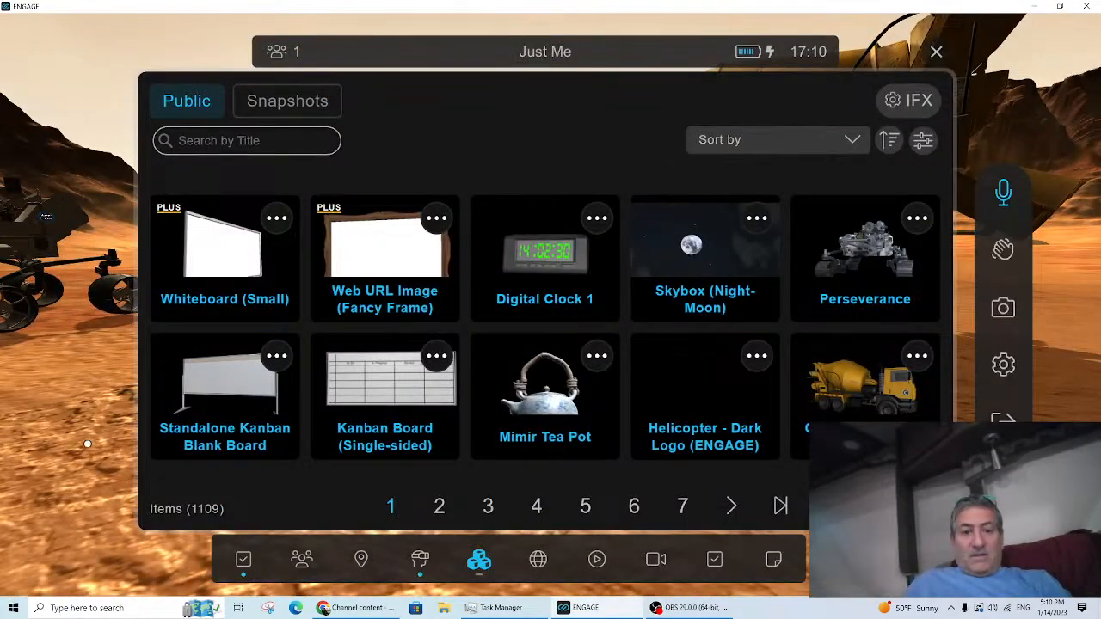
click(280, 103)
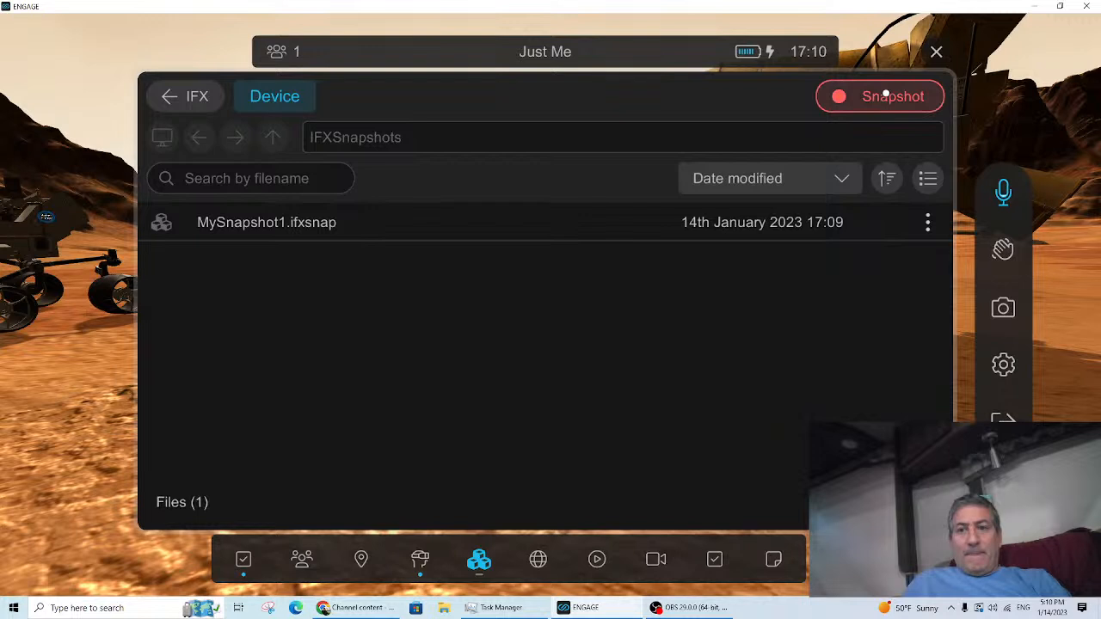
click(885, 96)
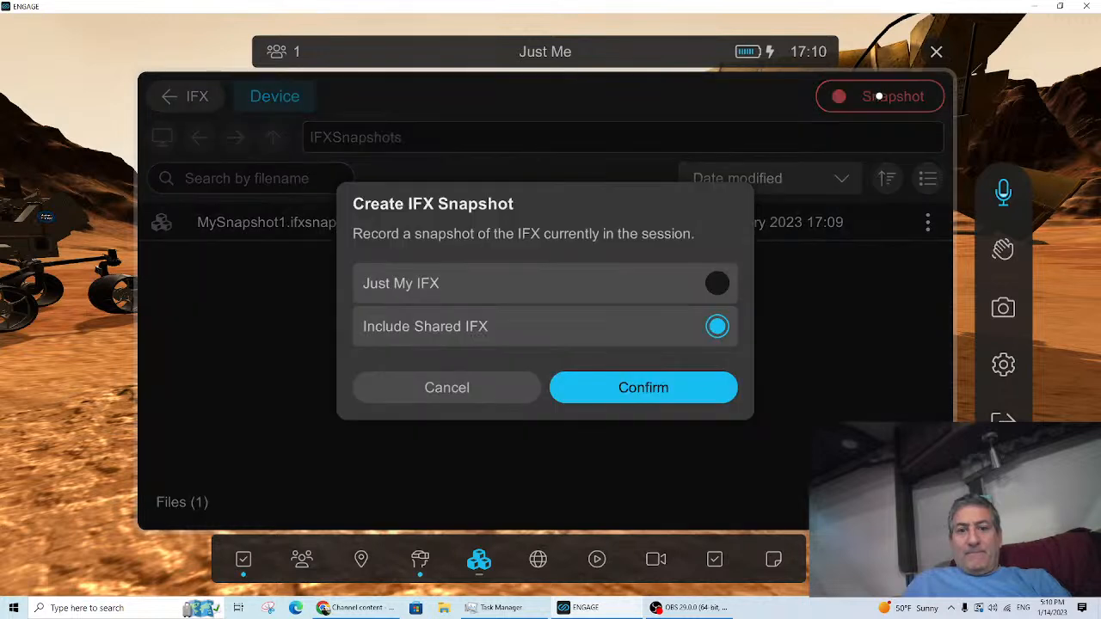
click(657, 286)
click(666, 389)
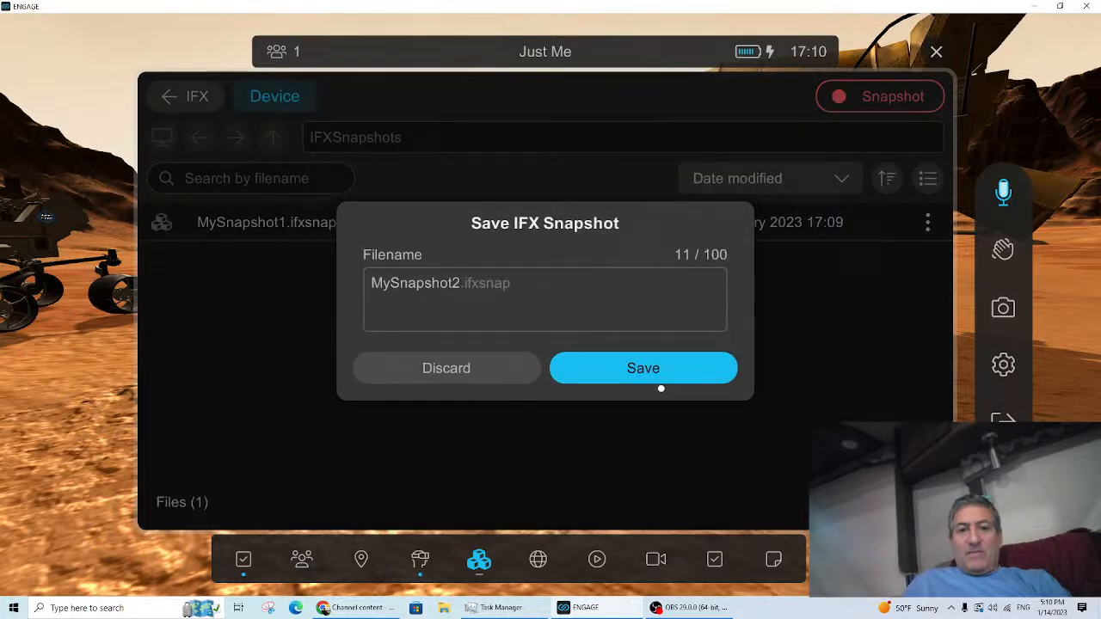
click(634, 367)
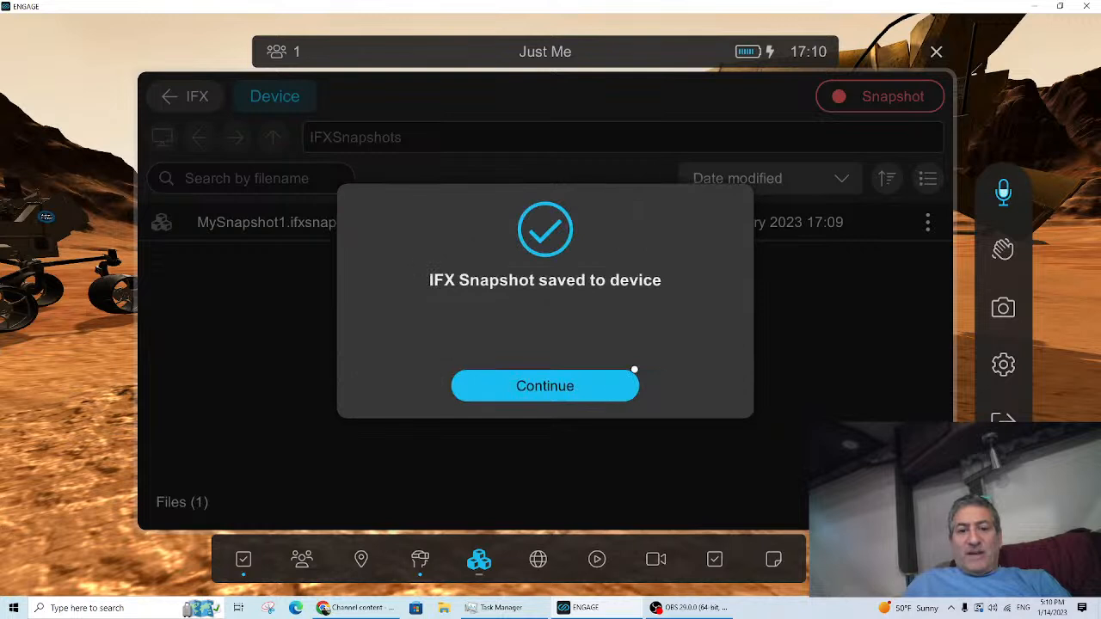
click(581, 389)
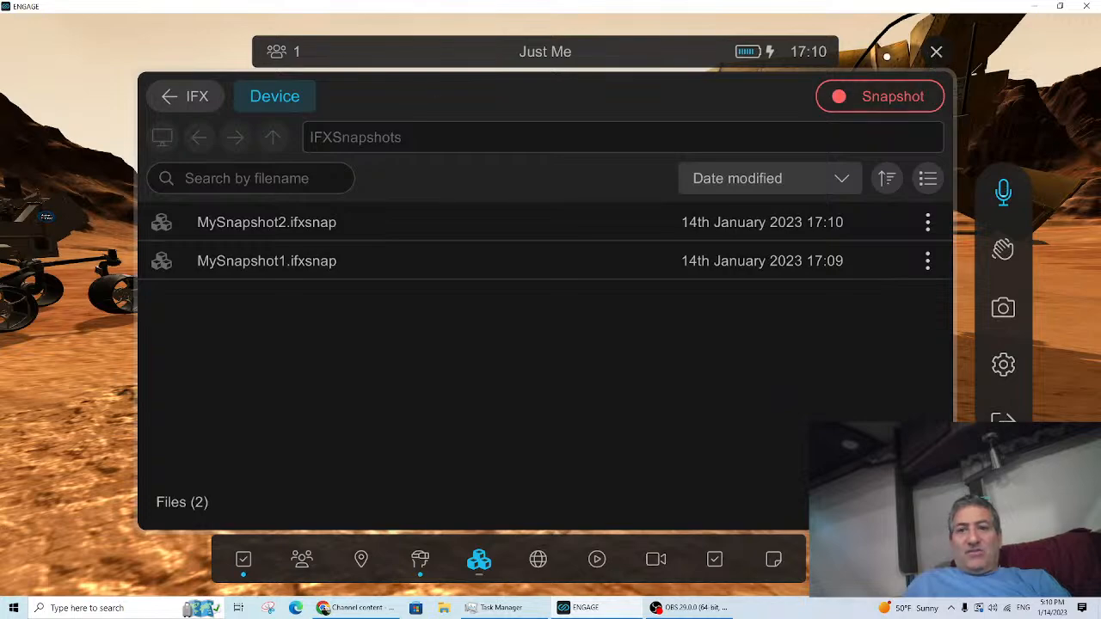
click(936, 51)
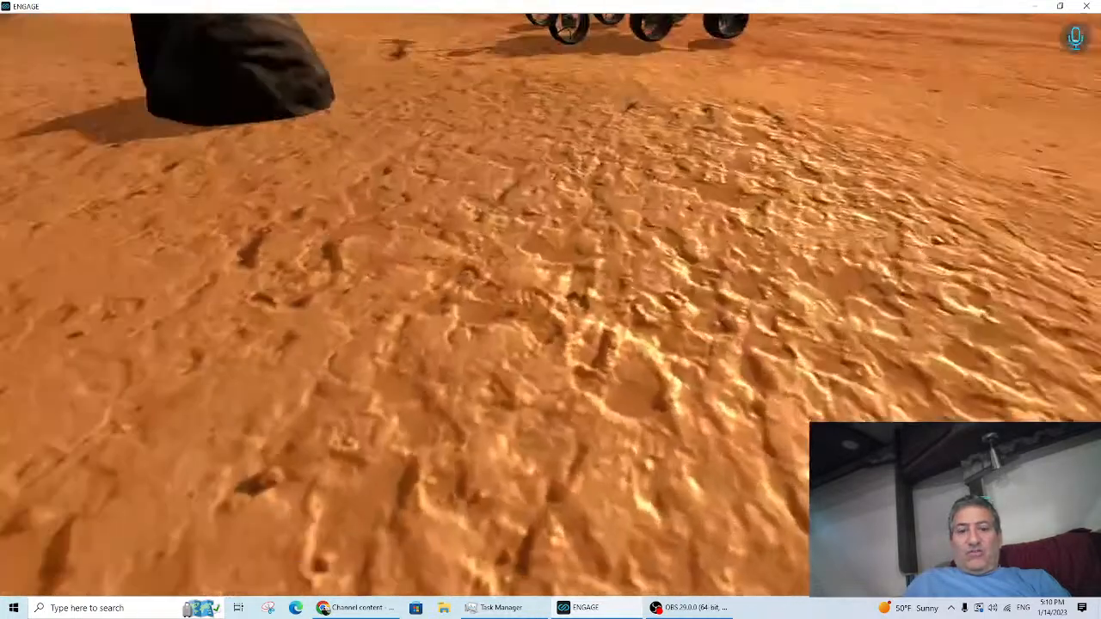
key(w)
key(w)
key(Escape)
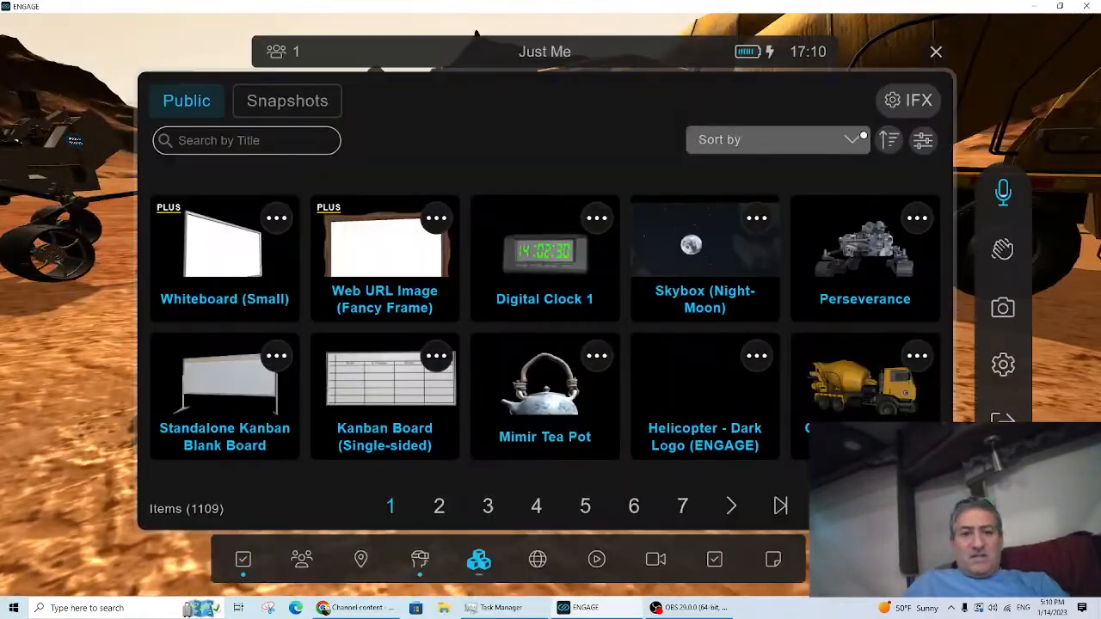
click(936, 51)
Step: Download the DAEGU Virtual MICE Town location from the second page of public locations and load it
key(Escape)
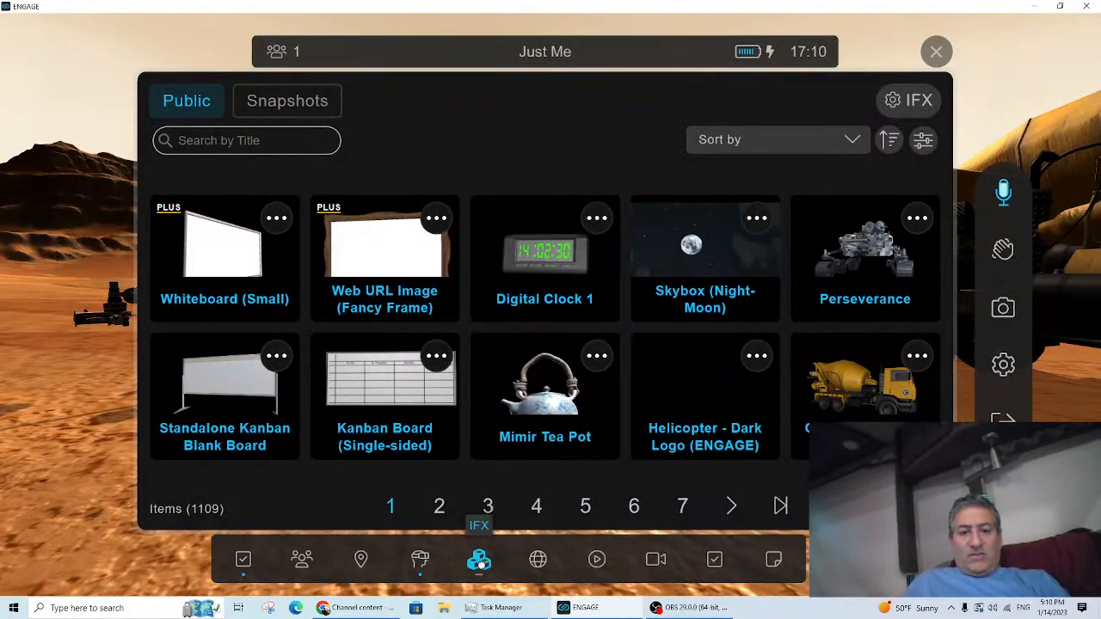
click(361, 561)
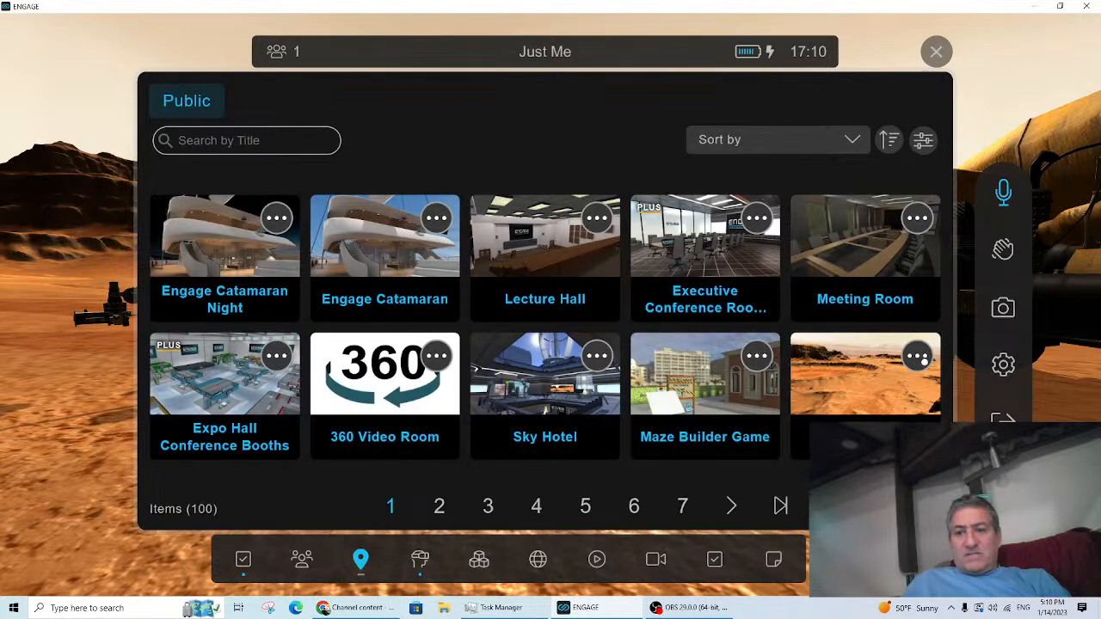
click(739, 506)
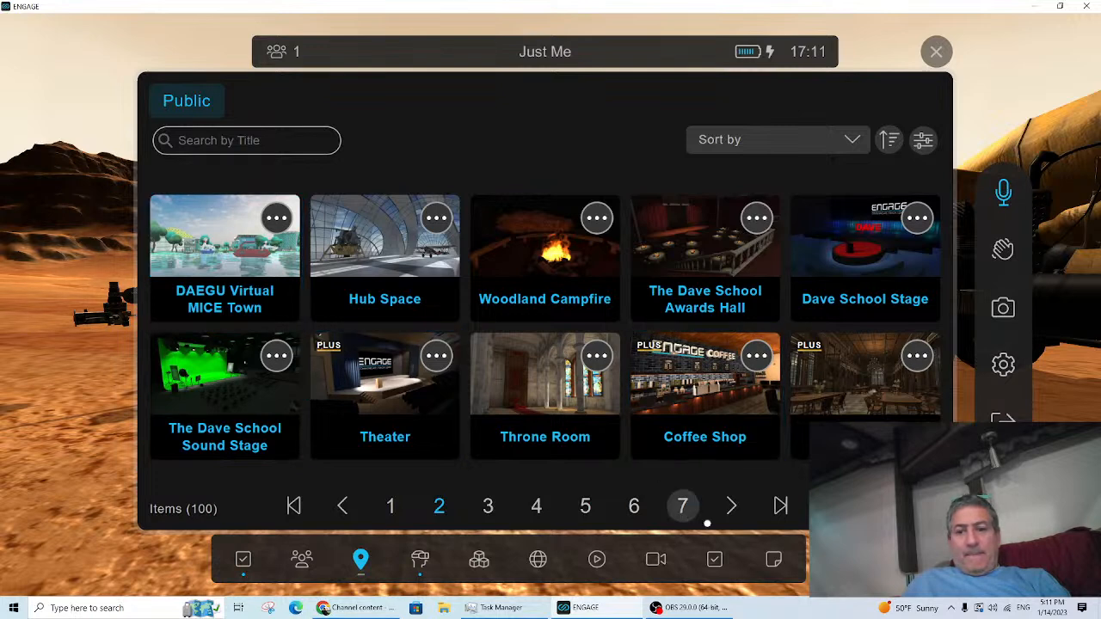
click(241, 236)
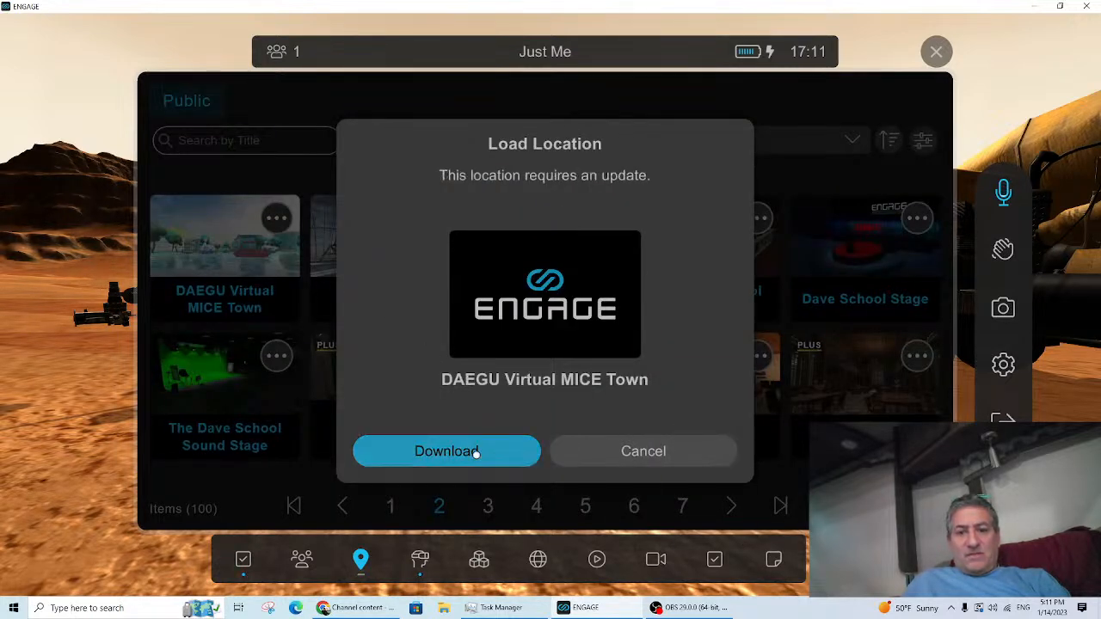
click(476, 452)
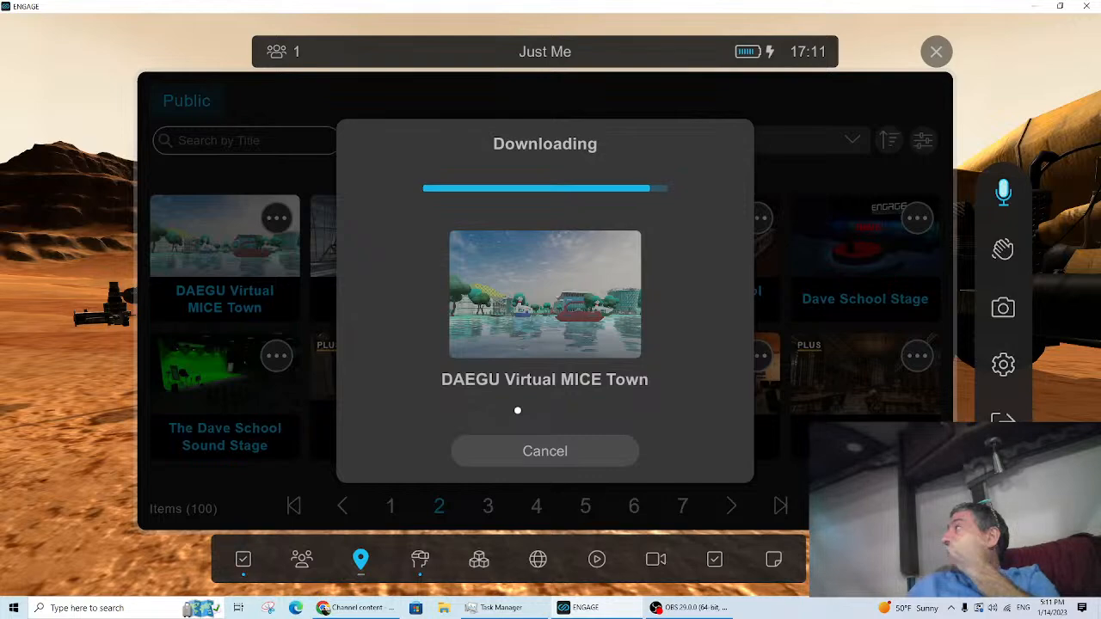
click(480, 460)
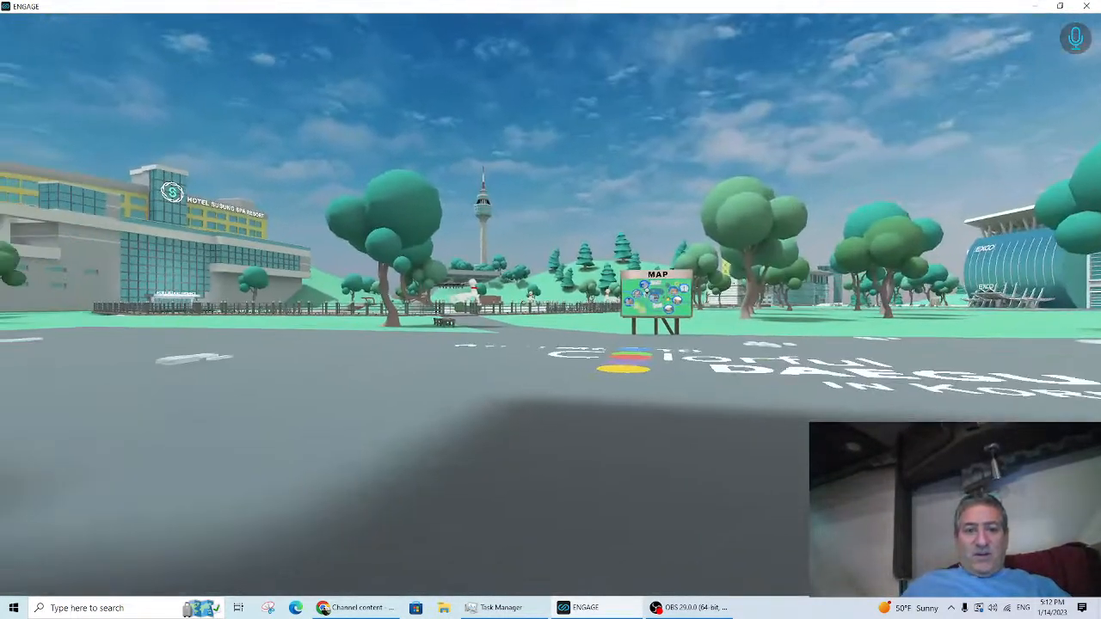
key(Escape)
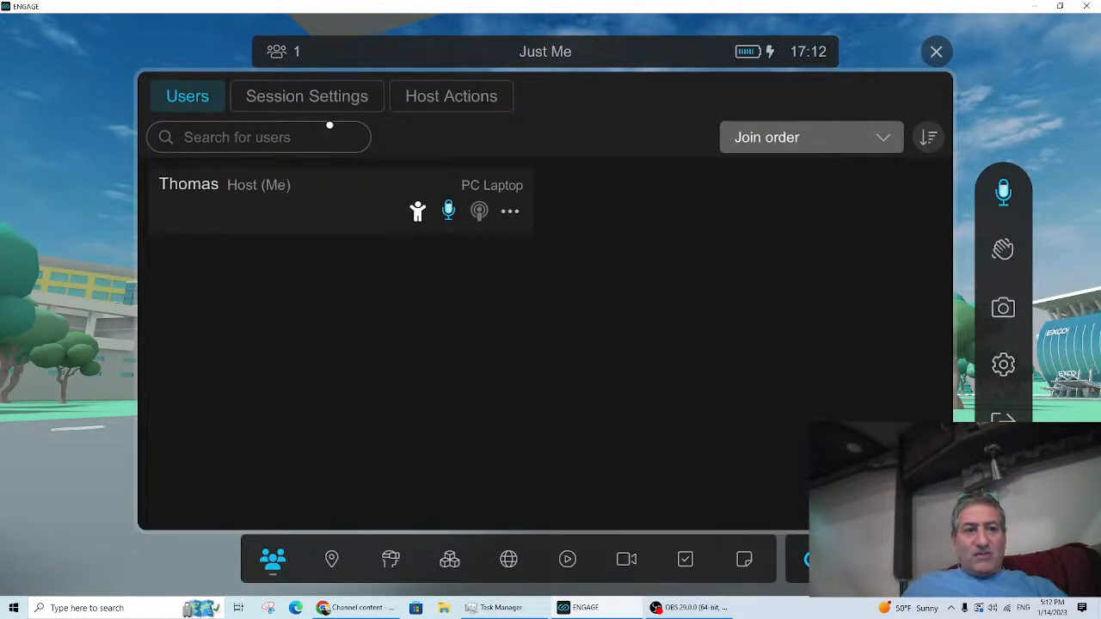
Step: Review the session settings and look around the DAEGU Virtual MICE Town location
click(311, 94)
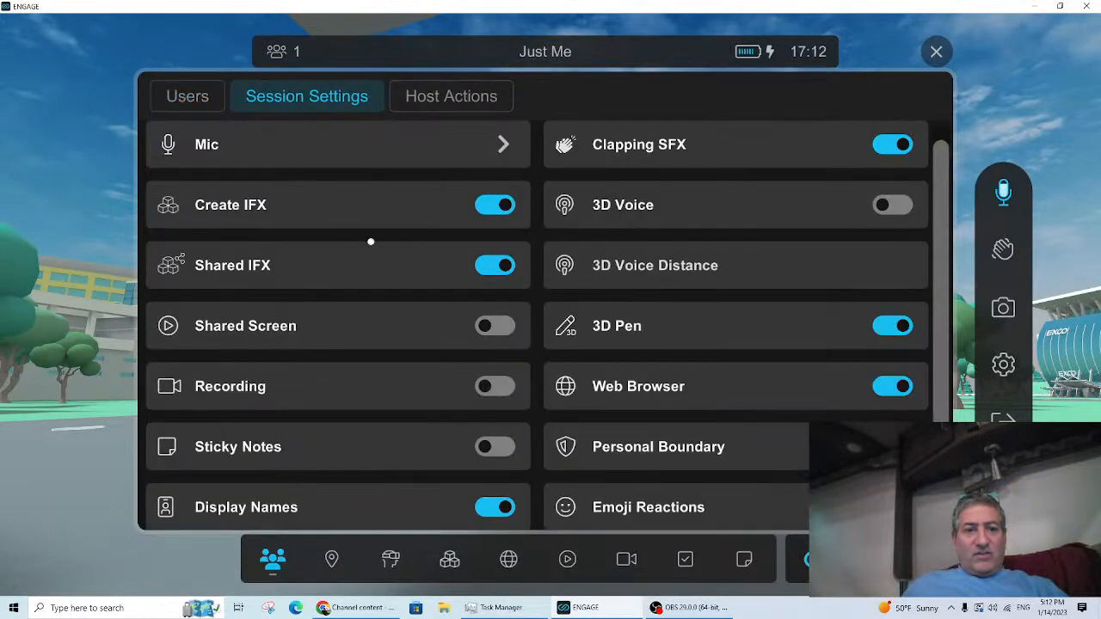
right_click(325, 239)
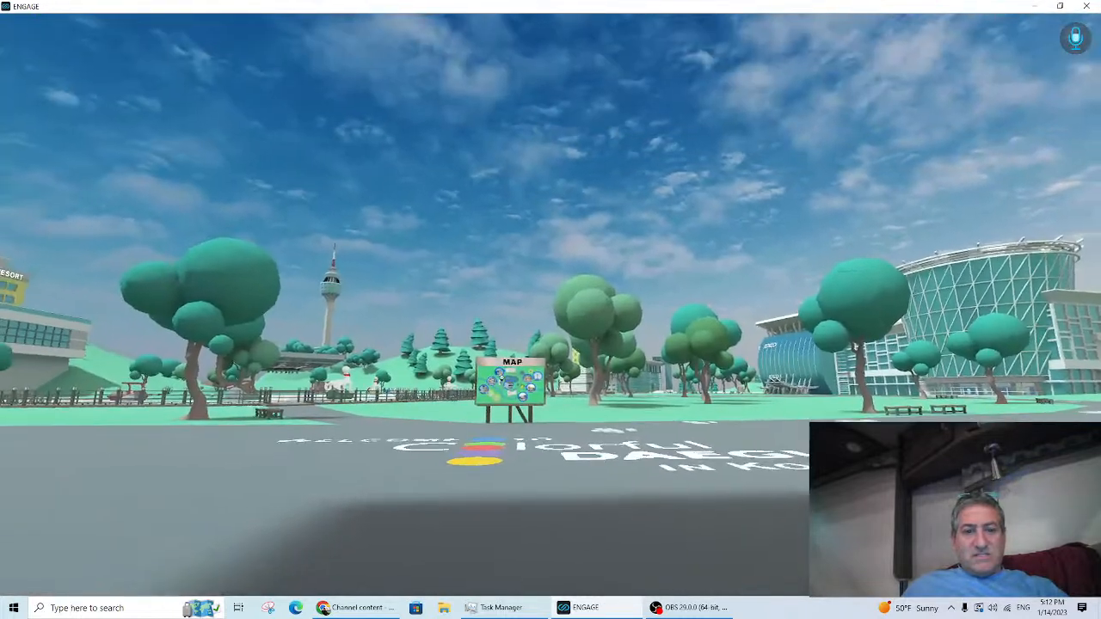
right_click(462, 370)
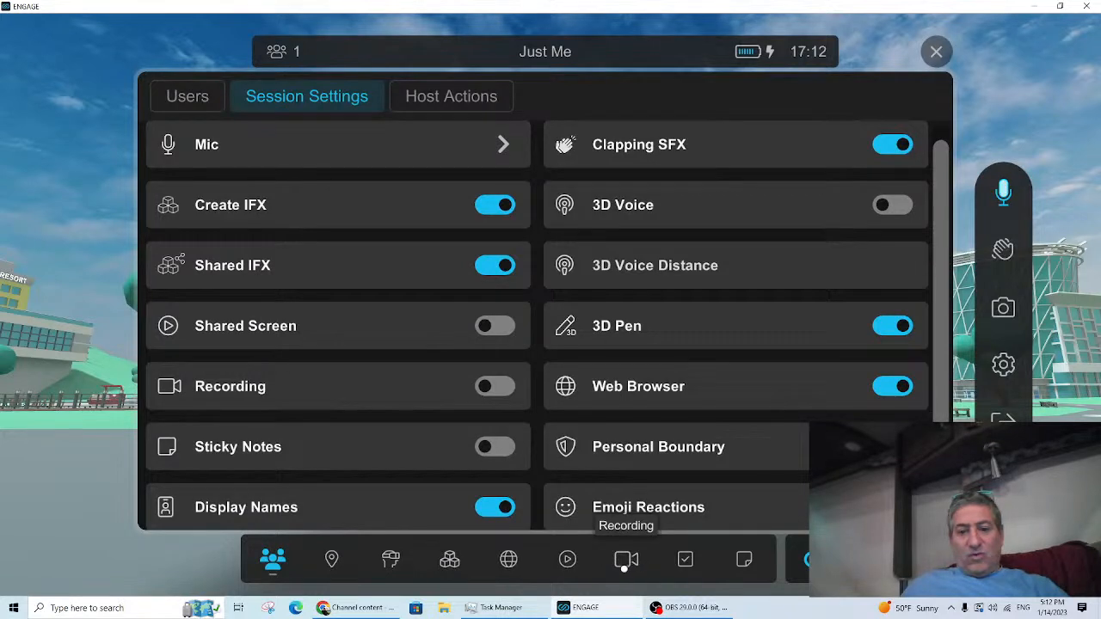
Step: Check who can be included in a new recording, cancel its creation, and view the recordings stored on the device
click(624, 564)
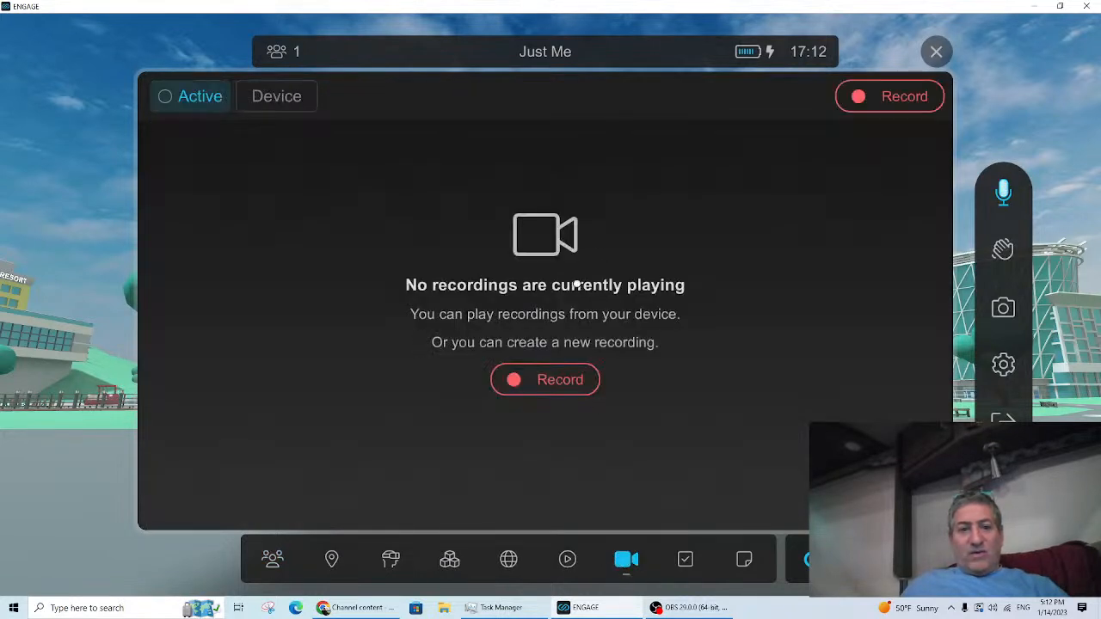
click(560, 380)
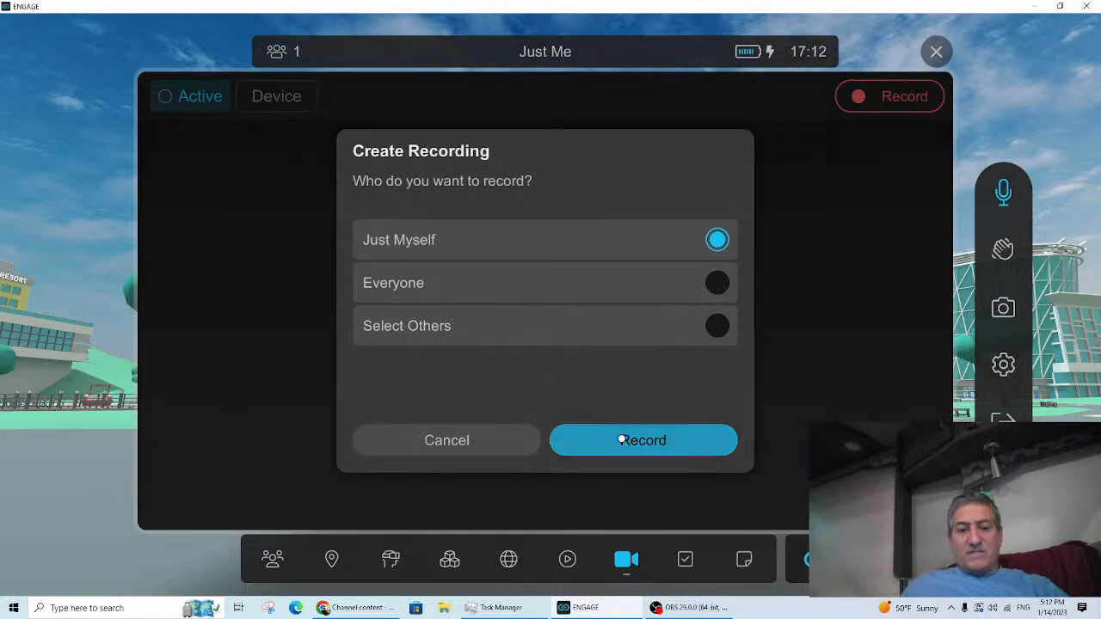
click(494, 444)
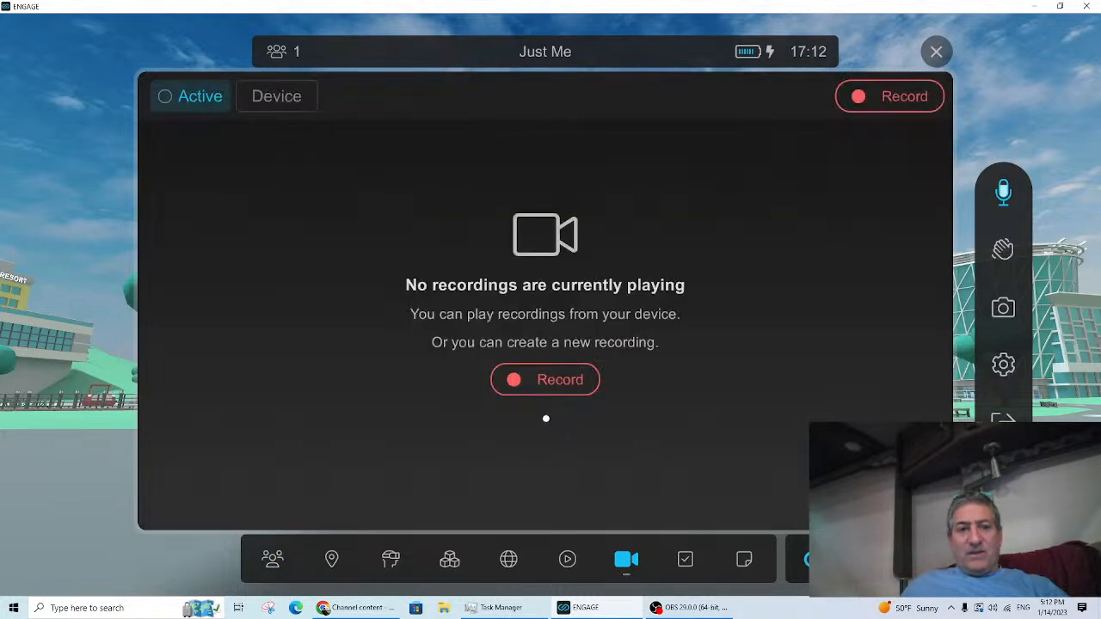
click(272, 98)
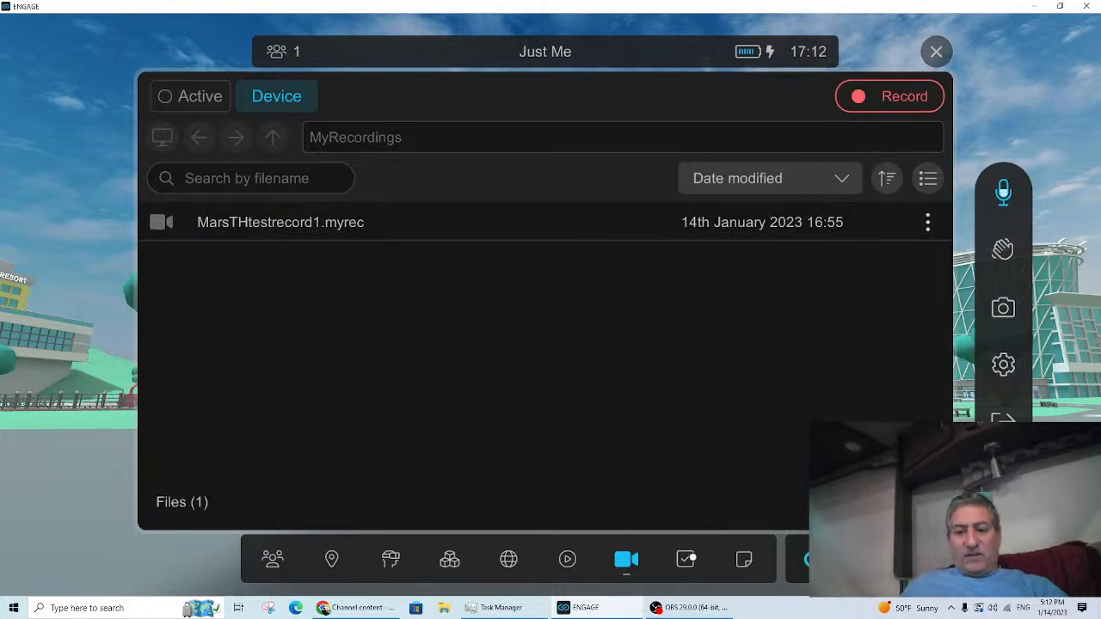
Step: View the available quiz forms and read the opening of the note The World is 360
click(684, 560)
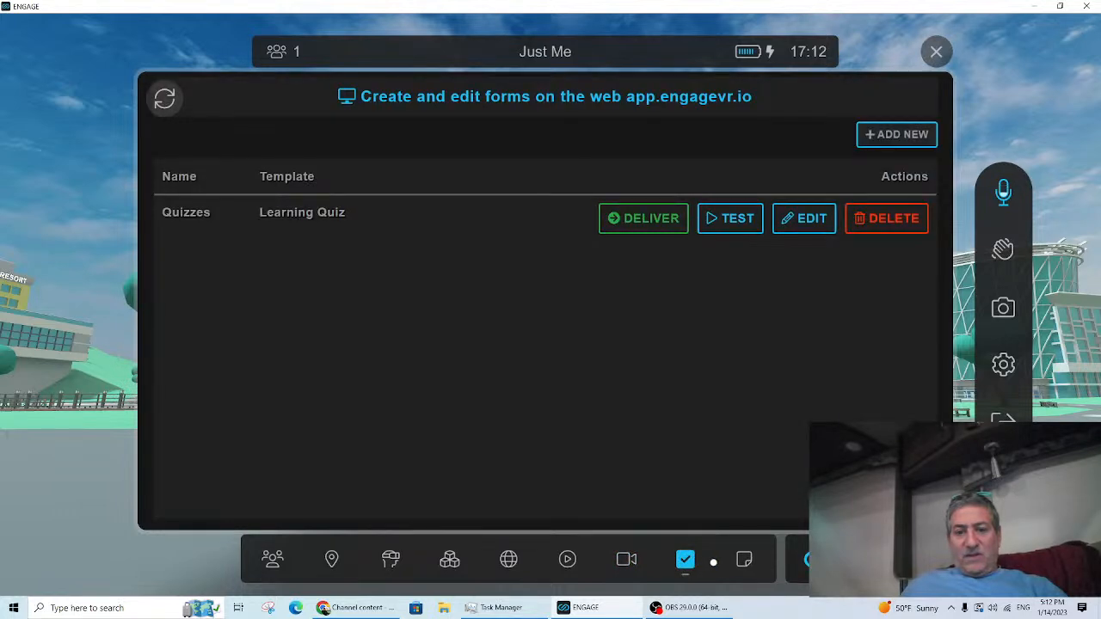
click(745, 559)
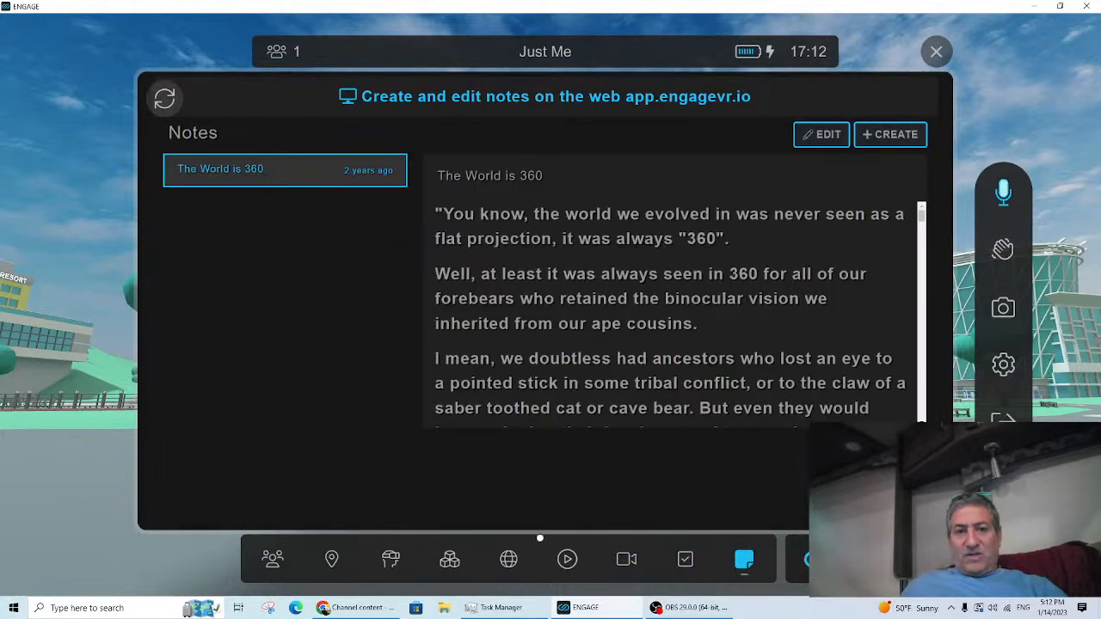
scroll(852, 298, down, 3)
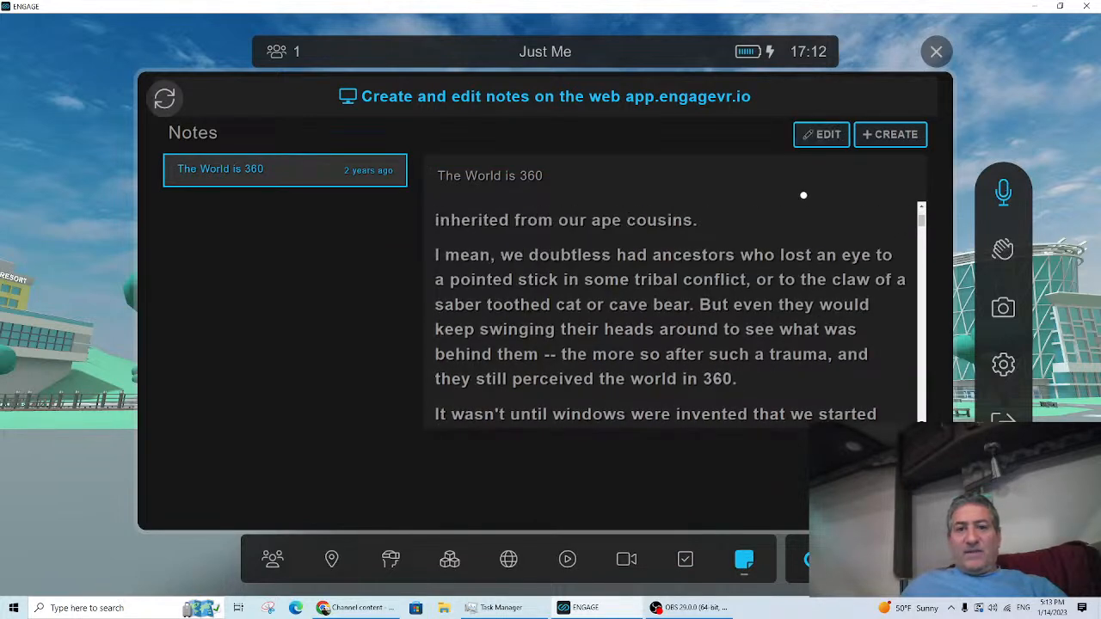
scroll(782, 245, down, 3)
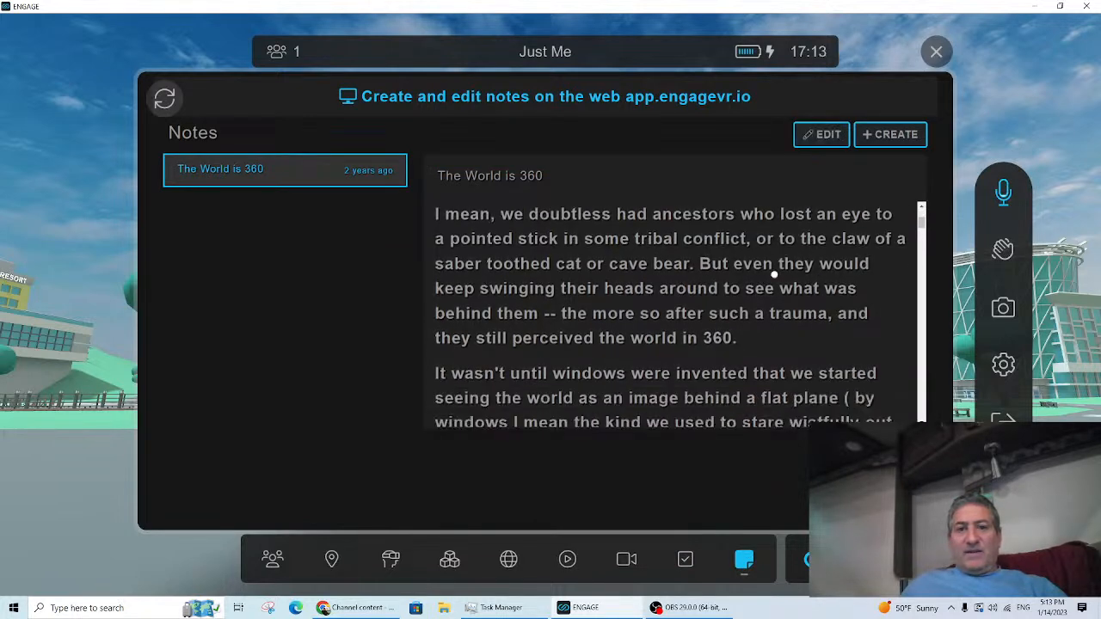
Step: Create a new note titled Climate Change Class Script 1 and save it
click(890, 135)
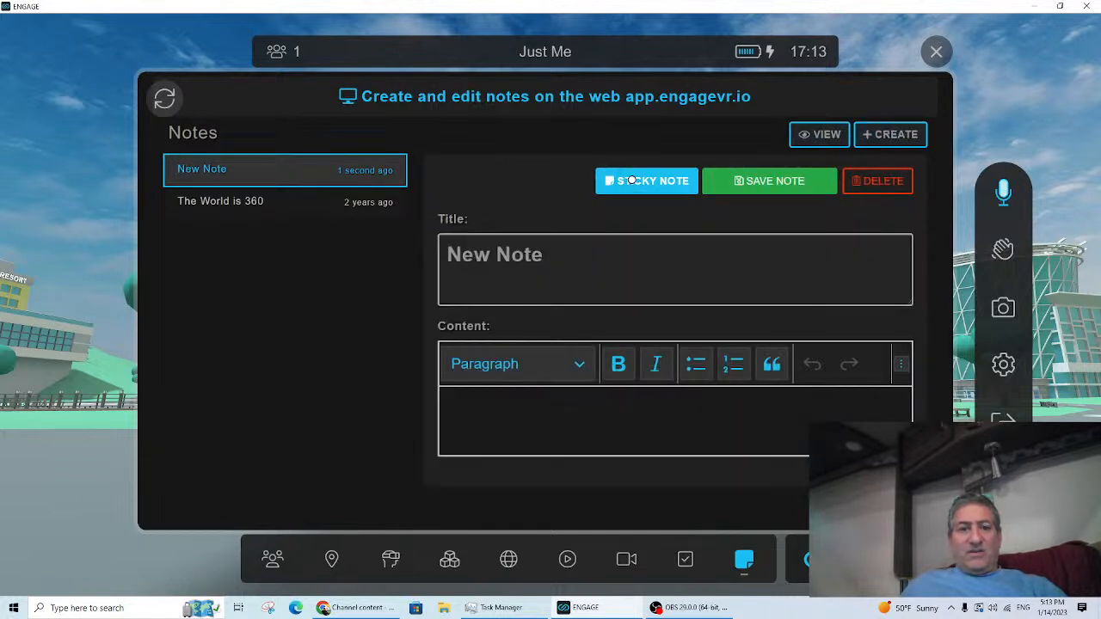
click(550, 256)
key(BackSpace)
key(BackSpace)
key(BackSpace)
key(BackSpace)
key(BackSpace)
key(BackSpace)
key(BackSpace)
key(BackSpace)
text(C)
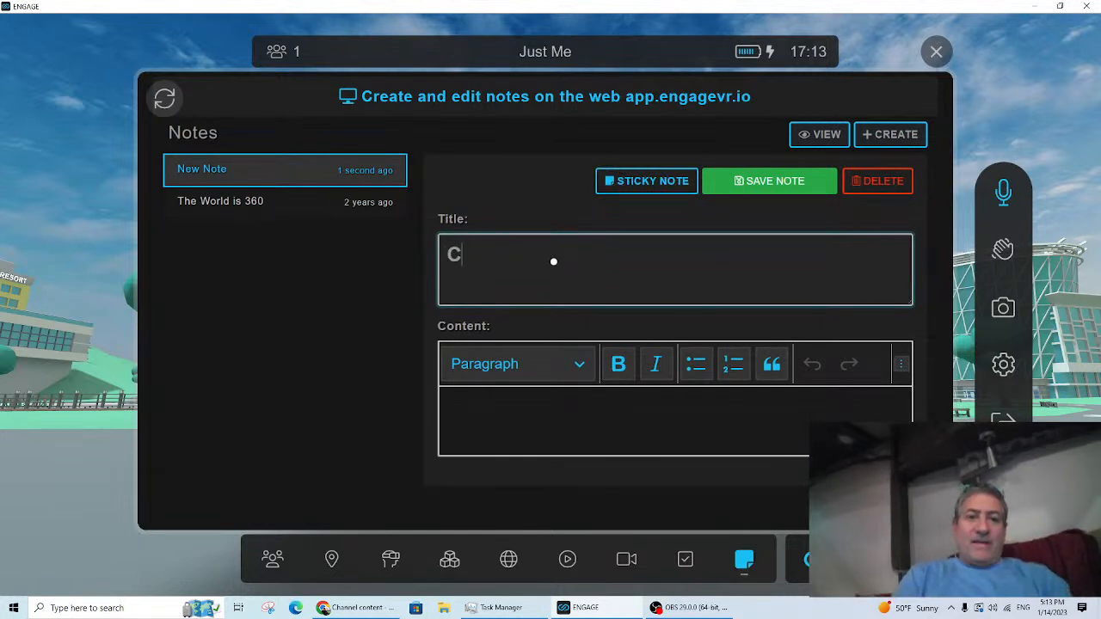
text(limate Cha)
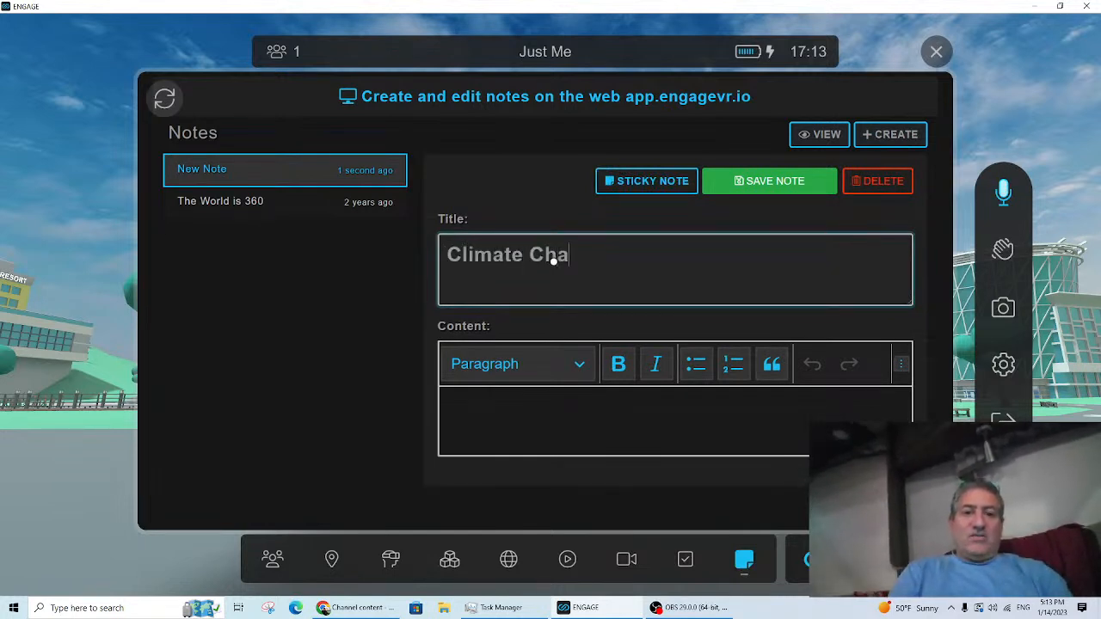
text(nge Class Script 1)
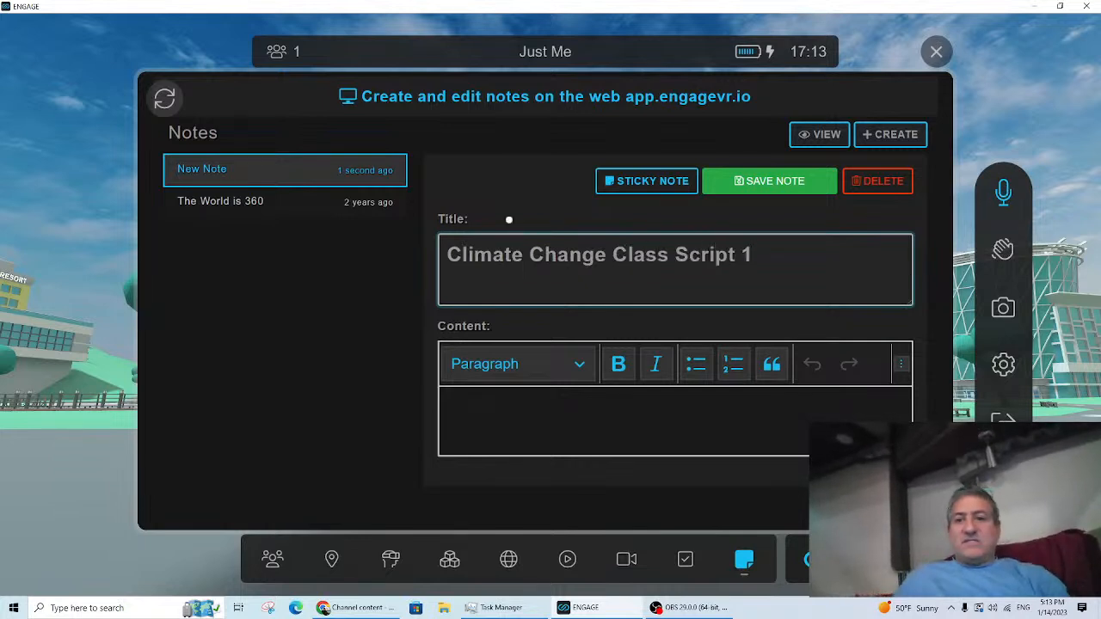
click(768, 182)
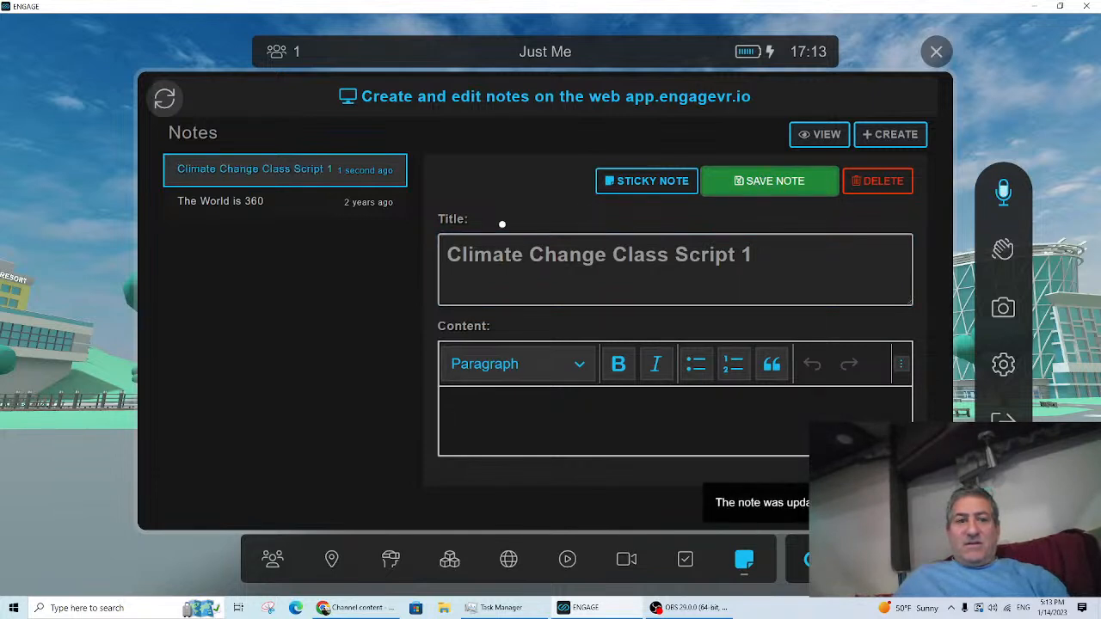
Step: Read through The World is 360 in the note editor, return it to view mode and close the notes
click(298, 215)
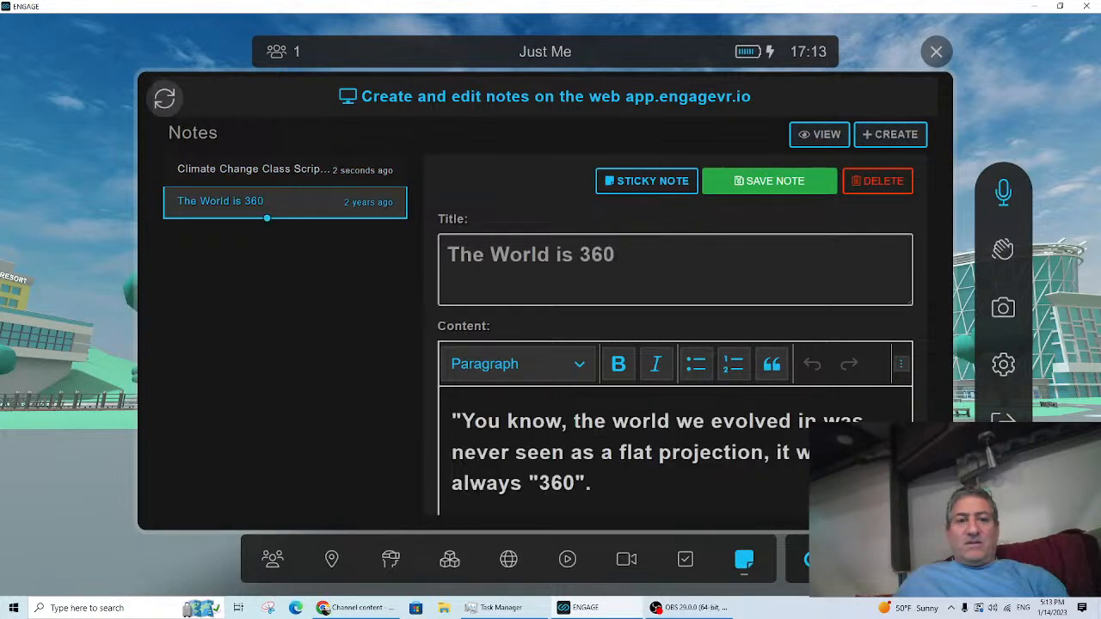
scroll(759, 438, down, 10)
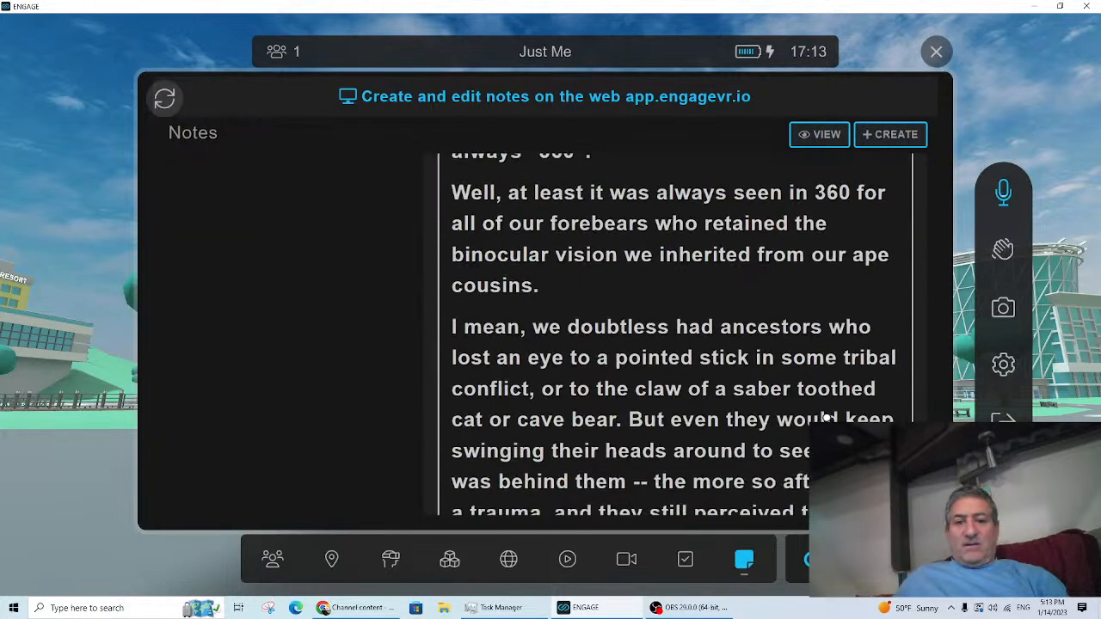
scroll(824, 417, down, 8)
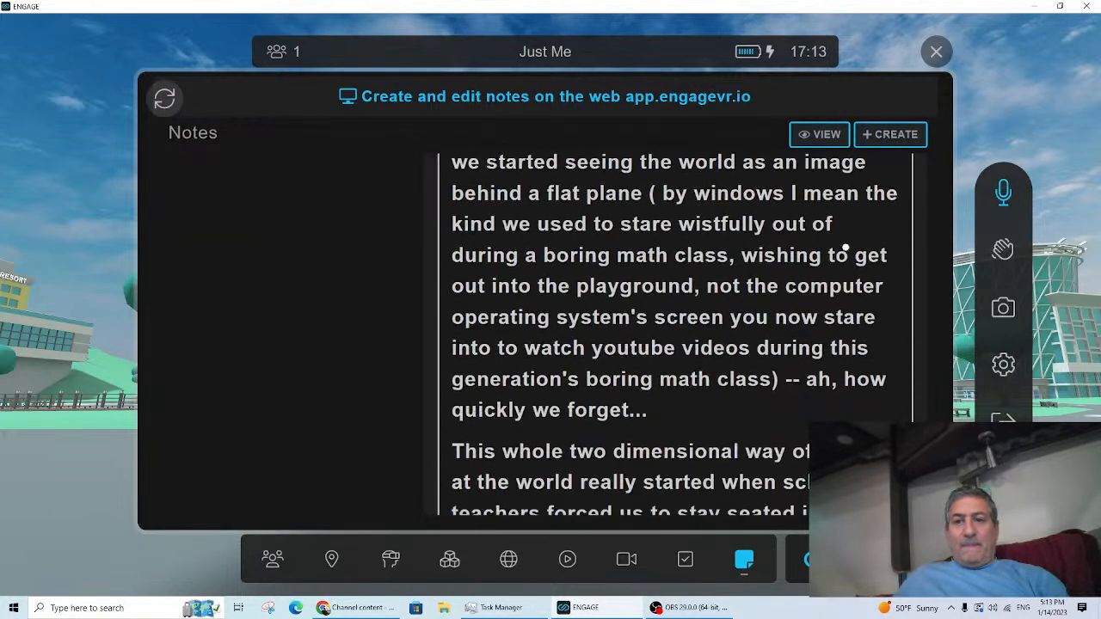
click(815, 140)
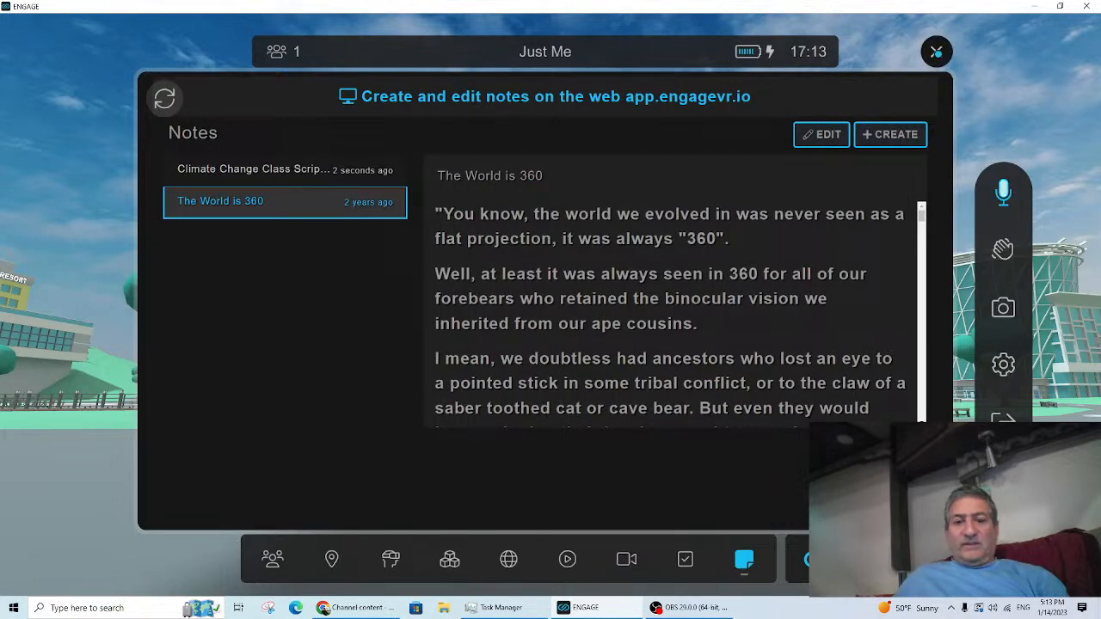
click(937, 53)
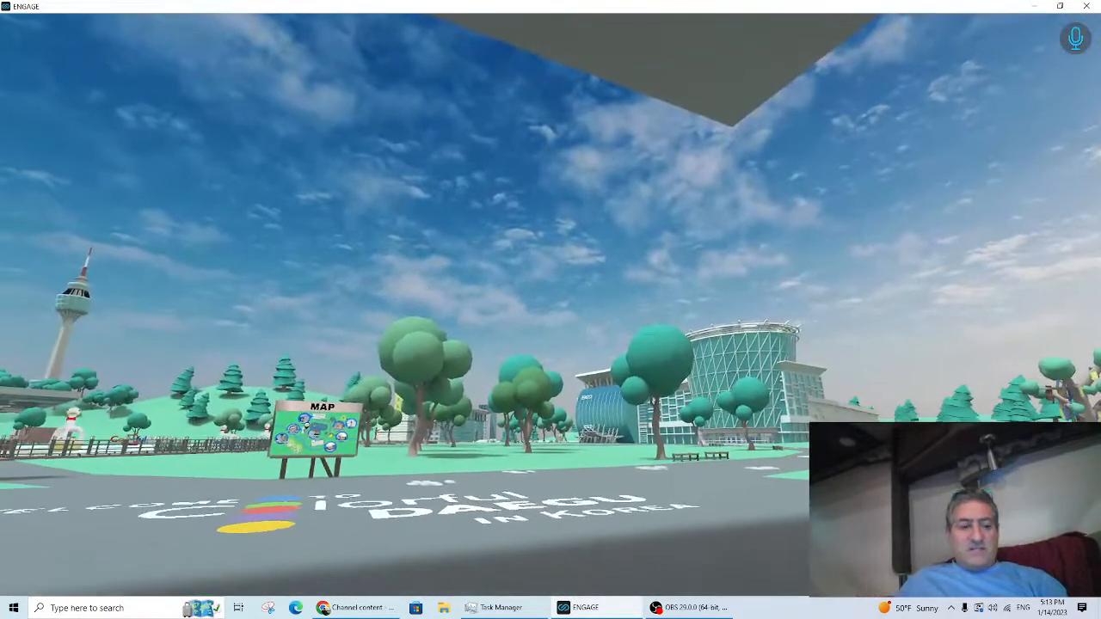
Step: Review the media sharing options for online videos and YouTube, saved video links, and the computer desktop
key(Escape)
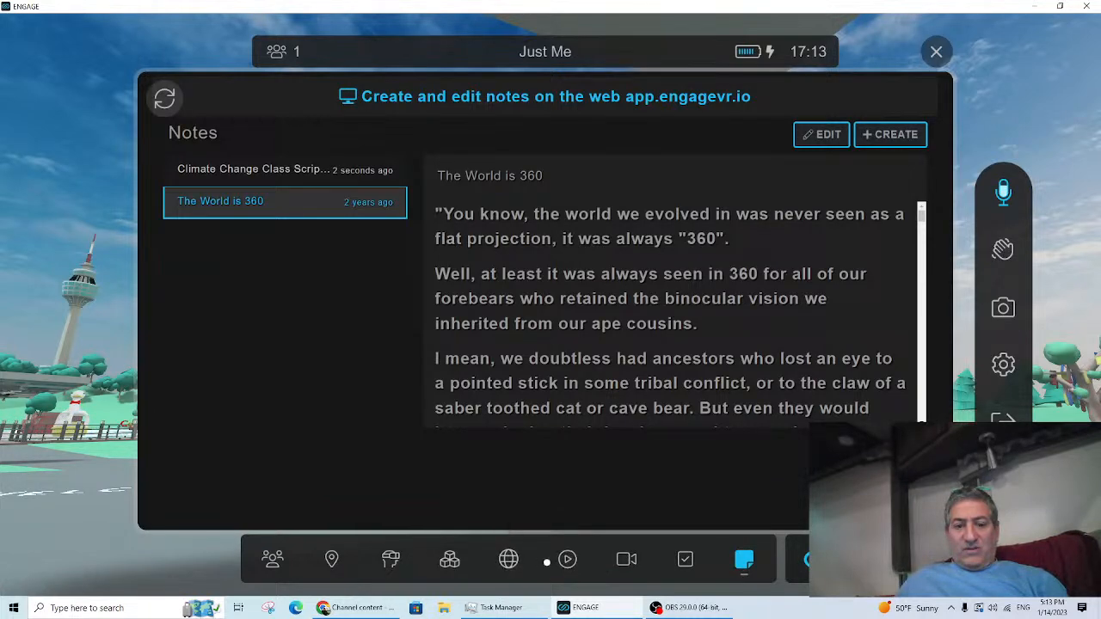
click(567, 560)
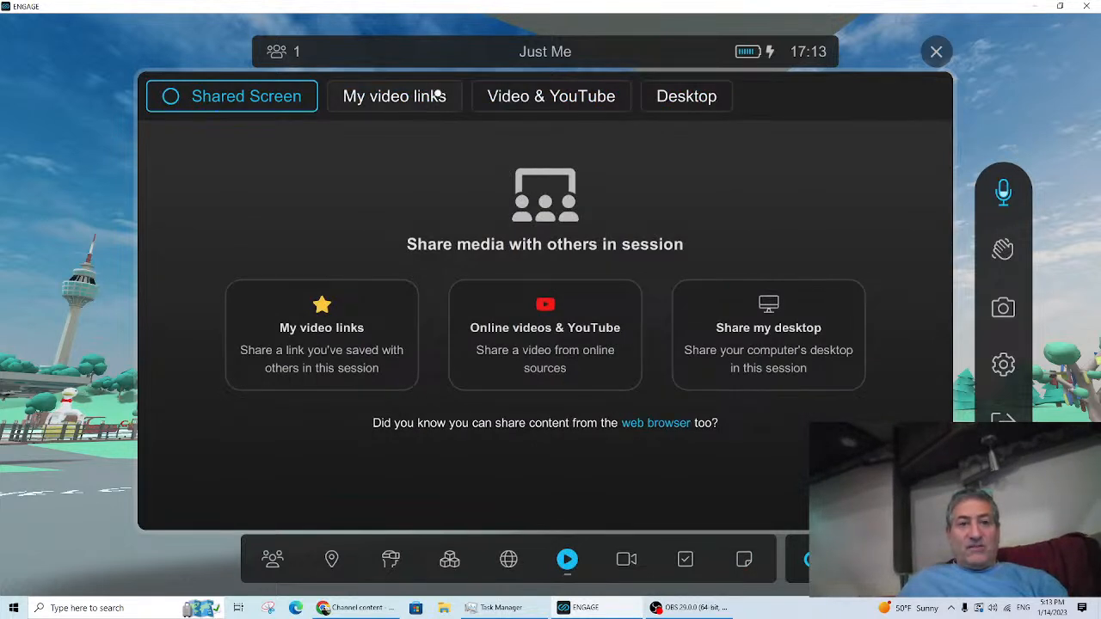
click(556, 99)
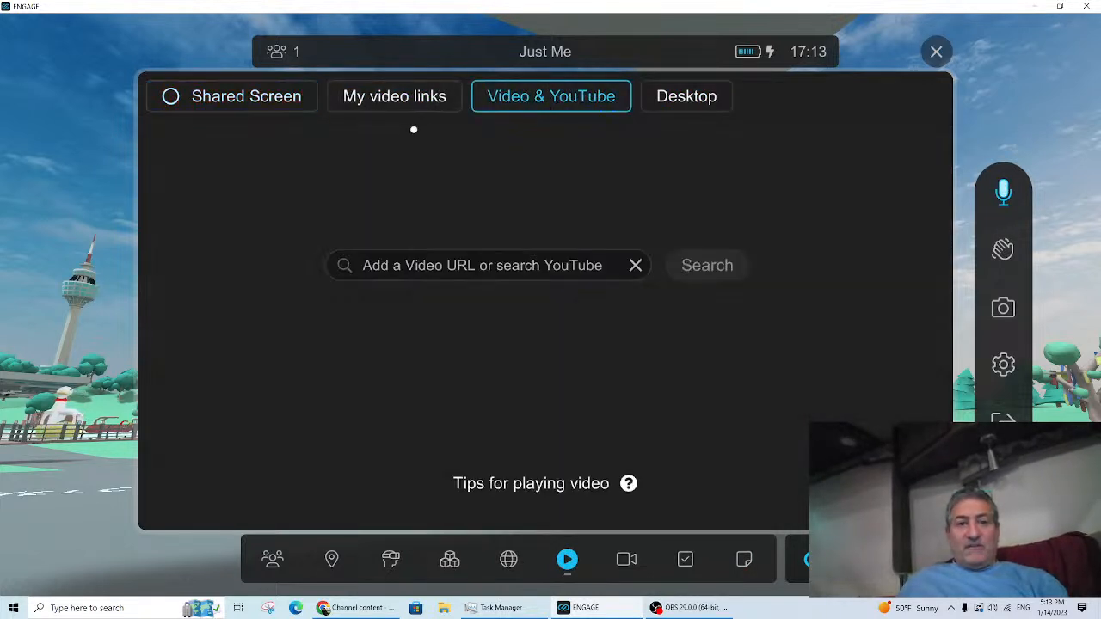
click(394, 98)
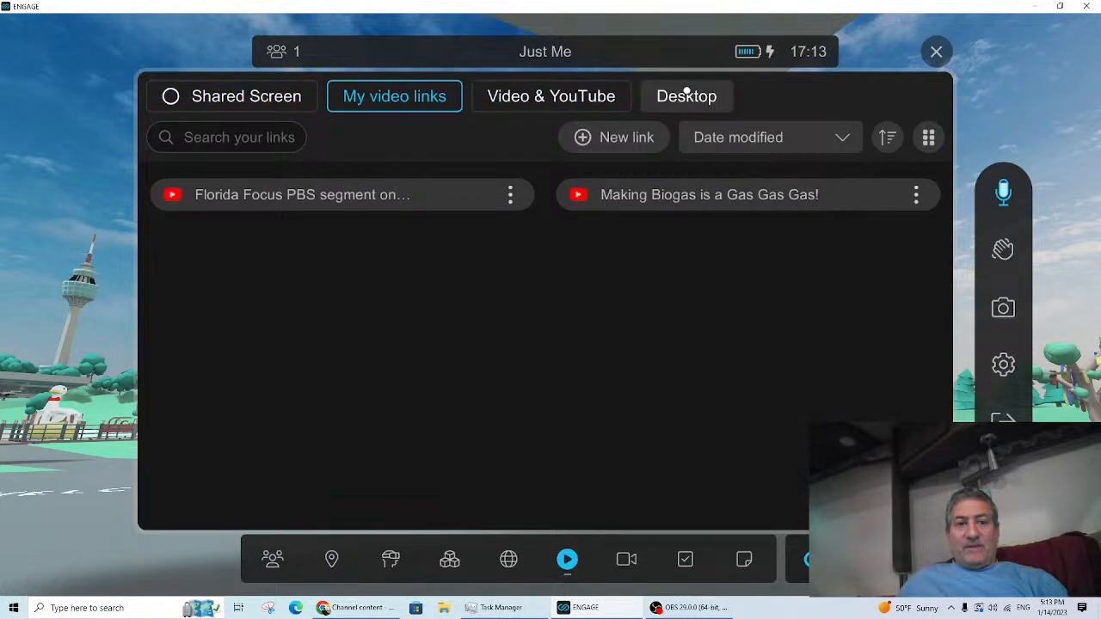
click(686, 94)
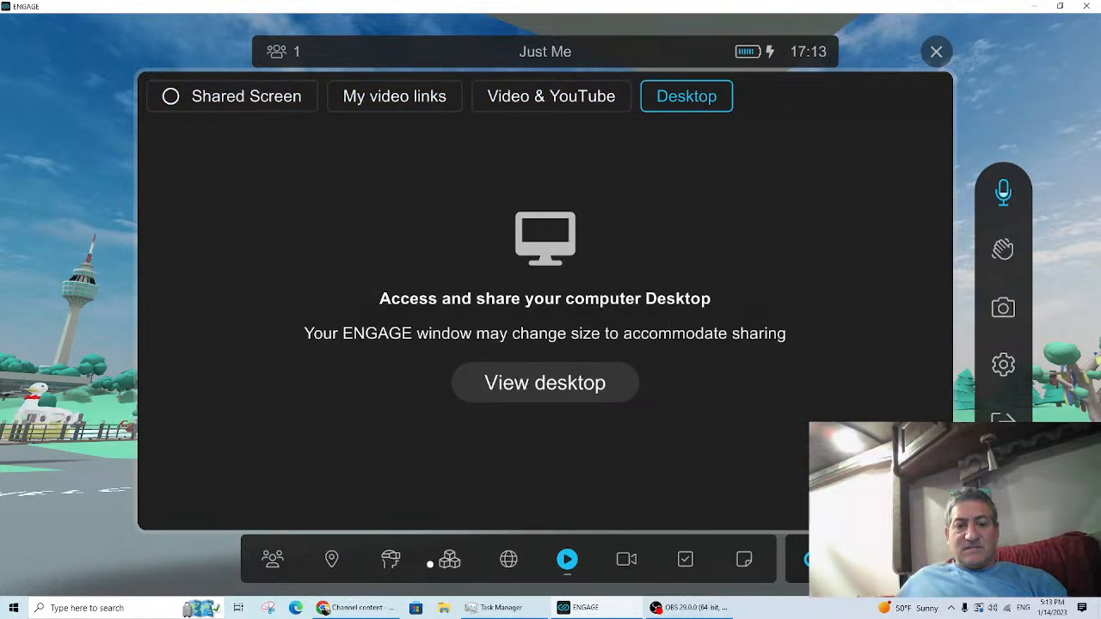
Step: Load MySnapshot2.ifxsnap from the device's IFX snapshots into the DAEGU location, with loading in the original location off
click(449, 560)
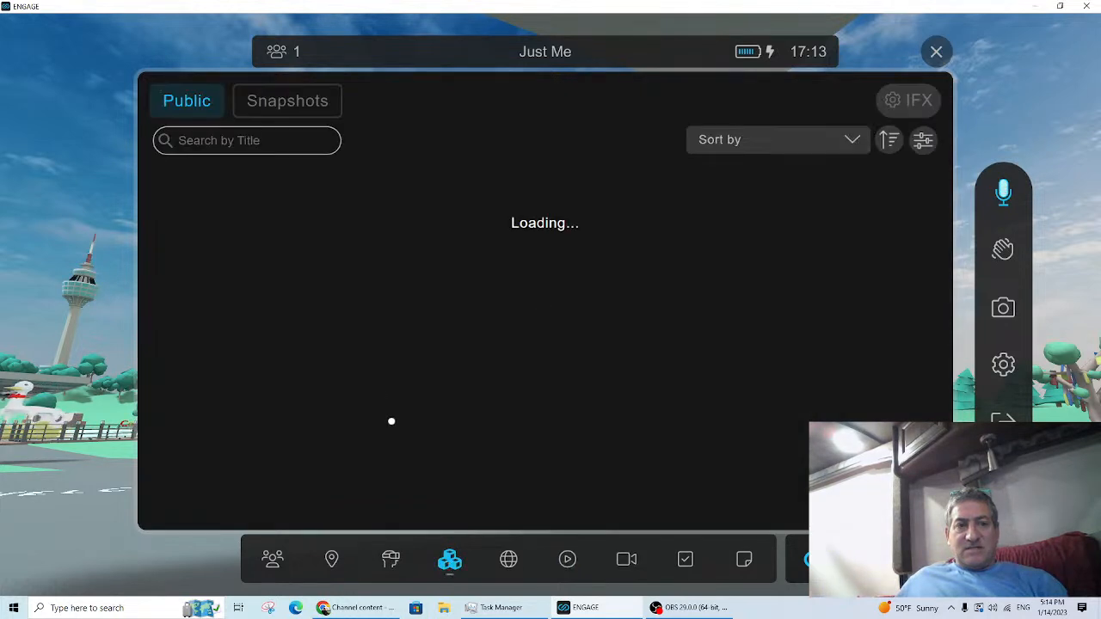
click(313, 110)
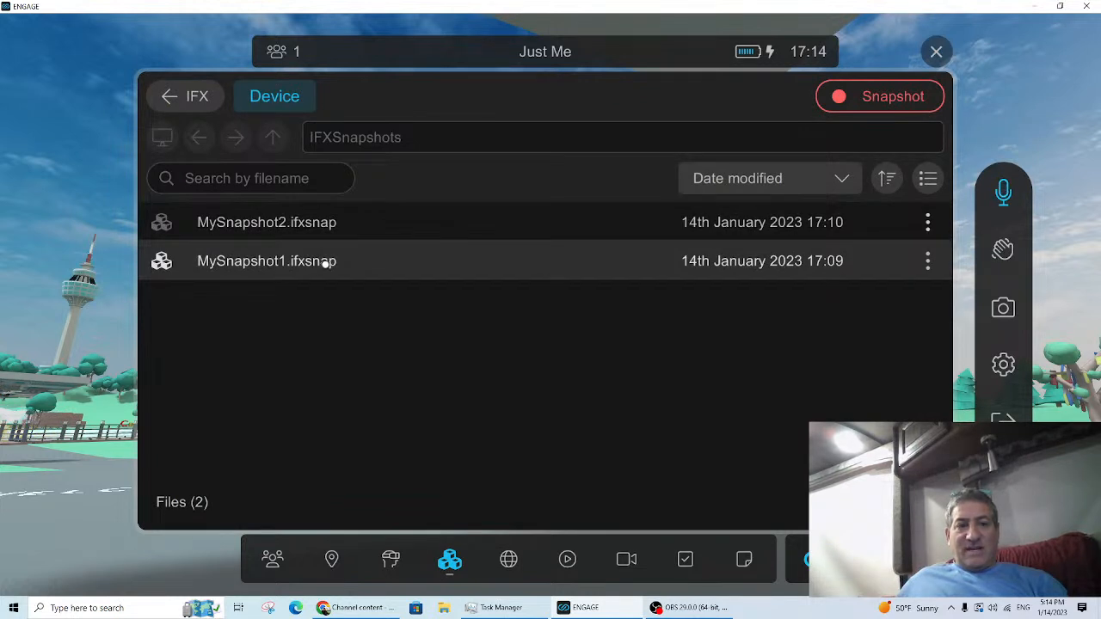
click(307, 222)
click(226, 196)
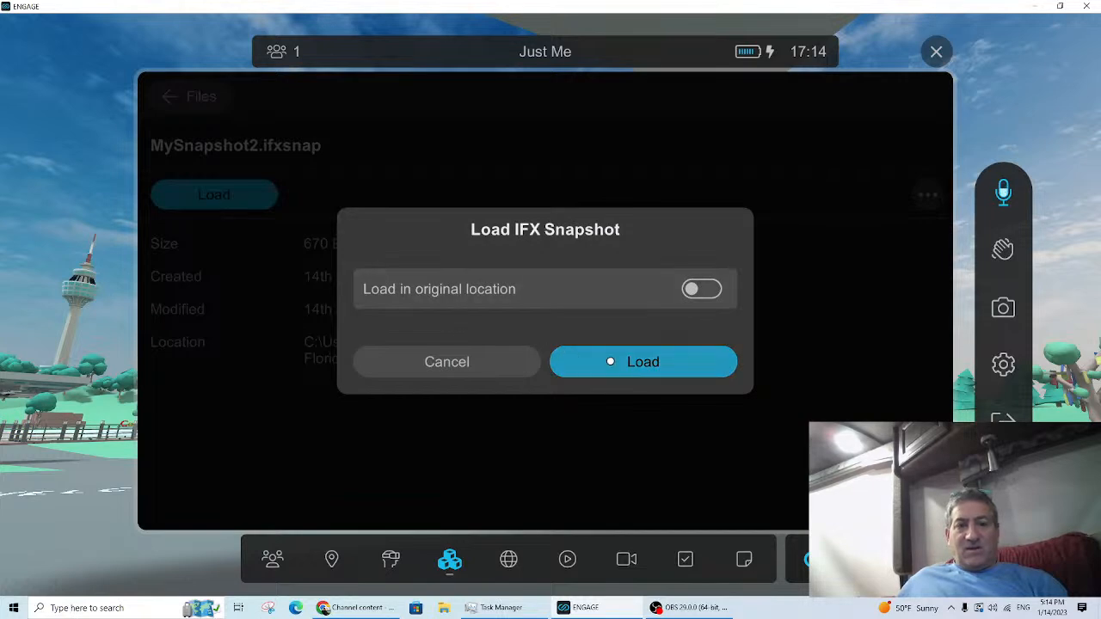
click(632, 361)
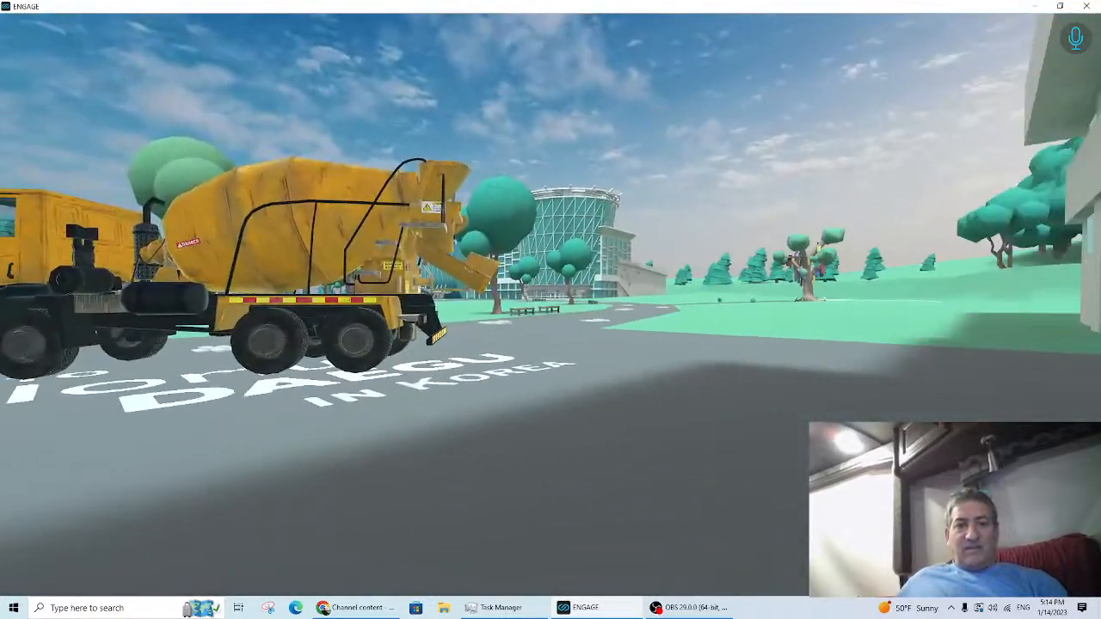
Step: Move around the loaded cement mixer truck to inspect it up close, and reopen the public IFX library
key(w)
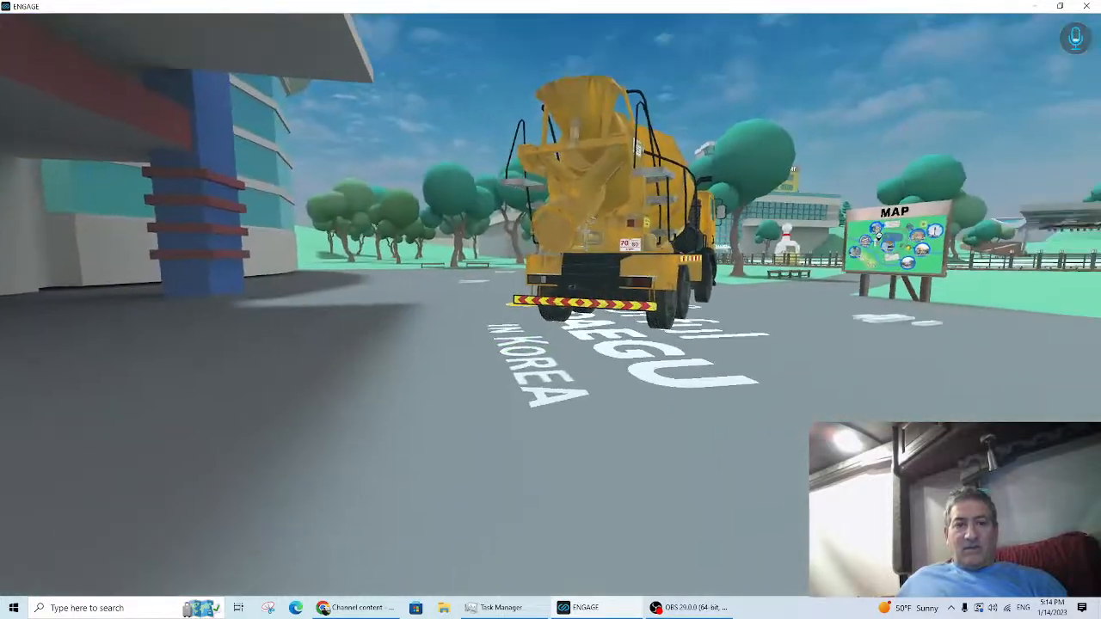
click(550, 305)
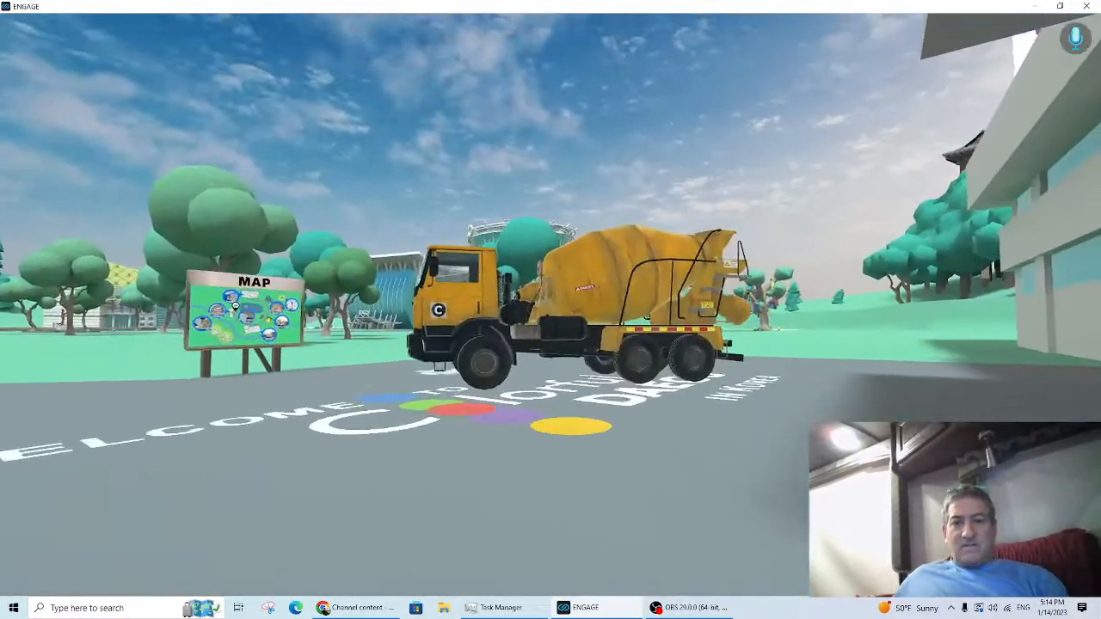
key(w)
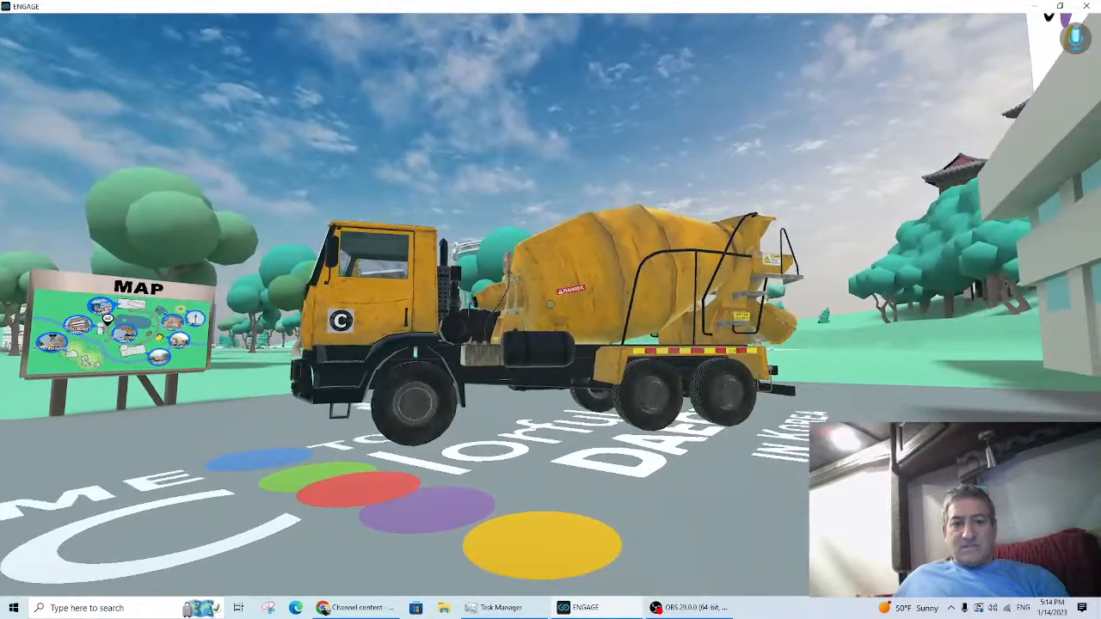
key(w)
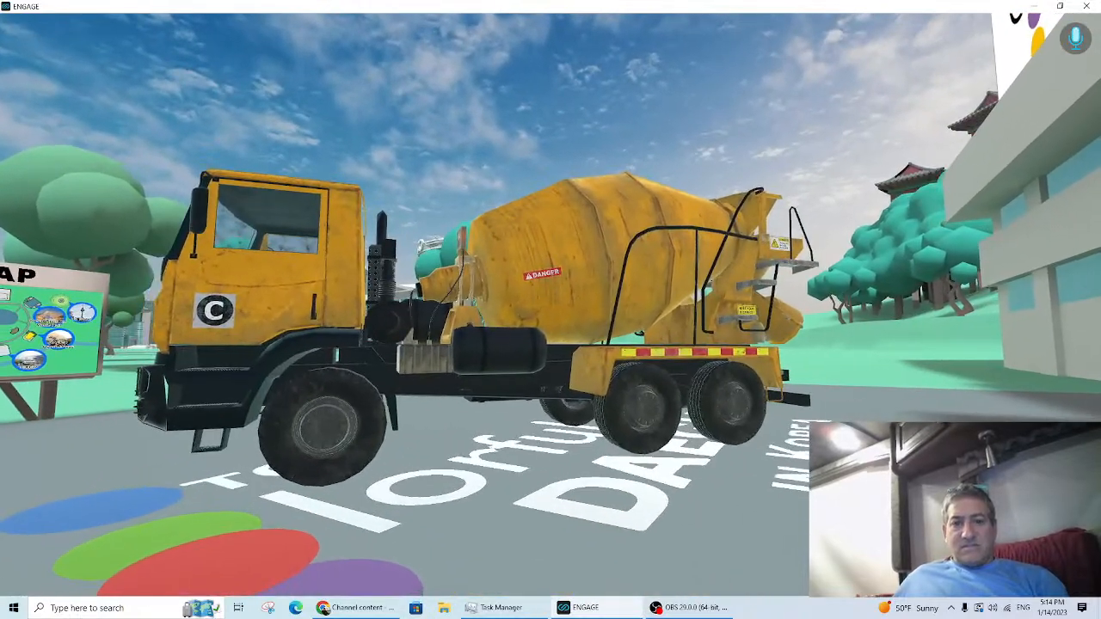
key(Escape)
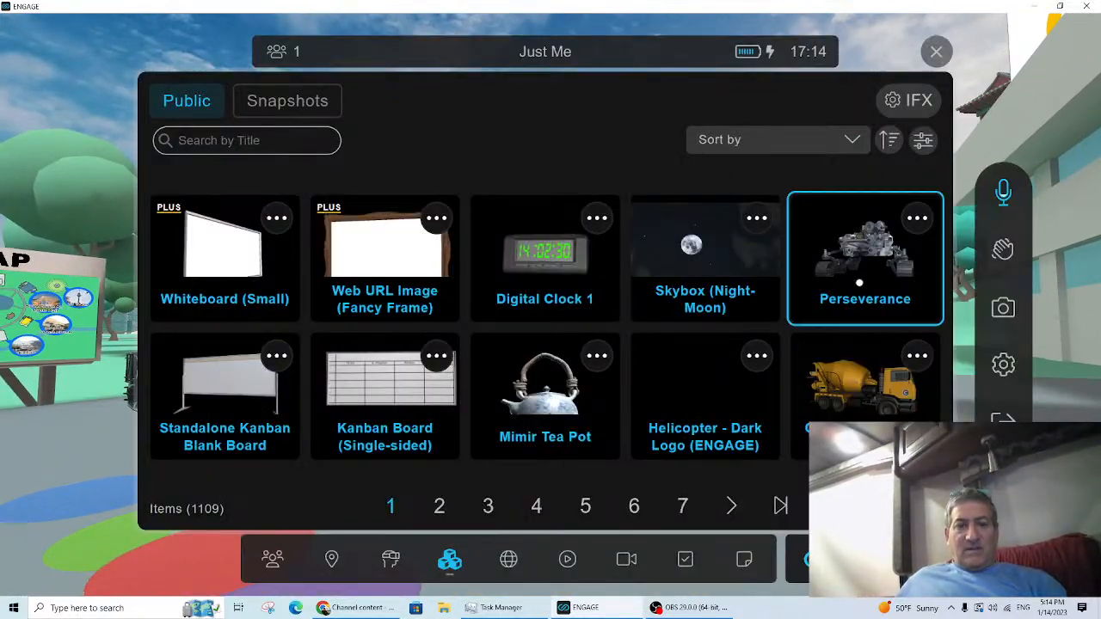
Step: Load MySnapshot1.ifxsnap from the saved IFX snapshots into the current location, with loading in the original location off
click(276, 107)
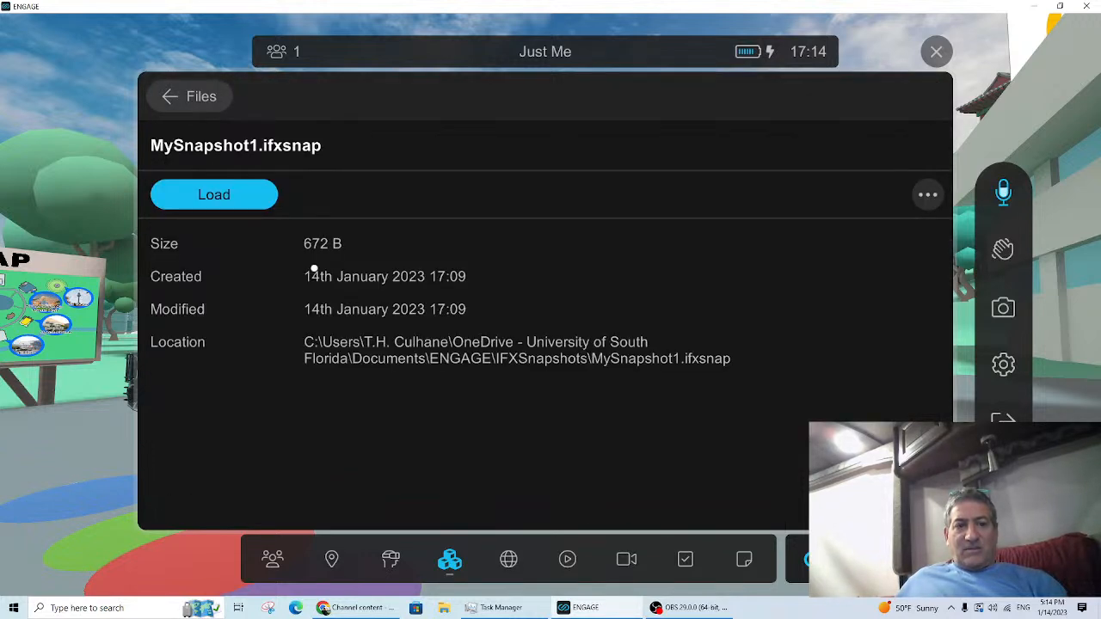
click(230, 193)
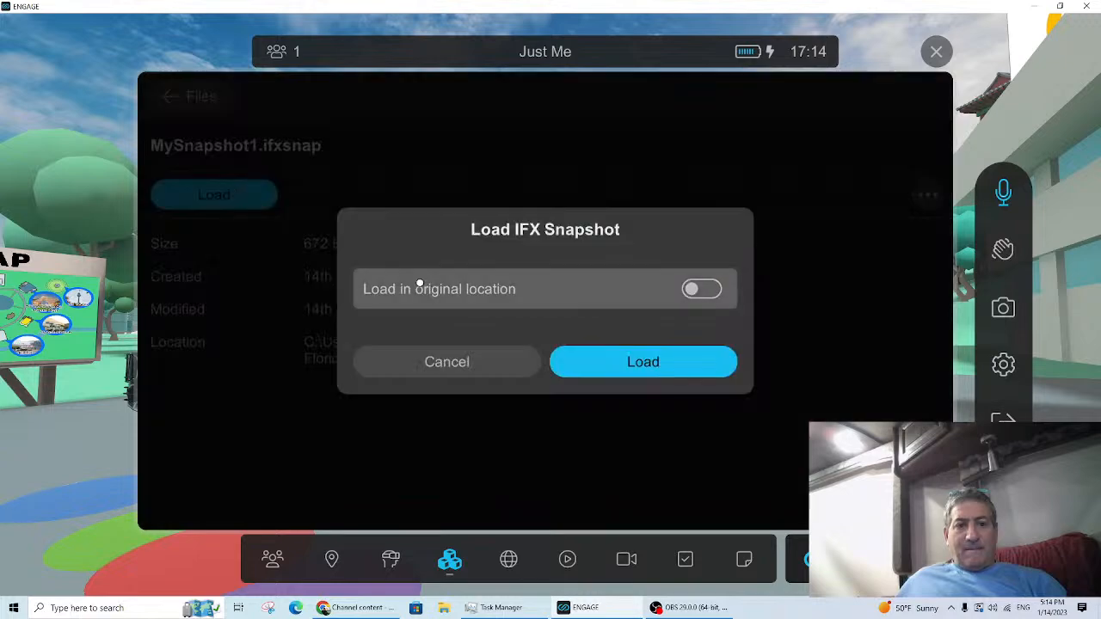
click(624, 364)
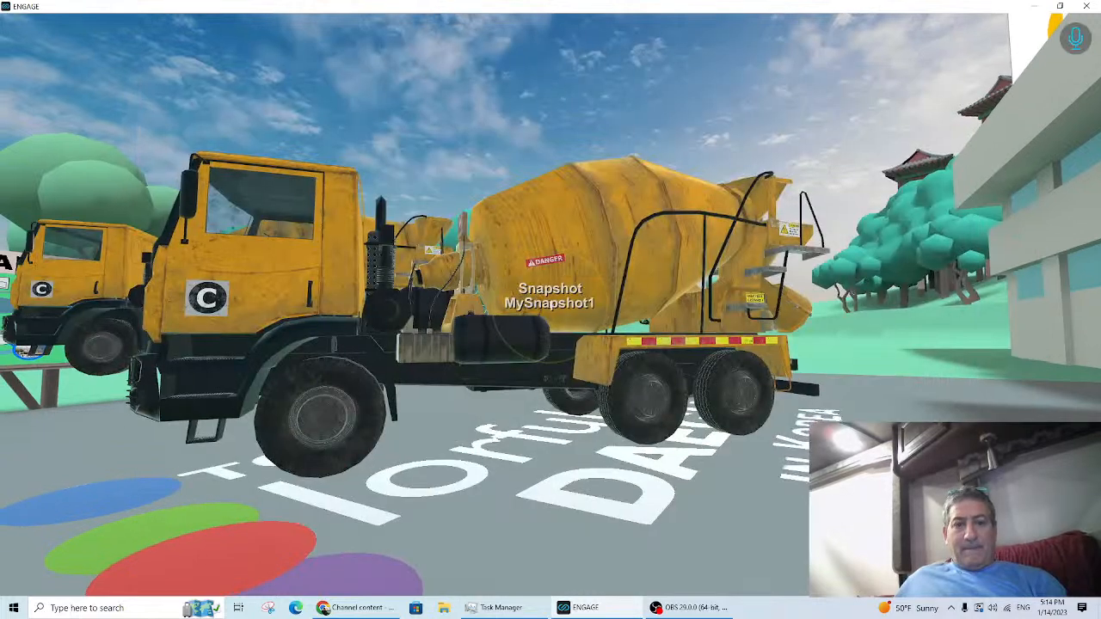
Step: Move around the plaza to view the loaded cement mixer trucks and their placement near the map board
key(s)
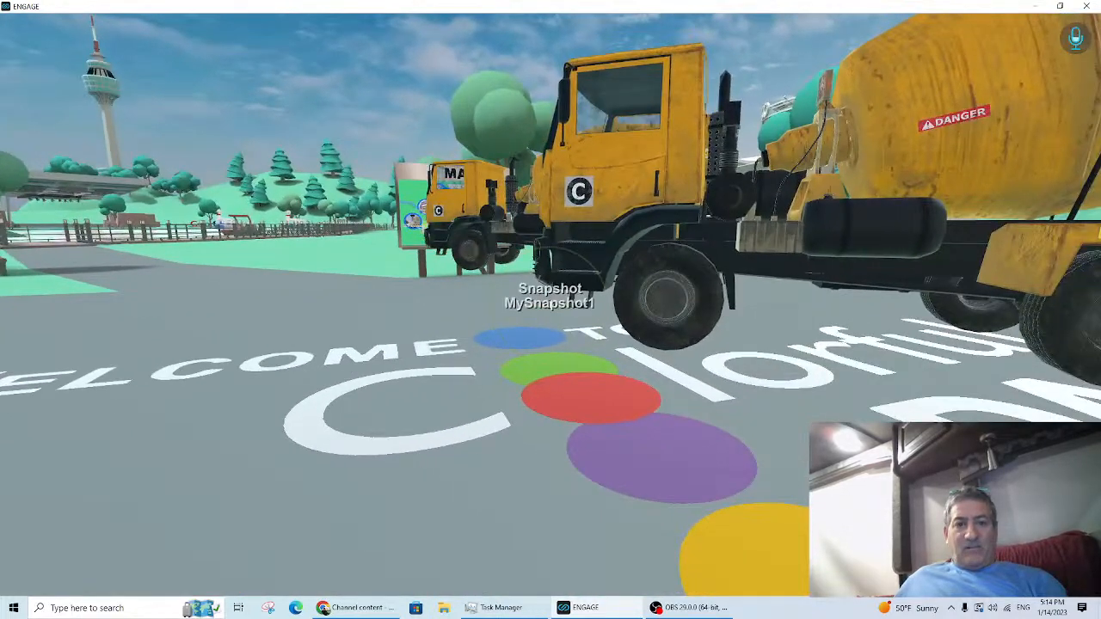
key(w)
key(w)
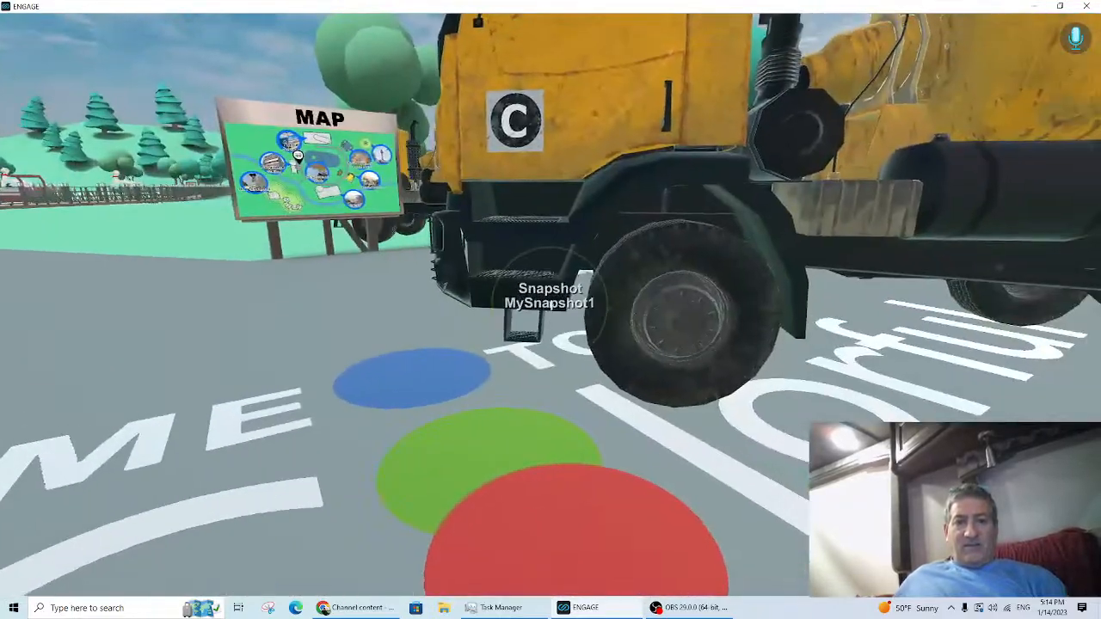
key(s)
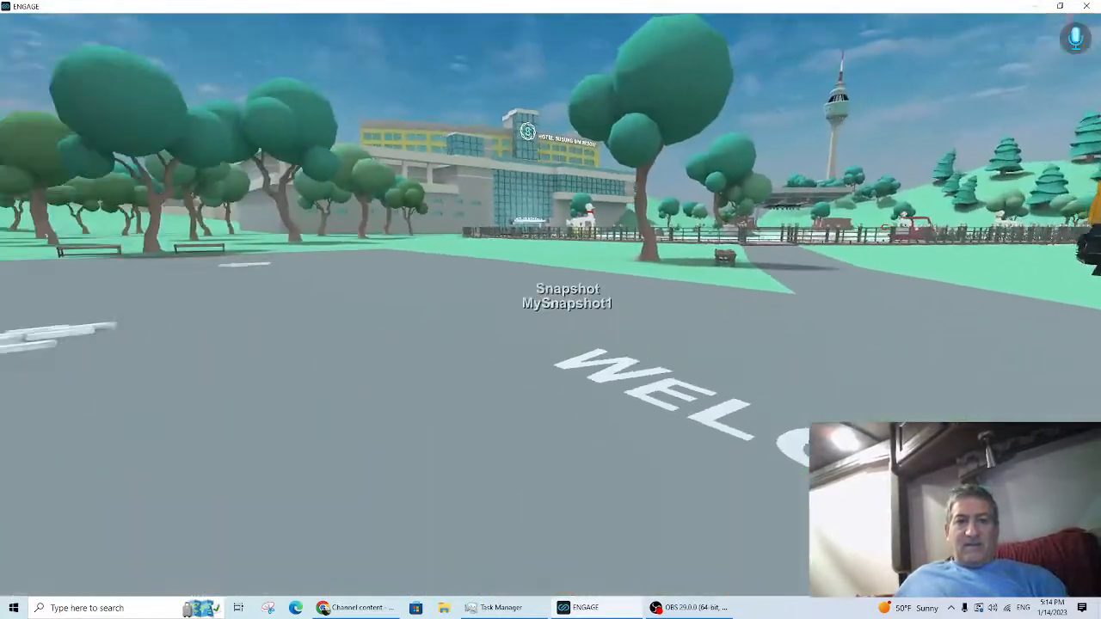
key(w)
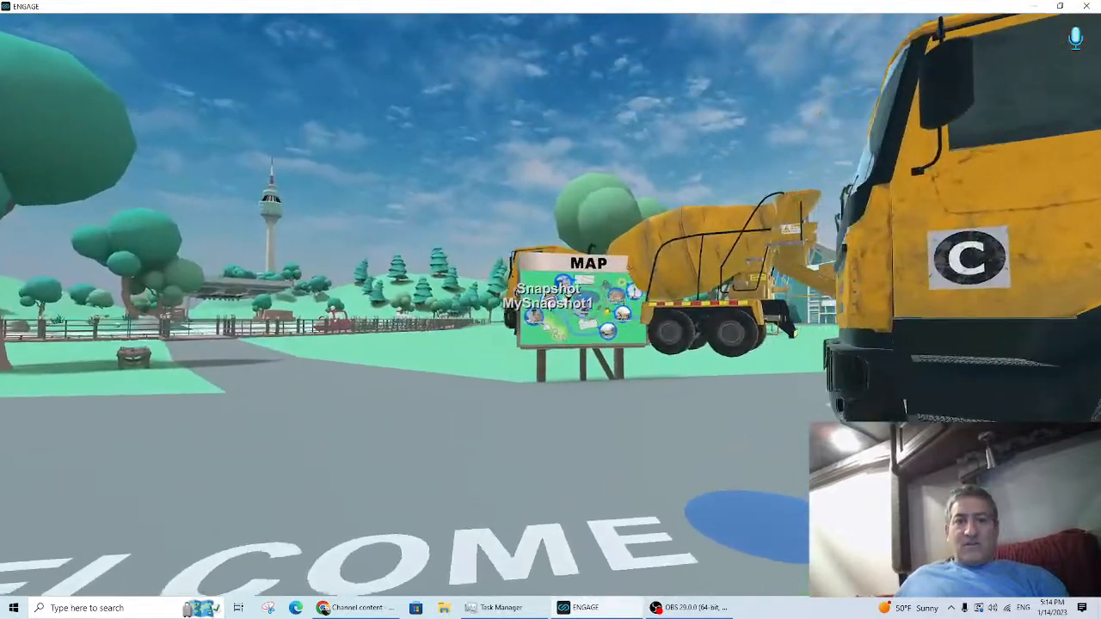
Step: Place the cement trucks of the MySnapshot1 snapshot on the grass near the map board
key(w)
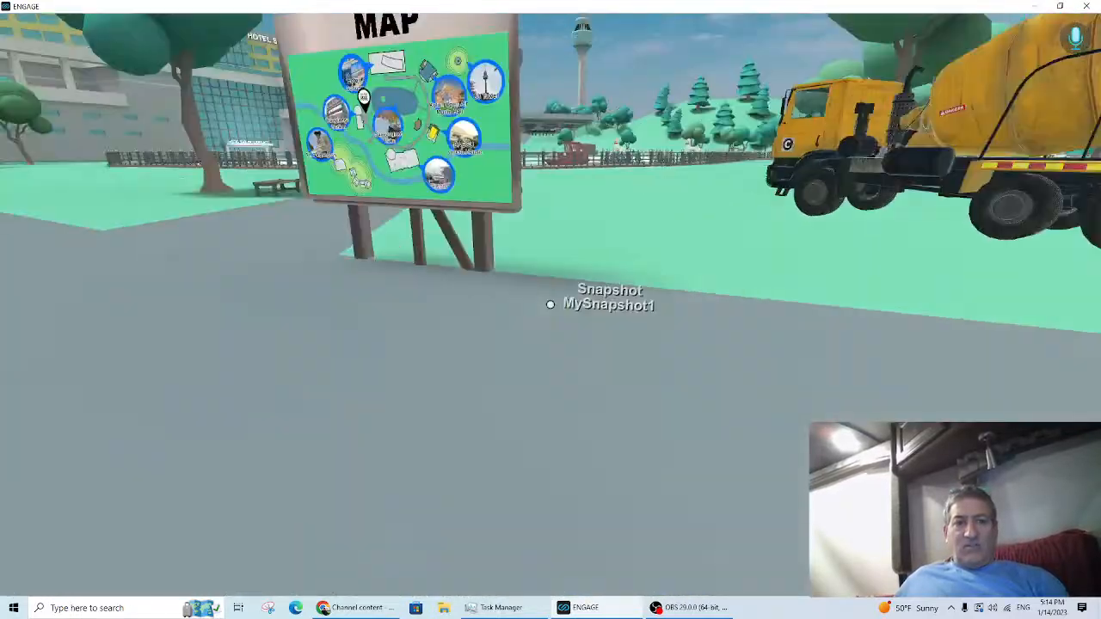
key(s)
key(s)
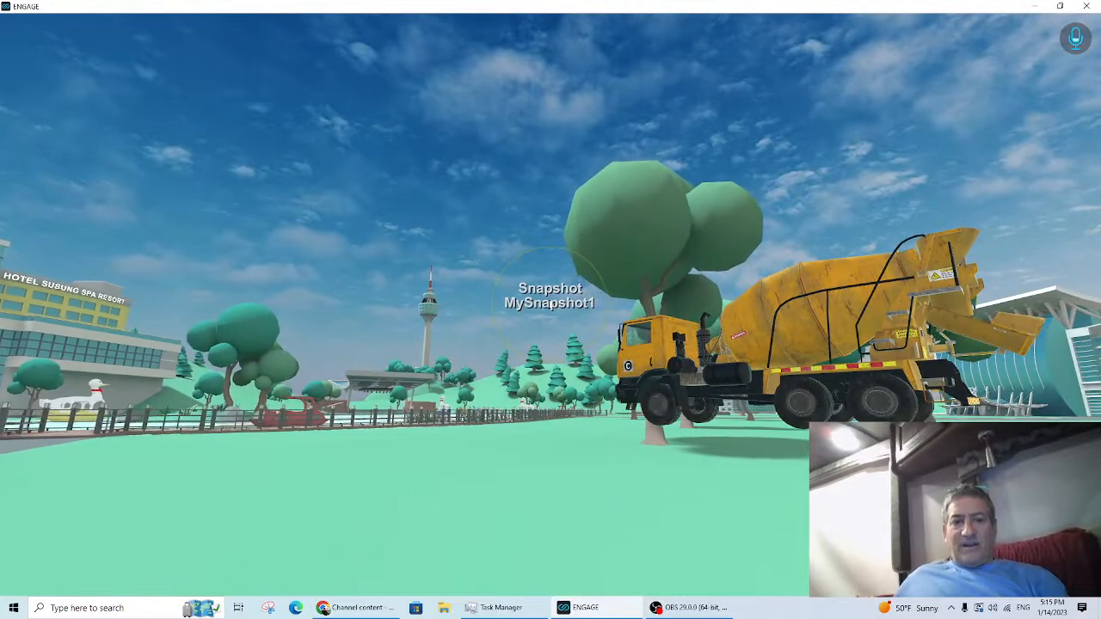
key(w)
Step: Add the Helicopter - Dark Logo (ENGAGE) object and place it on the grass near the cement truck
key(Escape)
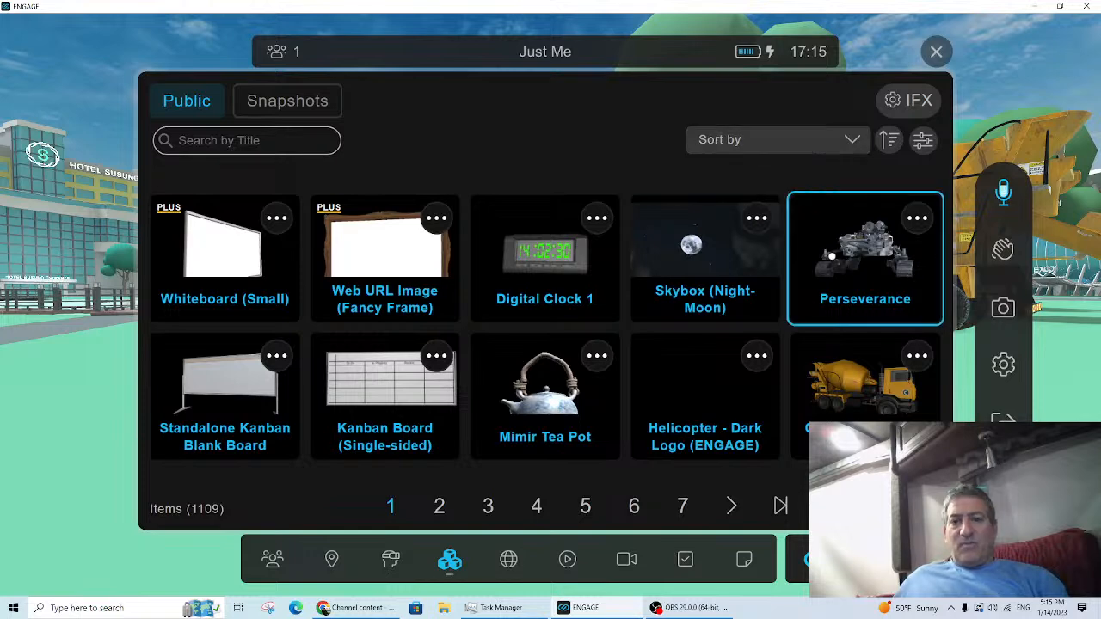
click(717, 409)
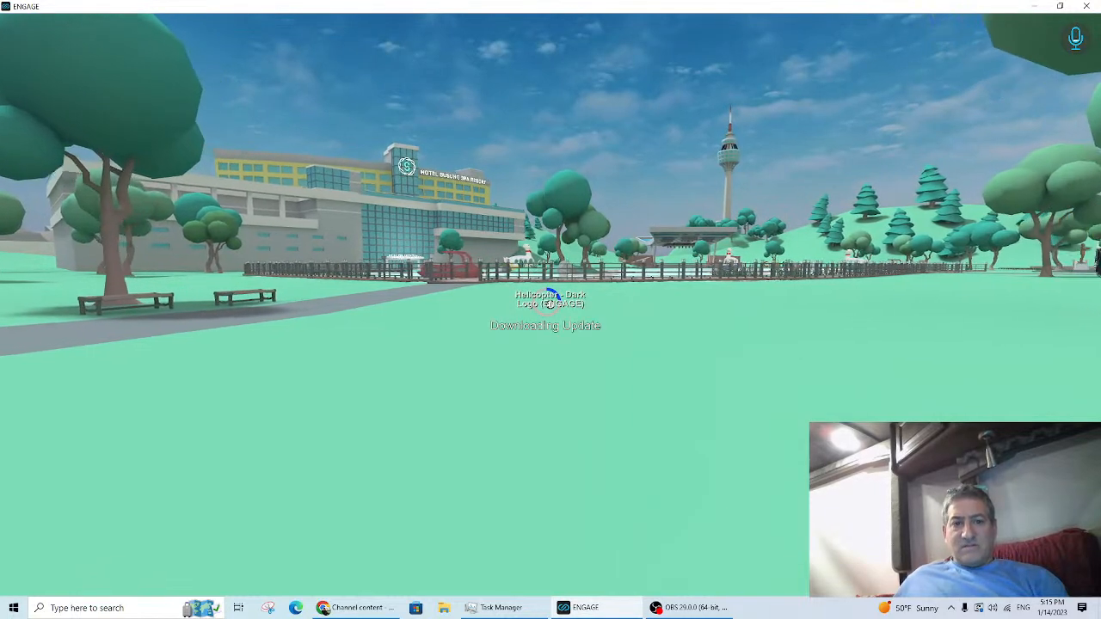
key(w)
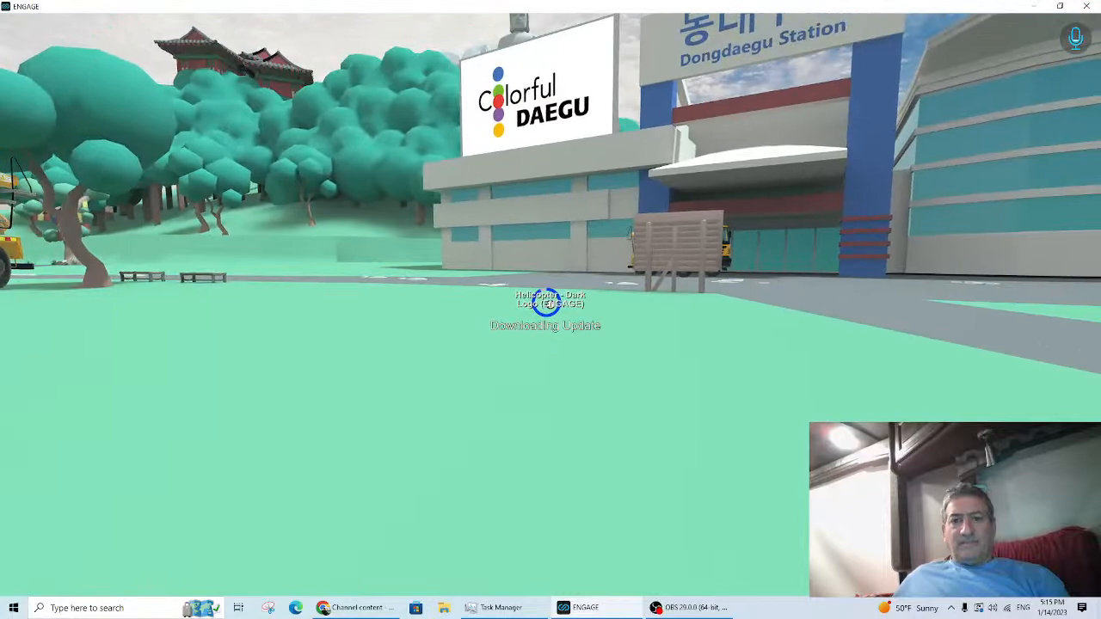
key(s)
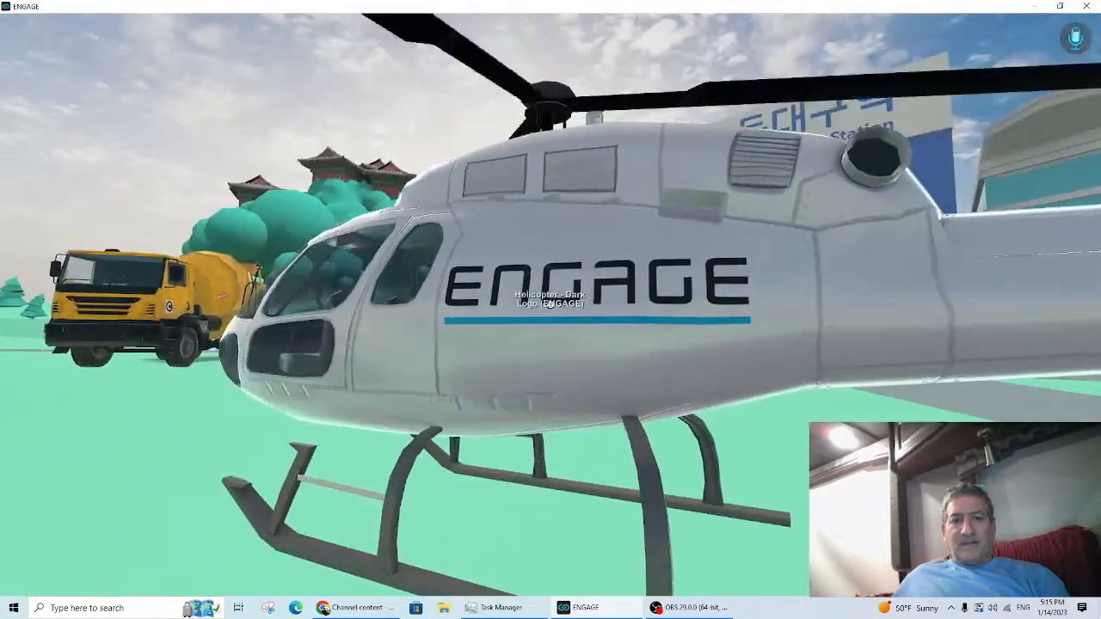
click(550, 304)
key(w)
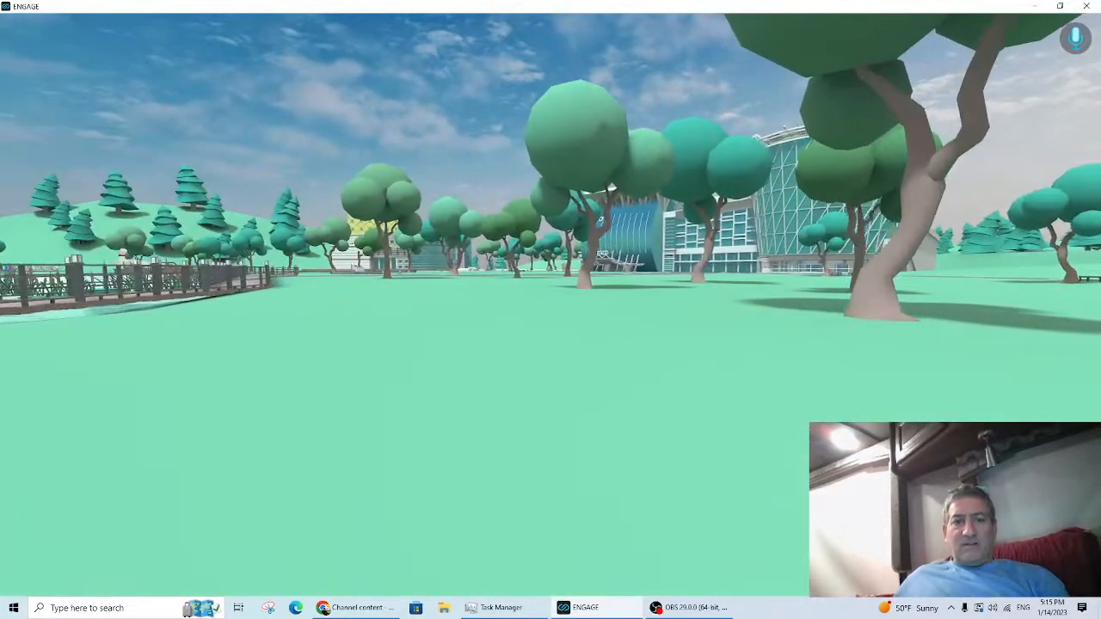
key(a)
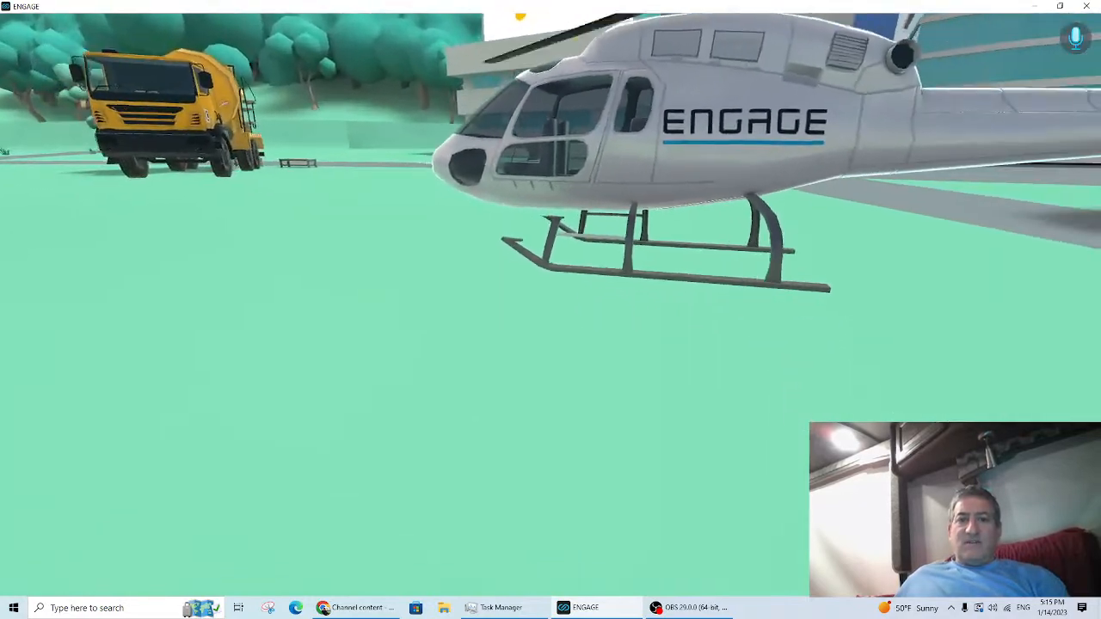
key(w)
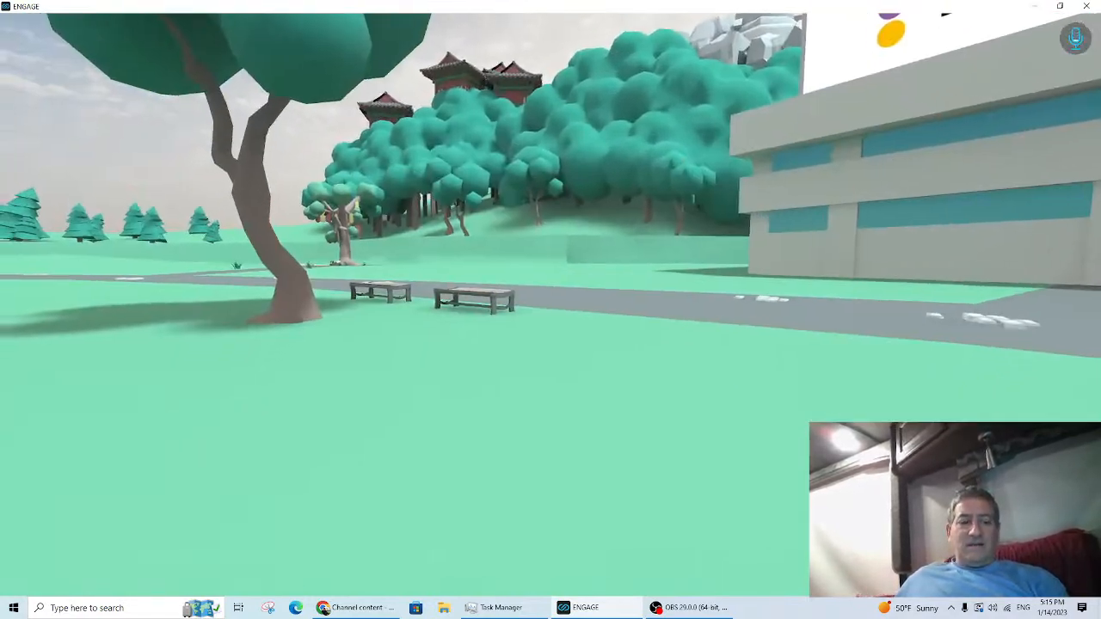
Step: Add the Dimetrodon Walking object from page 6 of the public IFX and place it on the grass behind the cement truck
key(Escape)
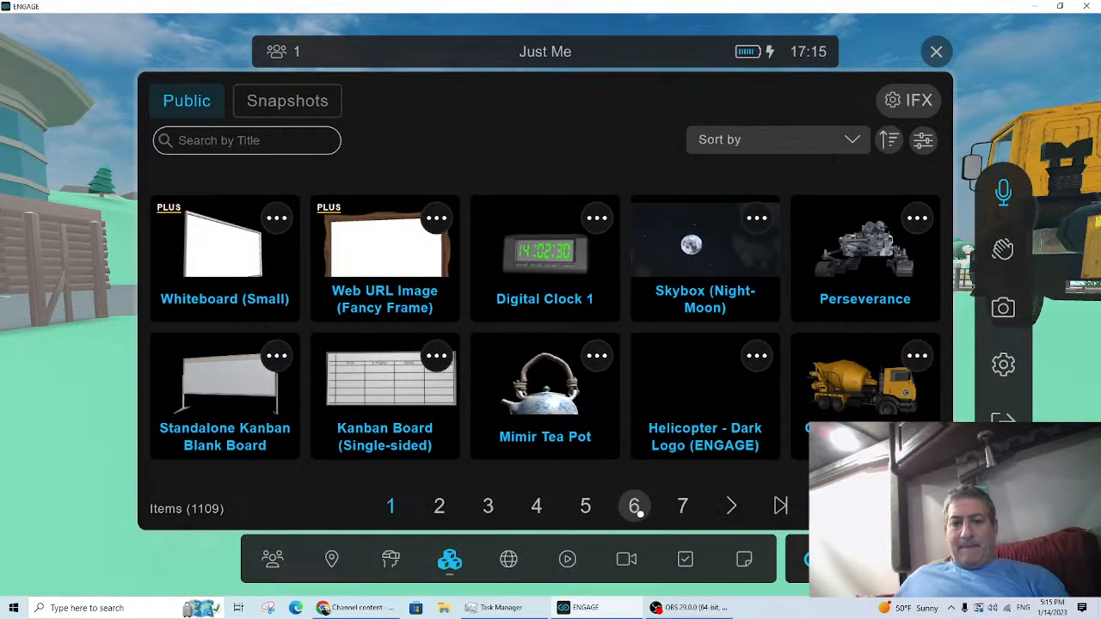
click(634, 507)
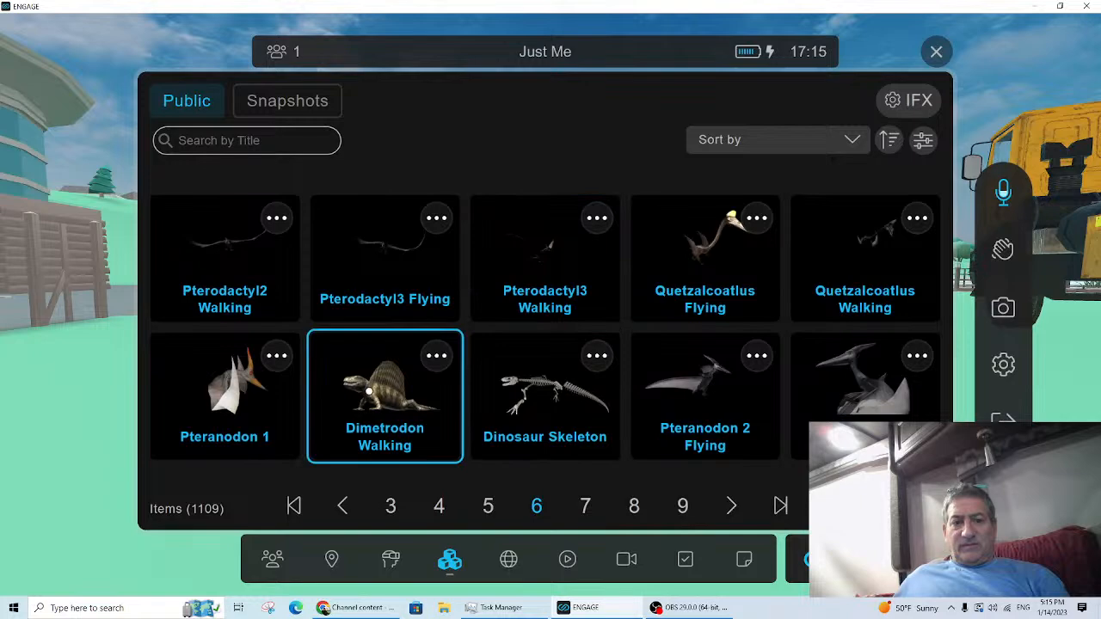
click(376, 393)
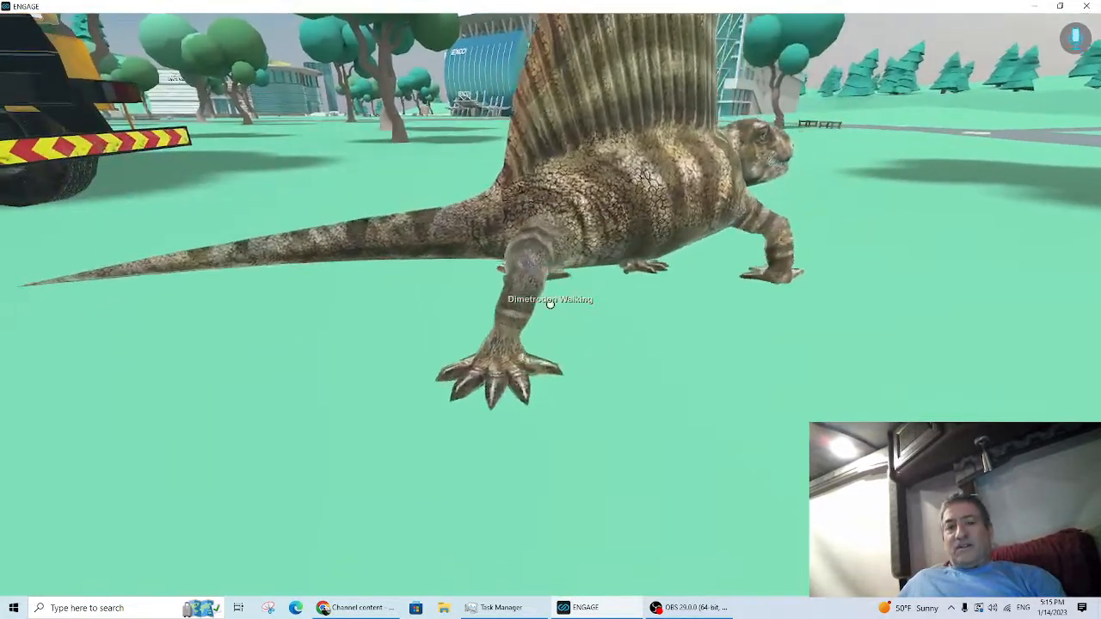
drag(550, 304, 550, 304)
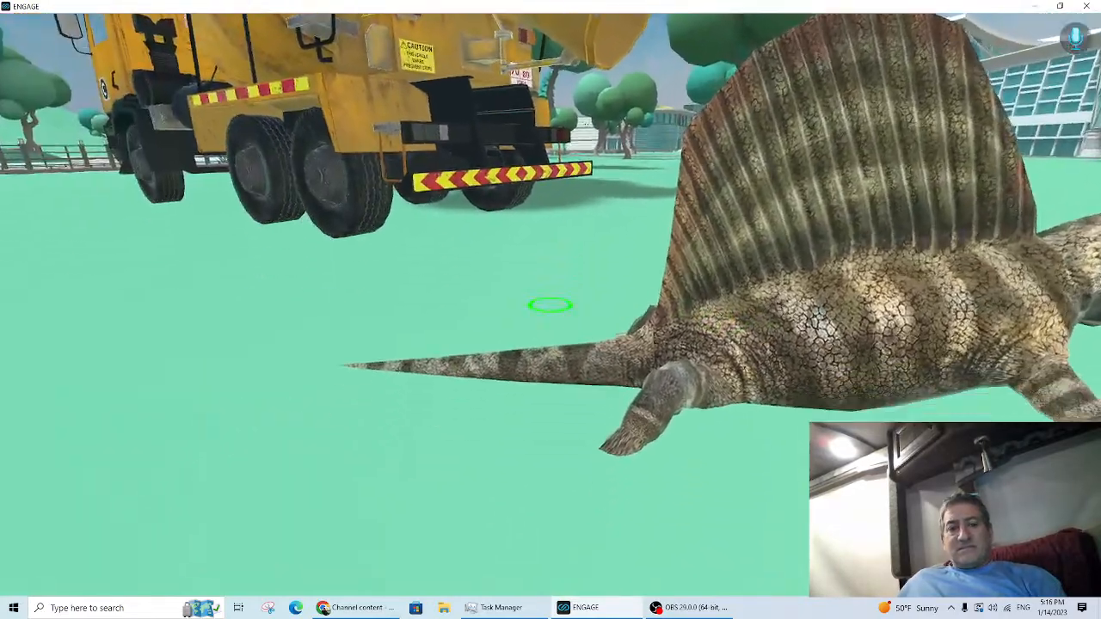
right_click(549, 304)
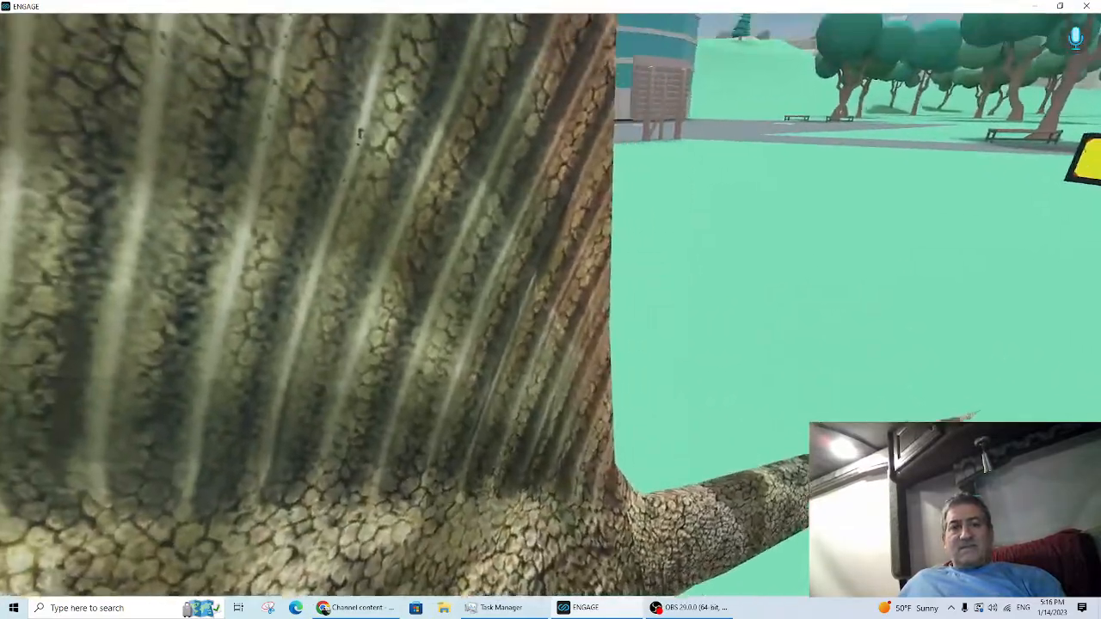
key(s)
key(s)
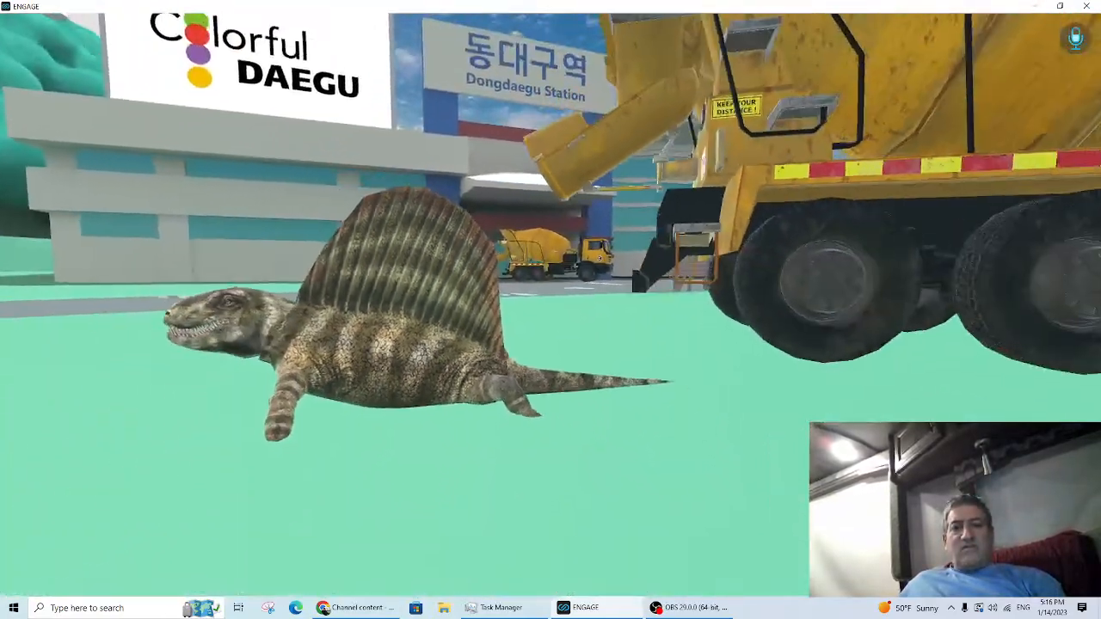
key(s)
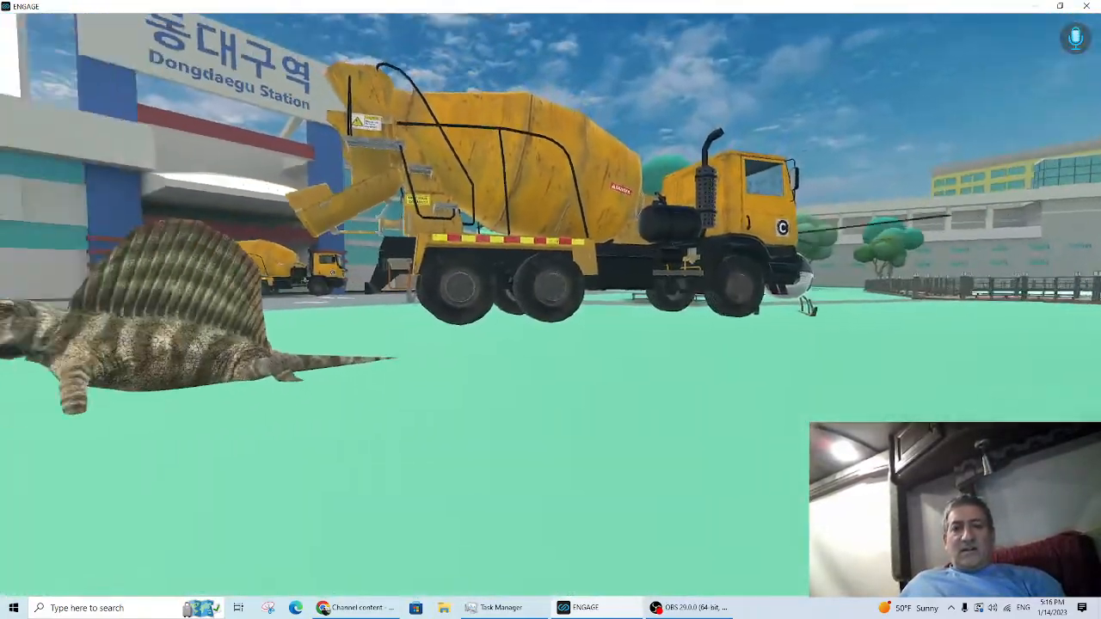
Step: Create a new IFX snapshot of the session using the Just My IFX option
key(Escape)
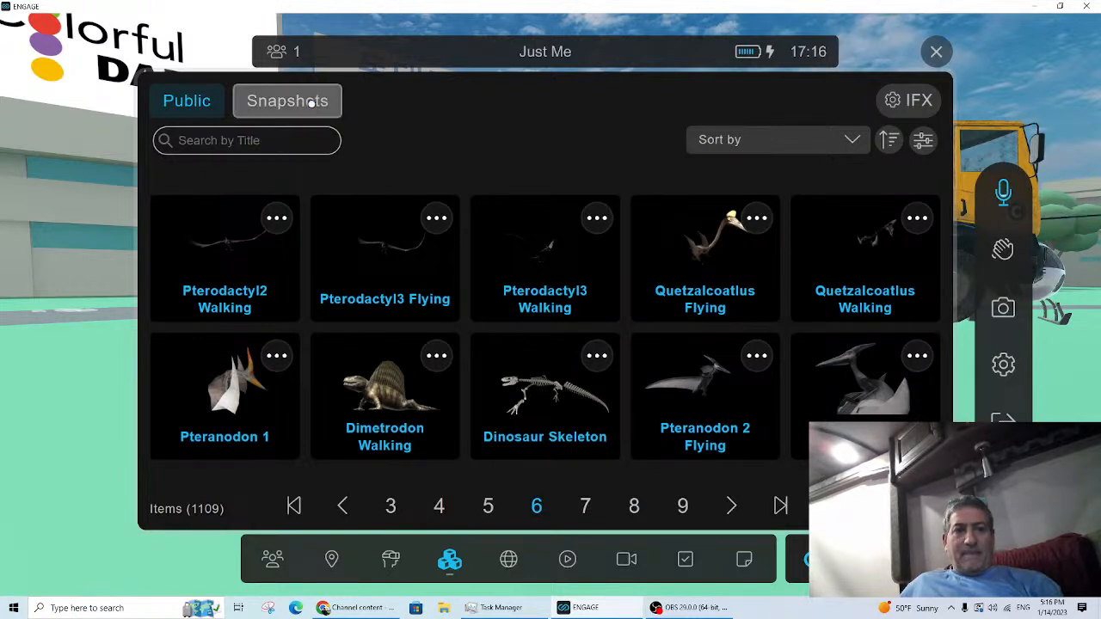
click(312, 103)
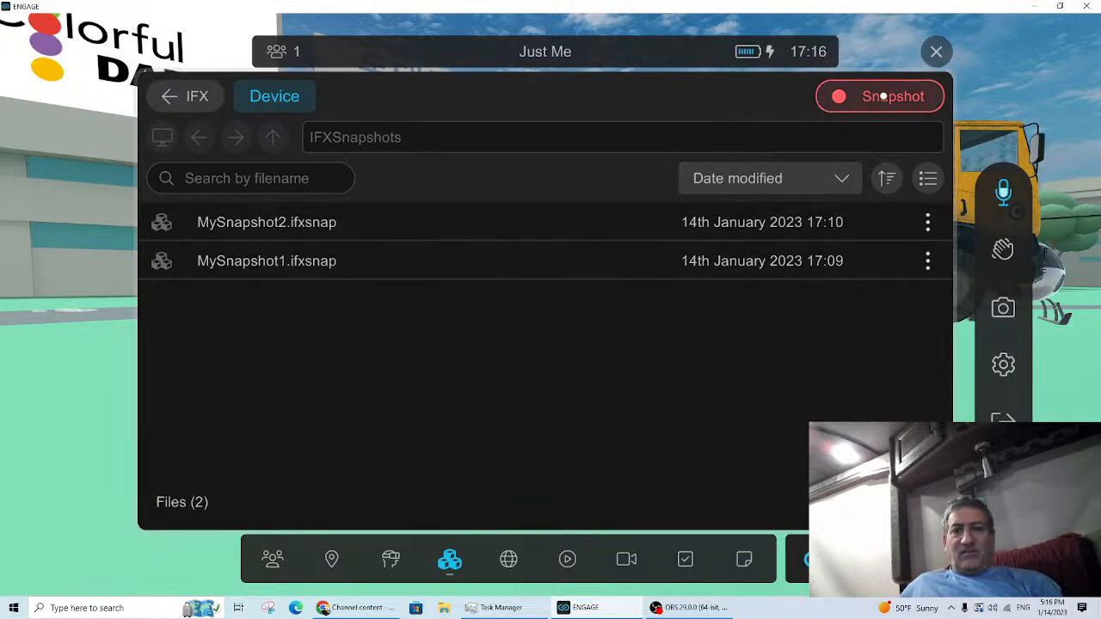
click(883, 96)
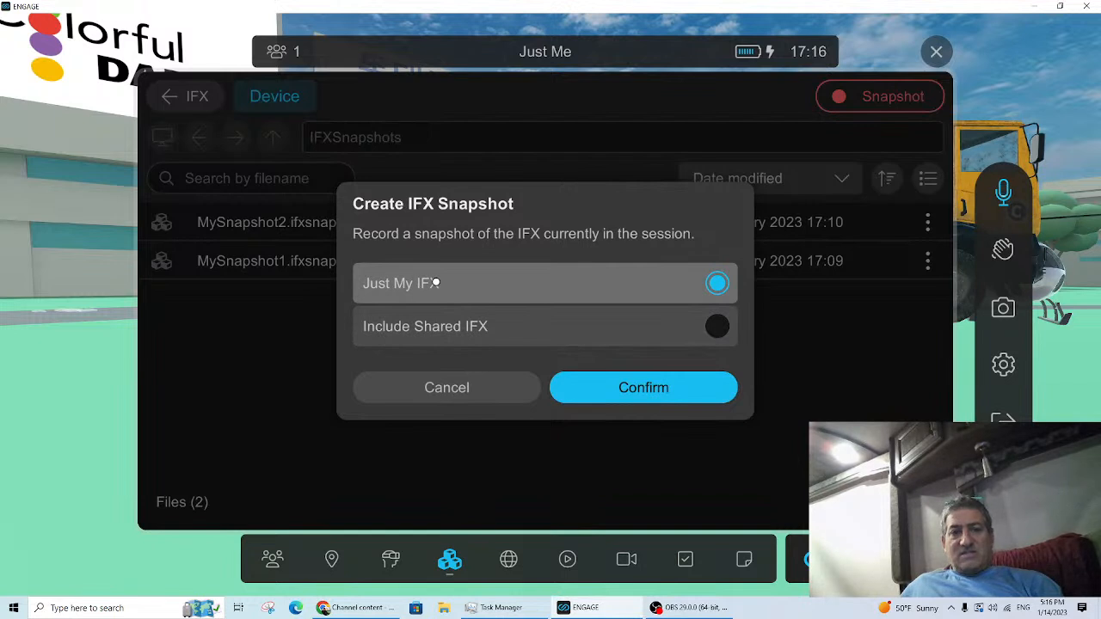
click(605, 388)
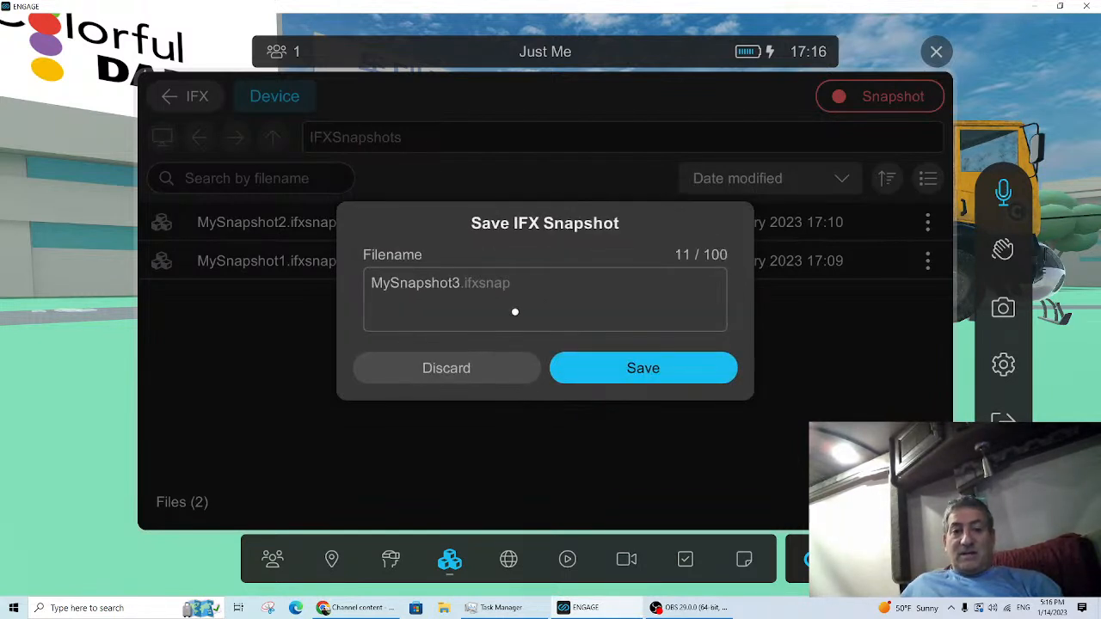
Step: Name the snapshot HelicopterCementTruckDimetrodon and save it
click(467, 282)
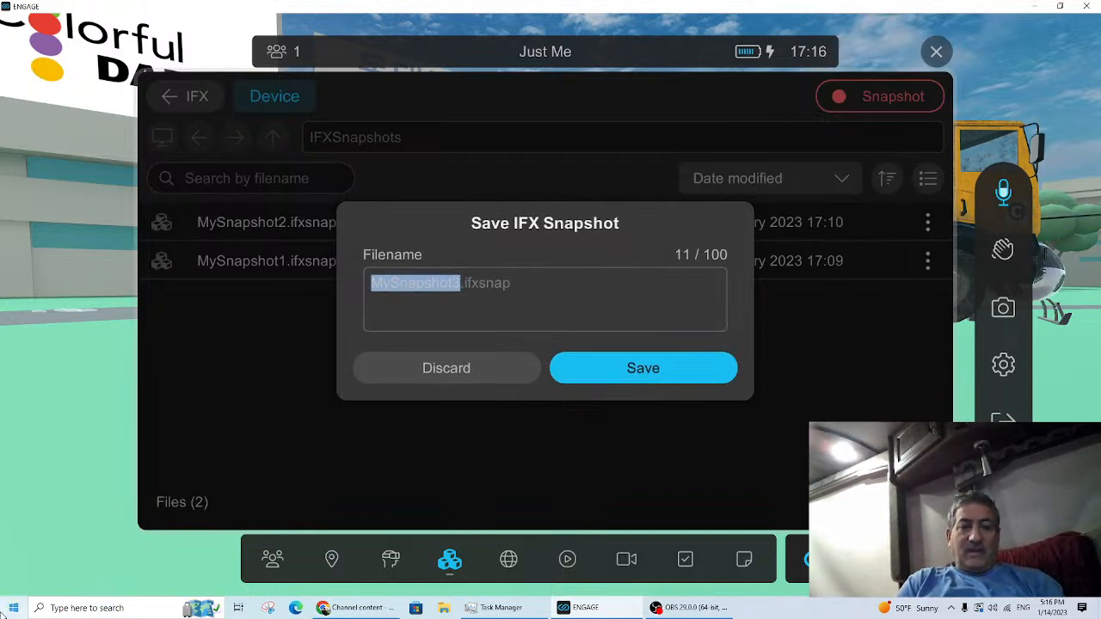
text(Helicop)
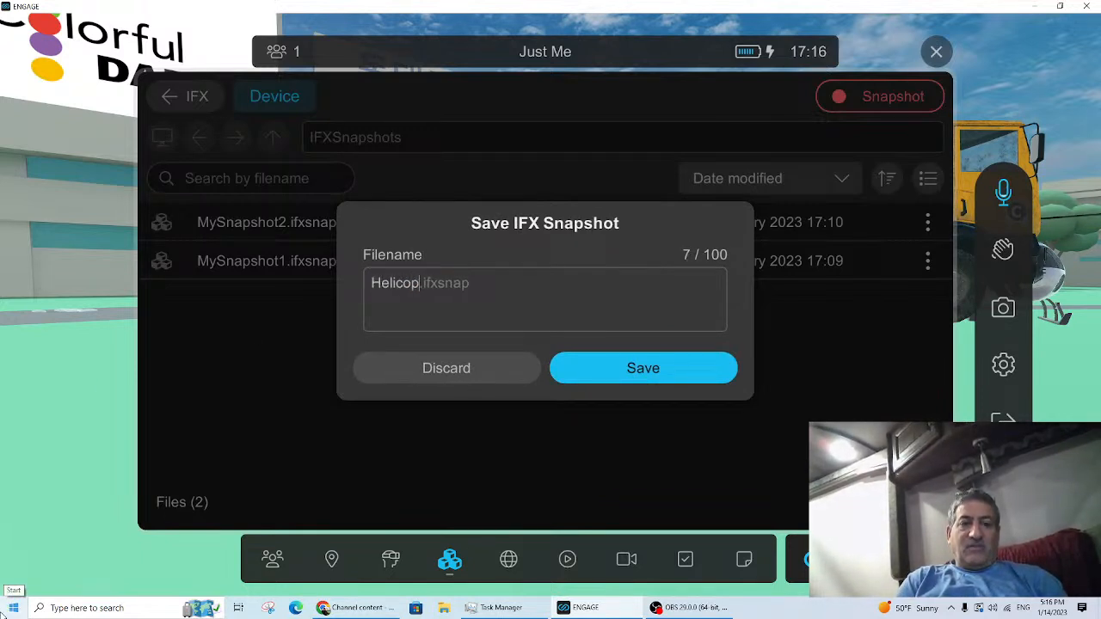
text(ter)
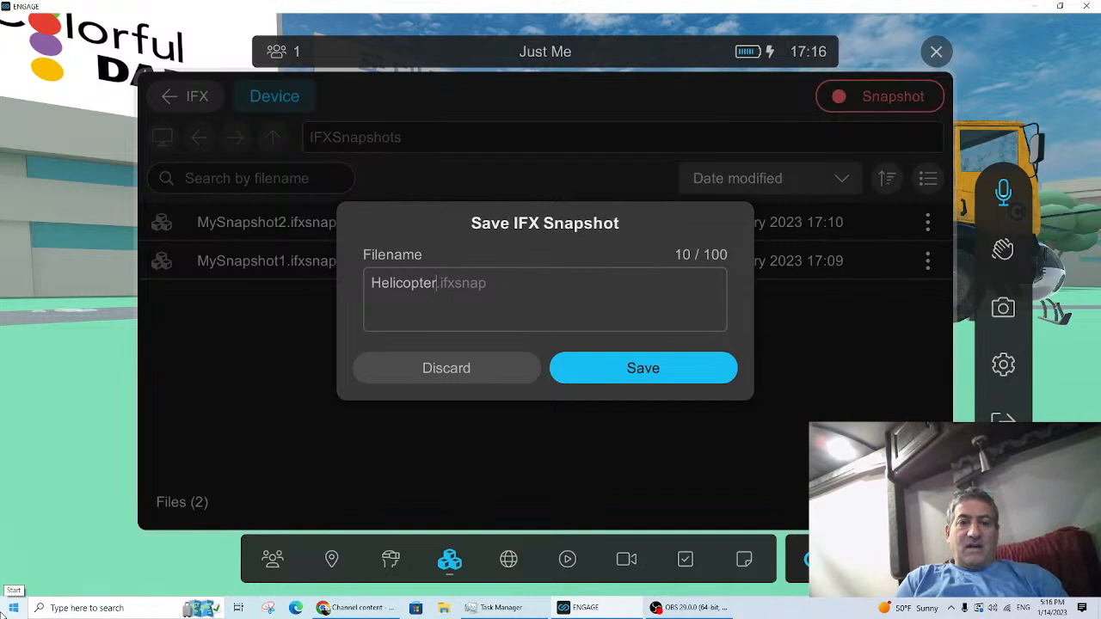
text(CEmentTruckDimetrodon)
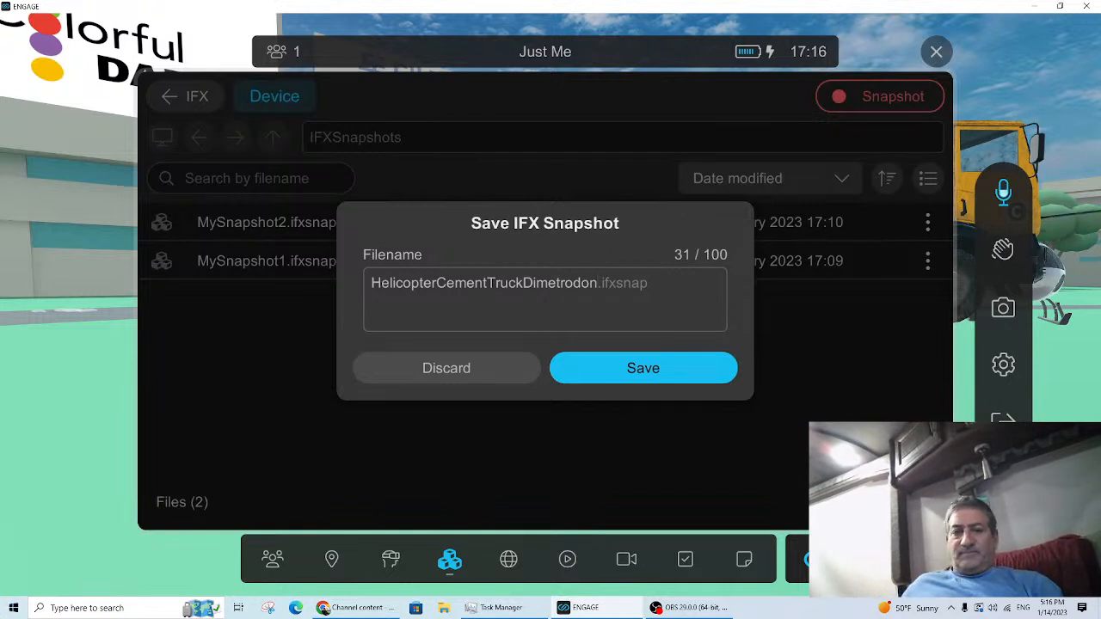
click(628, 369)
click(581, 378)
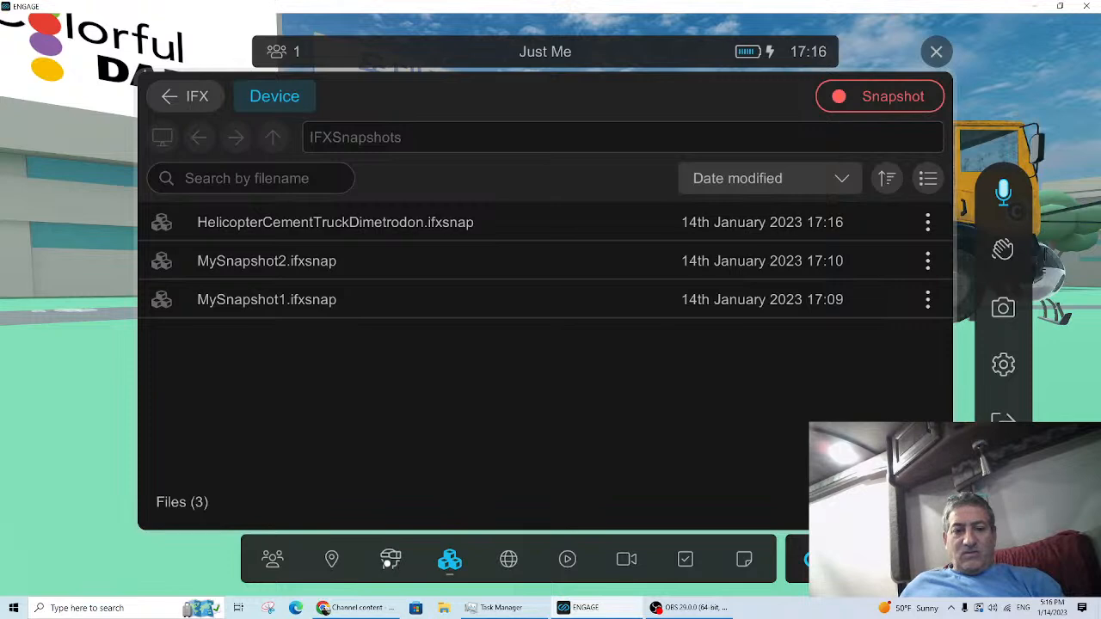
Step: Download the Pompeii Great Theatre location from page 3 of the public locations and load it
click(333, 559)
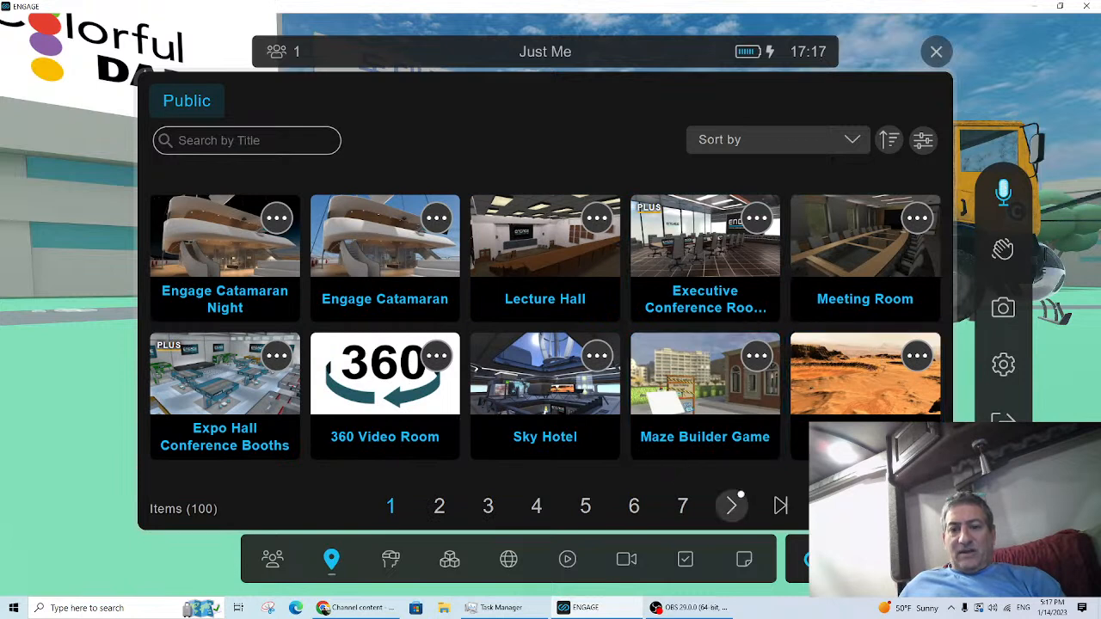
click(730, 506)
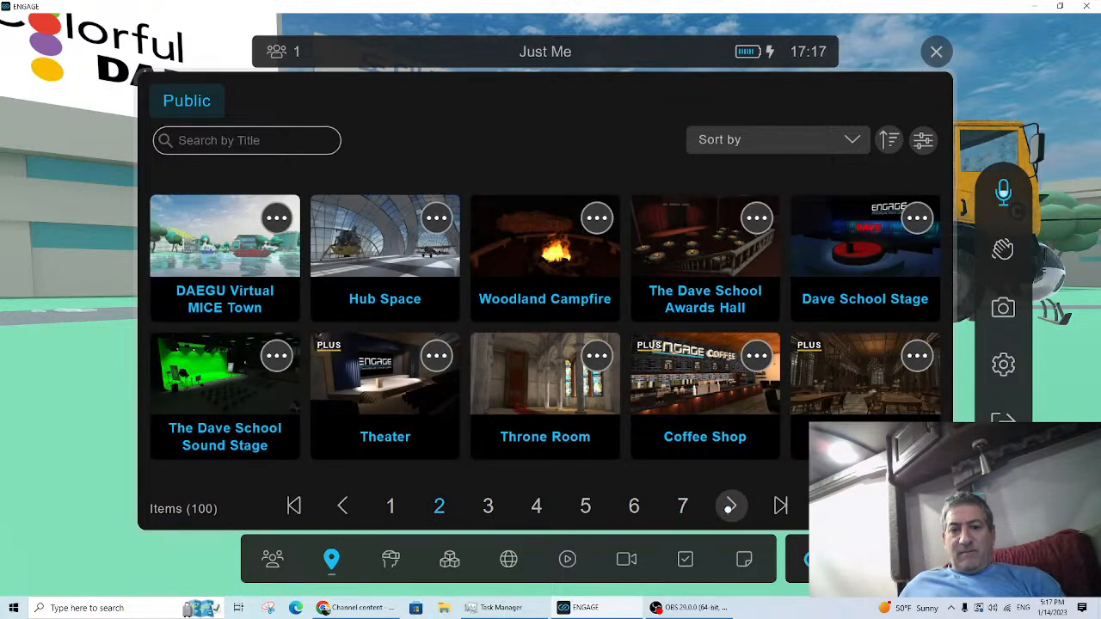
click(731, 505)
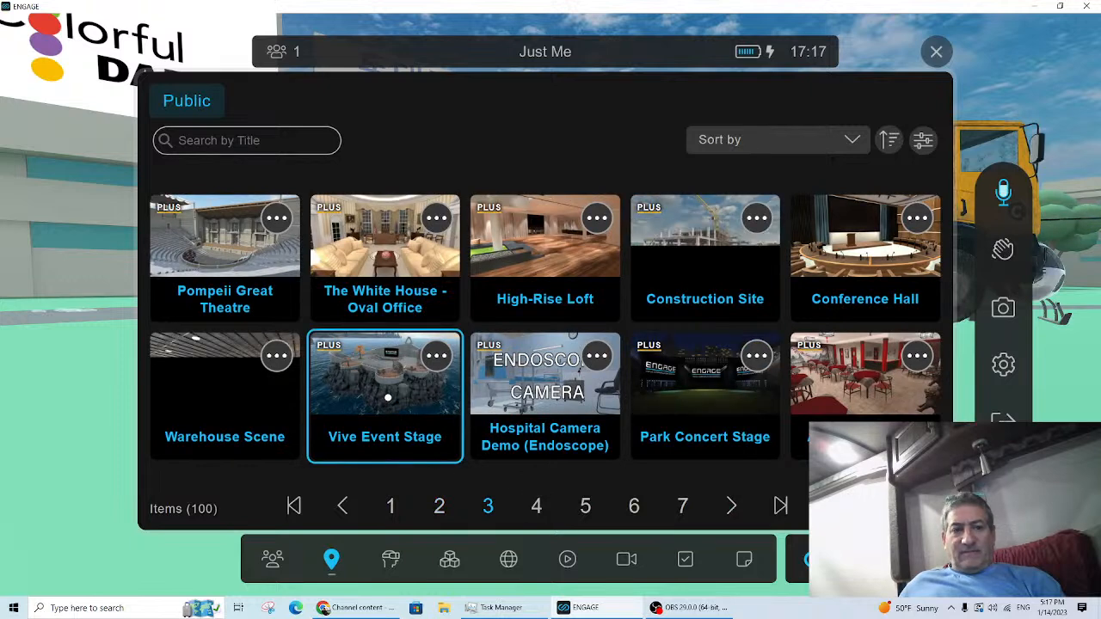
click(183, 243)
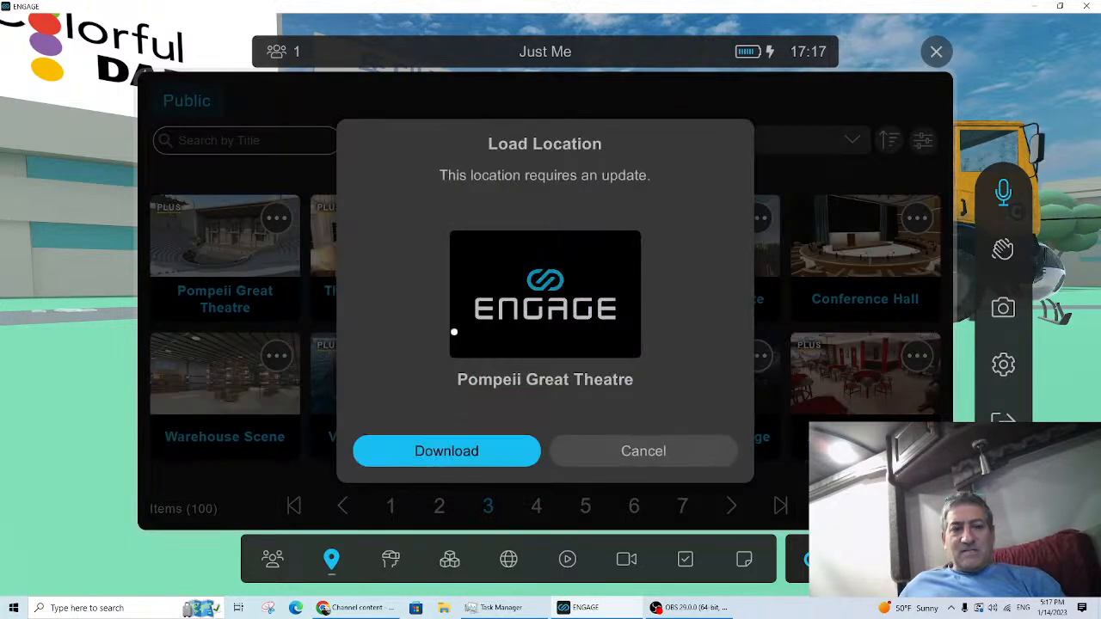
click(453, 460)
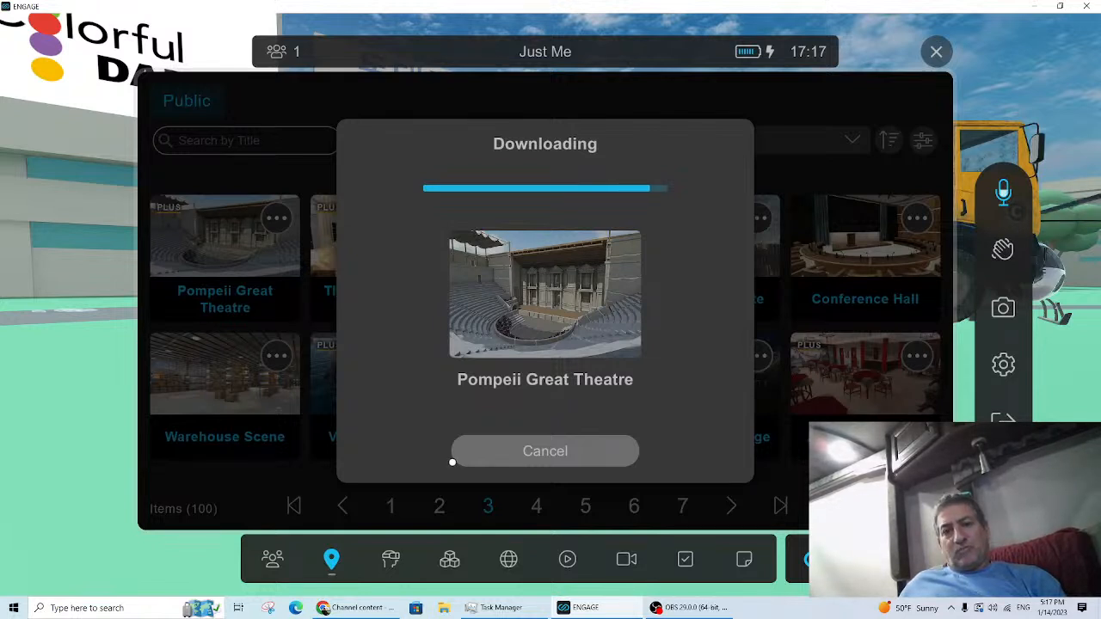
click(468, 452)
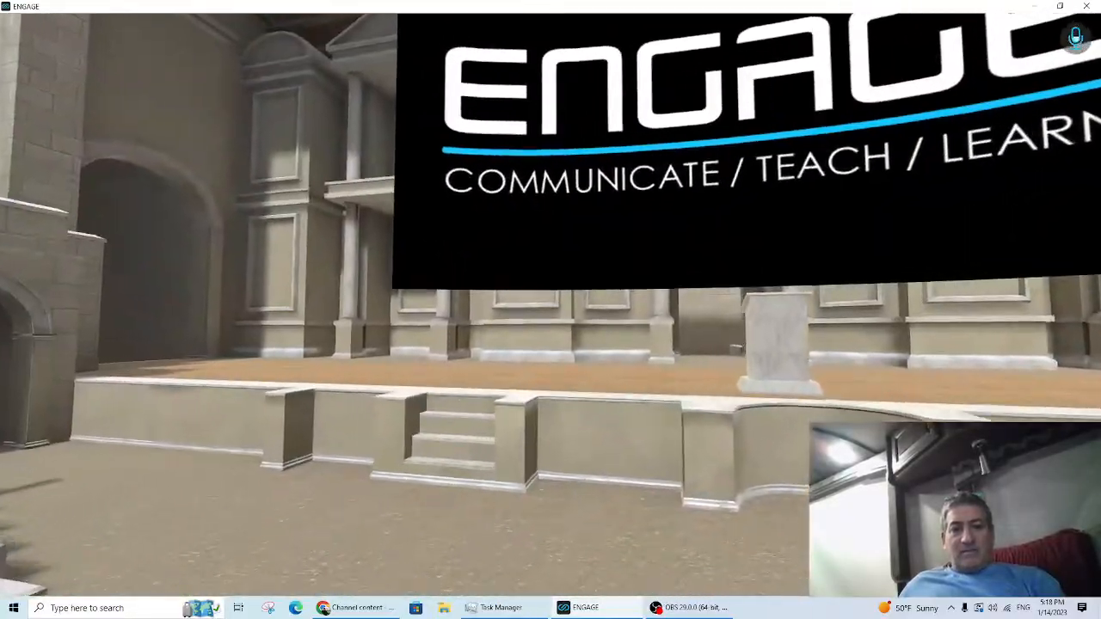
Step: View the recordings stored on the device and the options for sharing media on the shared screen
key(Escape)
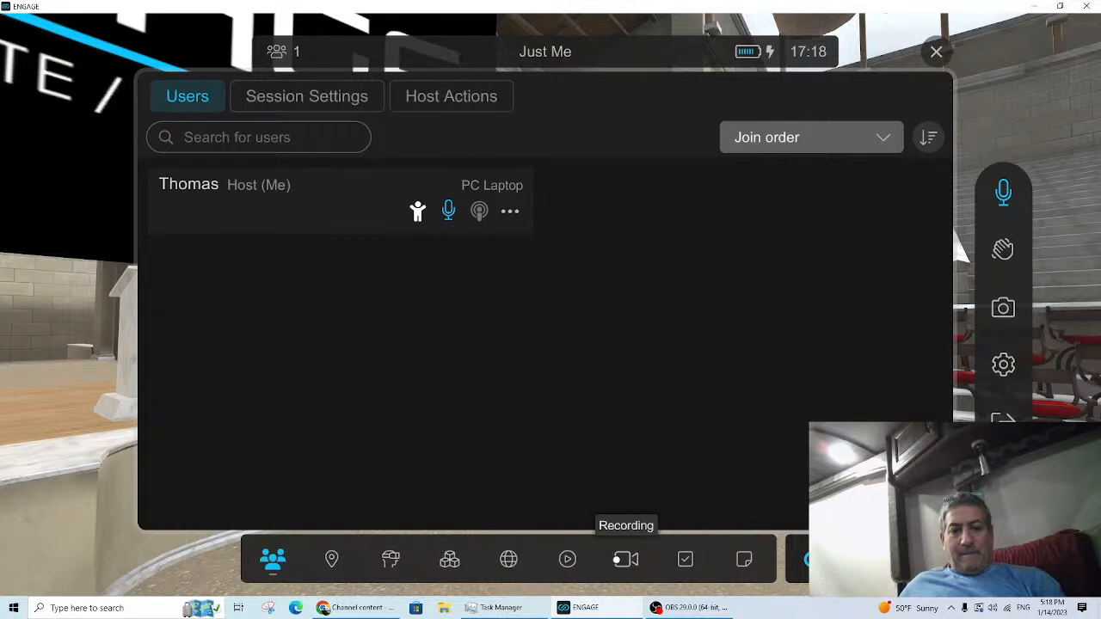
click(626, 559)
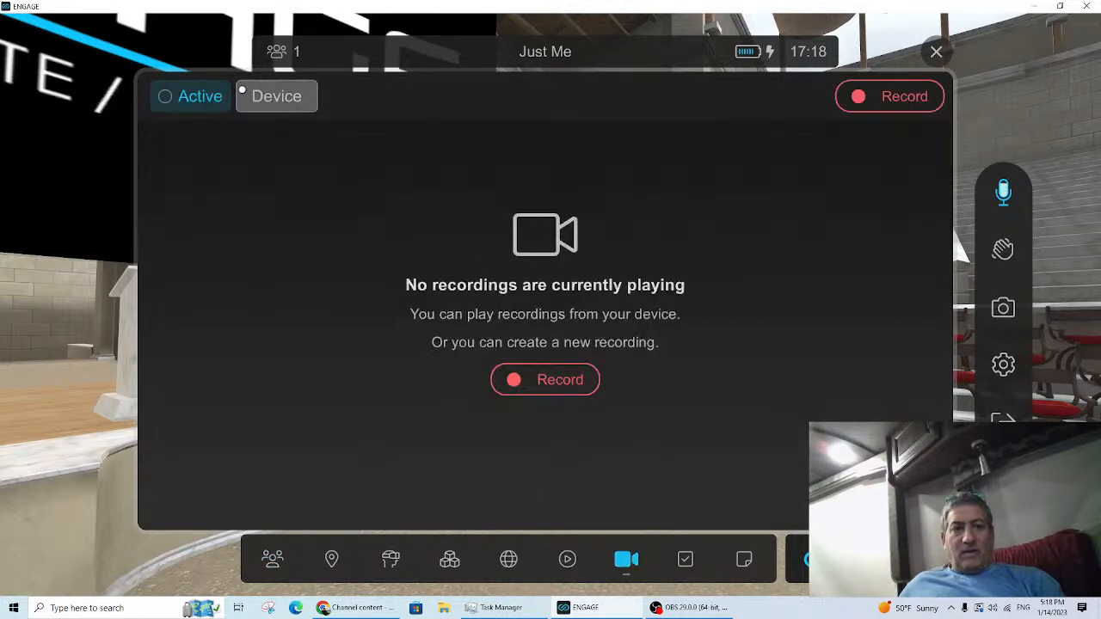
click(245, 94)
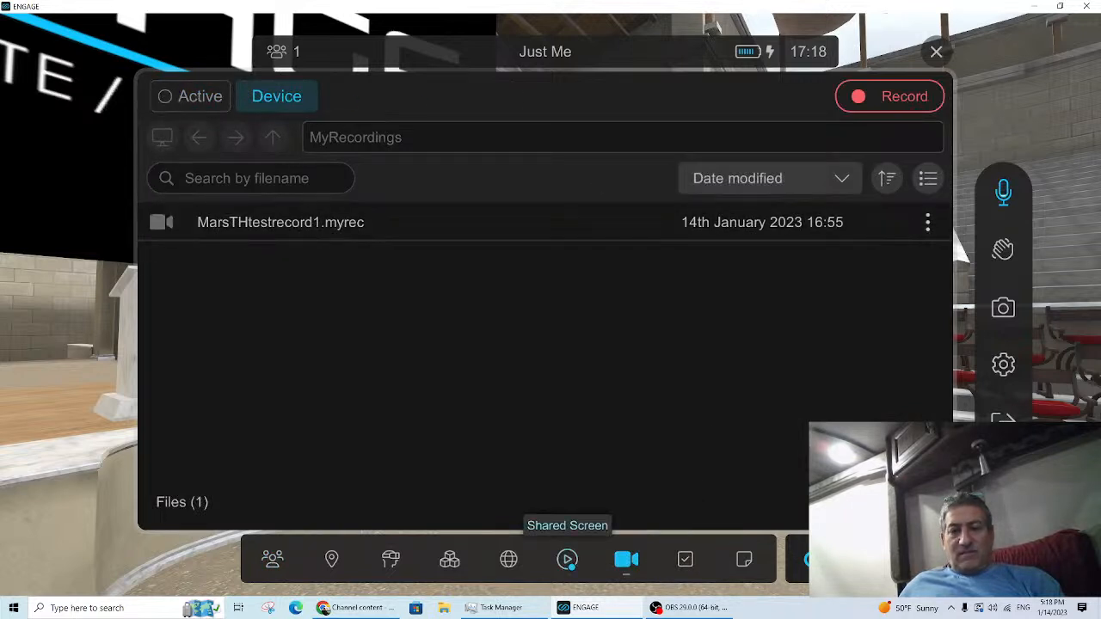
click(566, 559)
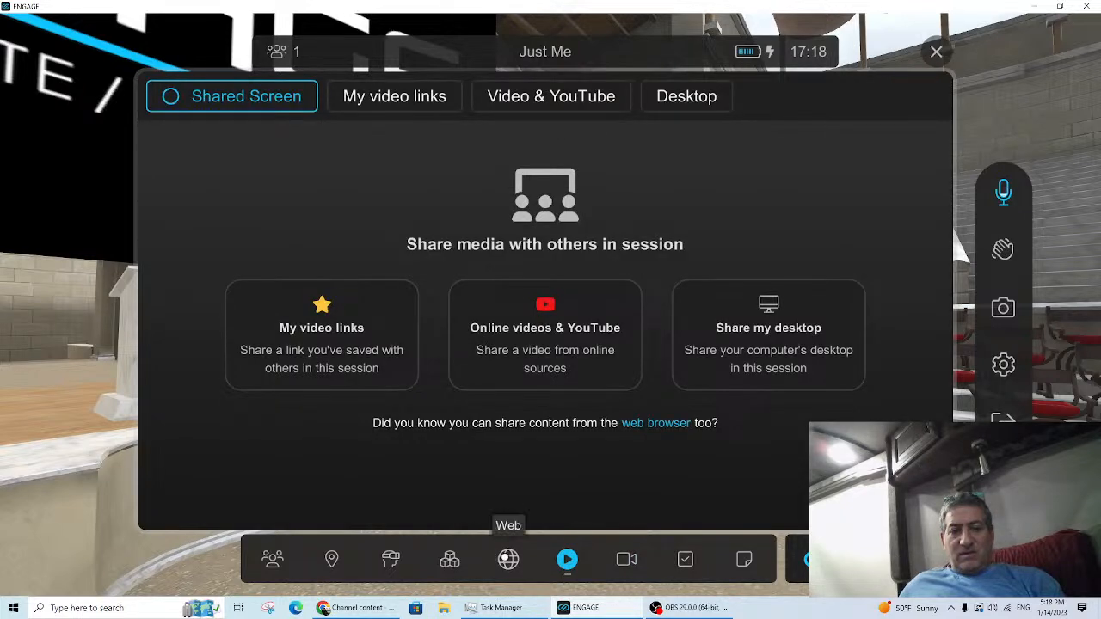
Step: Load the HelicopterCementTruckDimetrodon snapshot without its original location and place it in the theatre
click(506, 559)
click(449, 559)
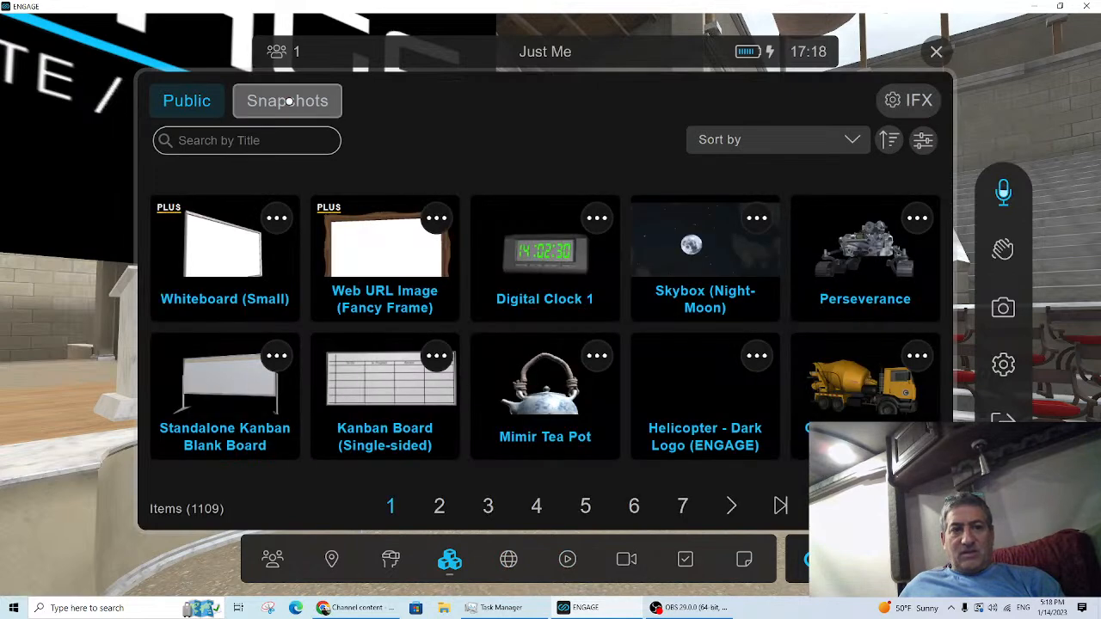
click(288, 101)
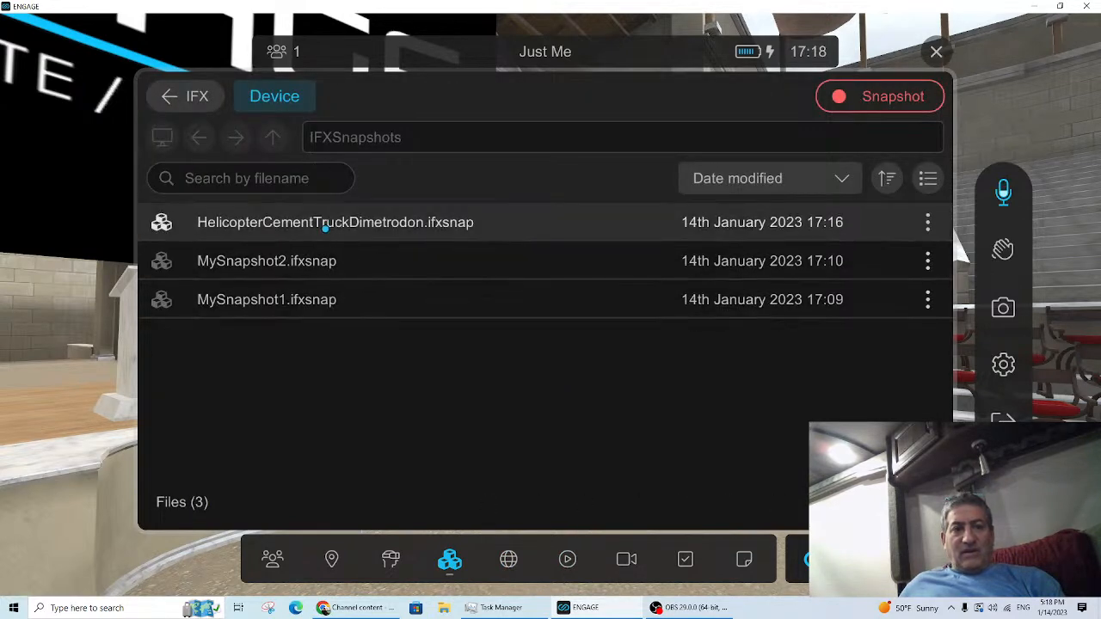
click(332, 223)
click(231, 191)
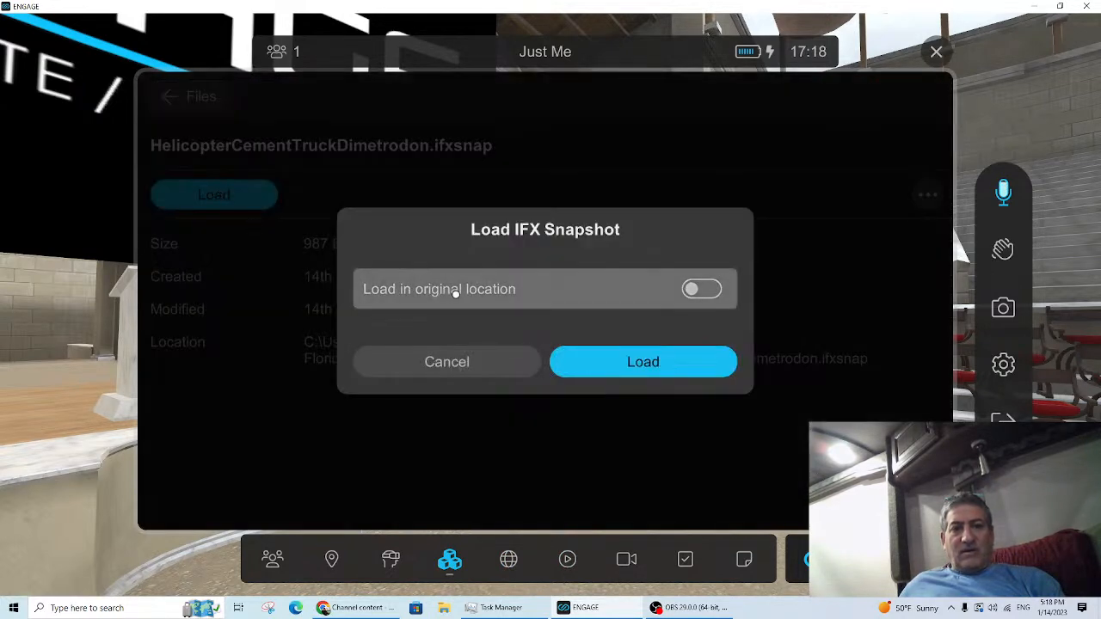
click(611, 362)
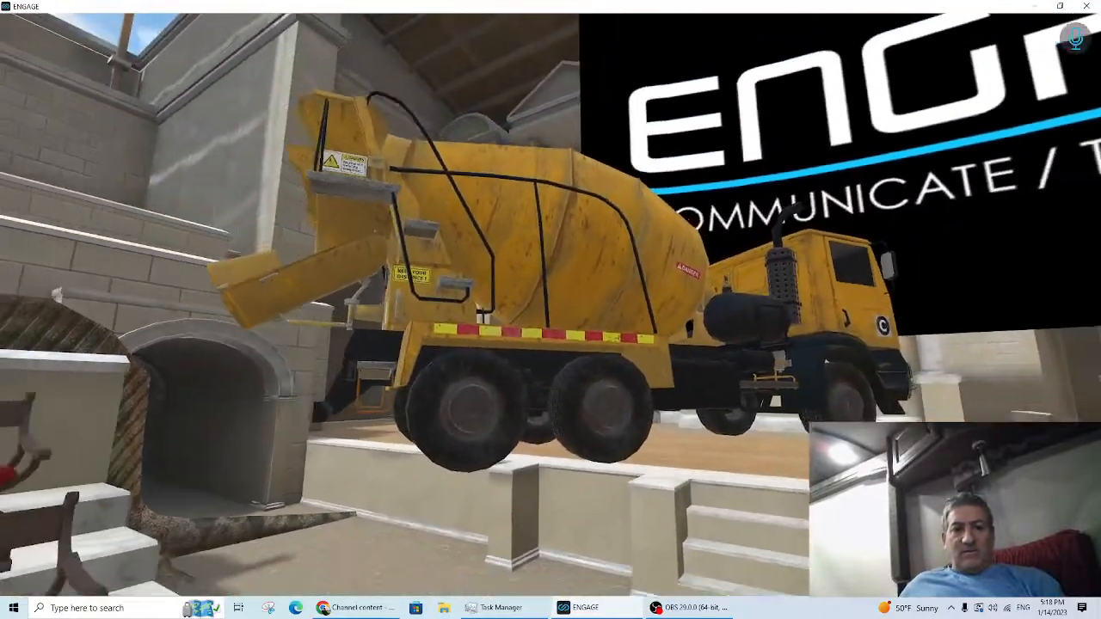
key(Escape)
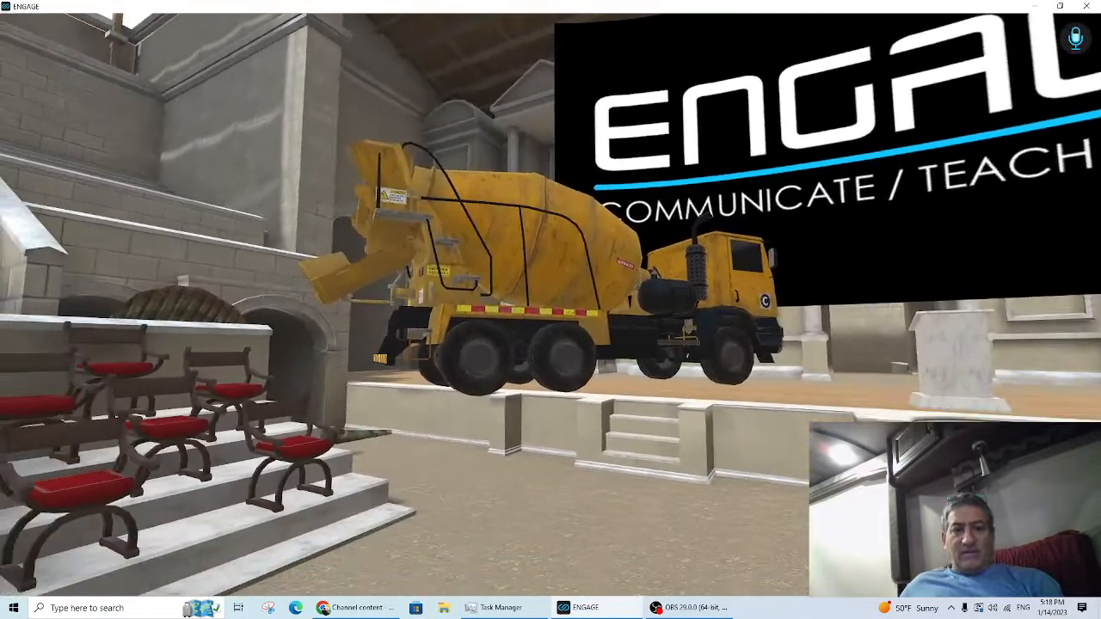
key(Escape)
key(Escape)
key(Escape)
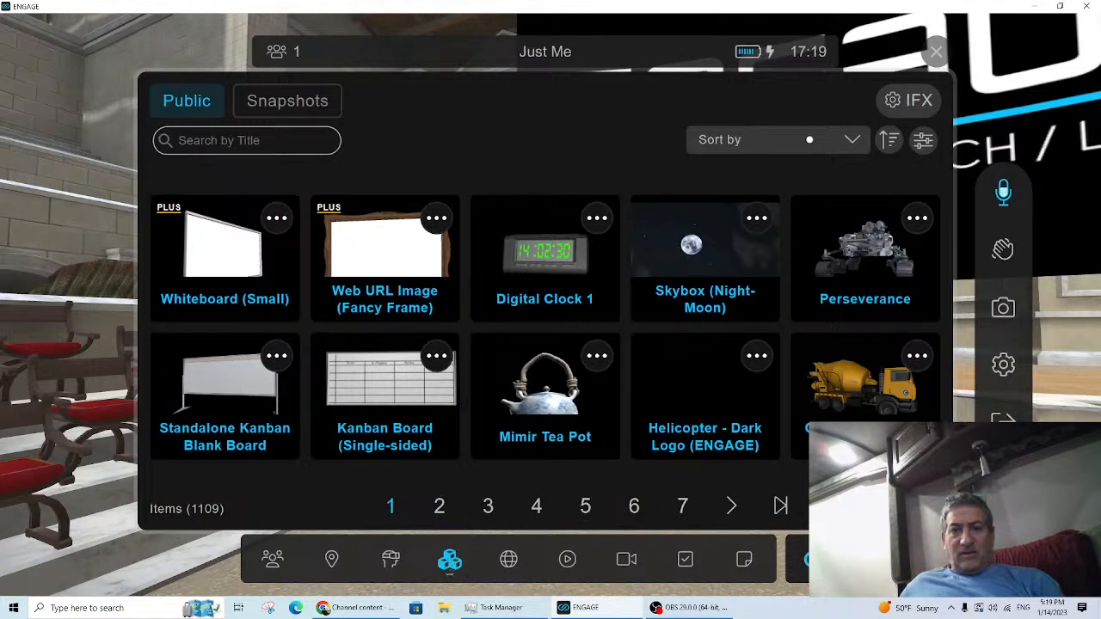
click(935, 52)
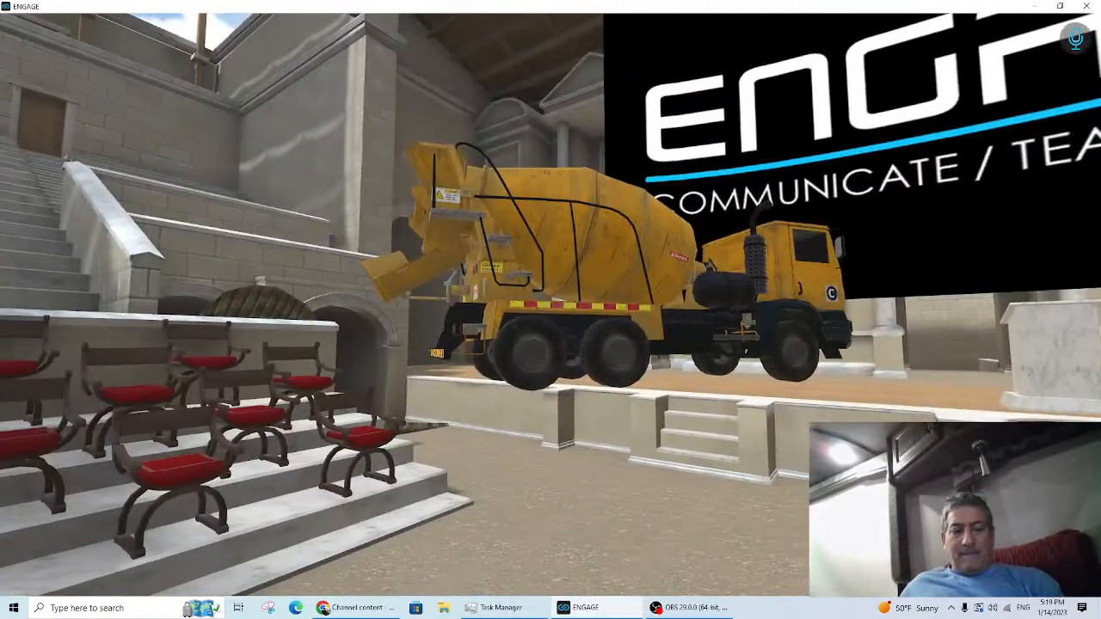
Step: Walk through the theatre to examine the placed cement truck and Dimetrodon, the archway passage, the stage and the seating
key(w)
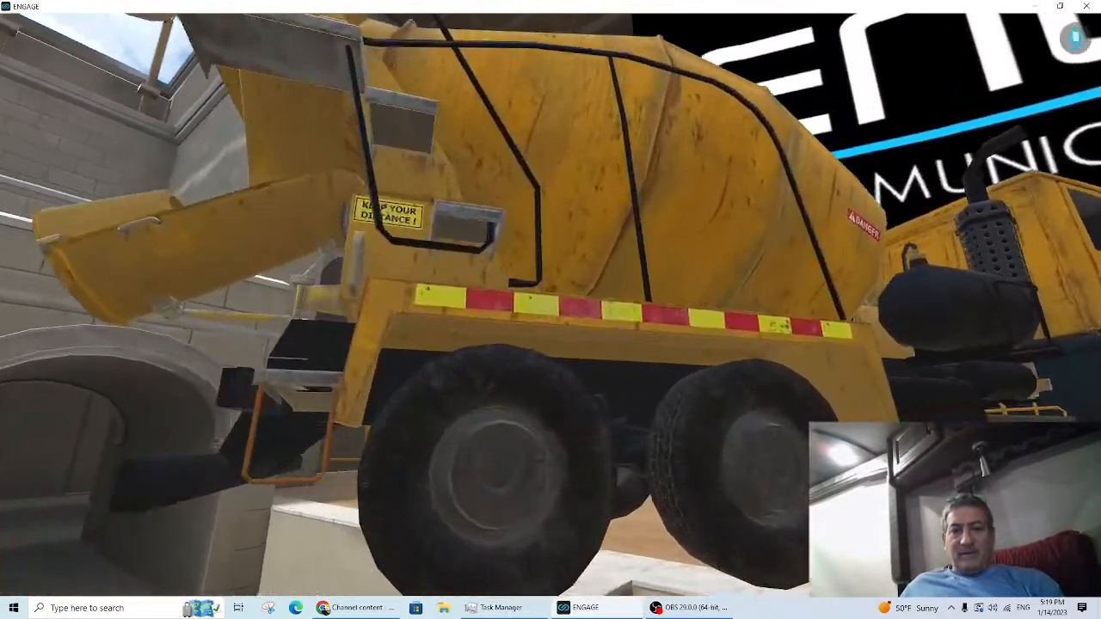
key(s)
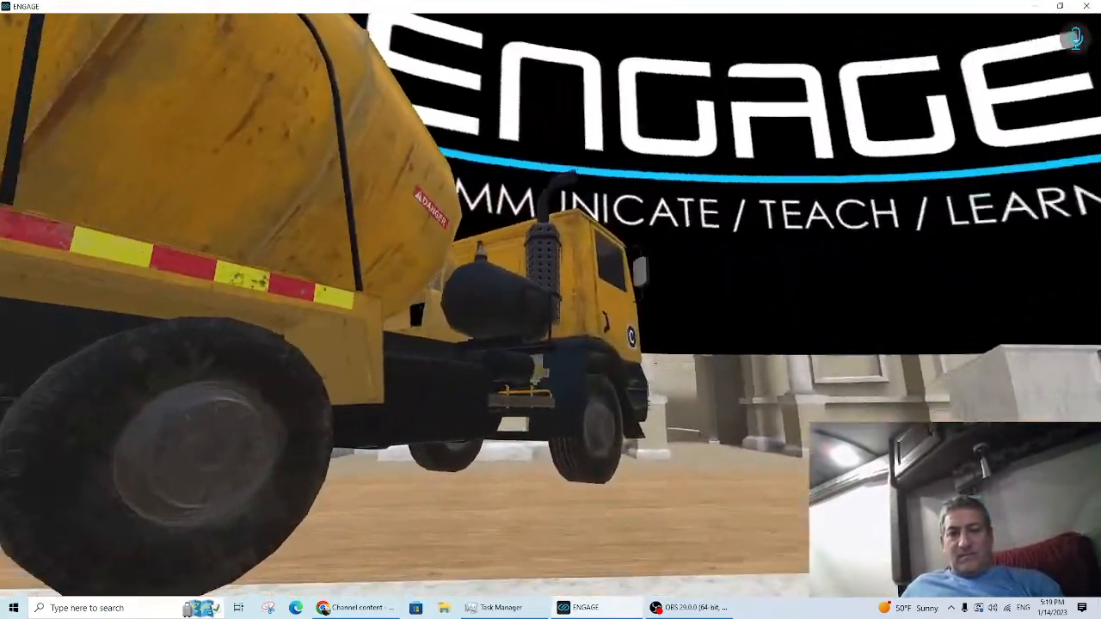
key(w)
key(s)
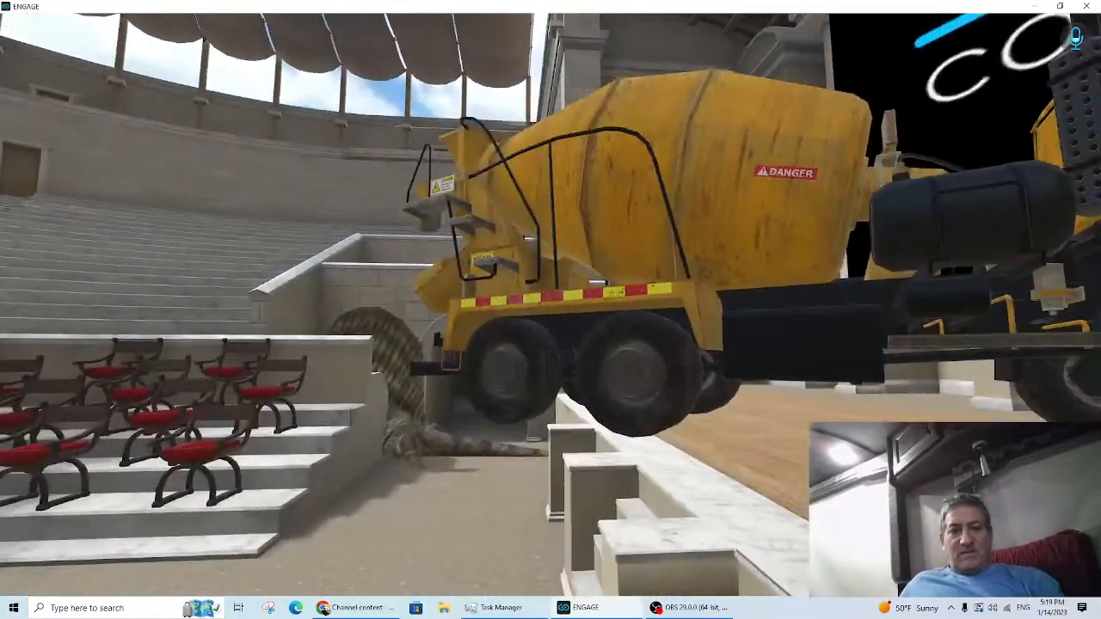
key(w)
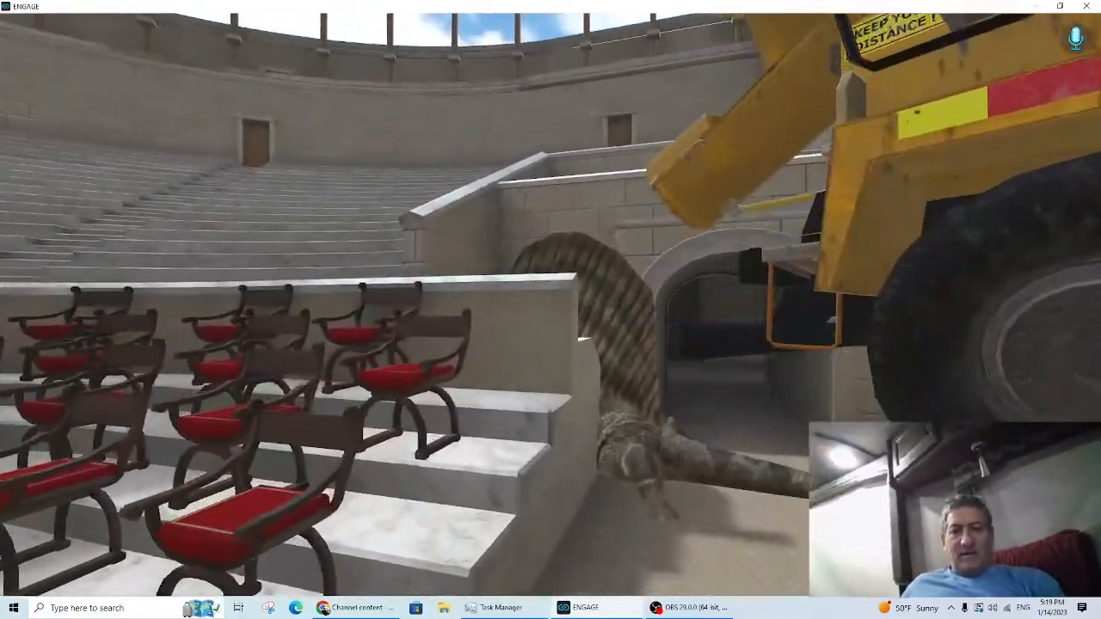
key(w)
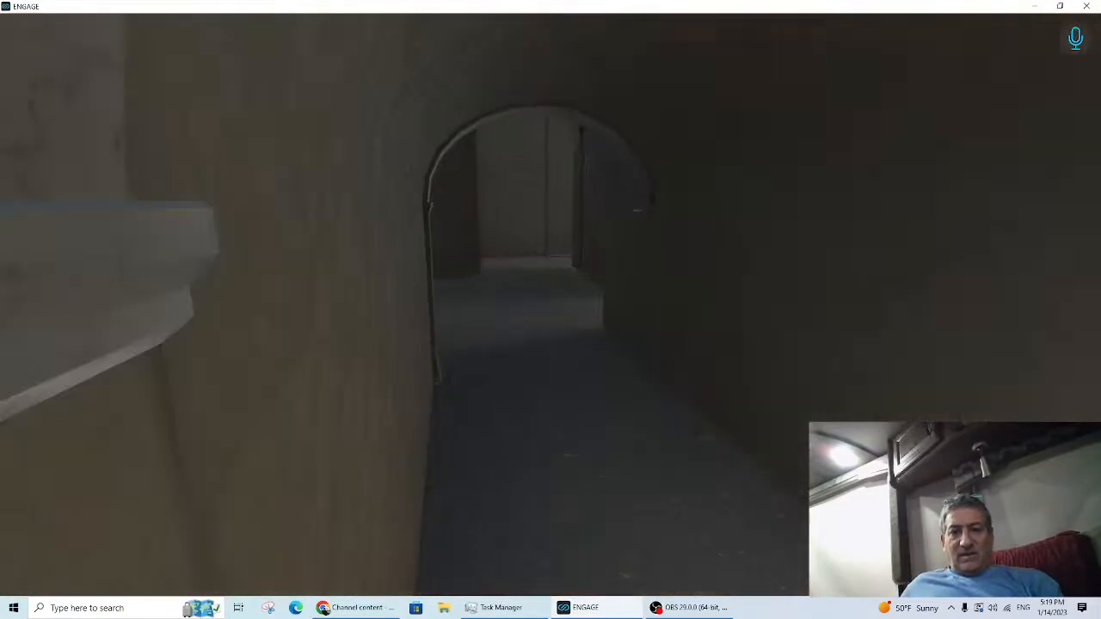
key(w)
key(w)
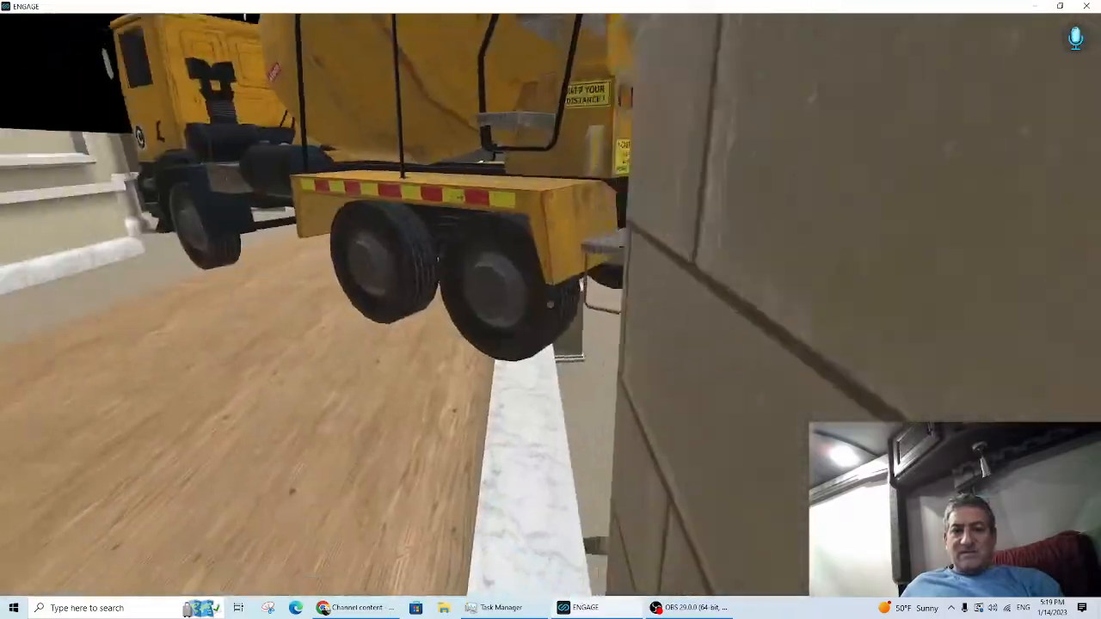
key(w)
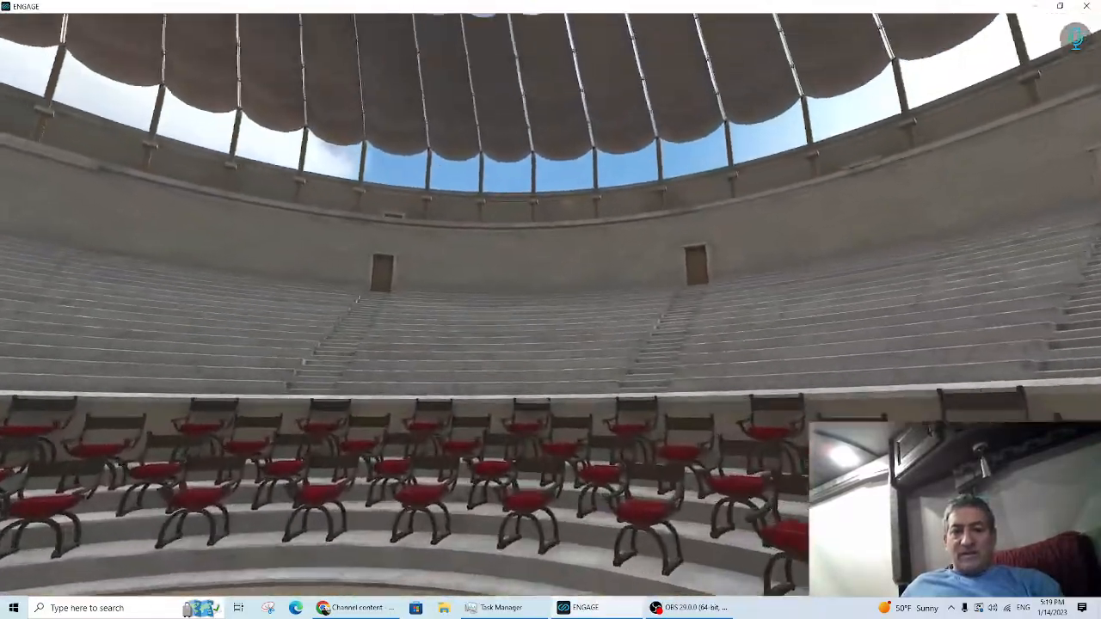
key(w)
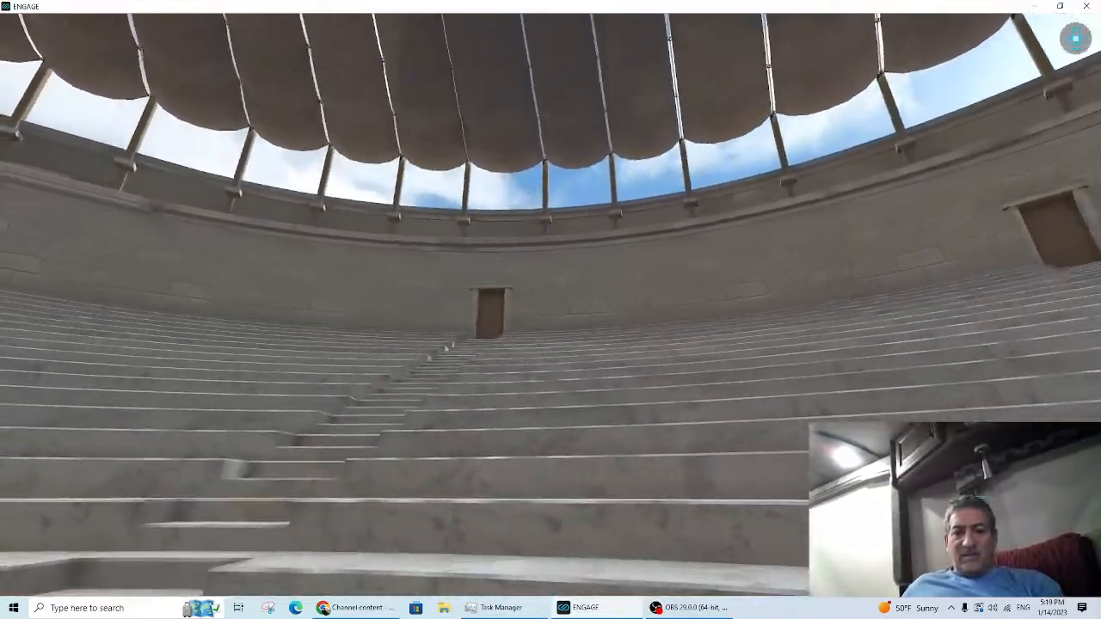
key(w)
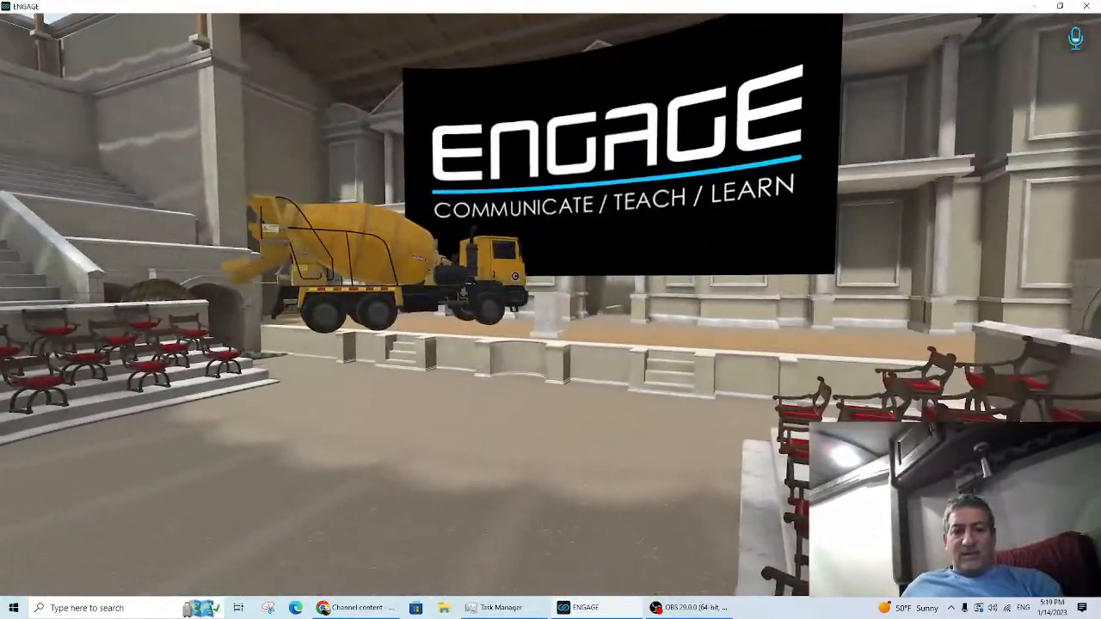
Step: Try to place a second copy of the HelicopterCementTruckDimetrodon snapshot in the theatre
key(Escape)
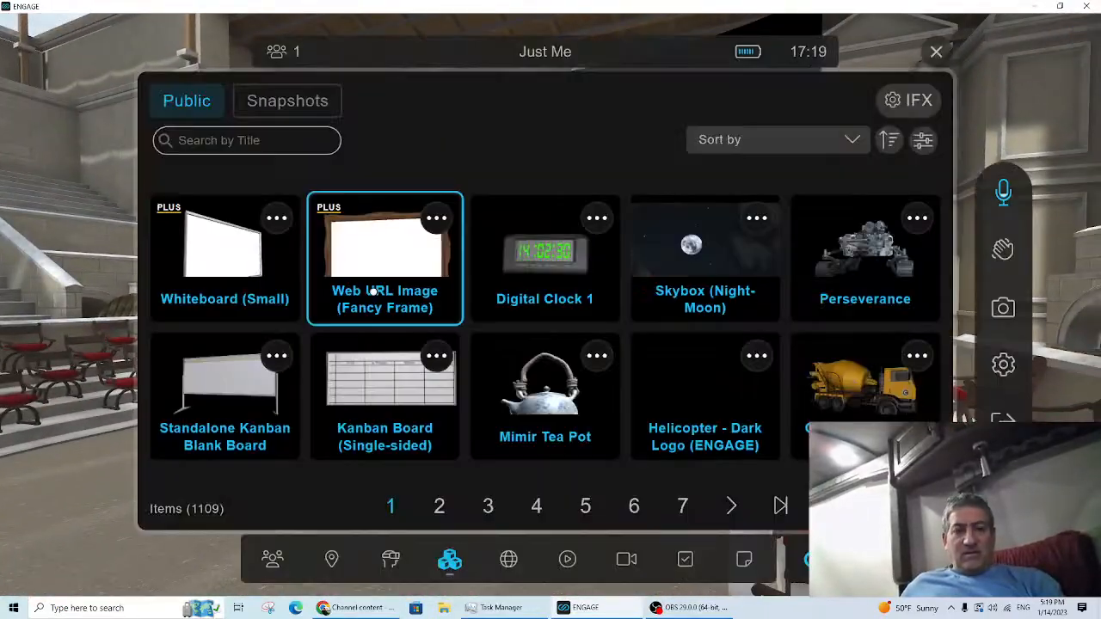
click(264, 107)
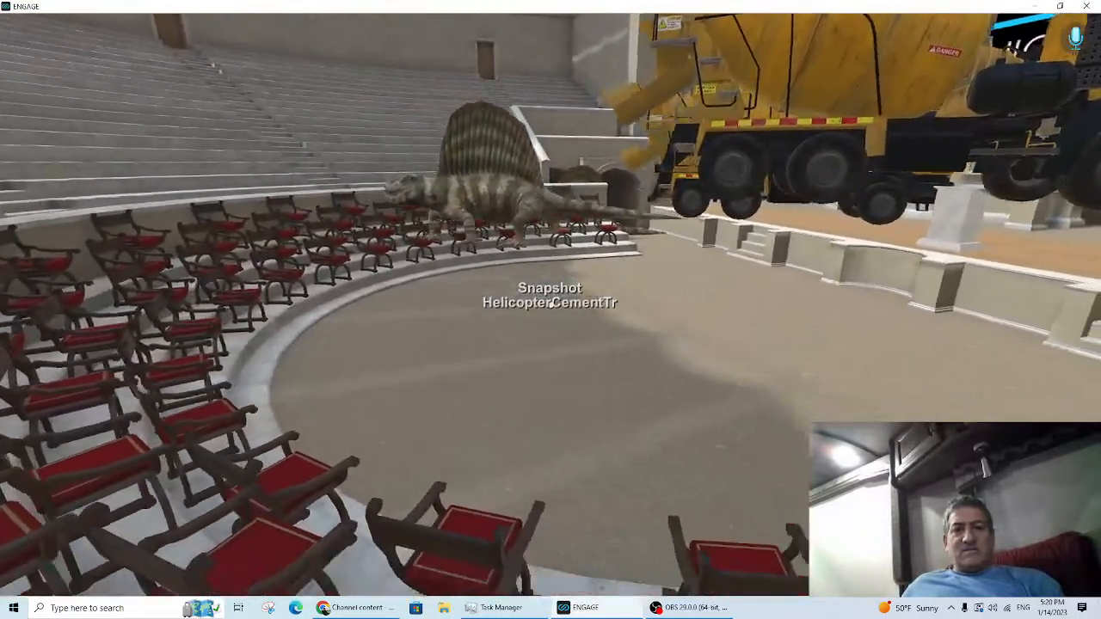
key(a)
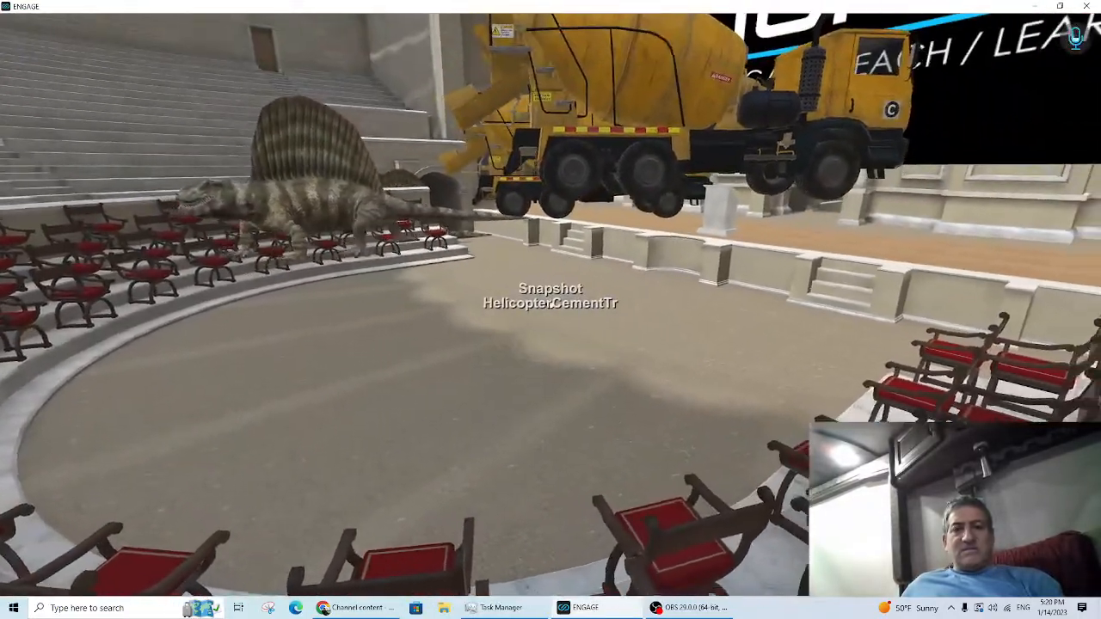
mouse_move(551, 304)
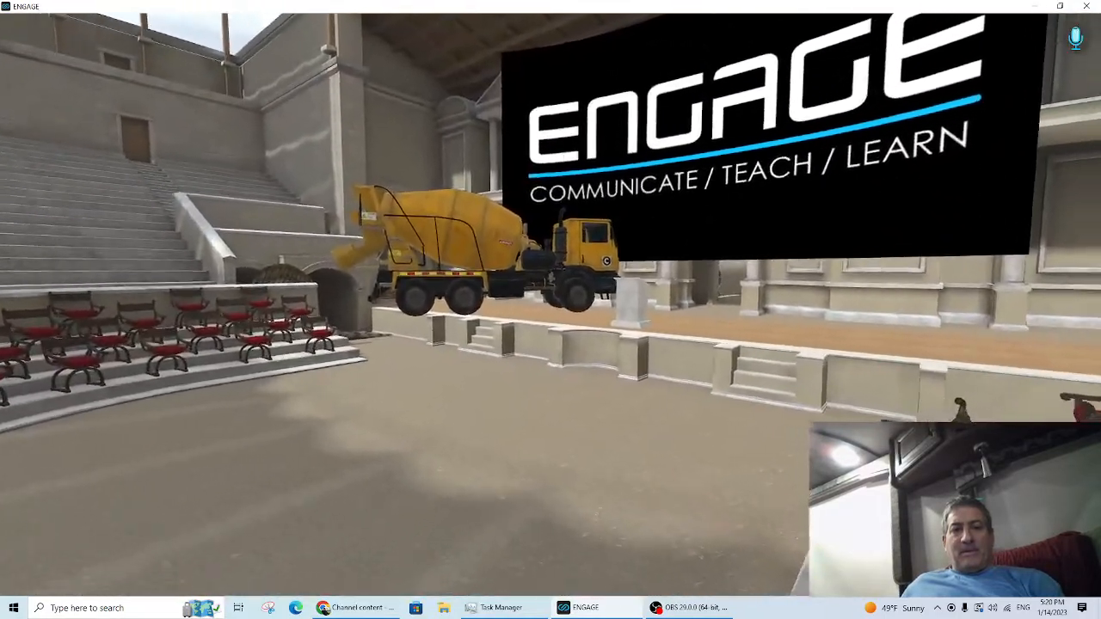
Step: Approach the cement truck and the Dimetrodon beside the archway to inspect them up close
key(w)
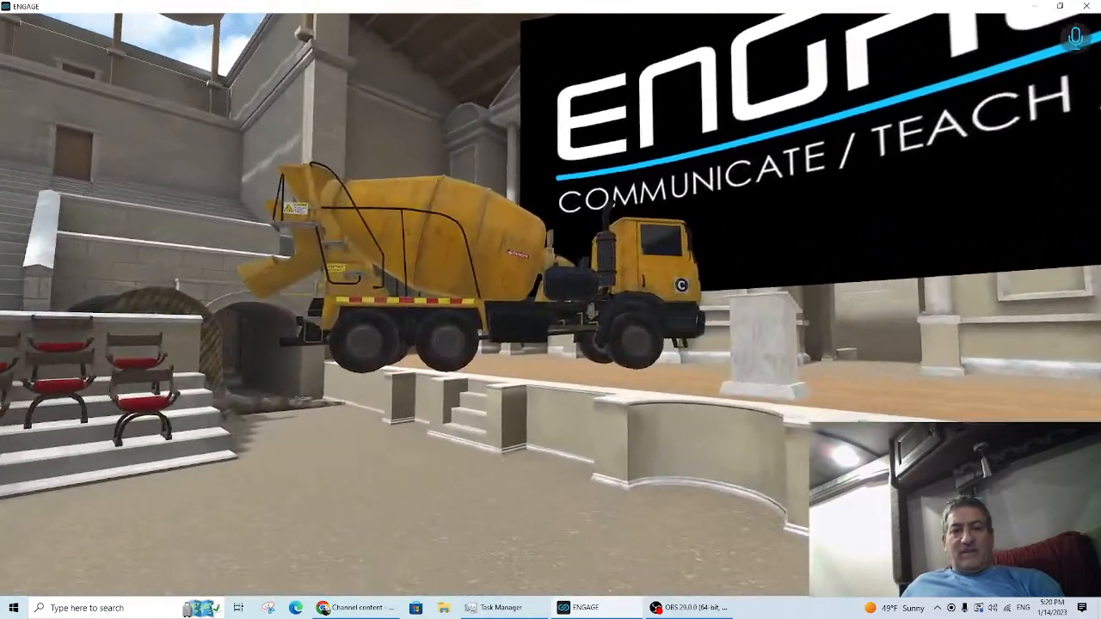
key(w)
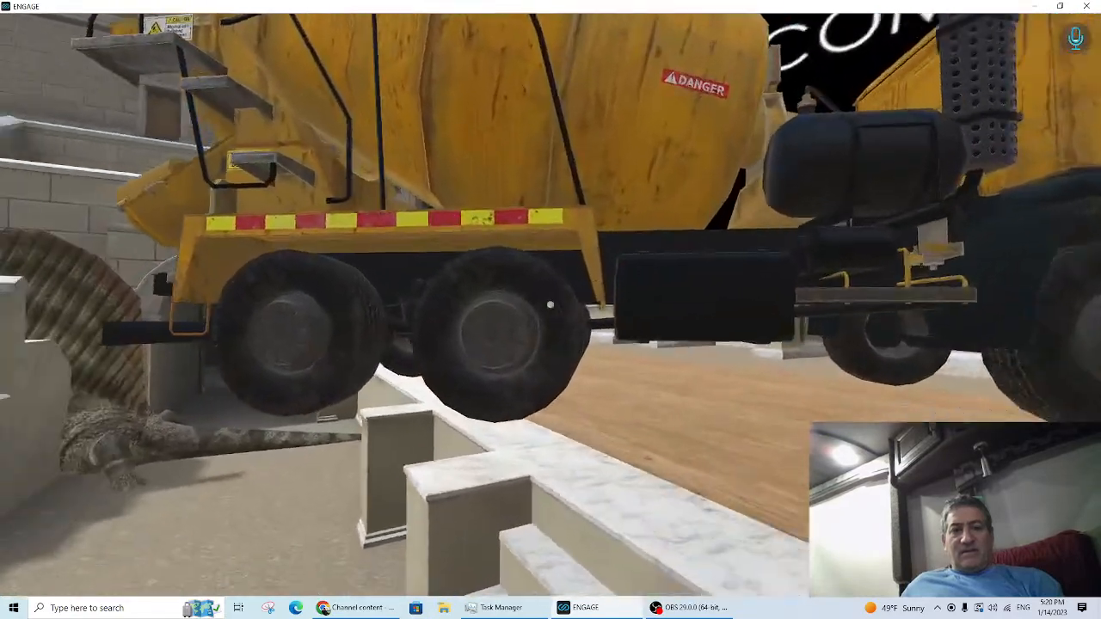
key(w)
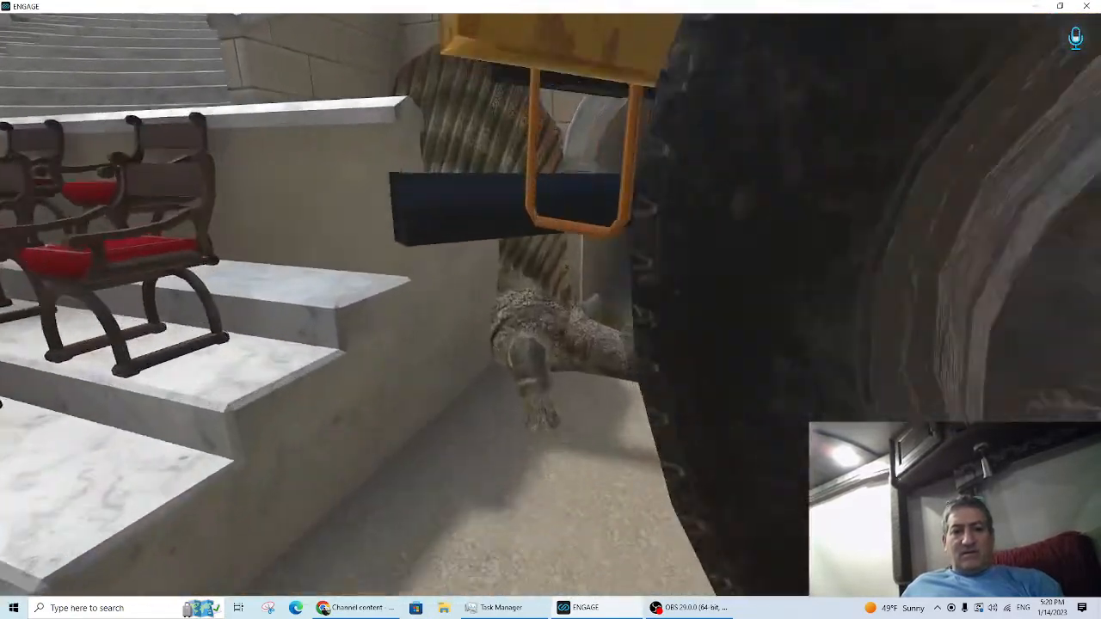
key(w)
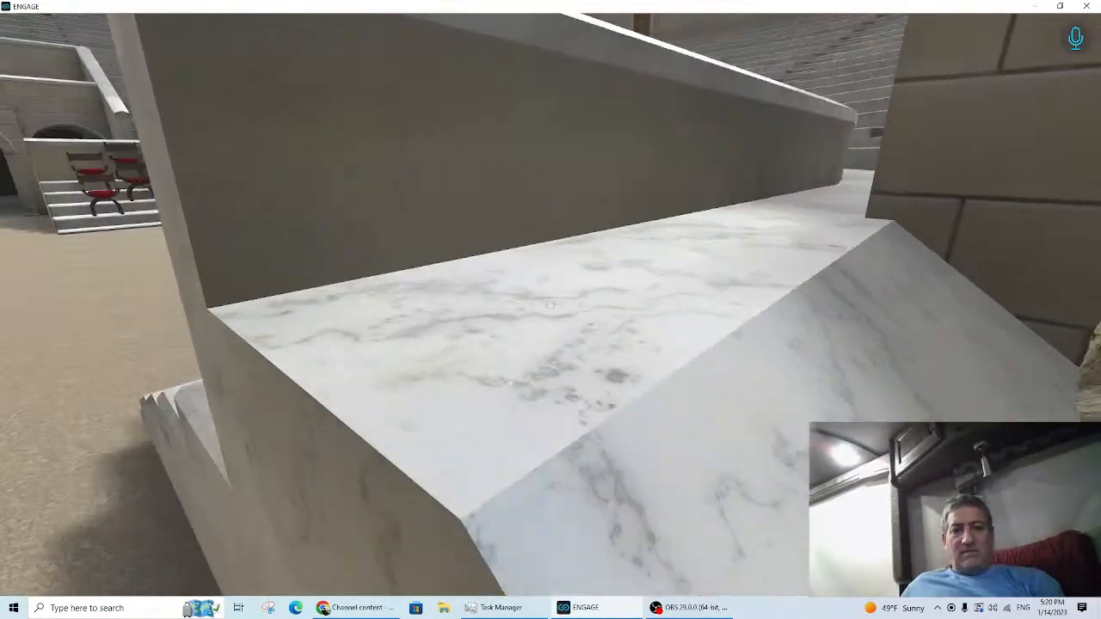
key(s)
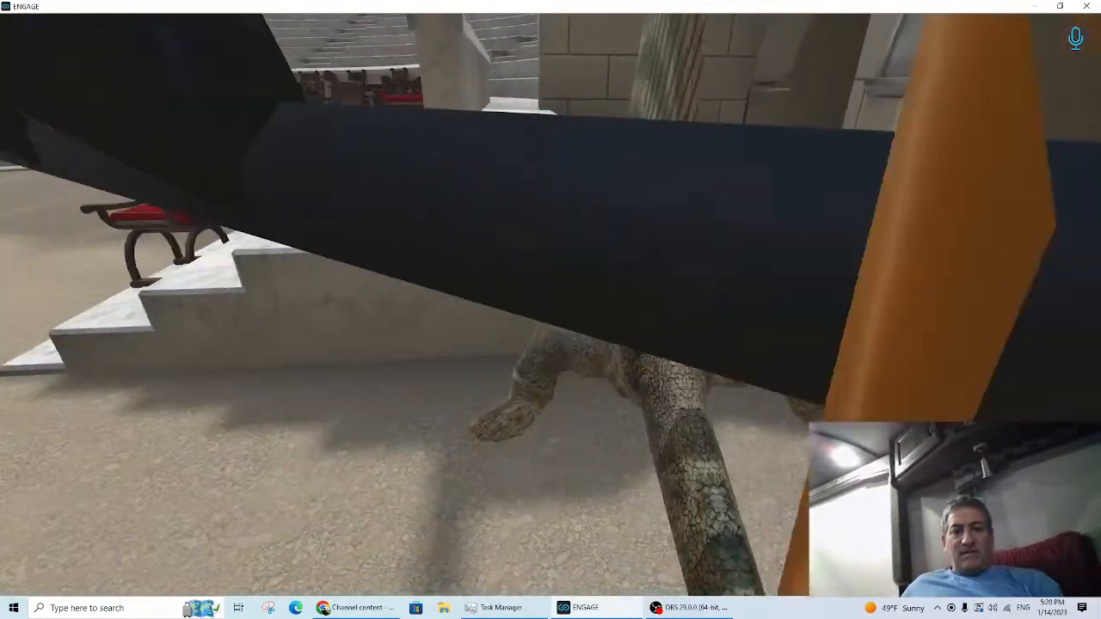
Step: Delete the placed IFX objects from the session using the host actions
key(Escape)
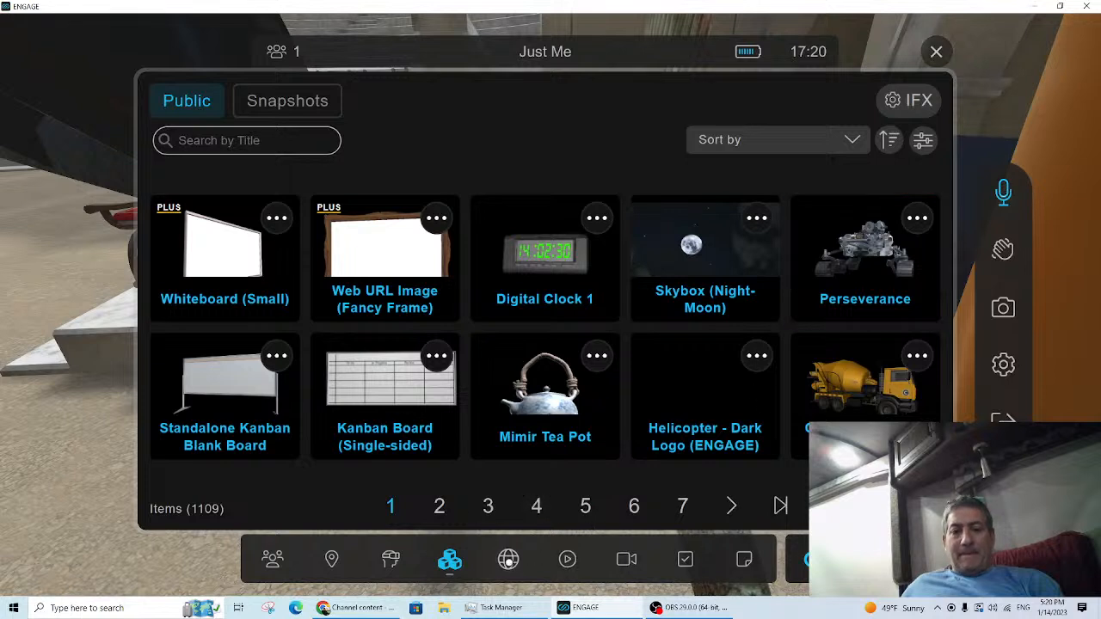
click(508, 560)
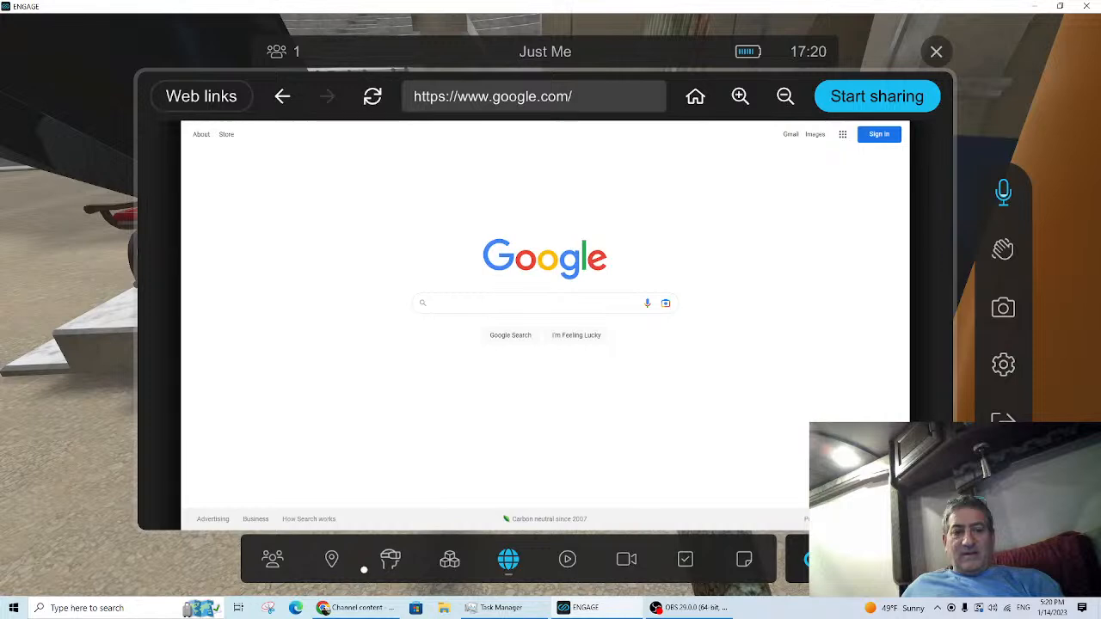
click(332, 560)
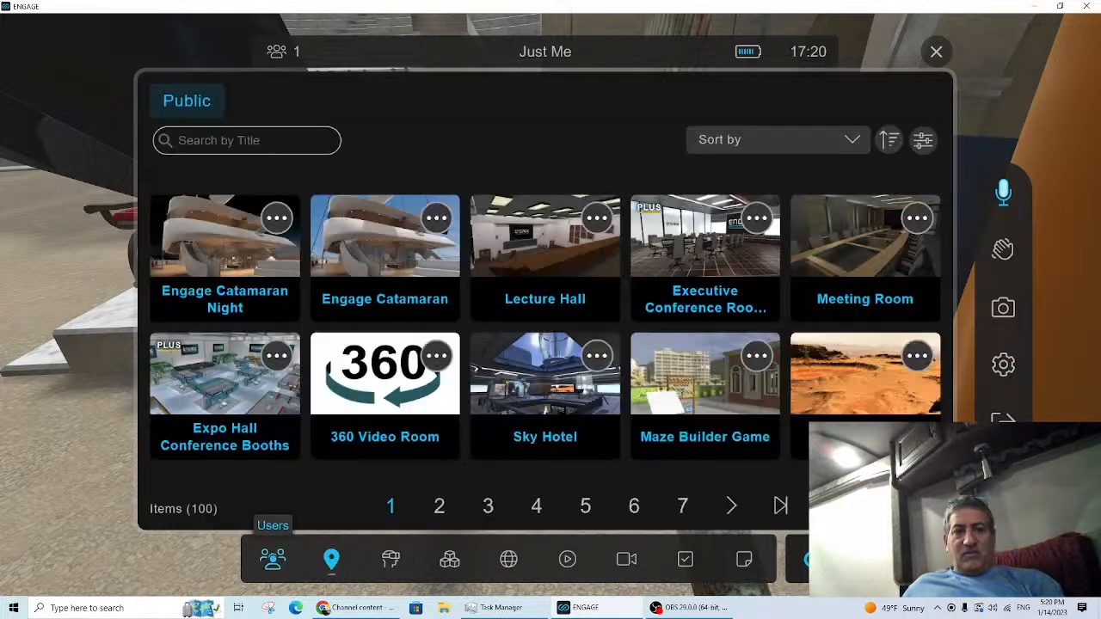
click(273, 559)
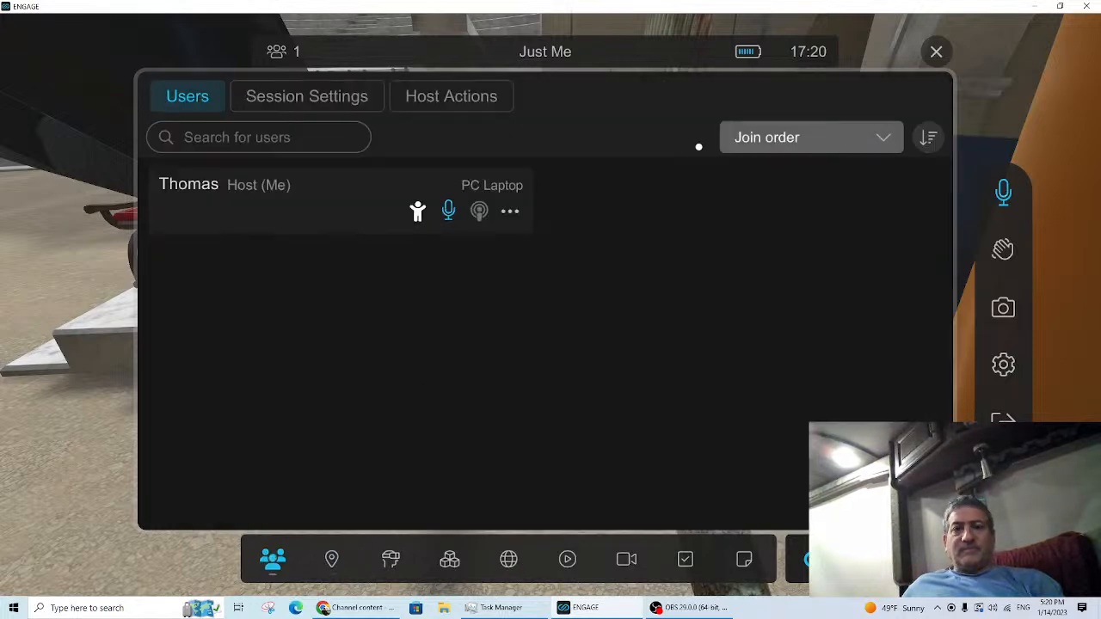
click(421, 100)
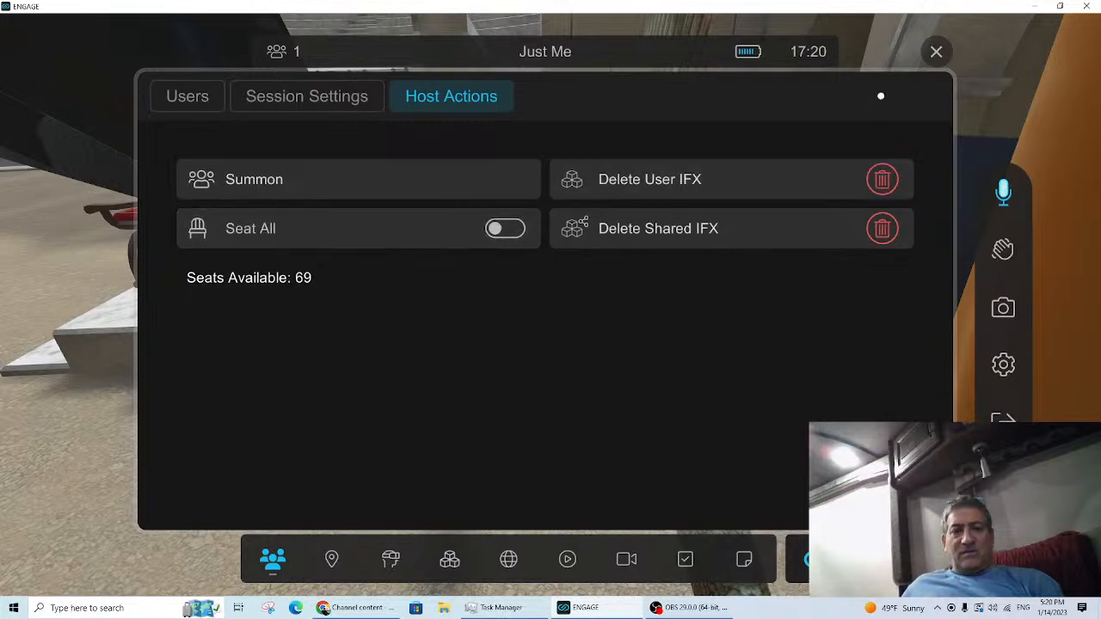
click(936, 52)
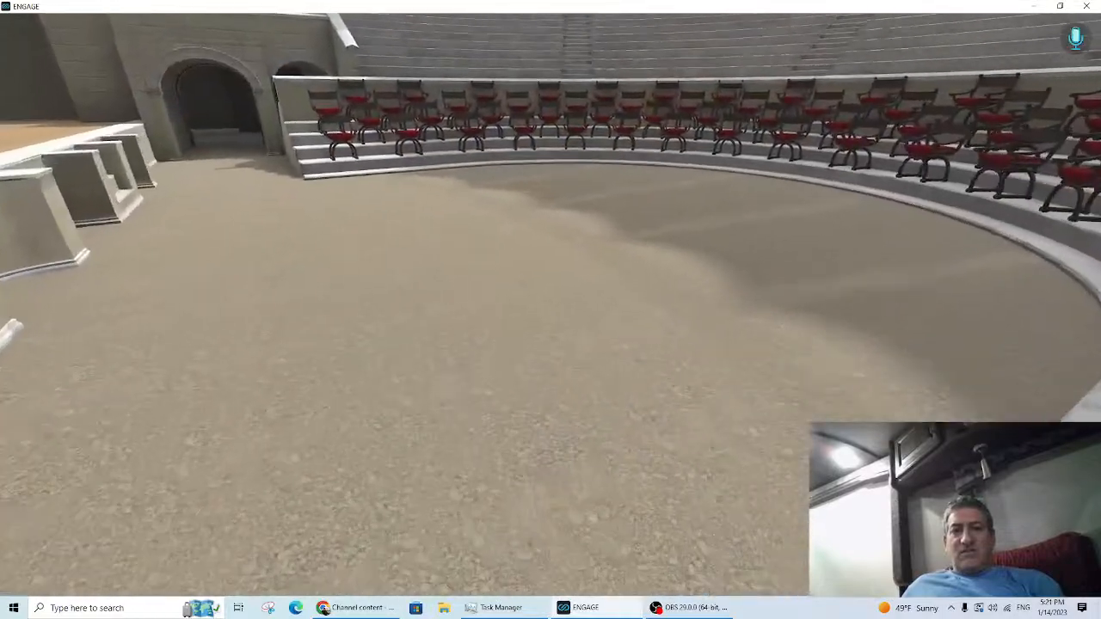
Step: Try out sharing the Screen 1 desktop in the session, and stop the sharing again
key(Escape)
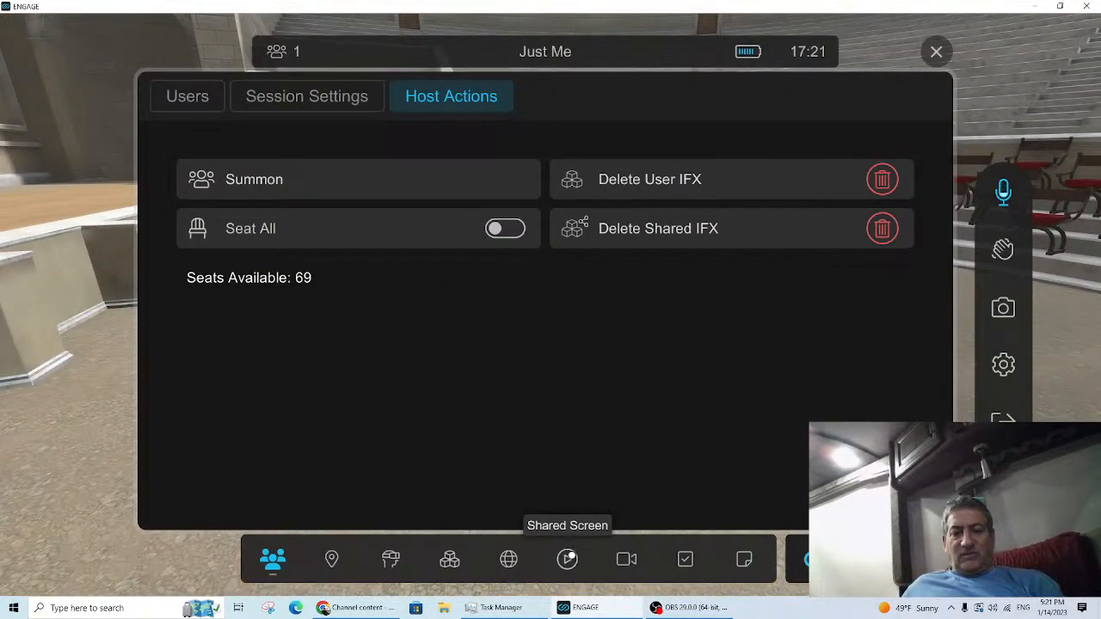
click(566, 560)
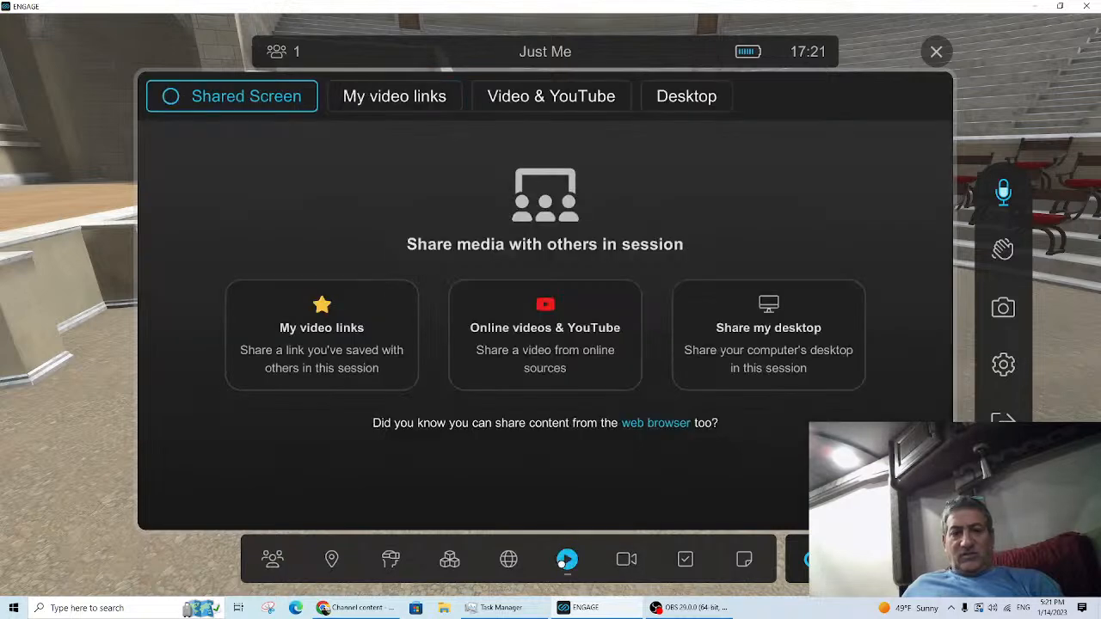
click(759, 331)
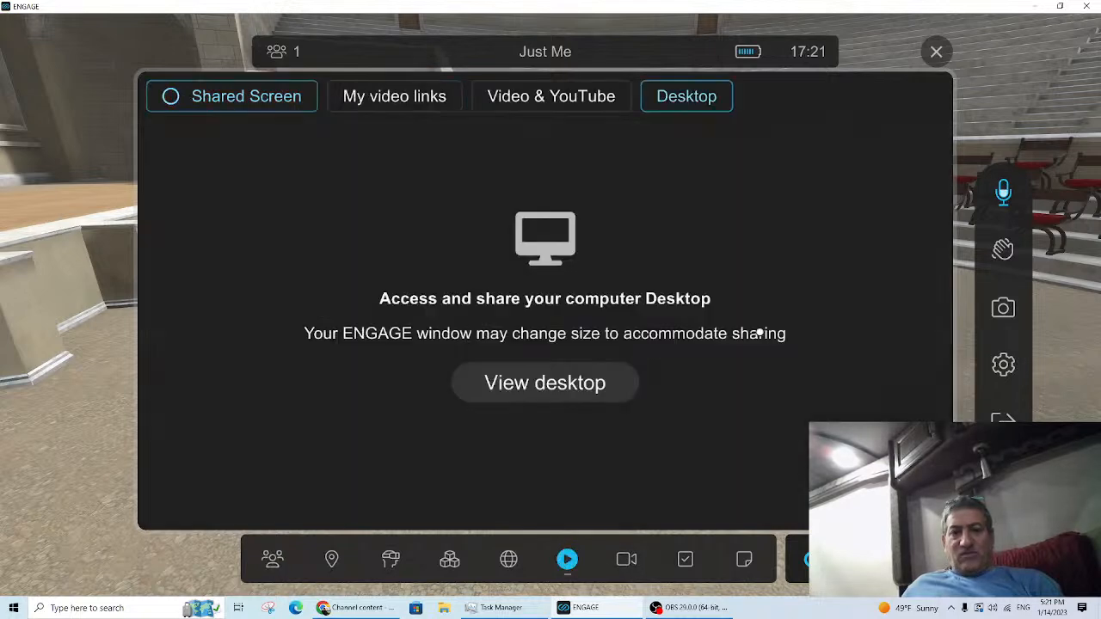
click(590, 378)
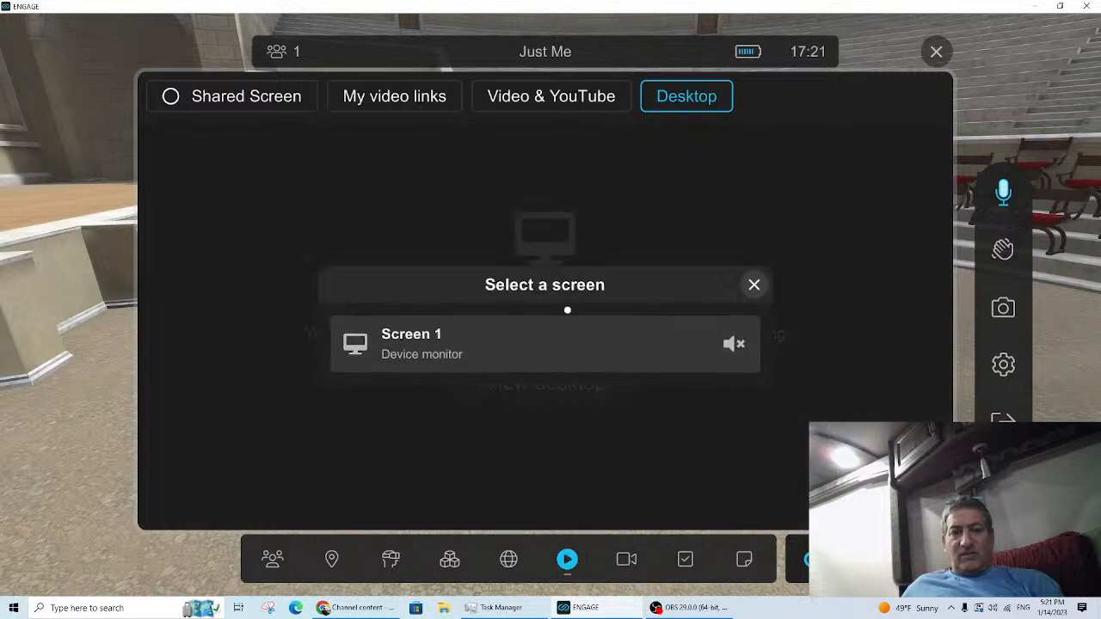
click(608, 348)
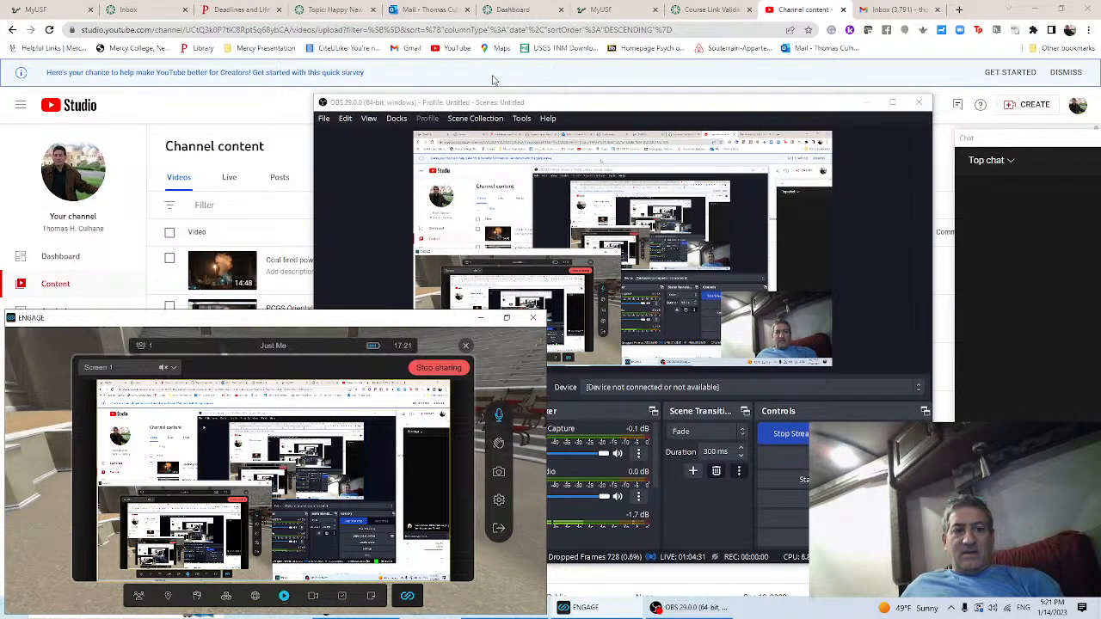
double_click(401, 318)
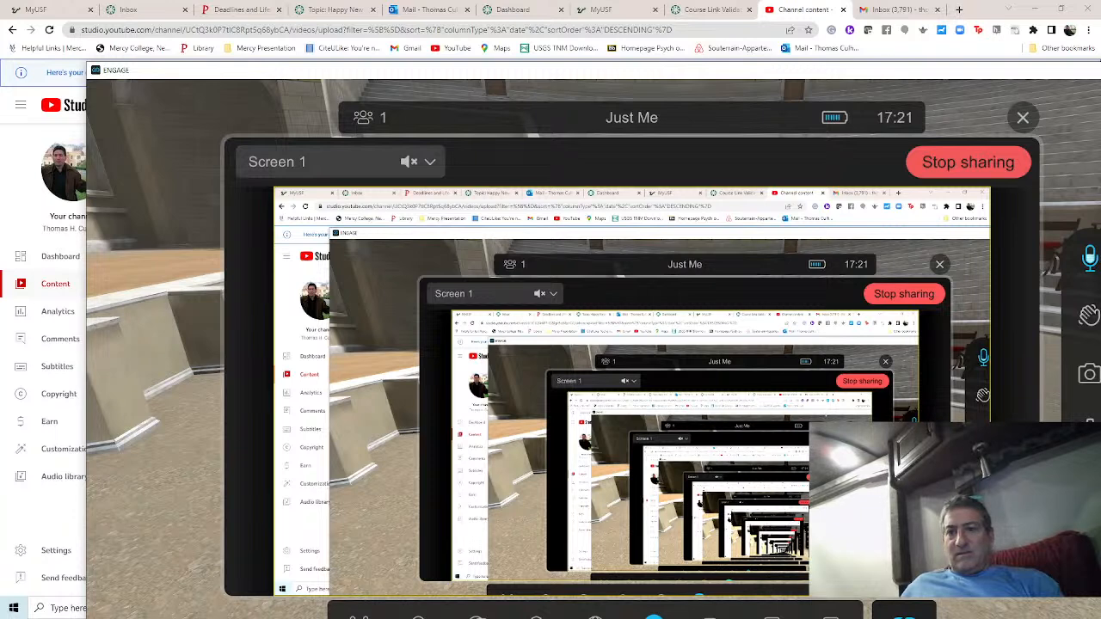
click(994, 157)
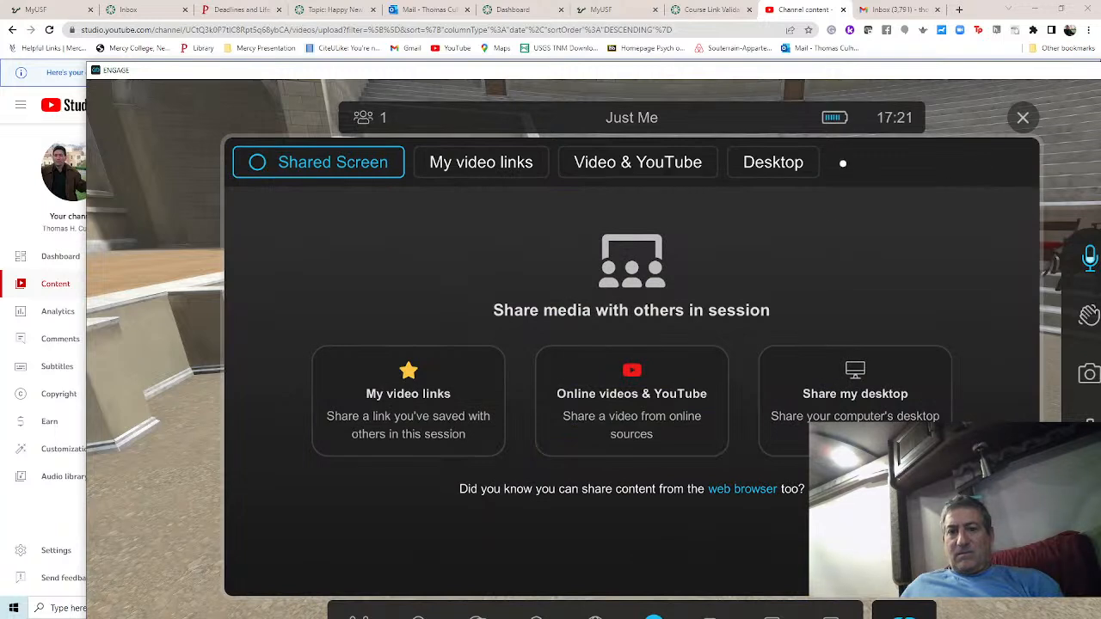
Step: Play the saved Florida Focus PBS segment video link on the theatre's shared screen and return to the scene
click(684, 167)
click(452, 163)
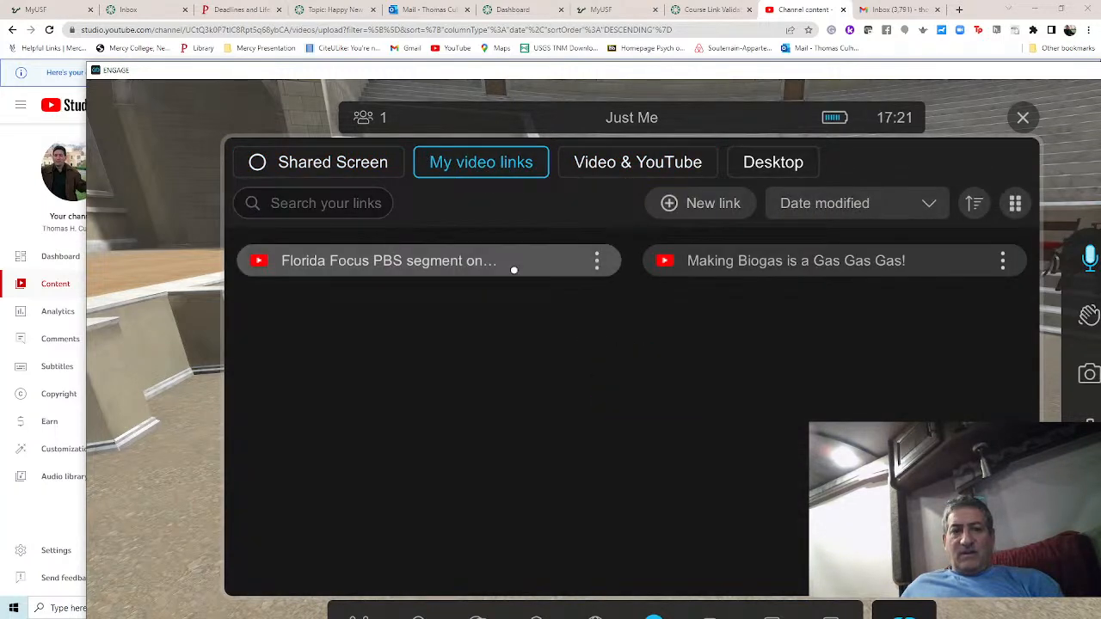
click(459, 272)
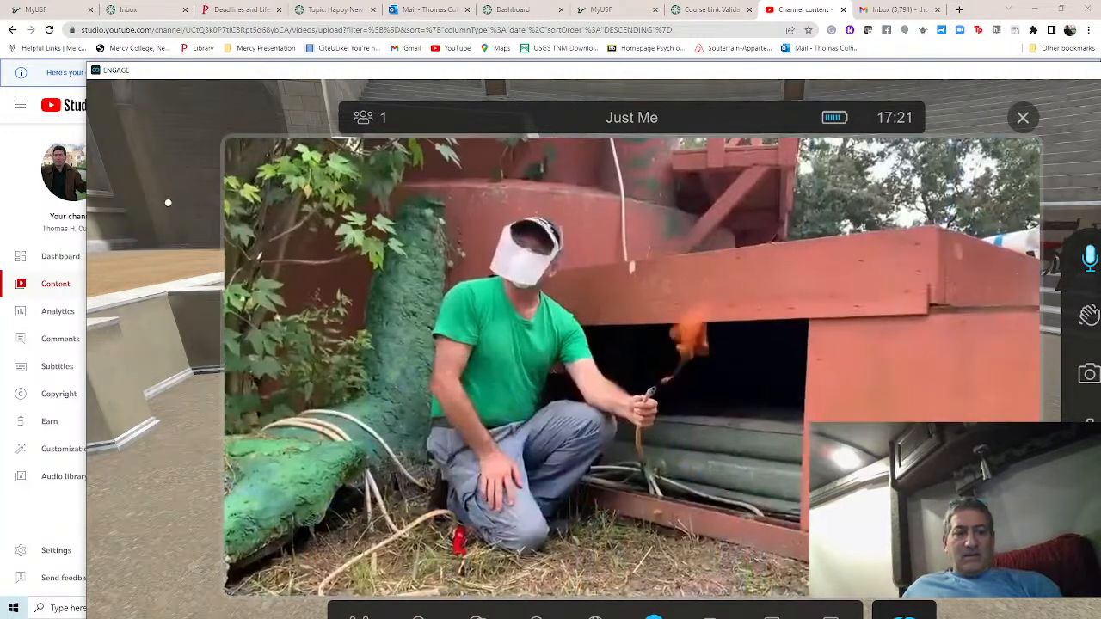
click(167, 201)
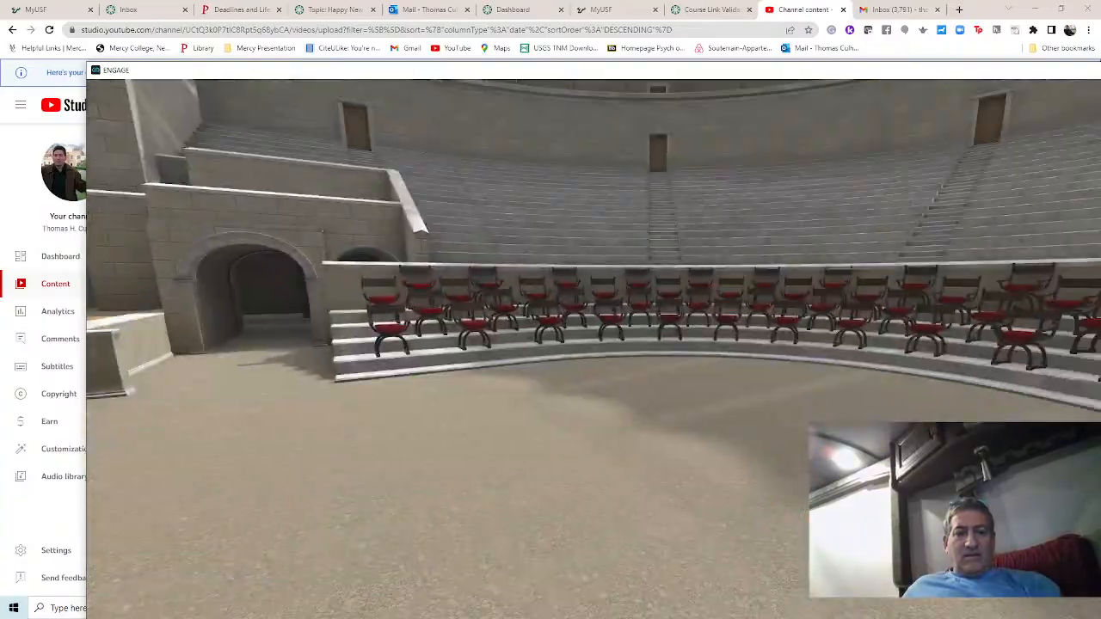
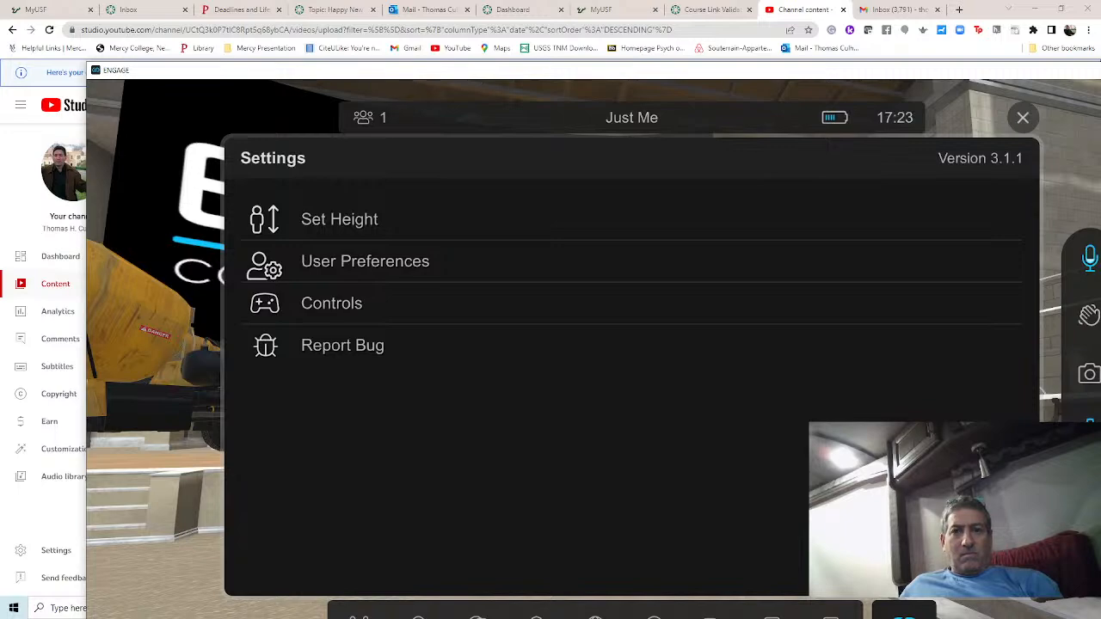
Step: Move the ENGAGE window fully into view and maximize it on the desktop
click(1022, 118)
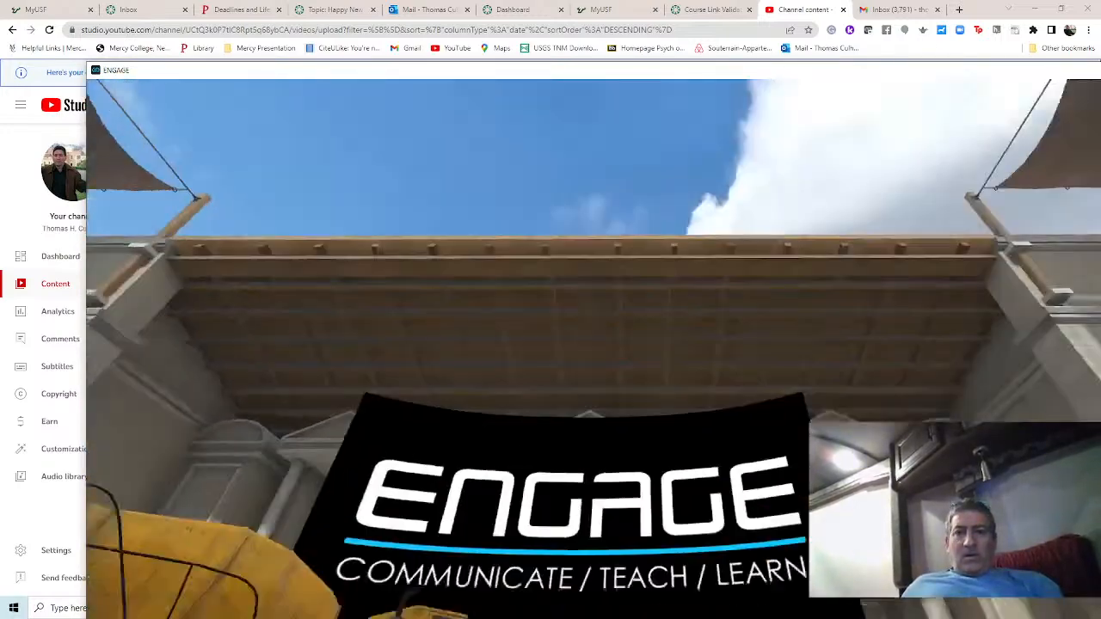
key(Escape)
double_click(852, 71)
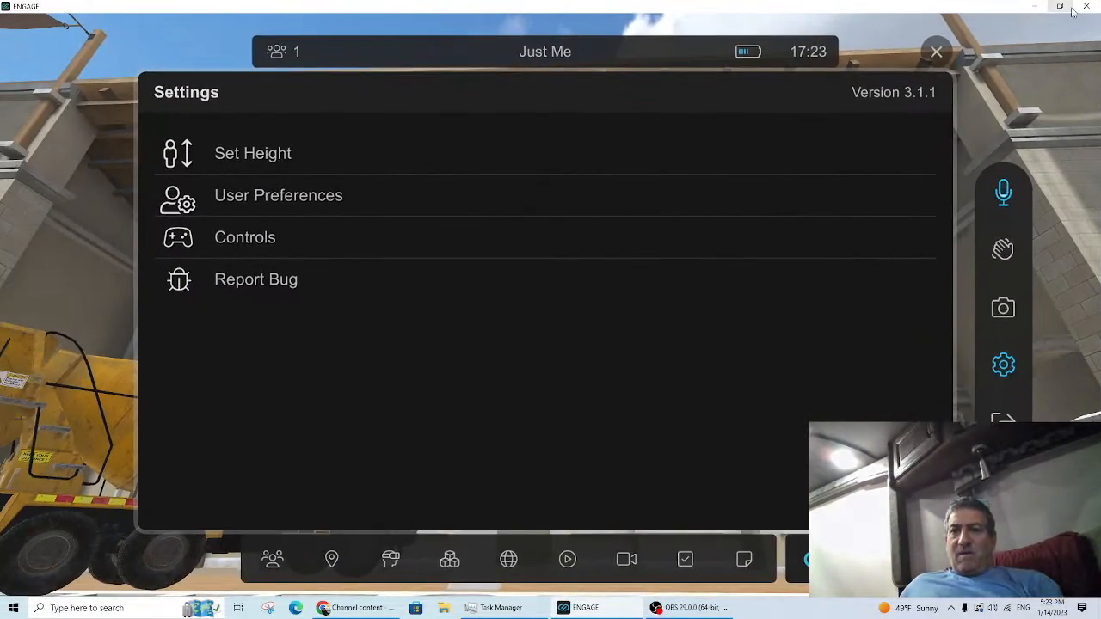
click(1061, 7)
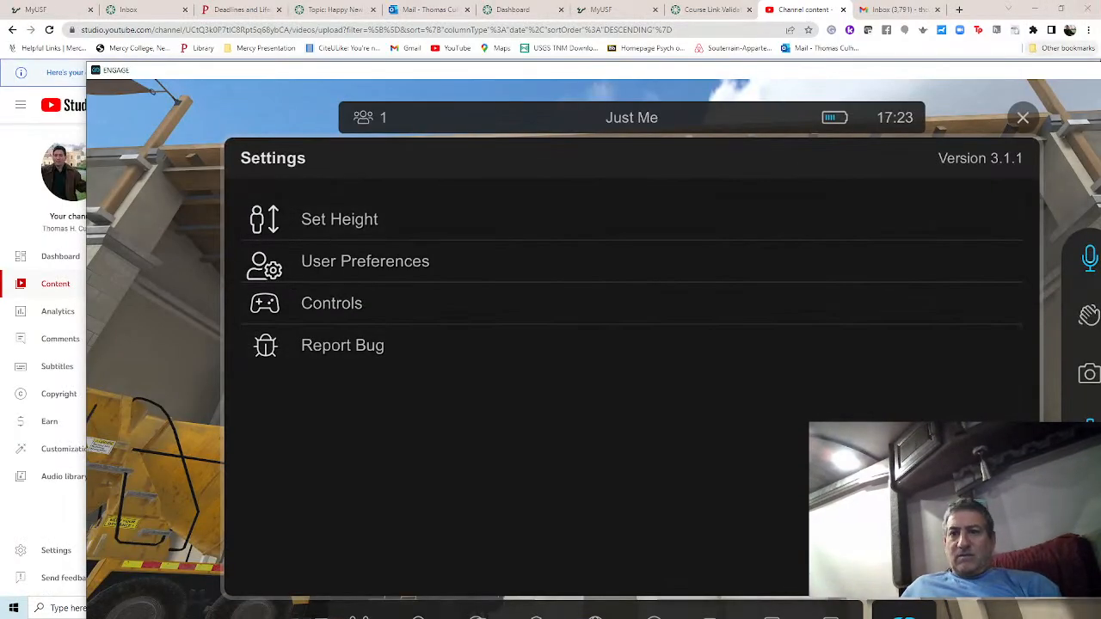
drag(407, 70, 307, 23)
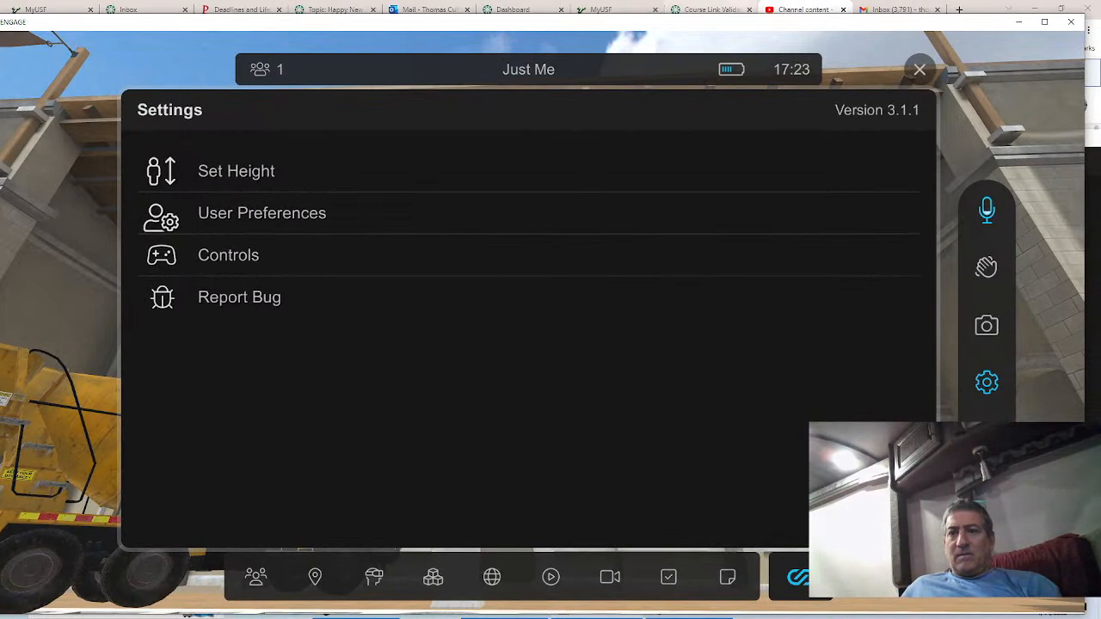
click(1044, 21)
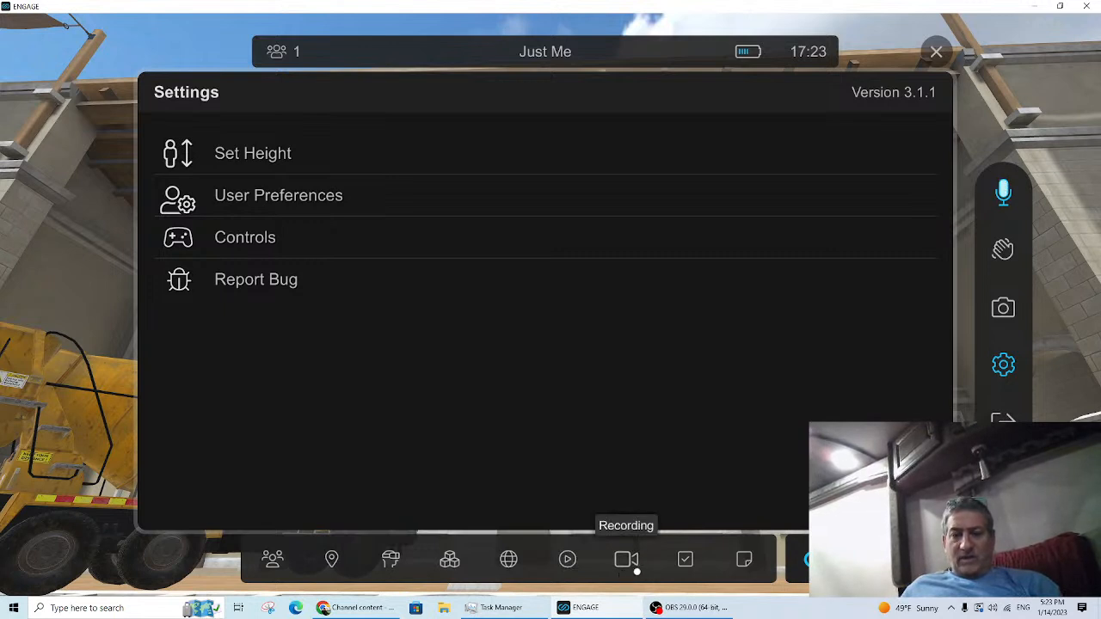
Step: Start a new session recording that captures Everyone
click(626, 559)
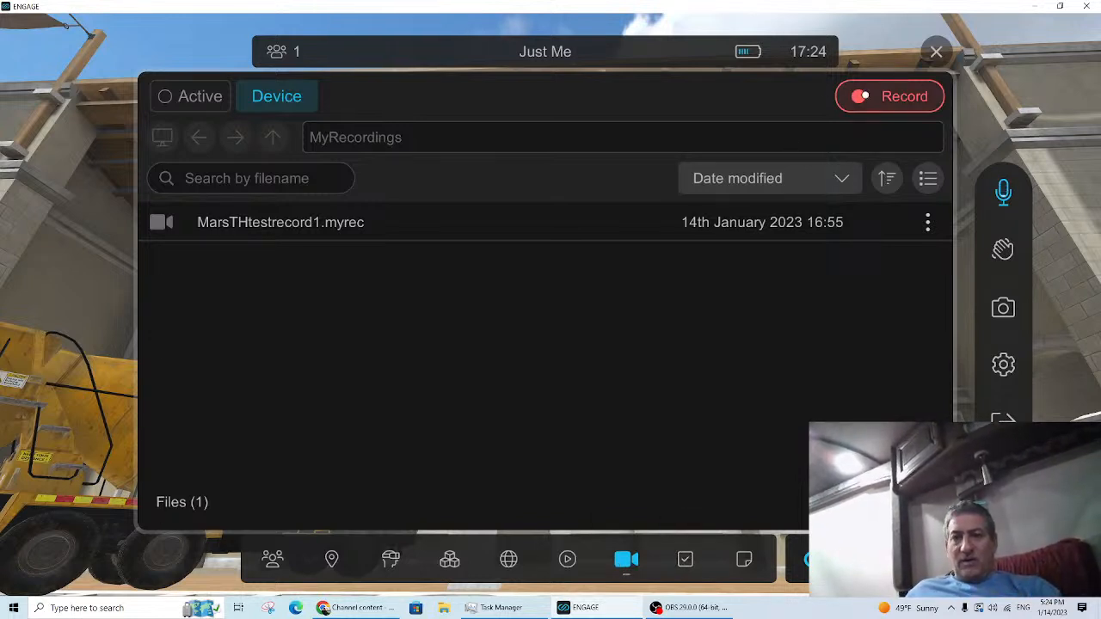
click(889, 96)
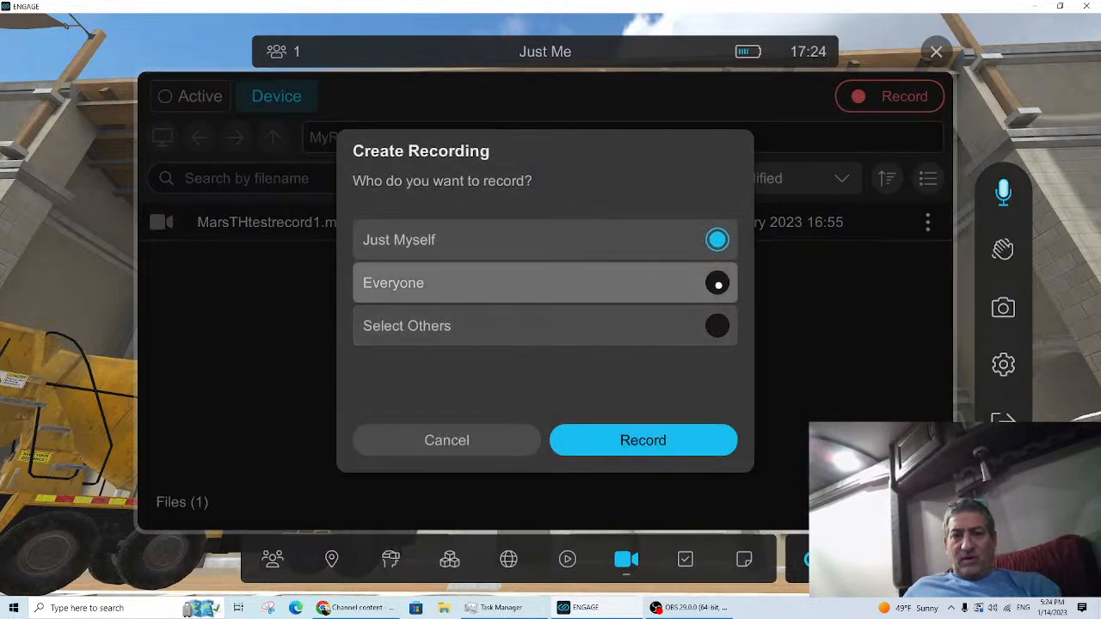
click(715, 283)
click(664, 456)
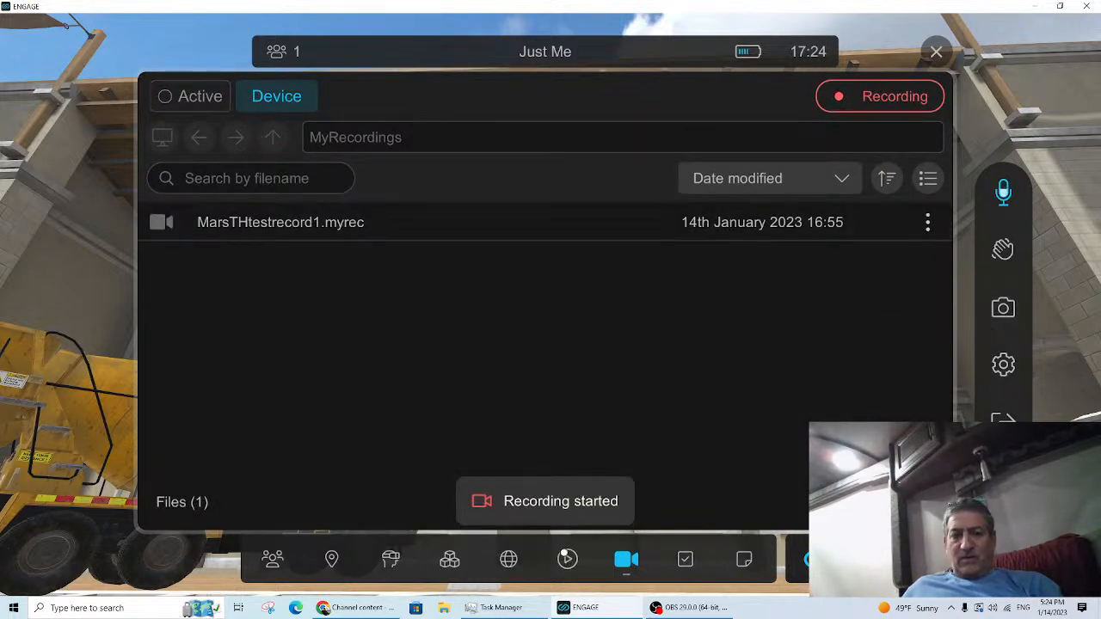
Step: While recording, share the Florida Focus PBS segment from the saved video links again and close the tablet
click(566, 559)
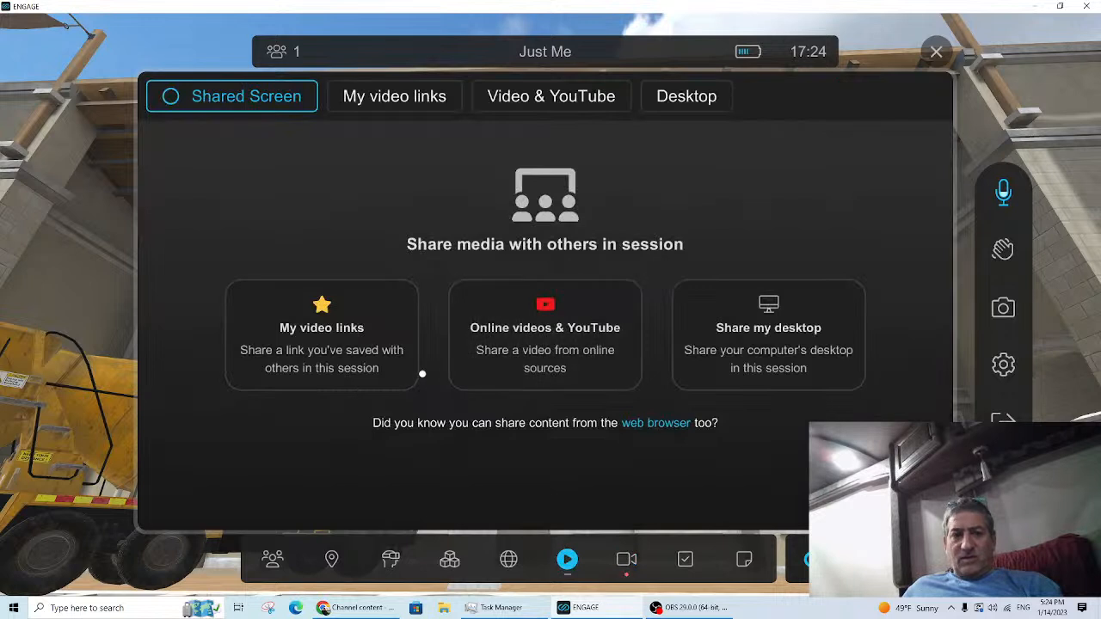
click(359, 335)
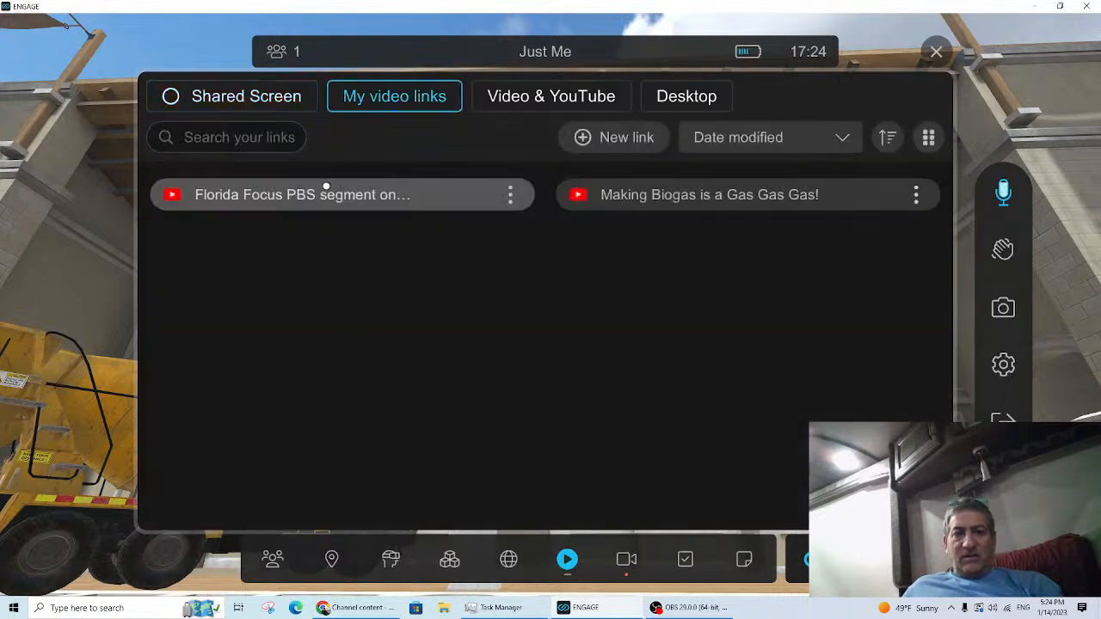
click(329, 196)
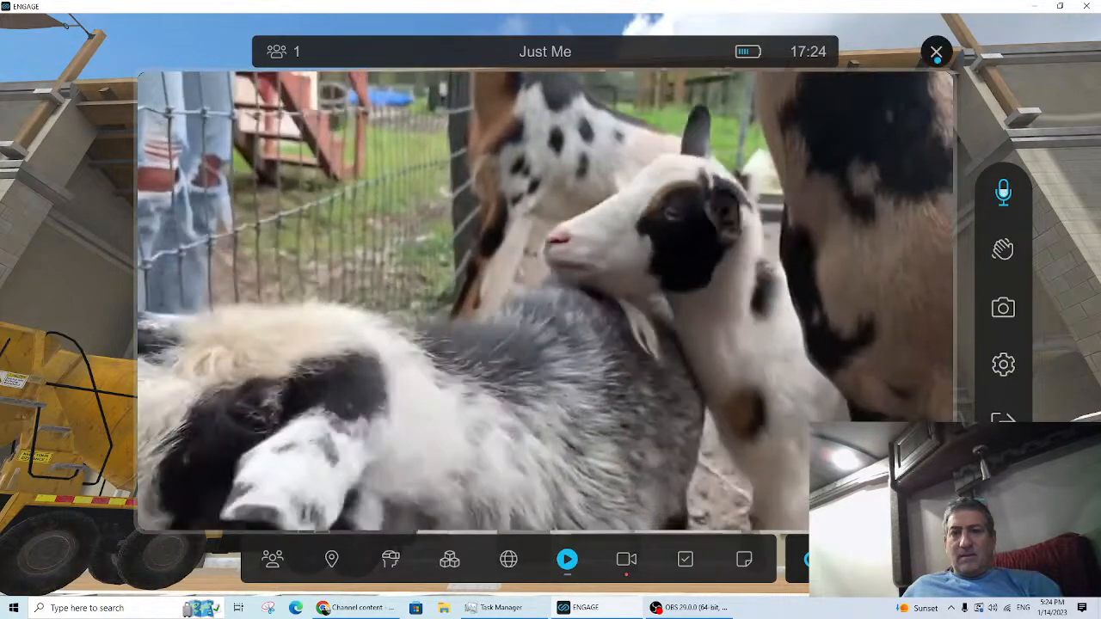
click(934, 52)
Step: Walk around the theatre floor and up into the seating to view the video screen behind the cement truck from several positions
key(s)
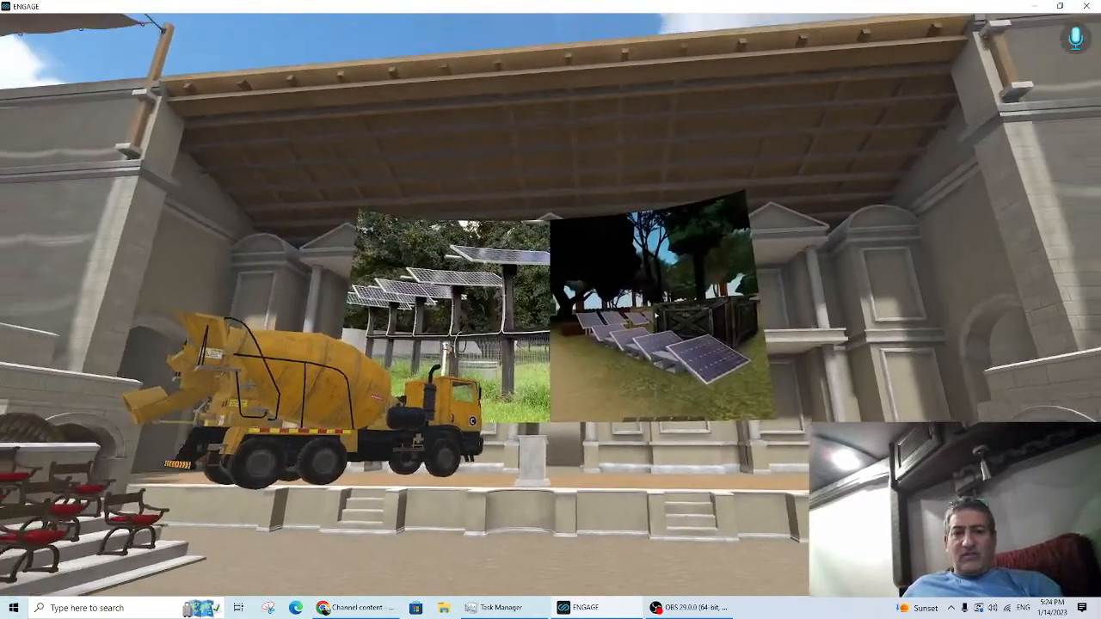
key(s)
right_drag(656, 316, 559, 383)
key(w)
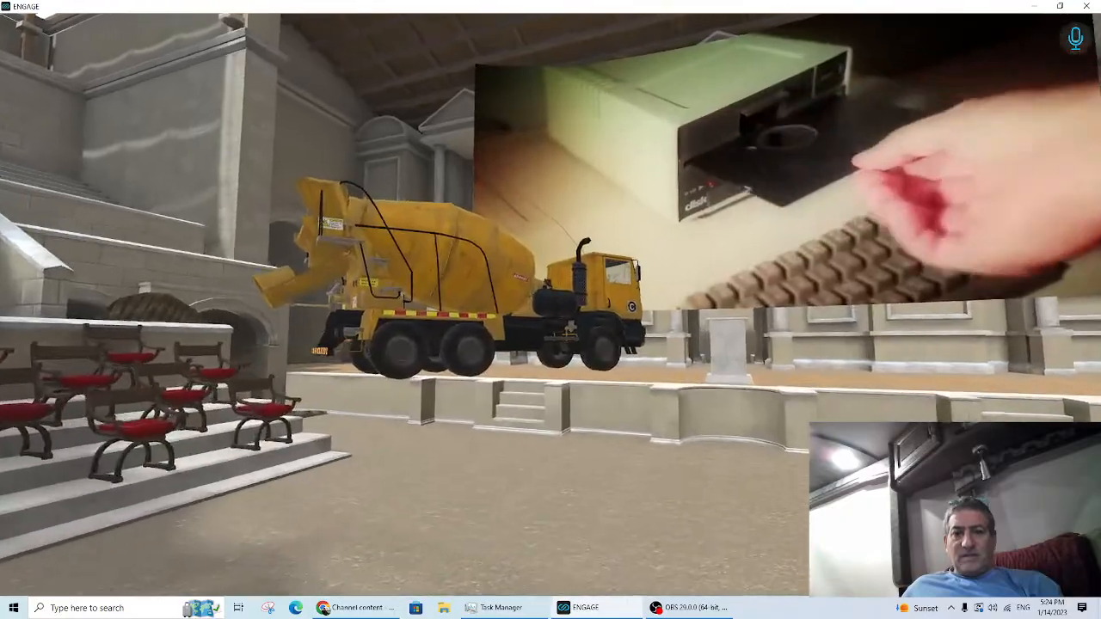
key(w)
right_drag(551, 309, 972, 288)
key(w)
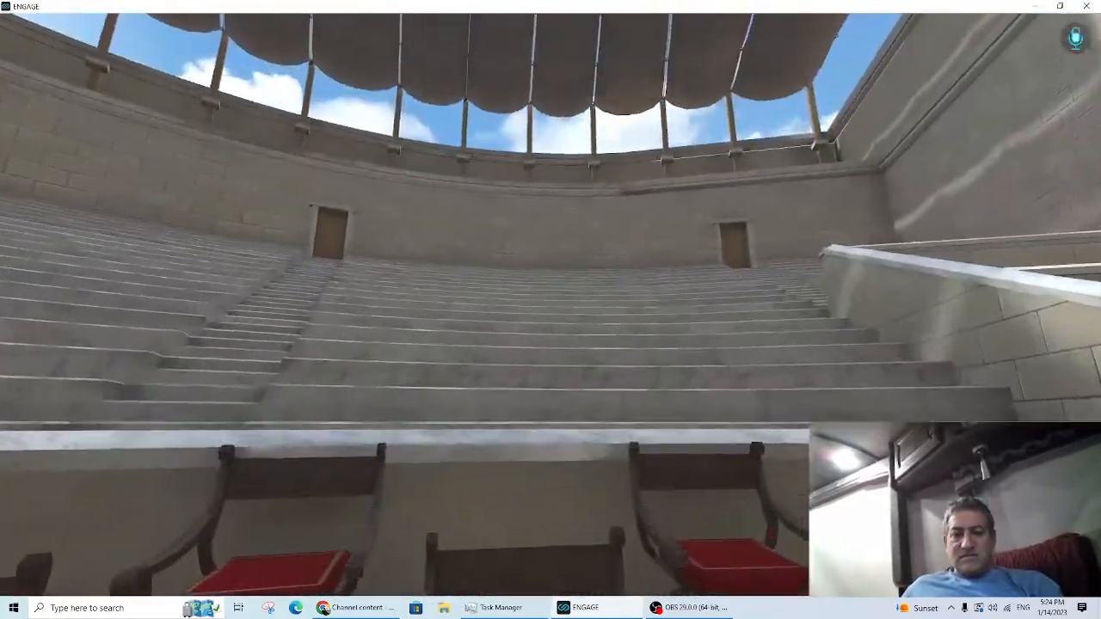
key(w)
right_drag(551, 309, 180, 258)
key(w)
key(w)
key(w)
key(s)
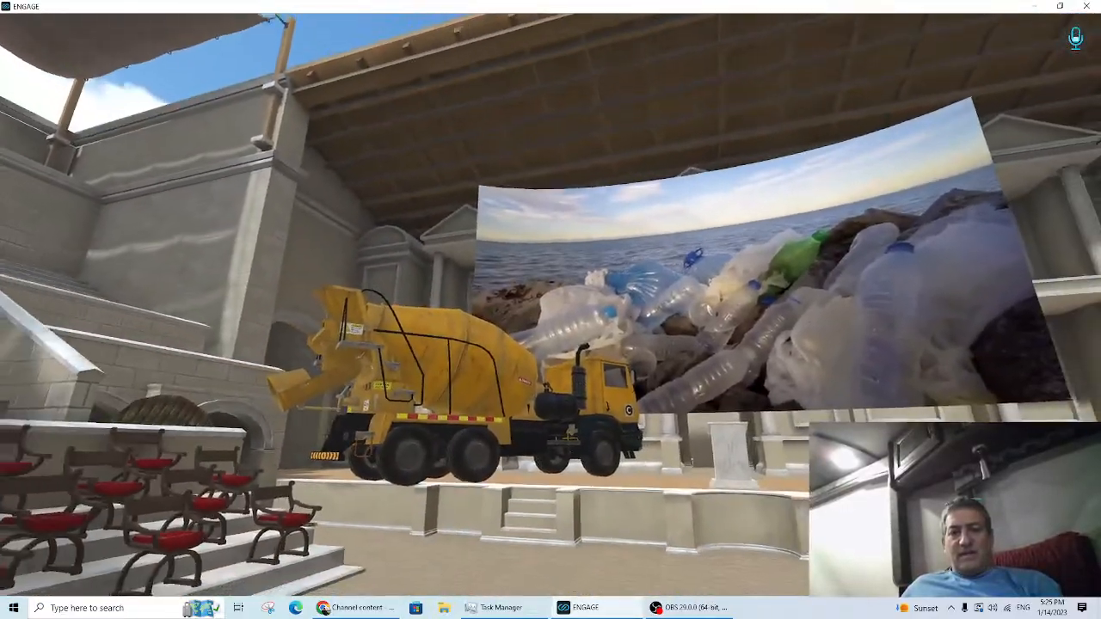
right_drag(550, 310, 552, 378)
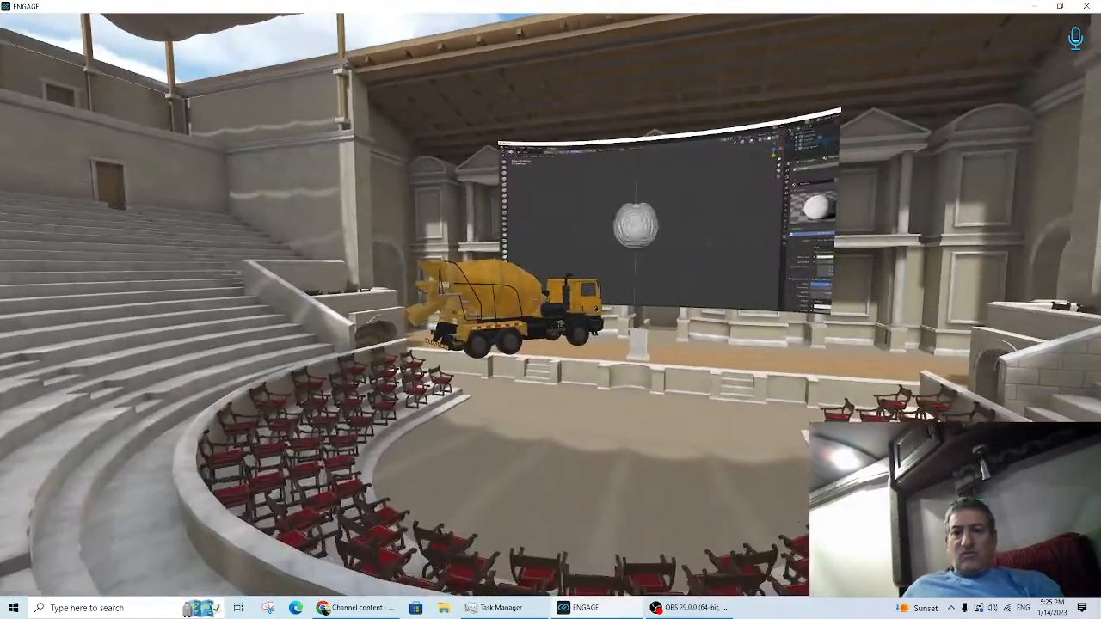
right_drag(550, 310, 629, 403)
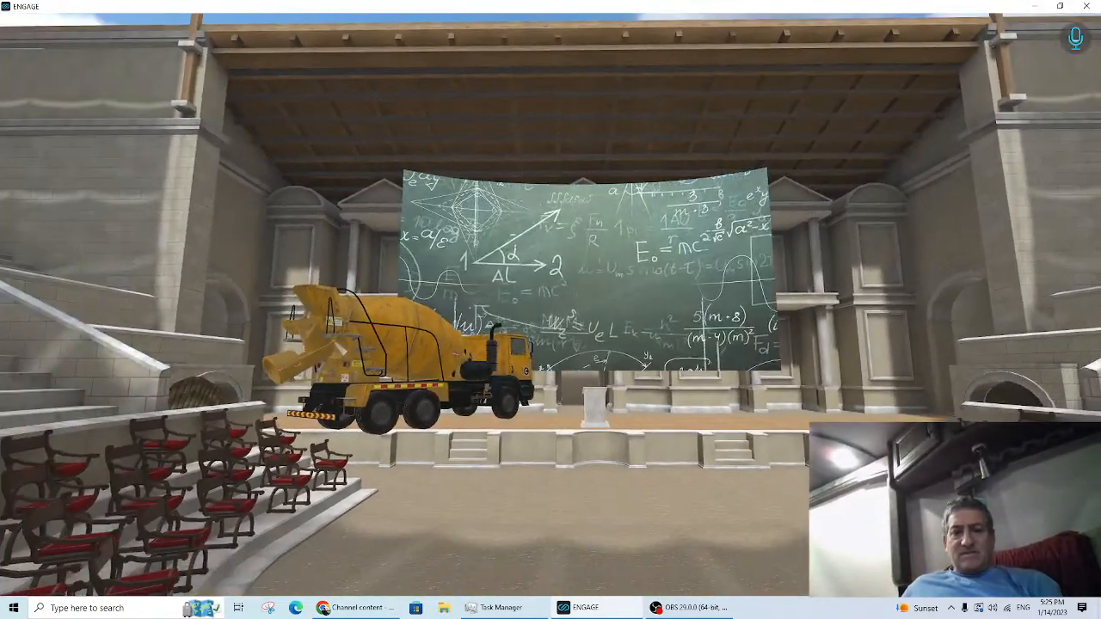
Step: Reopen the tablet, go to the recording in progress, and stop it
key(Escape)
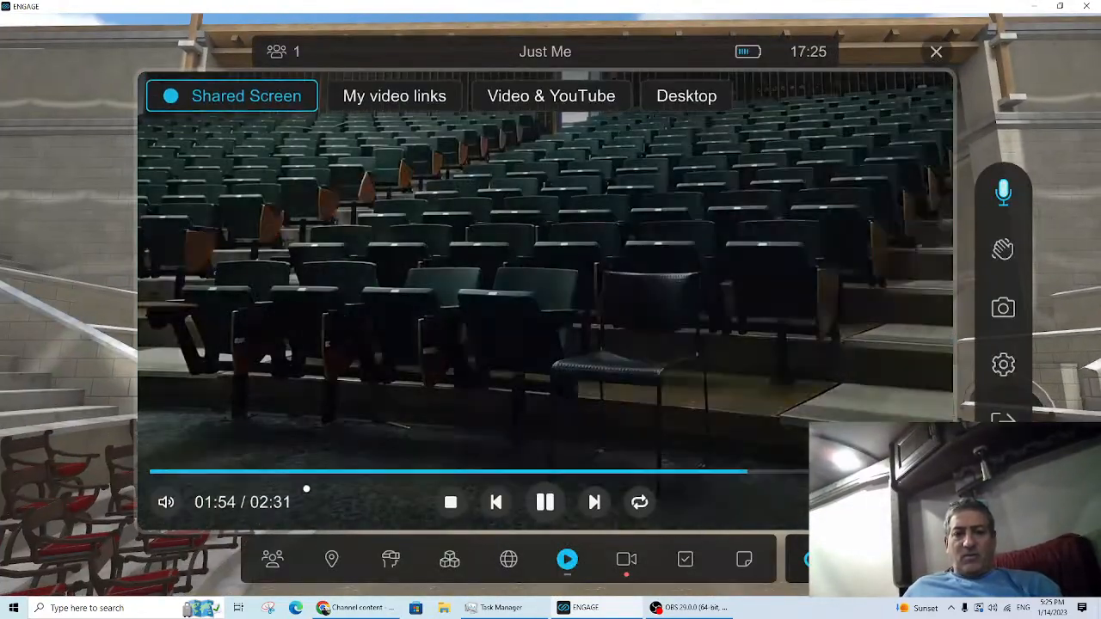
click(492, 502)
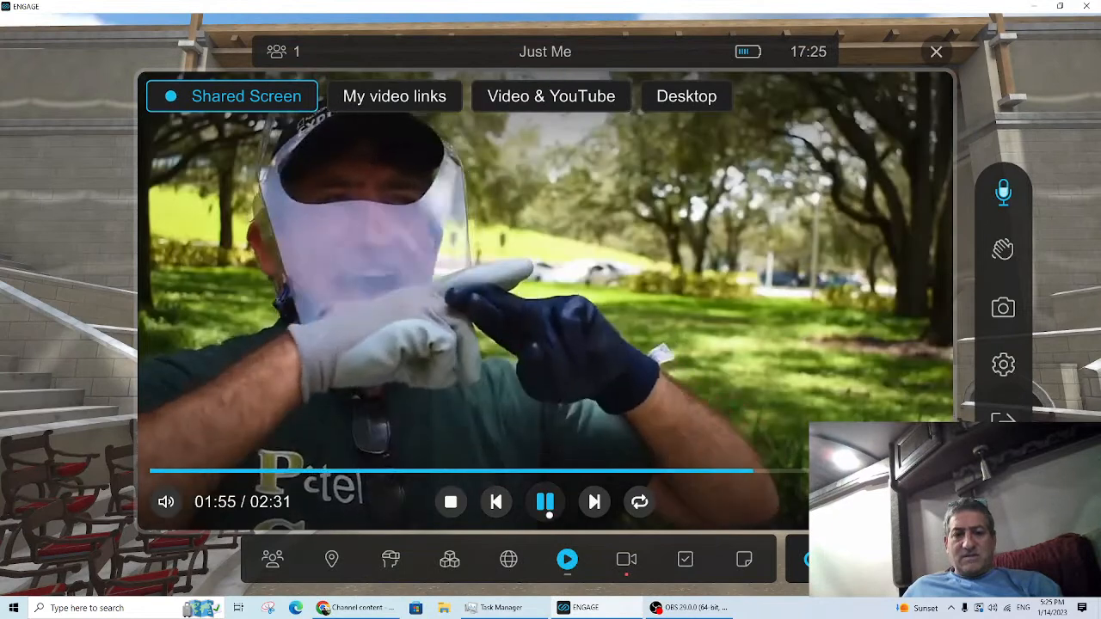
click(566, 563)
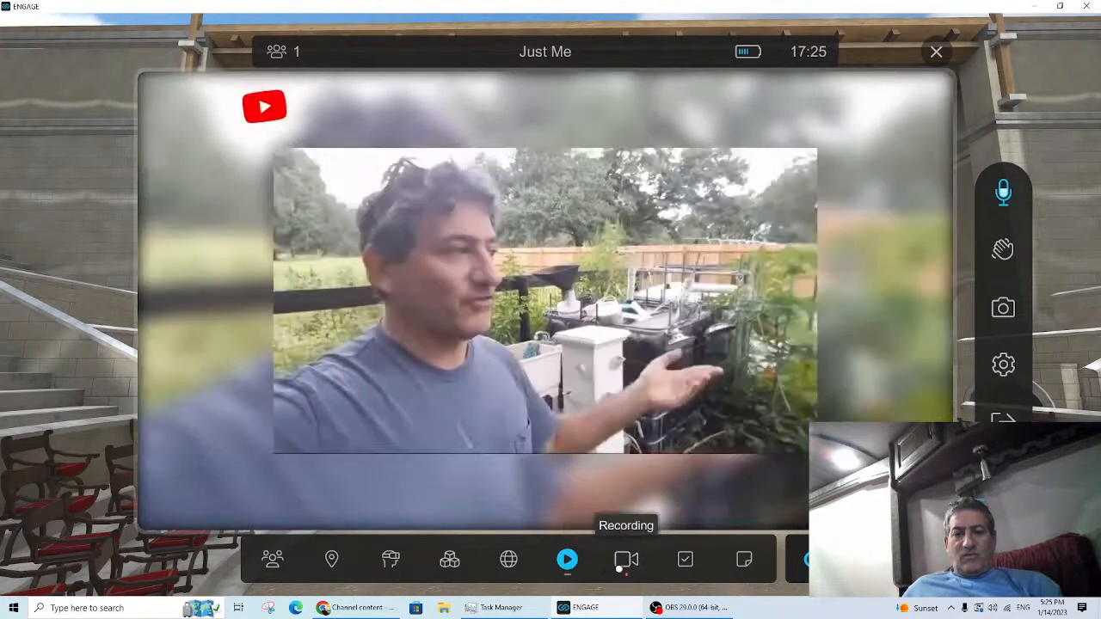
click(626, 560)
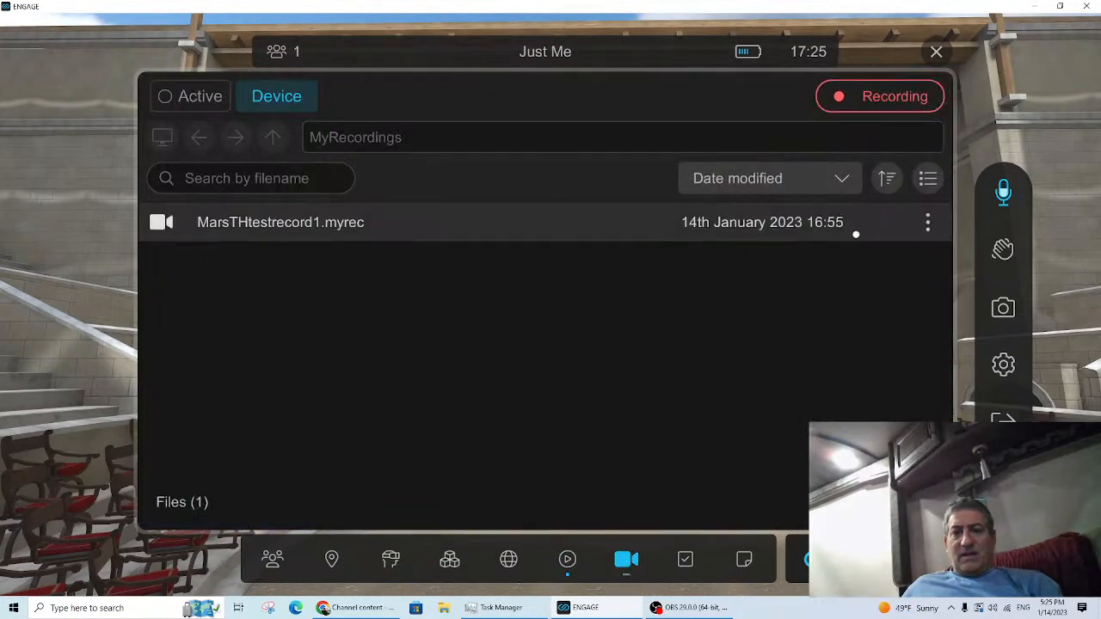
click(864, 101)
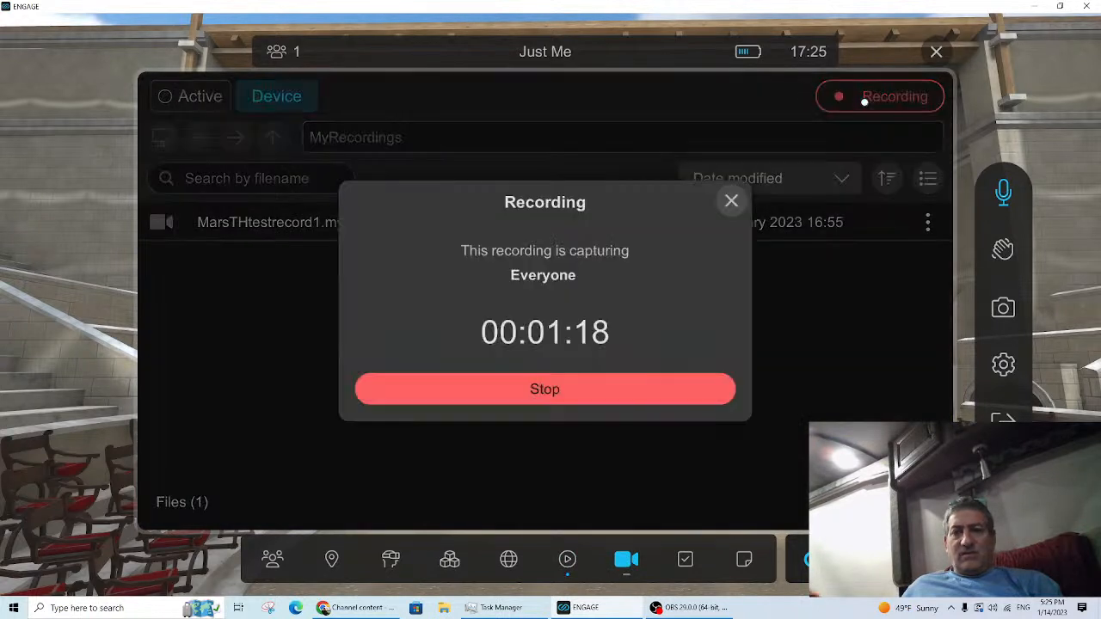
click(592, 389)
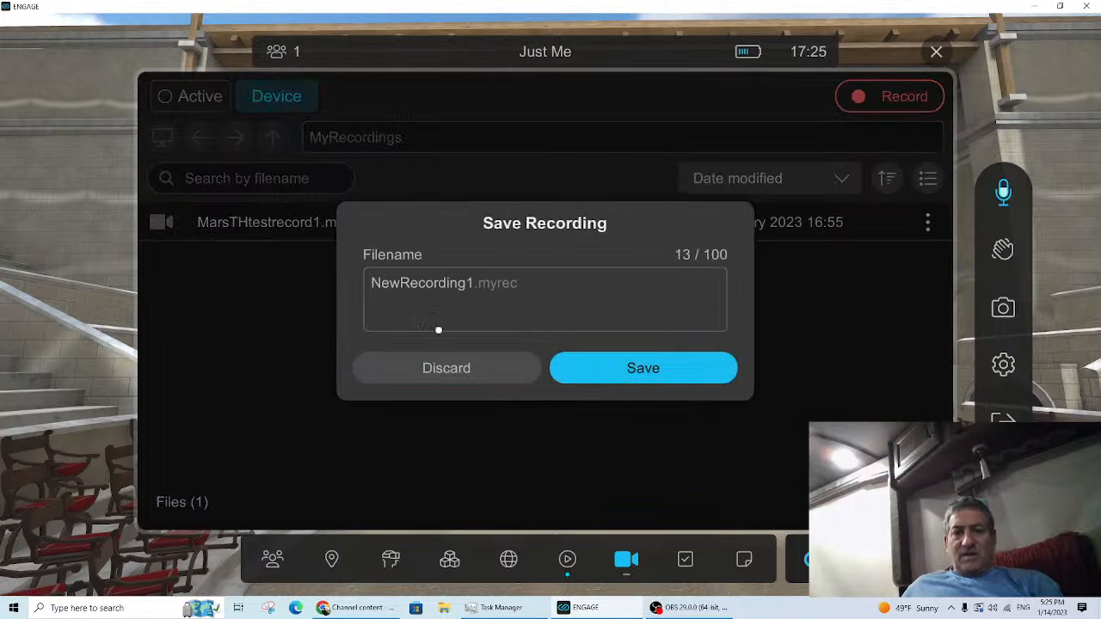
Step: Save the session recording to the device with the filename OlympiaTest
double_click(449, 293)
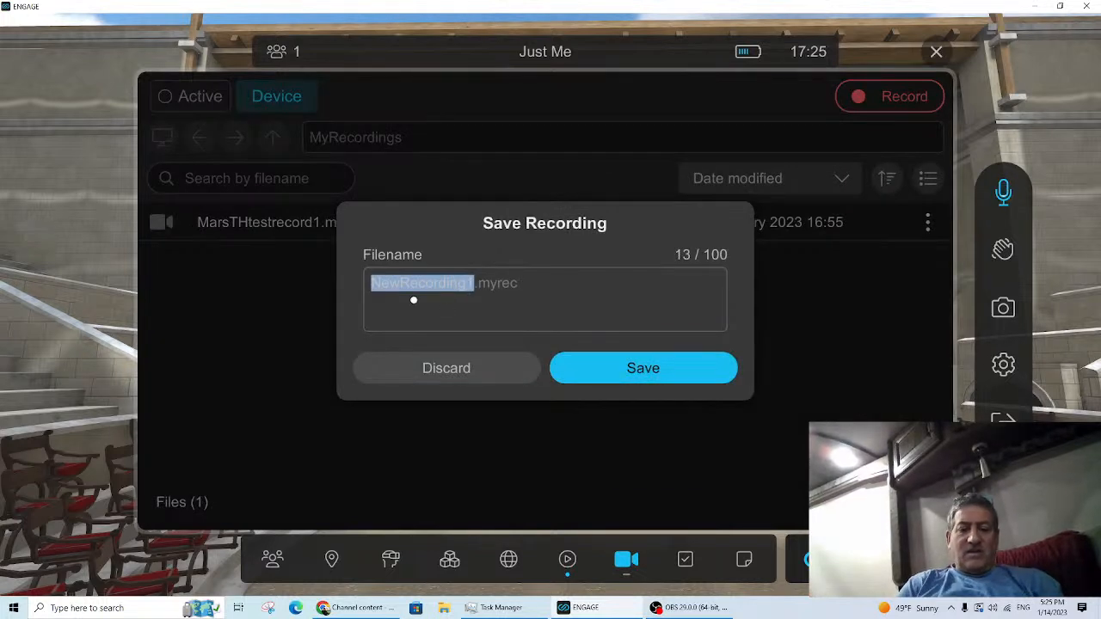
text(Olum)
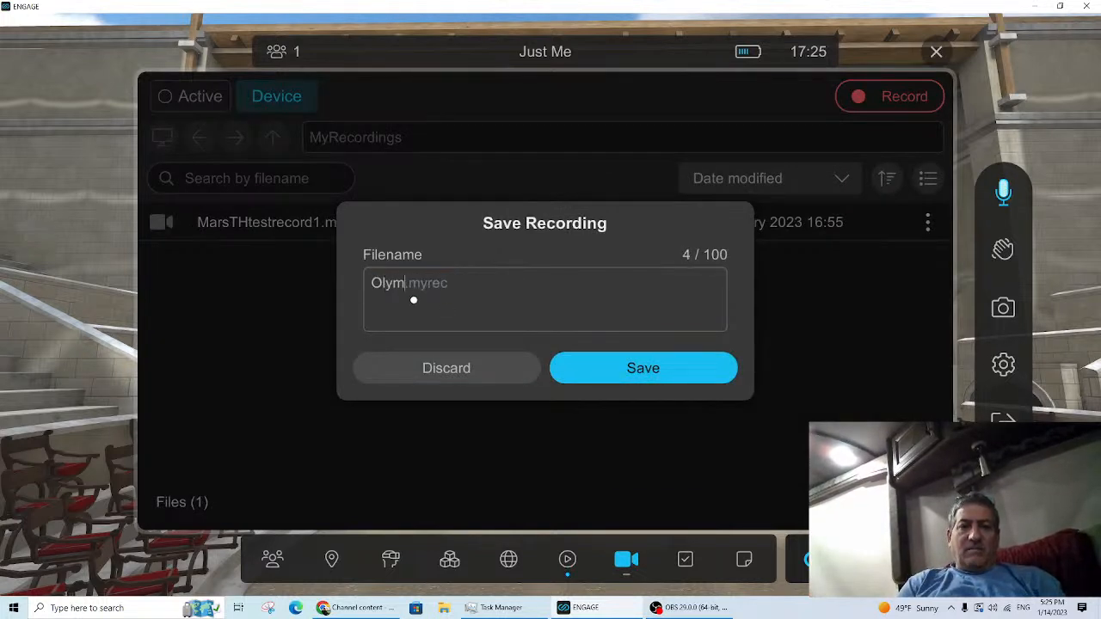
text(piaTest)
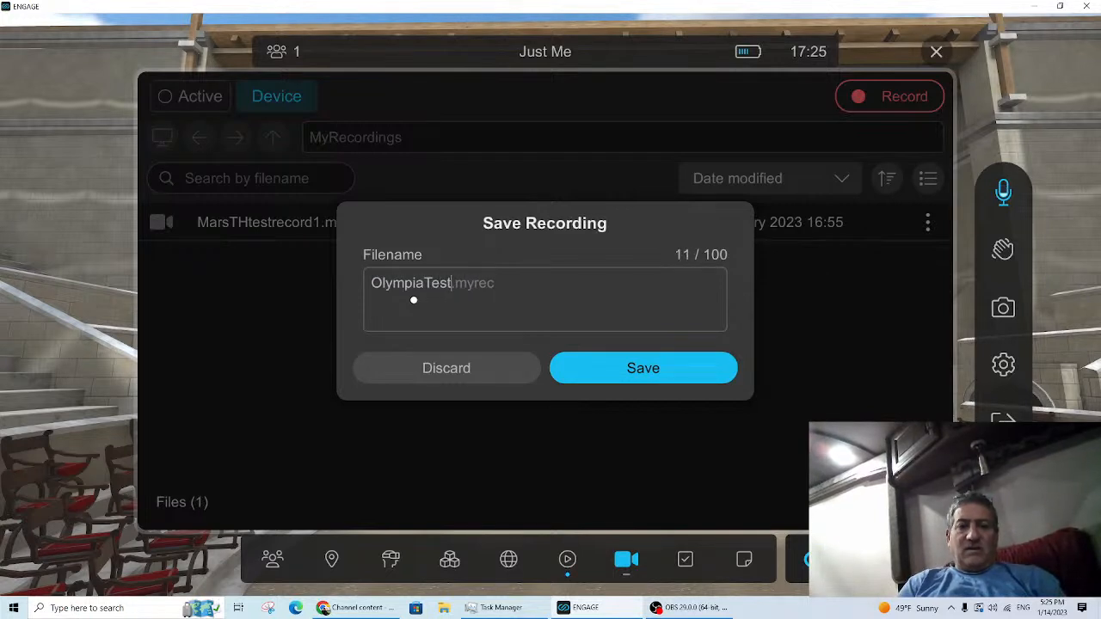
click(601, 370)
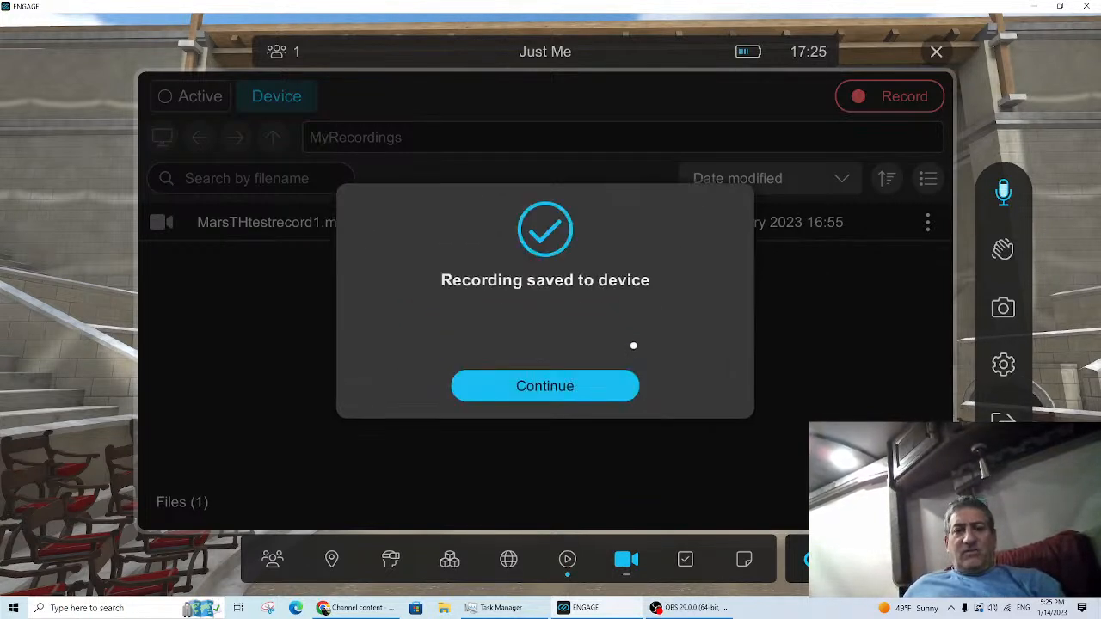
click(540, 391)
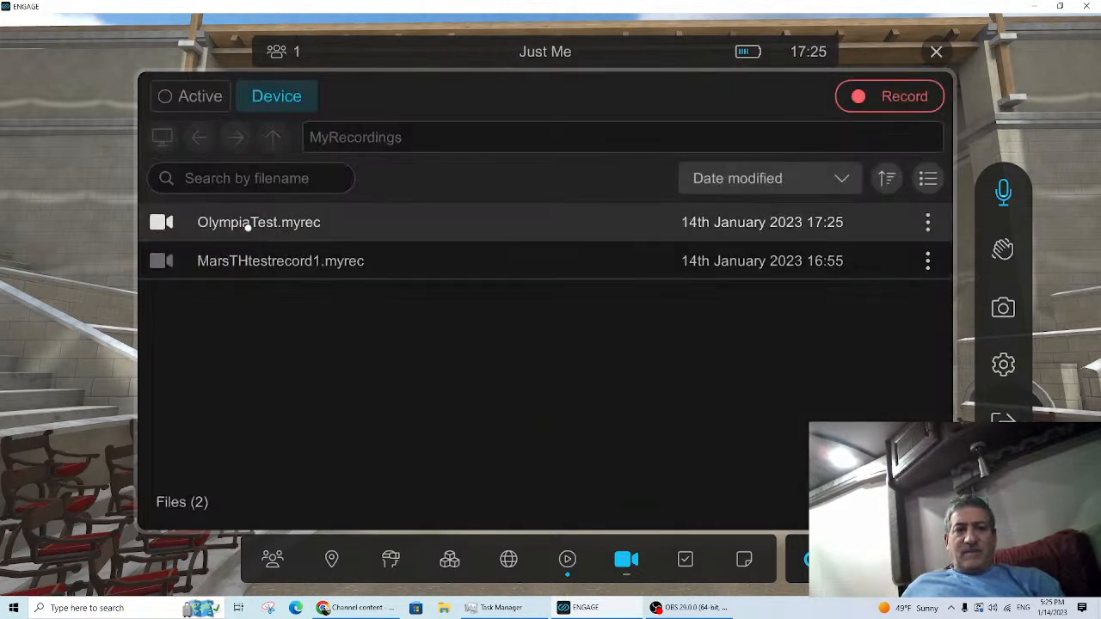
Step: Start loading the OlympiaTest recording, review its advanced playback options, and back out without playing it
click(248, 226)
click(226, 200)
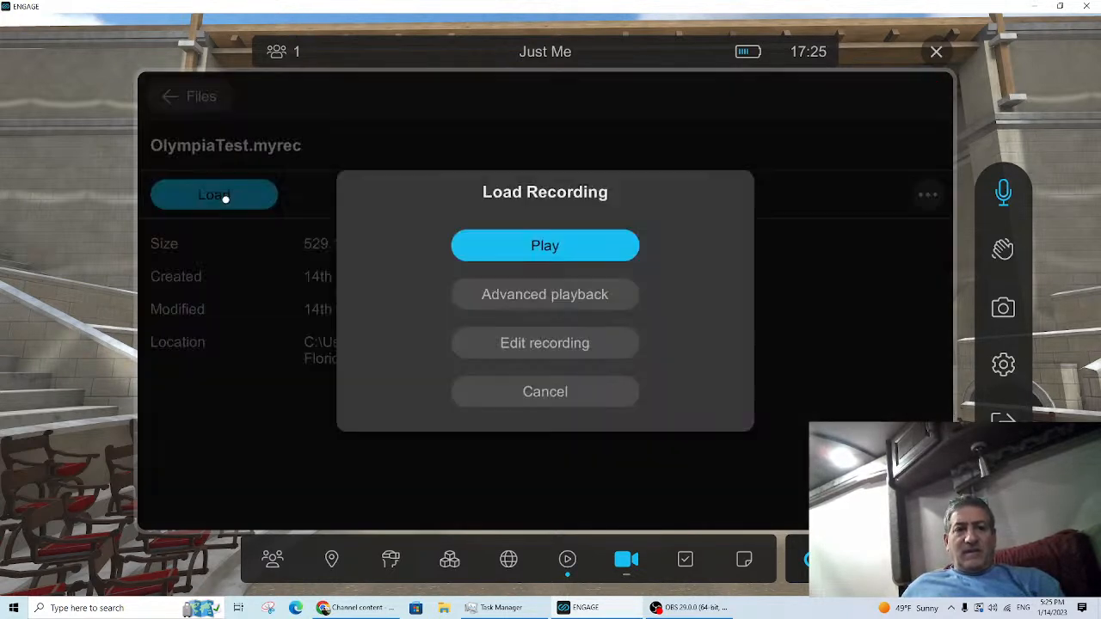
click(592, 296)
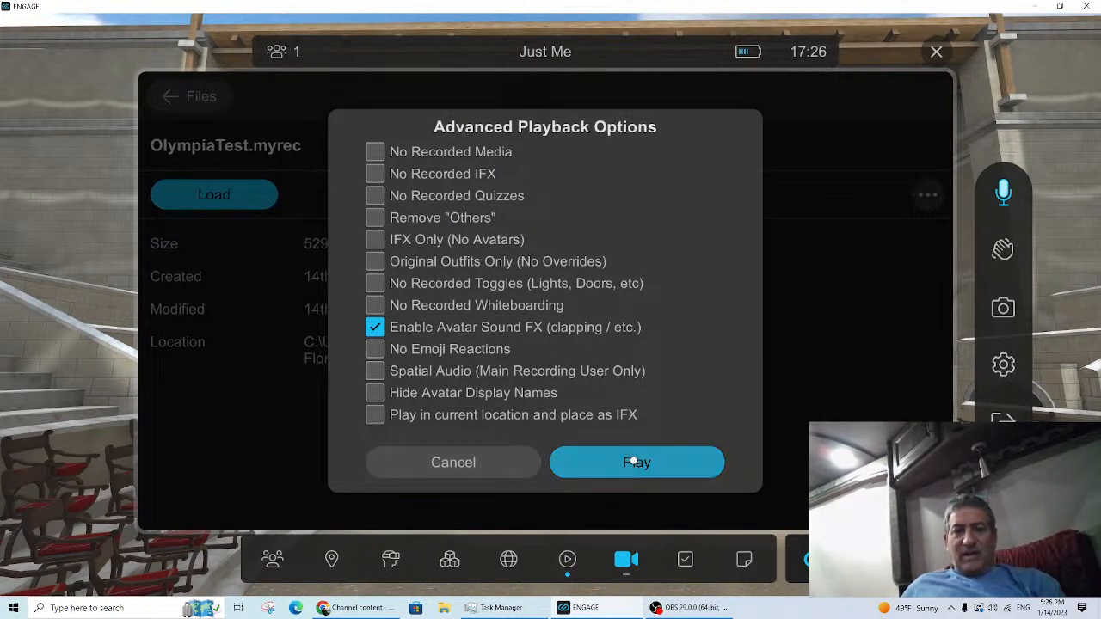
click(475, 451)
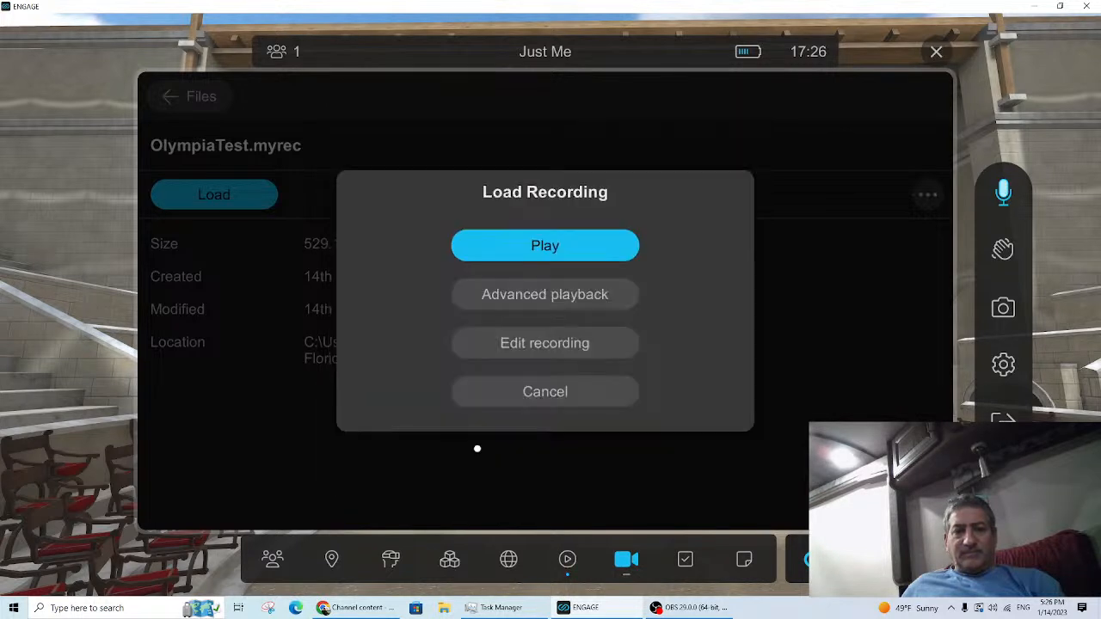
Step: Inspect the edit options for the OlympiaTest recording, try switching the recorded avatar's display setting, and leave without saving changes
click(547, 355)
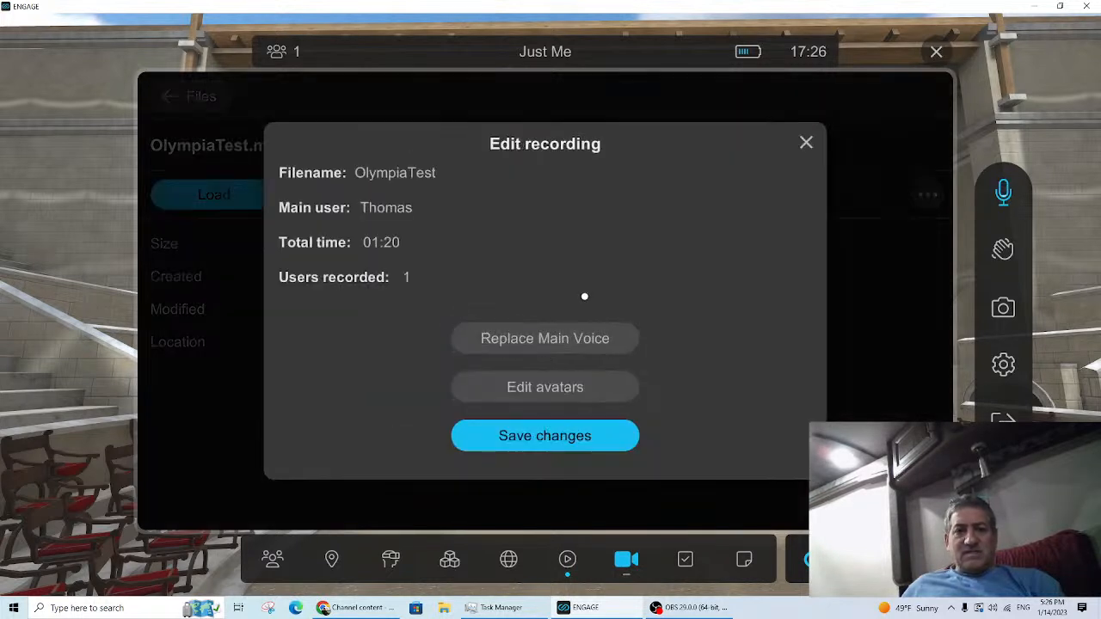
click(583, 386)
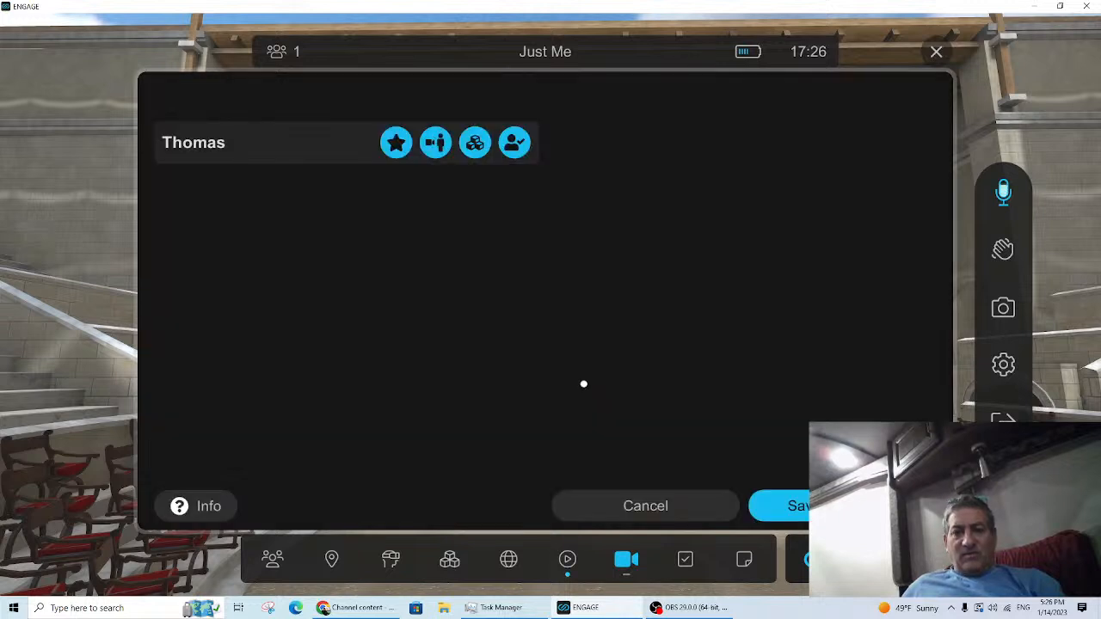
click(437, 143)
click(437, 145)
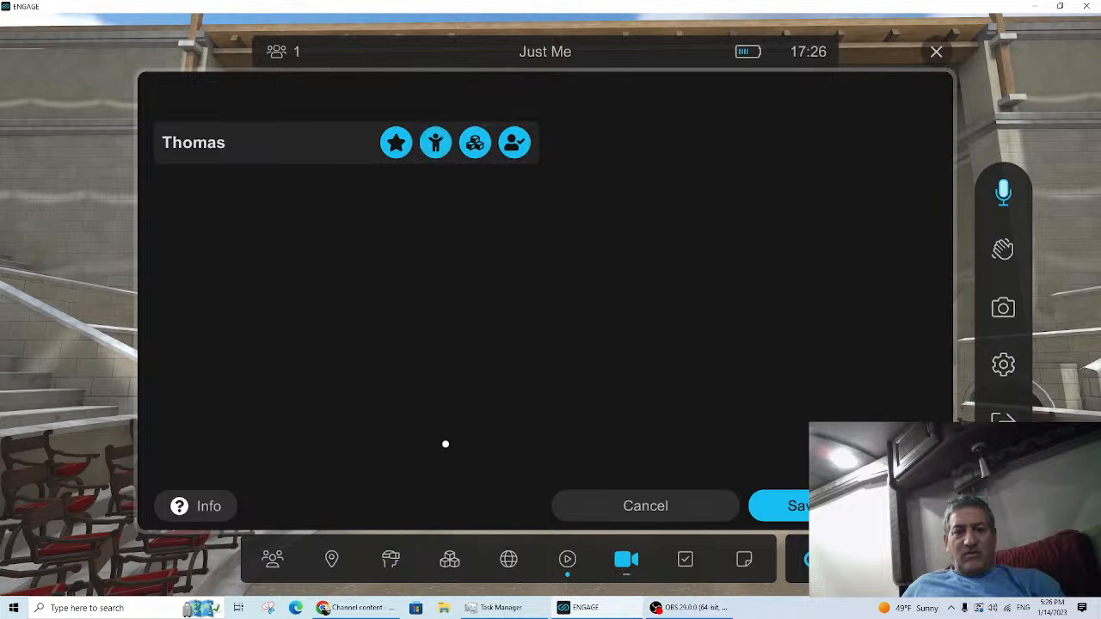
click(681, 506)
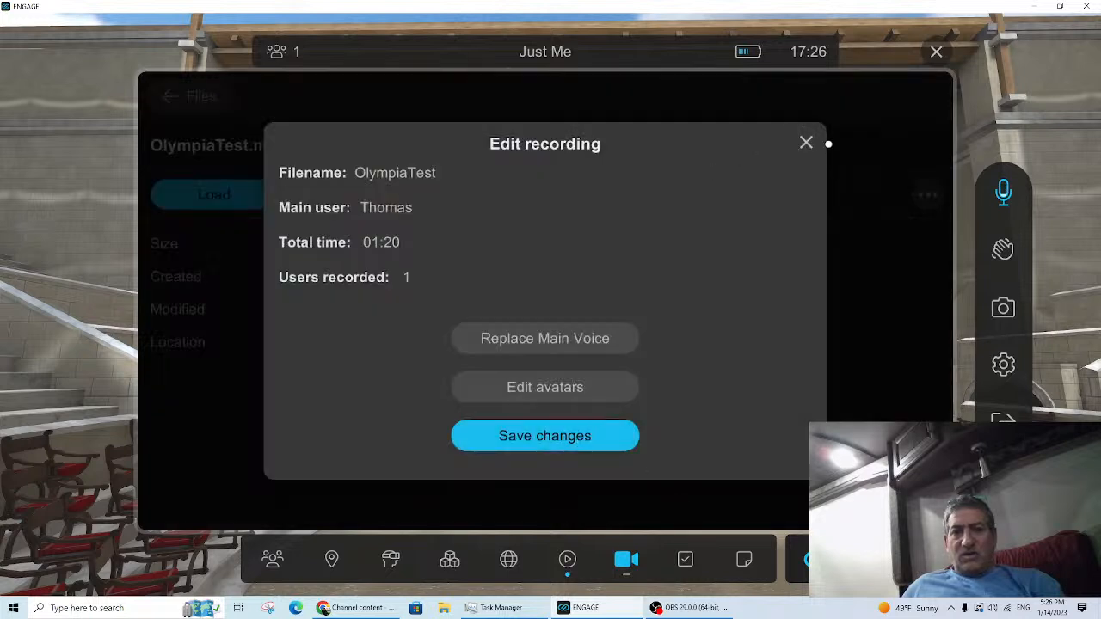
click(803, 141)
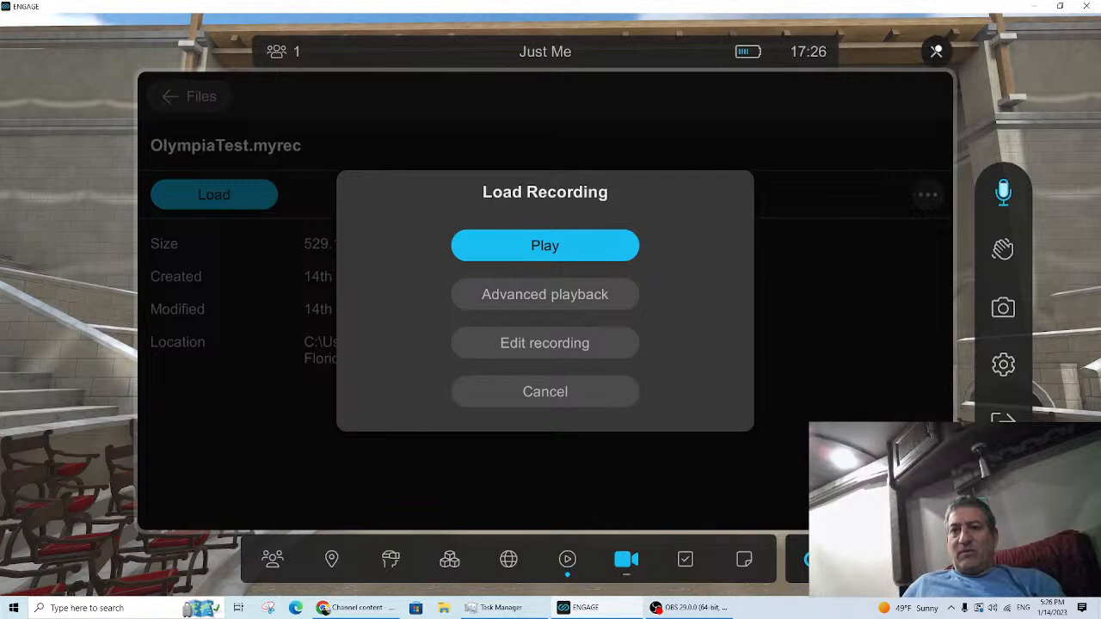
Step: Close the tablet and end the current theatre session
click(936, 51)
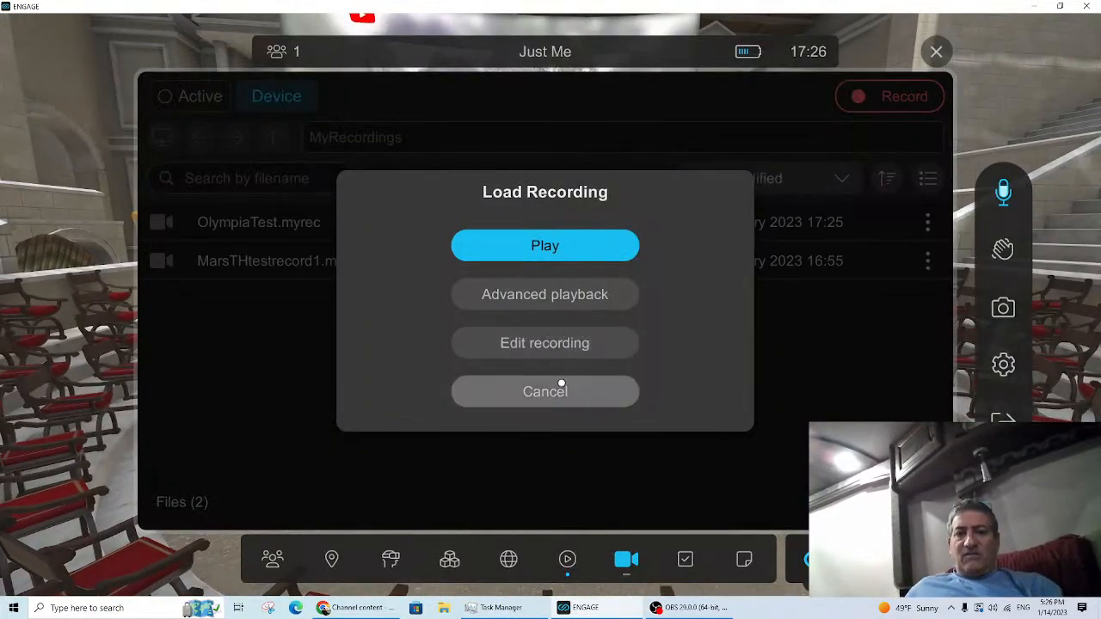
click(1002, 421)
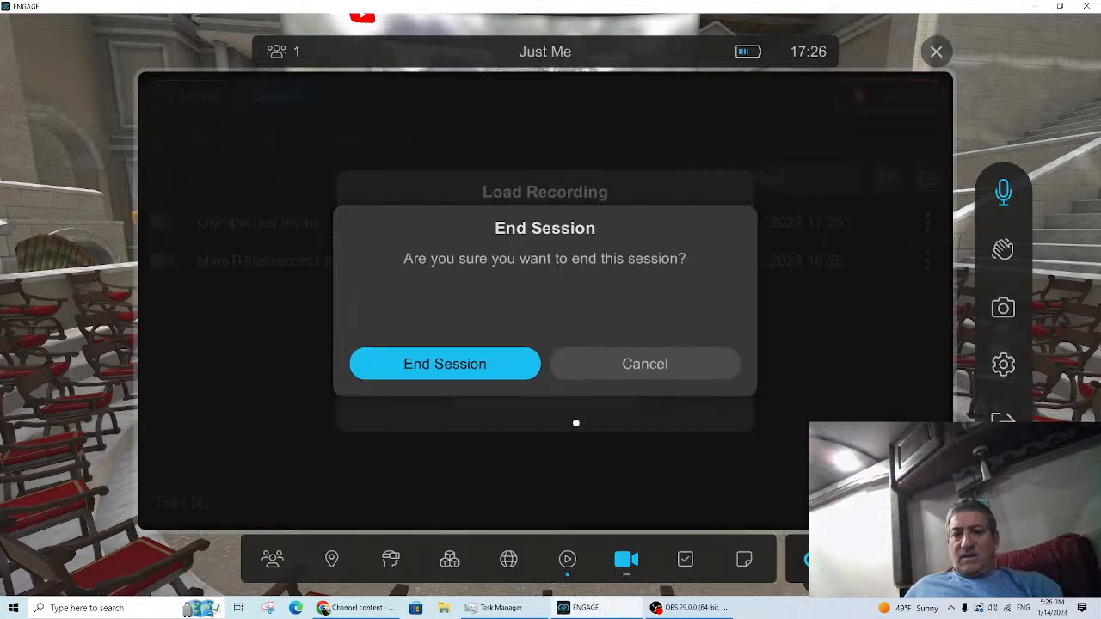
click(437, 364)
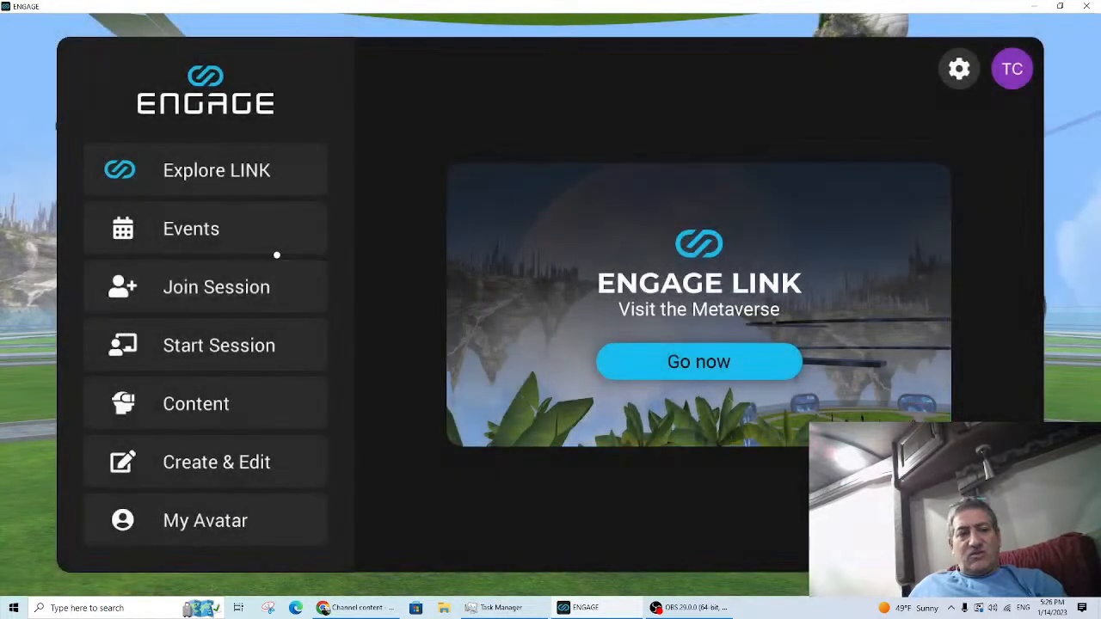
Step: Load the saved scene BiodigestersonMars.engage in the Content Creator with its Martian Surface location
click(199, 461)
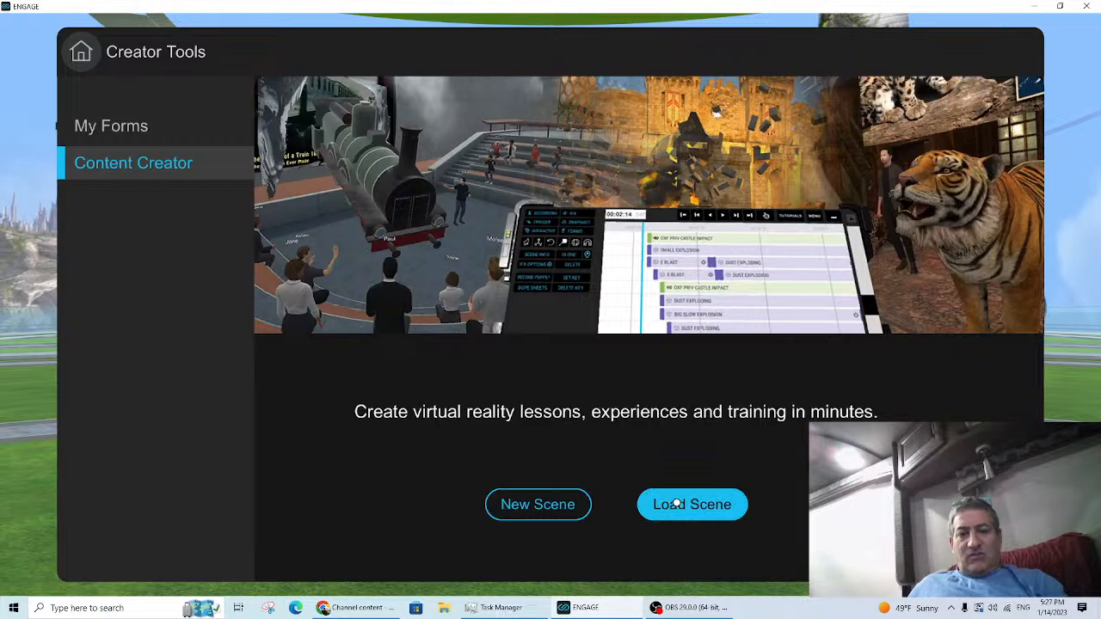
click(678, 504)
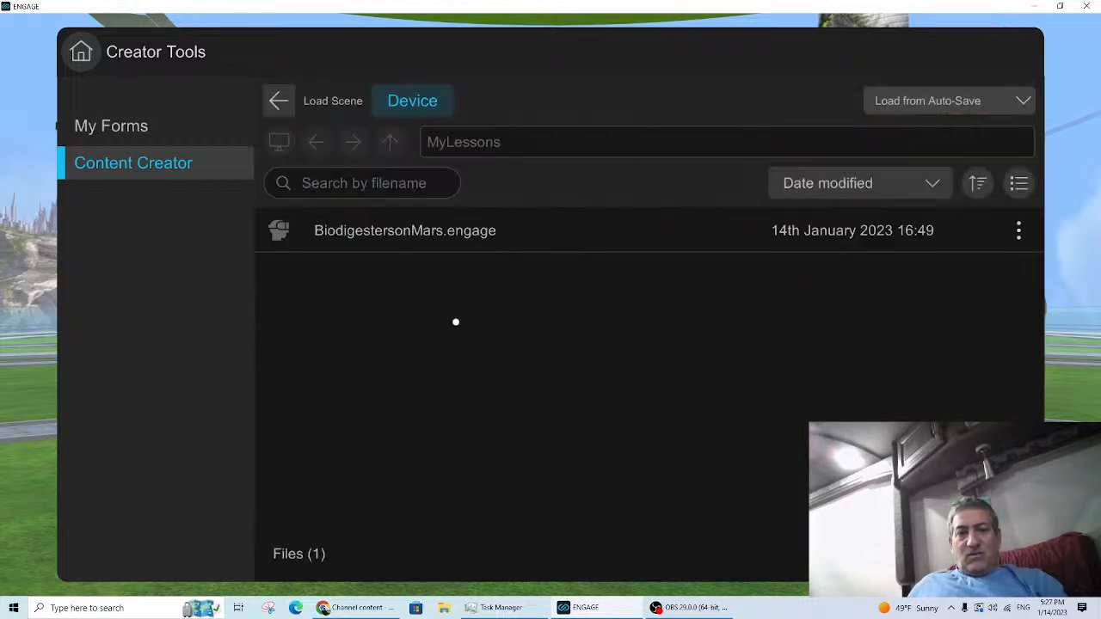
click(400, 237)
click(367, 217)
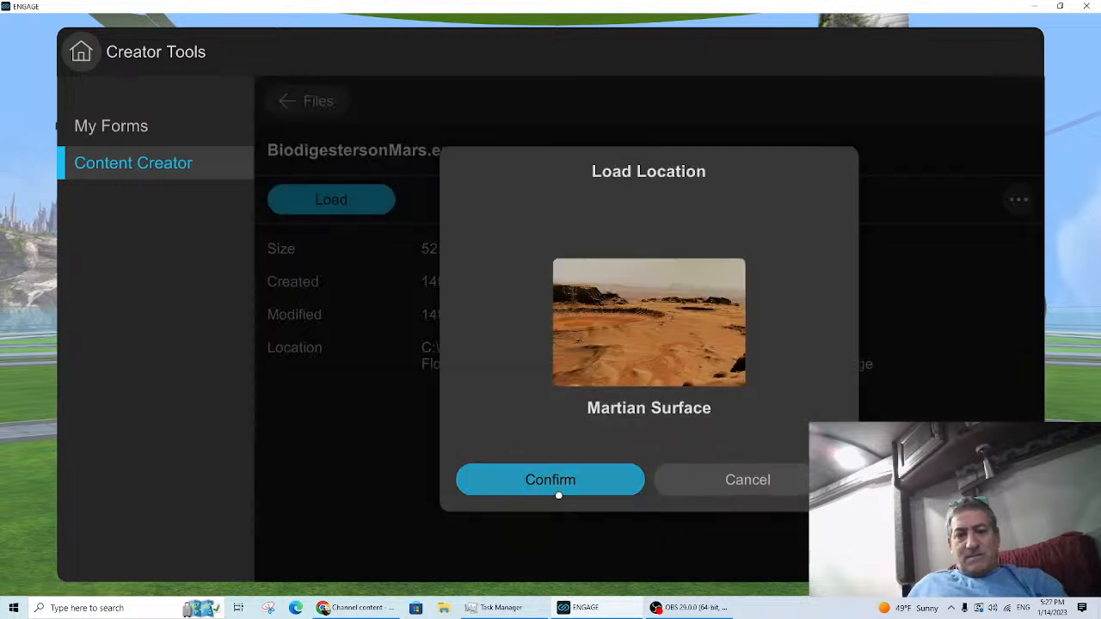
click(559, 494)
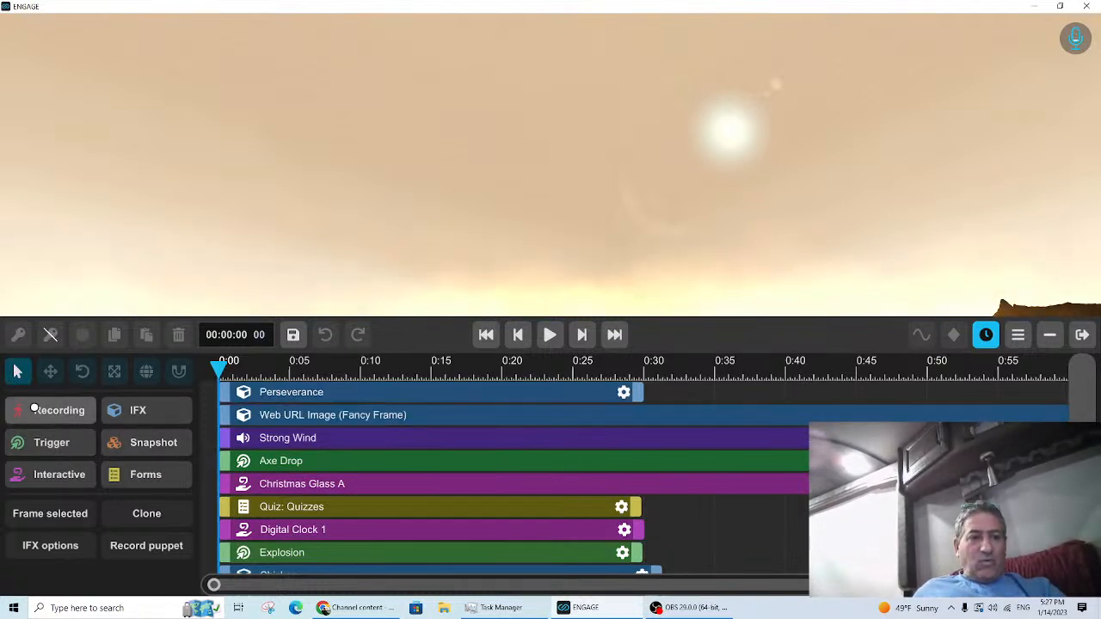
Step: Load the OlympiaTest.myrec recording into the Mars scene as a timeline effect
click(50, 410)
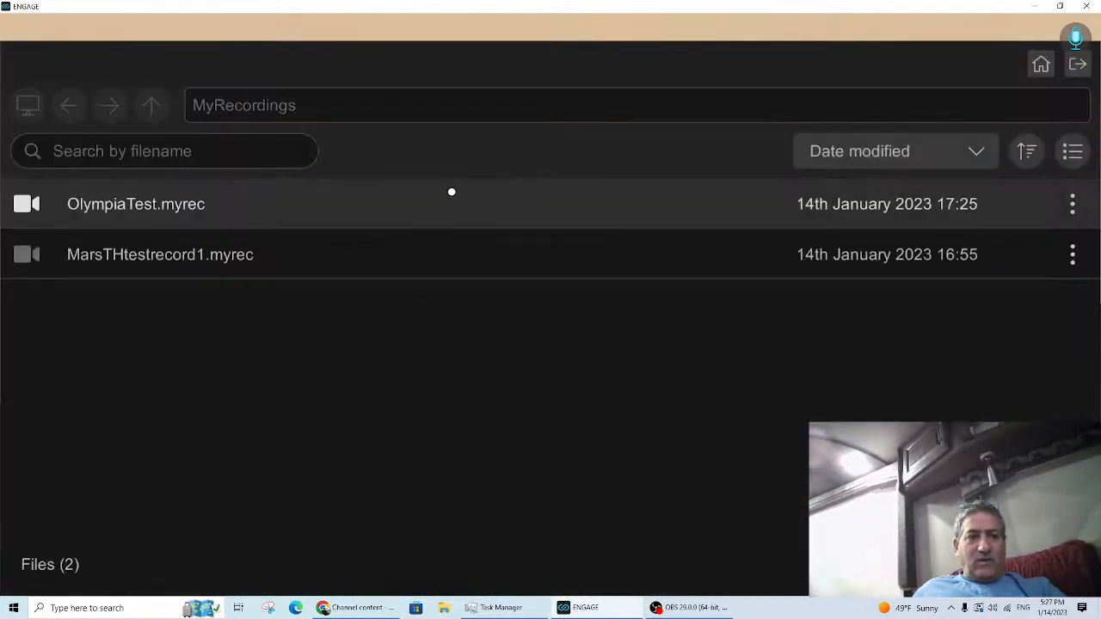
click(160, 204)
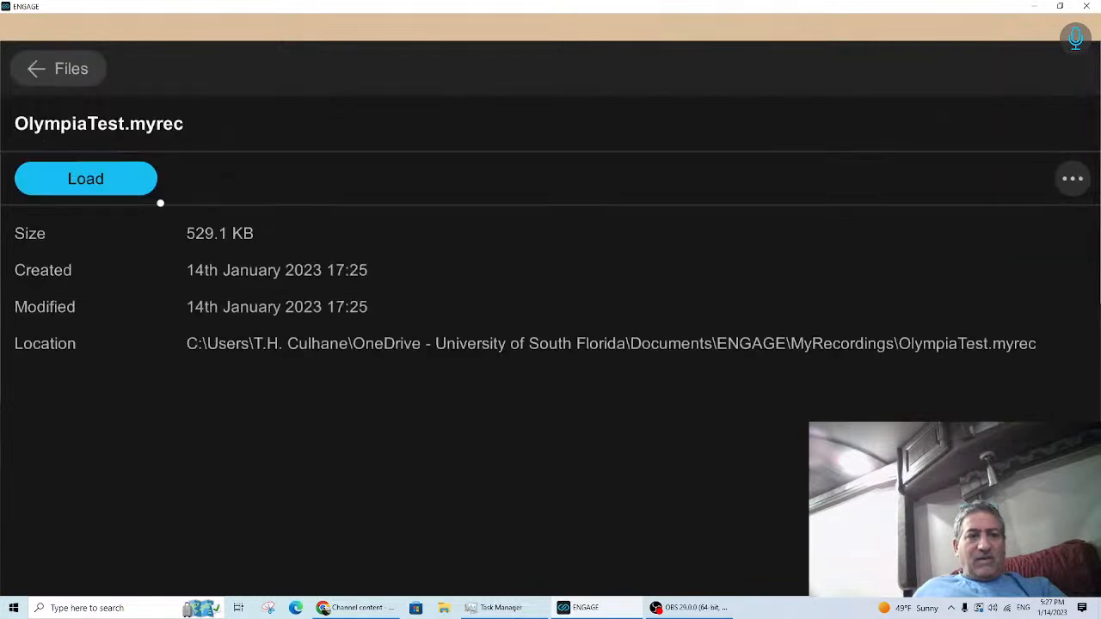
click(43, 176)
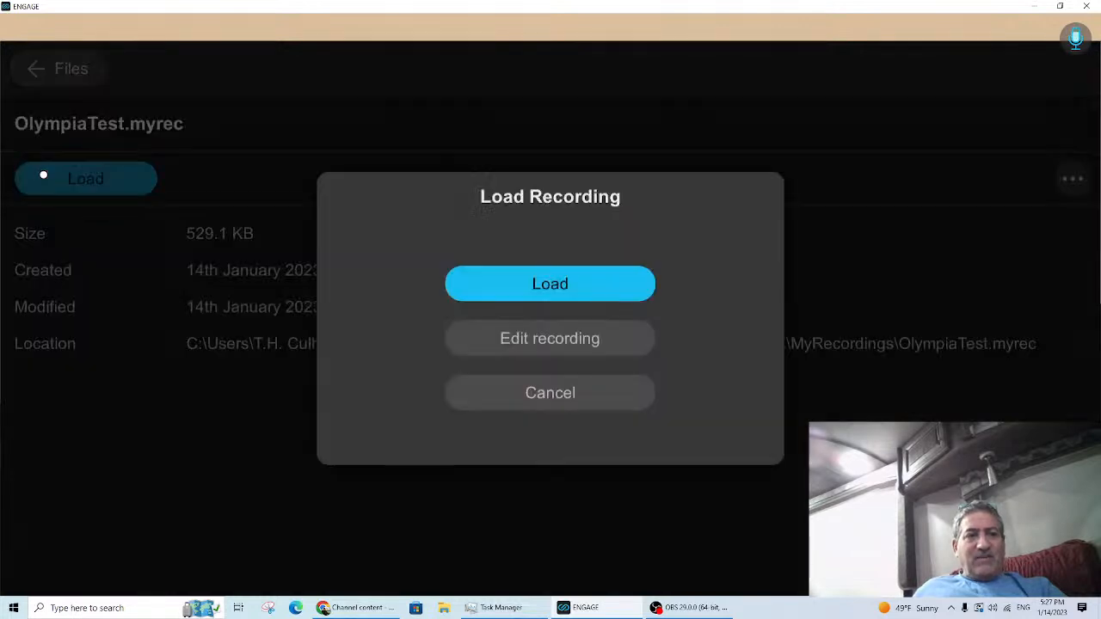
click(546, 286)
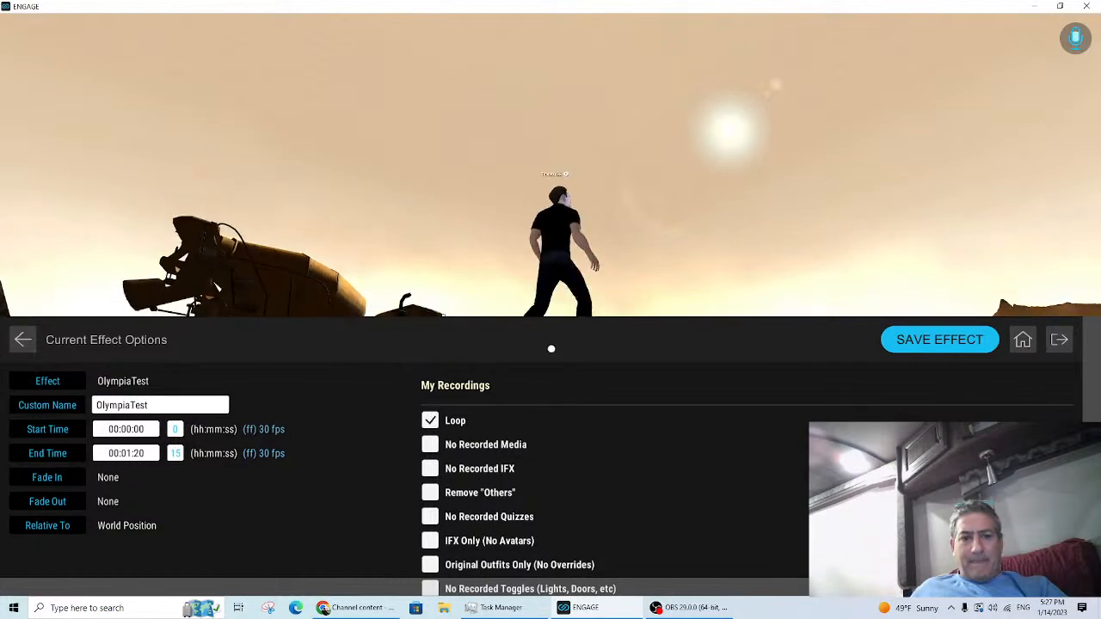
Step: Move across the Martian surface and turn the view to see the recorded avatar beside the framed biodigester image and chicken
right_click(540, 359)
key(w)
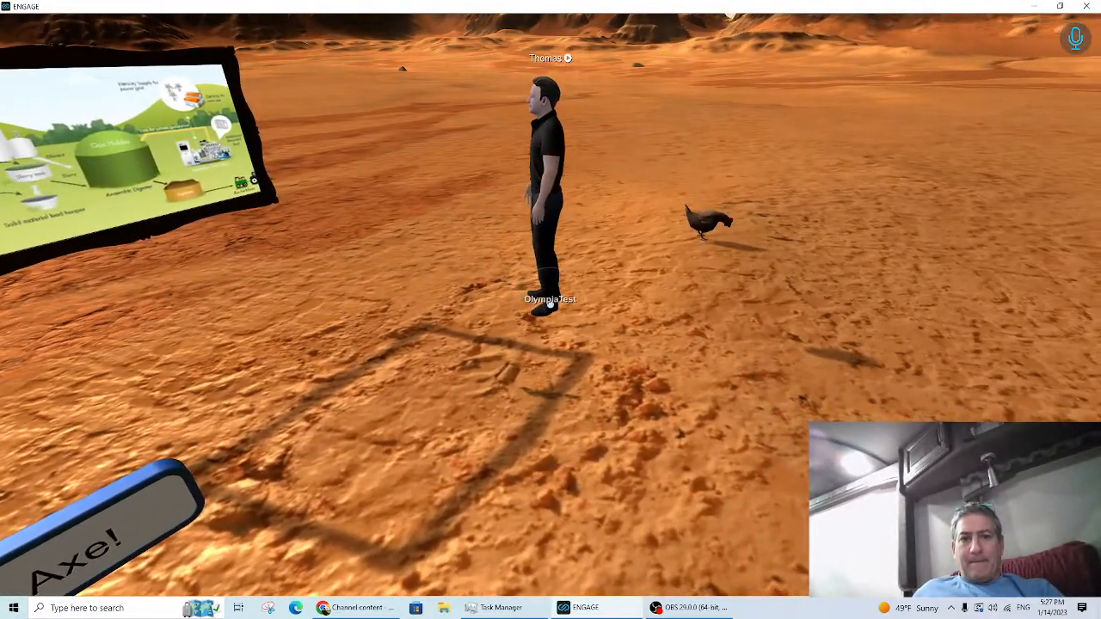
right_click(550, 304)
right_drag(834, 92, 1069, 62)
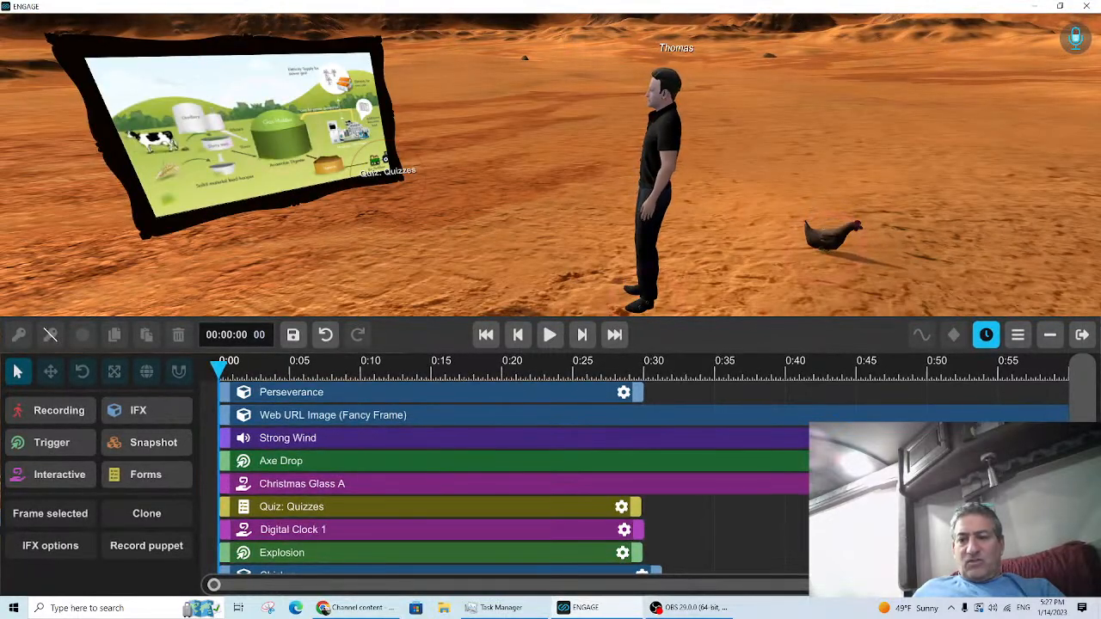
Step: Play the Mars scene with the OlympiaTest track through to the timeline's end, and move the playhead back to about 0:02
scroll(516, 482, down, 3)
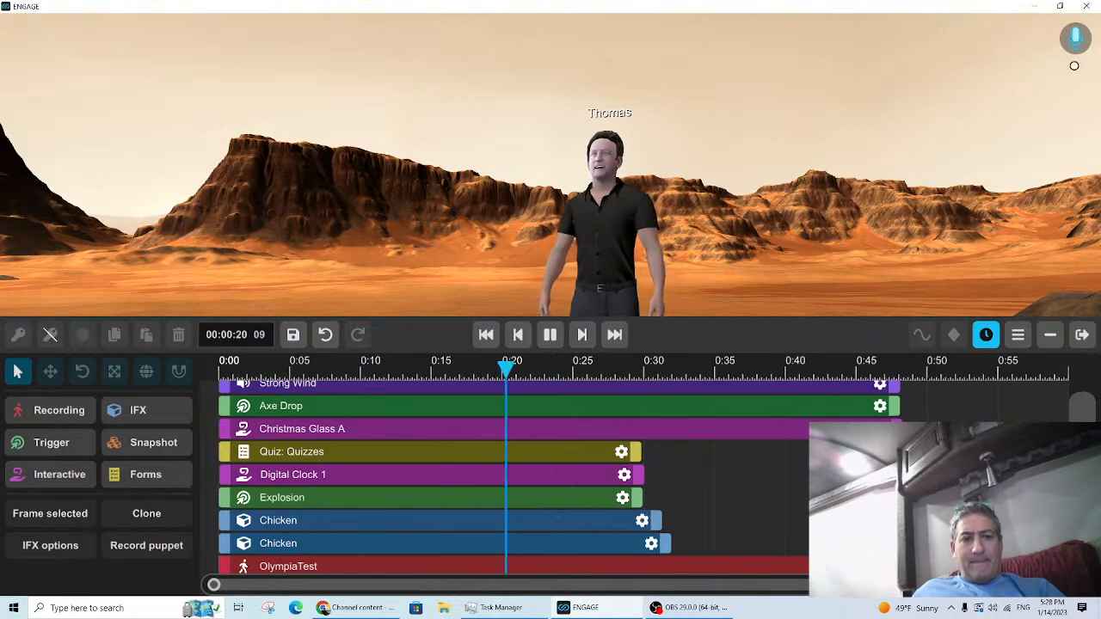
key(Tab)
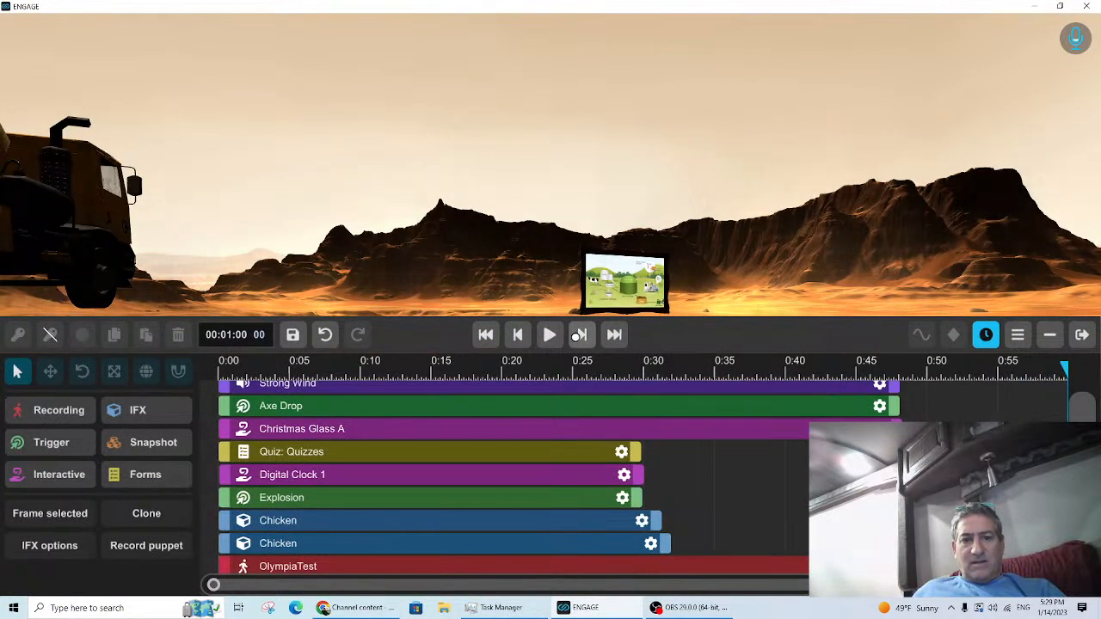
click(250, 371)
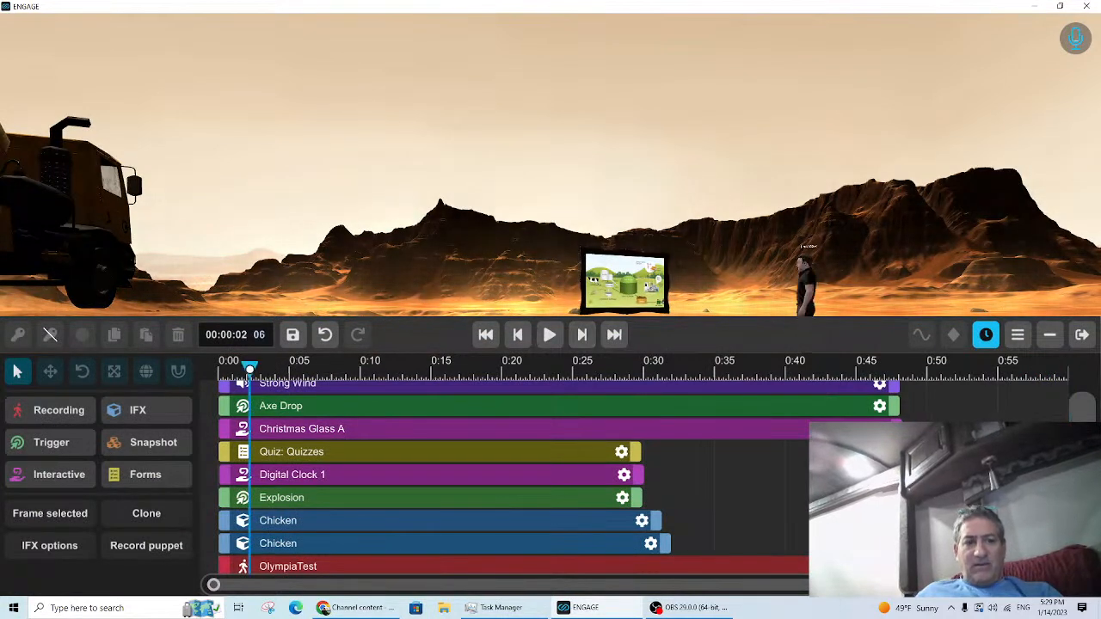
Step: Play the Mars scene from about 0:02, try the "Blow it up!" trigger, and pause at about 0:23
right_drag(669, 153, 654, 229)
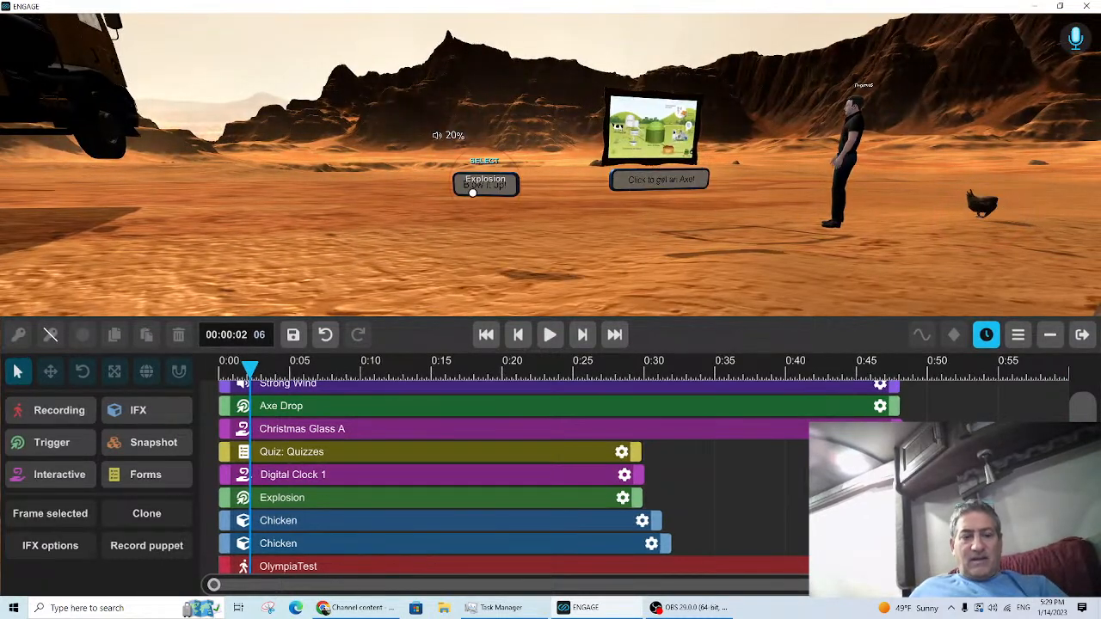
click(549, 335)
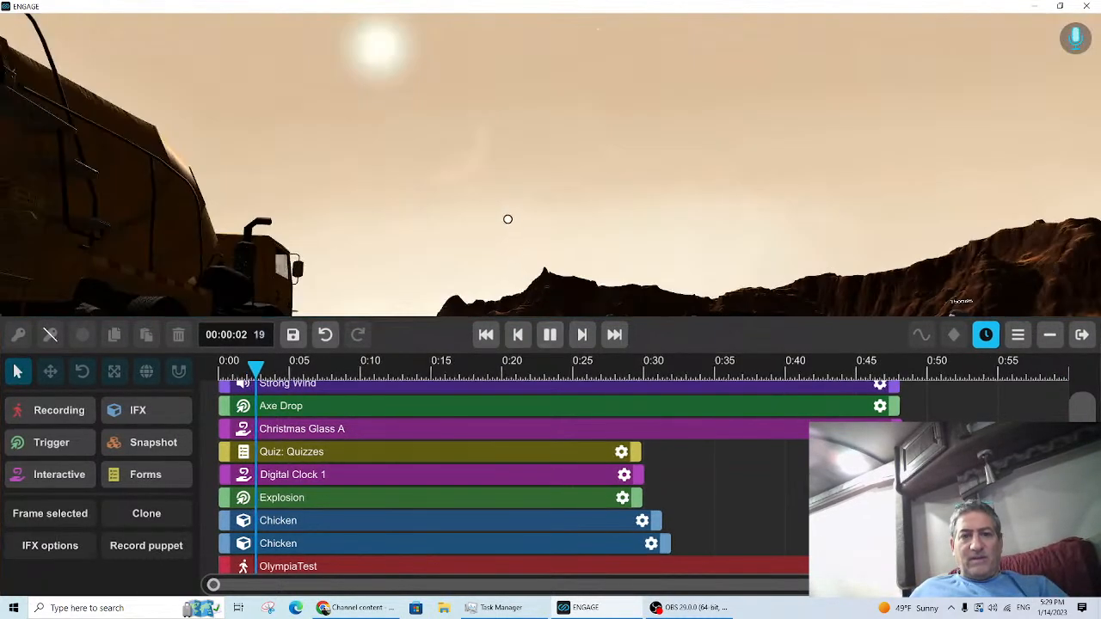
key(Escape)
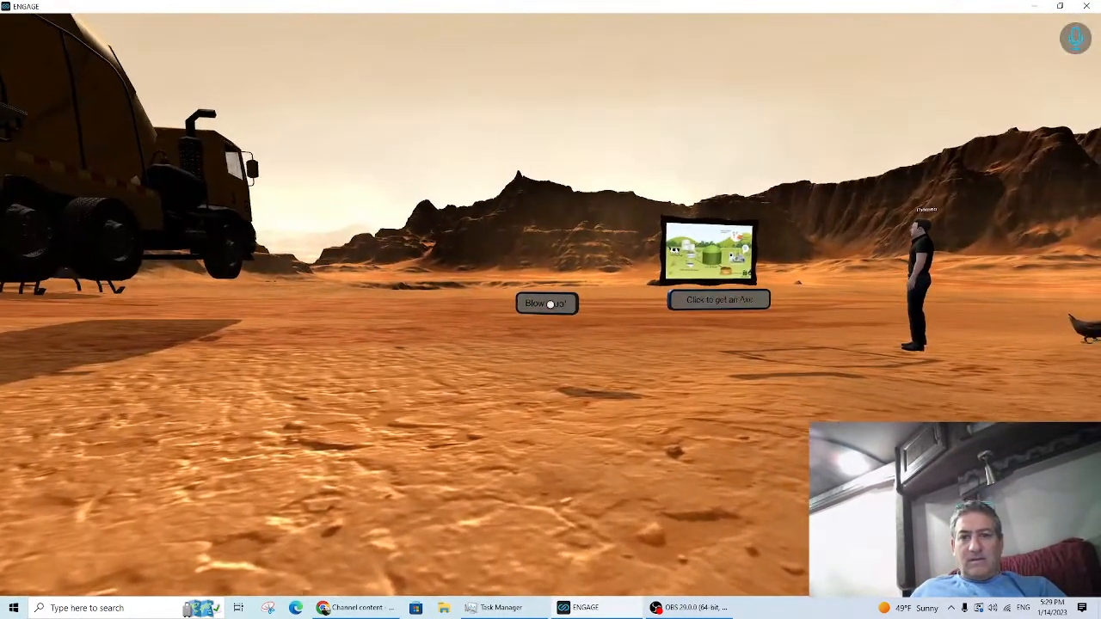
click(551, 305)
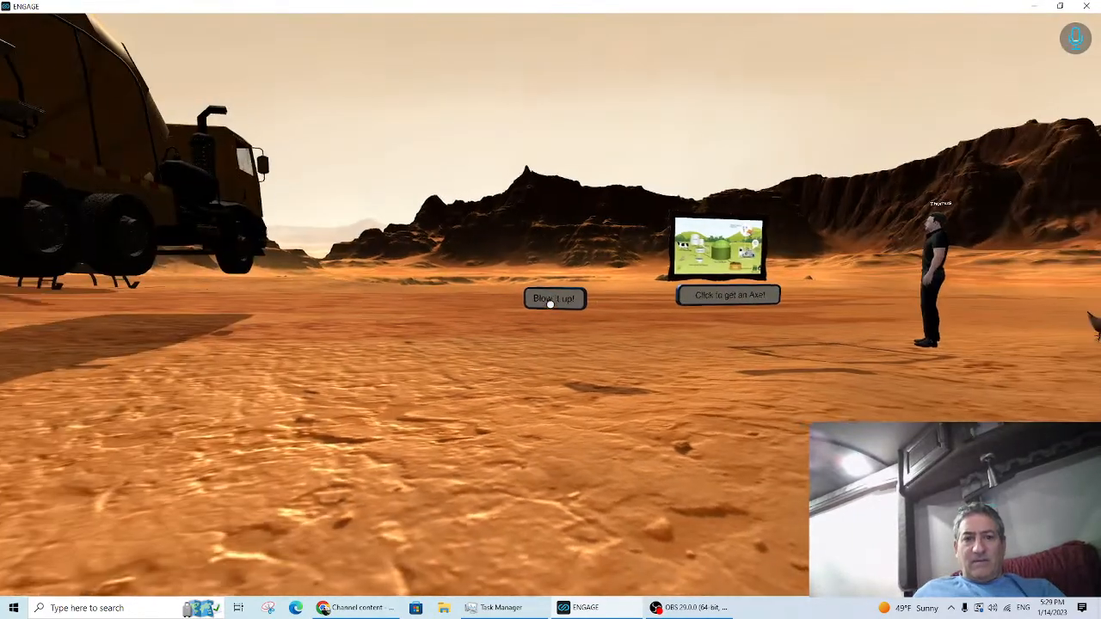
click(550, 298)
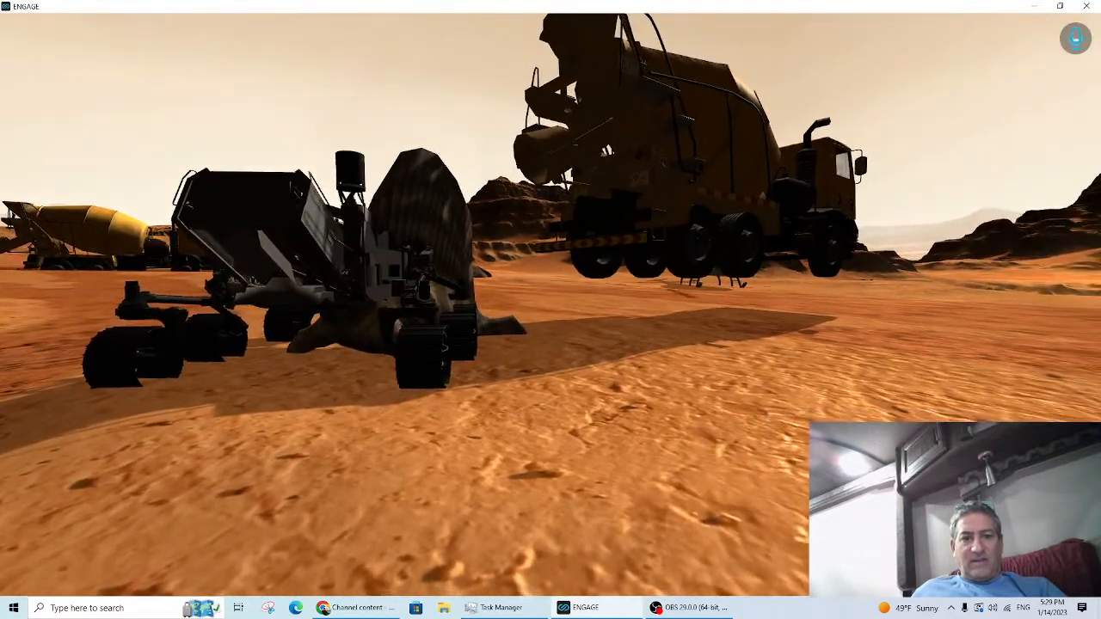
key(Tab)
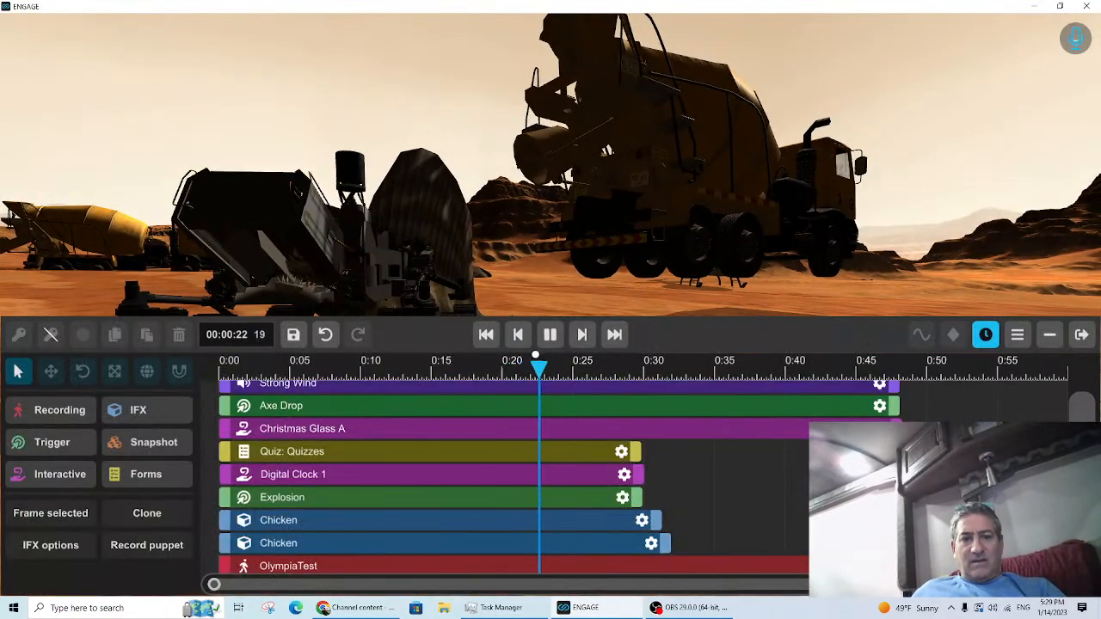
click(545, 341)
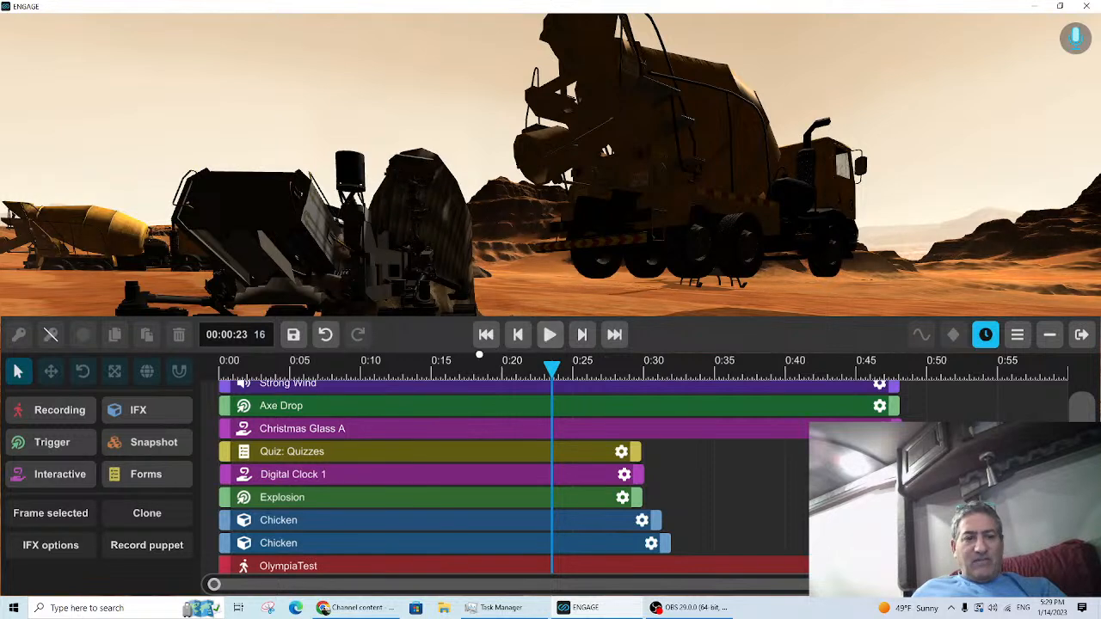
Step: Search the public IFX library for "screen" and add Video Screen (Flat Small) to the Mars scene
click(157, 411)
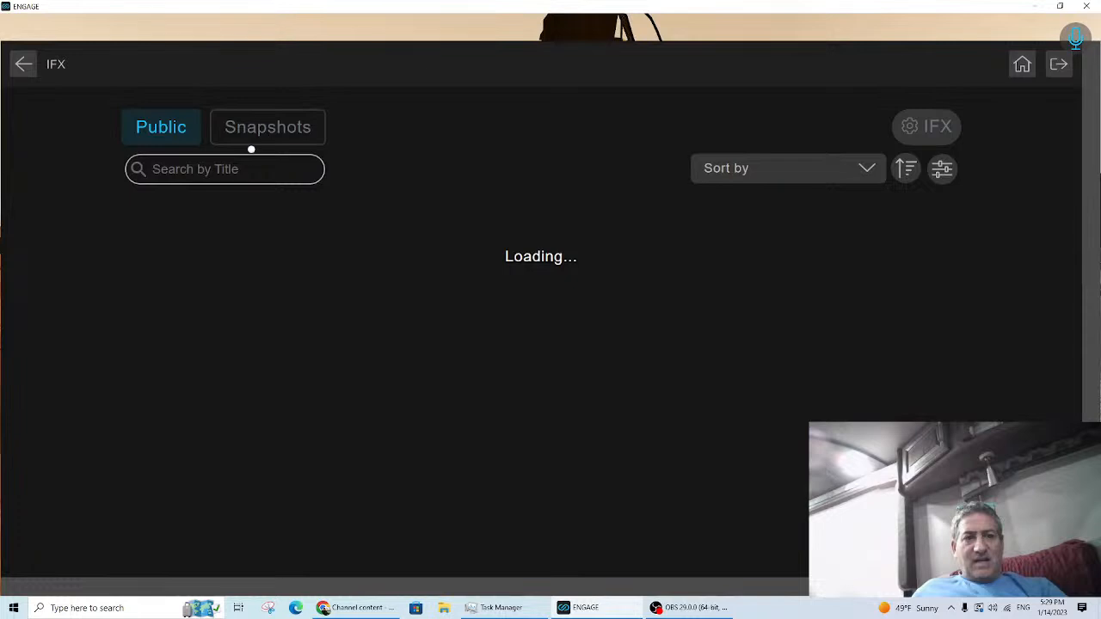
click(227, 173)
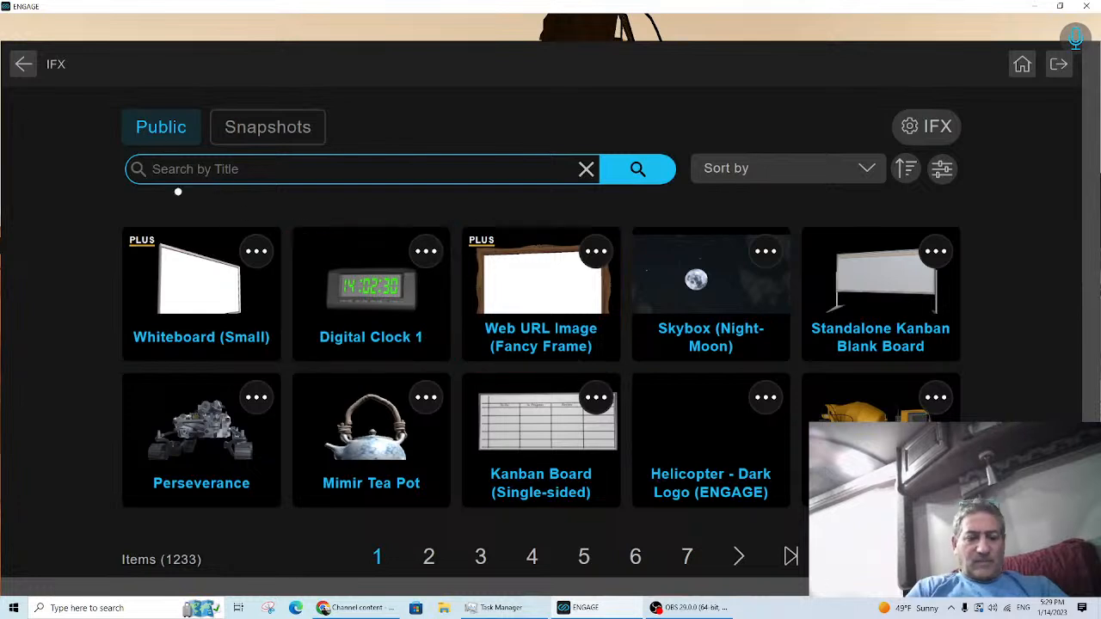
text(screen)
key(Return)
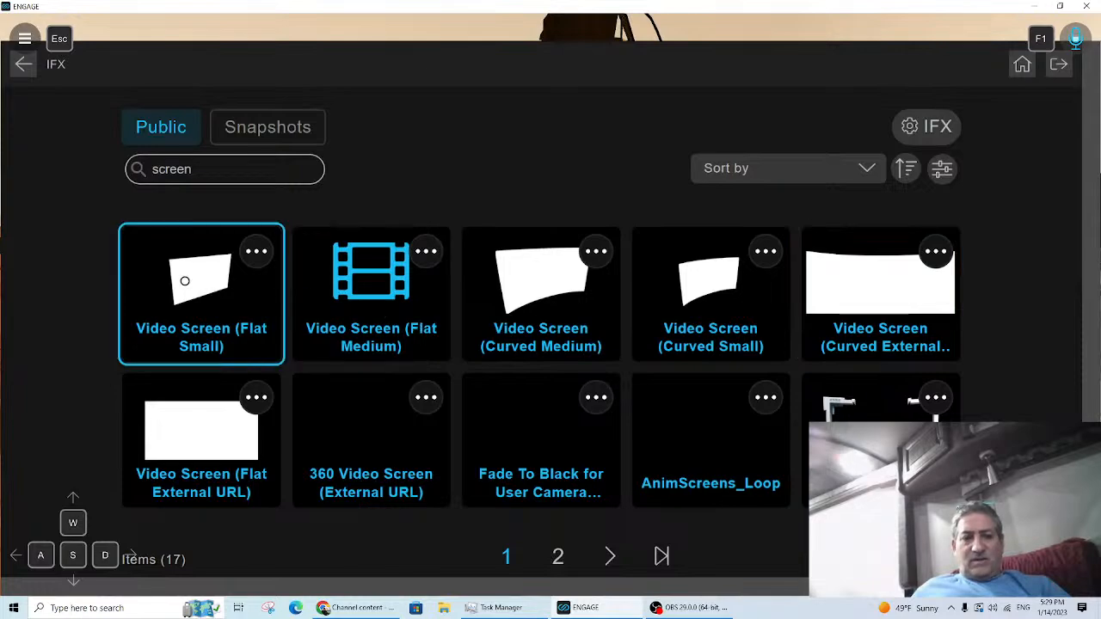
click(207, 303)
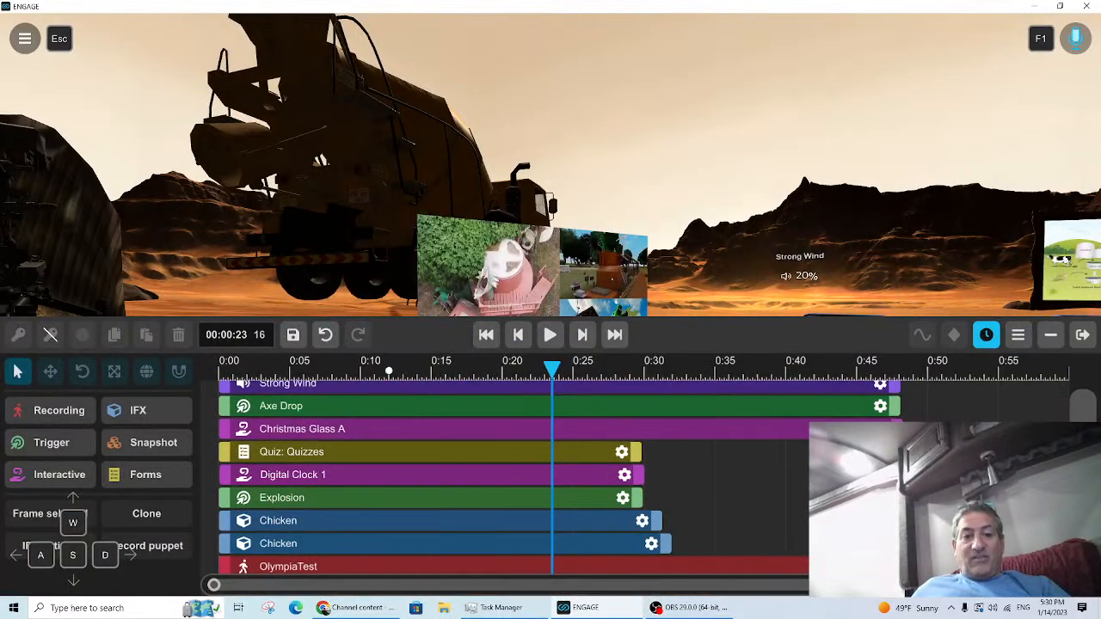
Step: Replay the scene from about 0:03 and move across the Martian surface to watch the recorded avatar and video screen
click(528, 341)
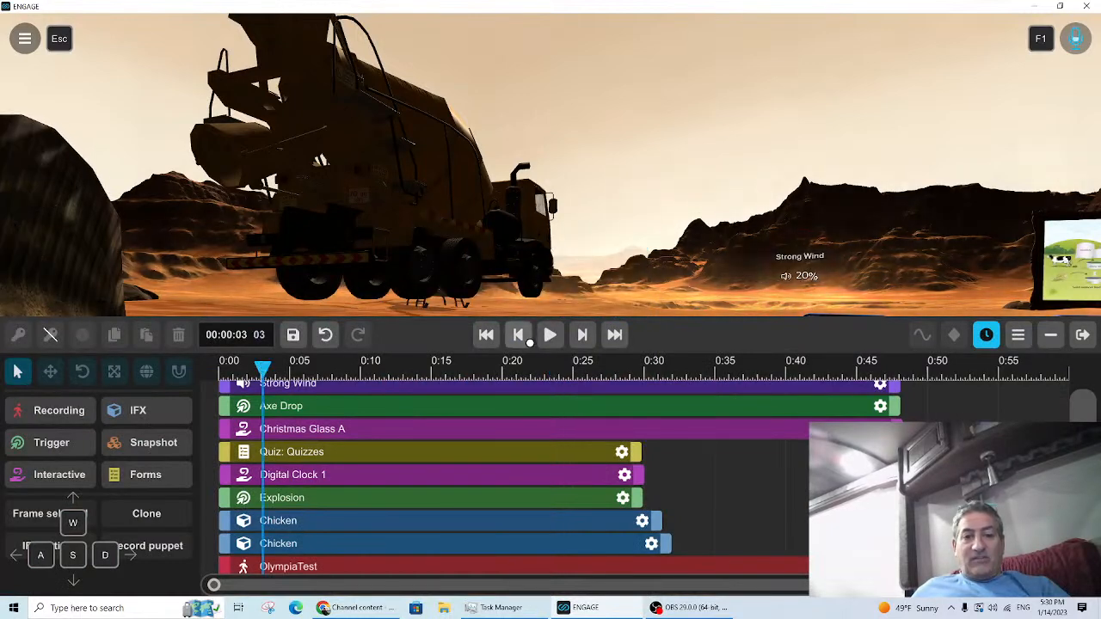
click(550, 335)
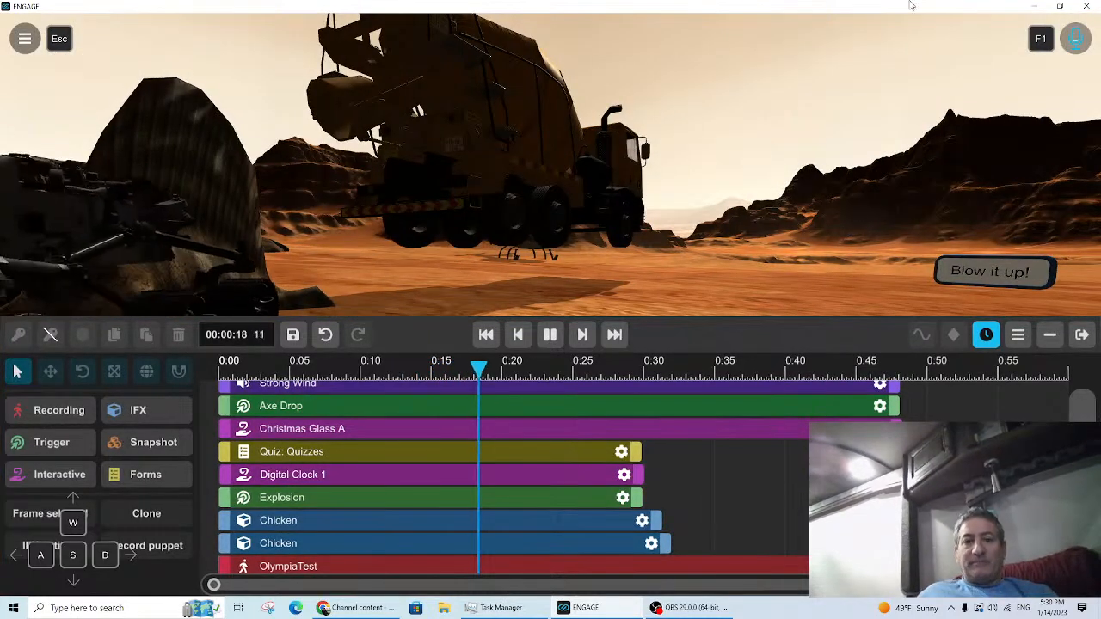
right_drag(972, 155, 1074, 125)
right_drag(550, 307, 447, 368)
key(w)
key(w)
key(s)
key(a)
key(w)
key(a)
key(s)
key(s)
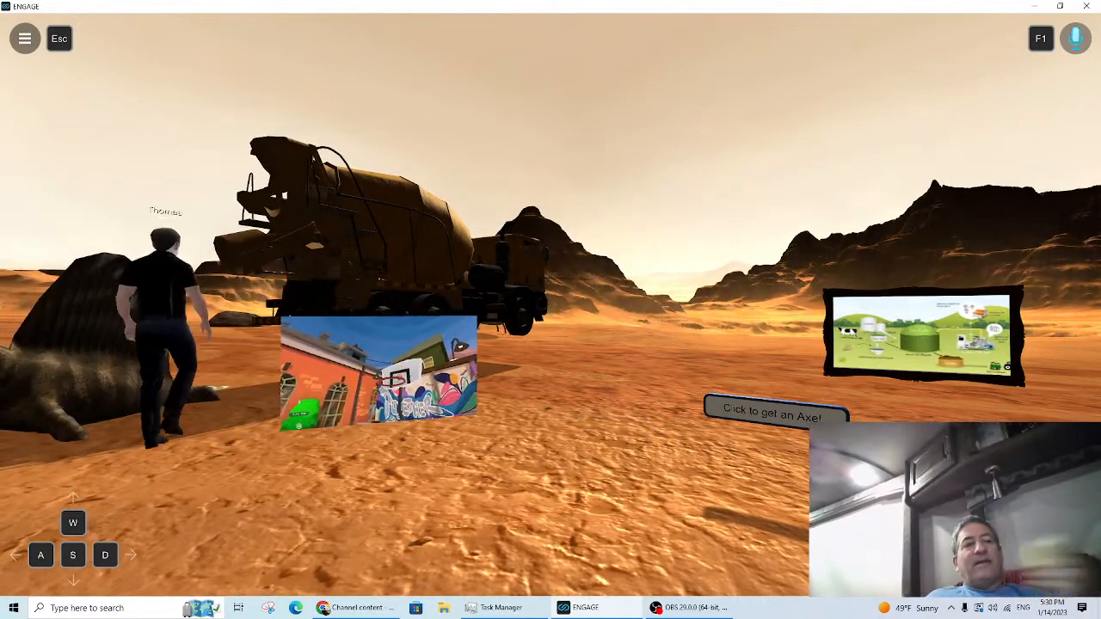
Step: View the playing video screen up close, turn toward the avatar and framed biodigester image, and bring back the timeline
right_drag(447, 368, 389, 406)
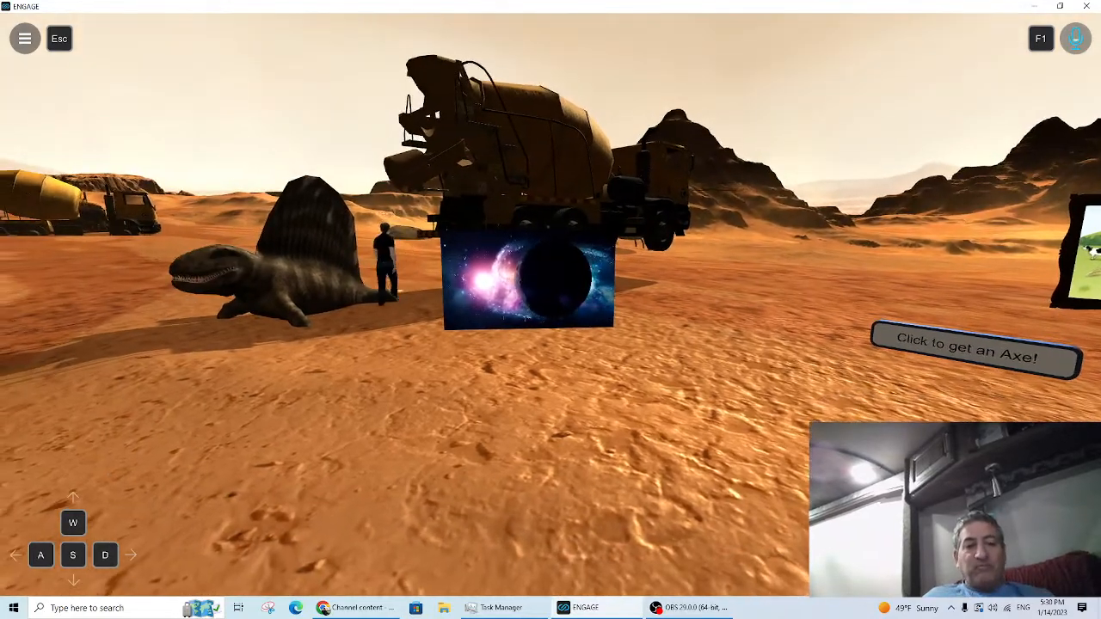
key(w)
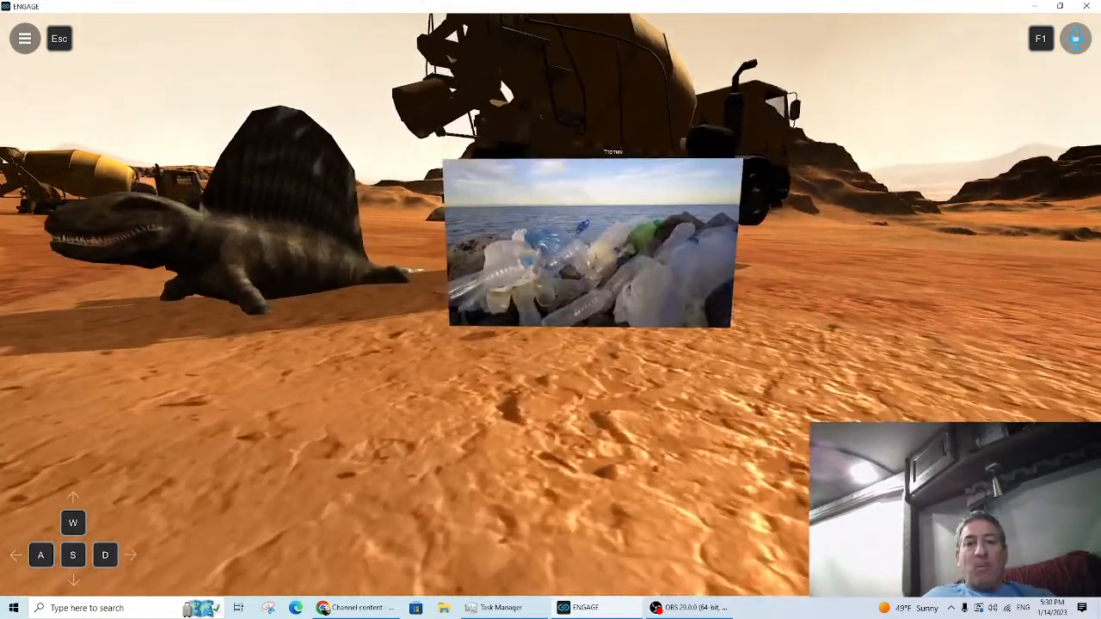
key(w)
key(s)
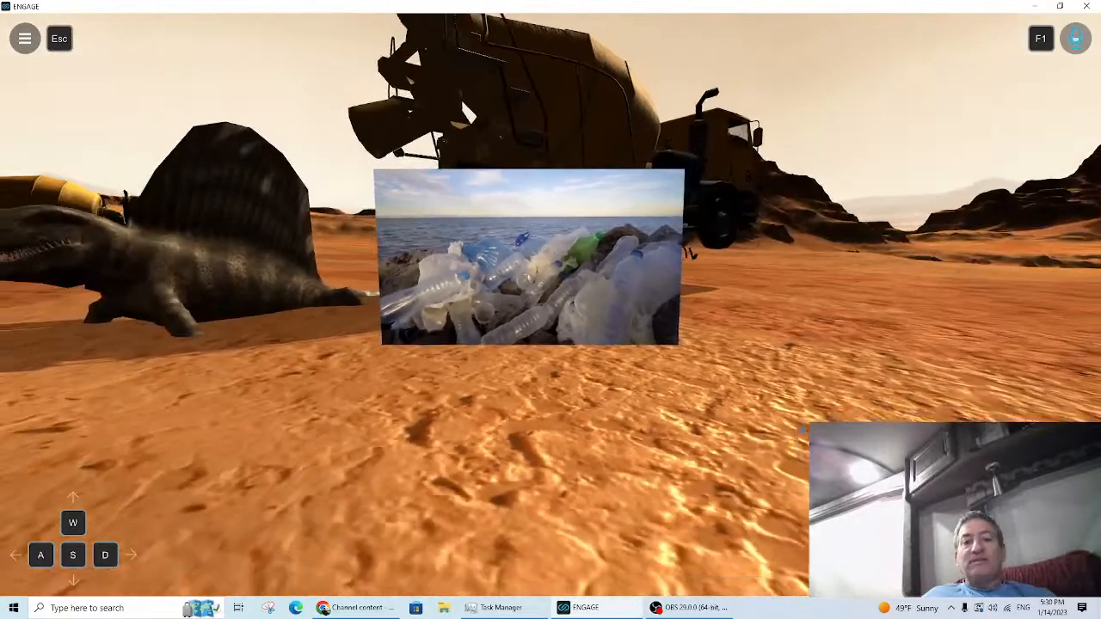
right_drag(548, 305, 740, 304)
key(s)
right_drag(548, 304, 146, 304)
key(w)
right_drag(548, 304, 740, 305)
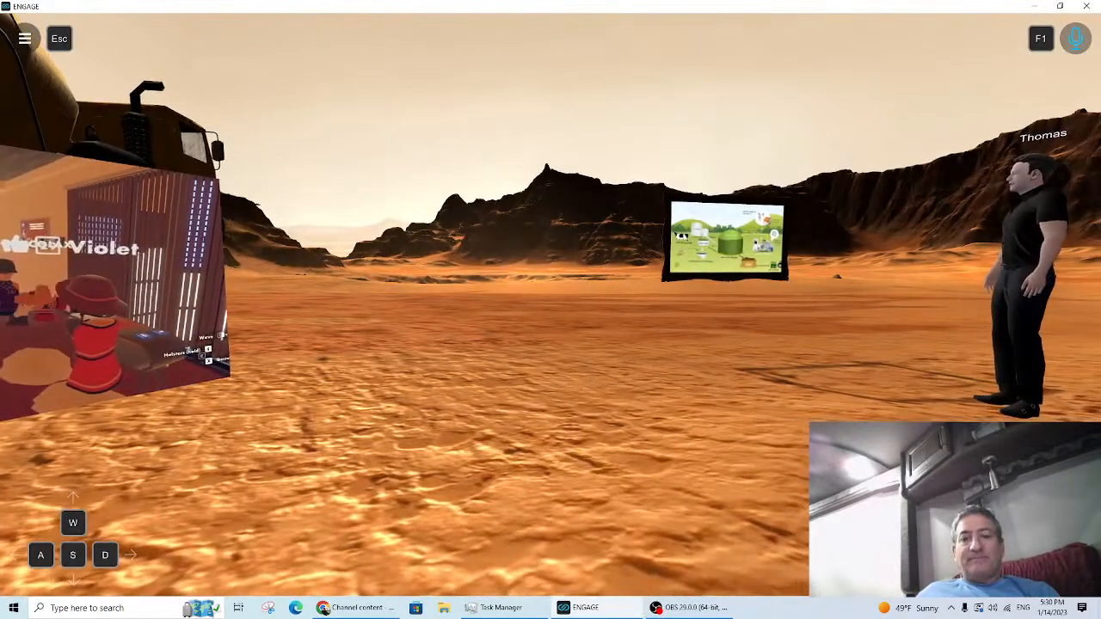
key(s)
key(Tab)
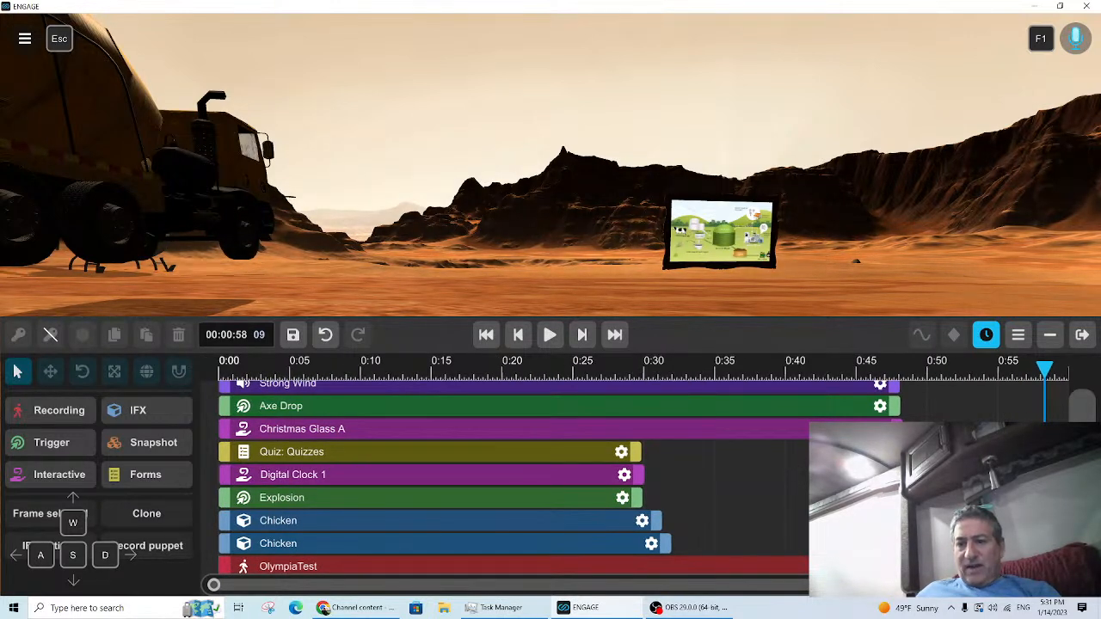
Step: Move the Video Screen (Flat Small) track to the timeline's start and extend its end to about 0:58
scroll(516, 473, up, 2)
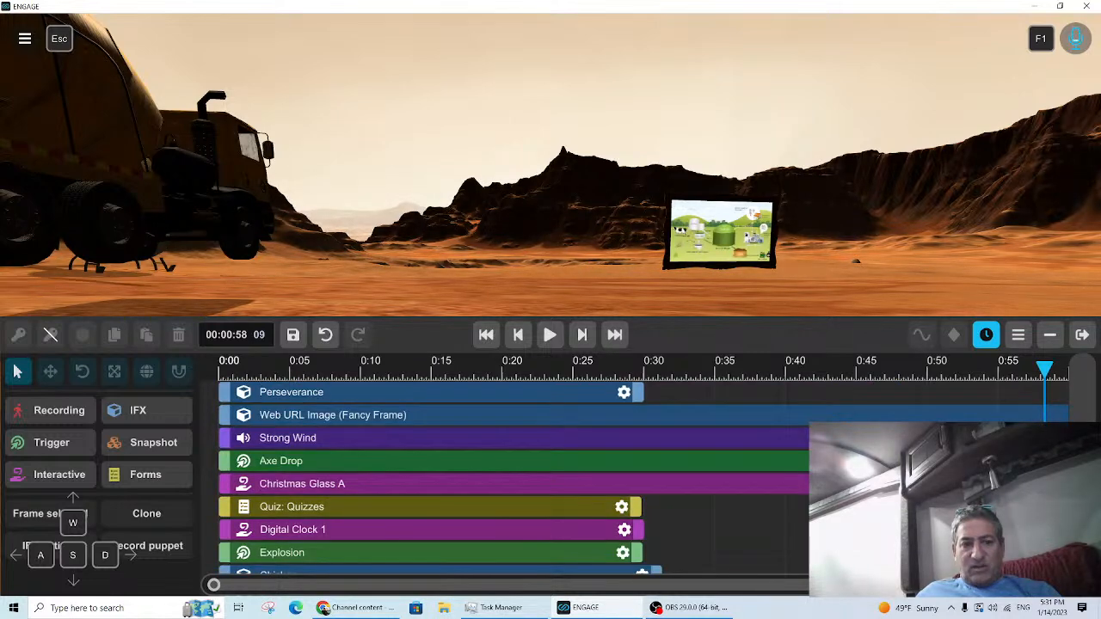
scroll(516, 478, down, 3)
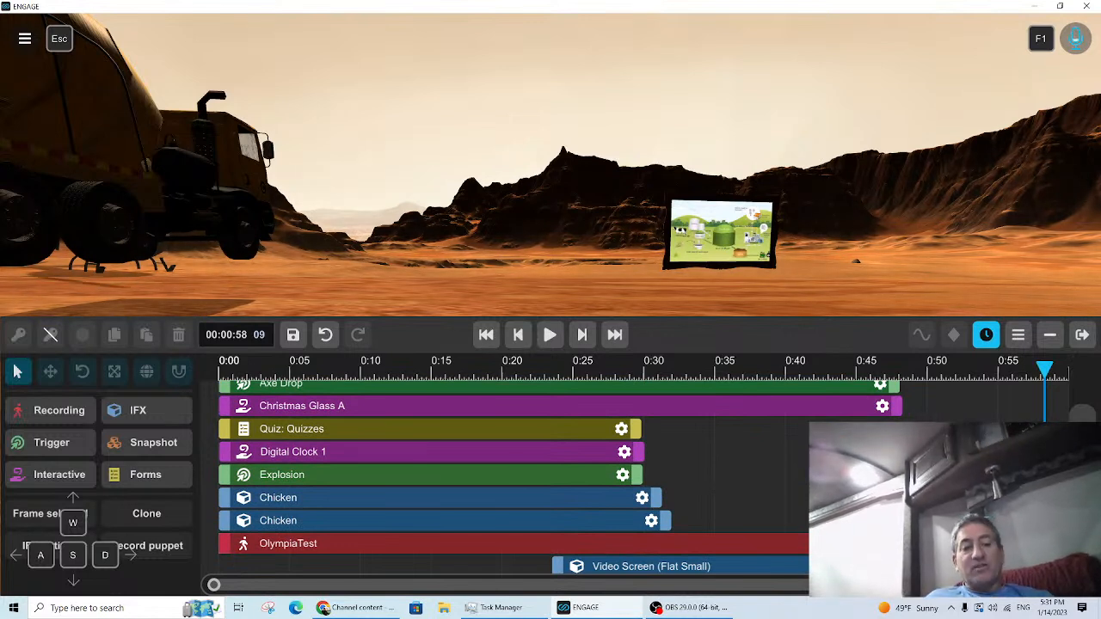
drag(699, 542, 206, 562)
ctrl+click(701, 566)
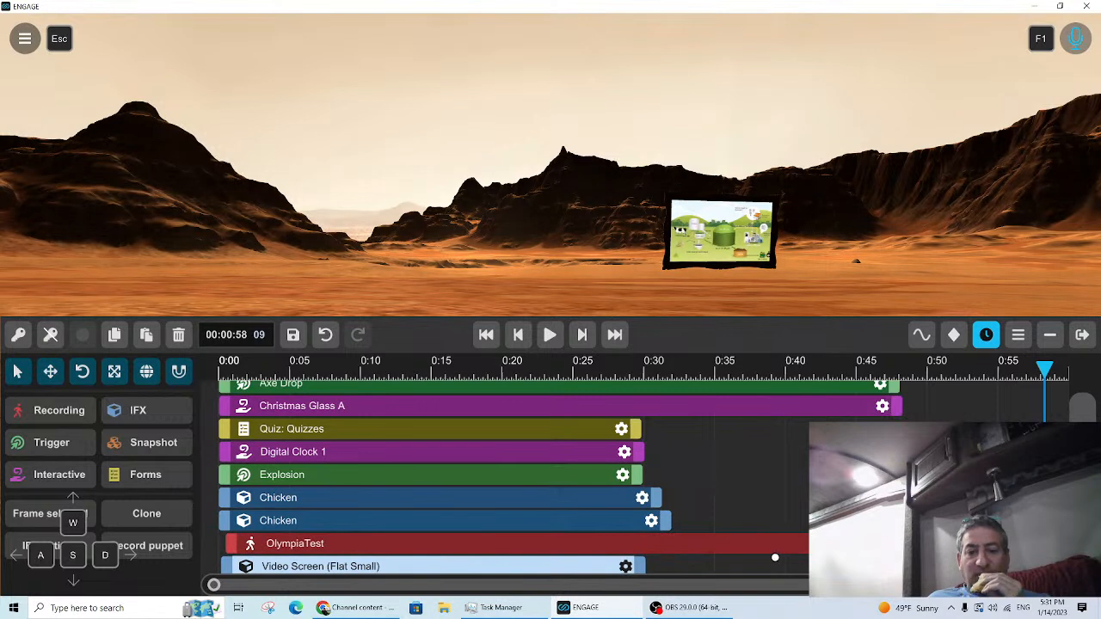
drag(641, 569, 1051, 565)
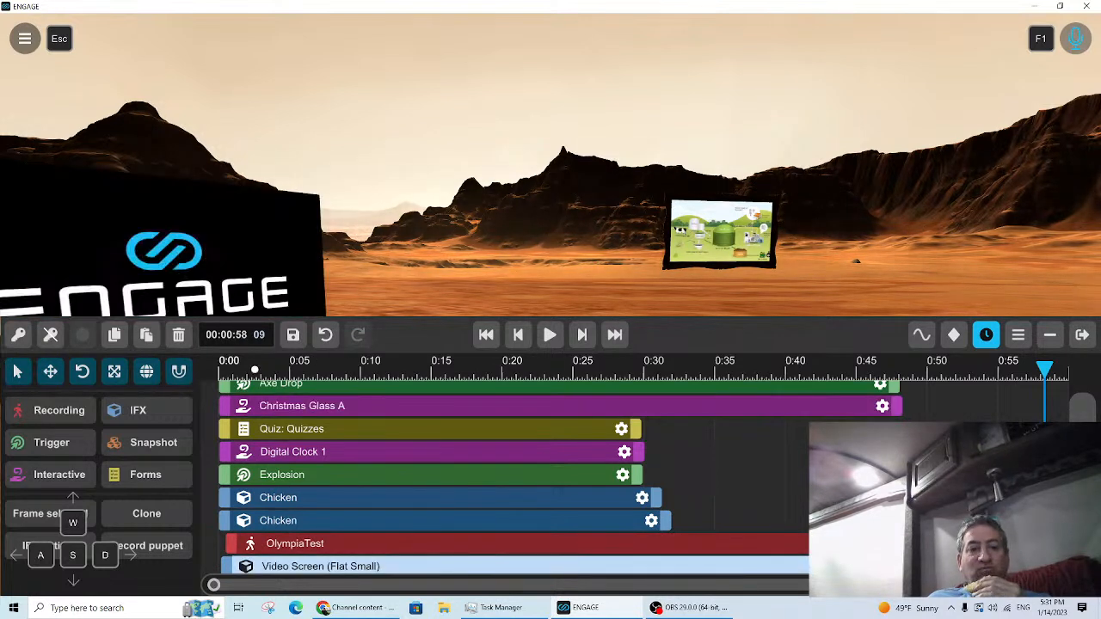
Step: Play the scene from about 0:02 to check the retimed video screen, and pause at about 0:33
click(255, 370)
click(549, 334)
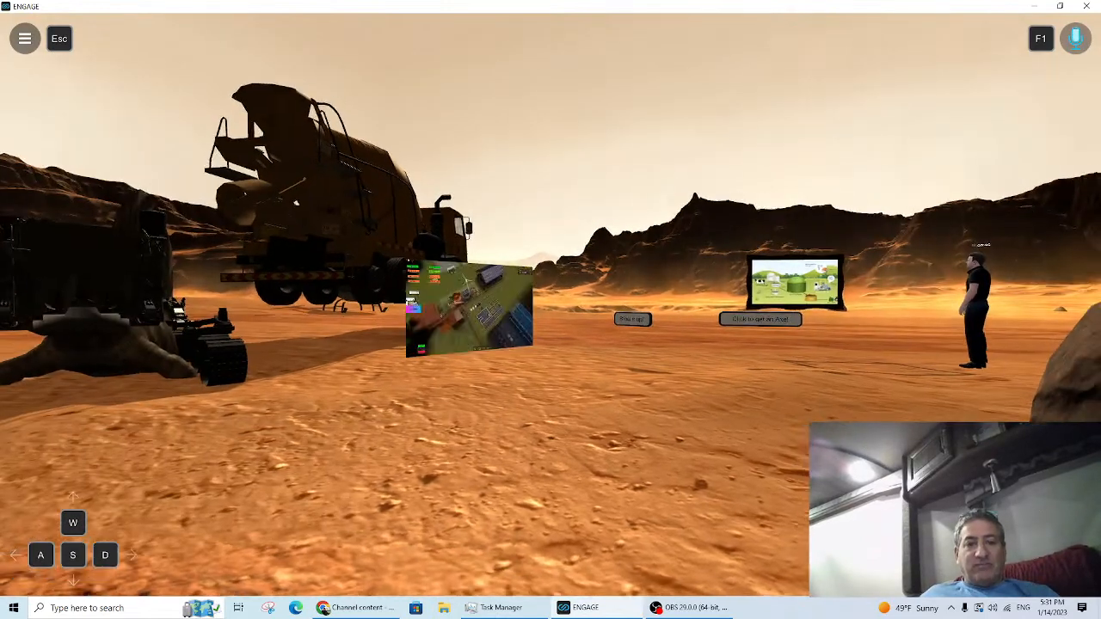
key(Tab)
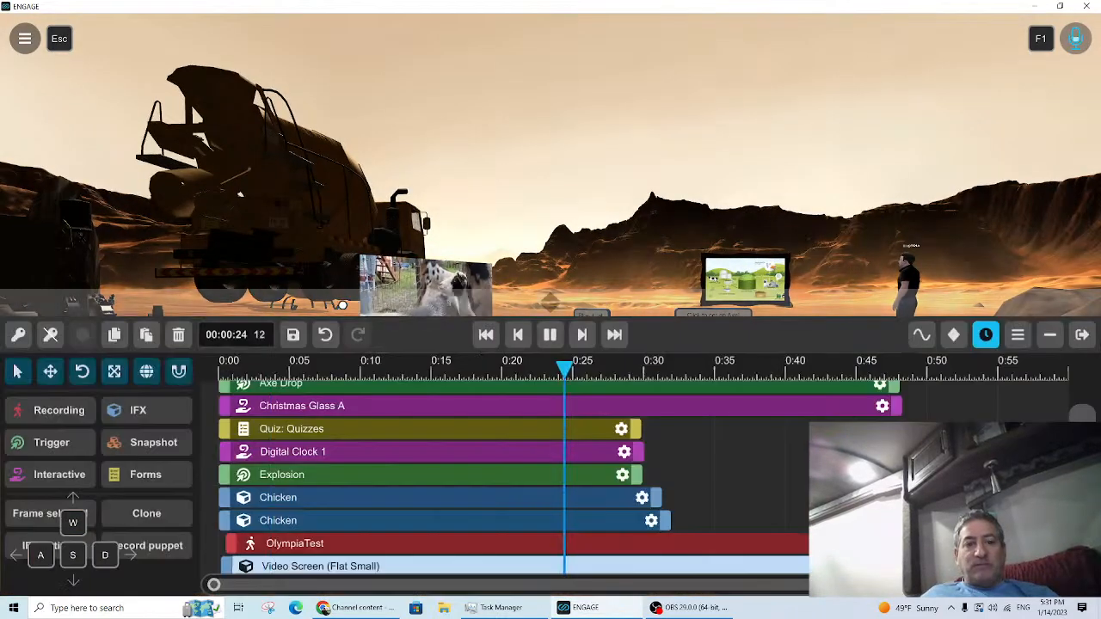
click(551, 336)
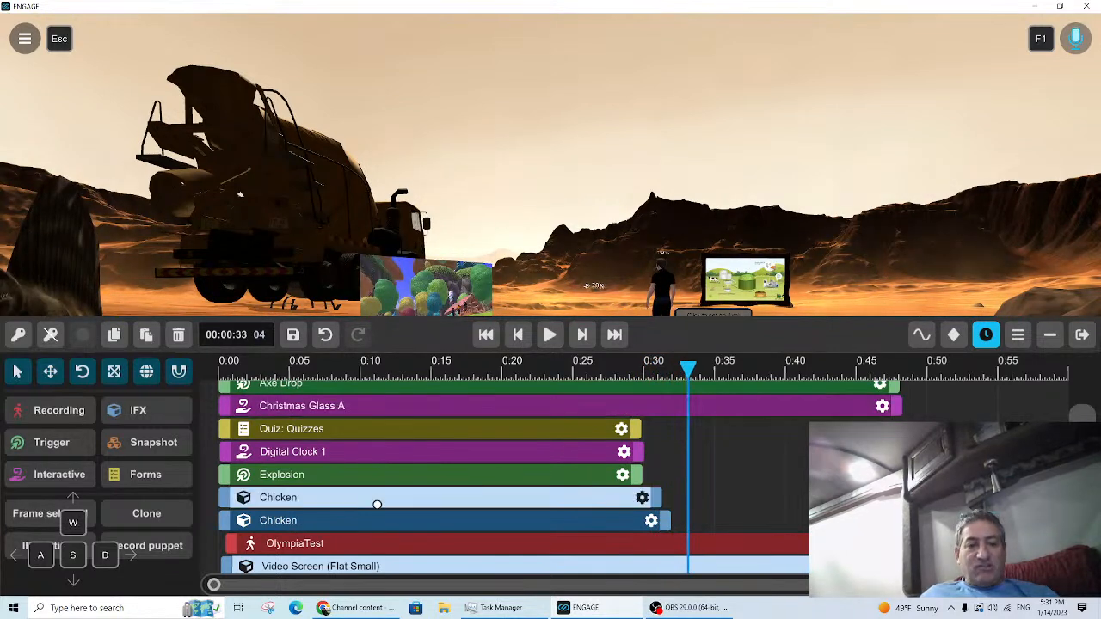
Step: Choose the MarsTHtestrecord1.myrec recording and open its recording editing options
click(62, 410)
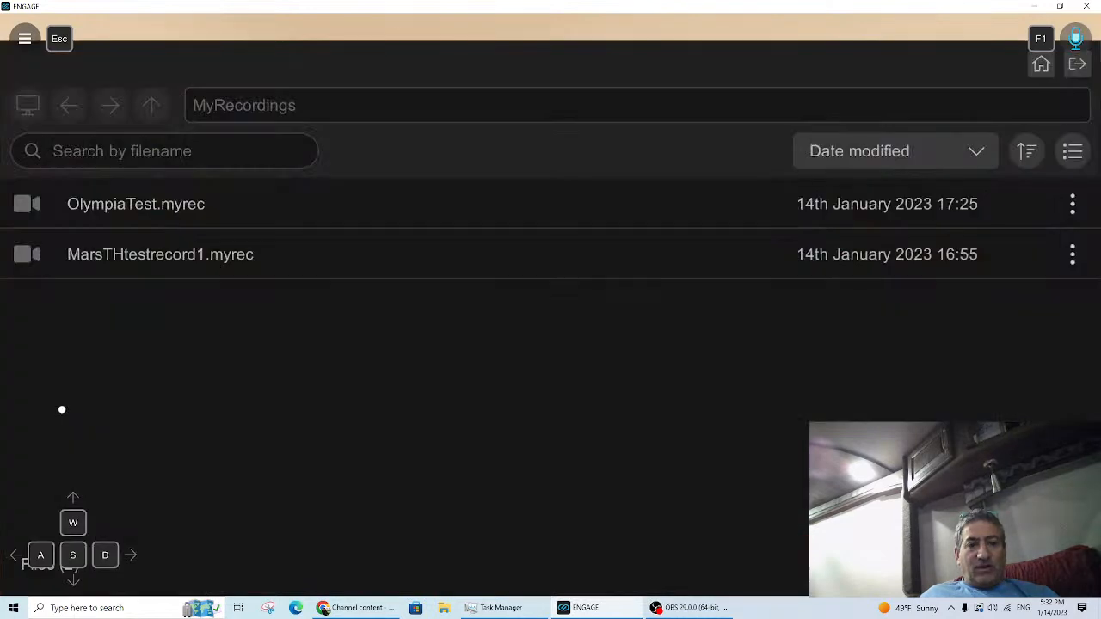
click(224, 255)
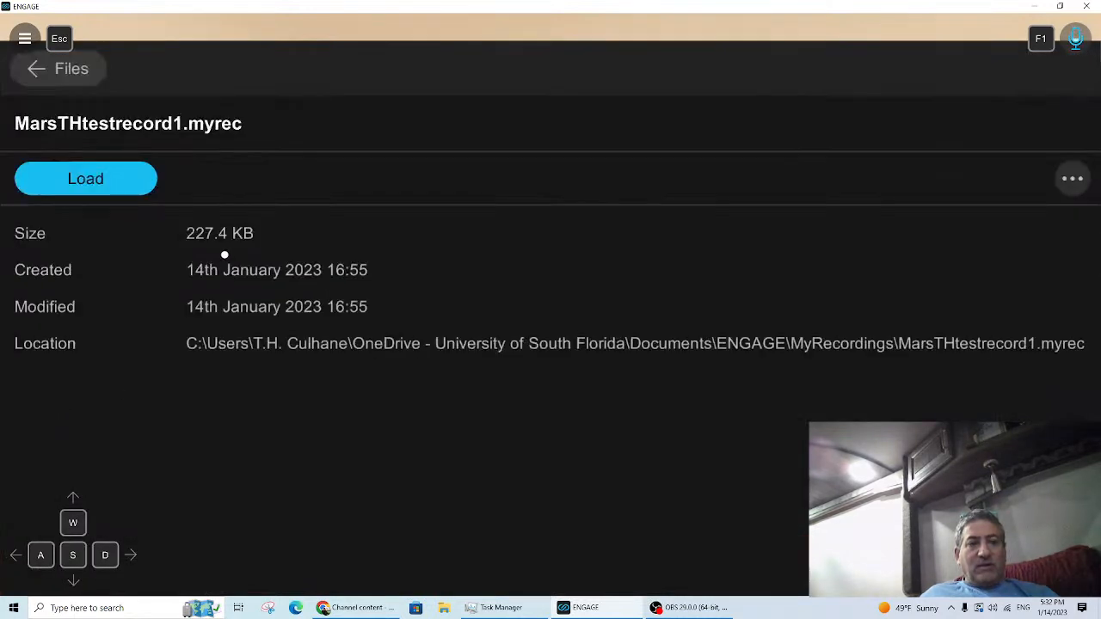
click(75, 181)
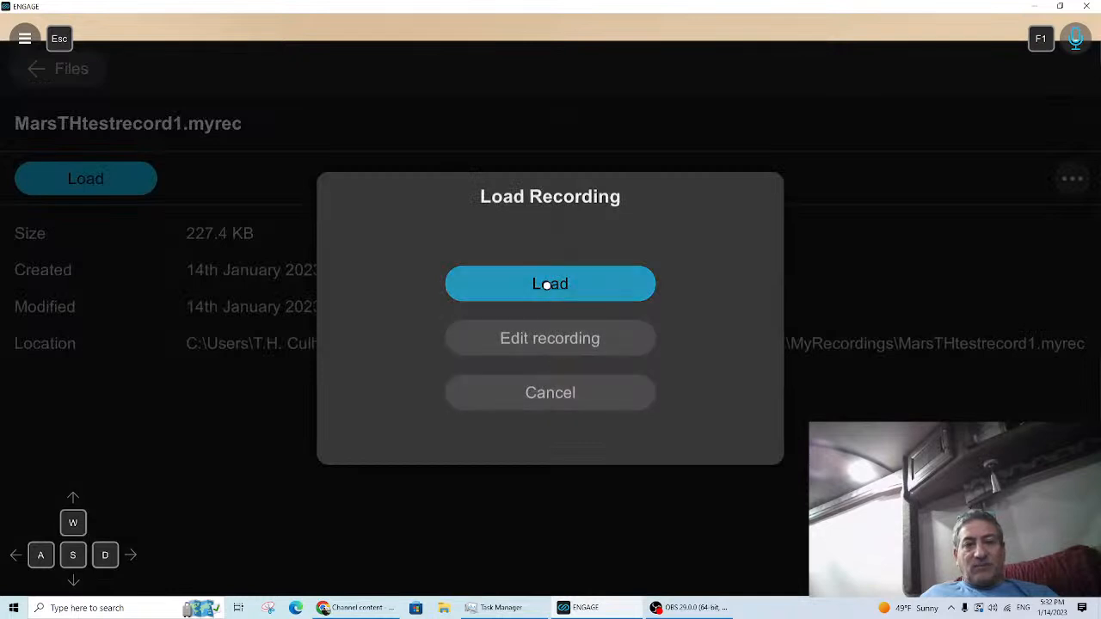
click(553, 340)
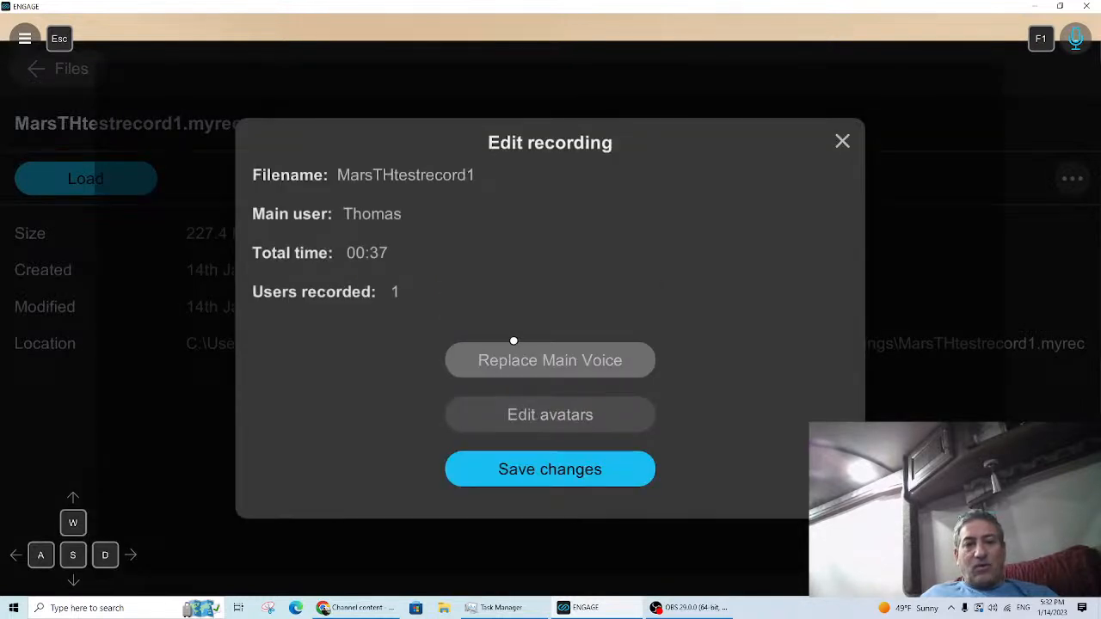
Step: Examine the recording's Replace Main Voice options, including audio file selection, and its avatar editing options, cancelling out of each
click(535, 366)
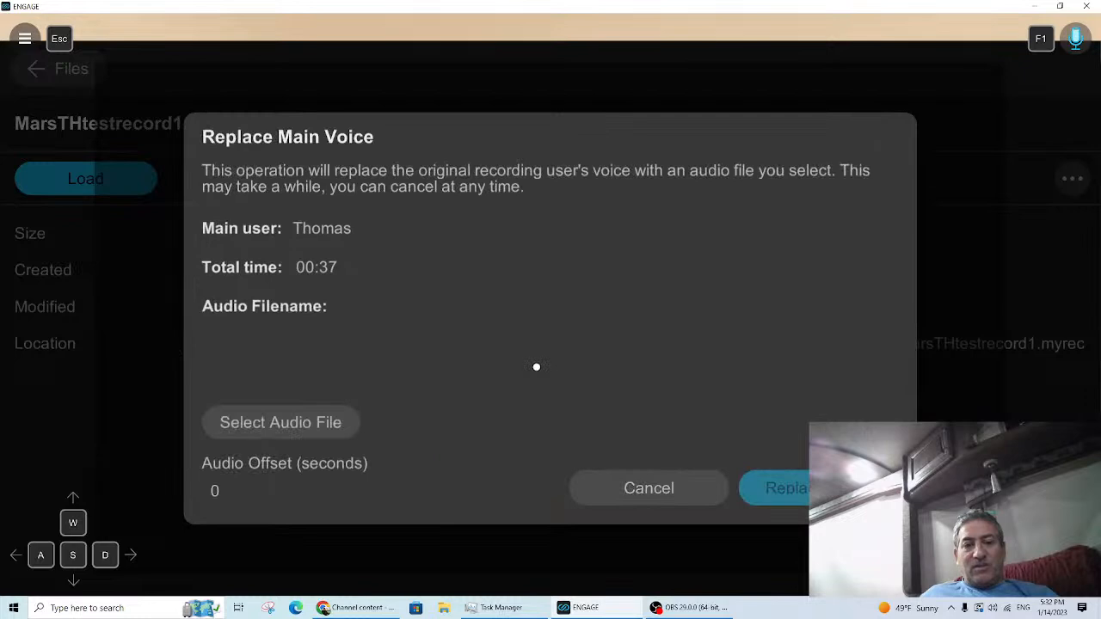
click(278, 425)
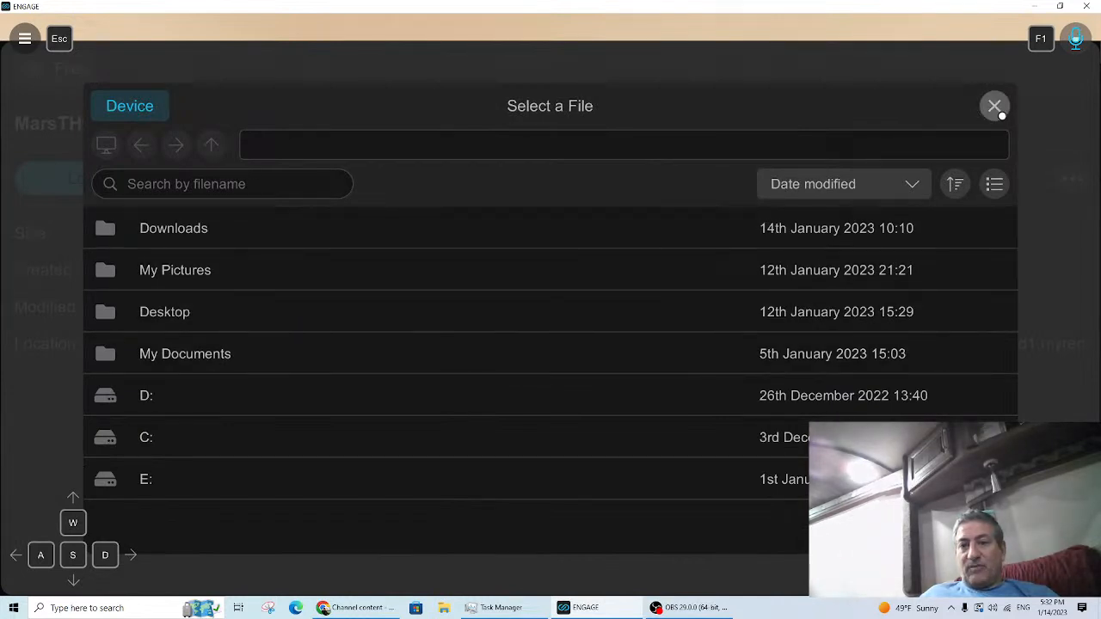
click(995, 107)
click(633, 485)
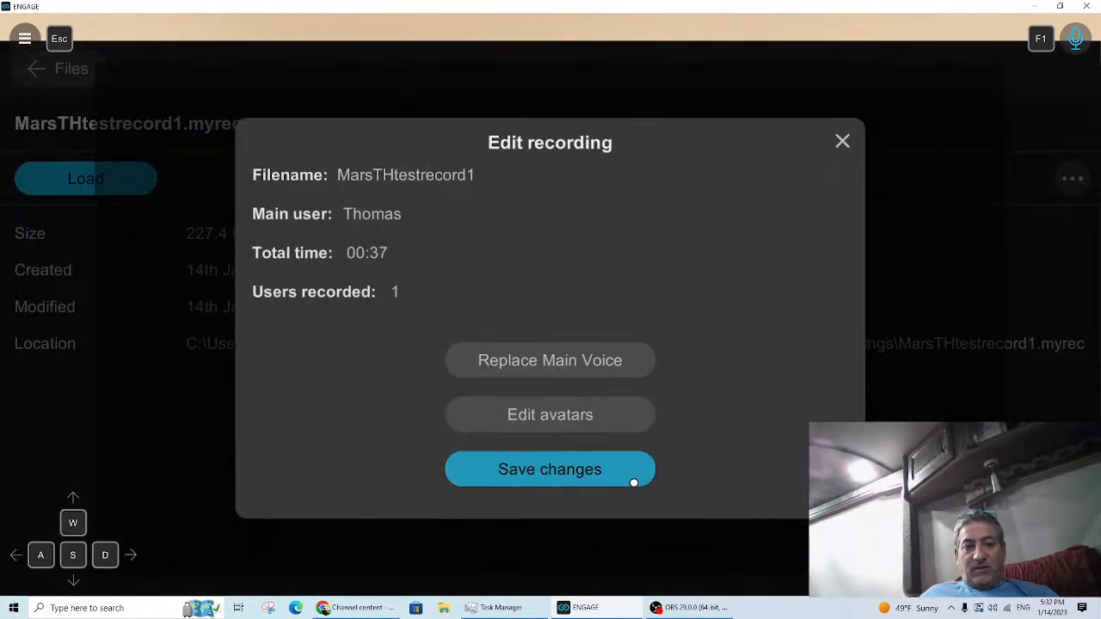
click(561, 411)
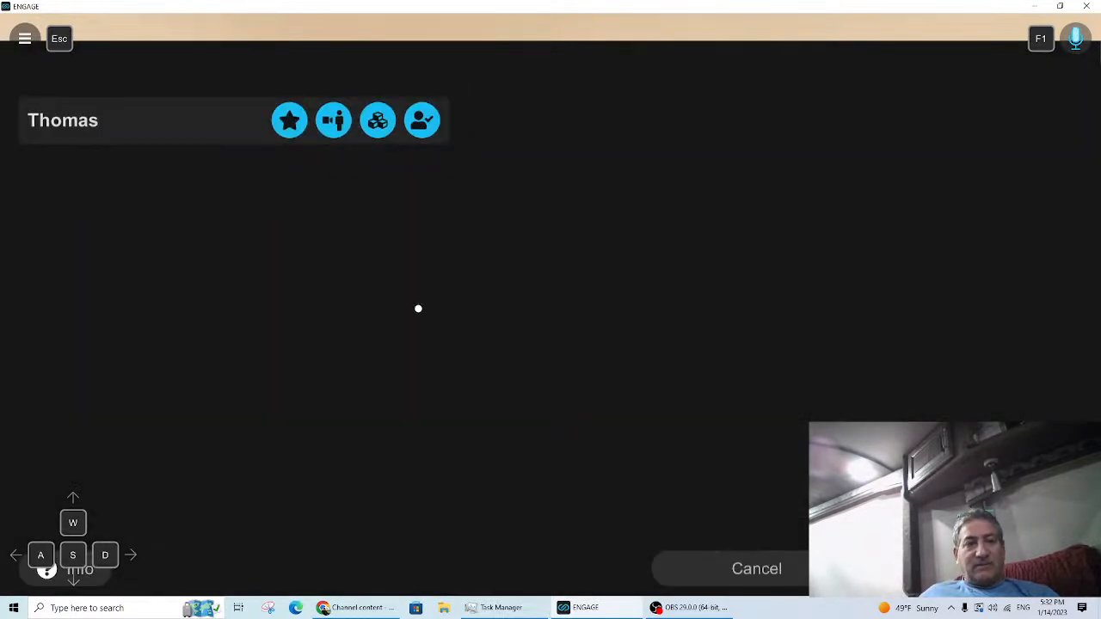
click(774, 568)
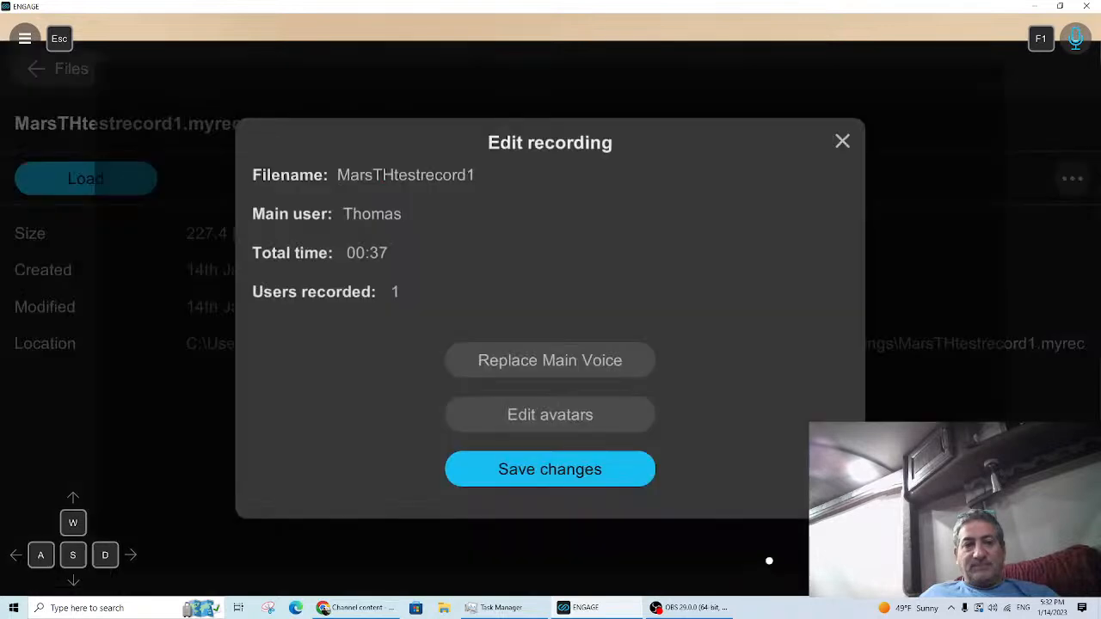
Step: Close the recording editor, load MarsTHtestrecord1 as it is, and save it as an effect starting at 0:33
click(842, 141)
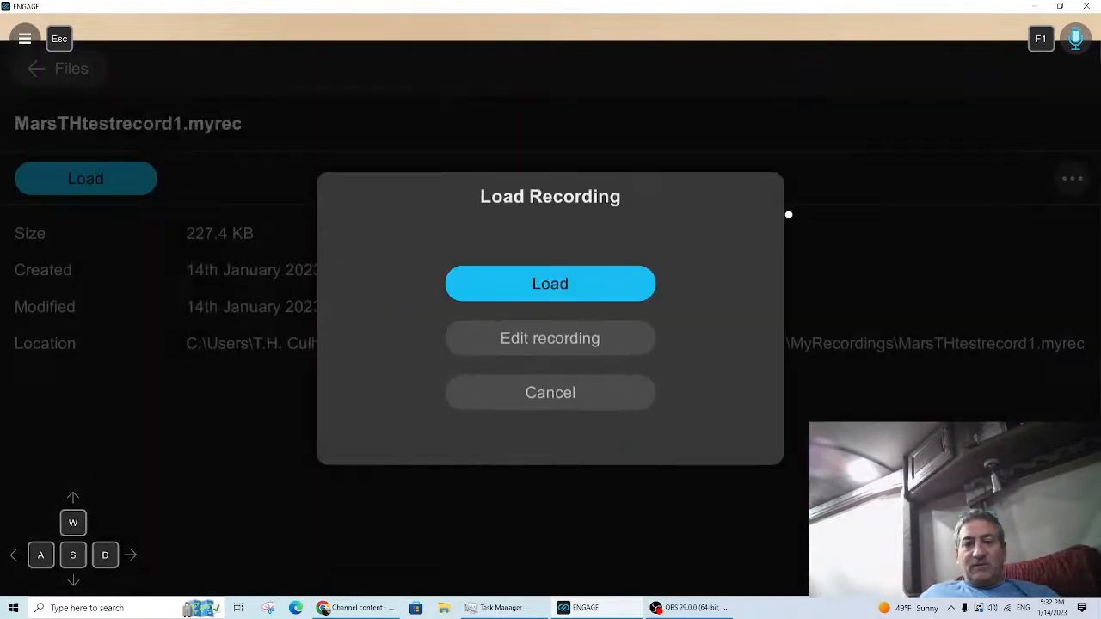
click(550, 287)
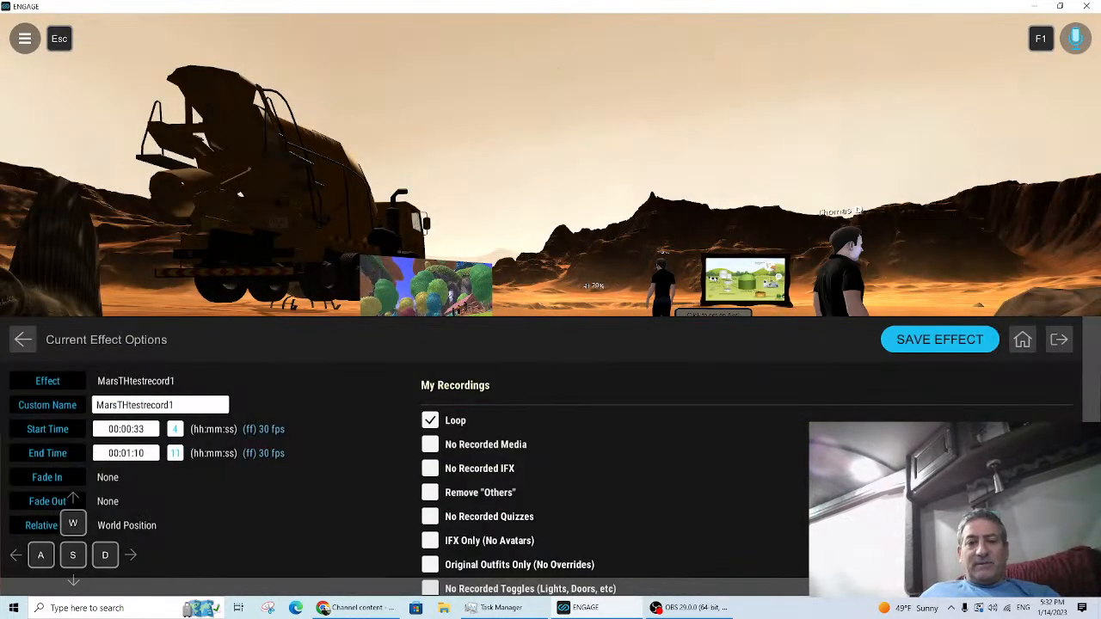
click(915, 341)
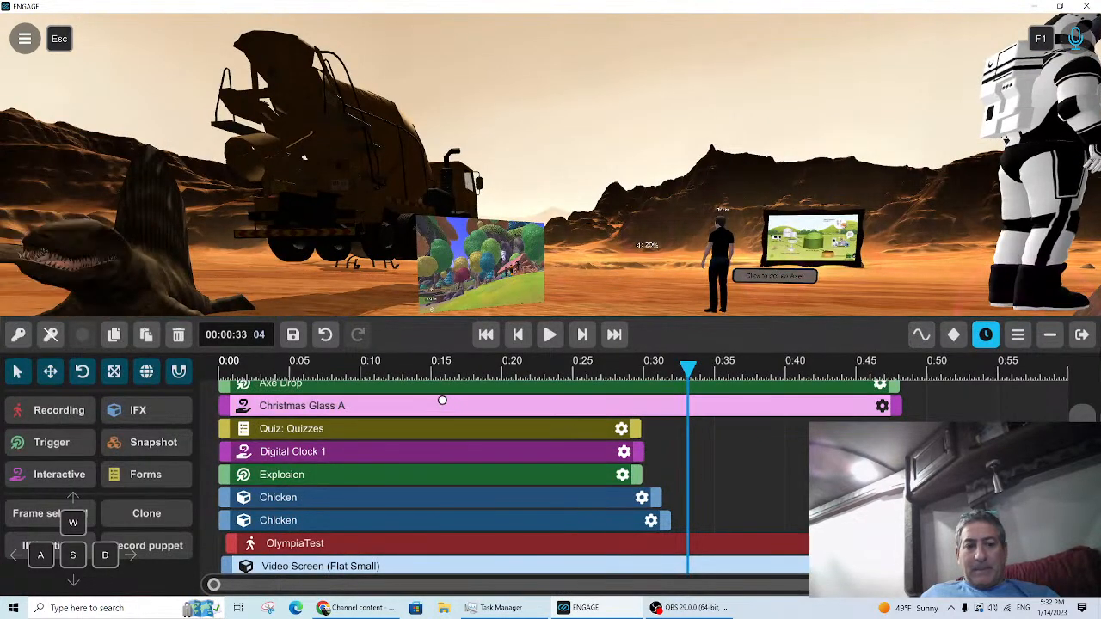
Step: Move the playhead back to about 0:04 and play the scene to check the combined tracks
scroll(866, 468, up, 1)
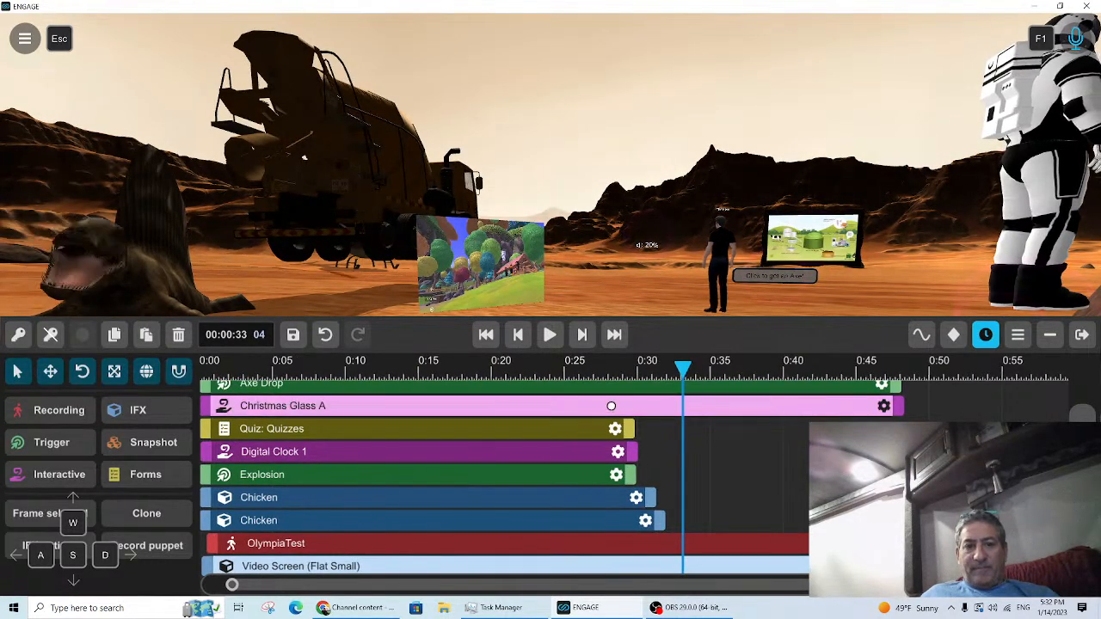
click(307, 367)
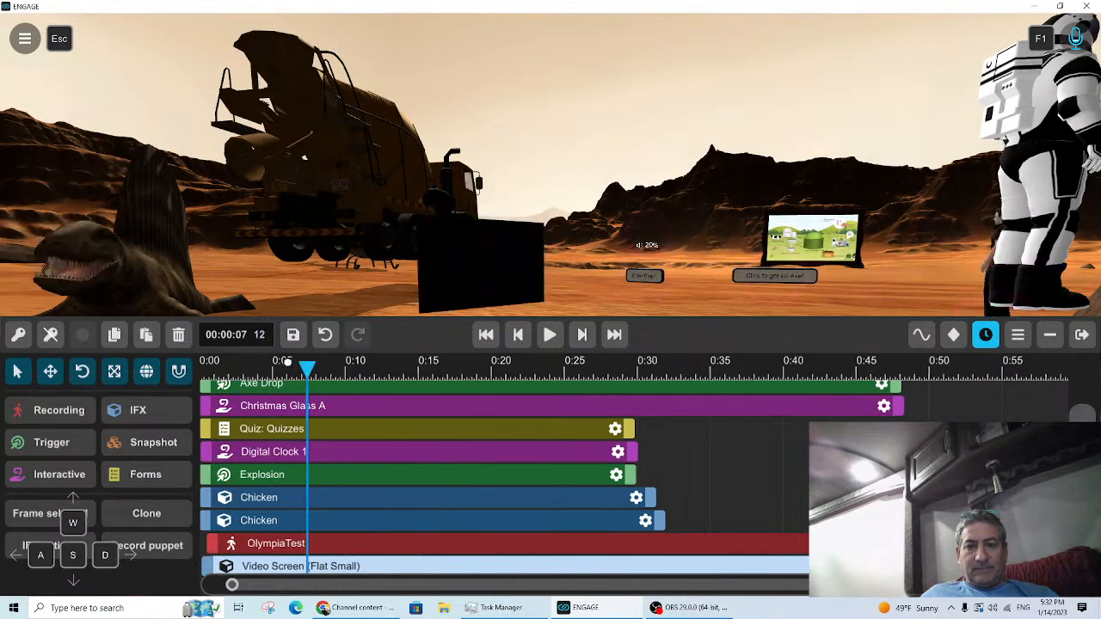
drag(239, 360, 232, 375)
drag(306, 368, 256, 370)
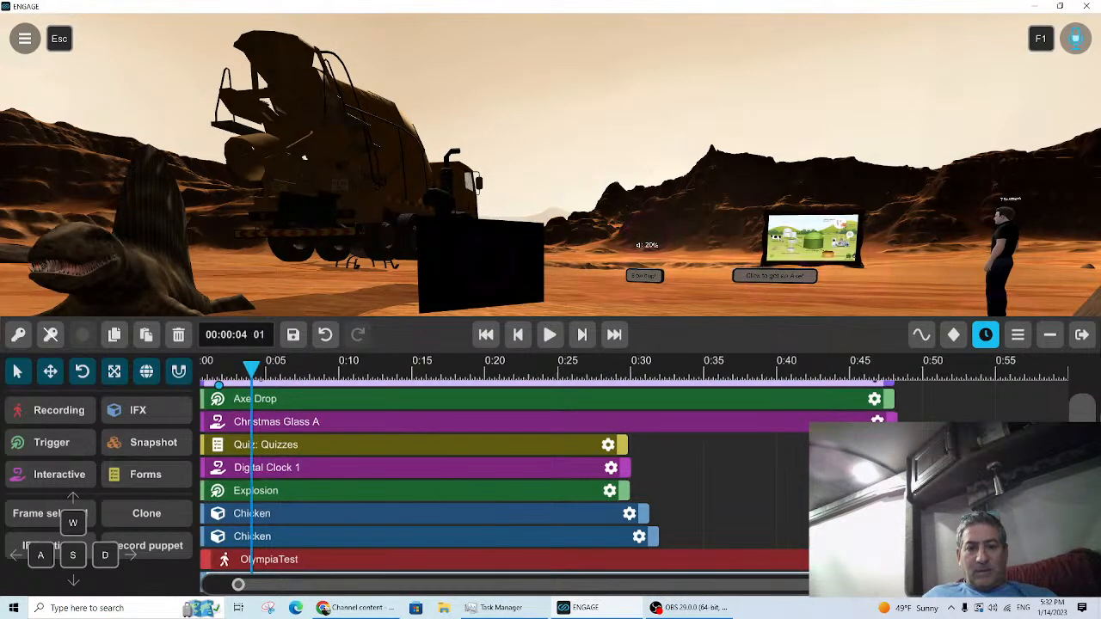
click(550, 335)
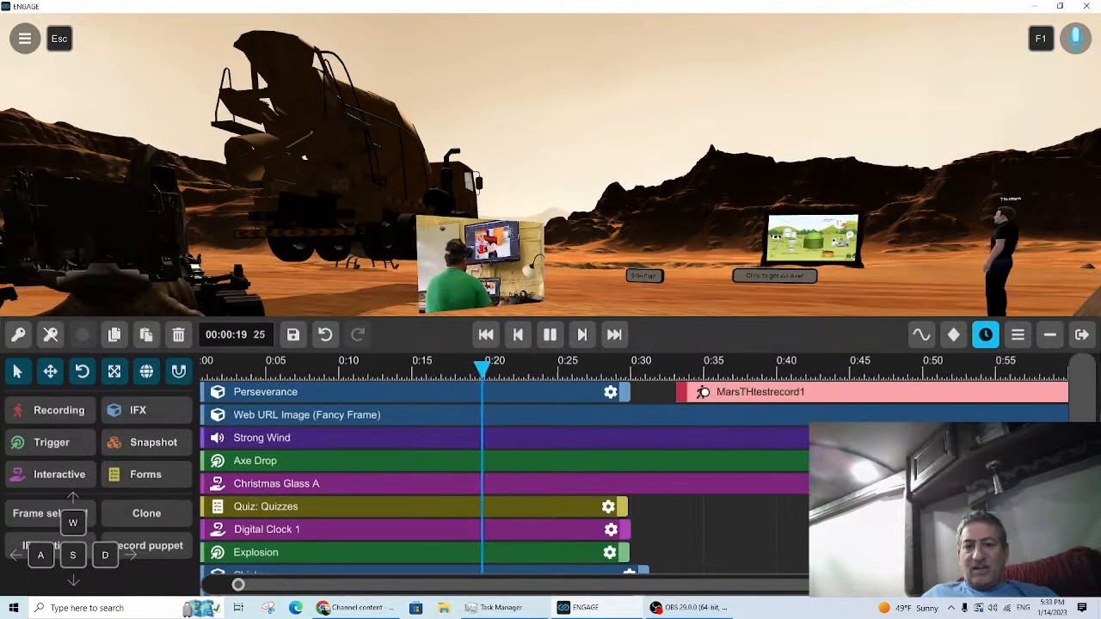
Step: Shift the MarsTHtestrecord1 track to start at about 0:30, directly after Perseverance, and play on from about 0:28
drag(721, 389, 679, 392)
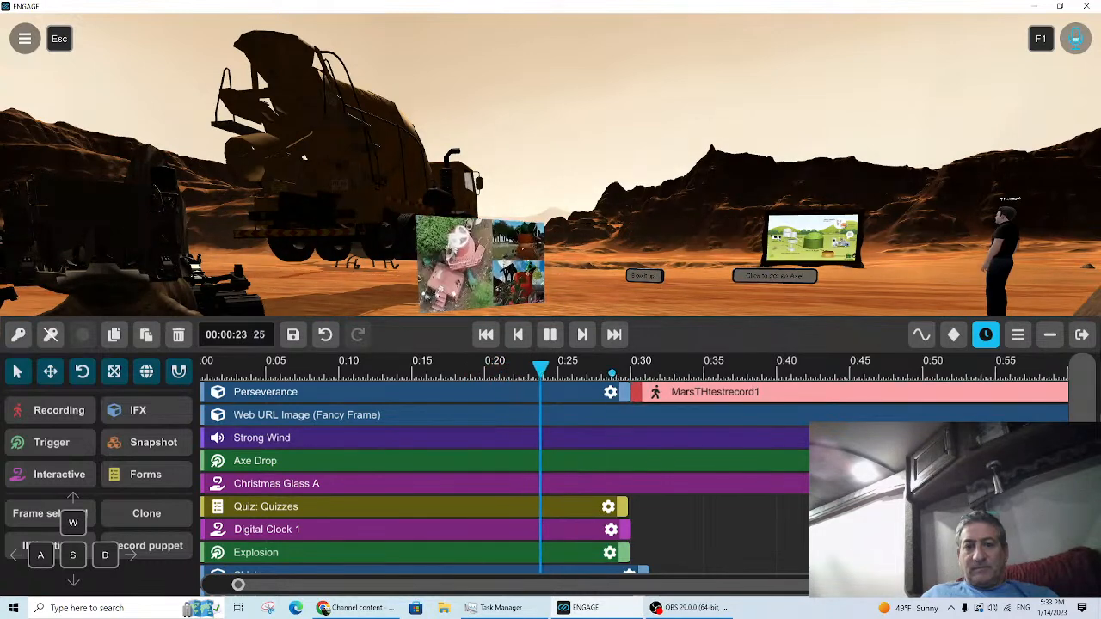
click(612, 373)
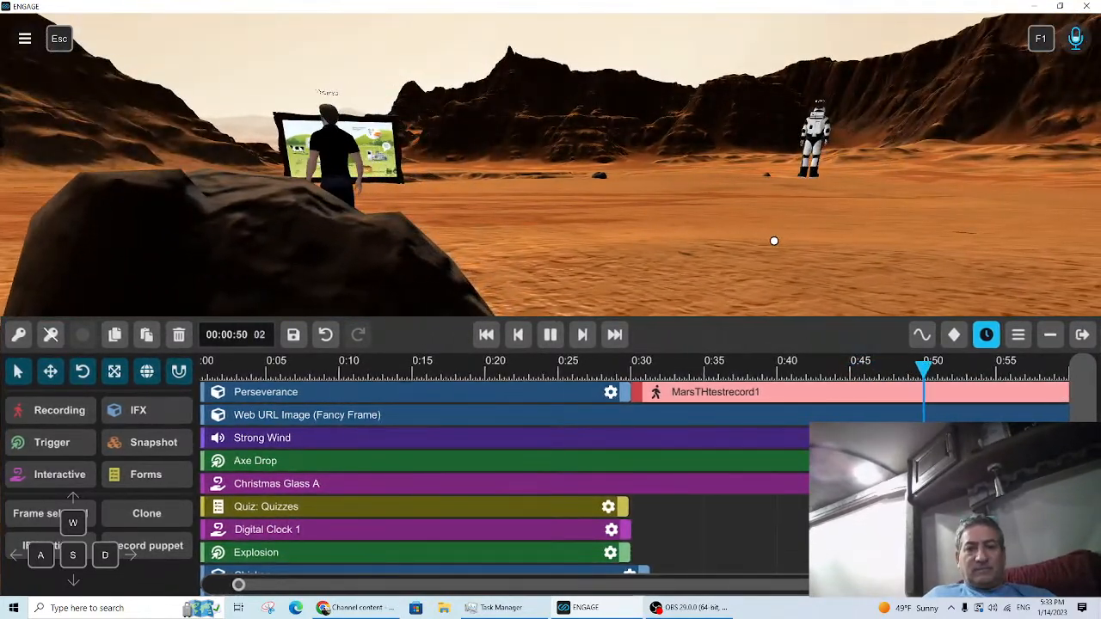
Step: Hide the editor and walk around the Martian scene to watch the recorded avatars from several sides until playback ends
key(Escape)
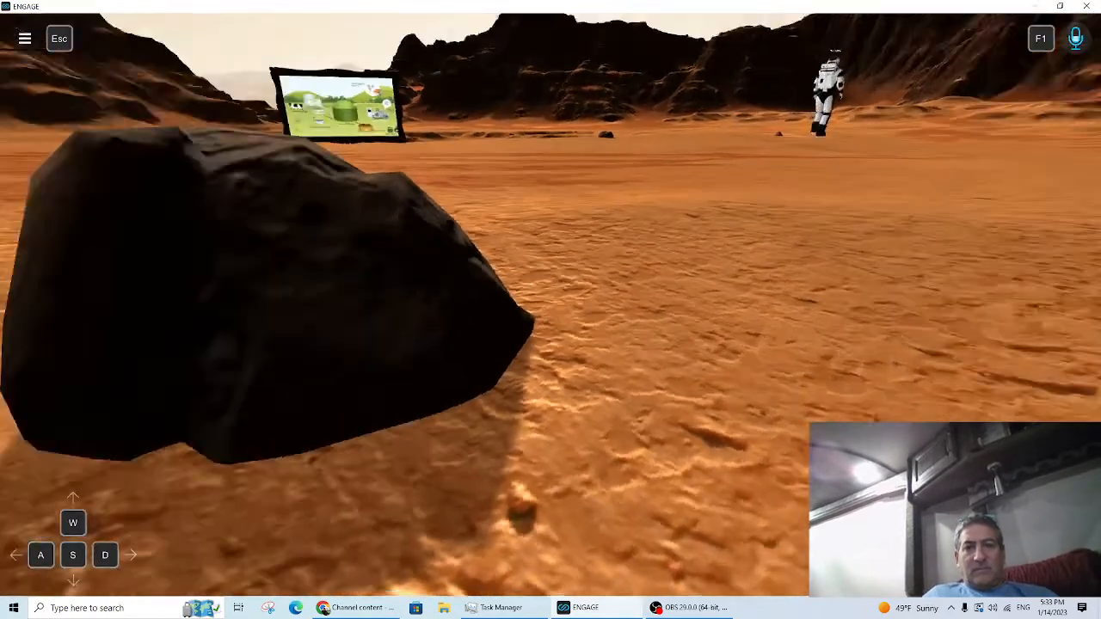
key(w)
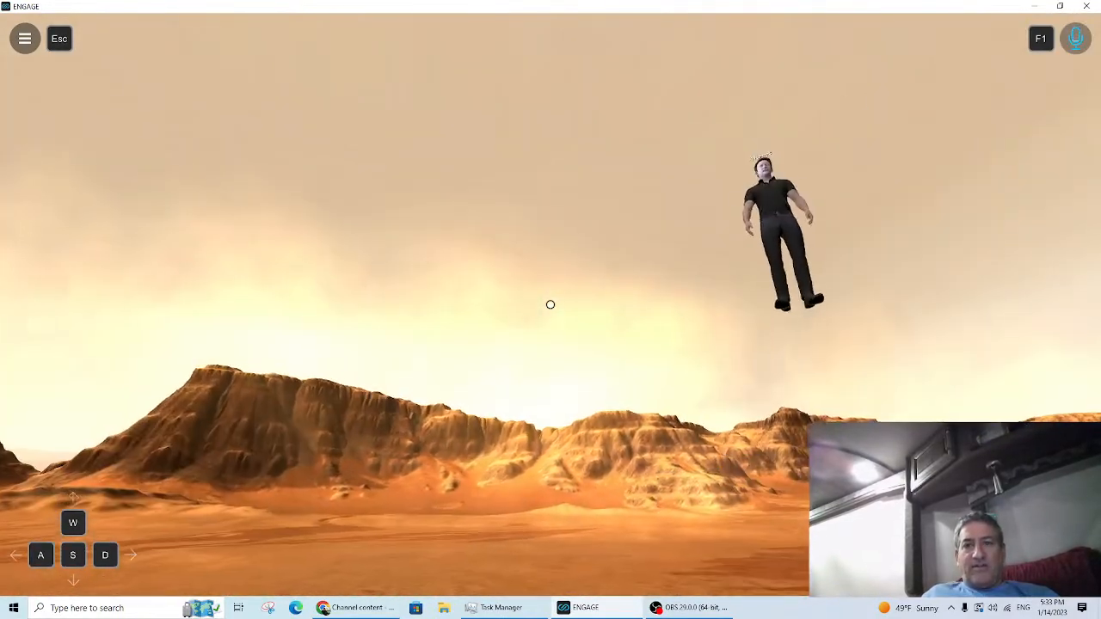
key(s)
key(d)
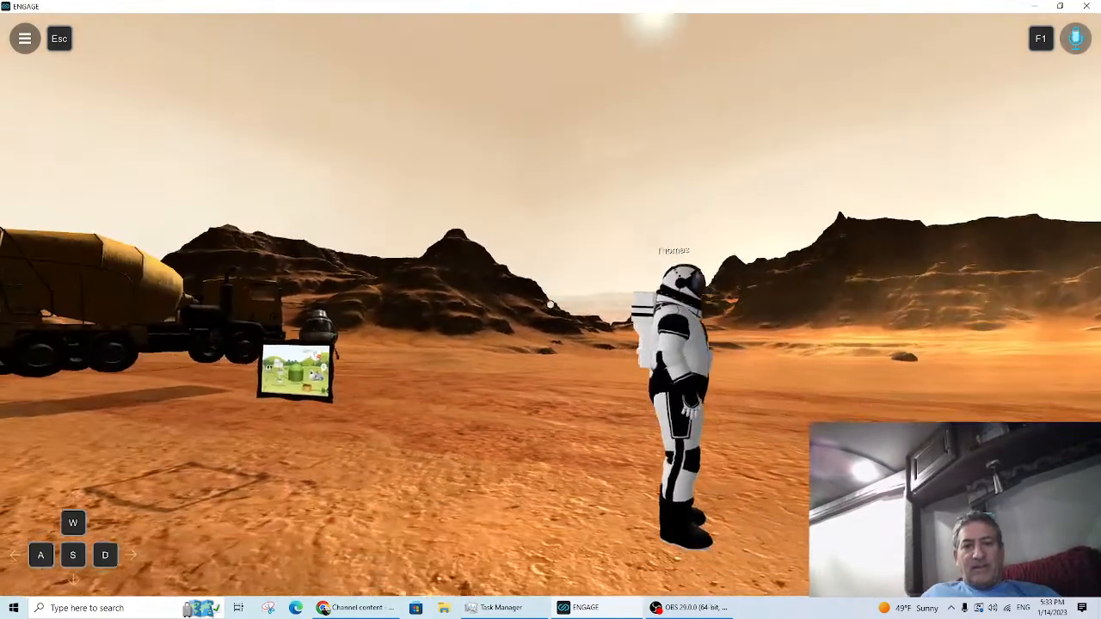
key(d)
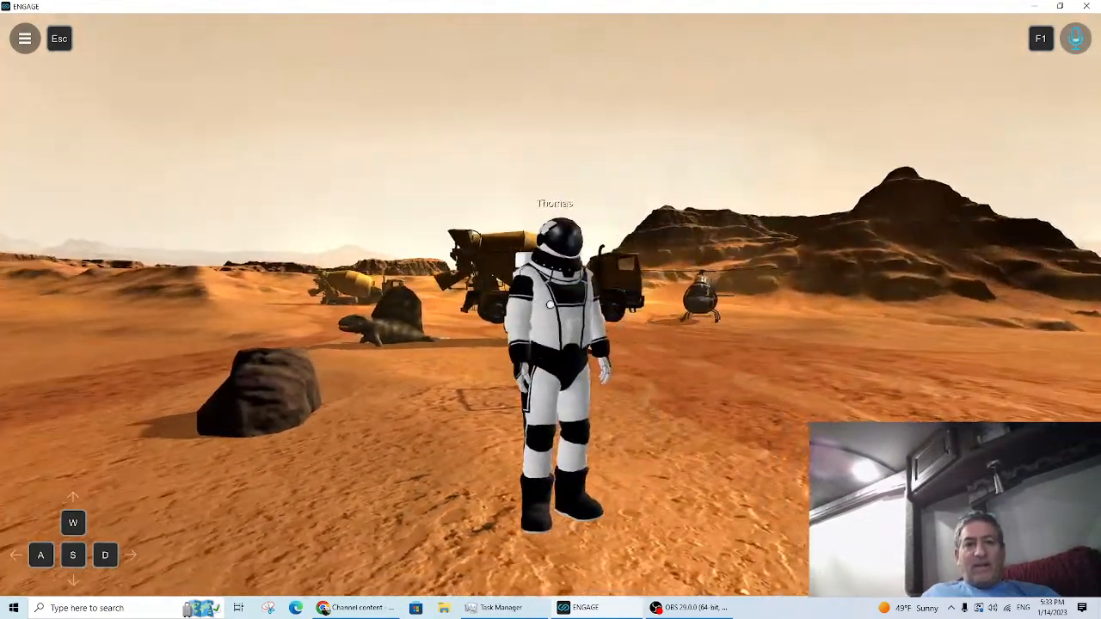
key(d)
key(a)
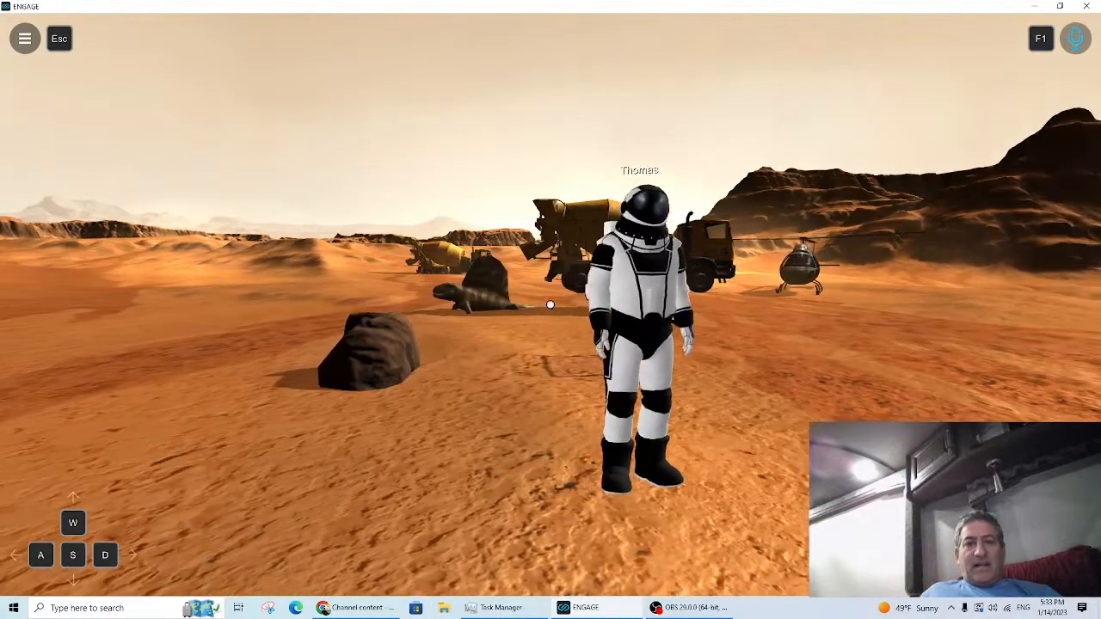
key(w)
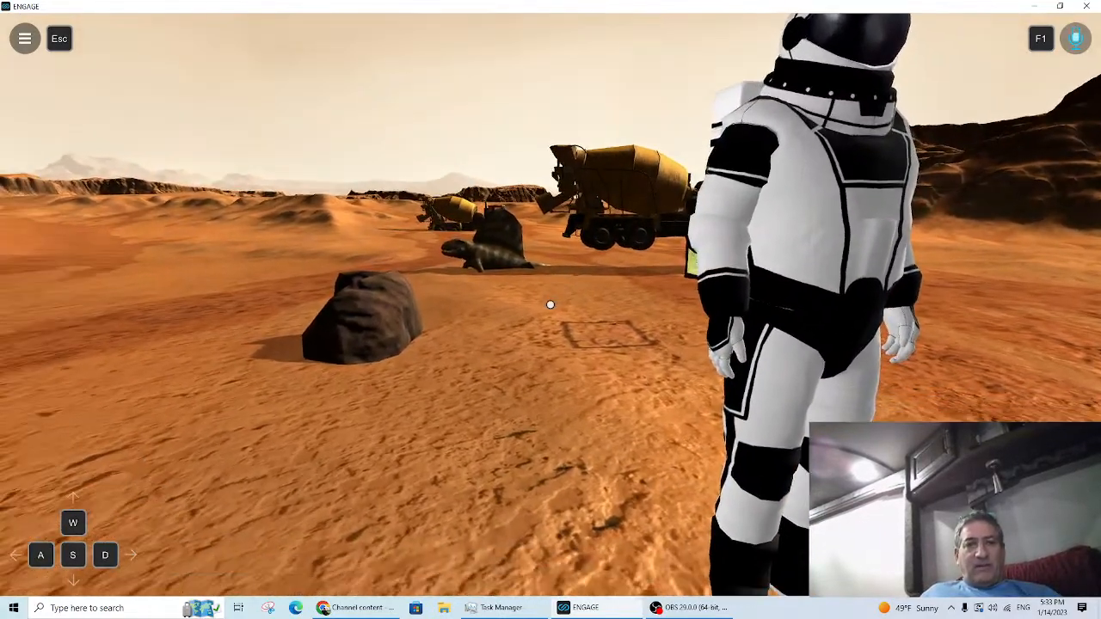
key(space)
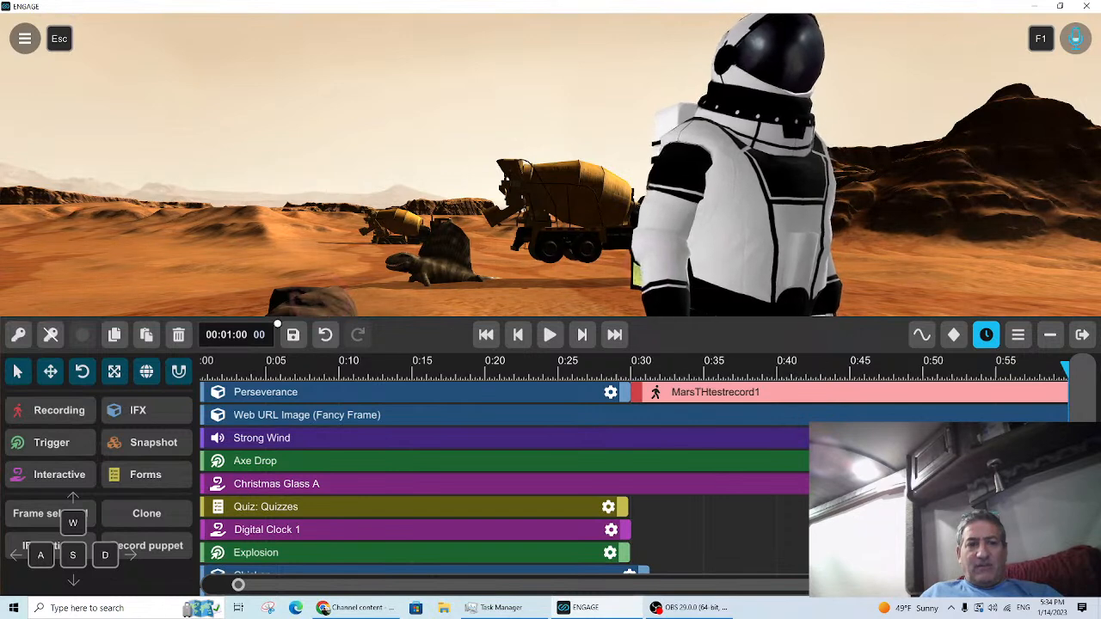
Step: Save the BiodigestersonMars sequence to the device under its existing file name
click(292, 335)
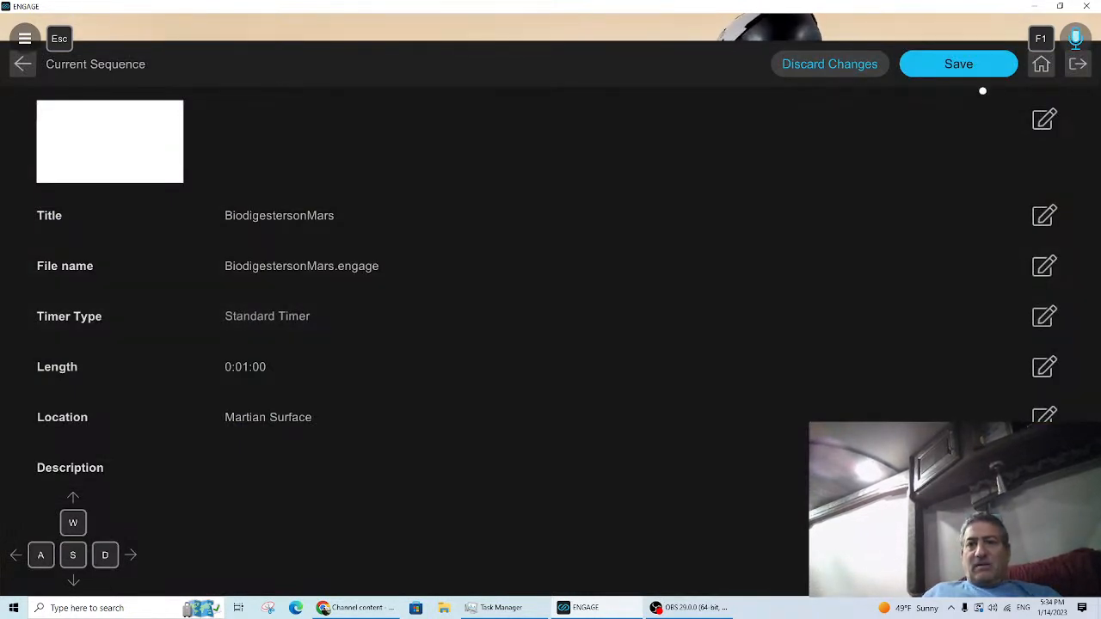
click(966, 66)
click(586, 364)
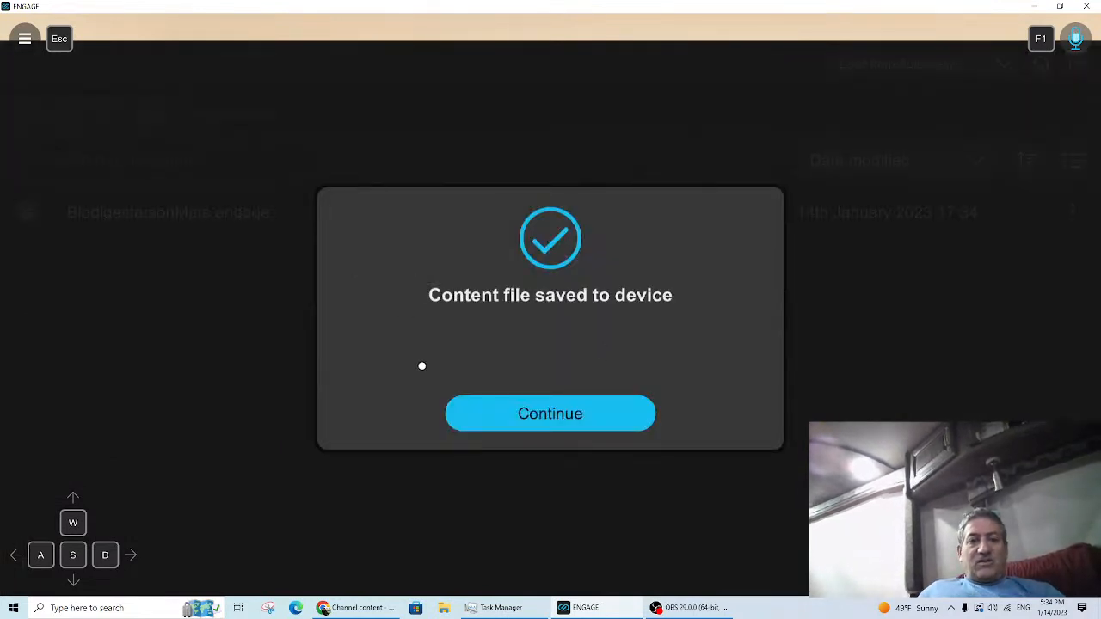
click(484, 410)
Step: Look over the saved scene and end the content editing session
right_drag(441, 364, 548, 304)
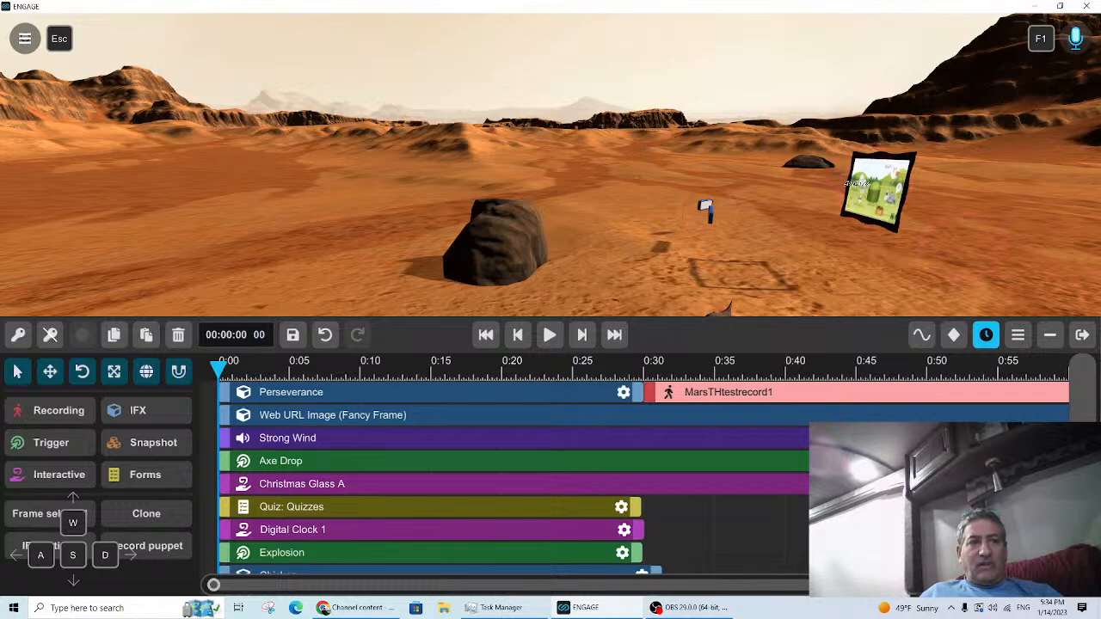
right_drag(550, 165, 547, 305)
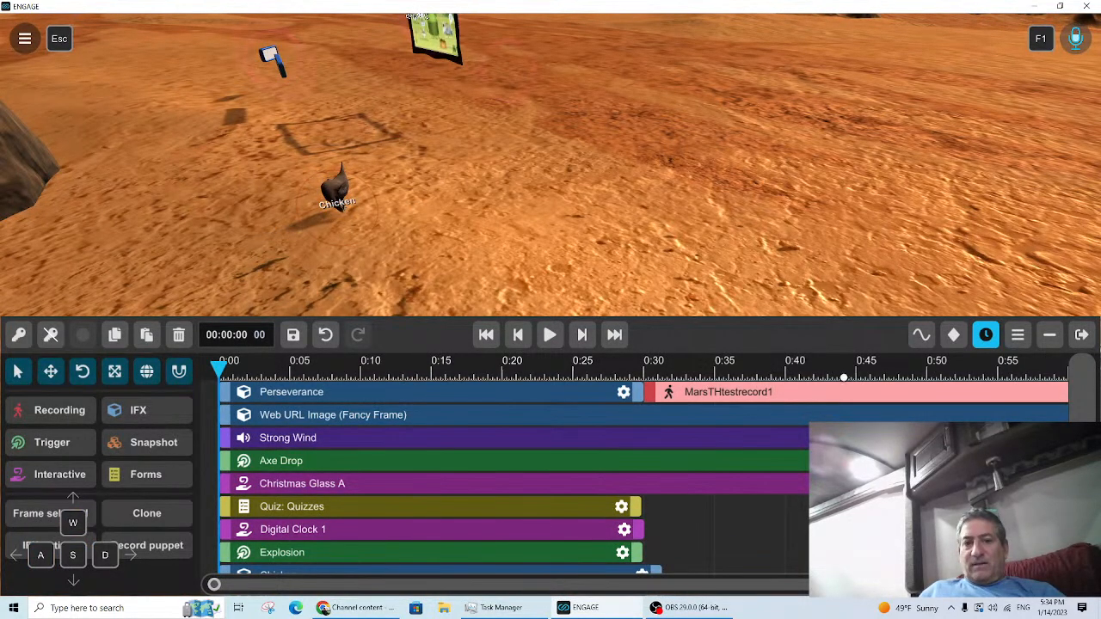
click(1086, 335)
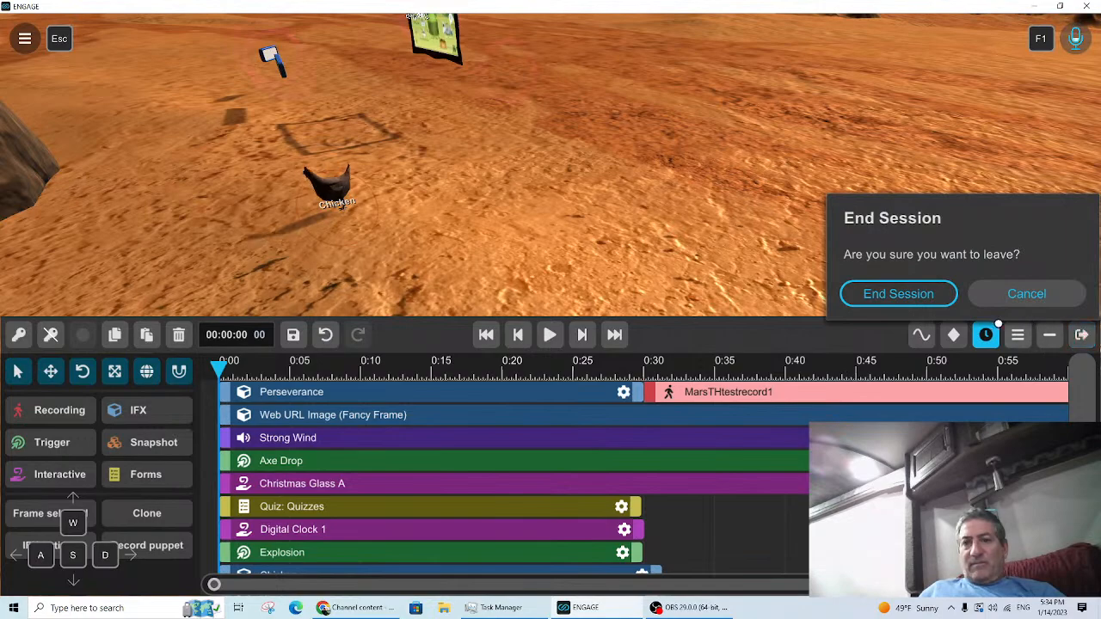
click(920, 297)
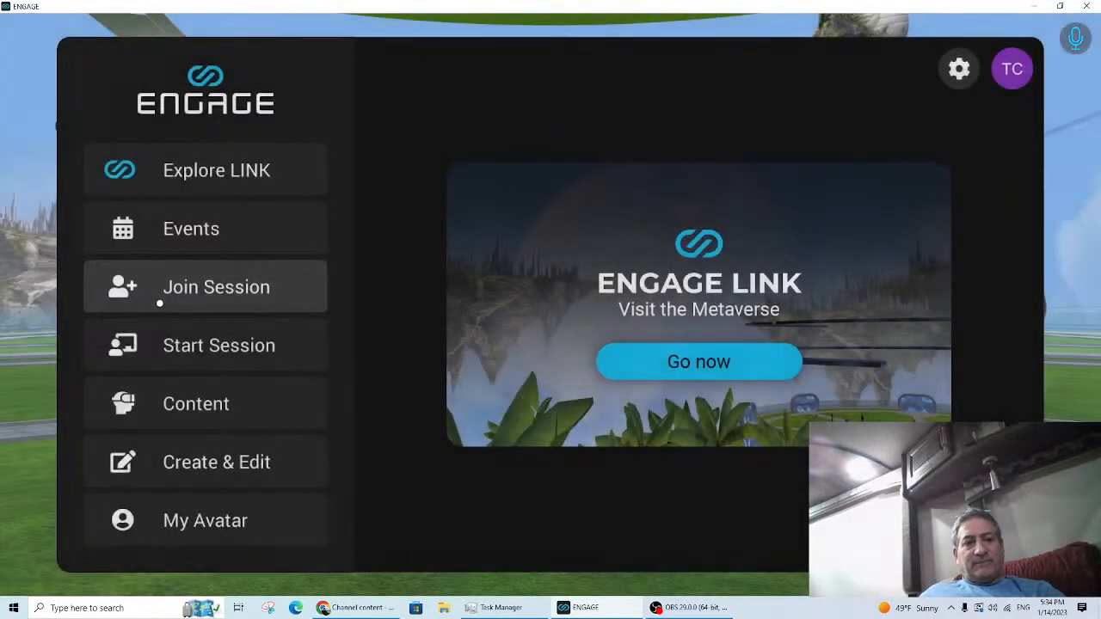
Step: Set up a new session with others in the public Construction Site location
click(211, 349)
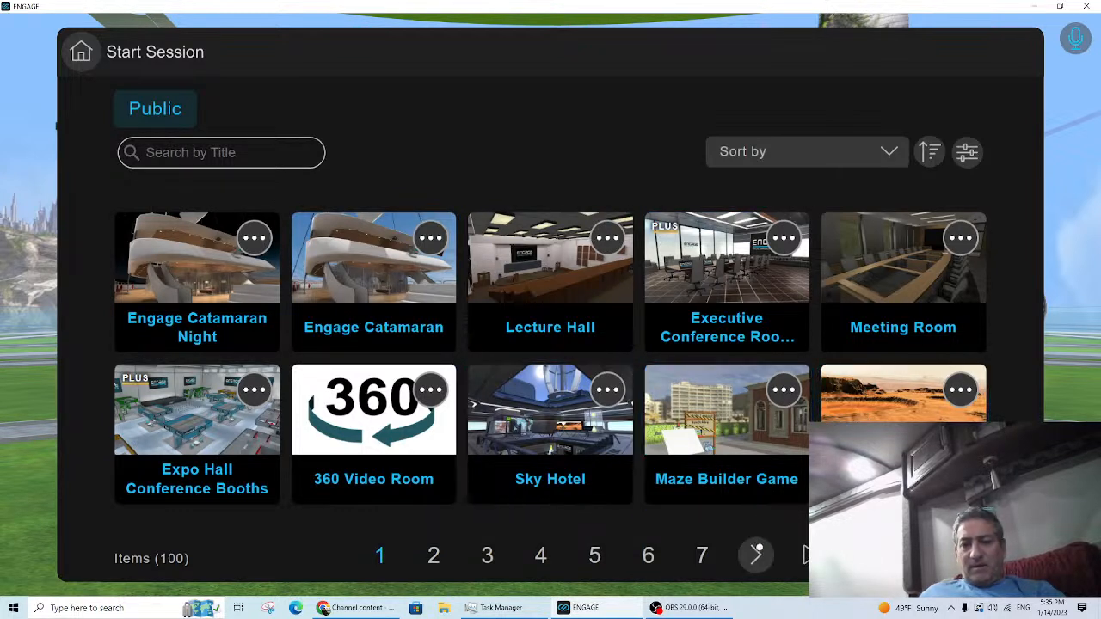
click(757, 556)
click(757, 556)
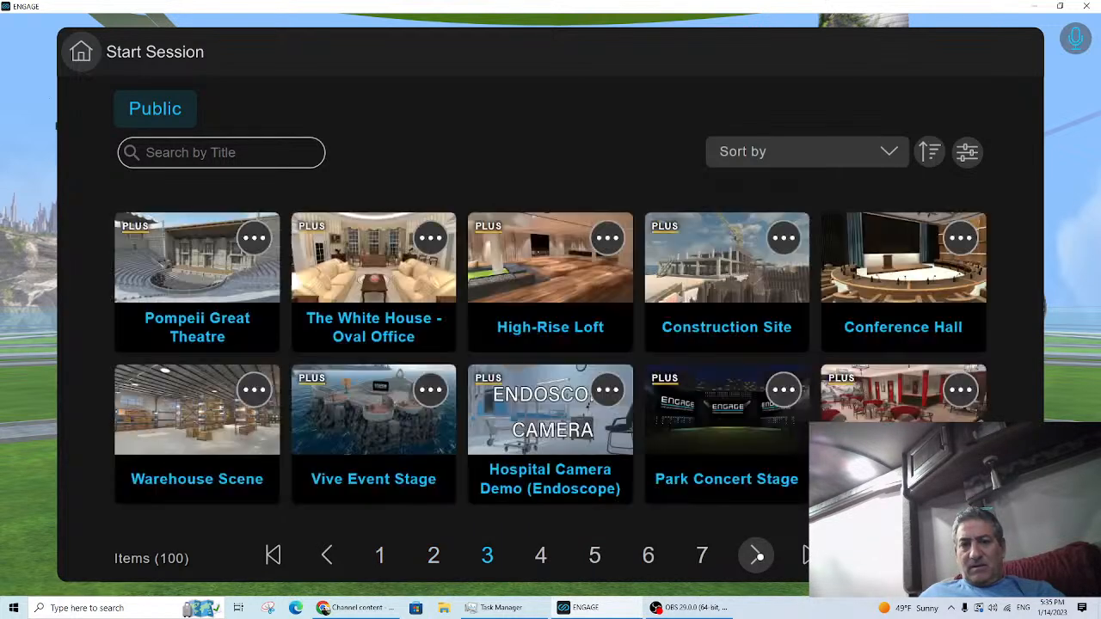
click(694, 277)
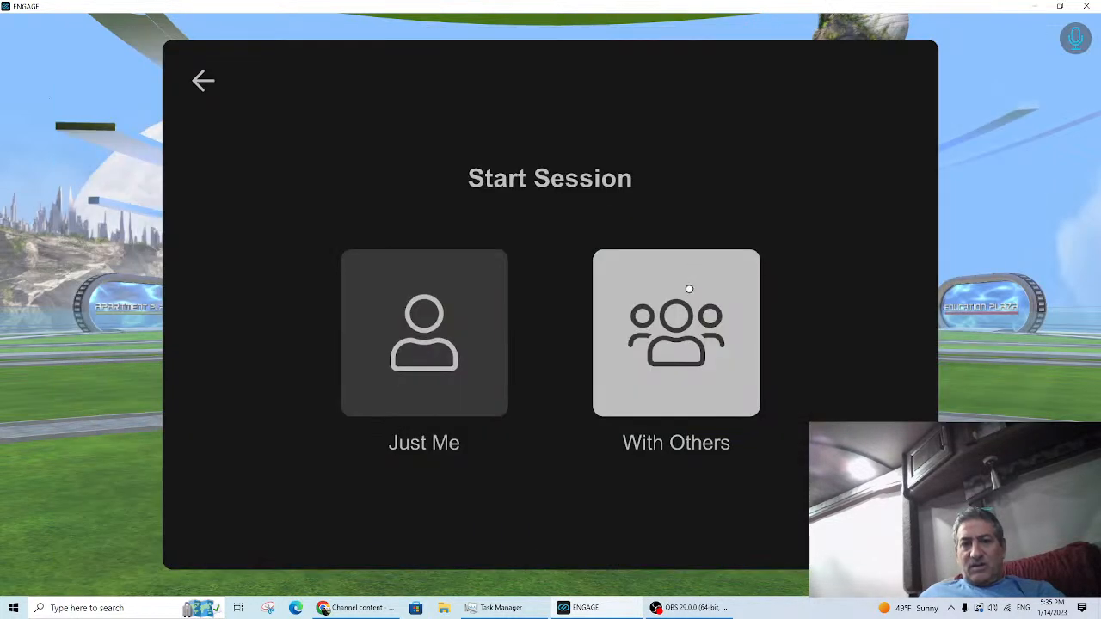
click(630, 348)
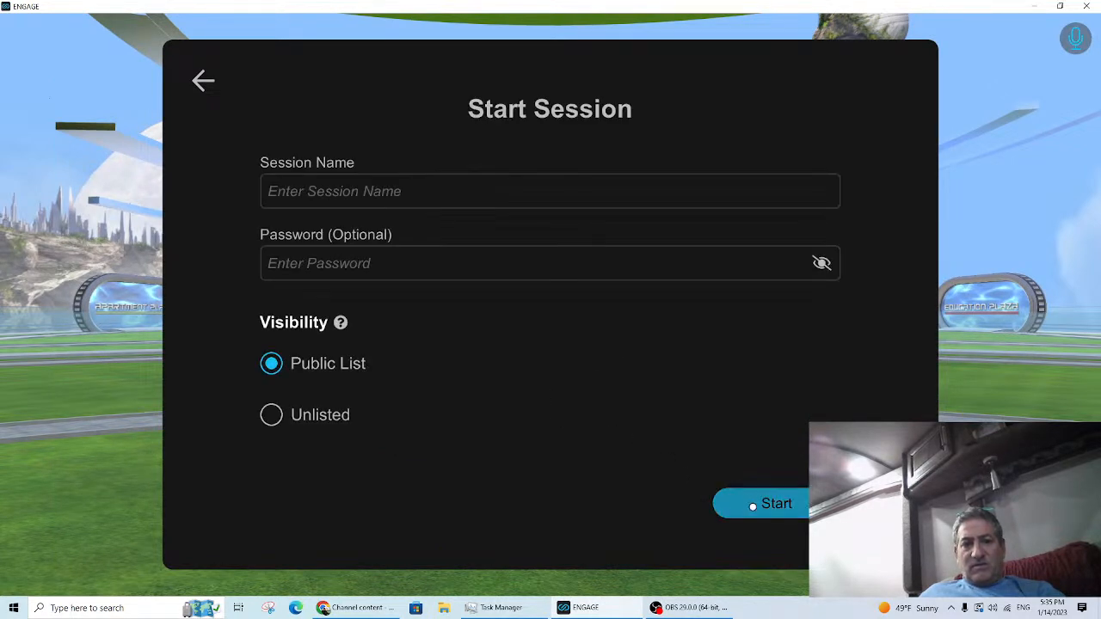
Step: Name the session "My first test session for Envisioning Sustainability", start it without a password in the public list, and dismiss the hotkey overview
click(400, 197)
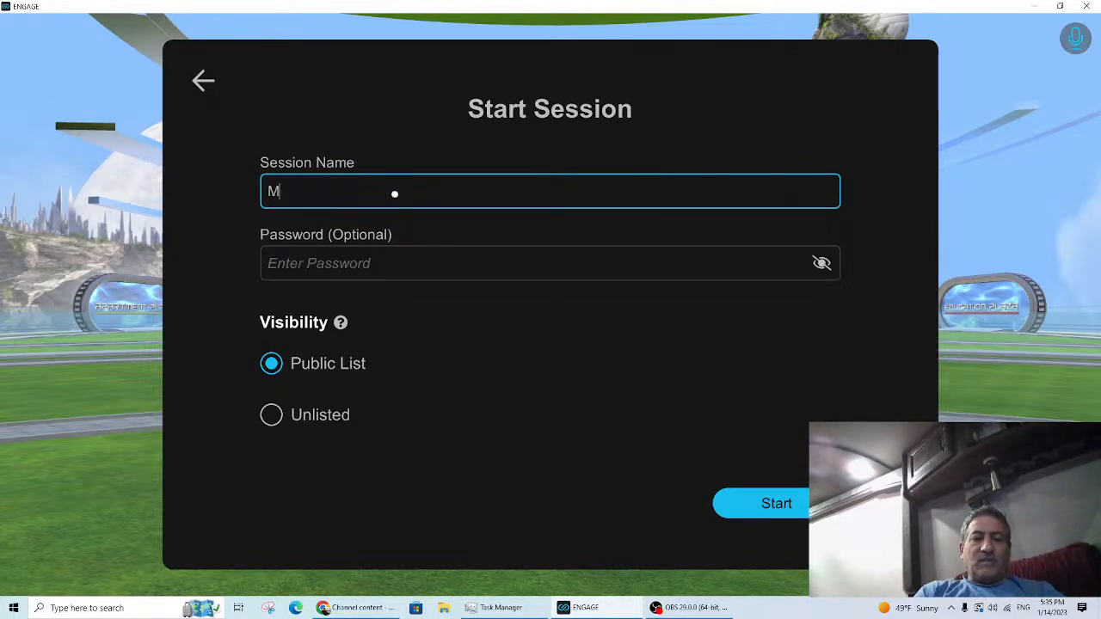
text(My first test session for Envisioning Sustainability)
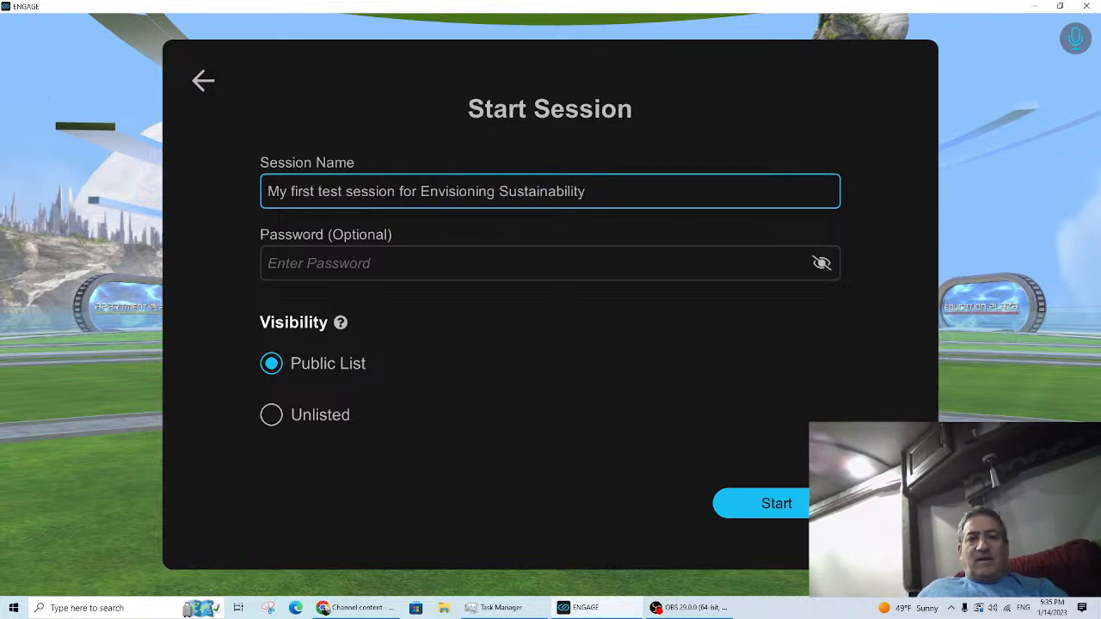
click(758, 502)
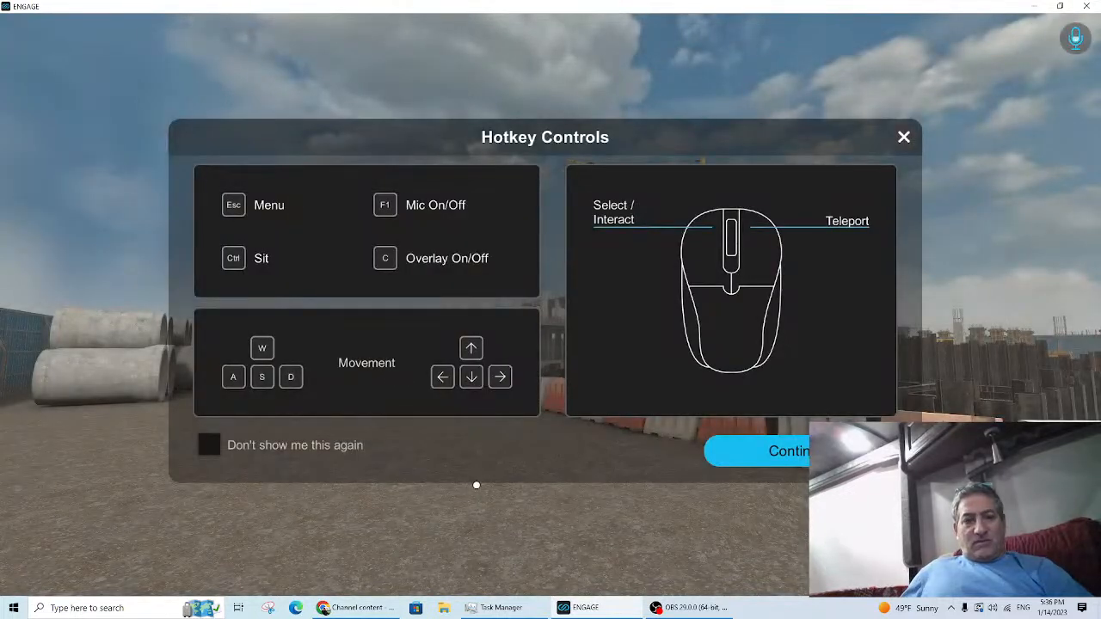
click(741, 453)
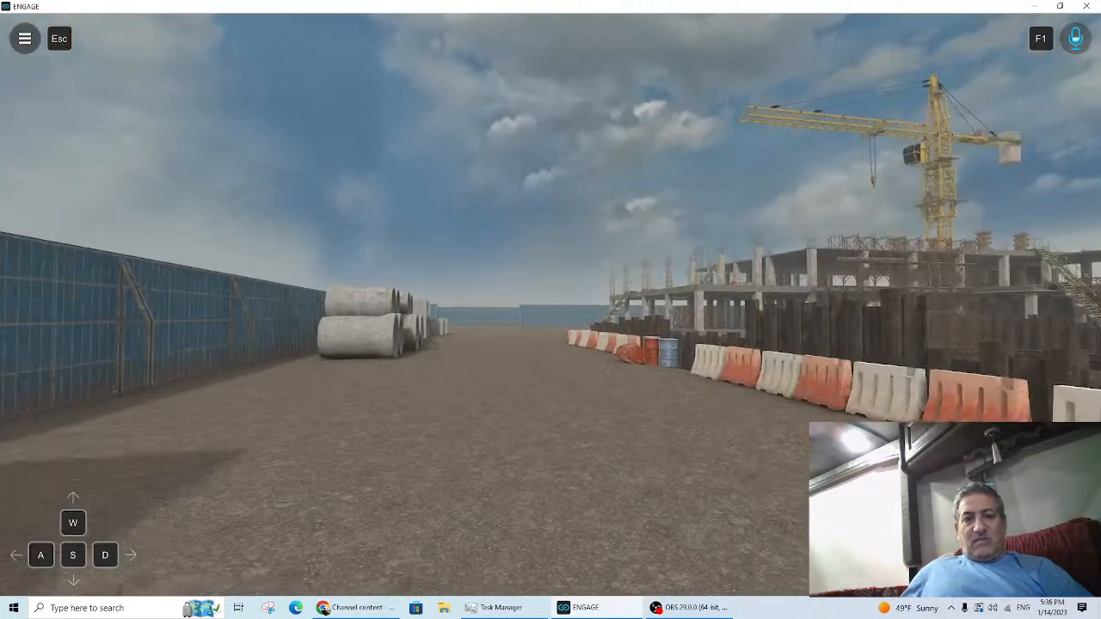
Step: Walk through the construction site and look around at the pipes, barriers and barrels
key(w)
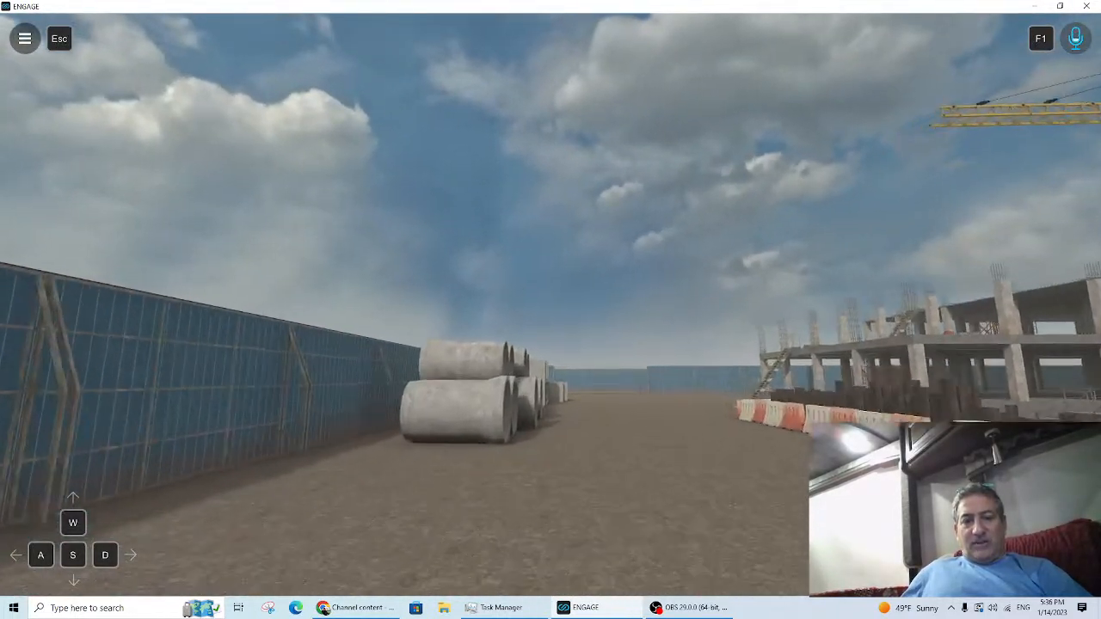
right_drag(344, 365, 366, 387)
key(w)
key(w)
key(w)
key(s)
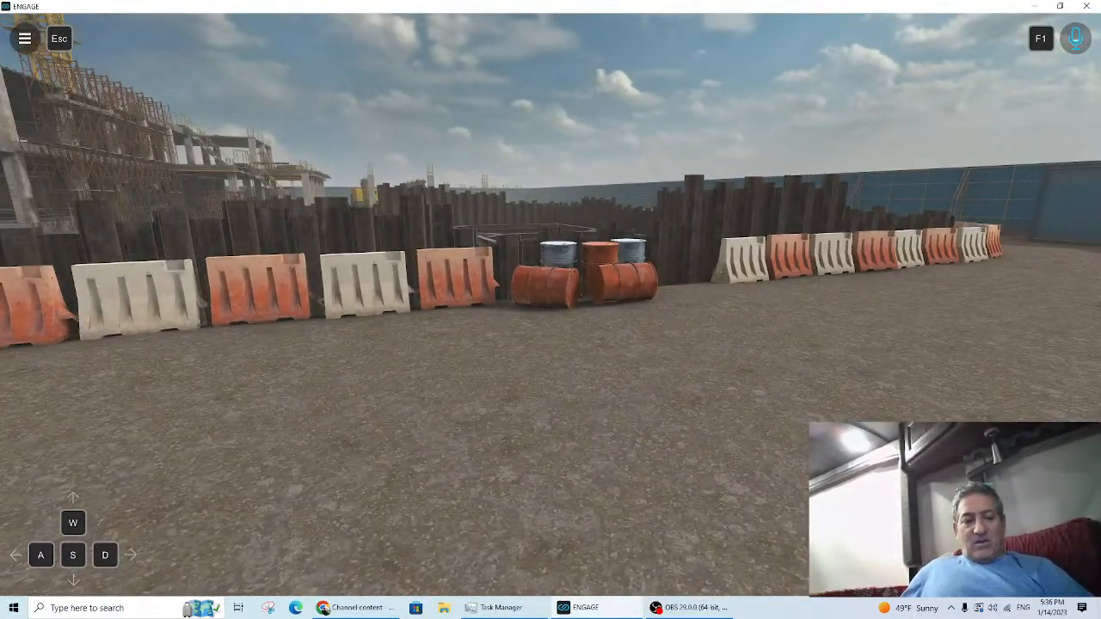
Step: Load BiodigestersonMars.engage from device storage, bringing the session to its Martian Surface location, and close the quiz form
key(Escape)
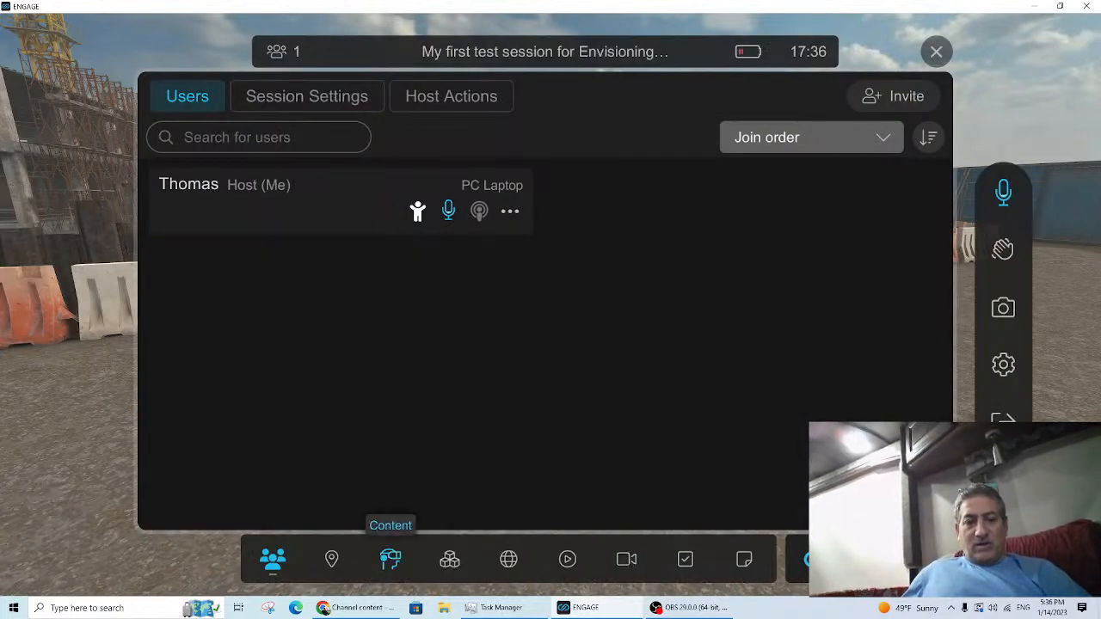
click(391, 559)
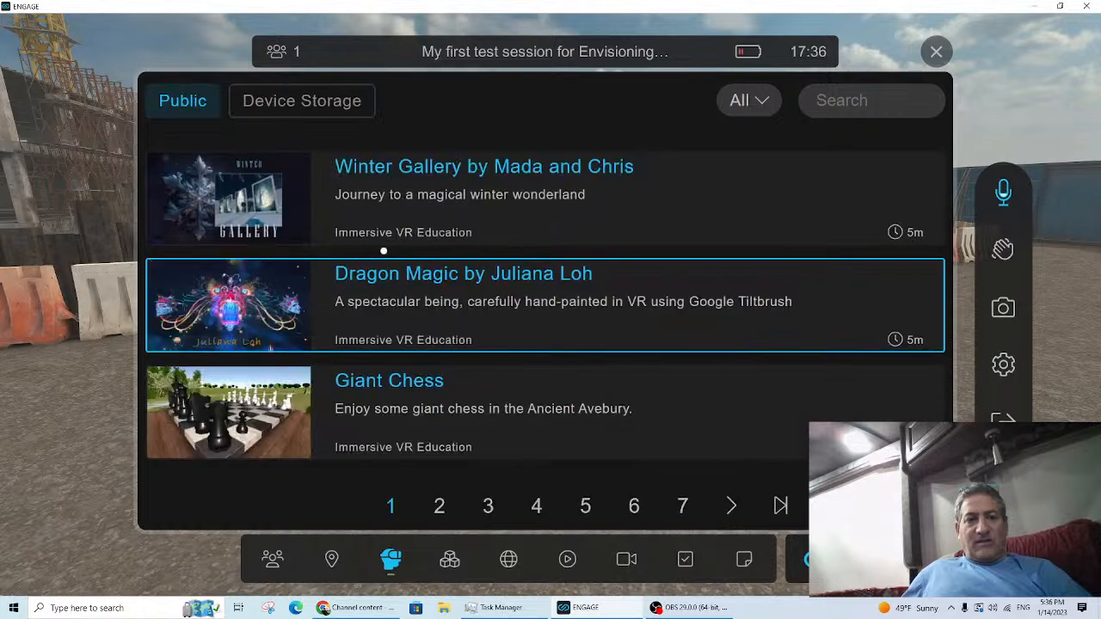
click(311, 100)
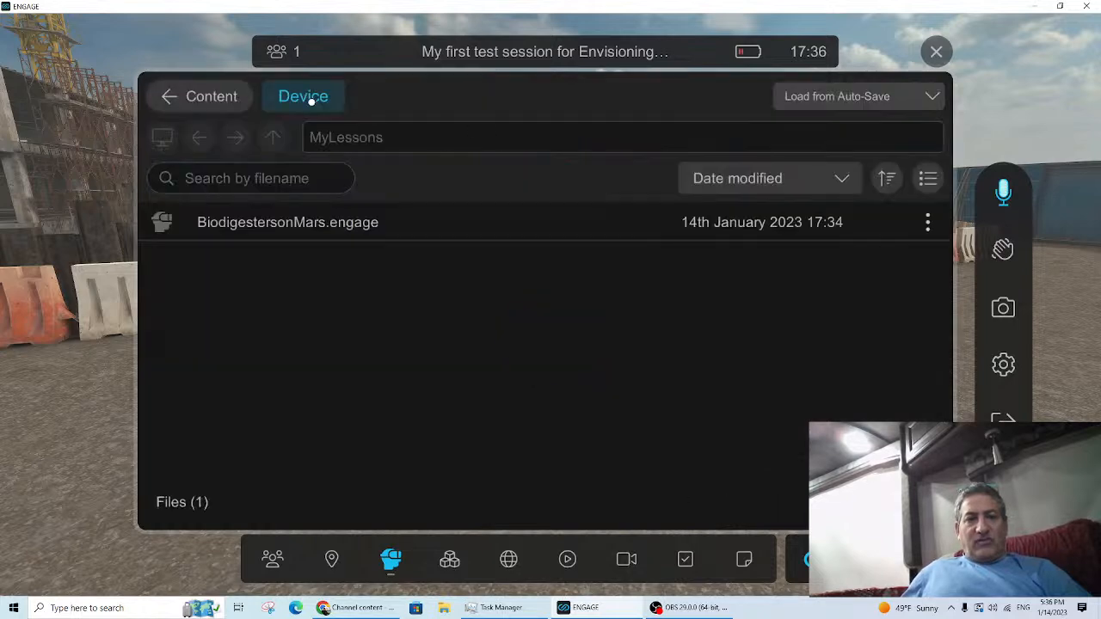
click(302, 222)
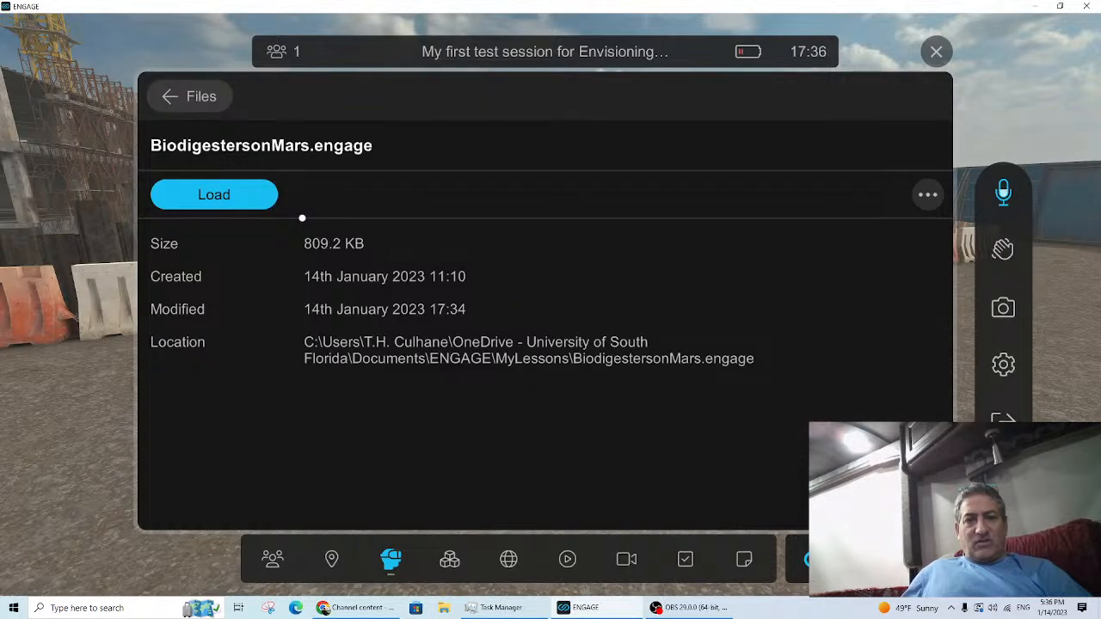
click(223, 195)
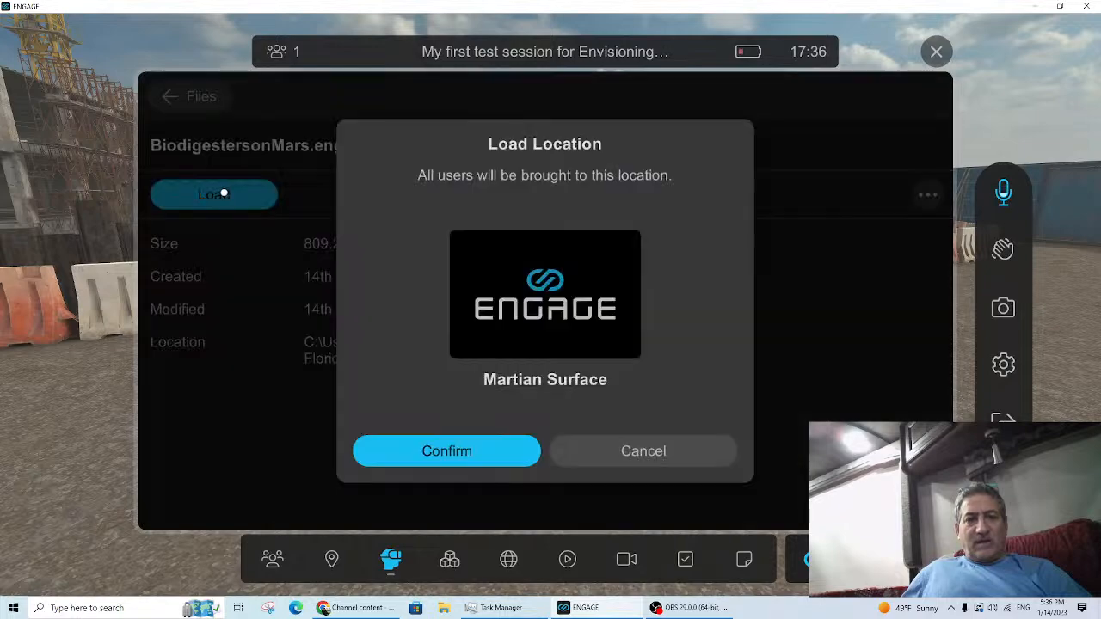
click(430, 450)
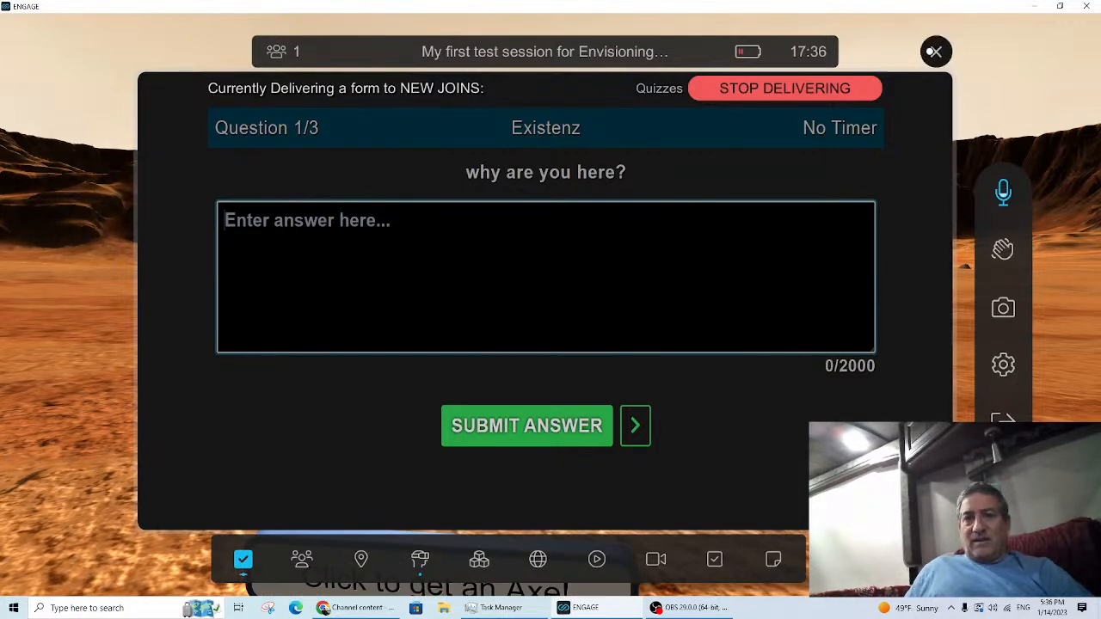
click(934, 52)
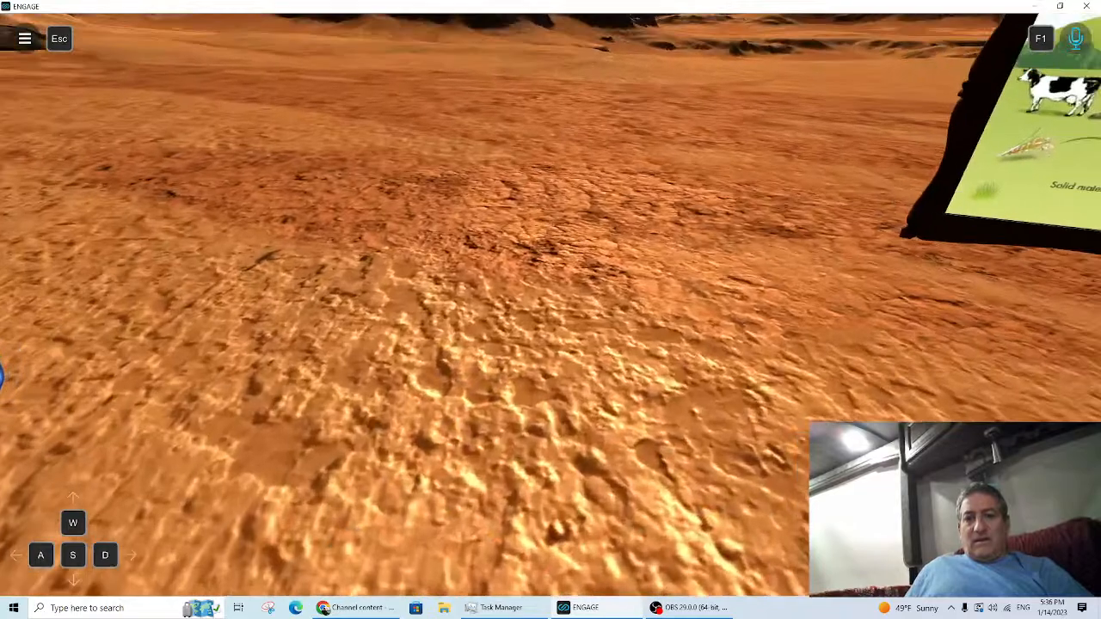
Step: Walk across the Martian scene past the rover and video screen and trigger the "Blow it up!" button
right_drag(551, 309, 293, 288)
right_drag(550, 310, 250, 327)
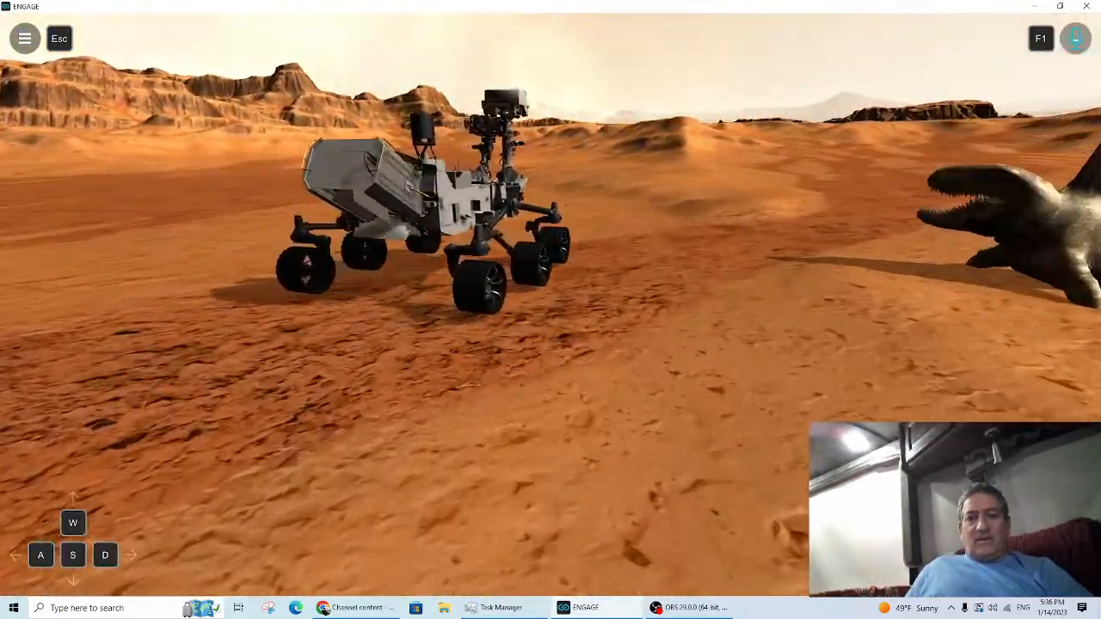
right_drag(550, 310, 830, 284)
key(s)
key(s)
right_drag(550, 310, 667, 298)
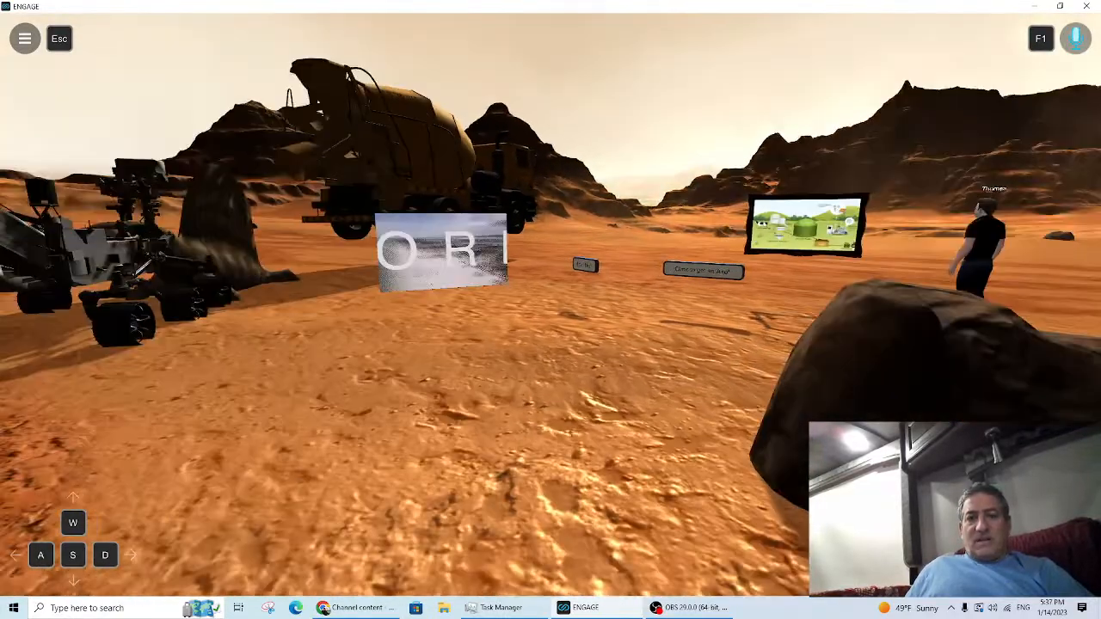
key(w)
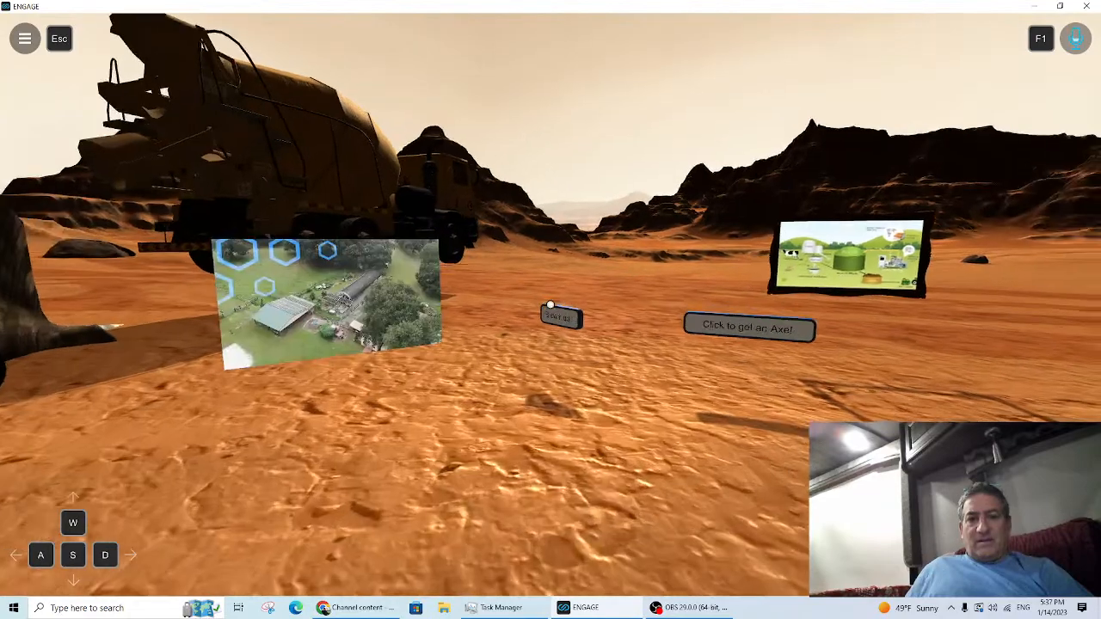
key(w)
key(a)
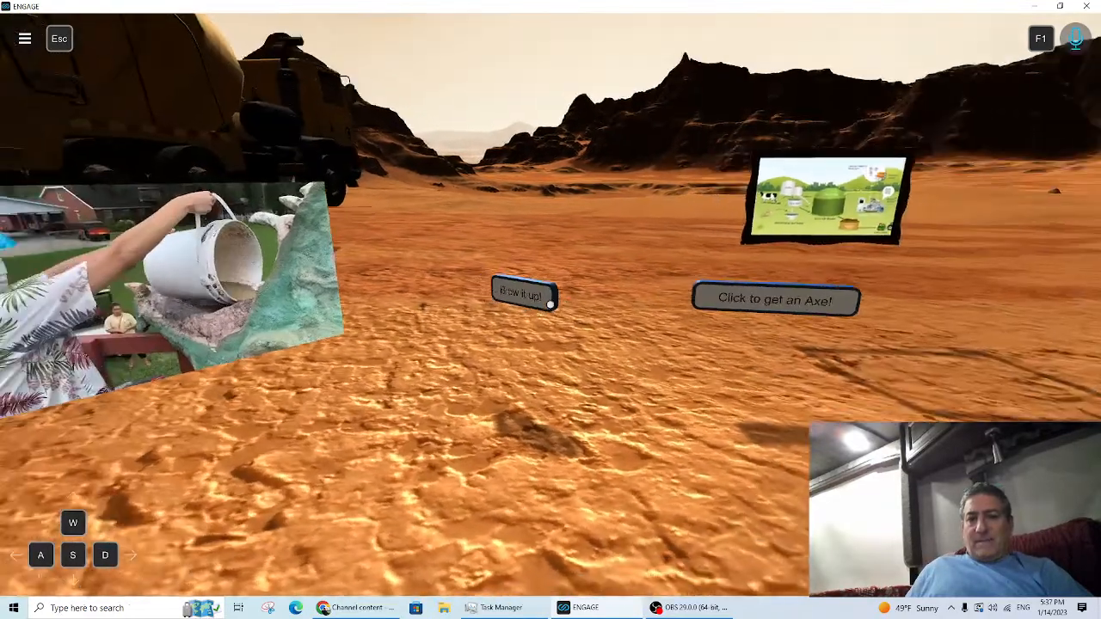
key(a)
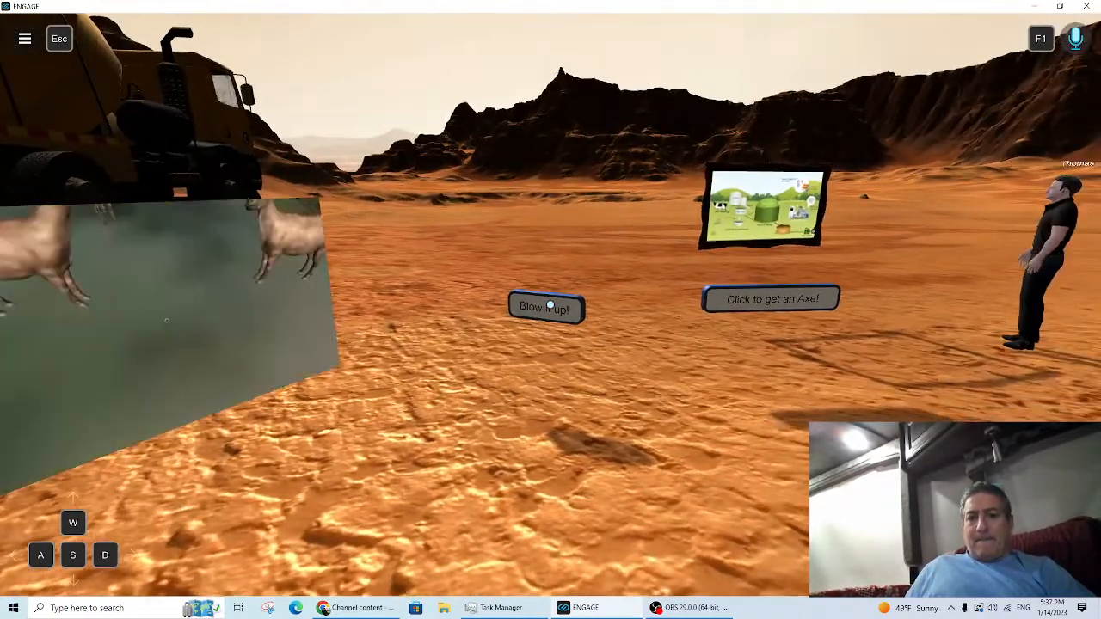
click(550, 305)
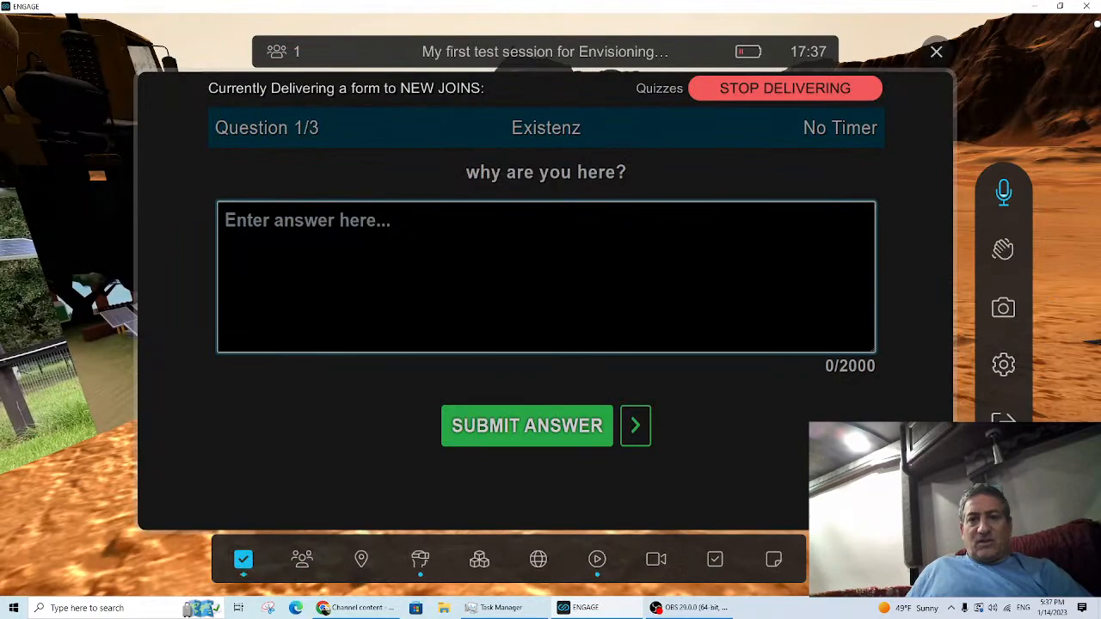
Step: Stop delivering the Existenz quiz form to new joins and return to the scene
click(933, 52)
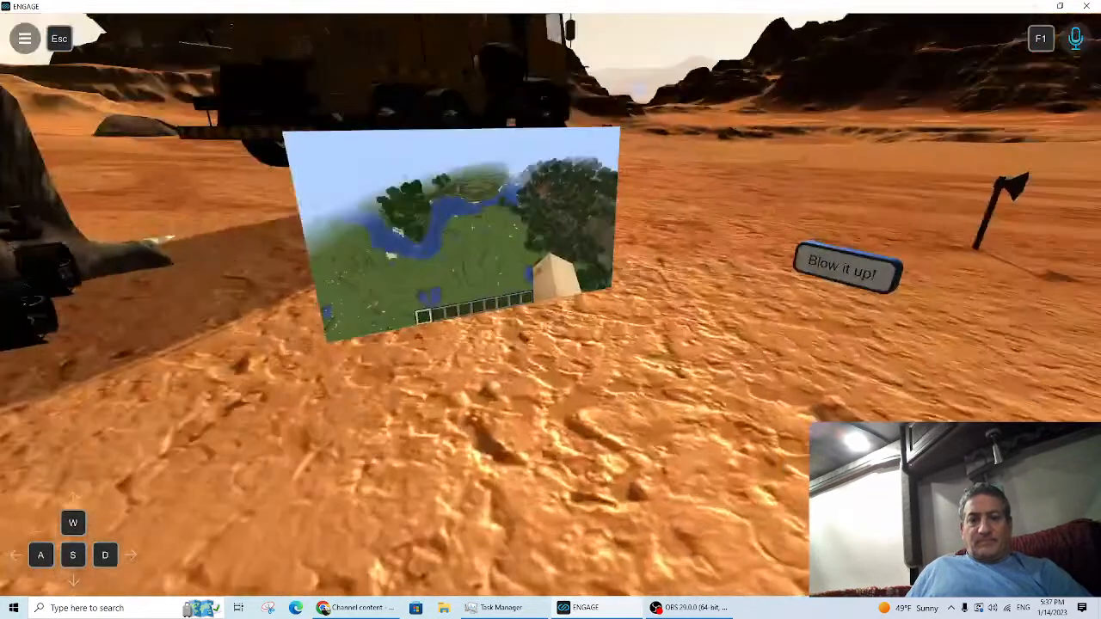
key(Escape)
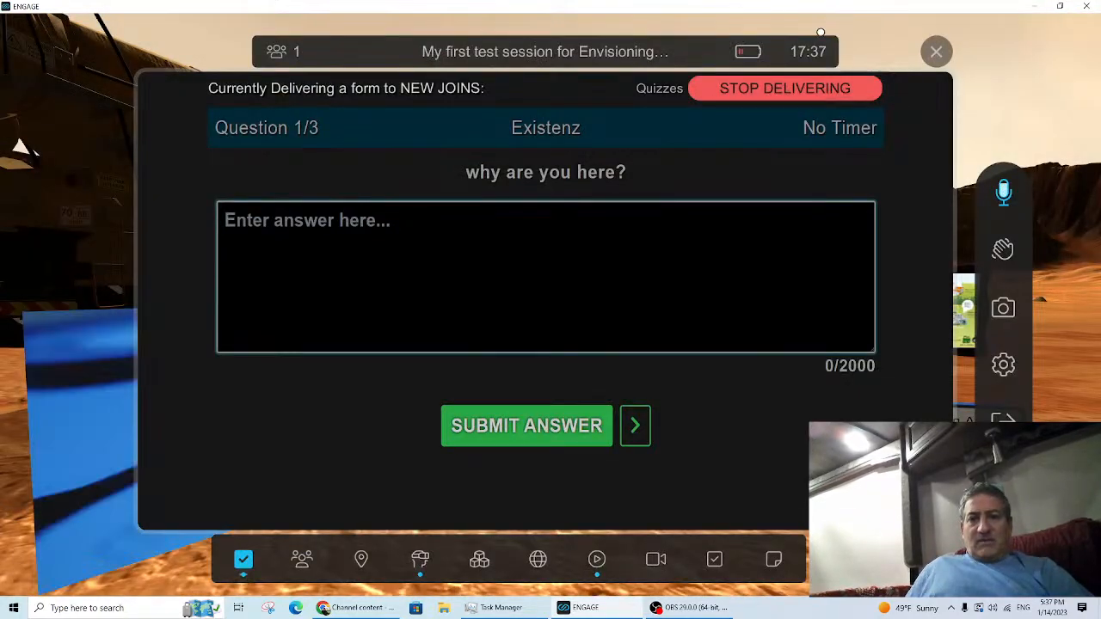
click(841, 86)
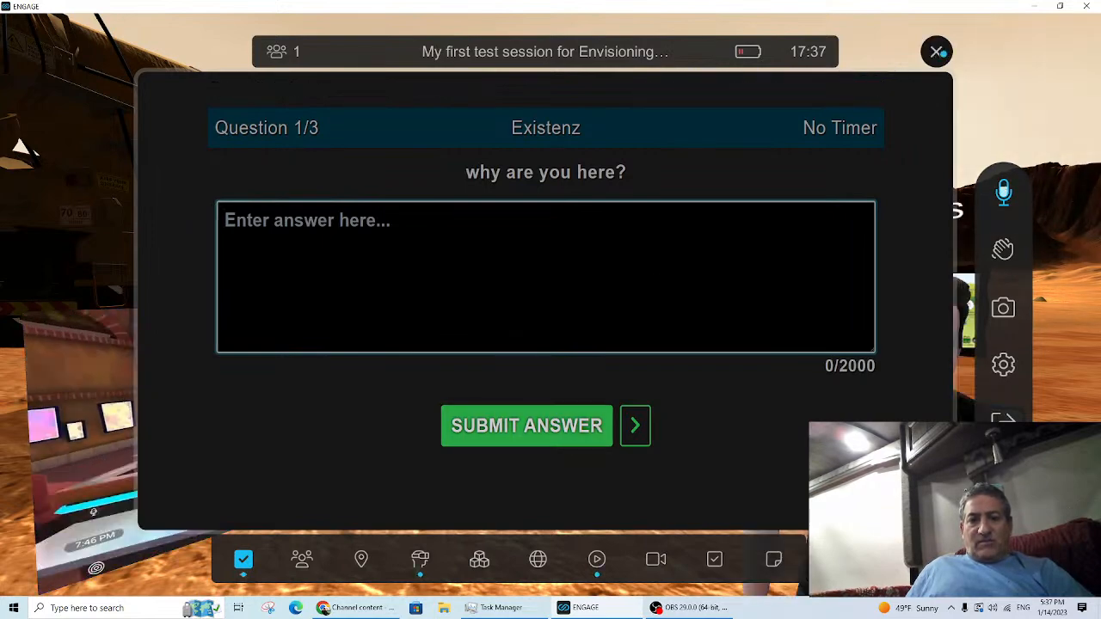
click(936, 52)
Step: Start a new in-session recording that captures everyone and return to the scene
key(Escape)
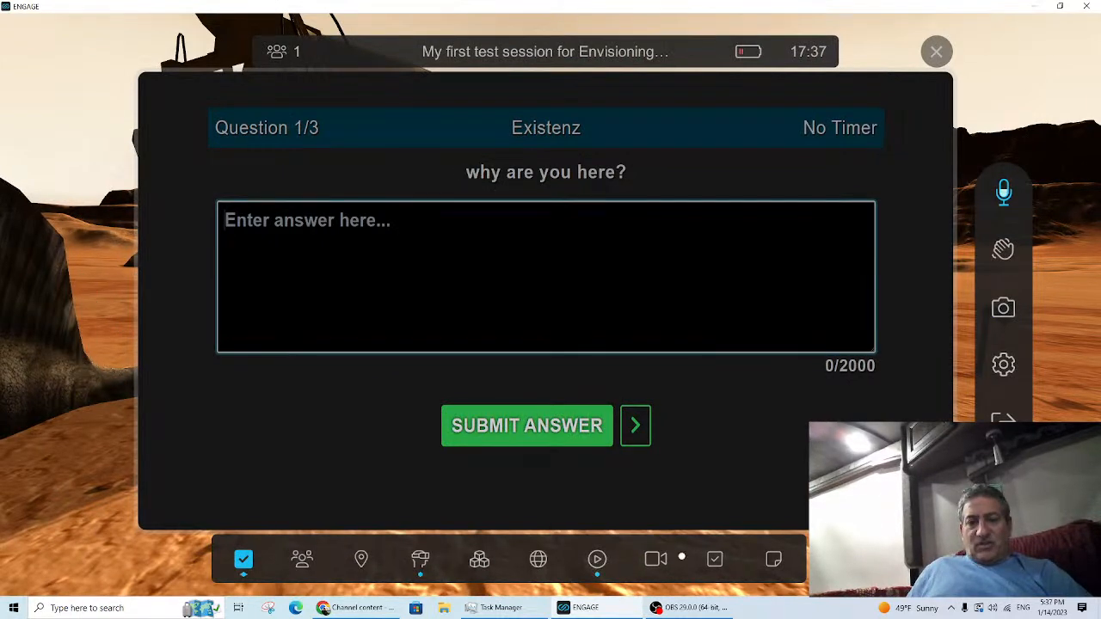
click(655, 560)
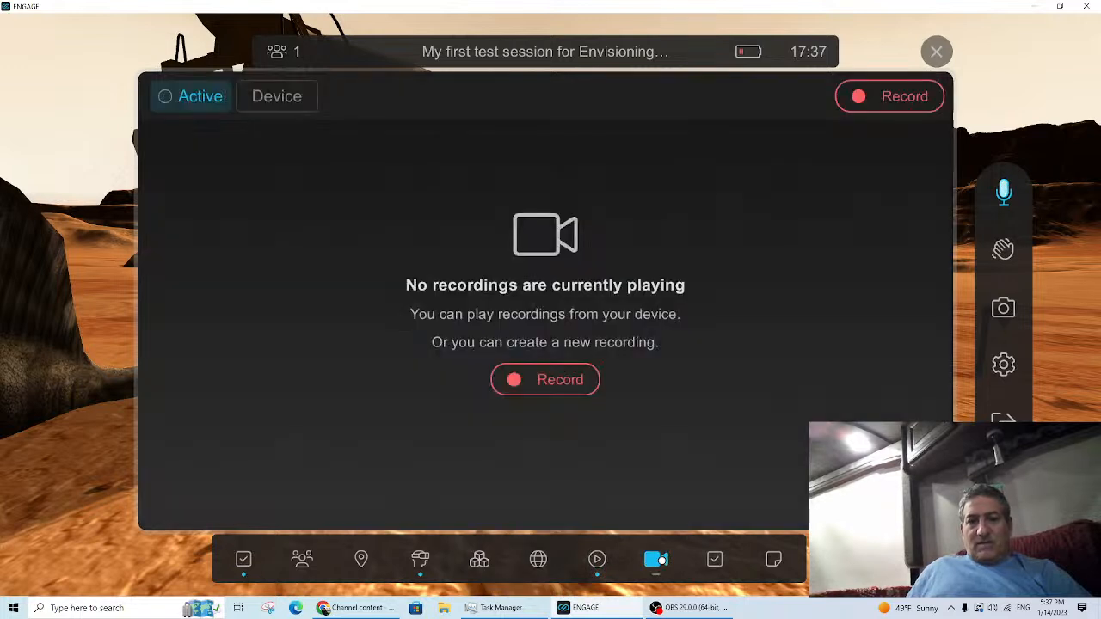
click(585, 383)
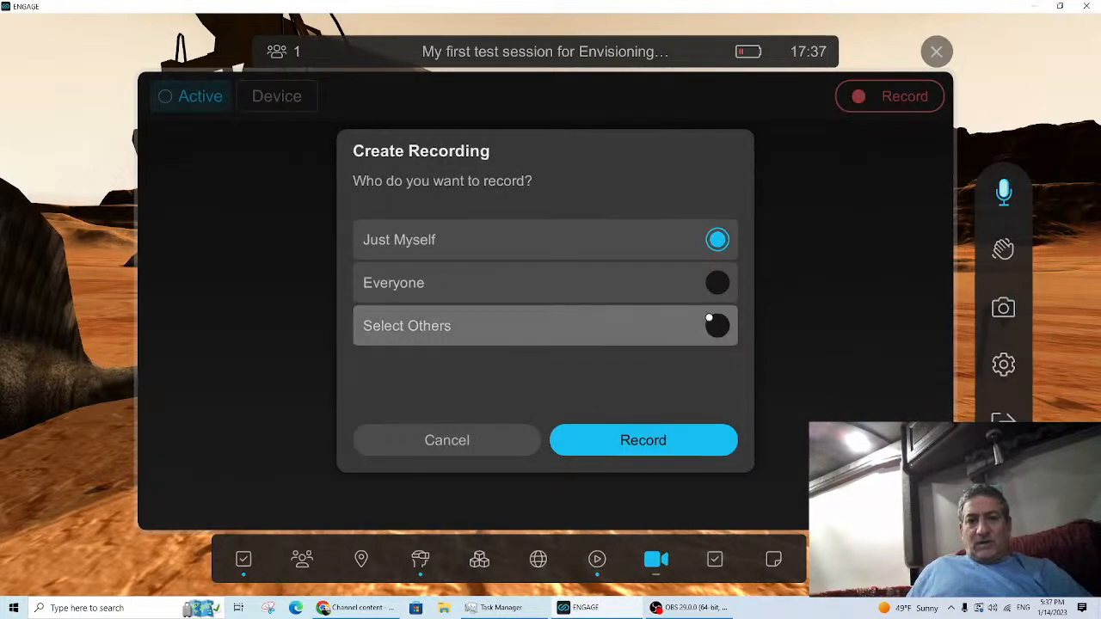
click(661, 442)
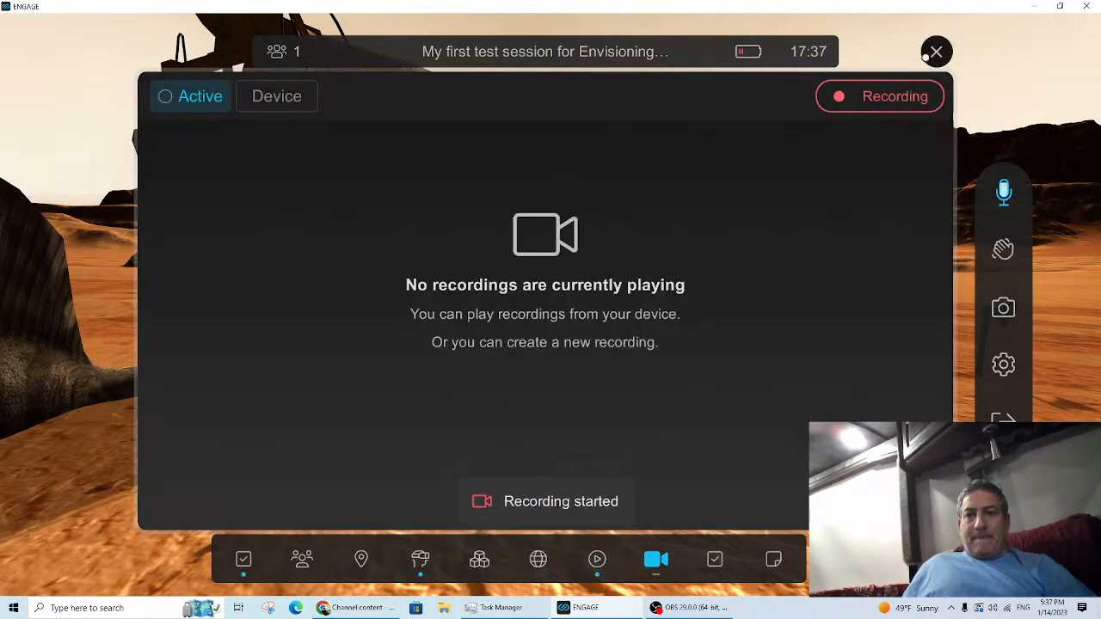
click(943, 55)
Step: Walk around the dark rock and look over the rover and the surrounding Martian landscape
key(w)
key(w)
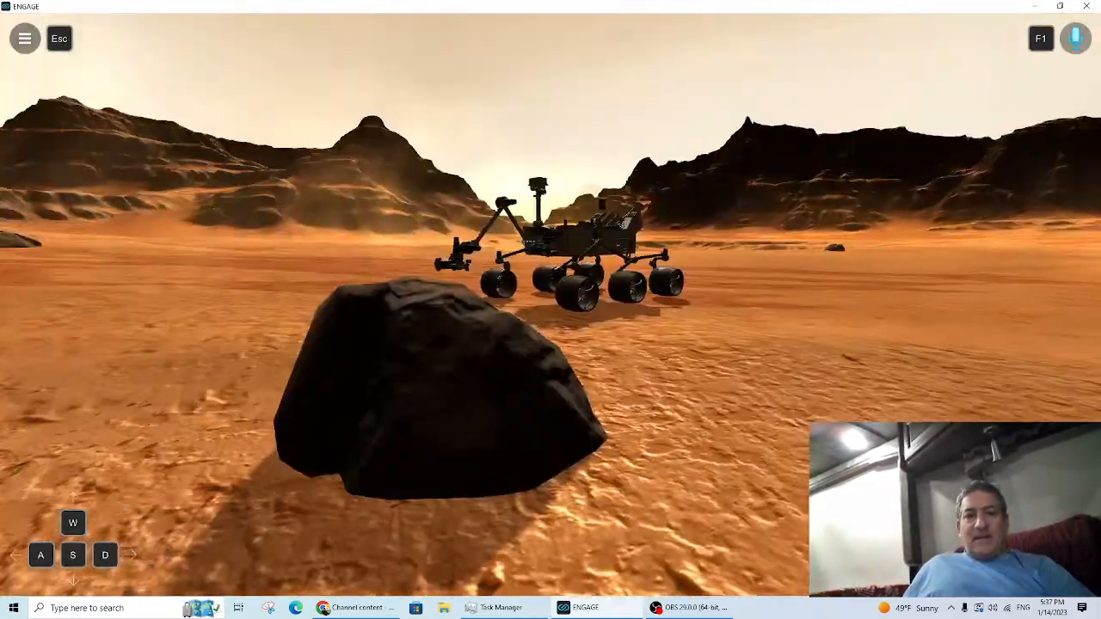
key(w)
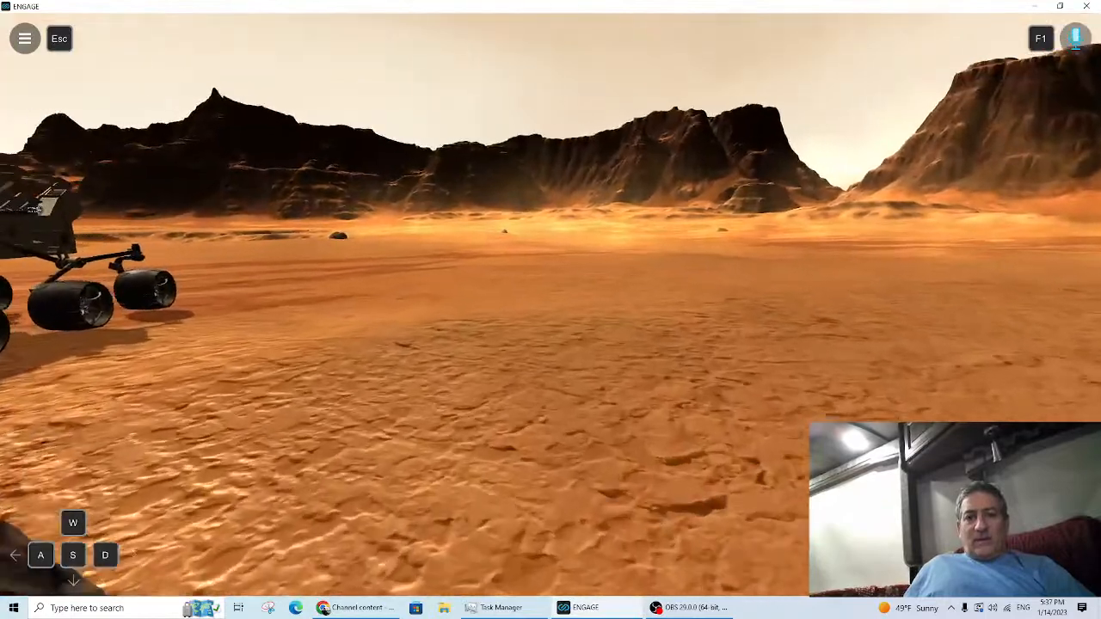
key(s)
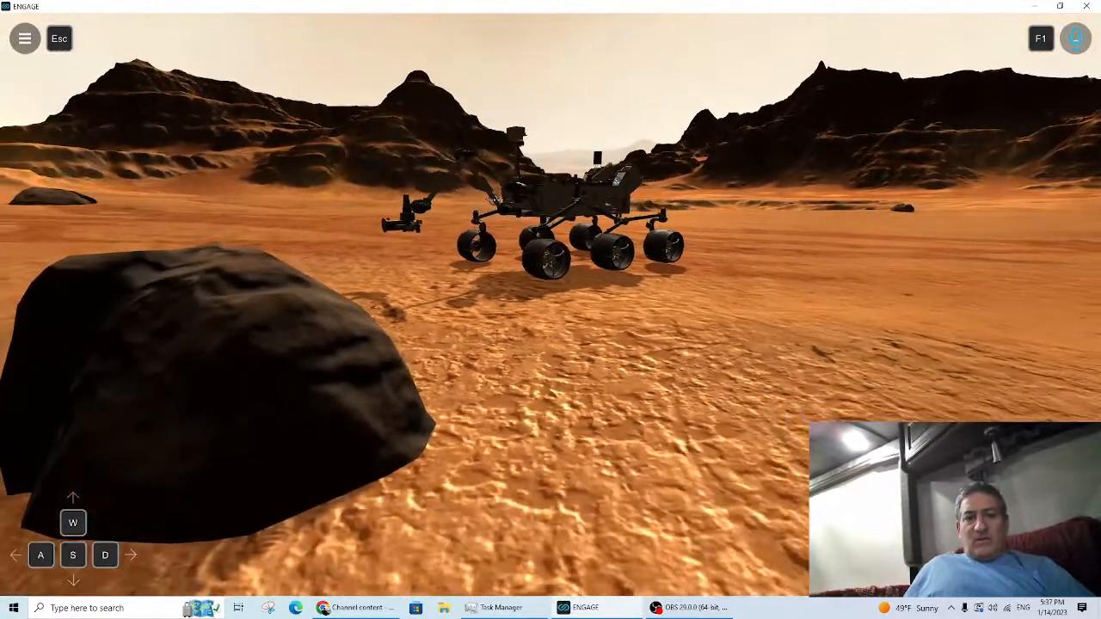
key(w)
Step: Reload BiodigestersonMars.engage from device storage and stop delivering its quiz form to new joins
key(Escape)
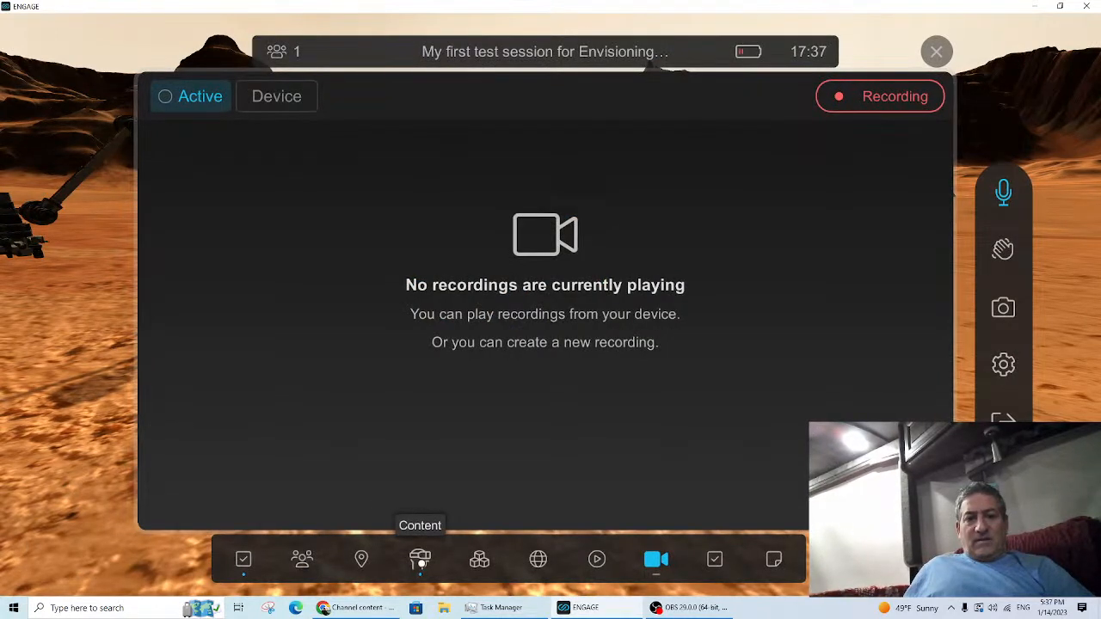
click(421, 561)
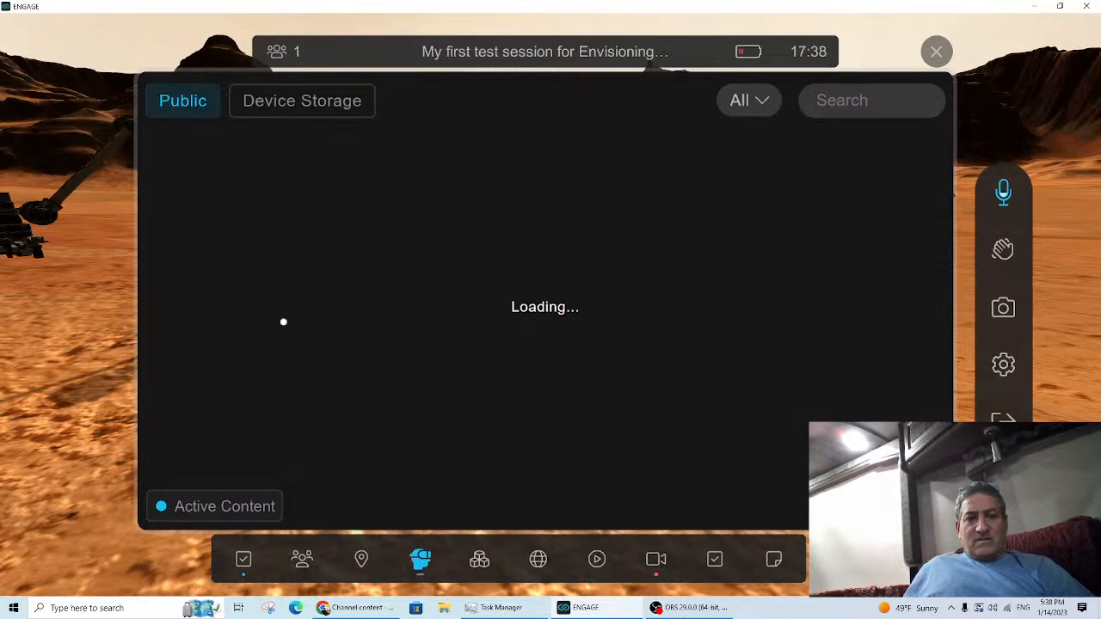
click(309, 113)
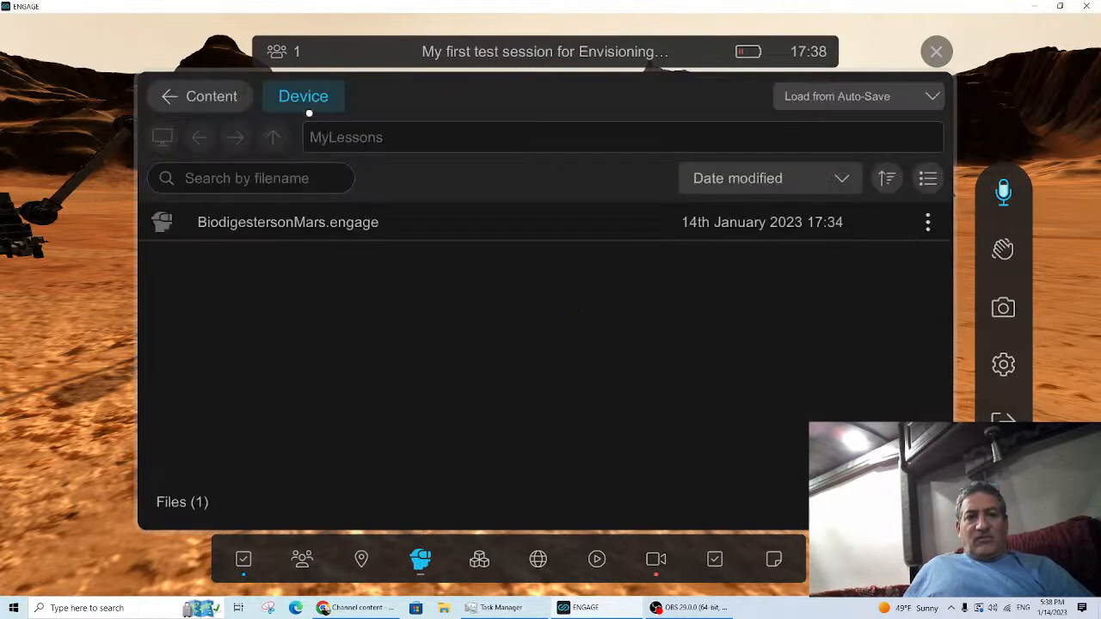
click(341, 225)
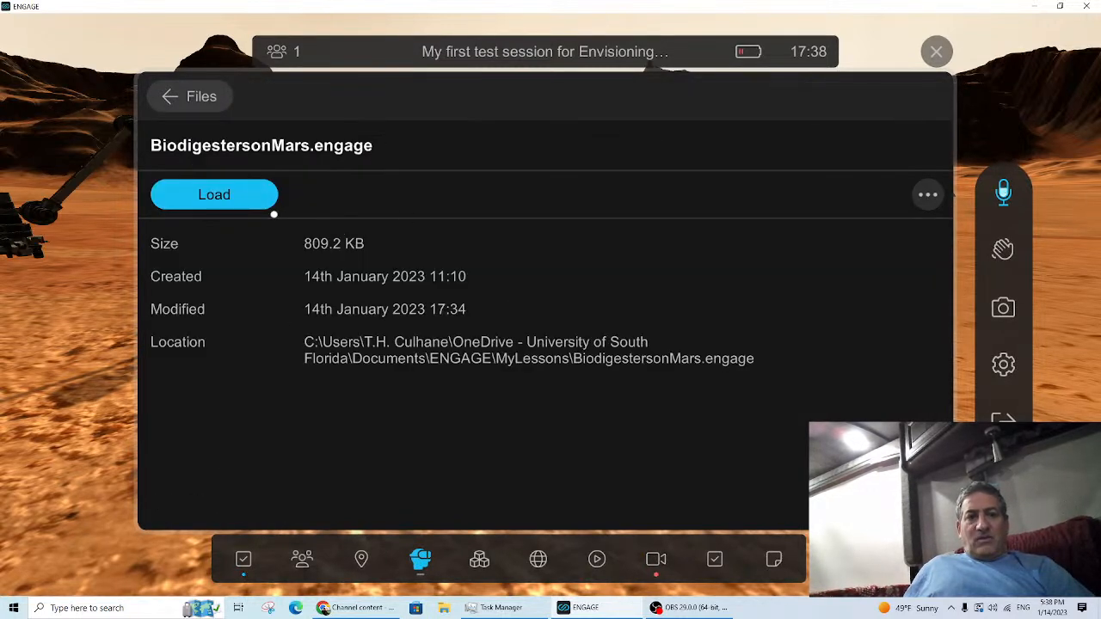
click(215, 195)
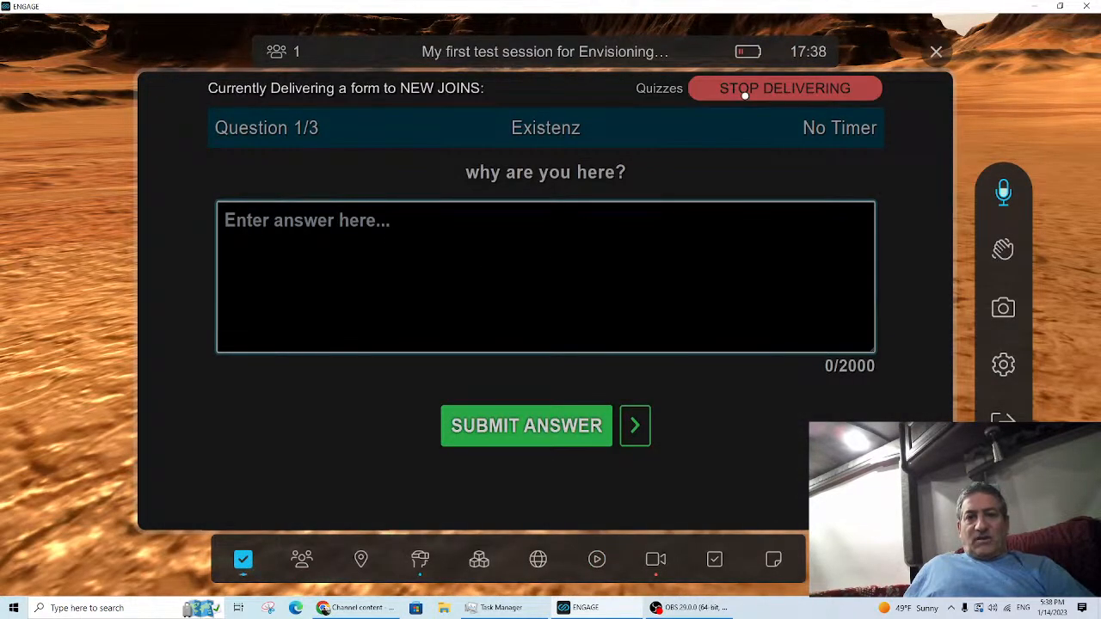
click(744, 89)
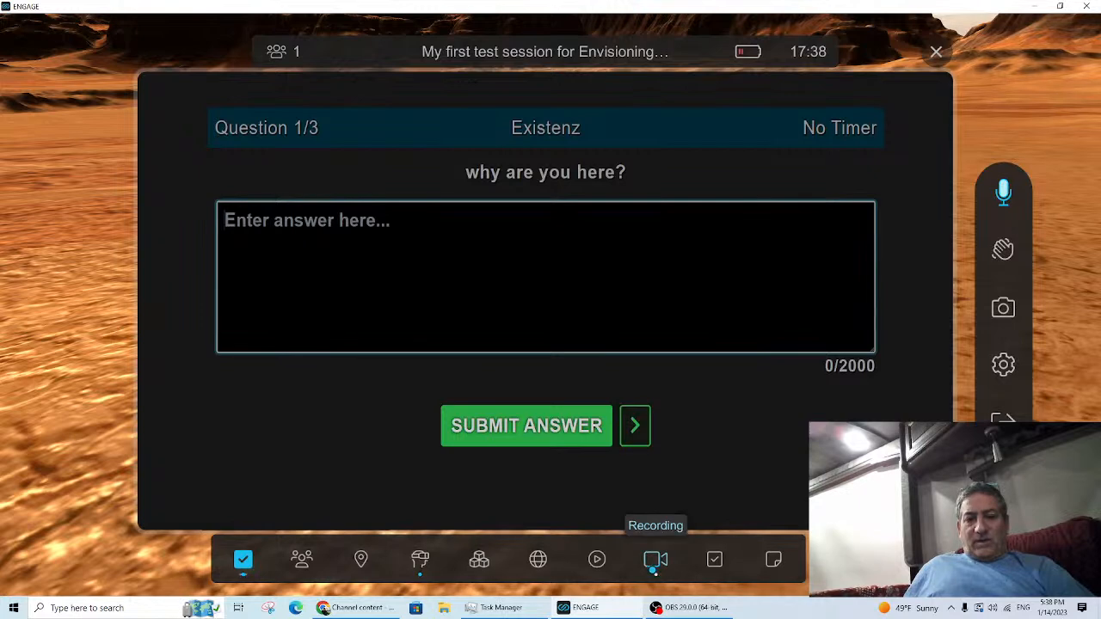
Step: Check the details of the running recording and return to the Martian scene
click(654, 560)
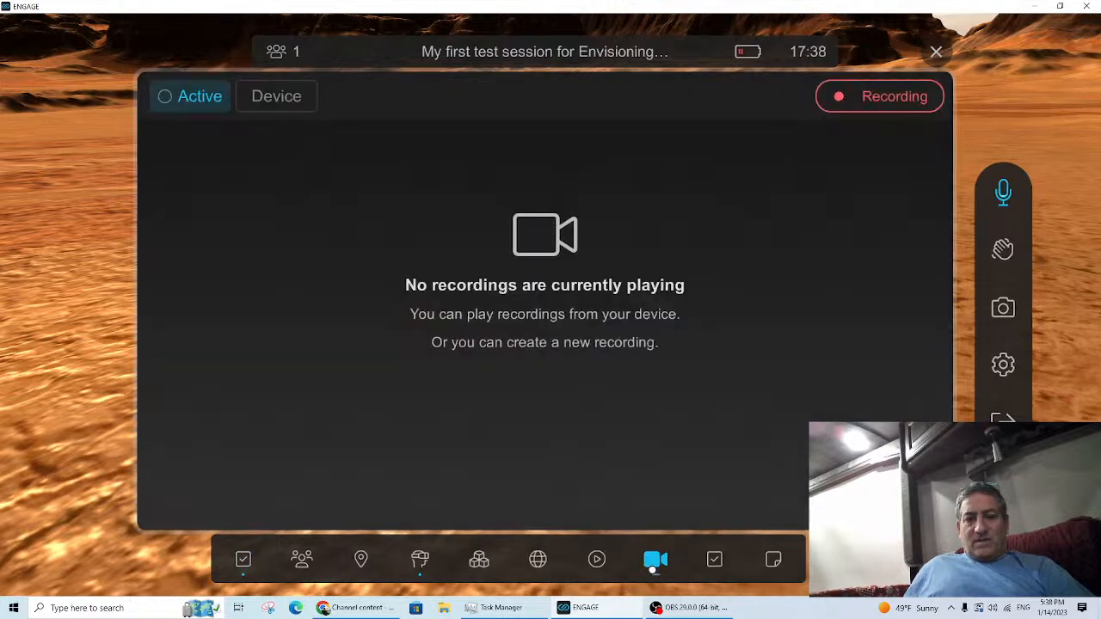
click(887, 101)
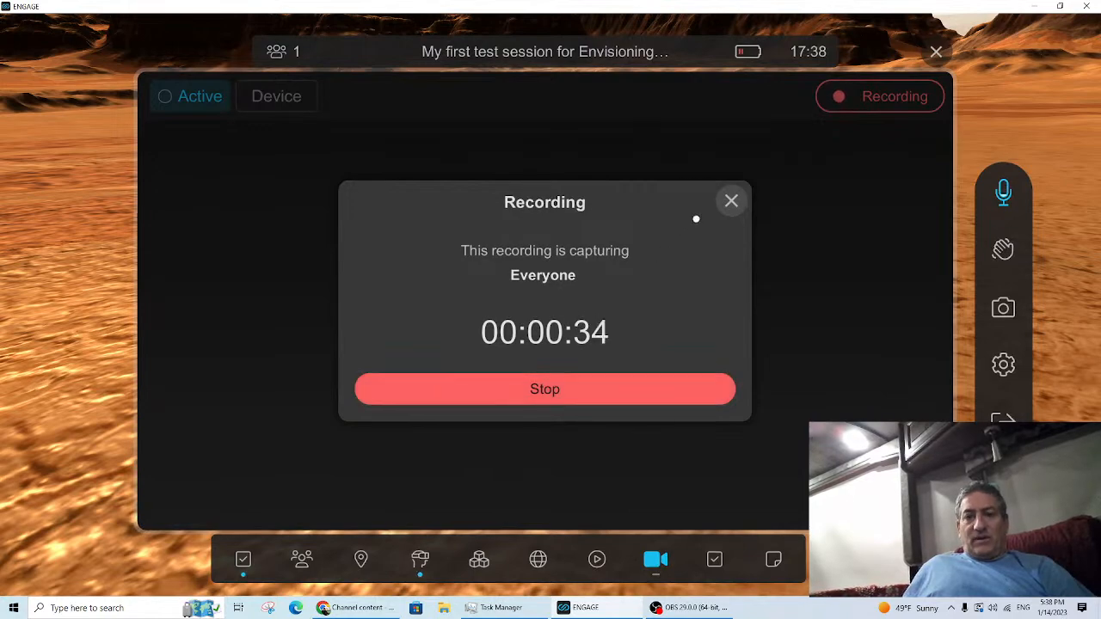
click(730, 202)
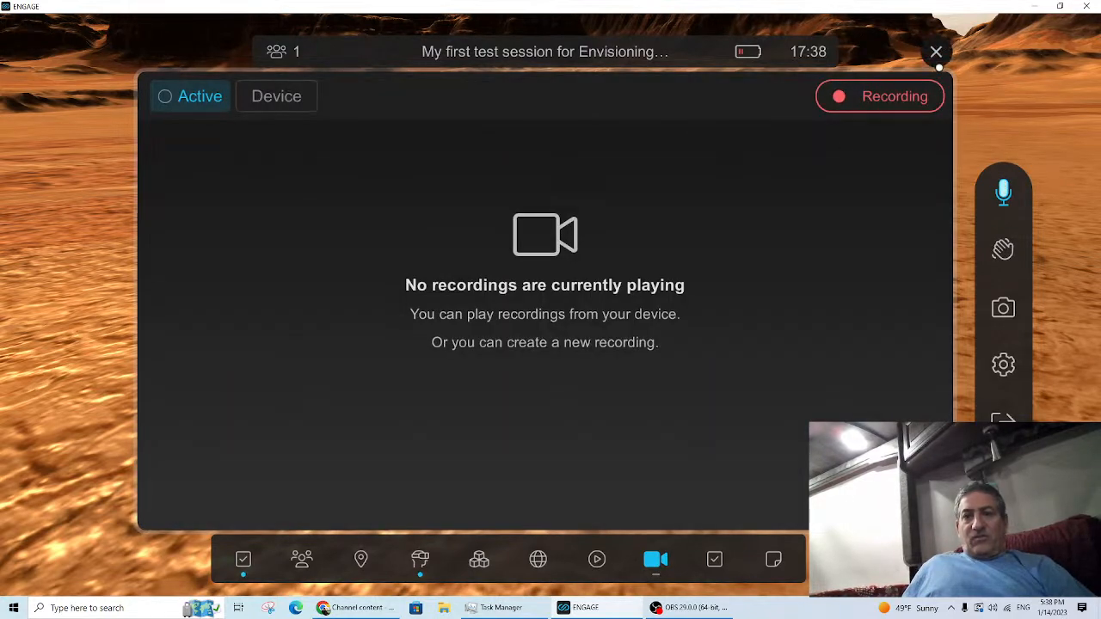
click(935, 53)
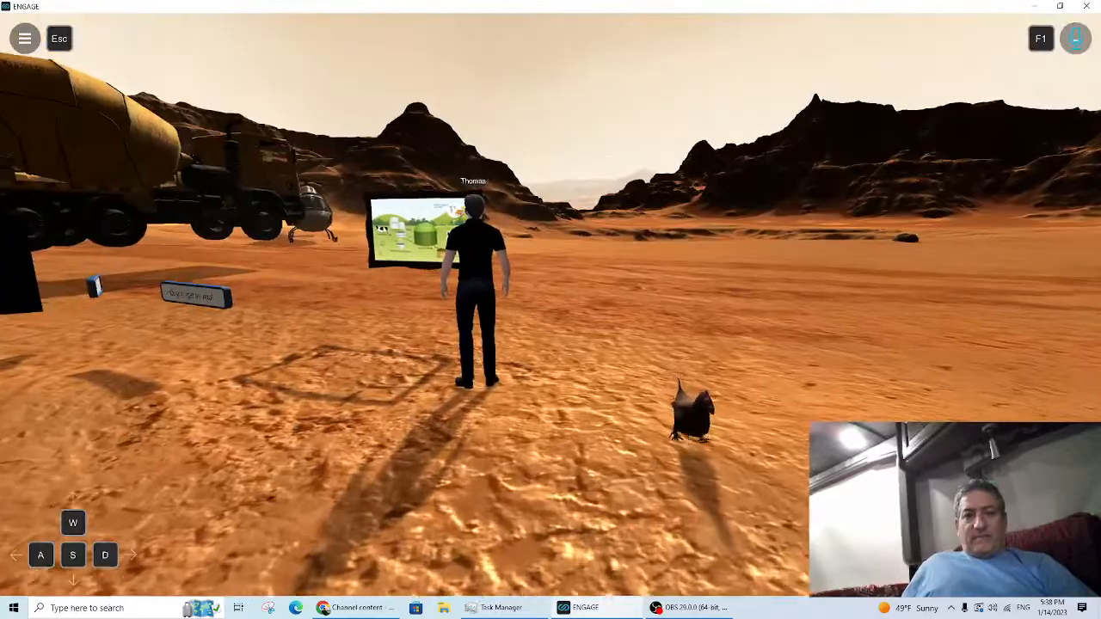
Step: Walk over to the "Blow it up!" sign in the scene and trigger its explosion twice
key(w)
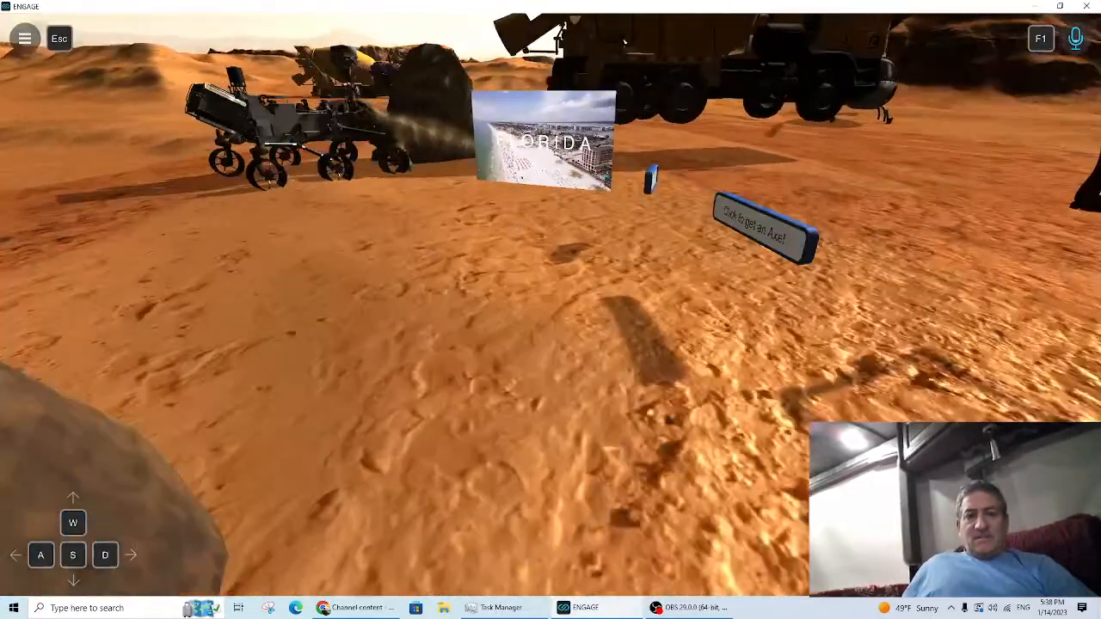
key(w)
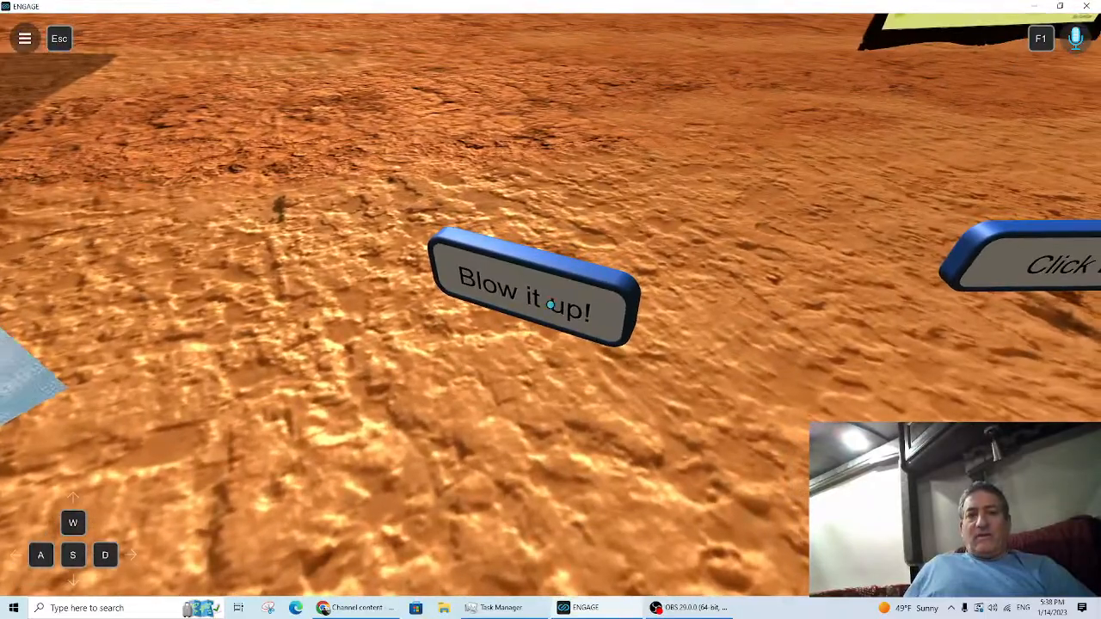
click(551, 305)
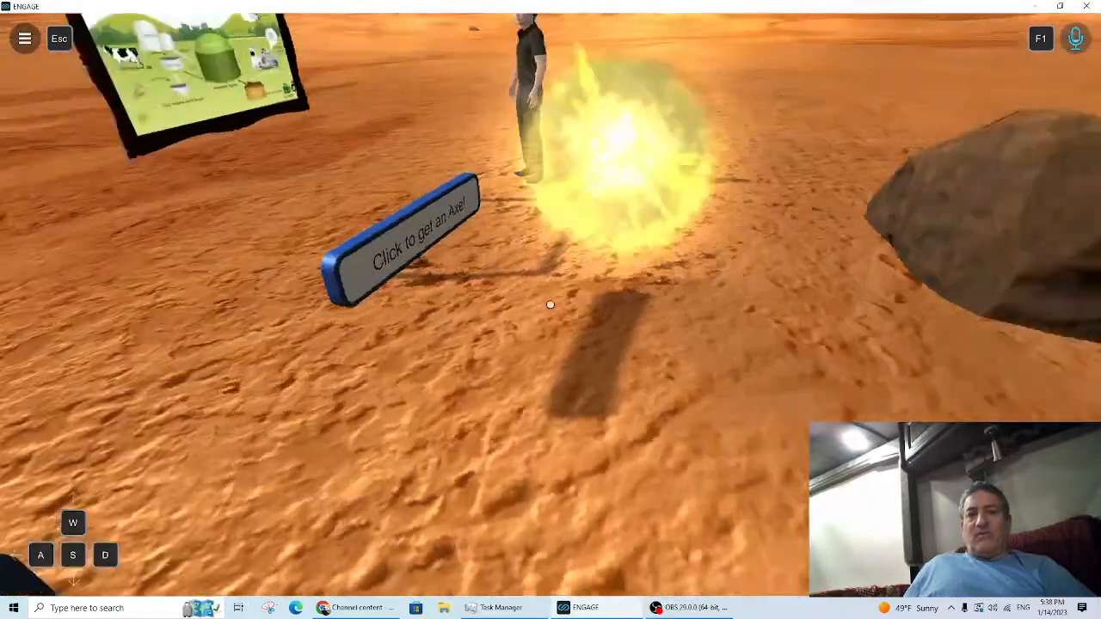
key(s)
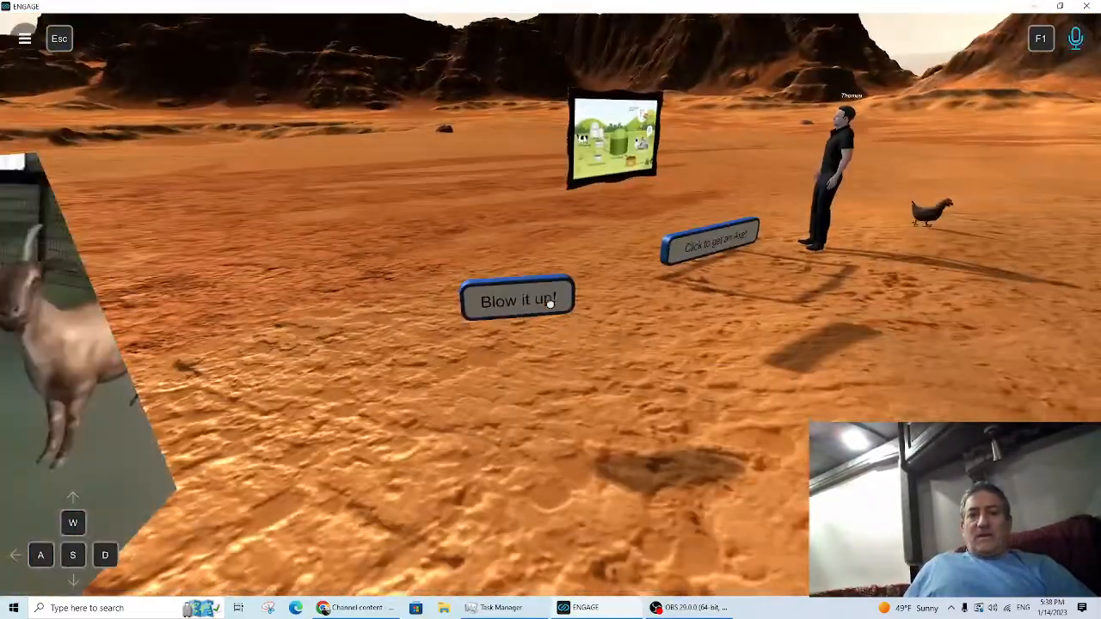
click(550, 305)
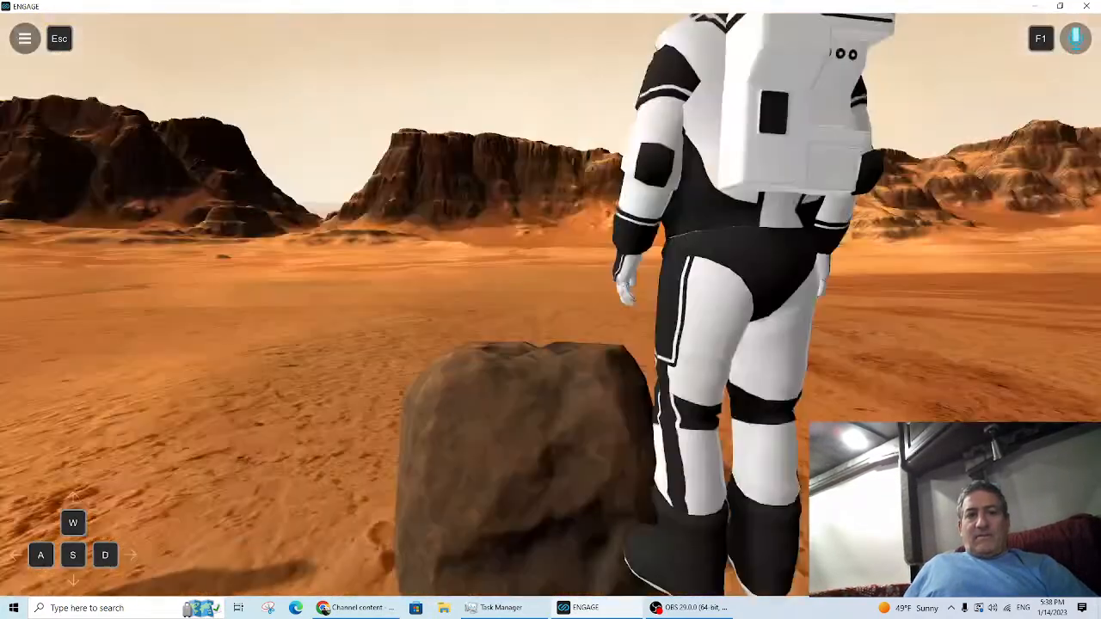
Step: Walk through the Martian scene to look over the astronaut, dinosaur, cement mixer truck and helicopter from several sides
key(s)
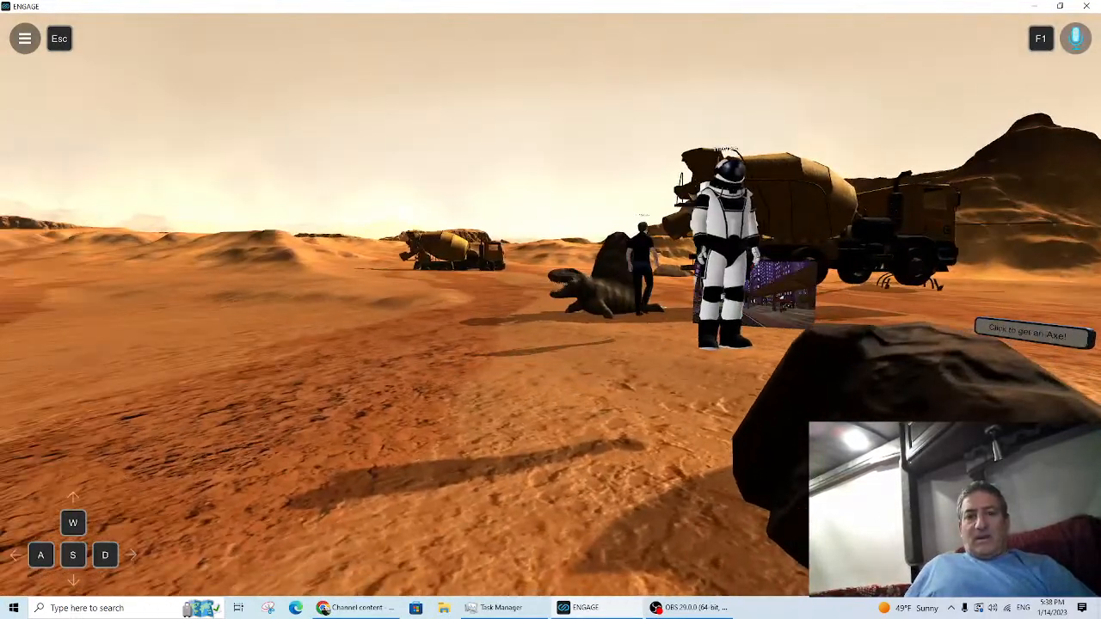
key(w)
key(w)
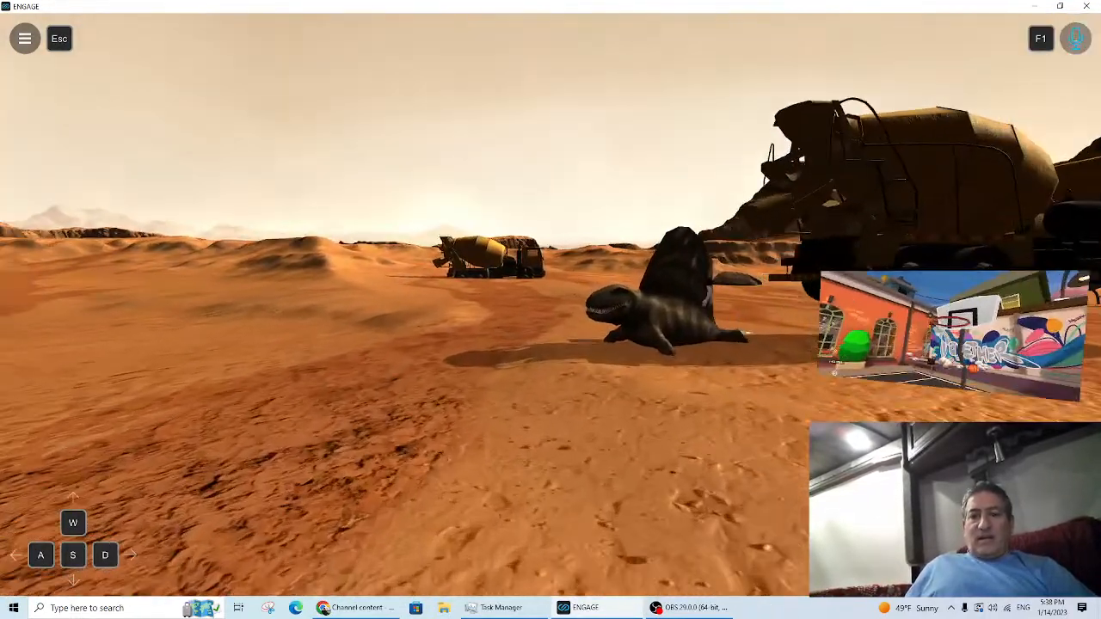
key(w)
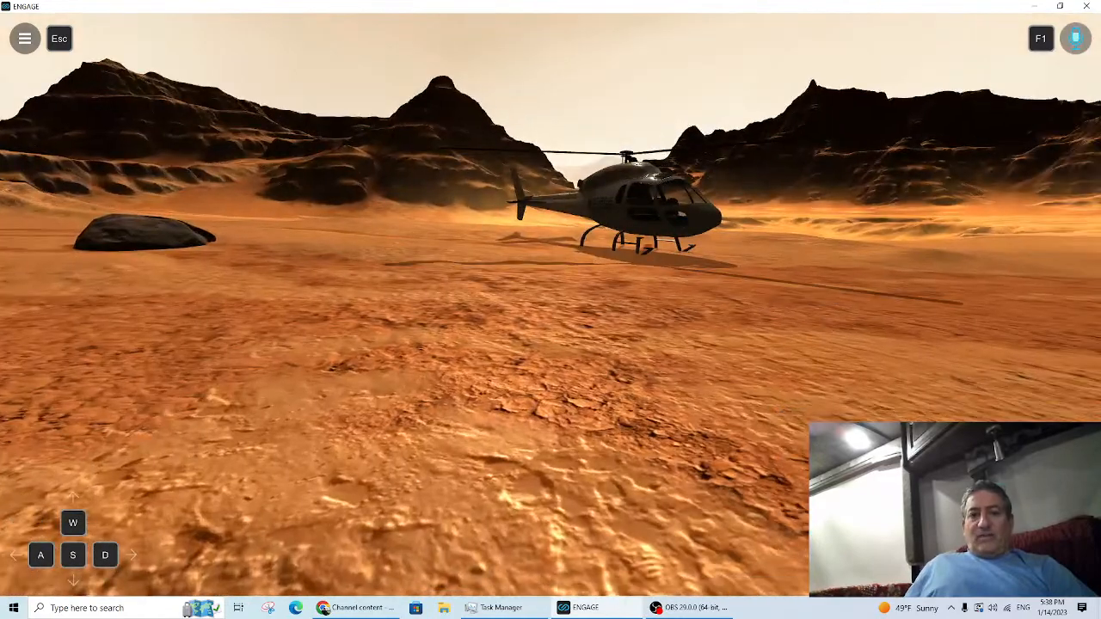
key(w)
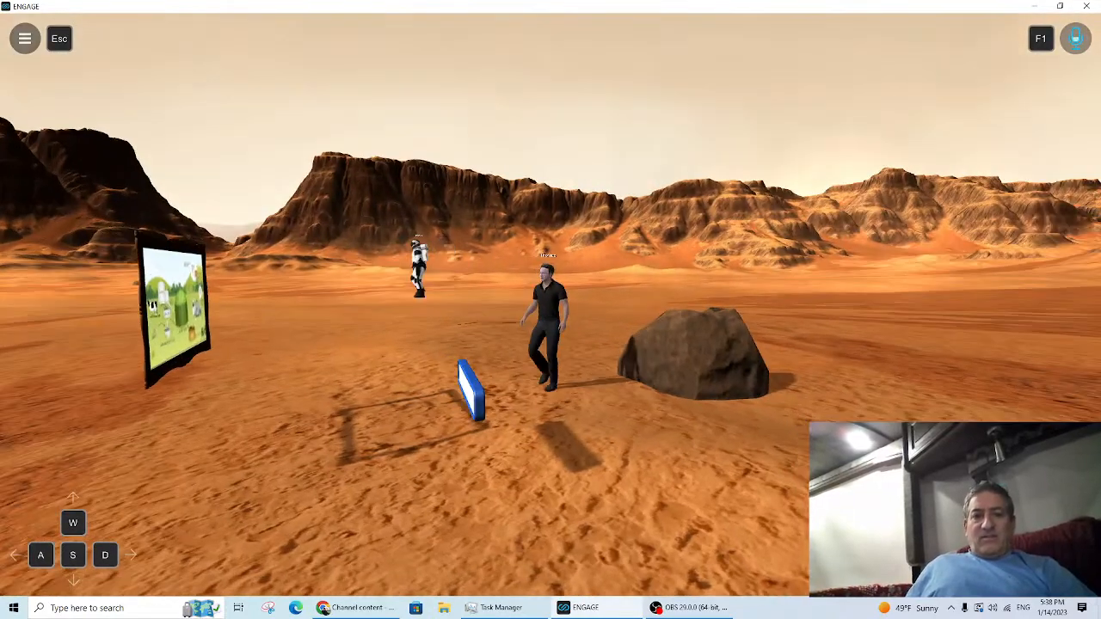
key(w)
key(w)
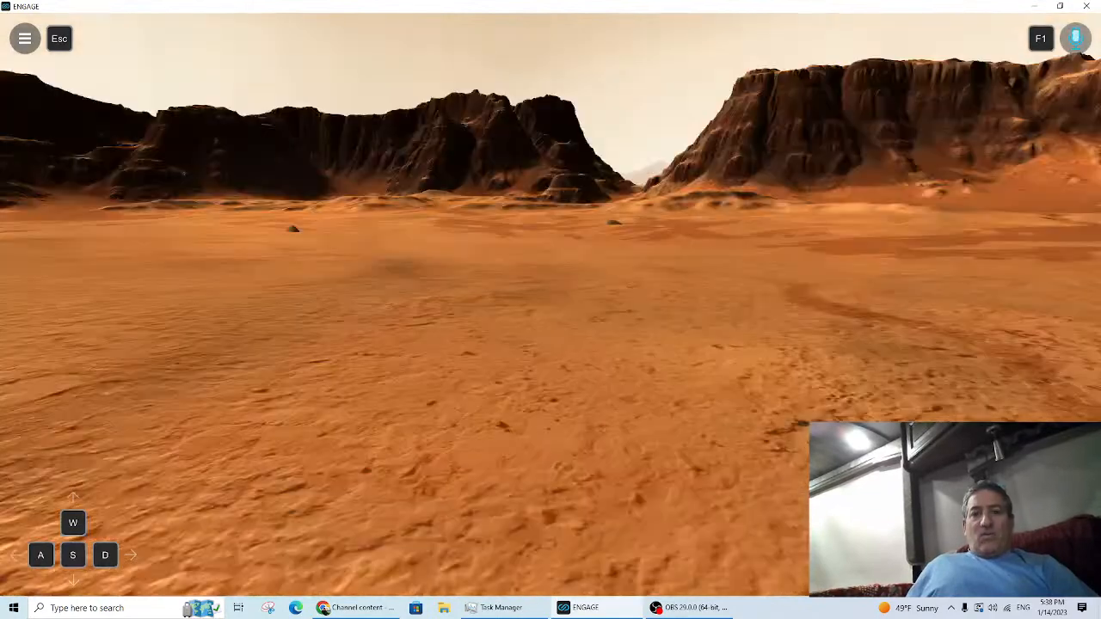
key(w)
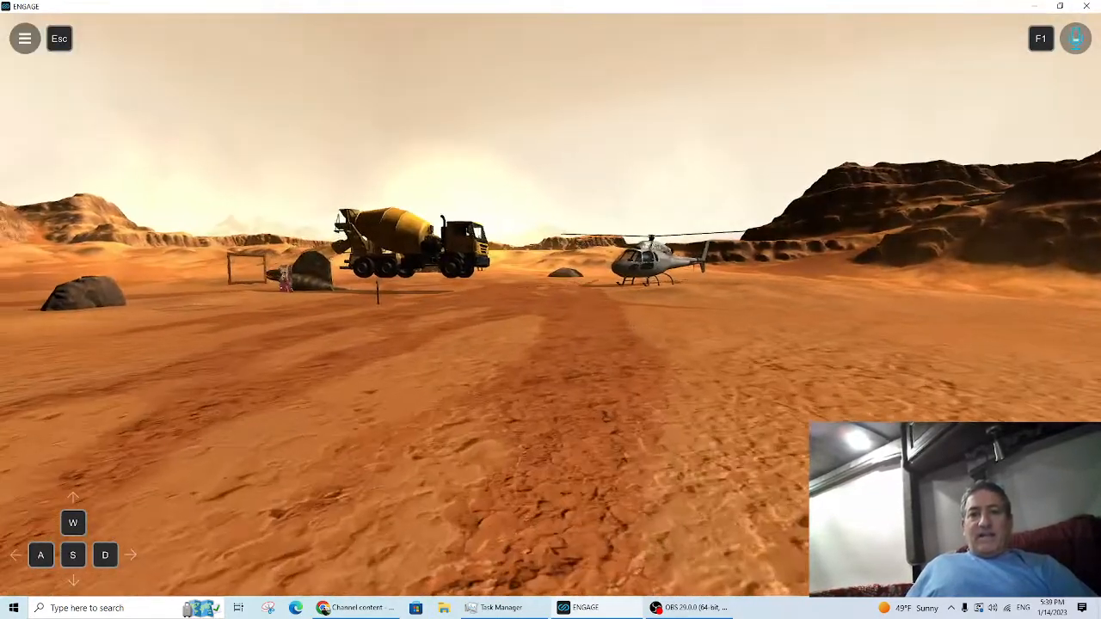
key(w)
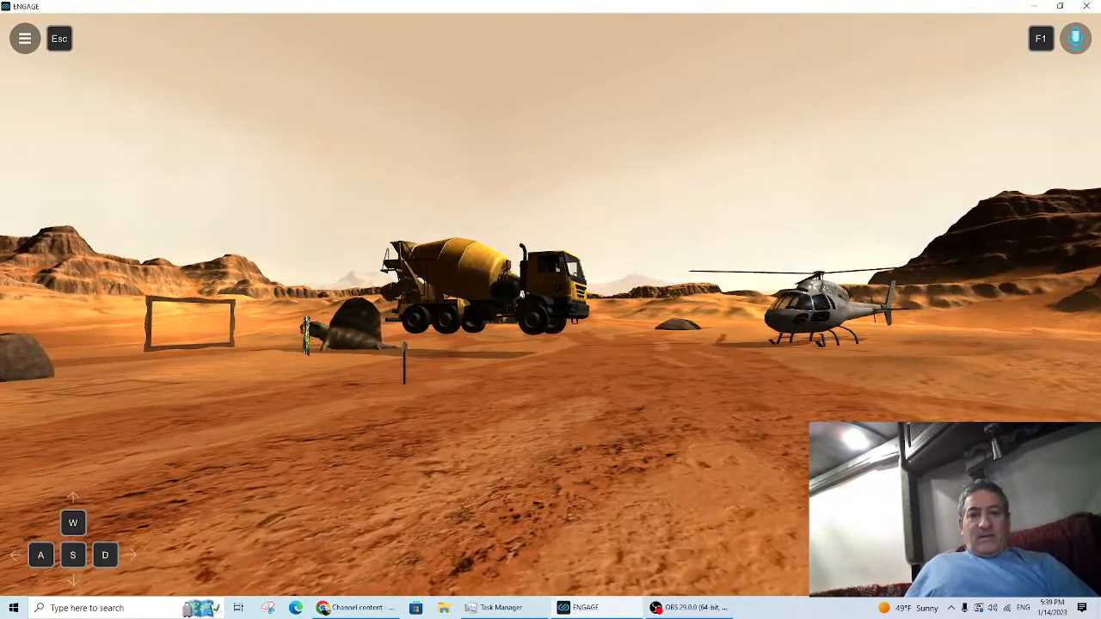
Step: Stop the running recording and save it to the device as NewRecording1.myrec
key(Escape)
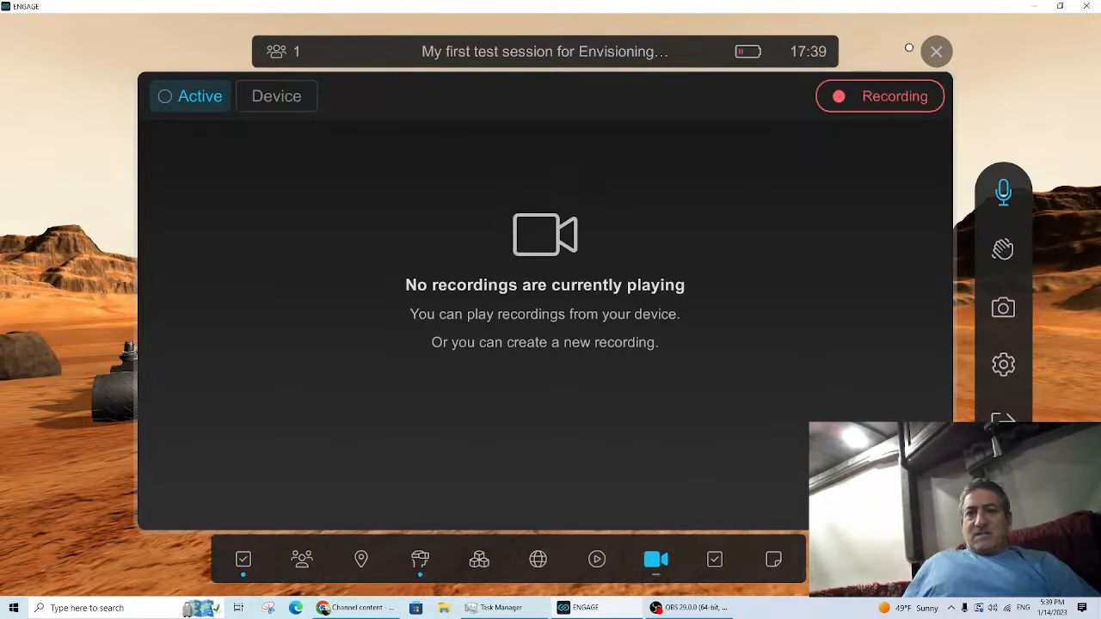
click(936, 52)
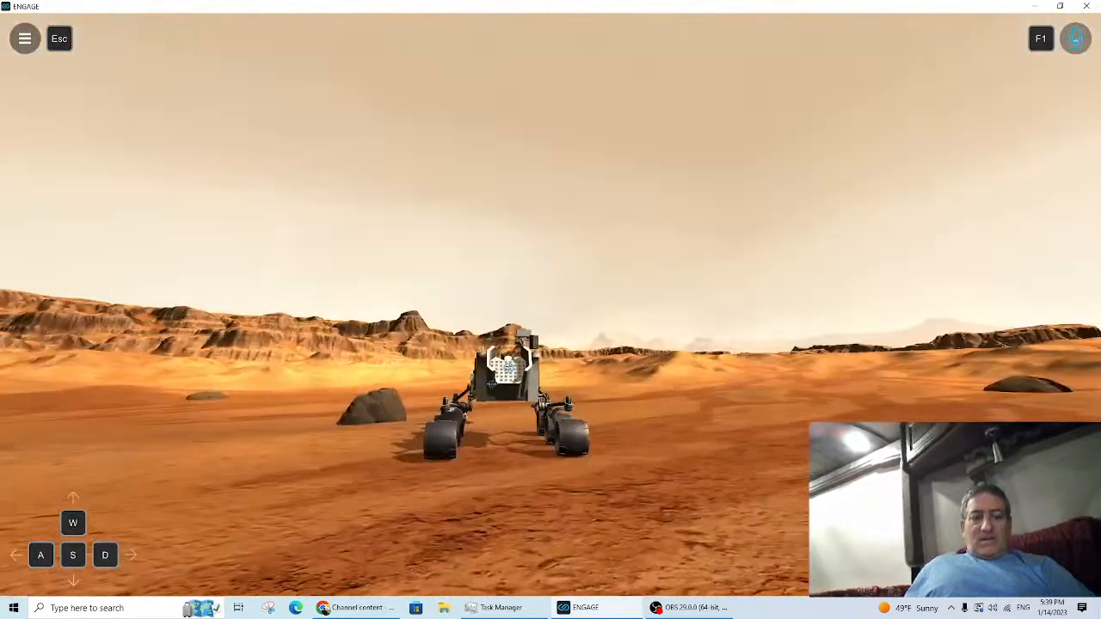
key(Escape)
click(853, 93)
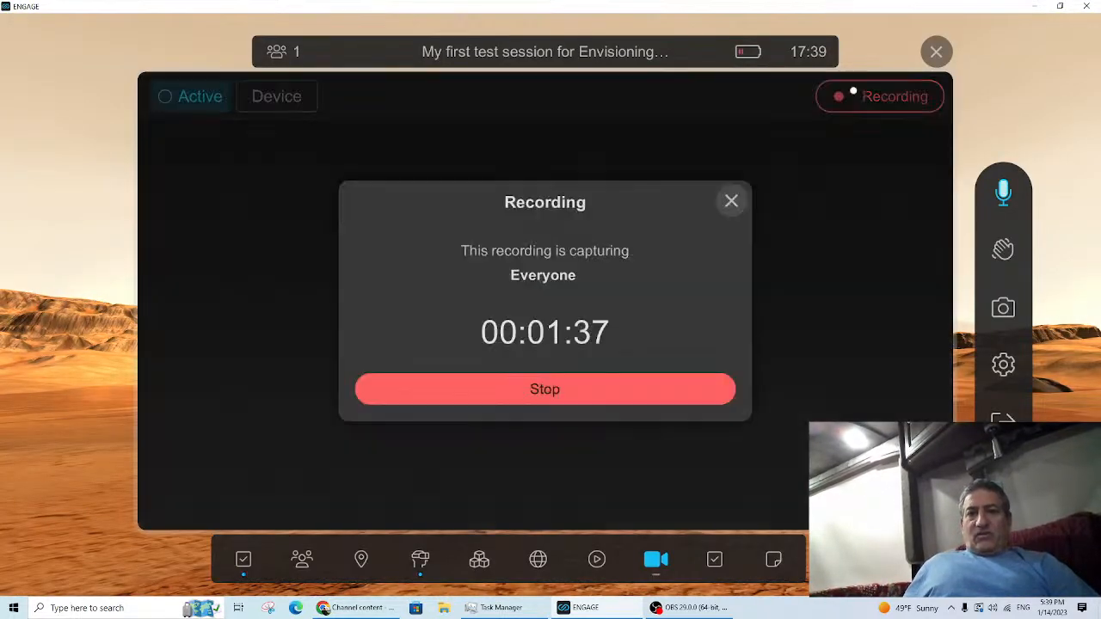
click(611, 385)
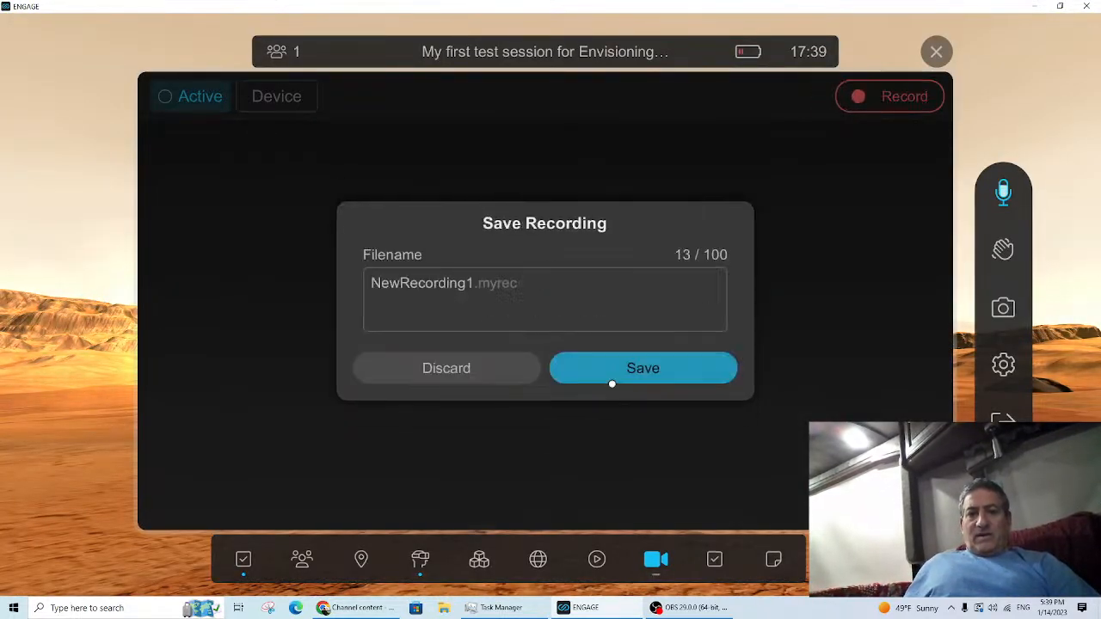
click(622, 366)
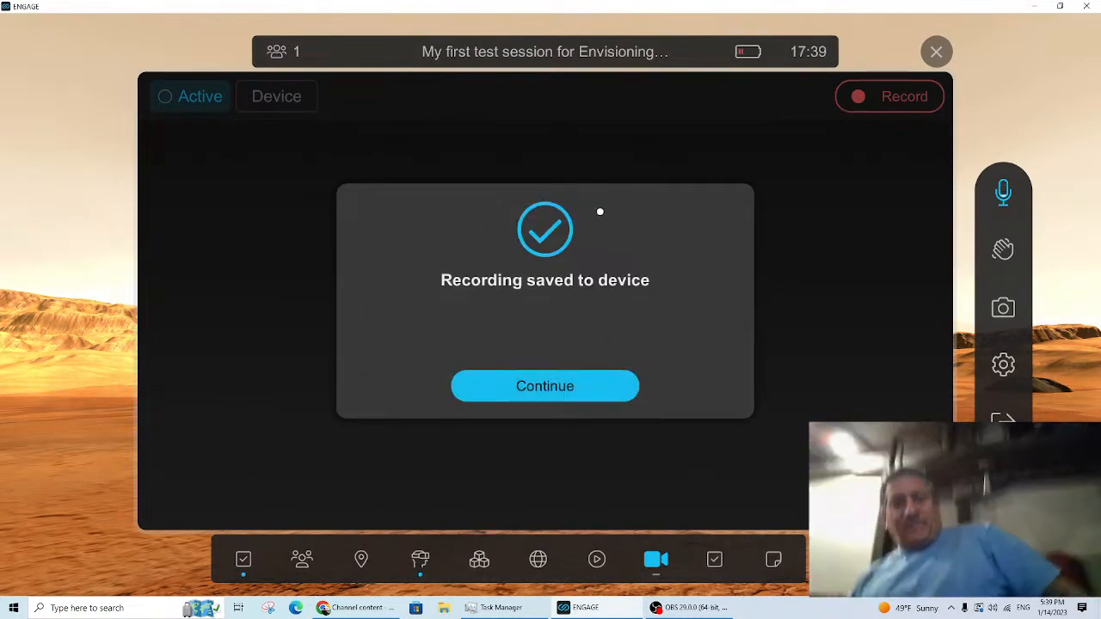
click(584, 384)
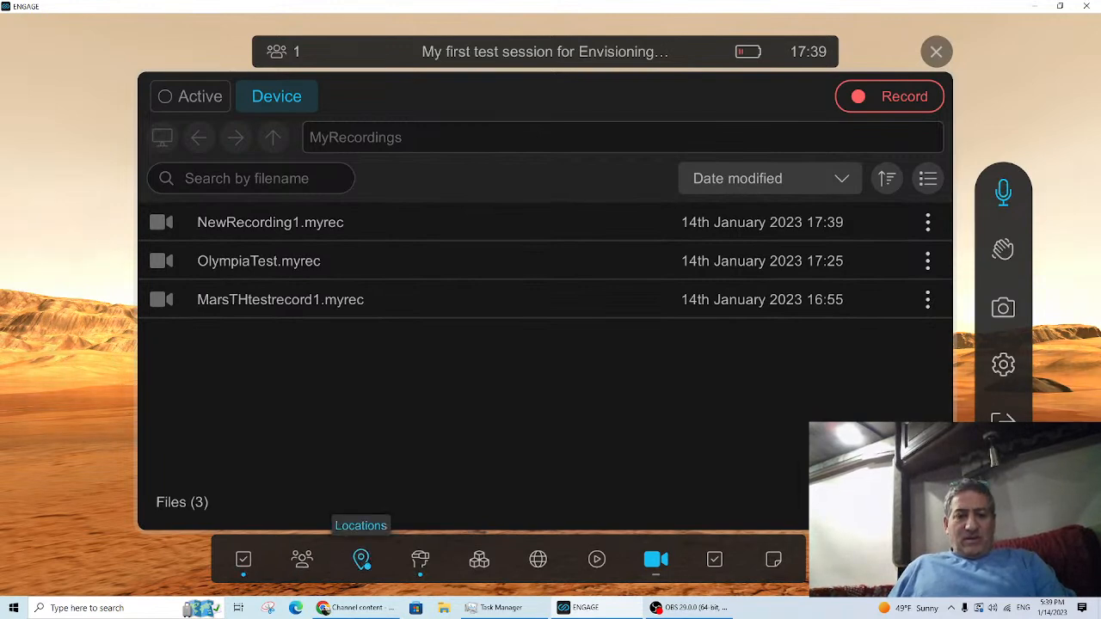
Step: Find the Tropical Island location in the public collection, download its update and bring the session there
click(361, 559)
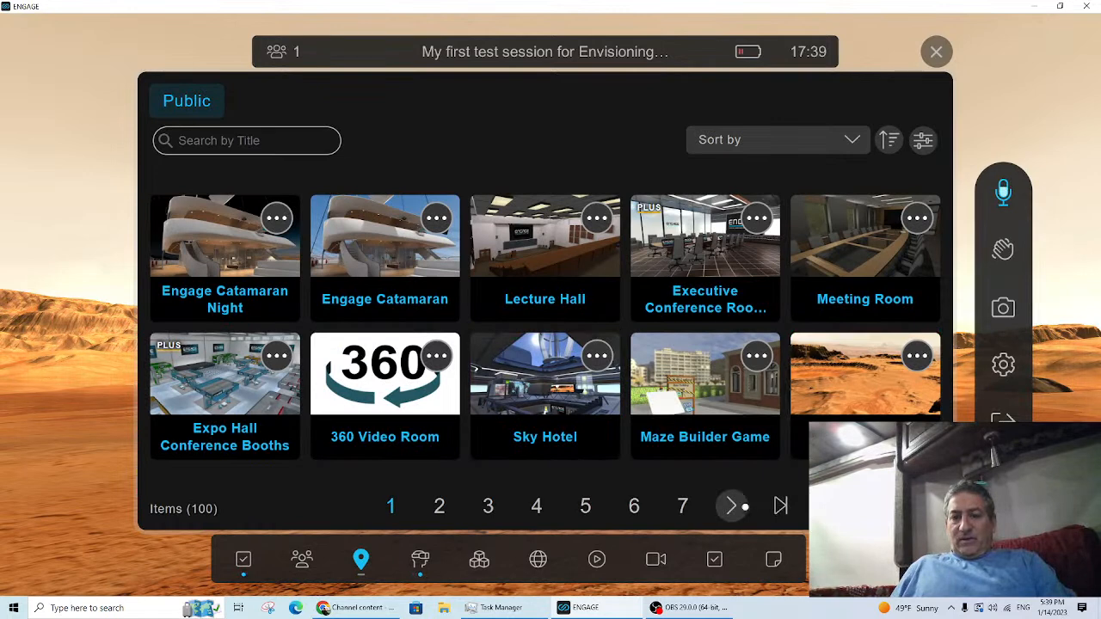
click(735, 506)
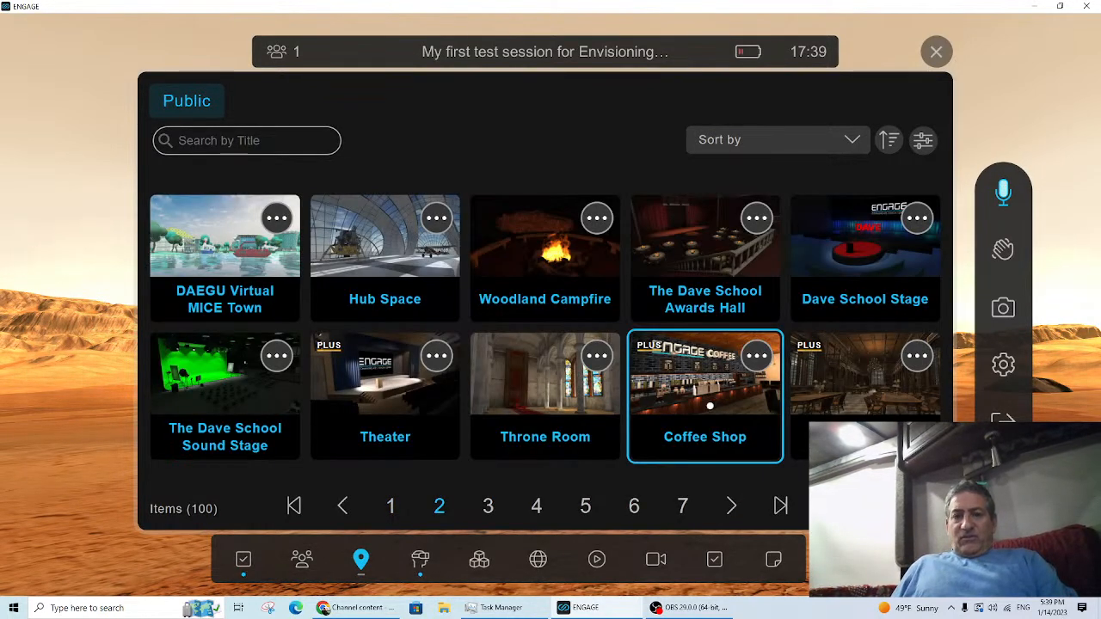
click(780, 506)
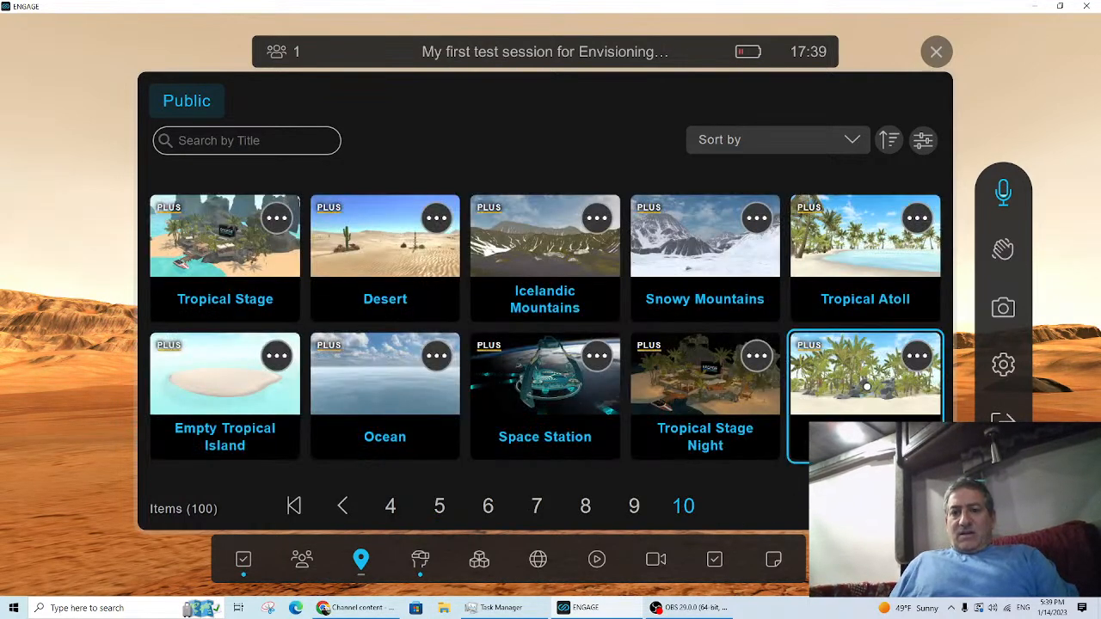
click(866, 387)
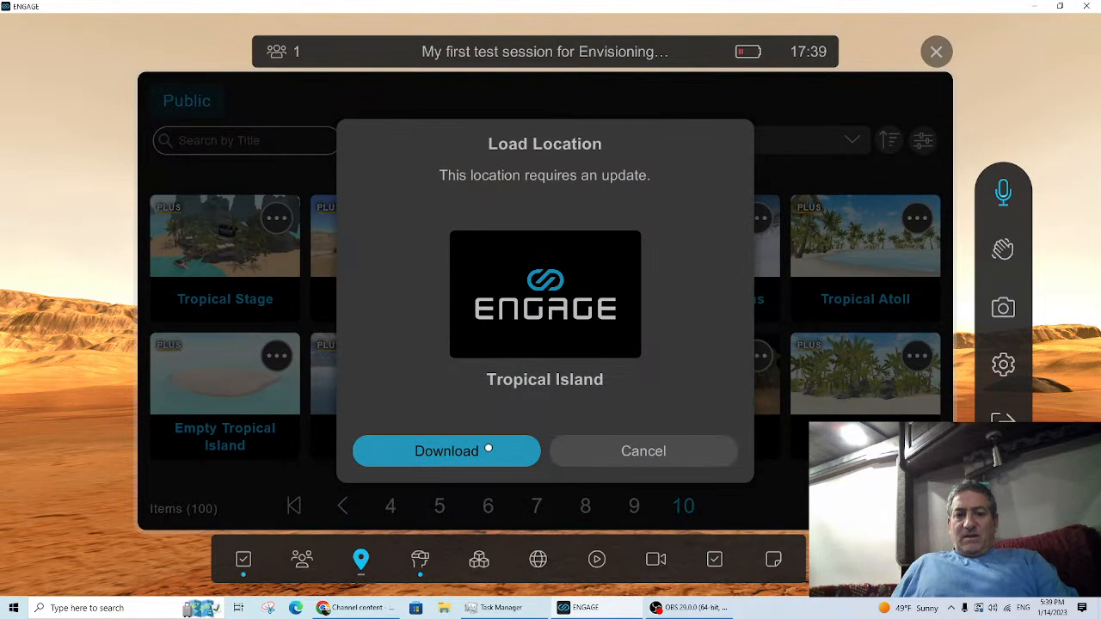
click(487, 449)
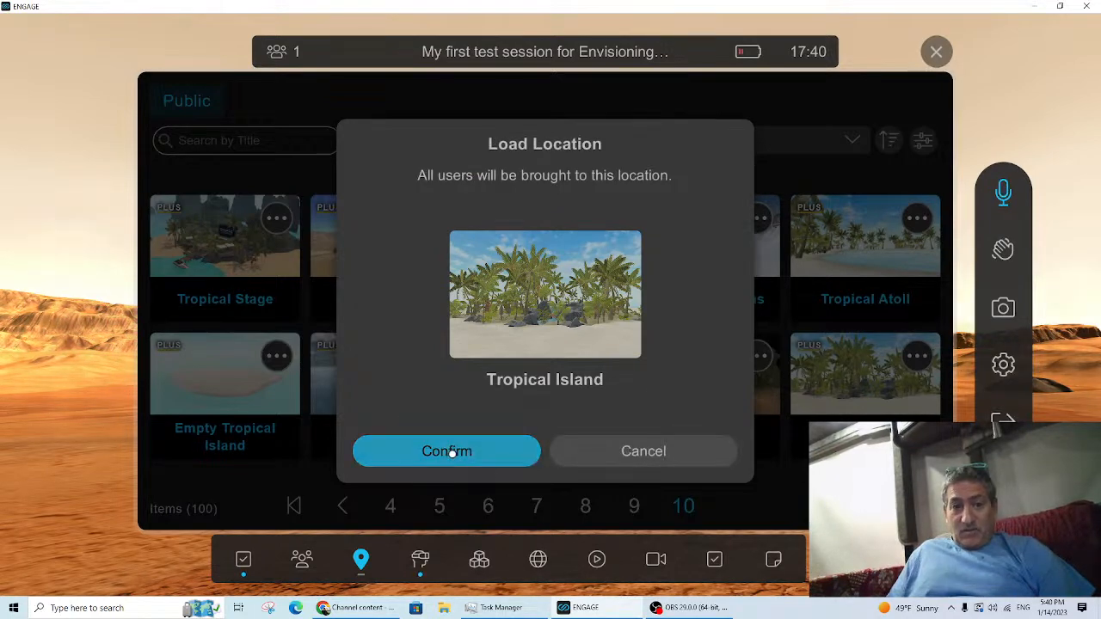
click(452, 453)
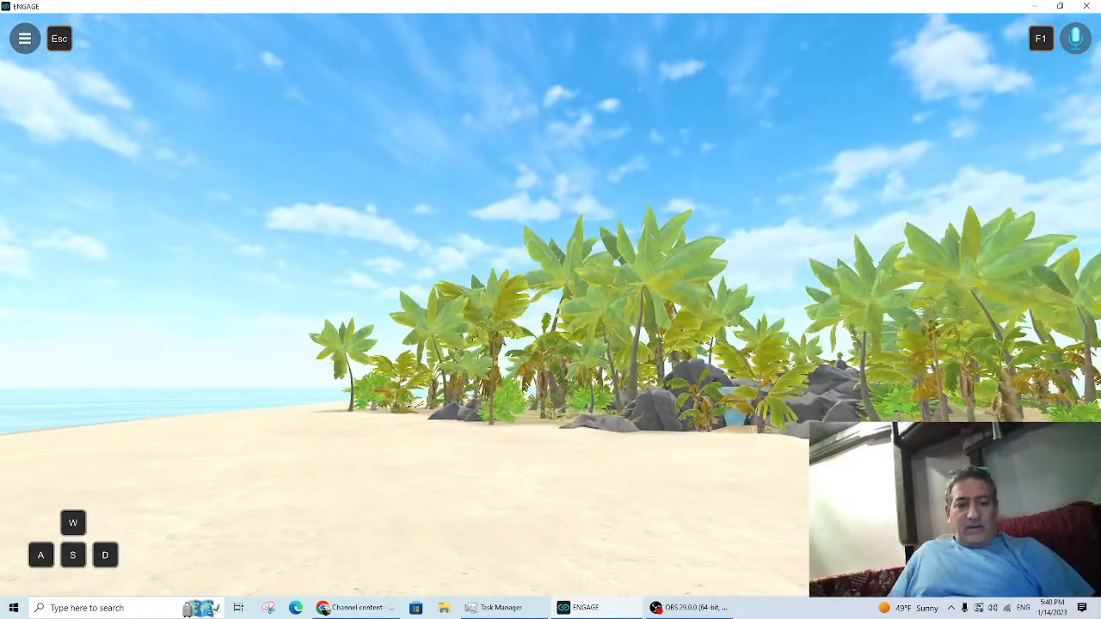
Step: Check the saved lesson files in device storage and return to the public content list
key(Escape)
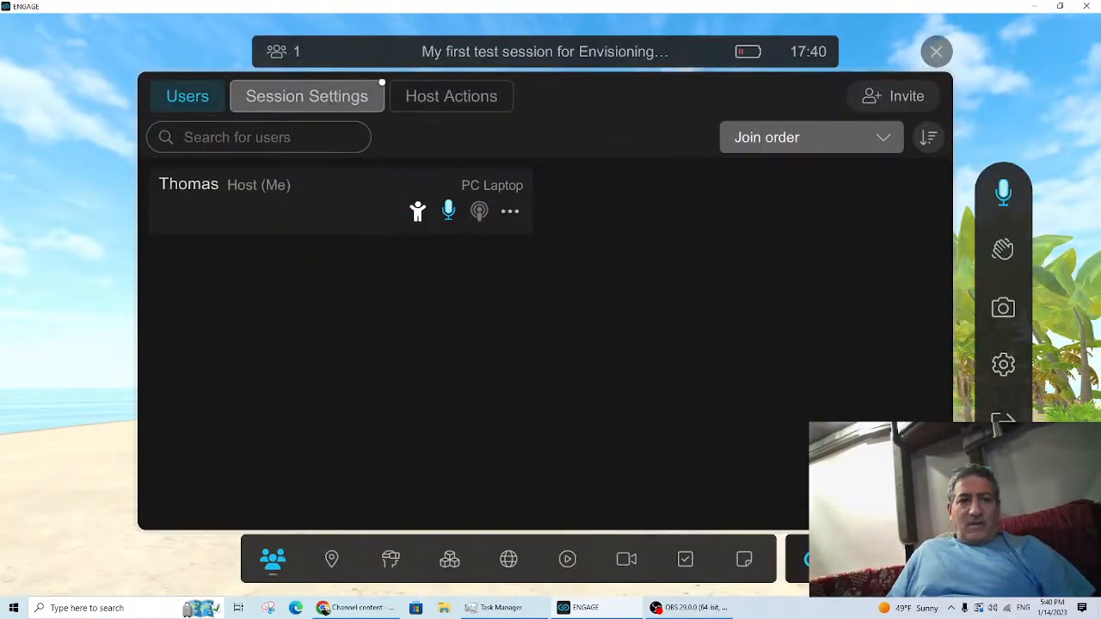
click(391, 558)
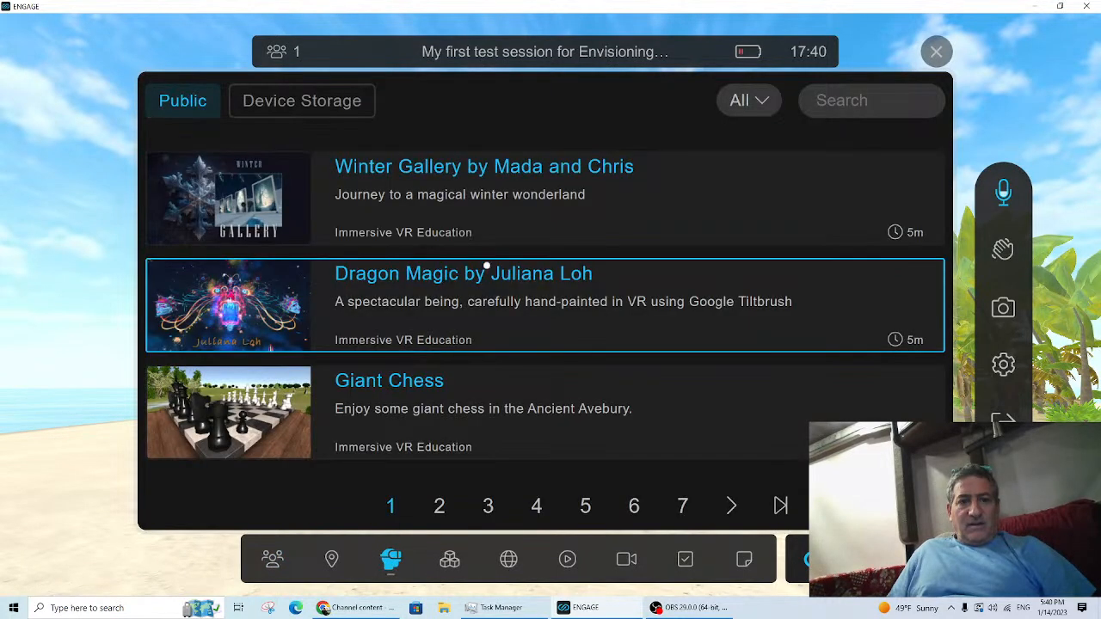
click(338, 101)
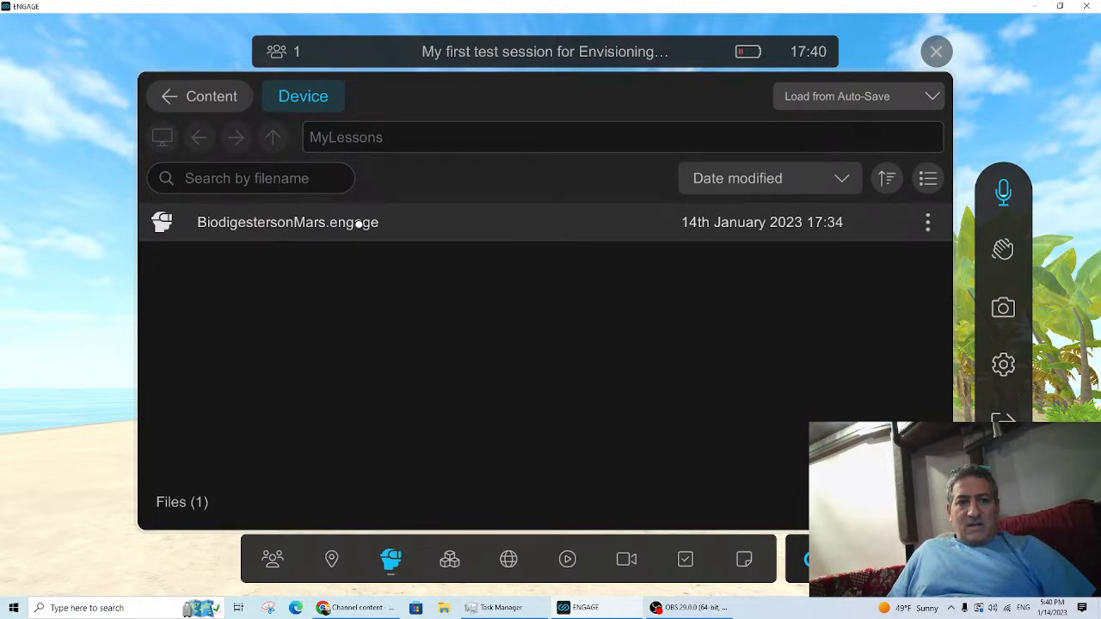
click(202, 99)
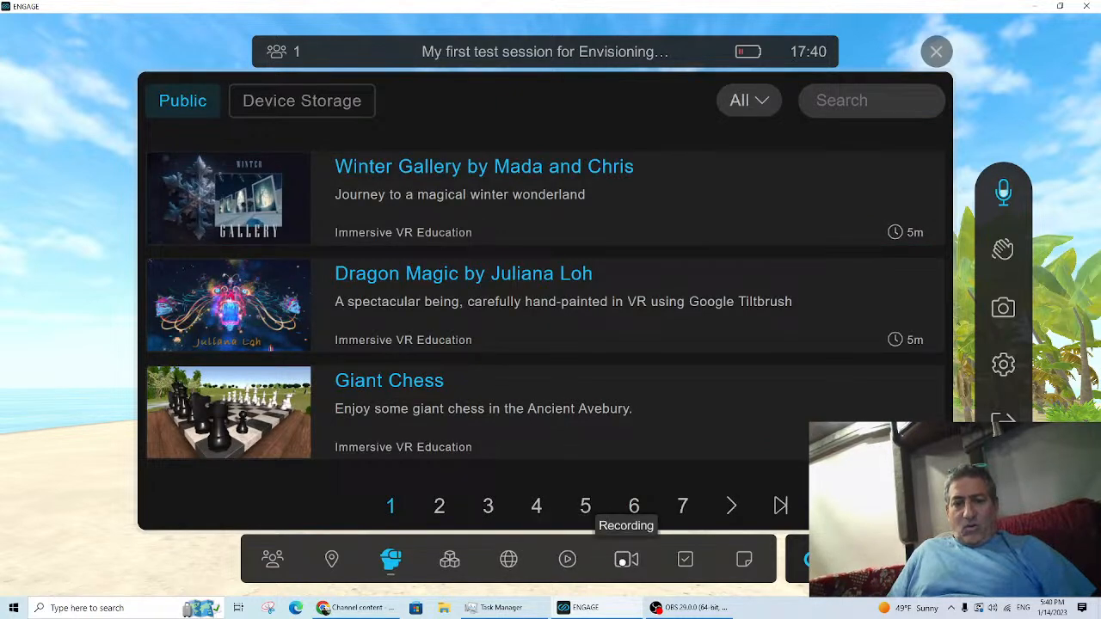
Step: Play NewRecording1.myrec with advanced playback and avatar sound effects enabled, load the Martian Surface location and walk up to the recorded avatar
click(625, 560)
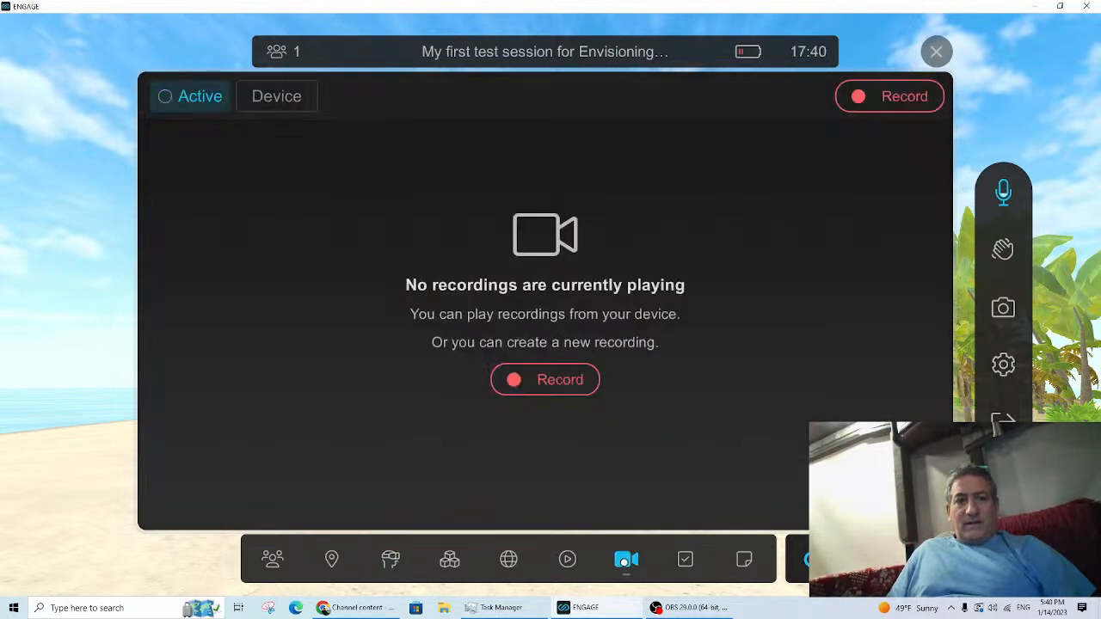
click(279, 100)
click(293, 224)
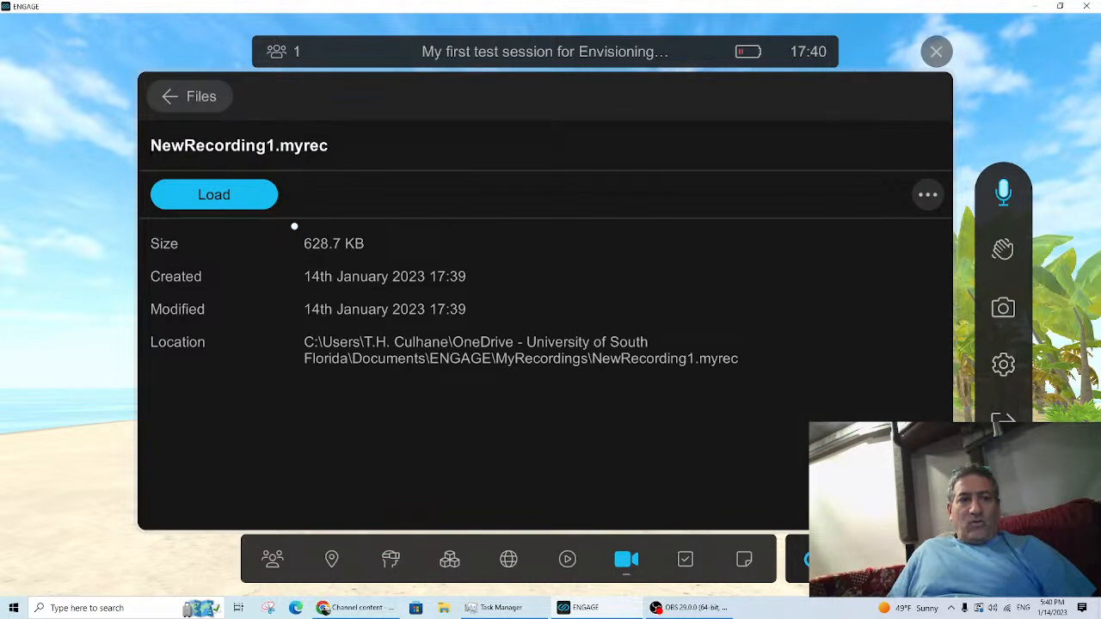
click(221, 196)
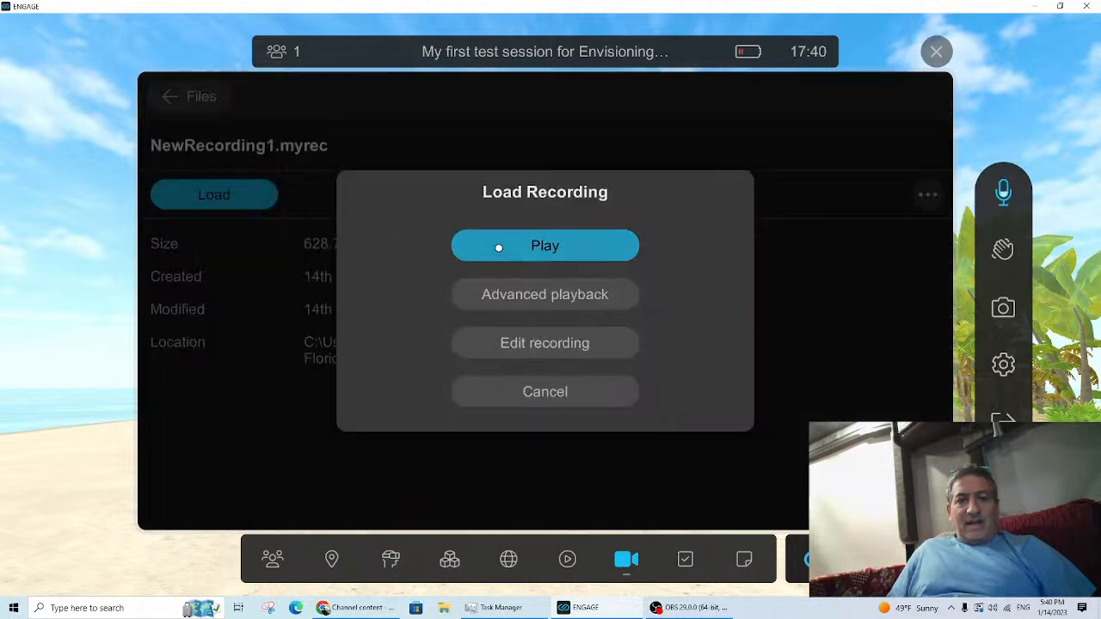
click(553, 297)
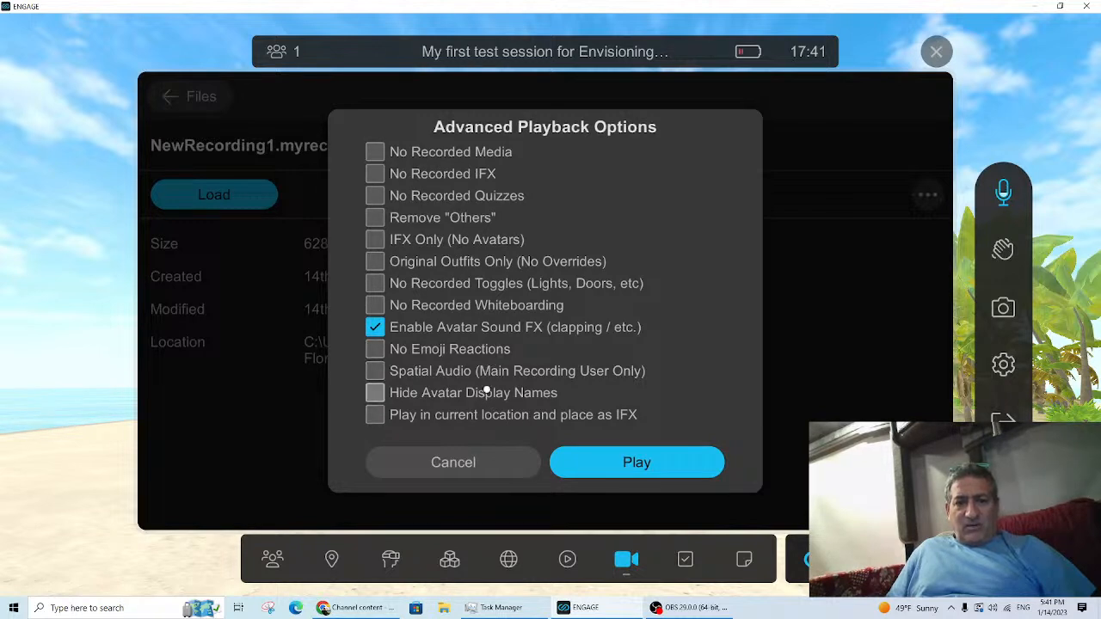
click(628, 463)
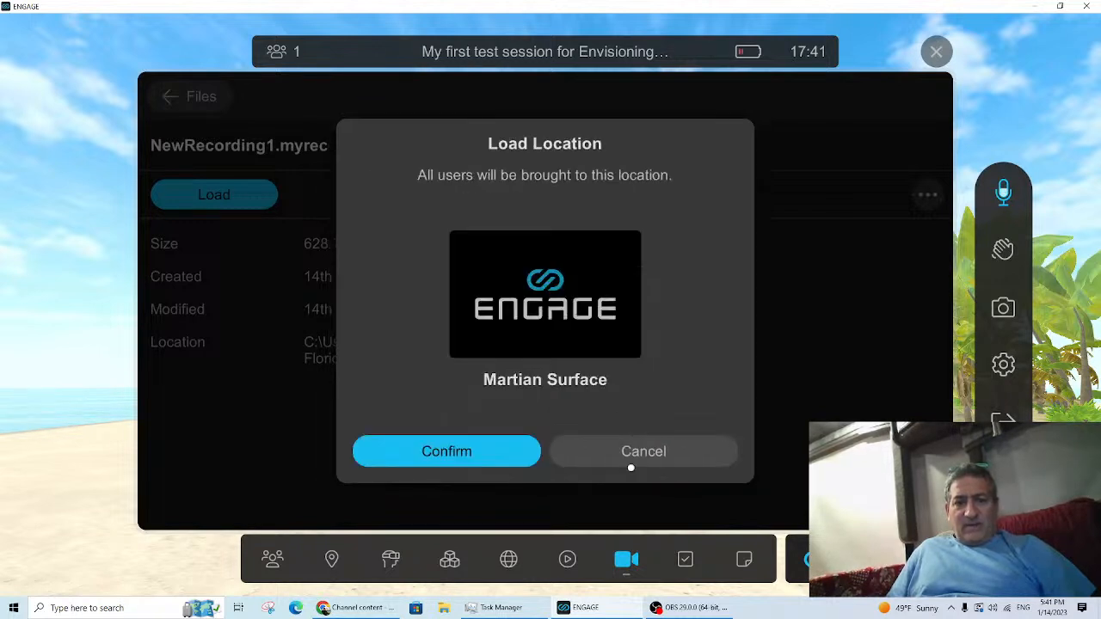
click(483, 455)
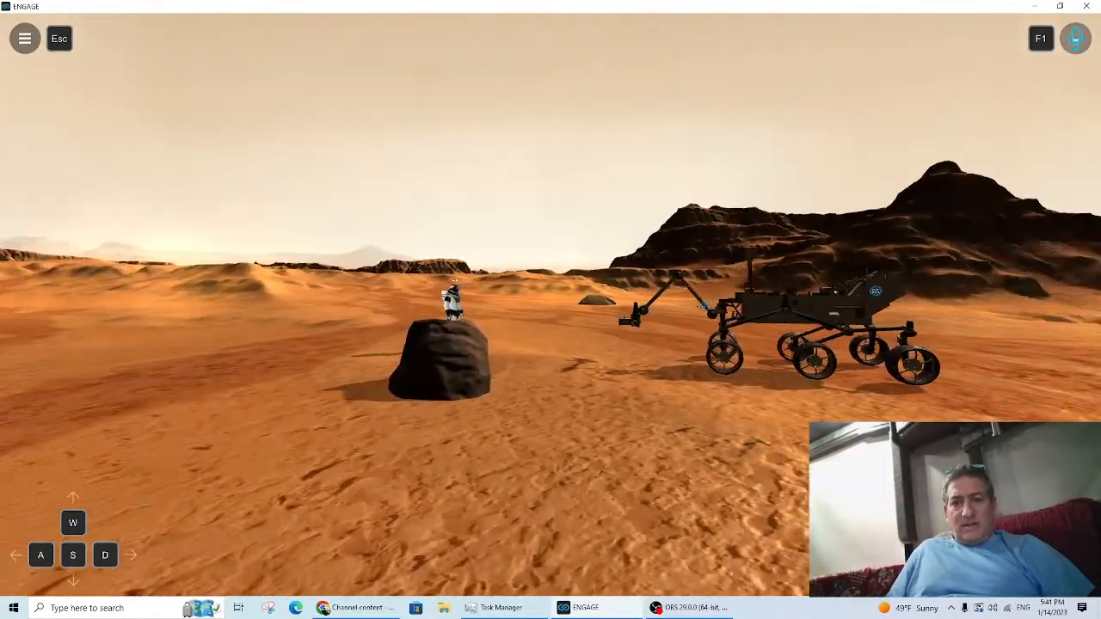
key(w)
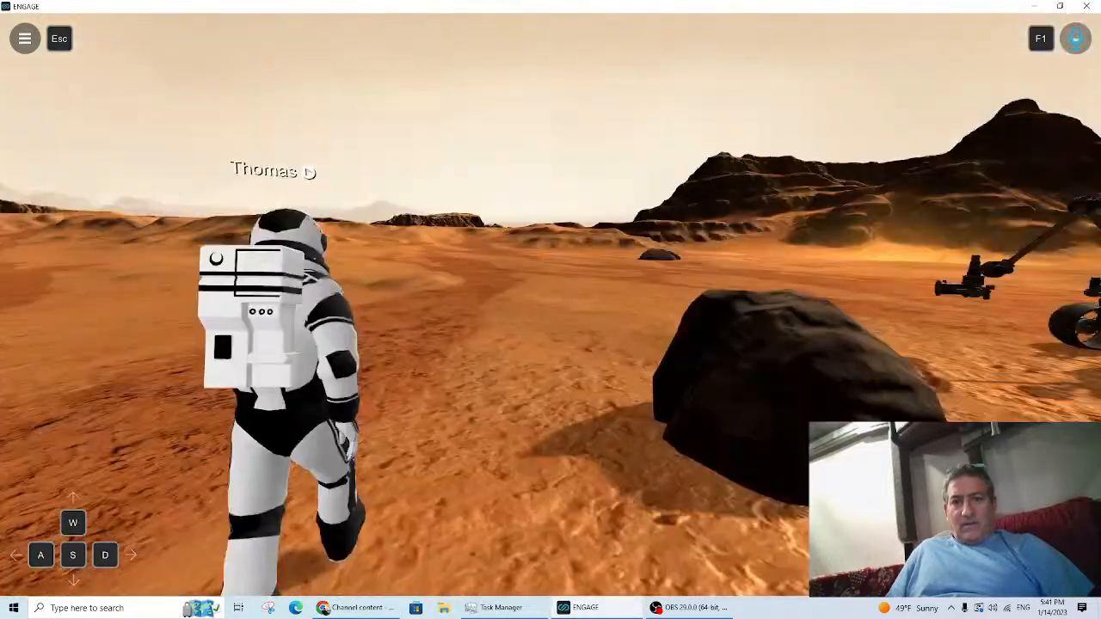
Step: Walk alongside the recorded avatar past the dark rock toward the rover on the Martian surface
key(w)
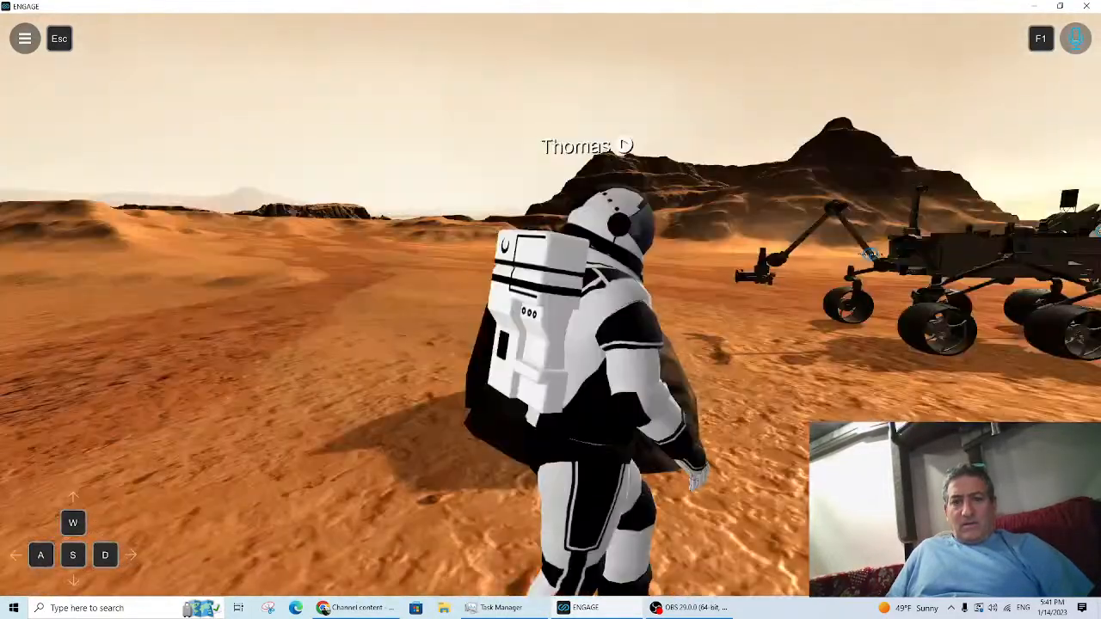
key(w)
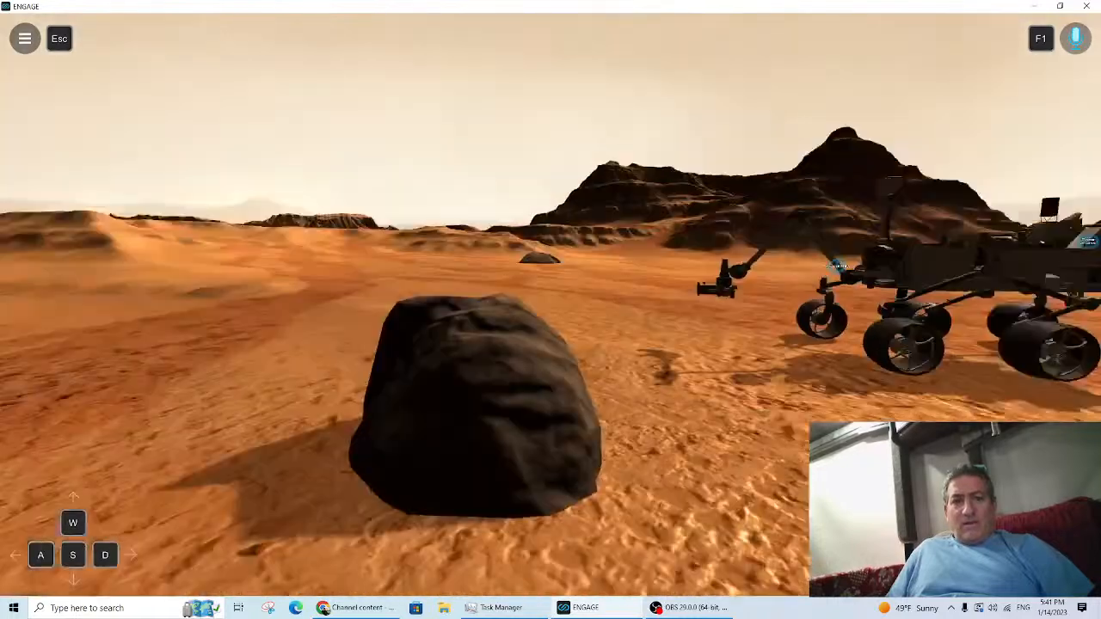
key(w)
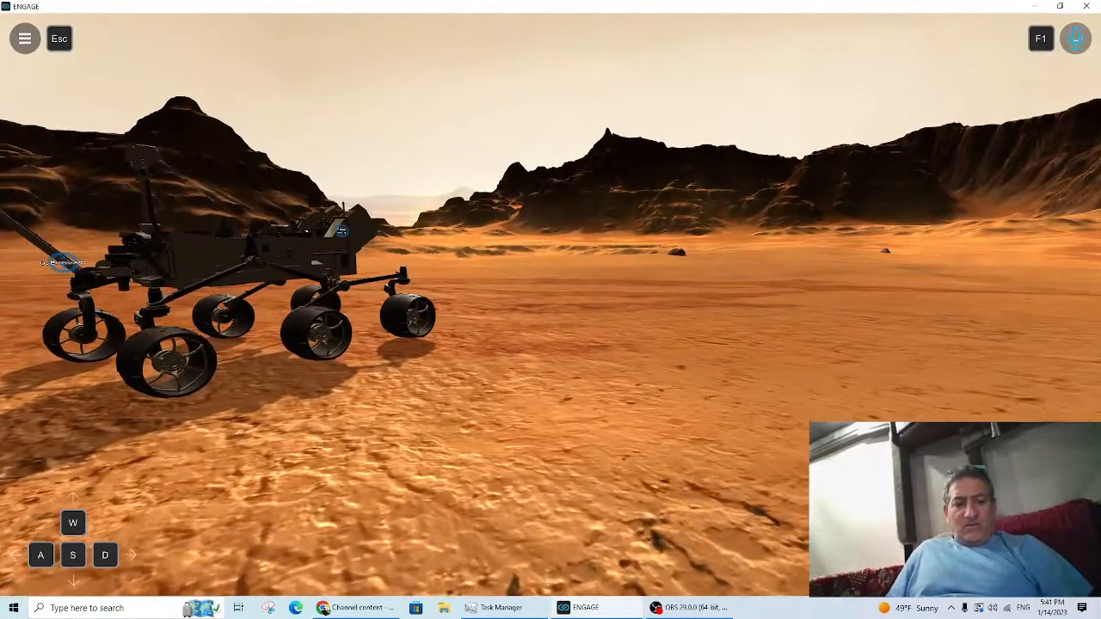
Step: Try to end all active recordings and close the recorded quiz form
key(Escape)
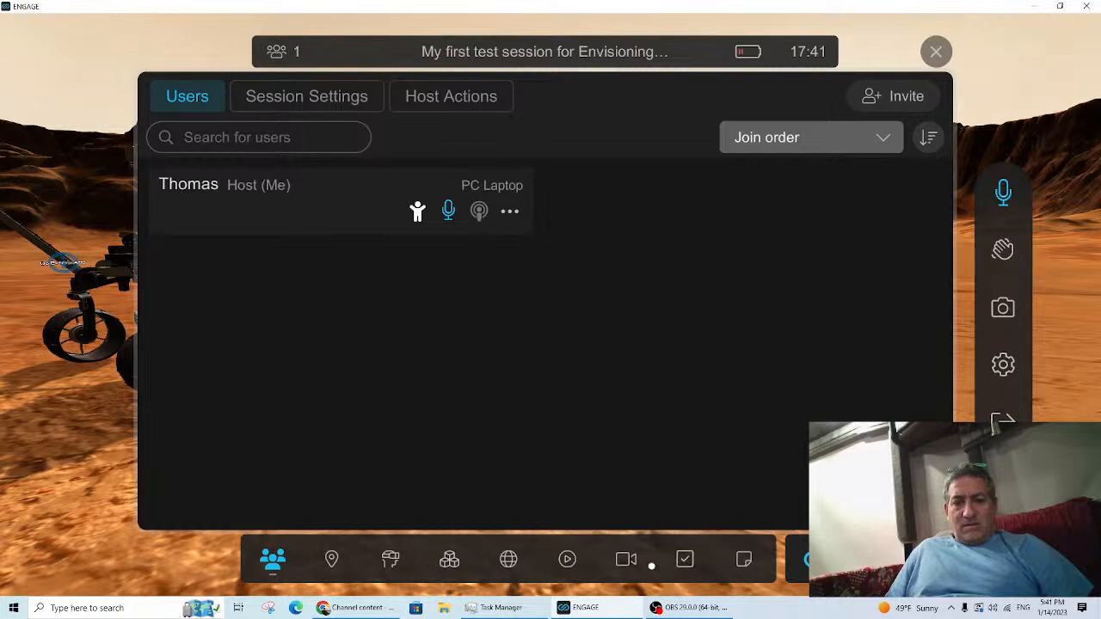
click(626, 560)
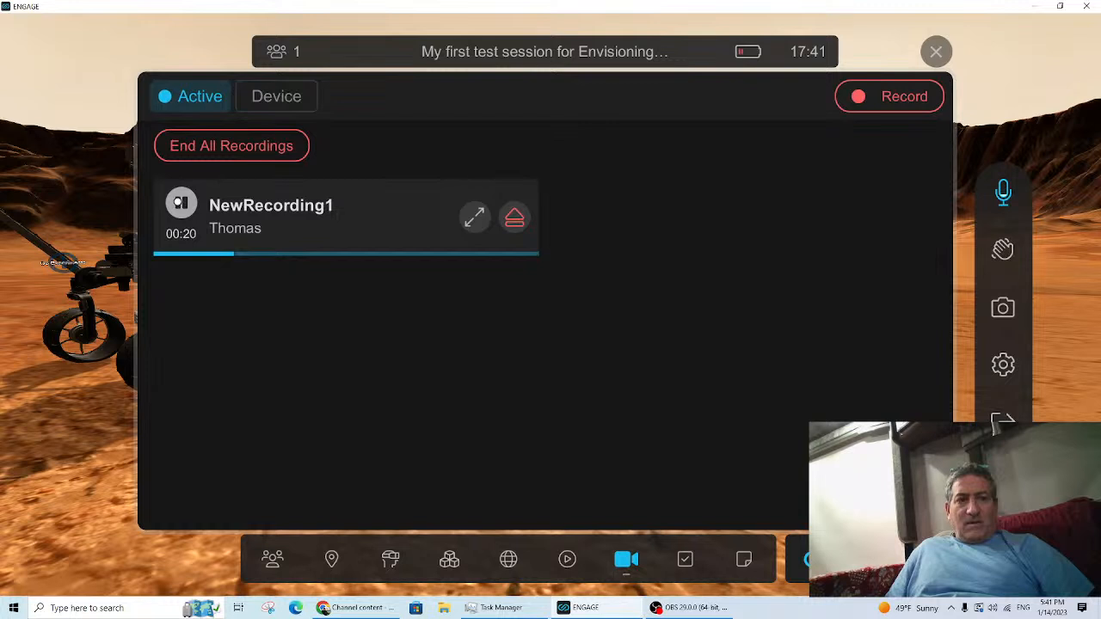
click(221, 152)
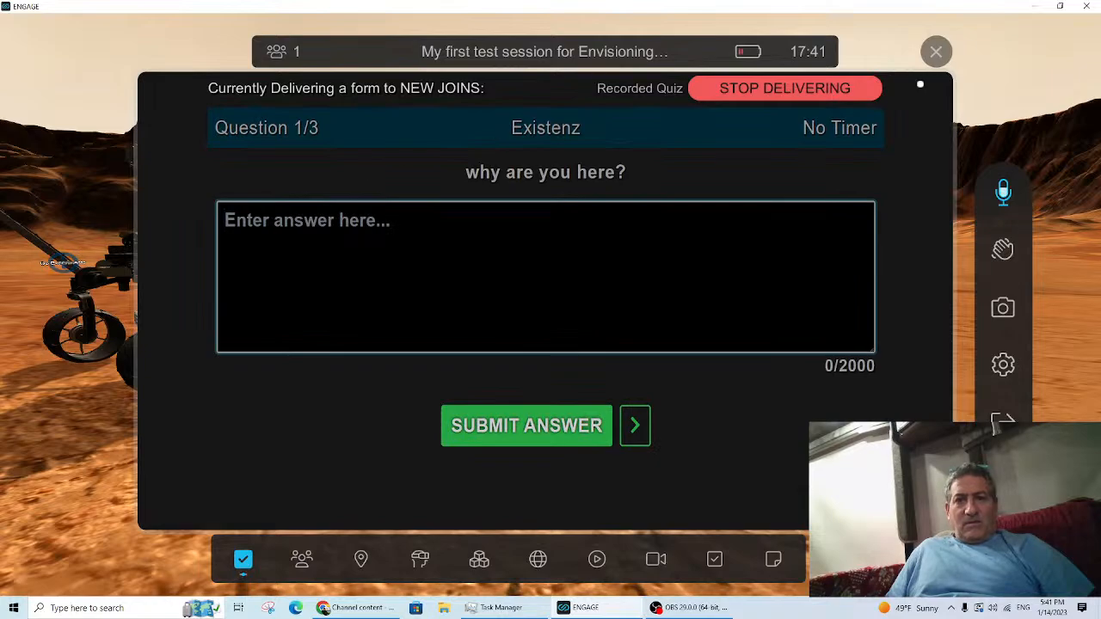
click(935, 52)
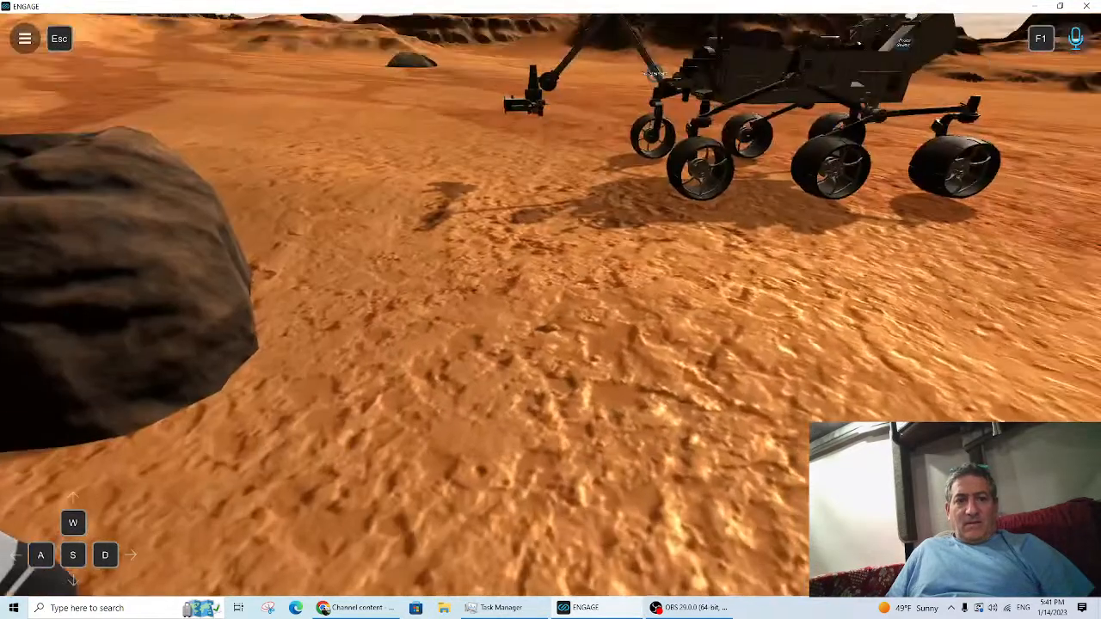
Step: Play OlympiaTest.myrec from the device recordings and bring the session to its Pompeii Great Theatre location
key(Escape)
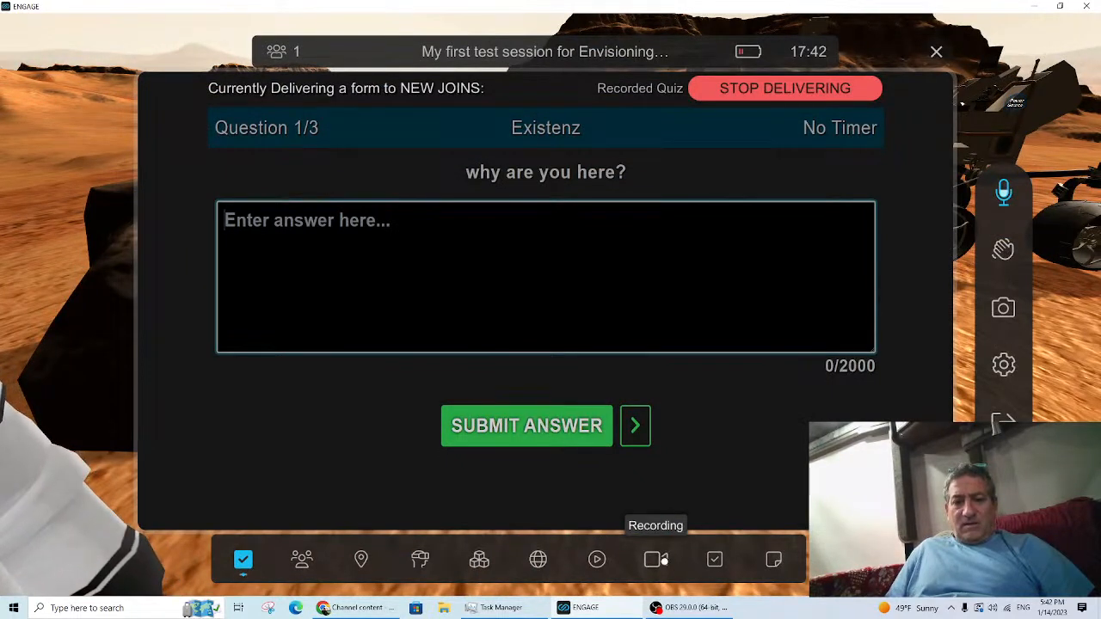
click(657, 560)
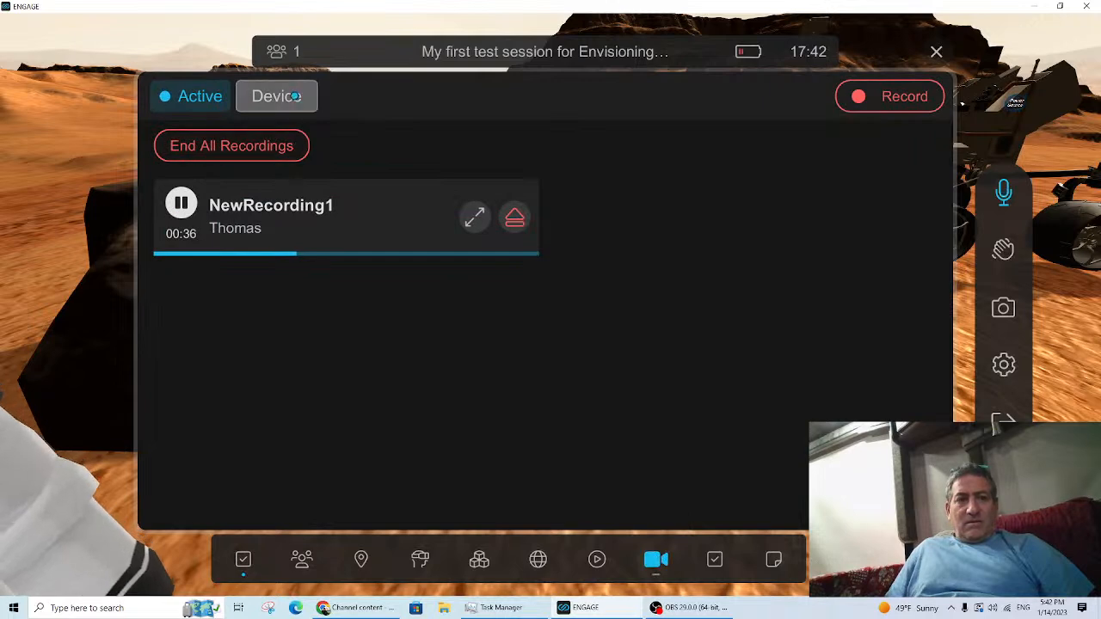
click(295, 97)
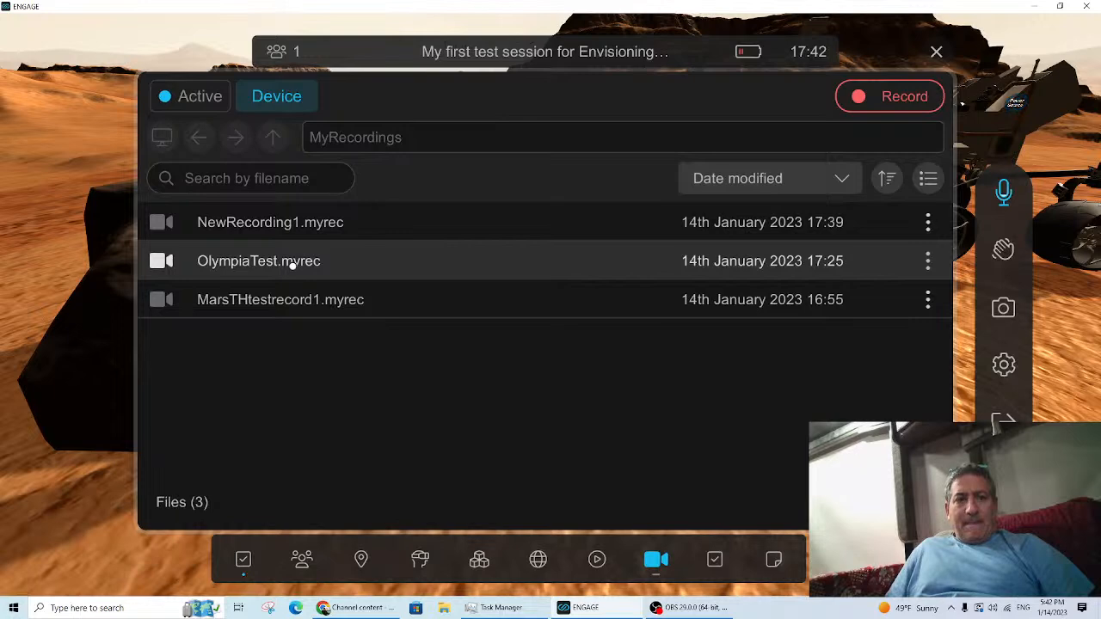
click(292, 266)
click(240, 200)
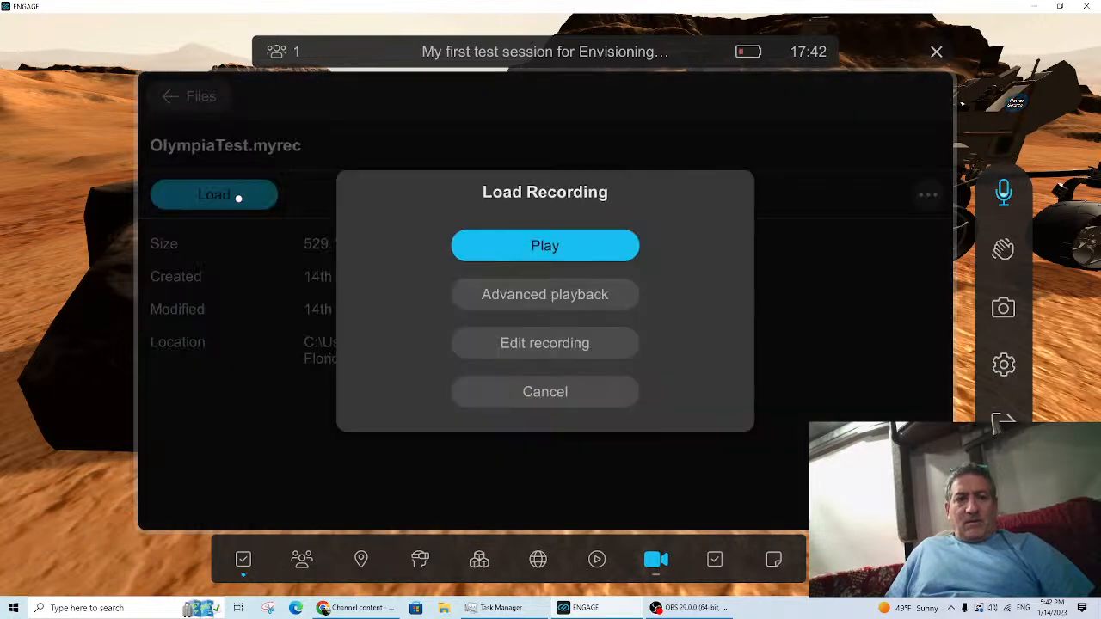
click(554, 247)
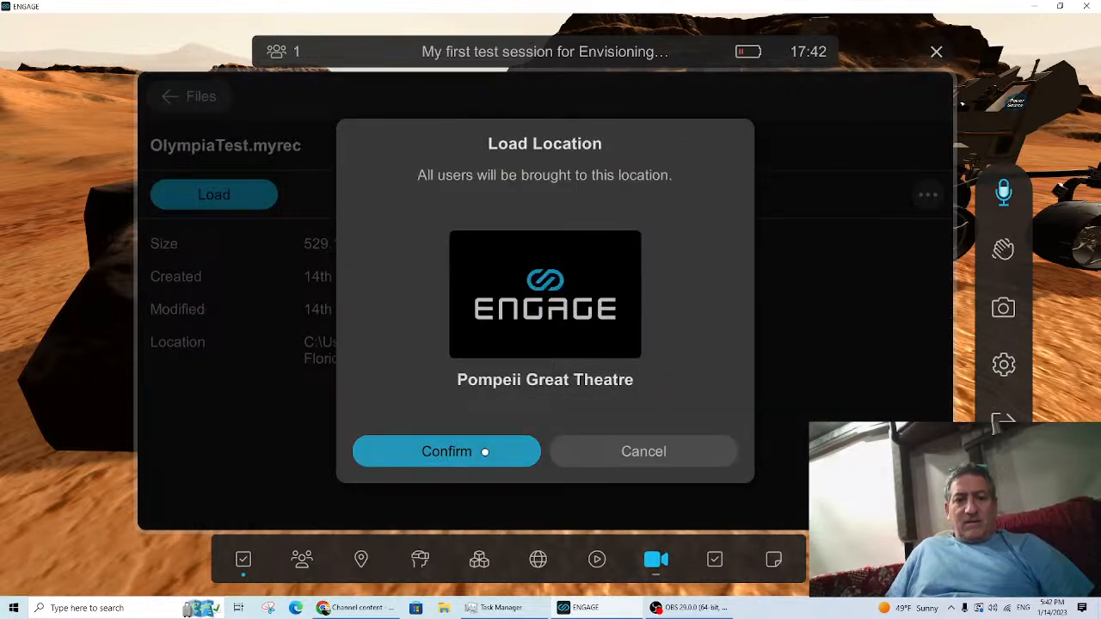
click(438, 457)
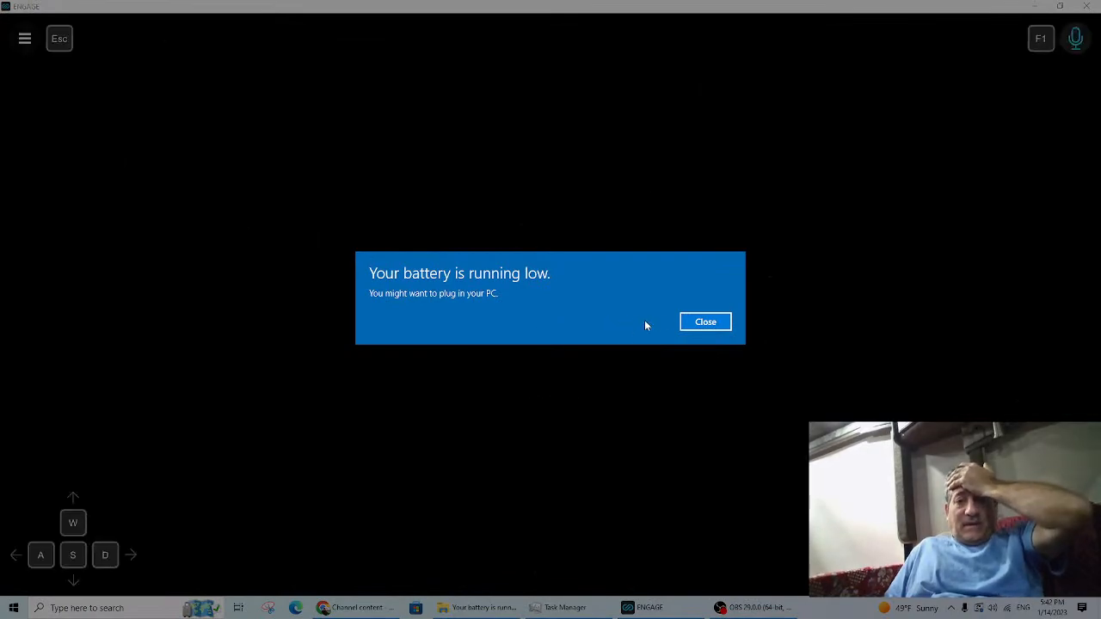
Step: Dismiss the low-battery notice and walk down the theatre's seating toward the recorded avatar in the orchestra
click(702, 323)
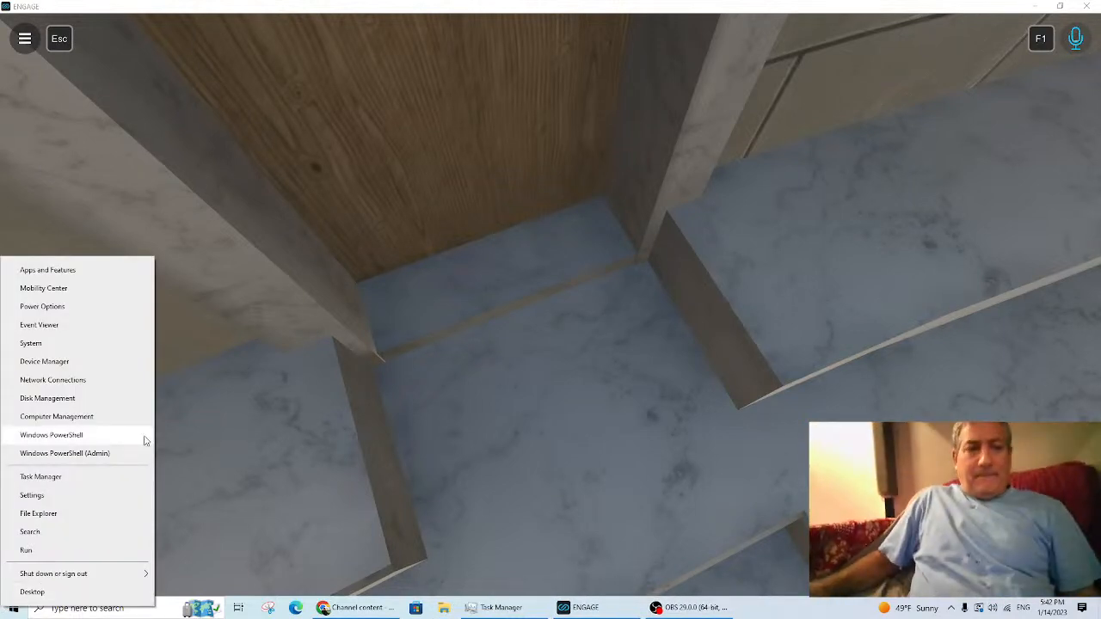
key(Escape)
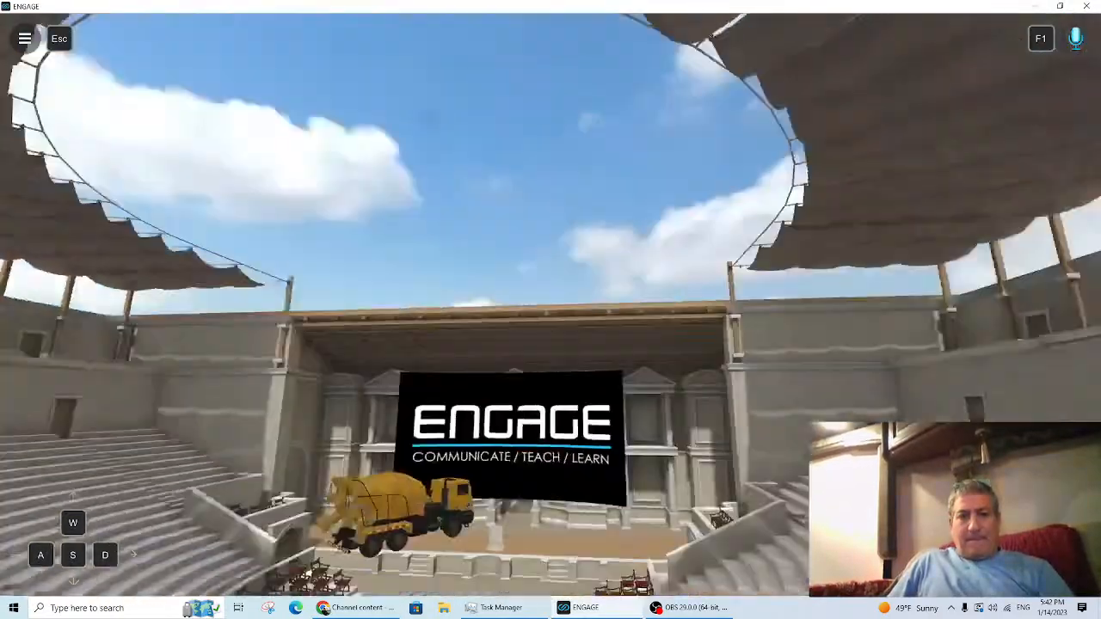
key(w)
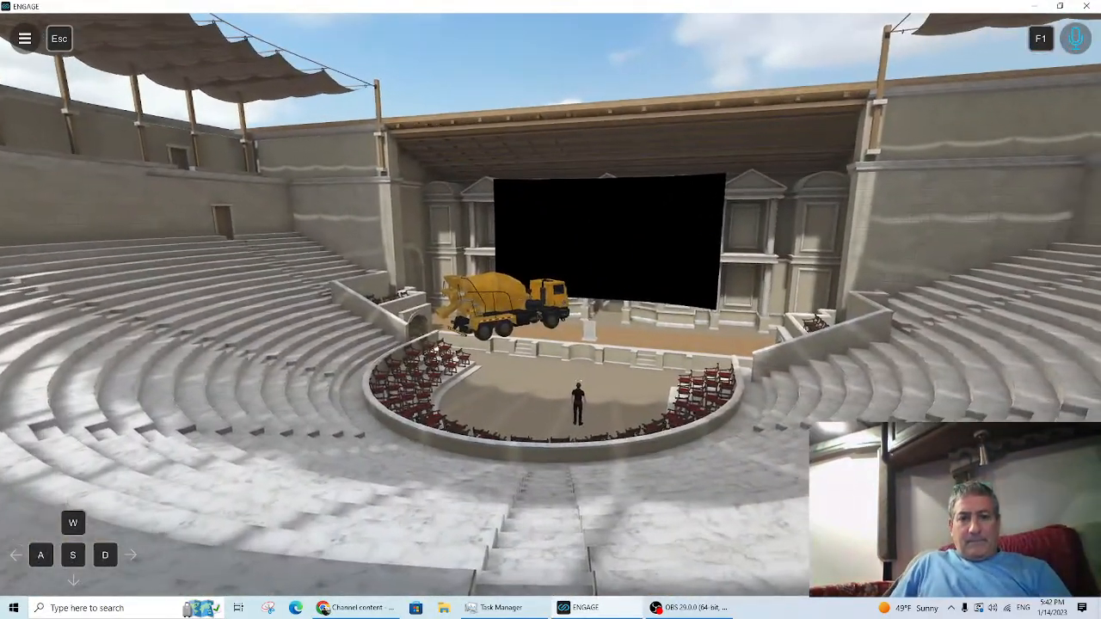
key(w)
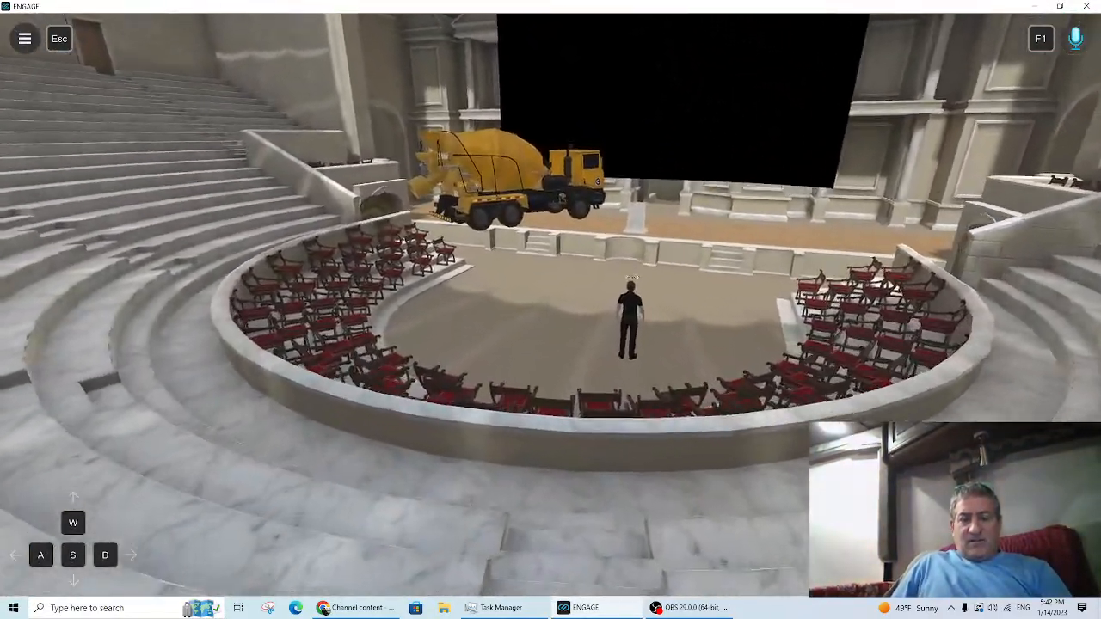
key(a)
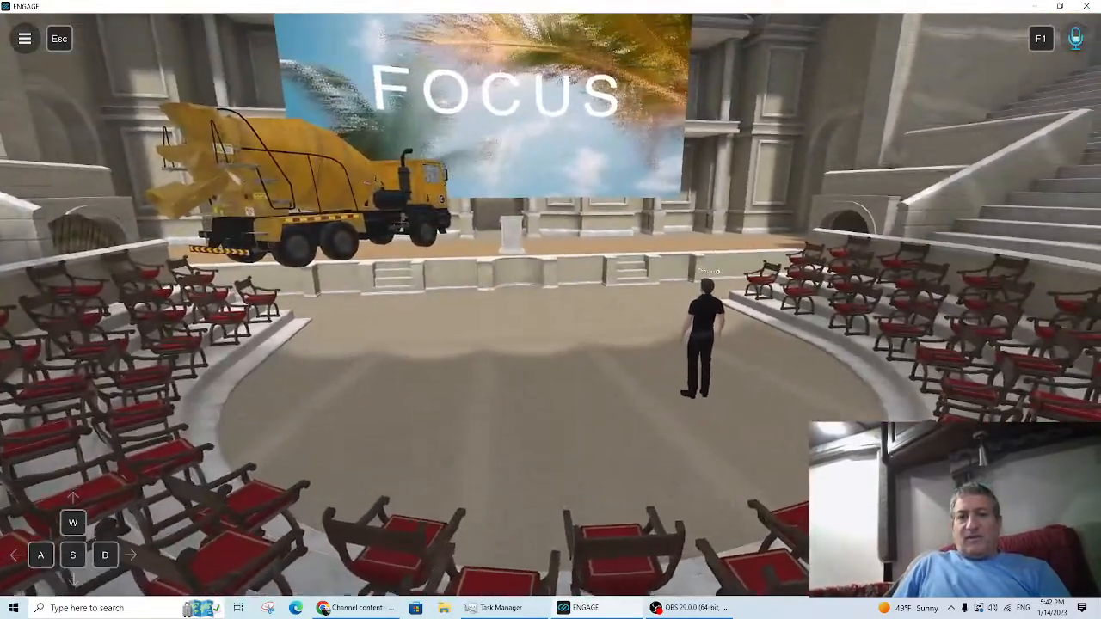
Step: Play NewRecording1.myrec with advanced playback set to play in the current location and place as IFX
key(Escape)
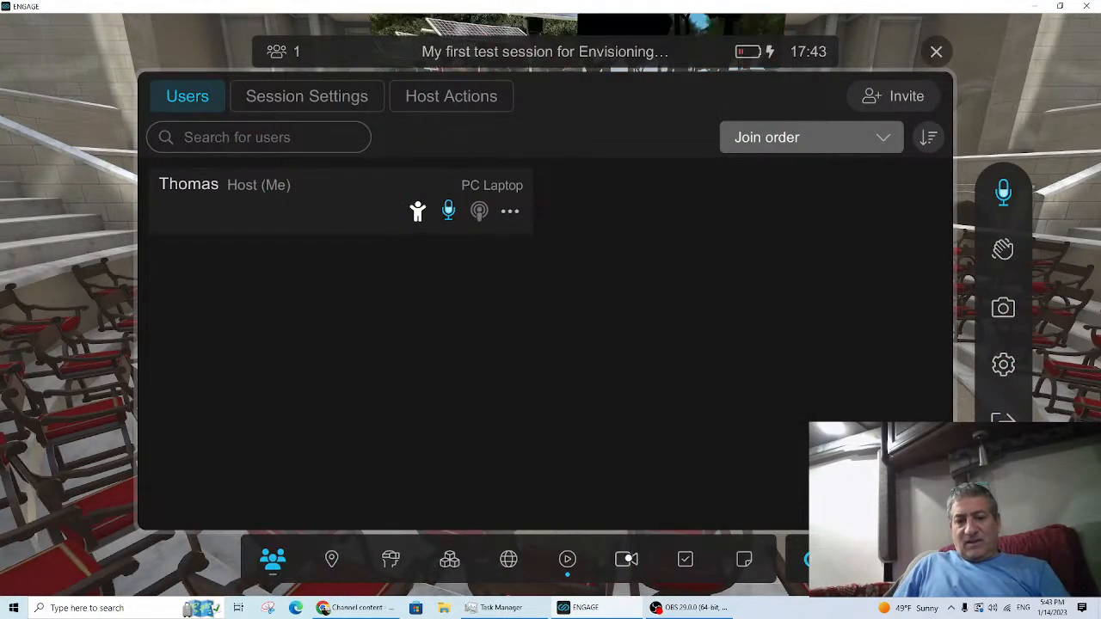
click(626, 560)
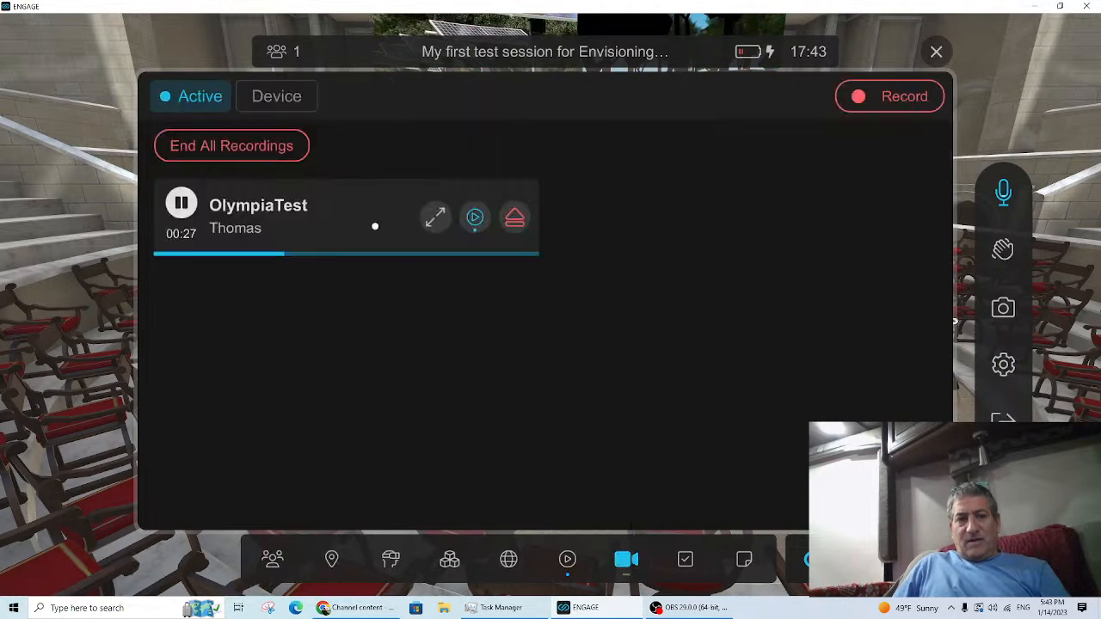
click(256, 96)
click(263, 225)
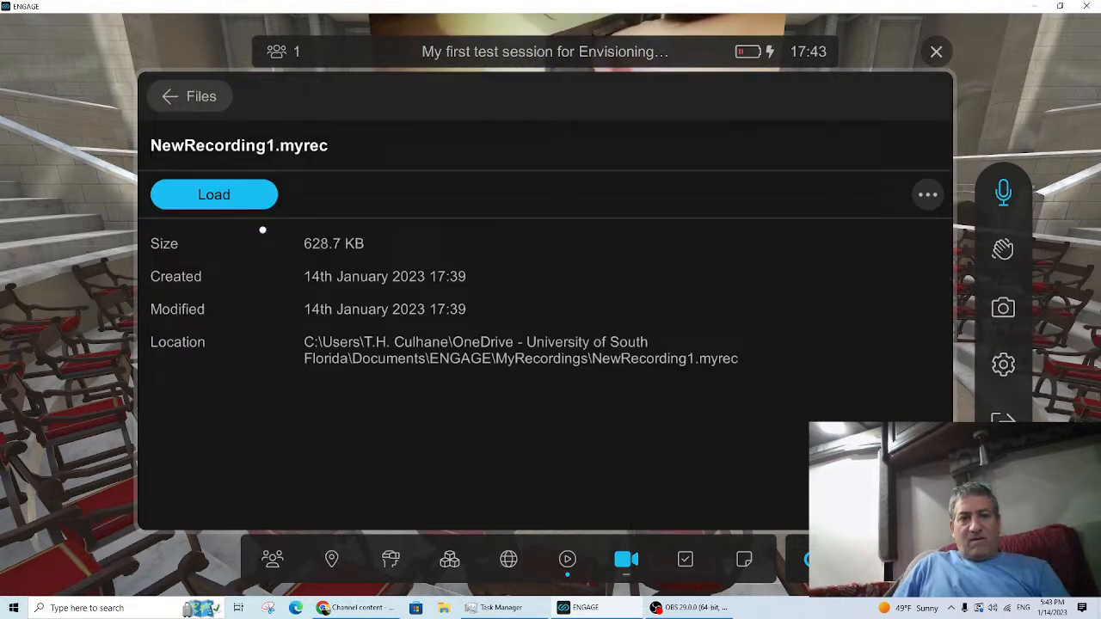
click(224, 196)
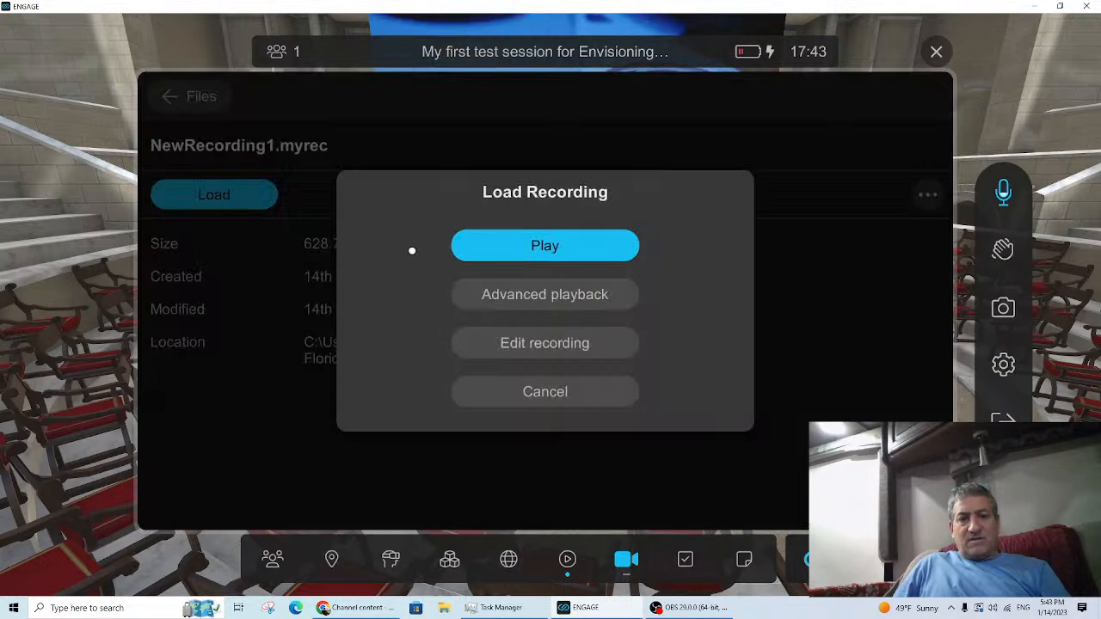
click(511, 291)
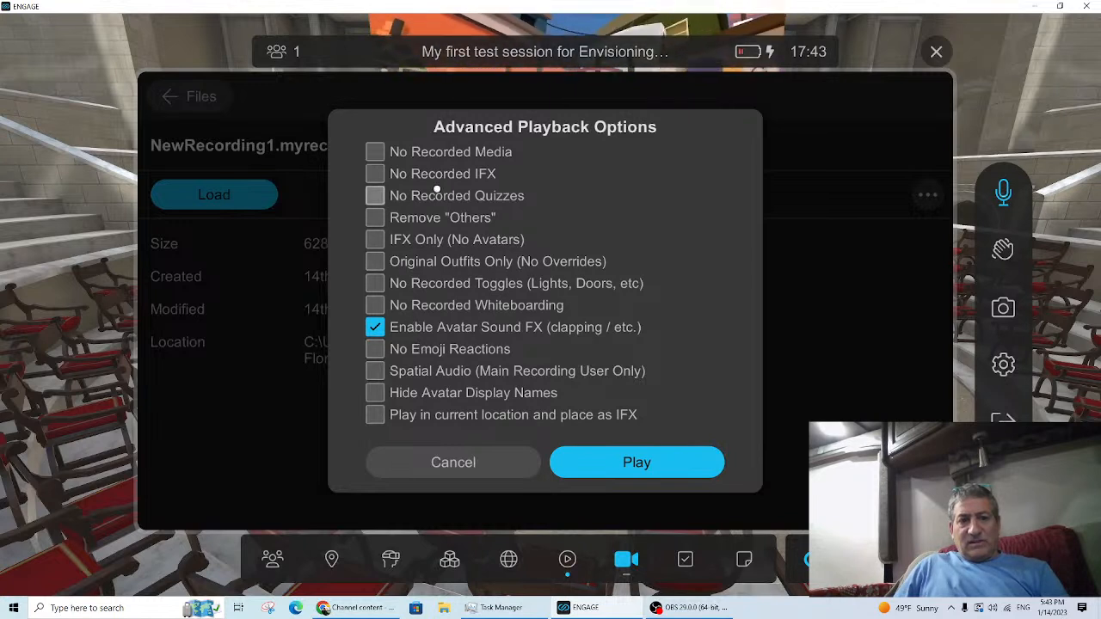
click(375, 414)
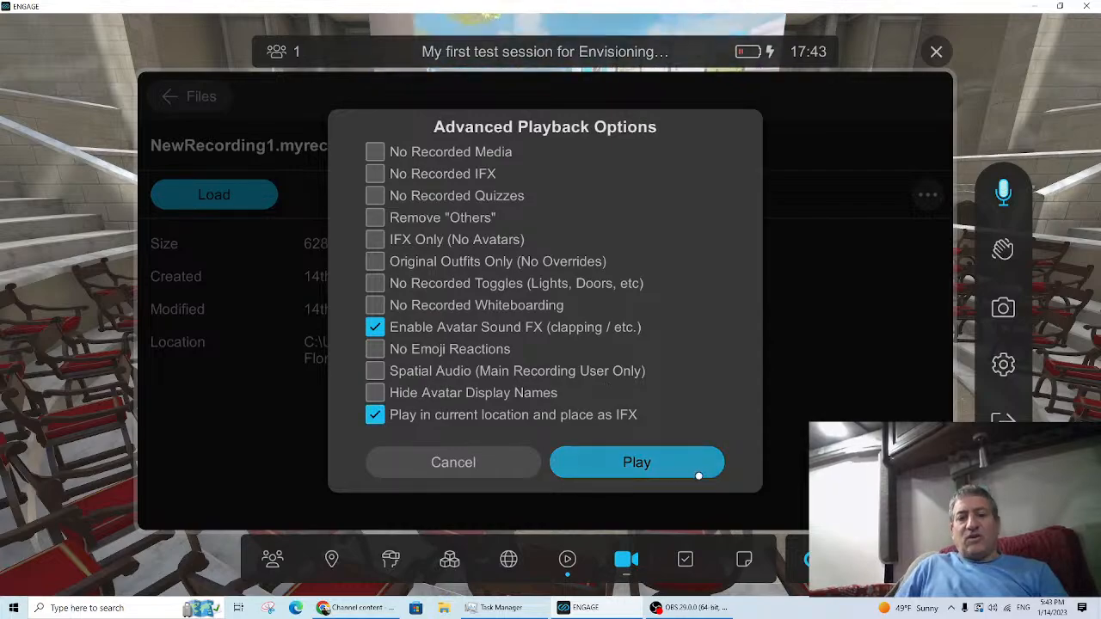
click(659, 463)
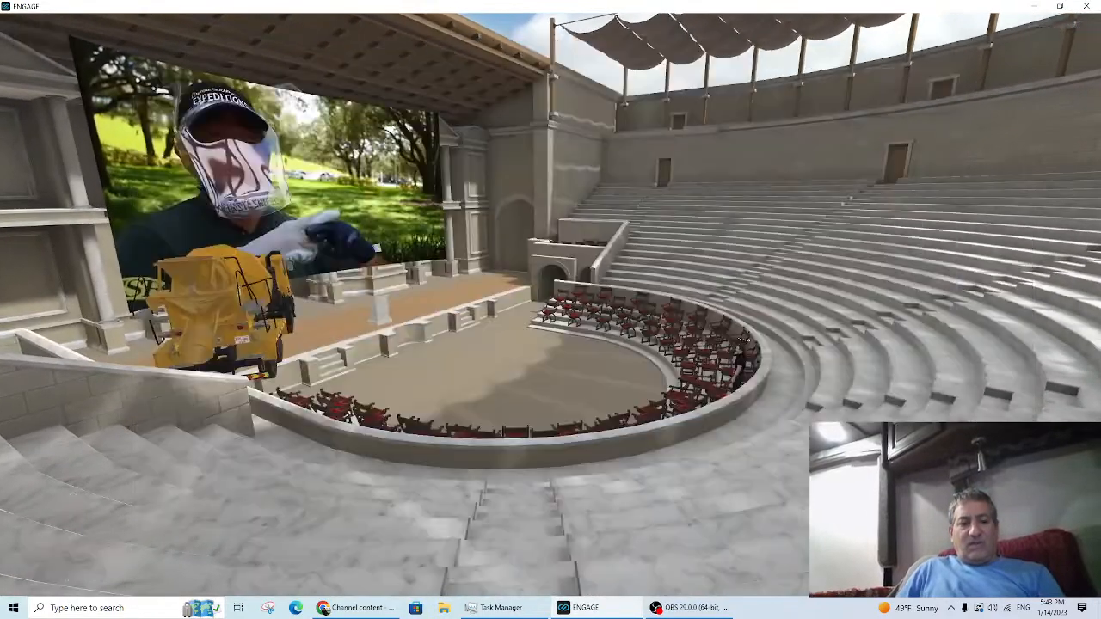
right_drag(551, 310, 370, 236)
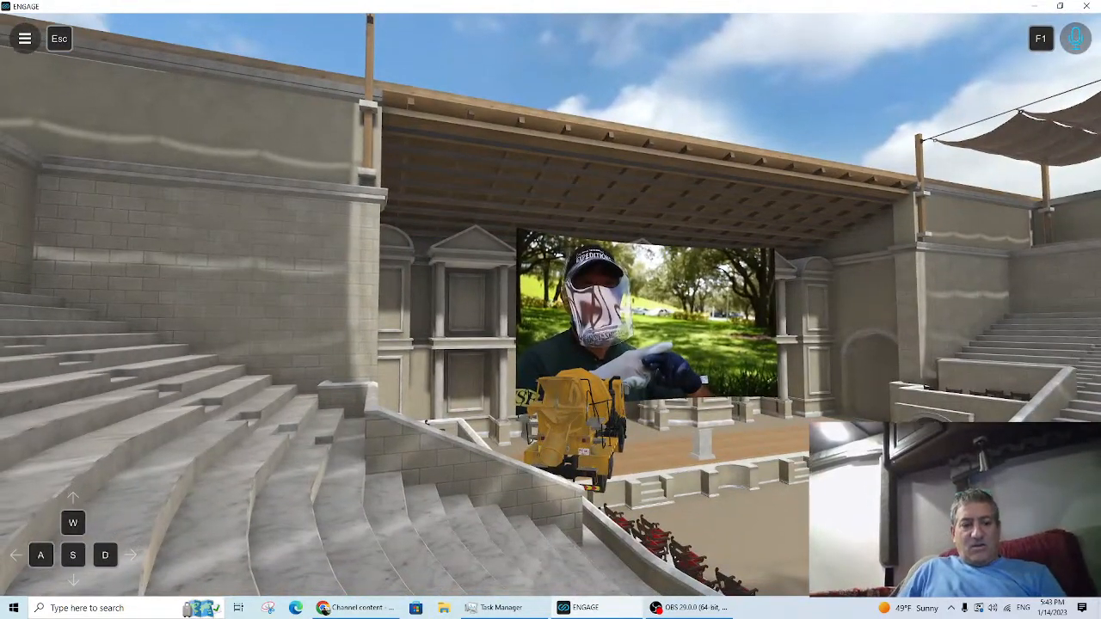
Step: Bring the session to the palm-covered beach location at the end of the public locations list
key(Escape)
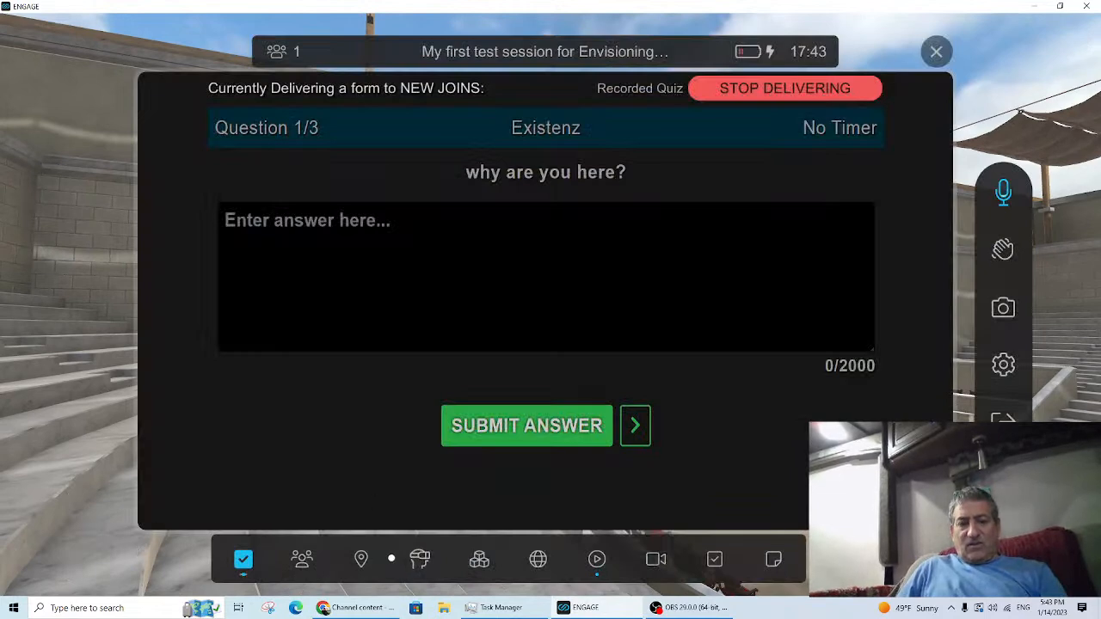
click(361, 559)
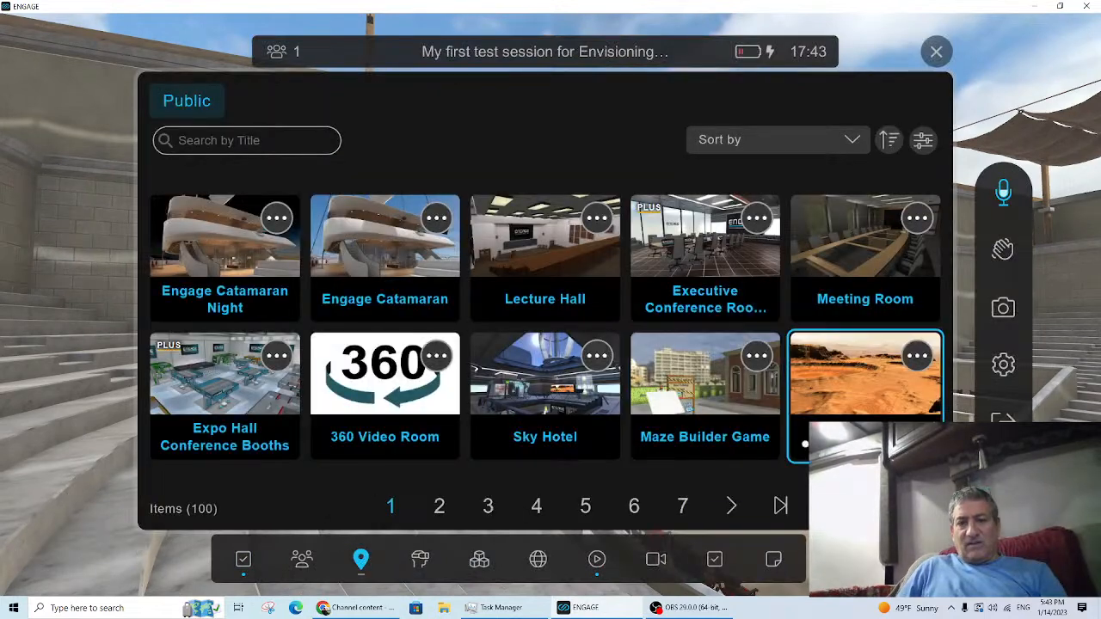
click(780, 505)
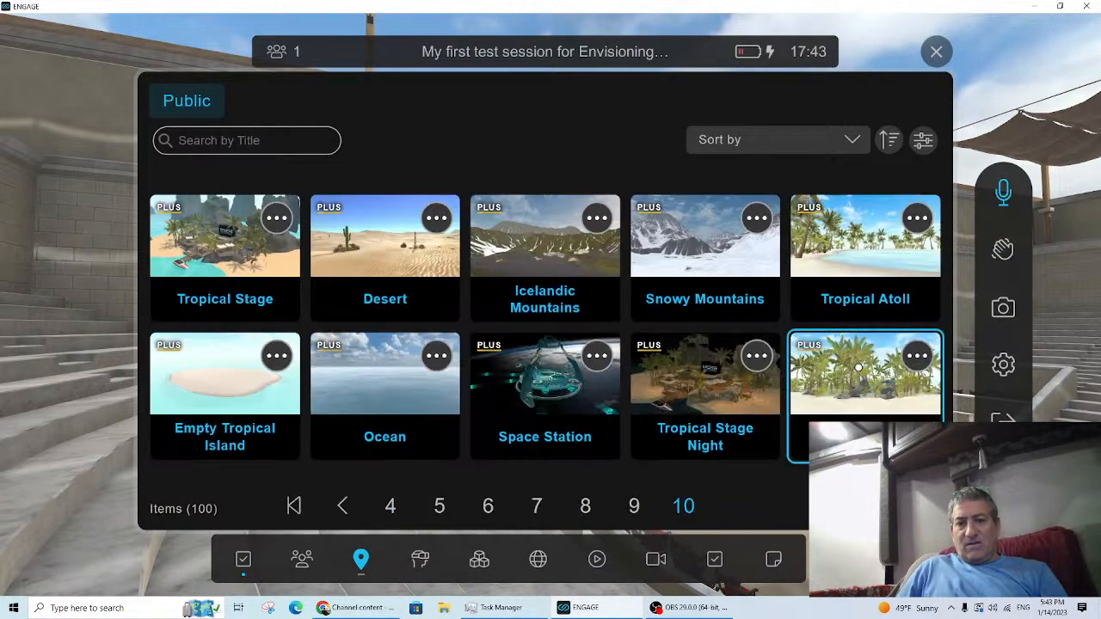
click(863, 356)
click(459, 453)
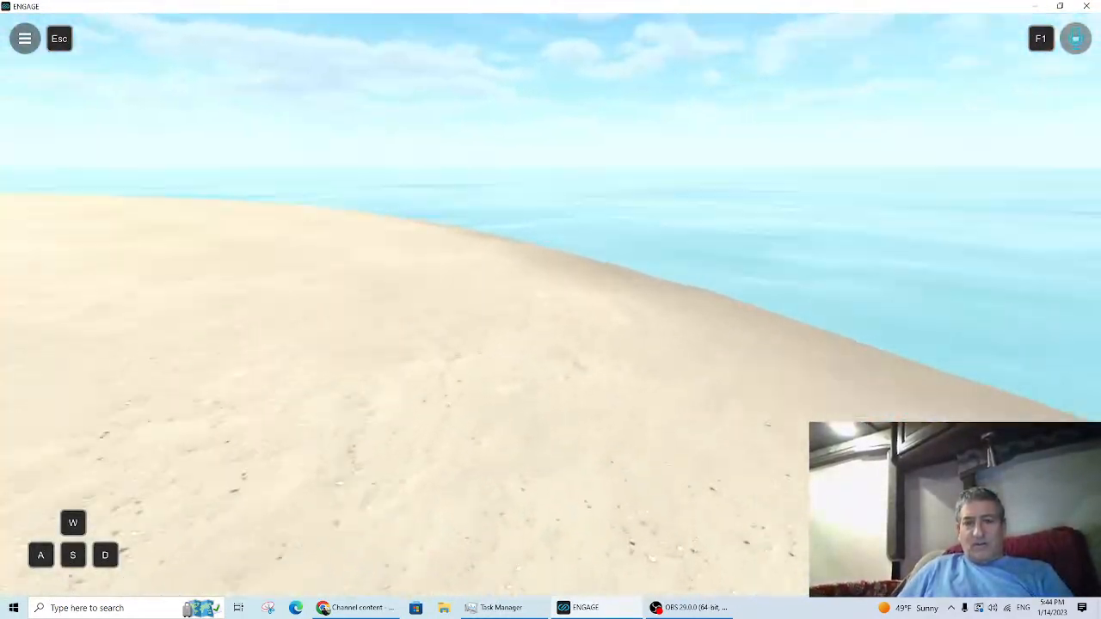
Step: Check the details of NewRecording1.myrec in the device recordings and return to the file list
key(Escape)
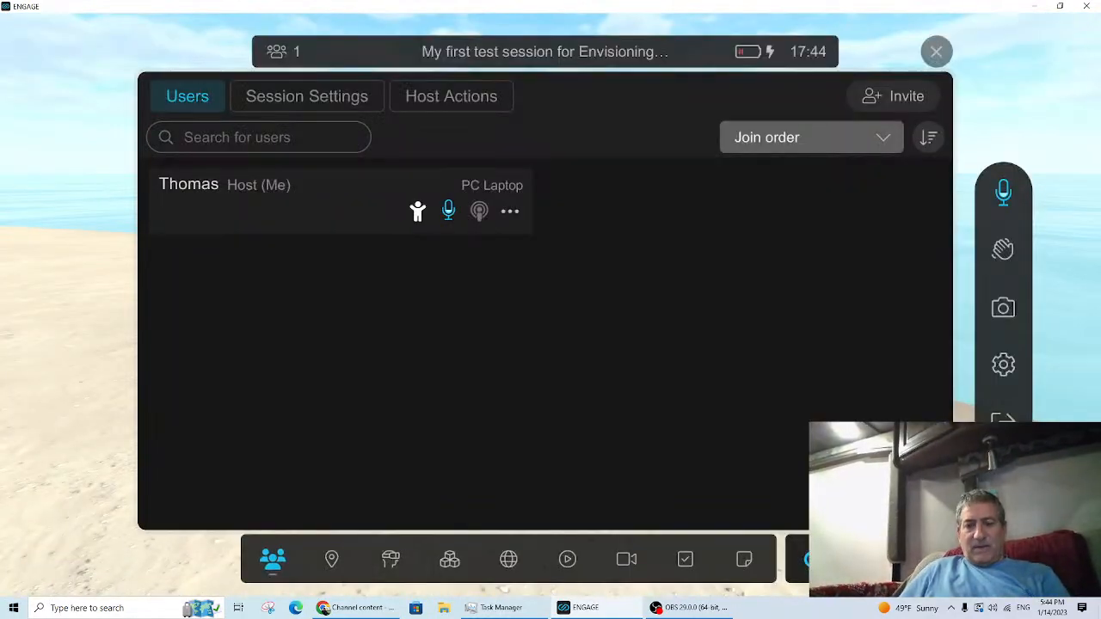
click(628, 563)
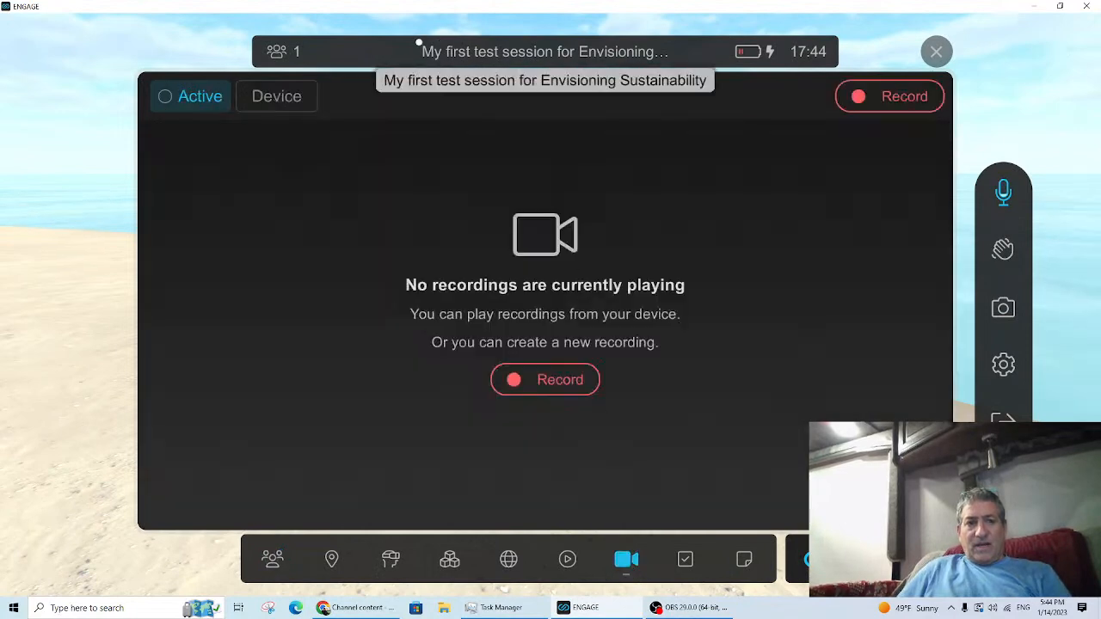
click(290, 99)
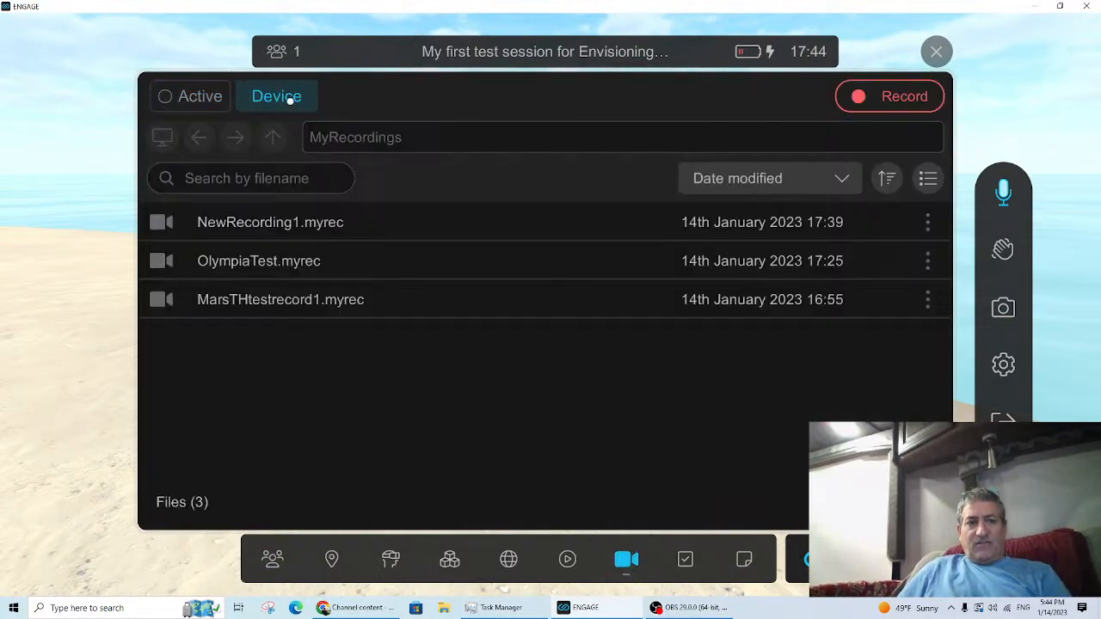
click(302, 225)
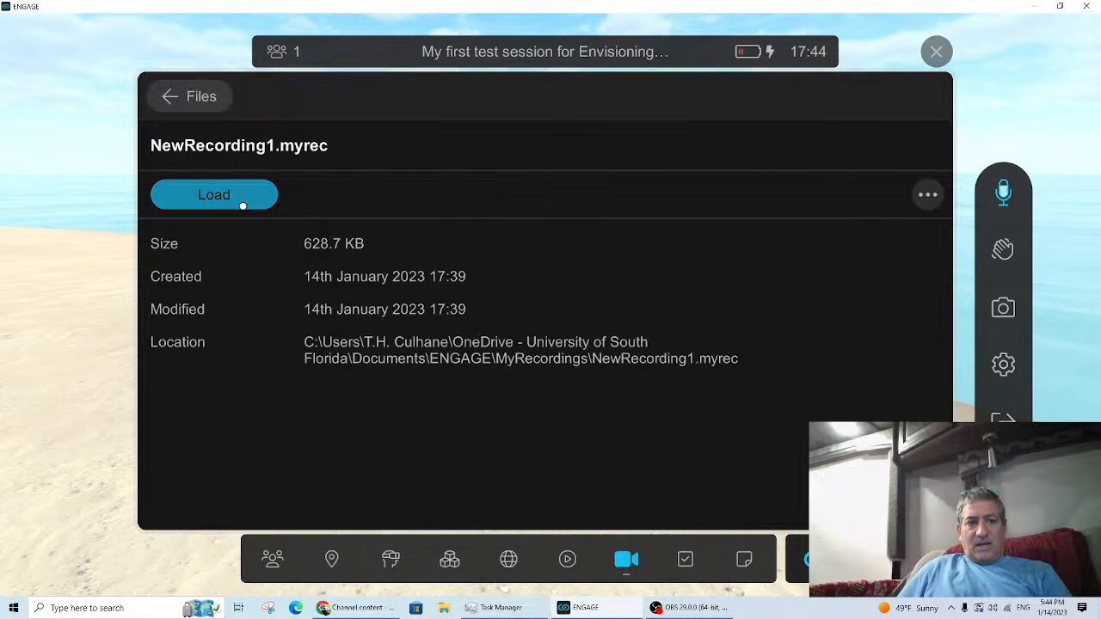
click(173, 109)
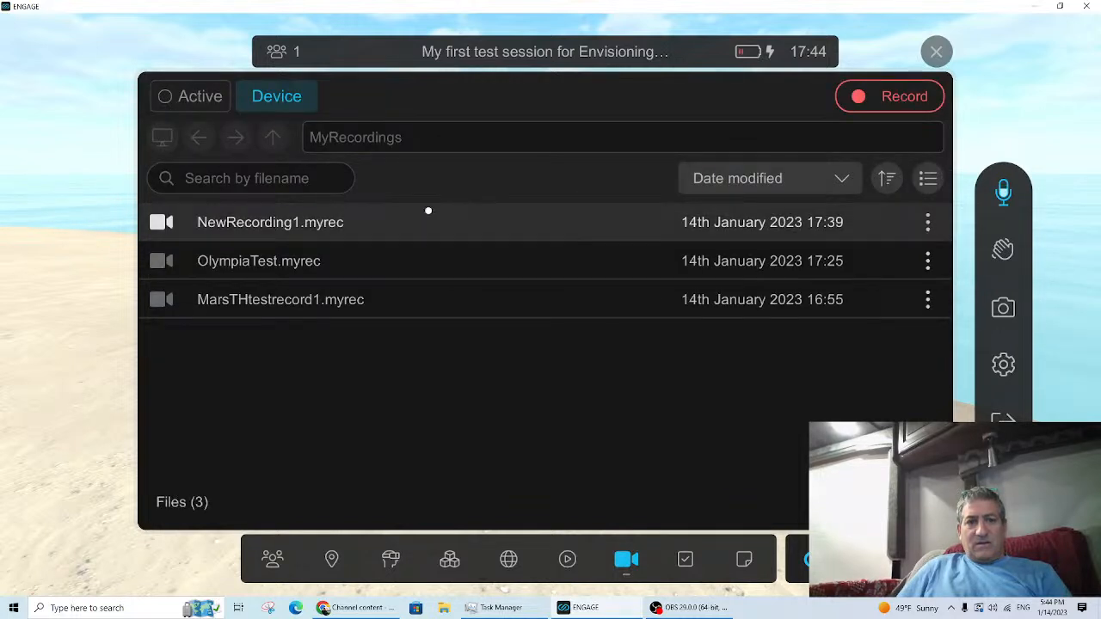
Step: Load NewRecording1.myrec on the beach with advanced playback, set to play in current location and place as IFX
click(335, 222)
click(225, 197)
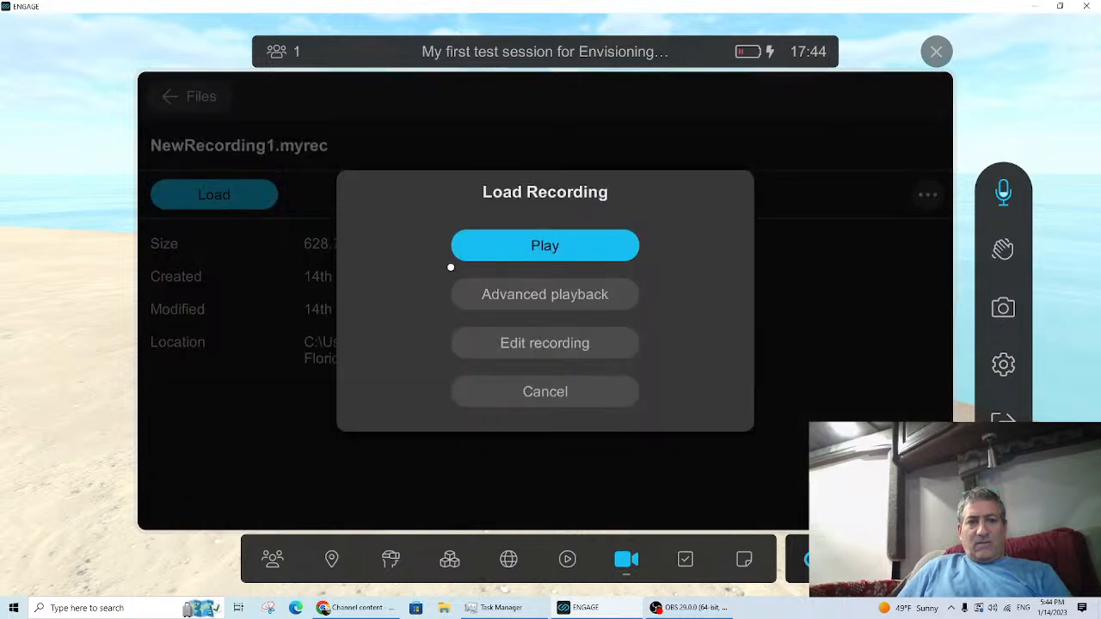
click(515, 301)
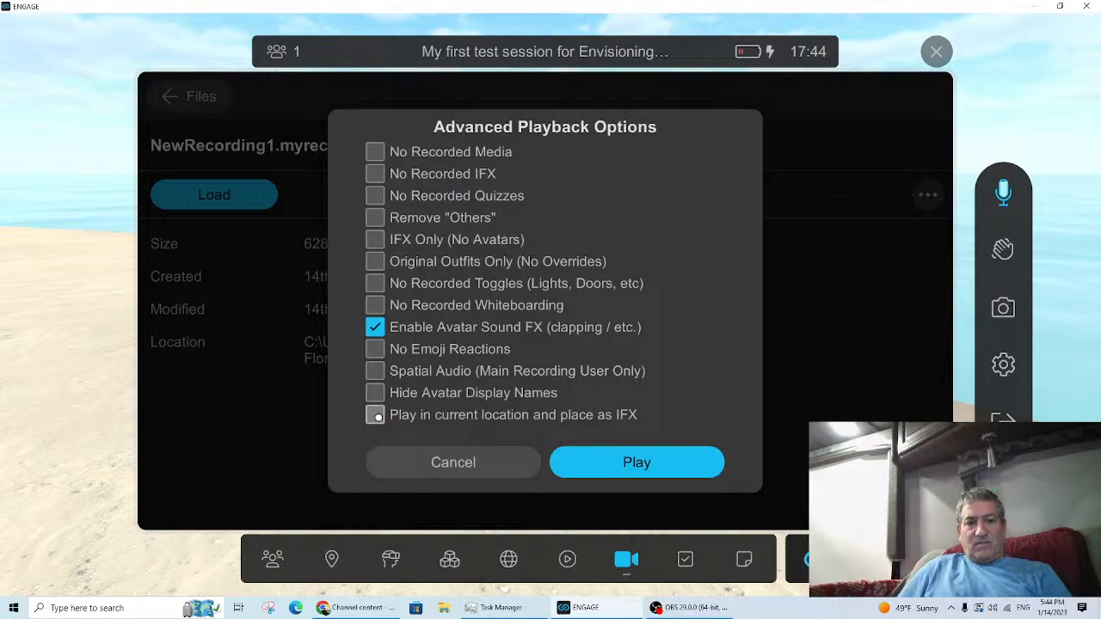
click(595, 455)
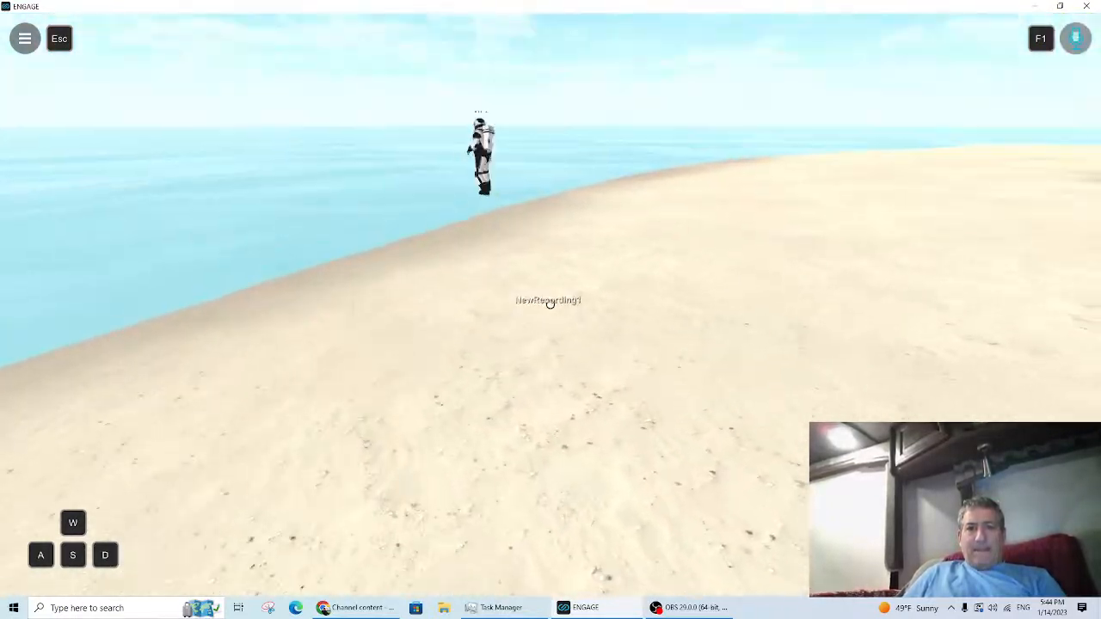
Step: Close the recorded quiz form and walk around the replayed astronaut avatar on the beach to view it from different sides
key(Escape)
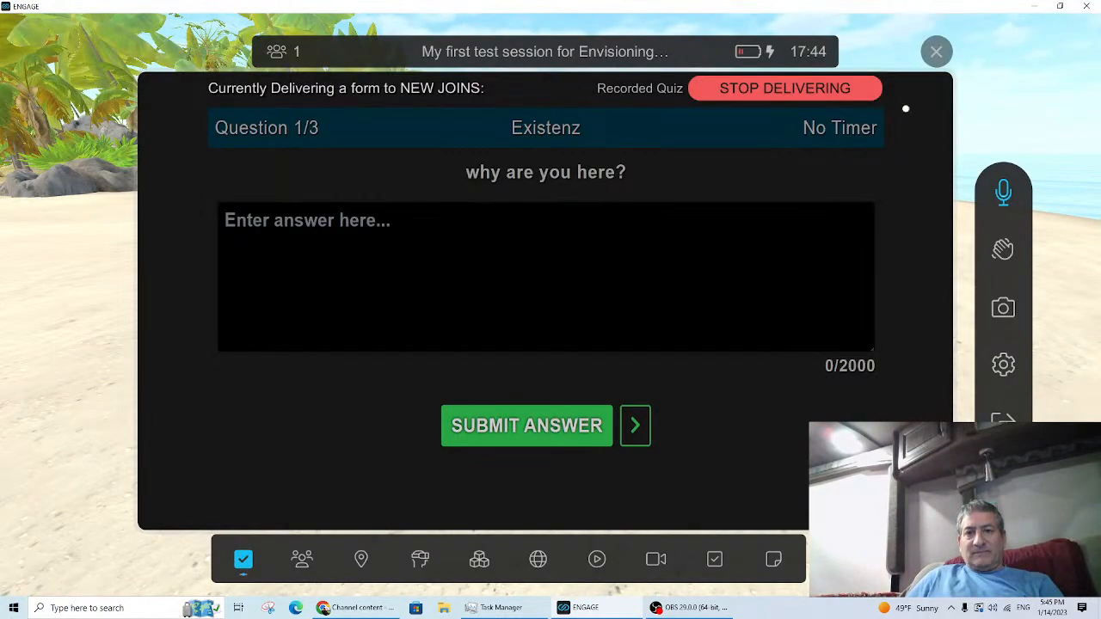
click(936, 51)
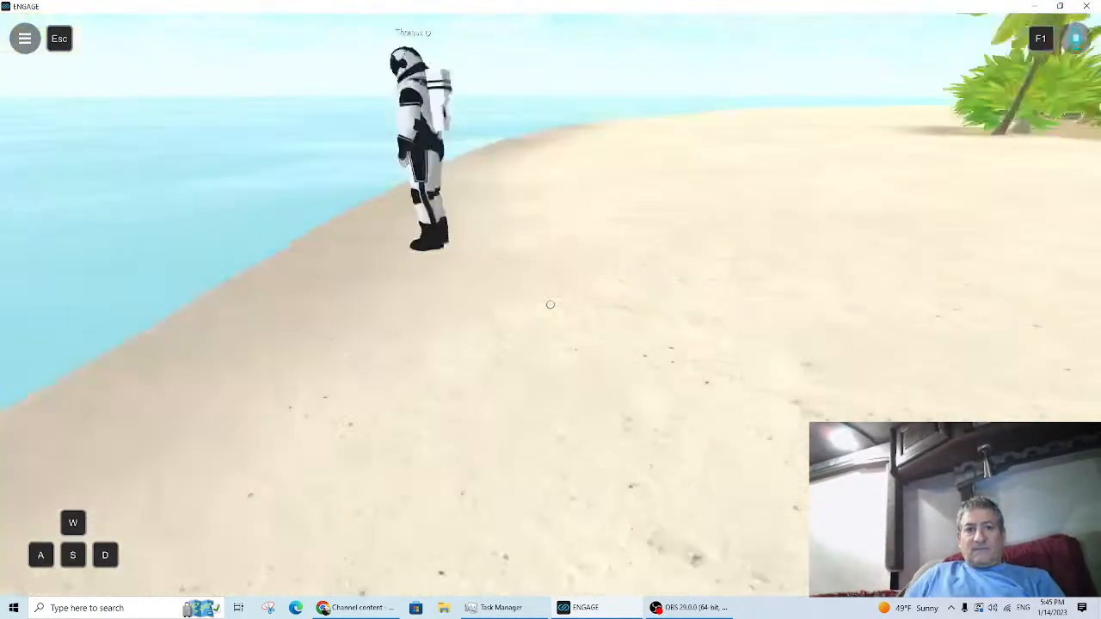
key(w)
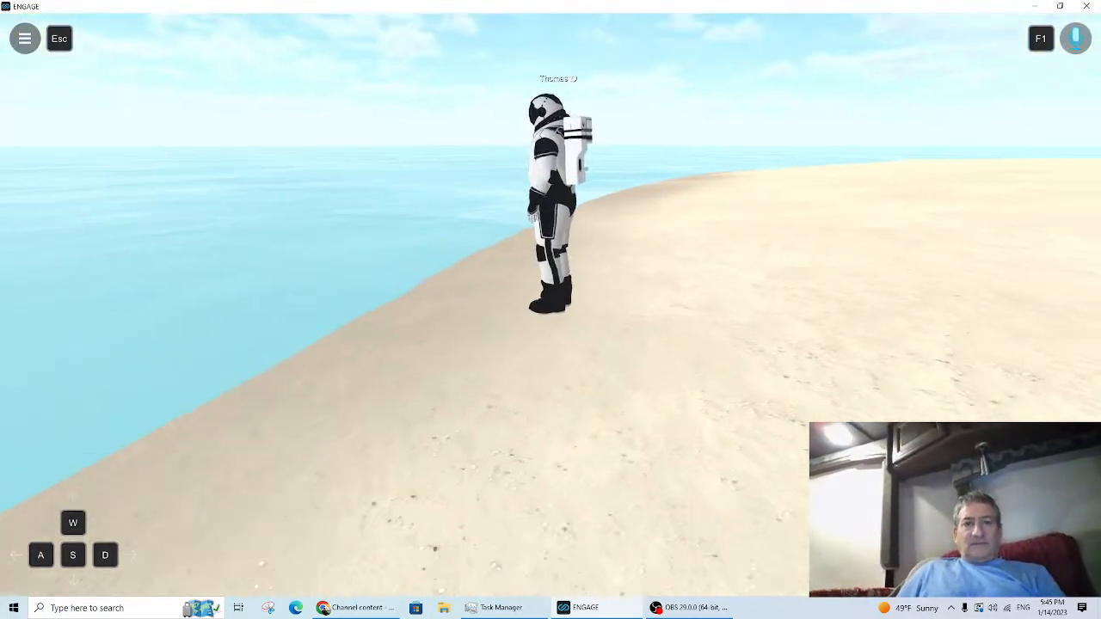
key(s)
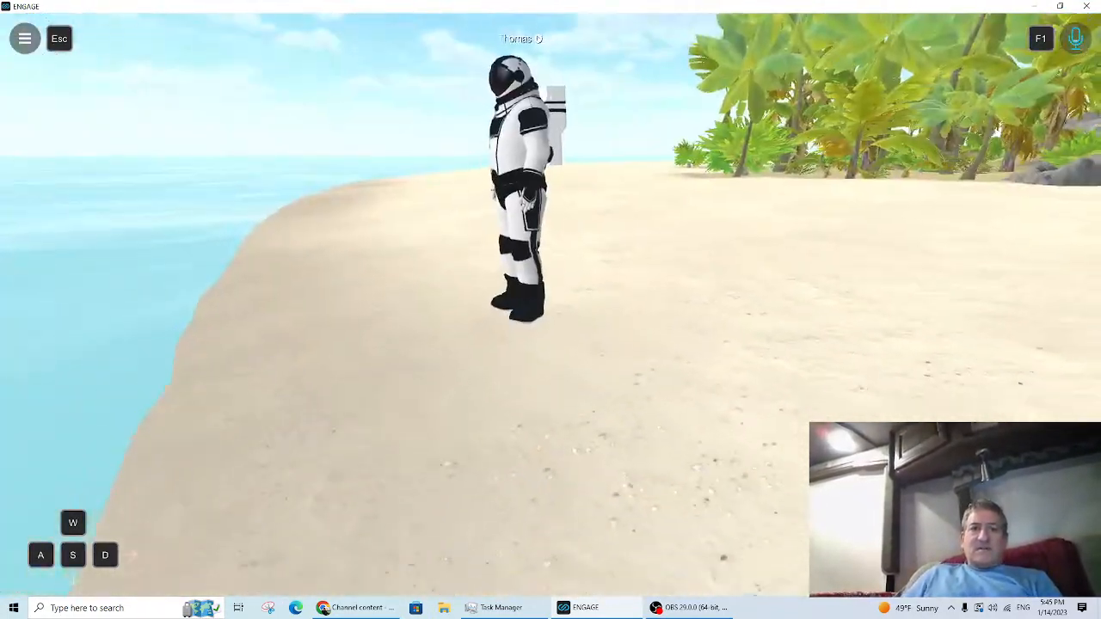
key(s)
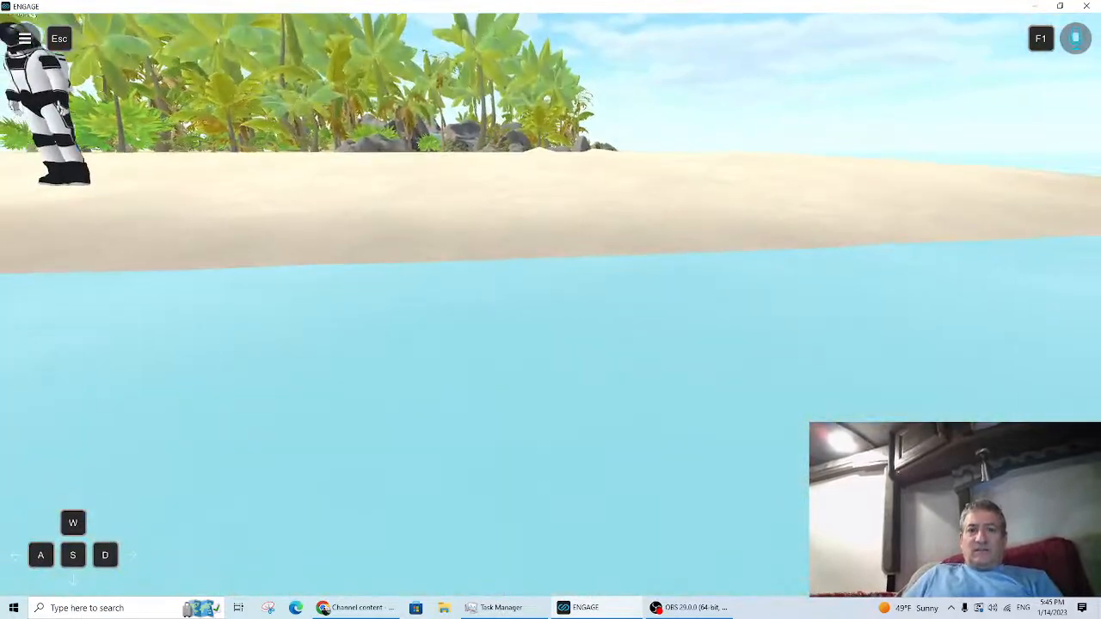
key(w)
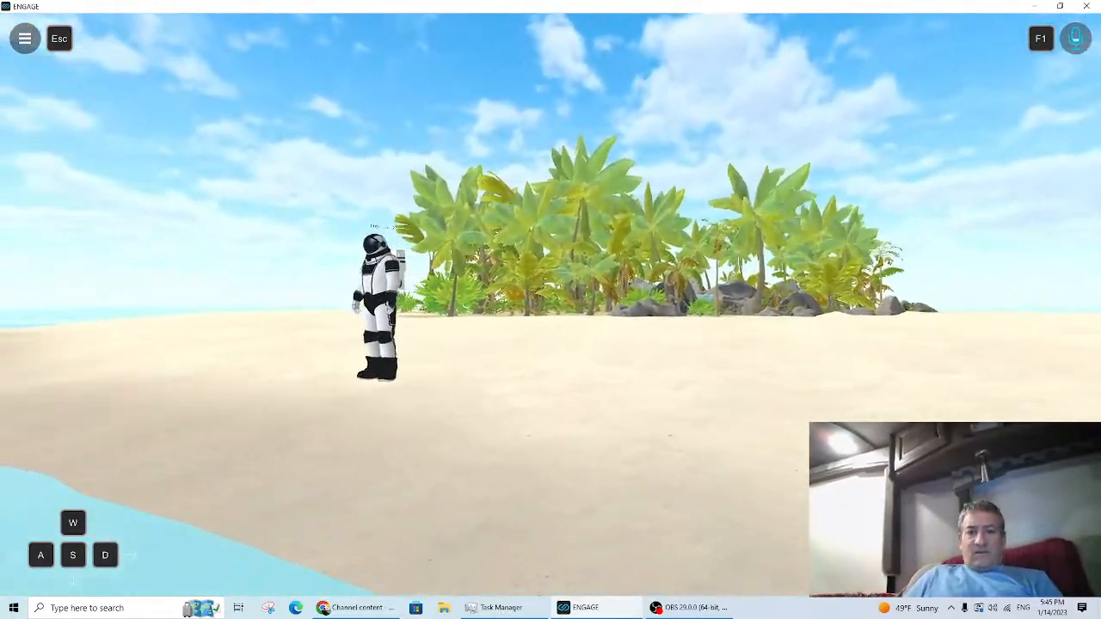
key(w)
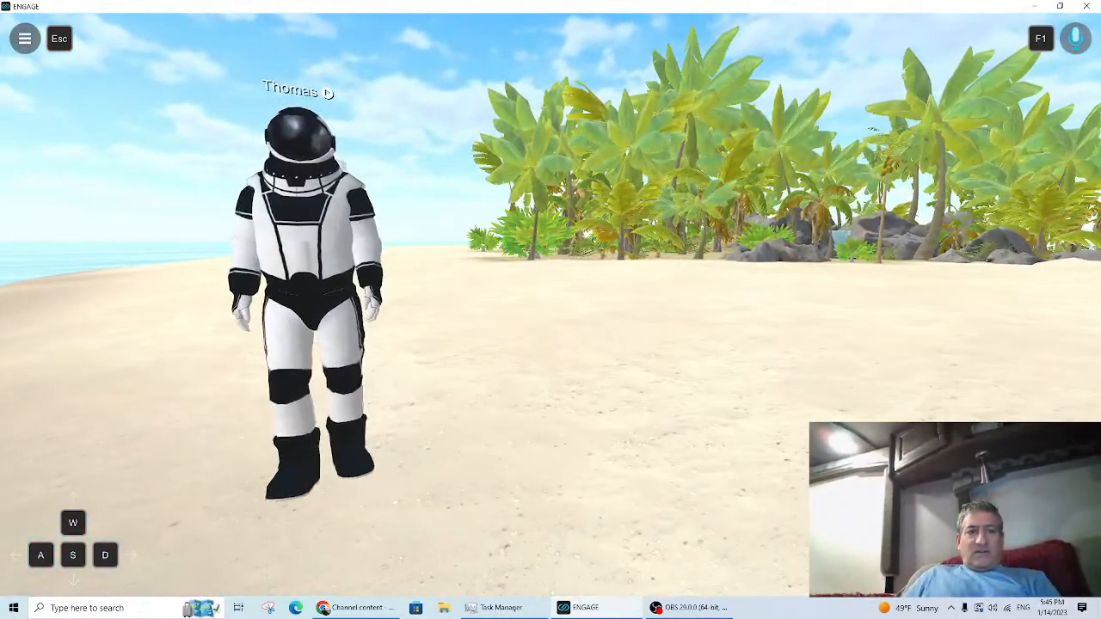
key(s)
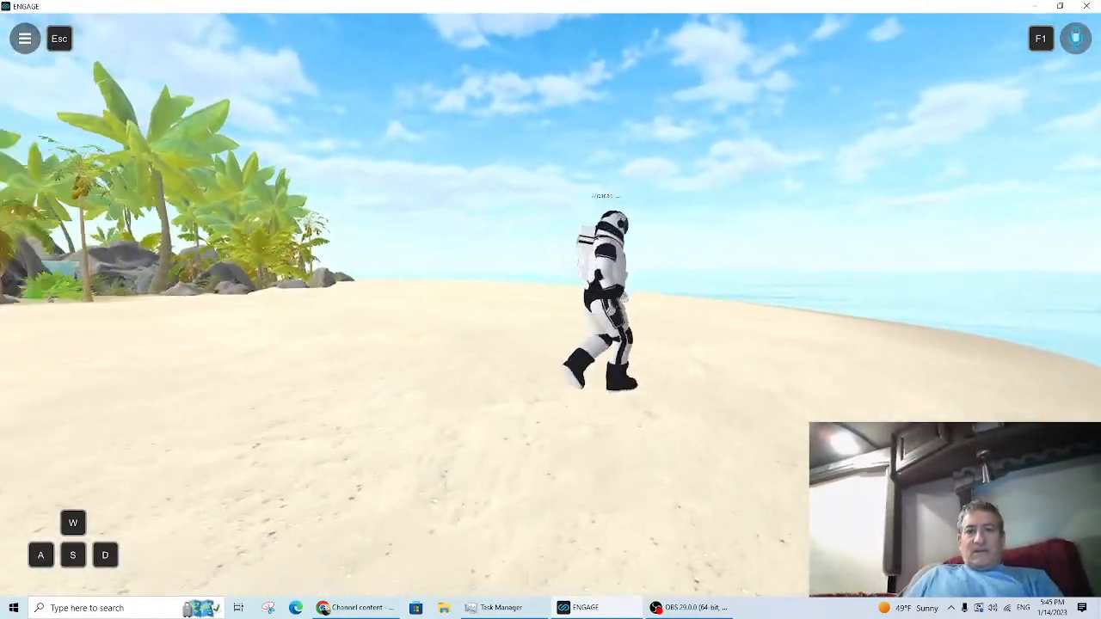
key(w)
Step: End the hosted test session and return to the ENGAGE home screen
key(Escape)
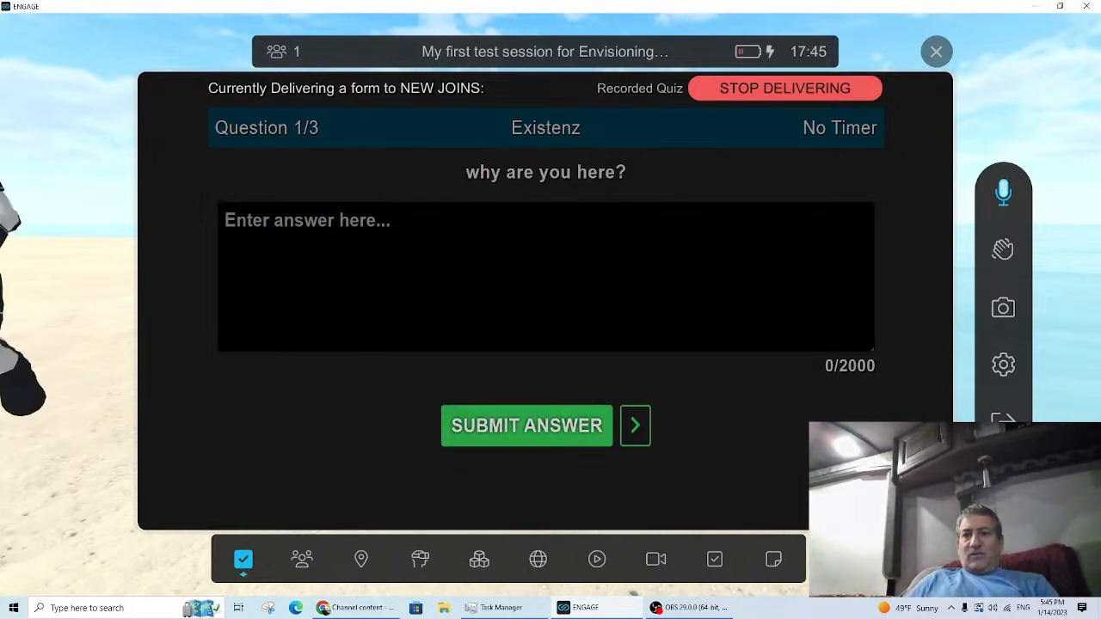
key(Escape)
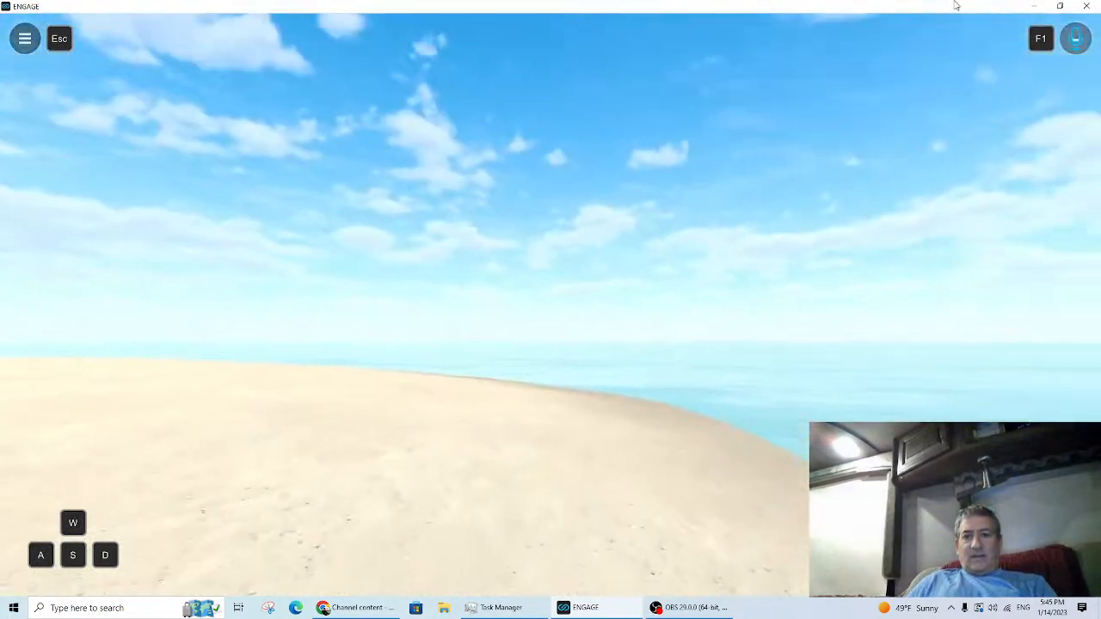
key(Escape)
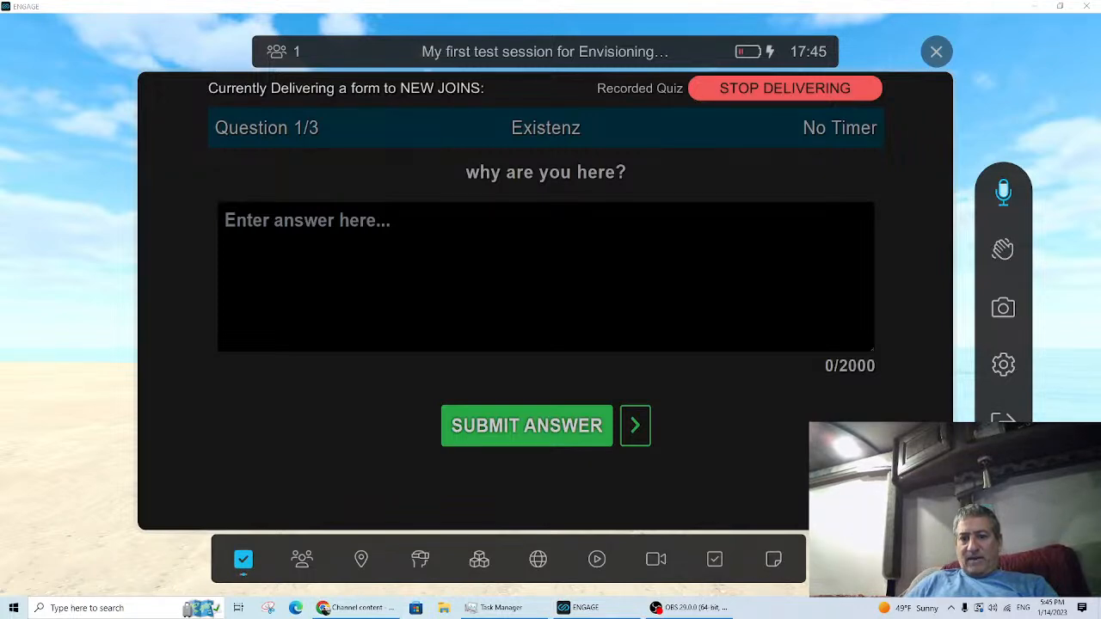
click(1003, 420)
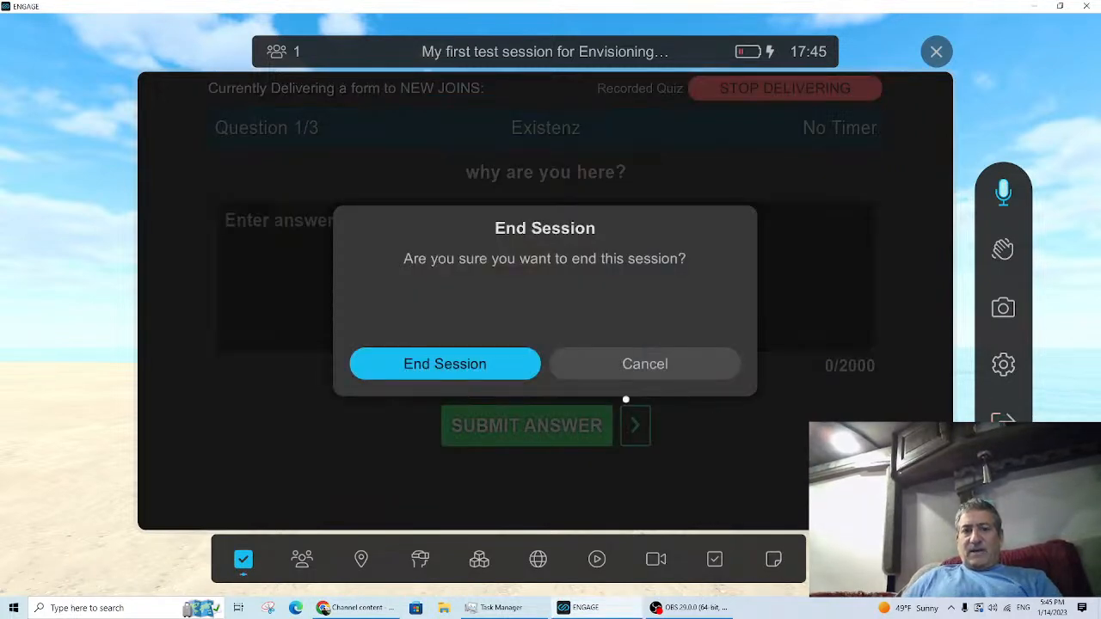
click(516, 368)
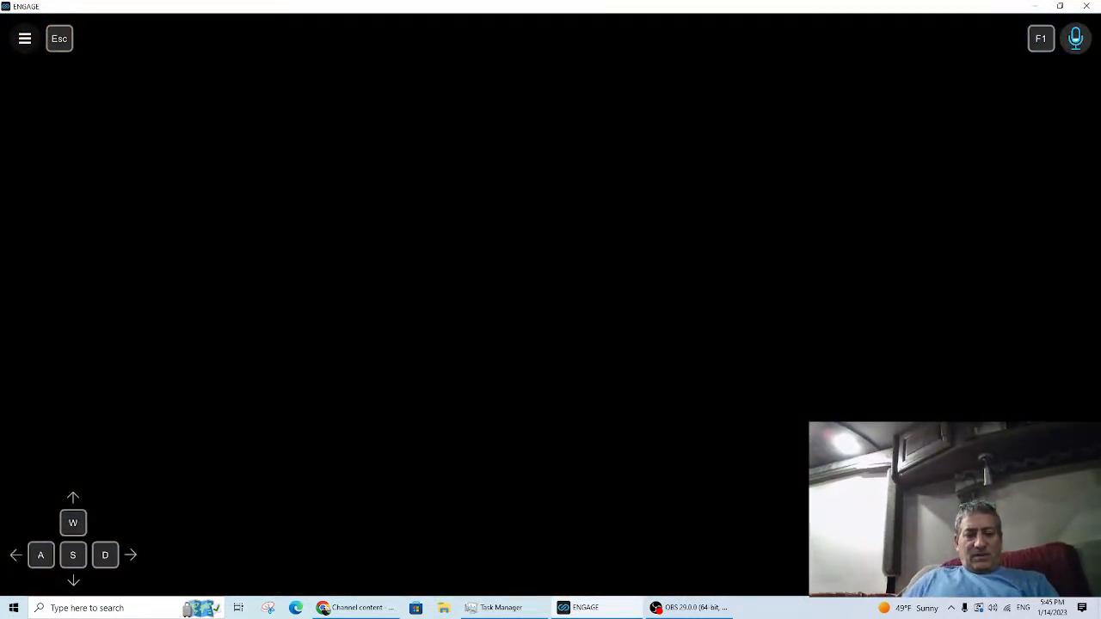
Step: Minimize the ENGAGE window and switch to the OBS streaming window
key(alt+Tab)
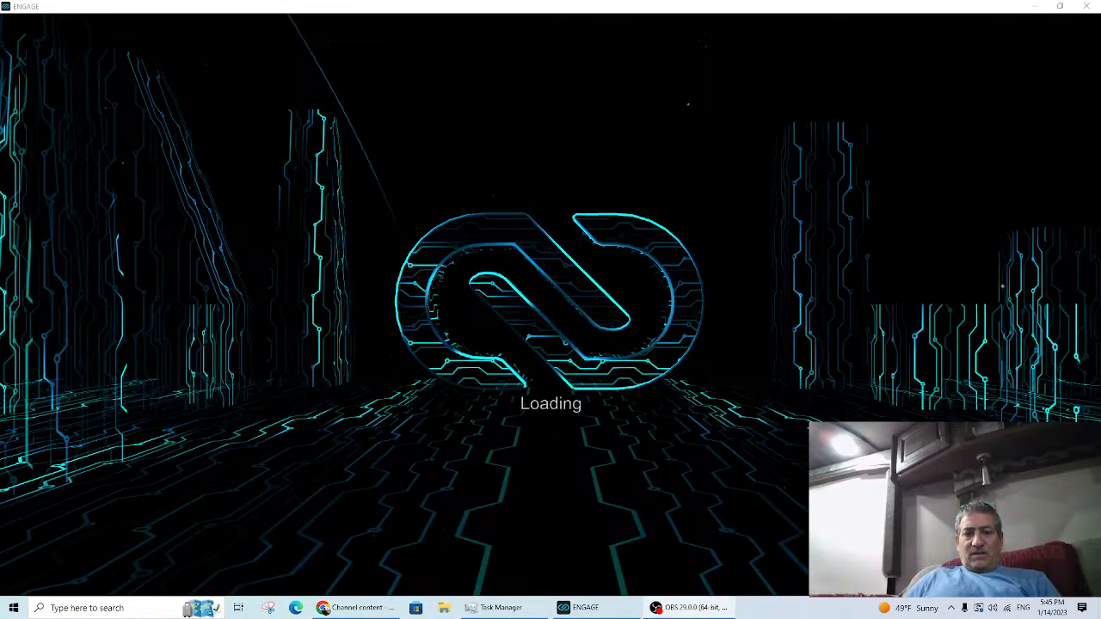
key(alt+Tab)
key(alt+Tab)
key(alt+Tab)
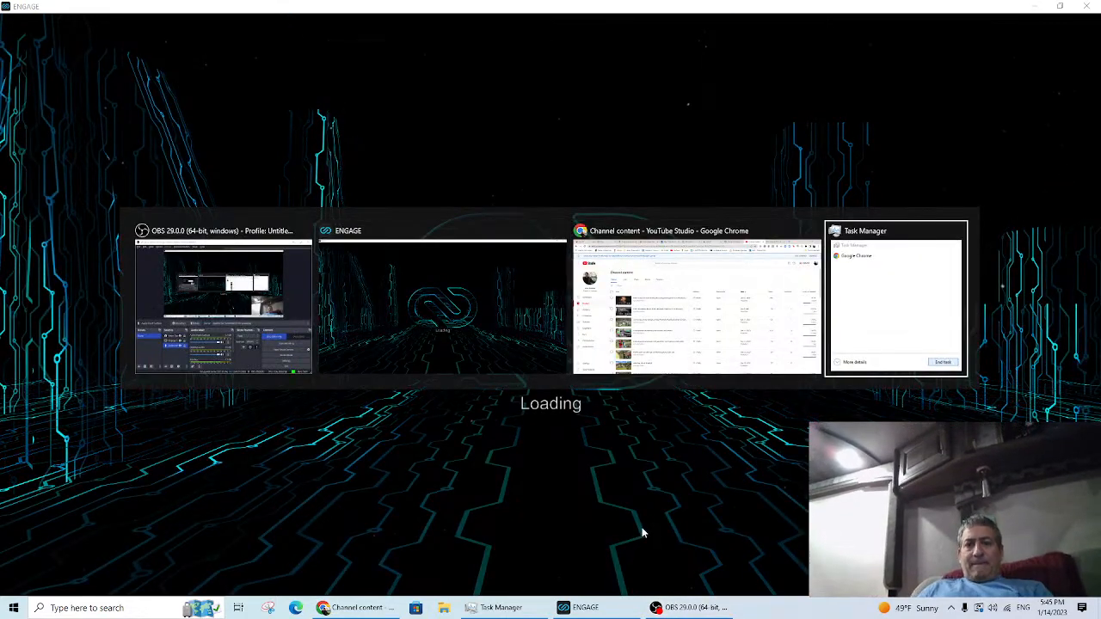
key(alt+Tab)
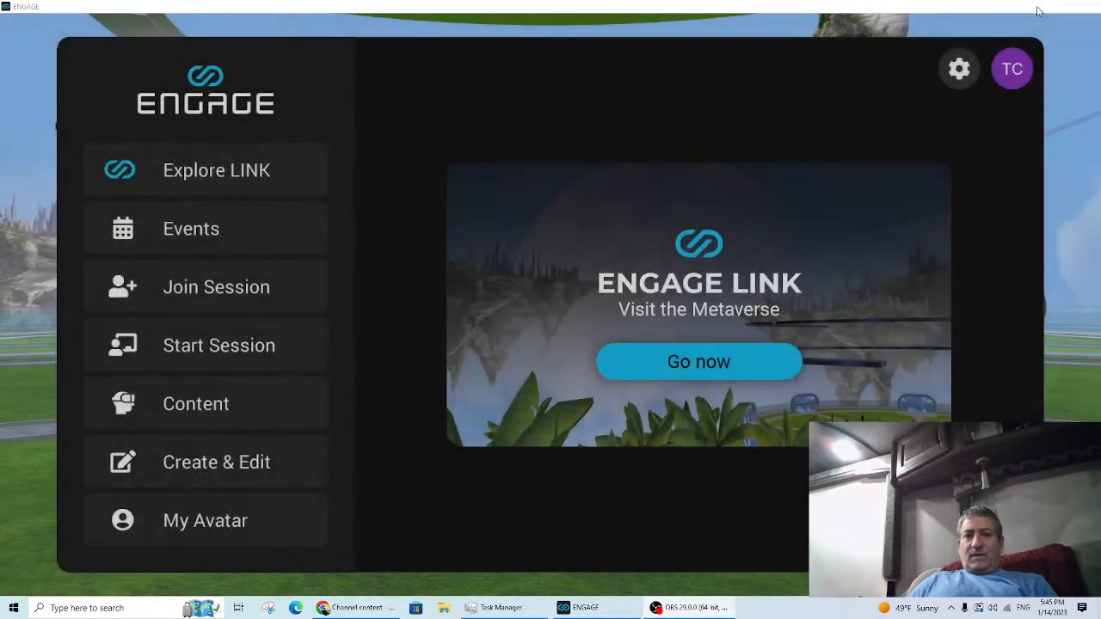
click(1035, 7)
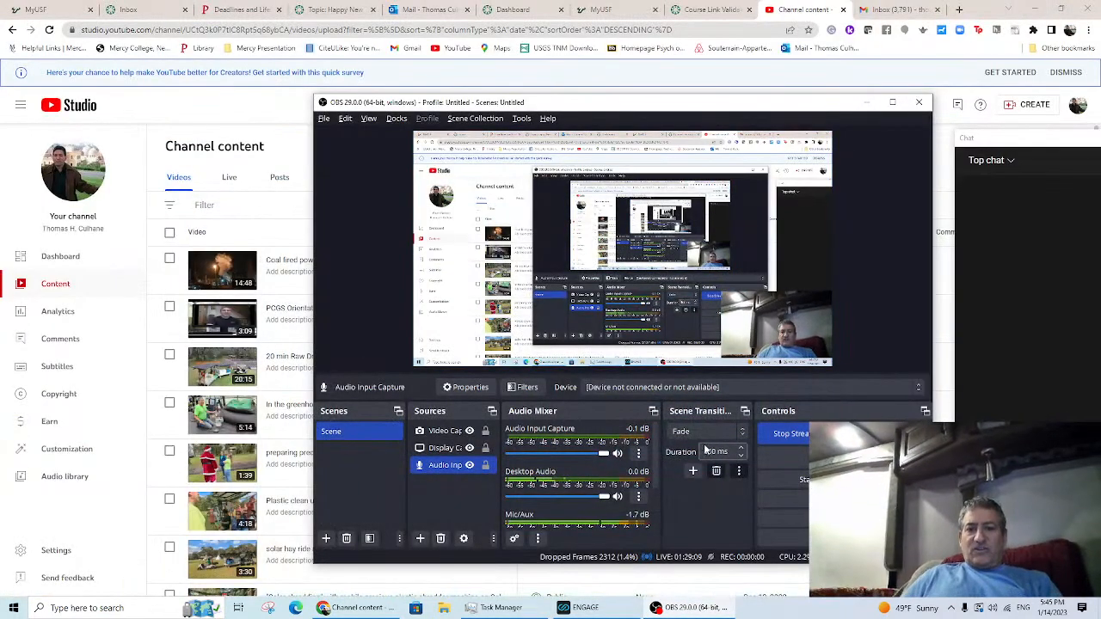